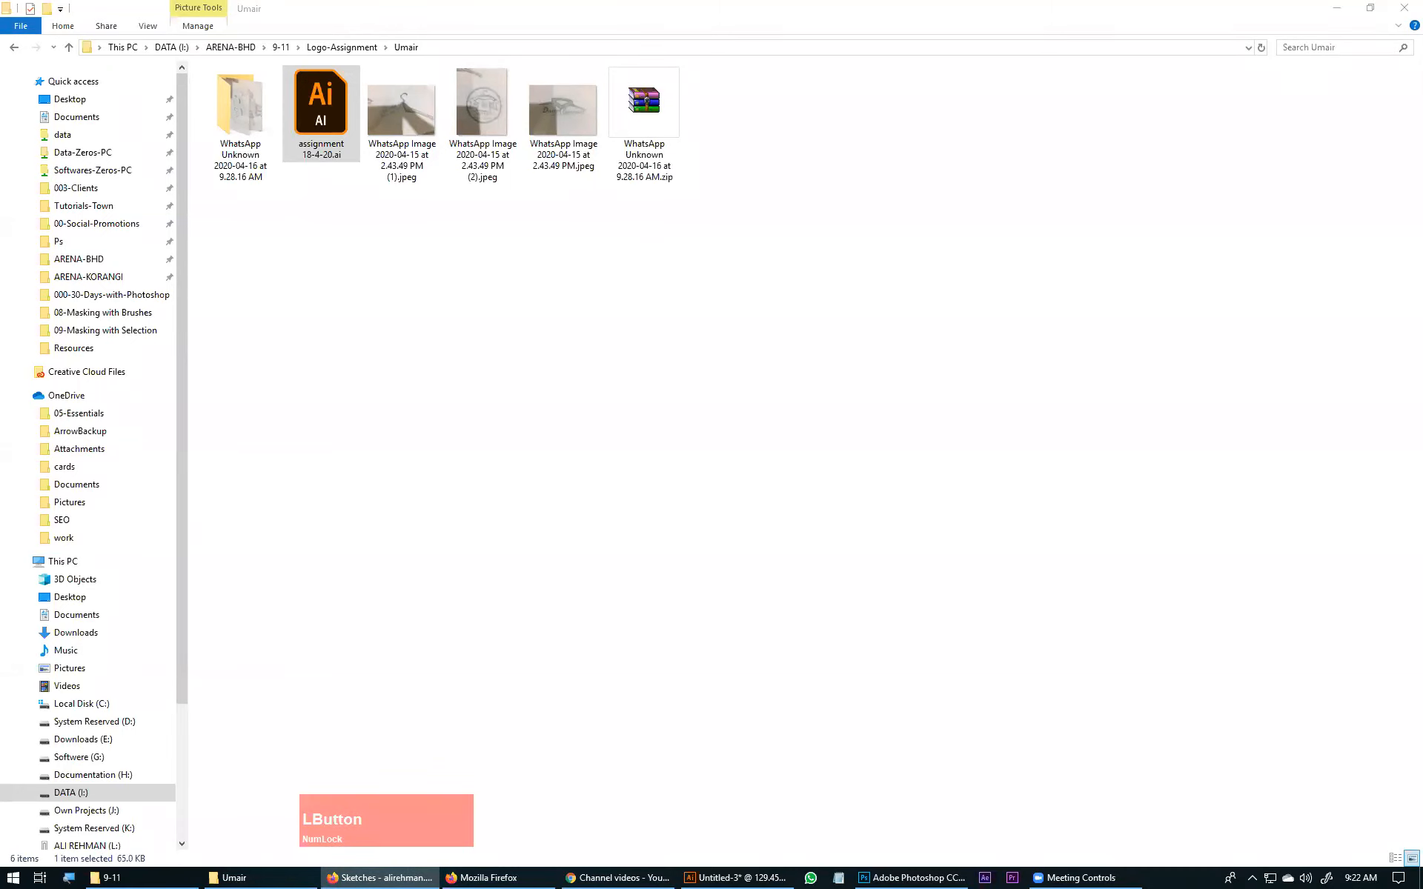
# Open assignment 18-4-20.ai from the Umair folder in Illustrator, accepting the import and dismissing the missing fonts notice.
pyautogui.click(893, 345)
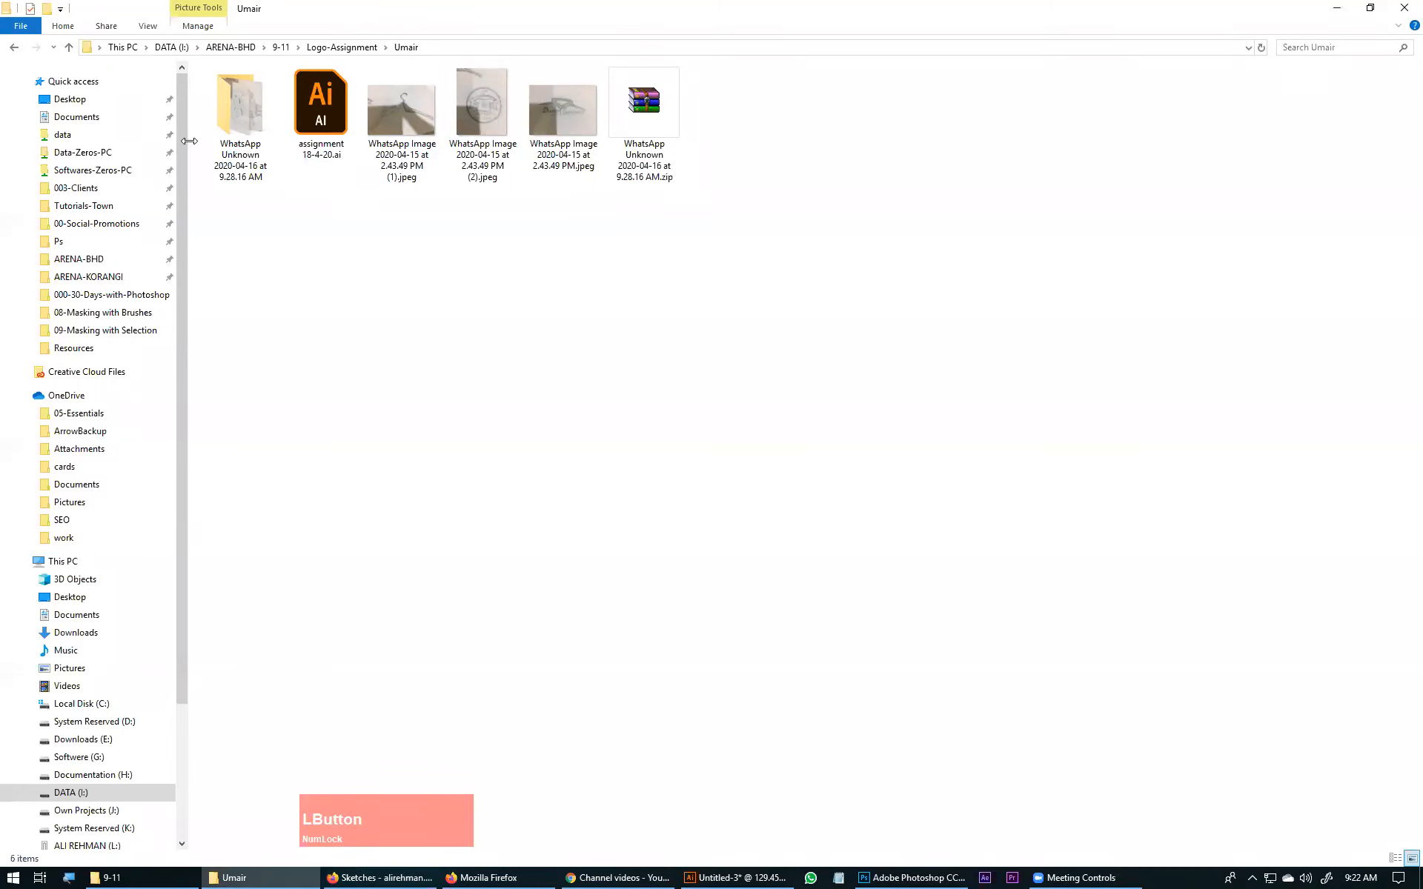
pyautogui.moveTo(321, 111); pyautogui.dragTo(793, 83)
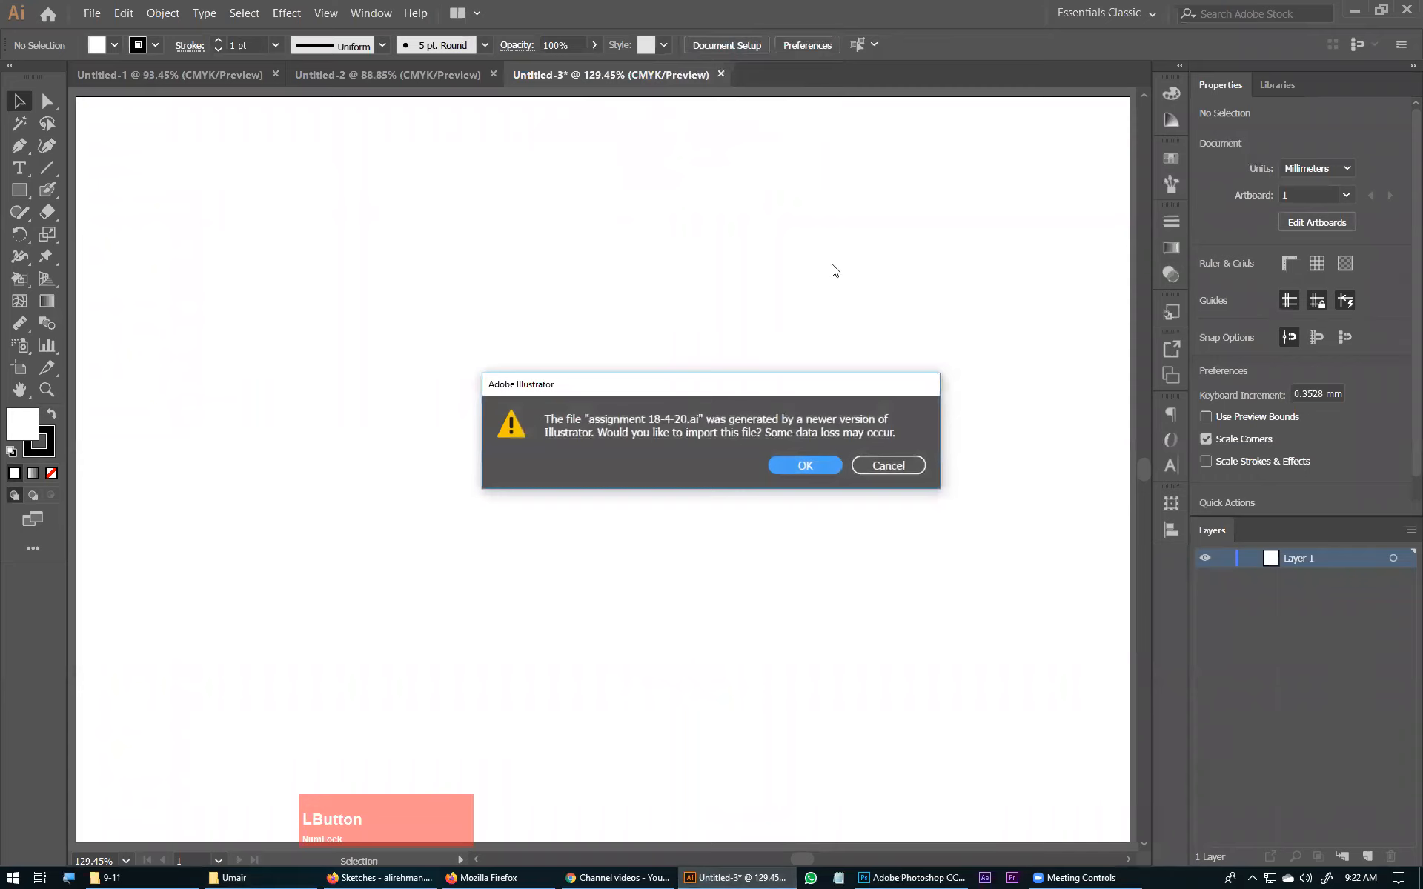
pyautogui.click(811, 467)
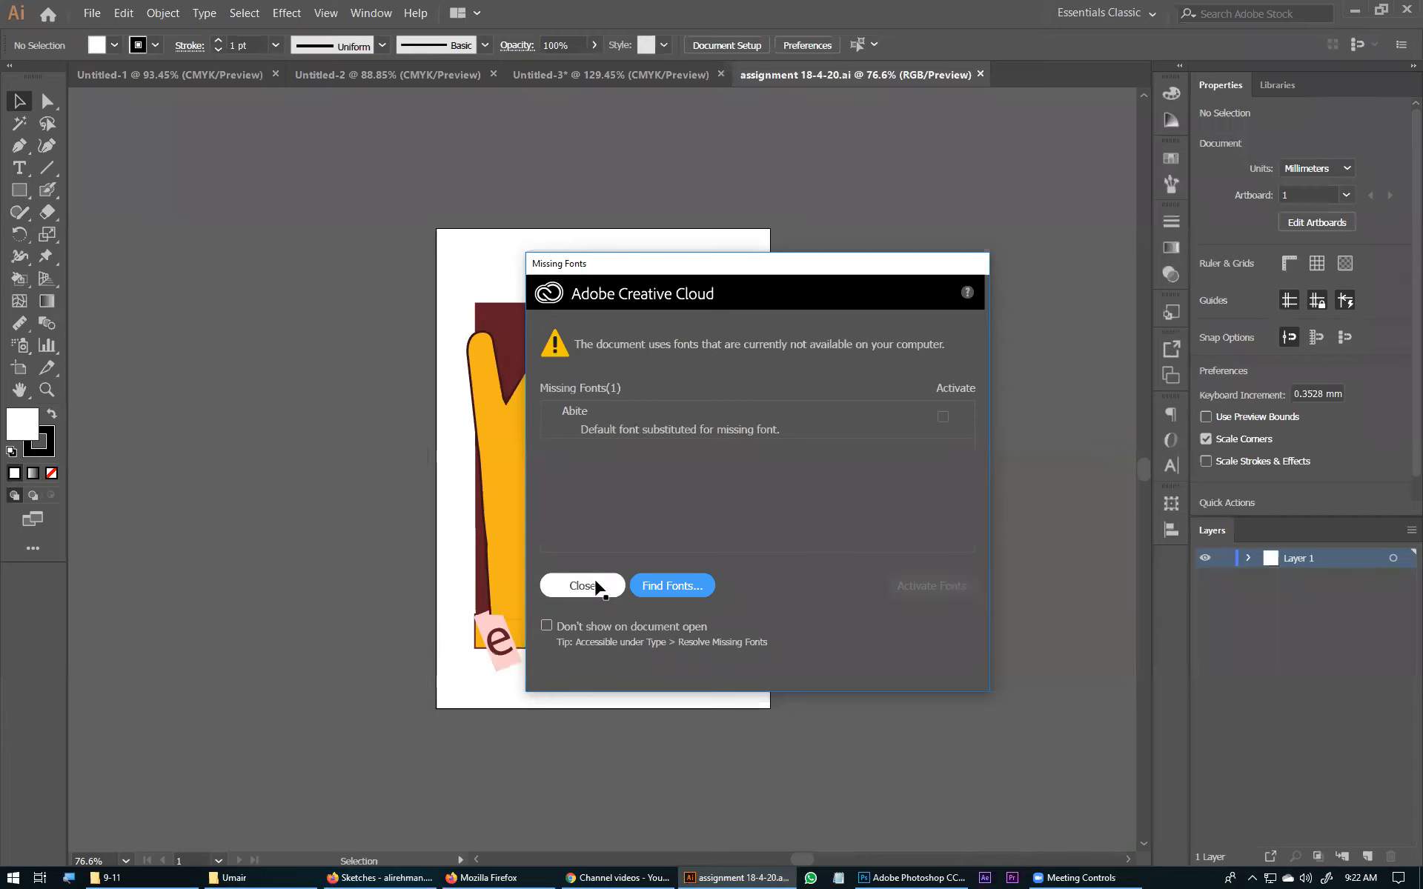
pyautogui.click(593, 585)
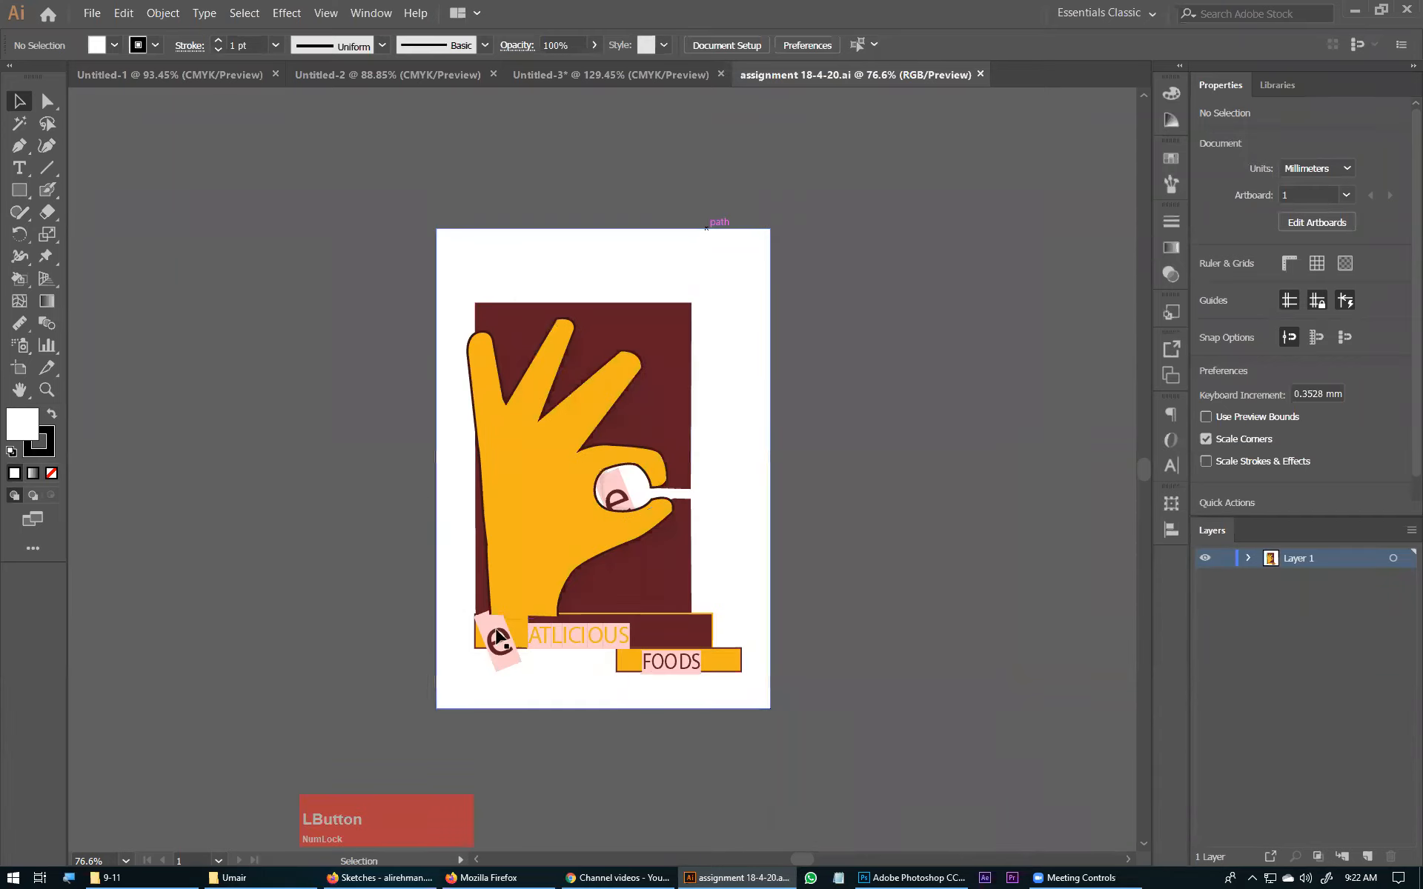
pyautogui.click(498, 655)
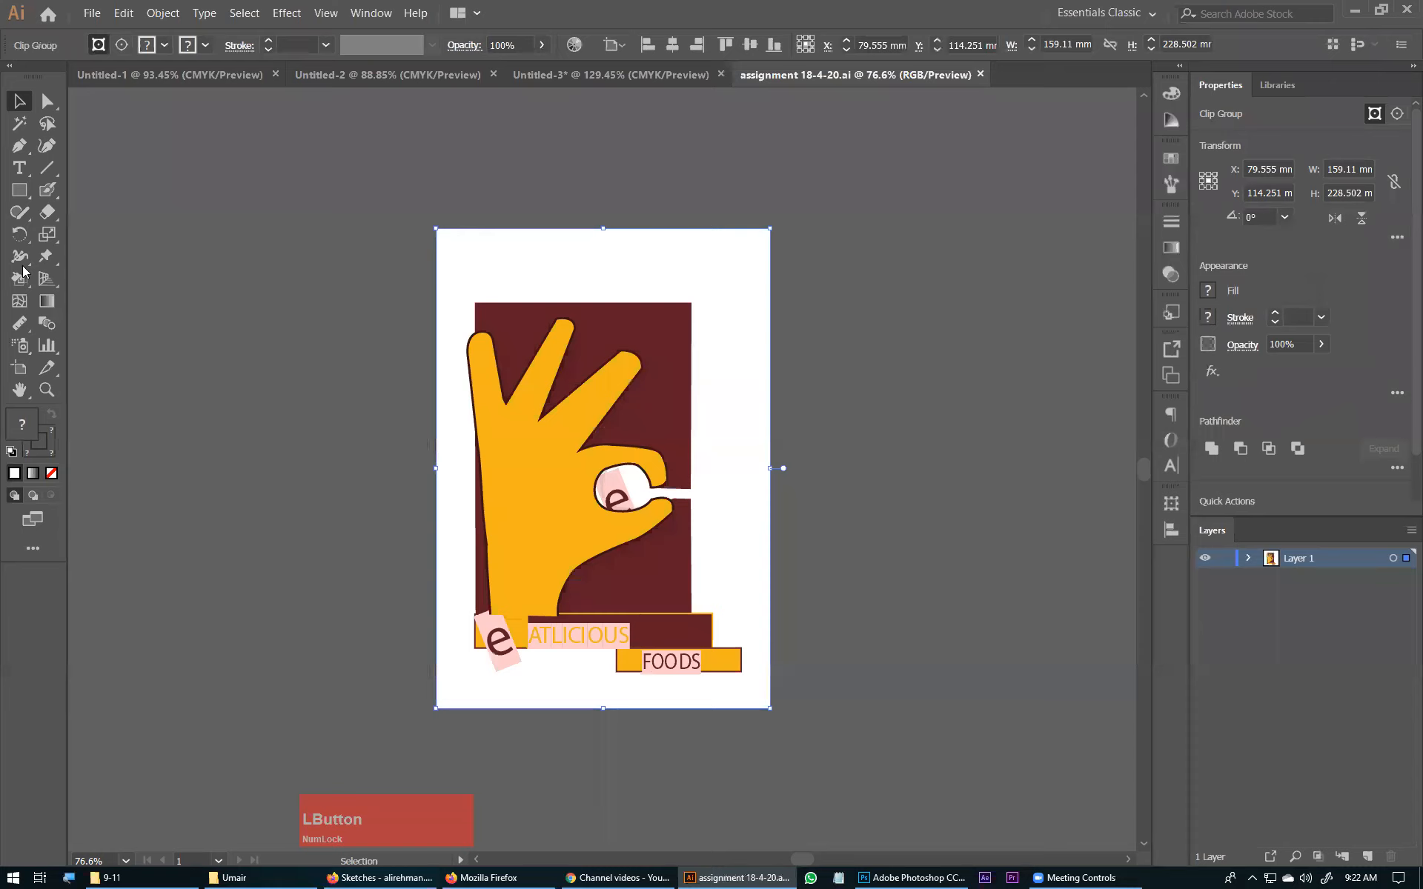
pyautogui.click(927, 470)
# Close assignment 18-4-20.ai, Untitled-2 and Untitled-1, keeping only the blank Untitled-3 document open.
pyautogui.click(979, 74)
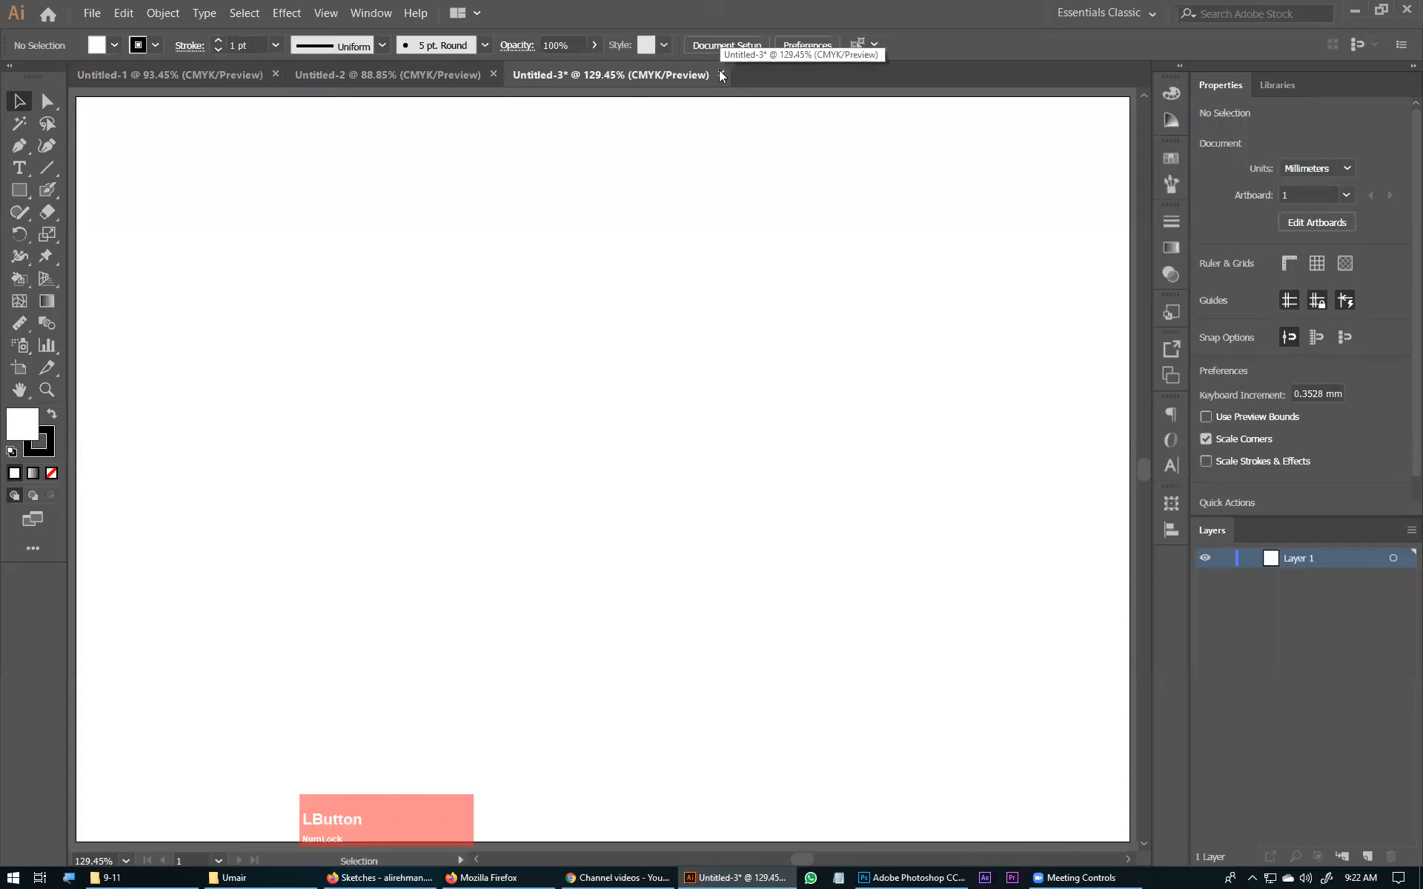
pyautogui.click(493, 74)
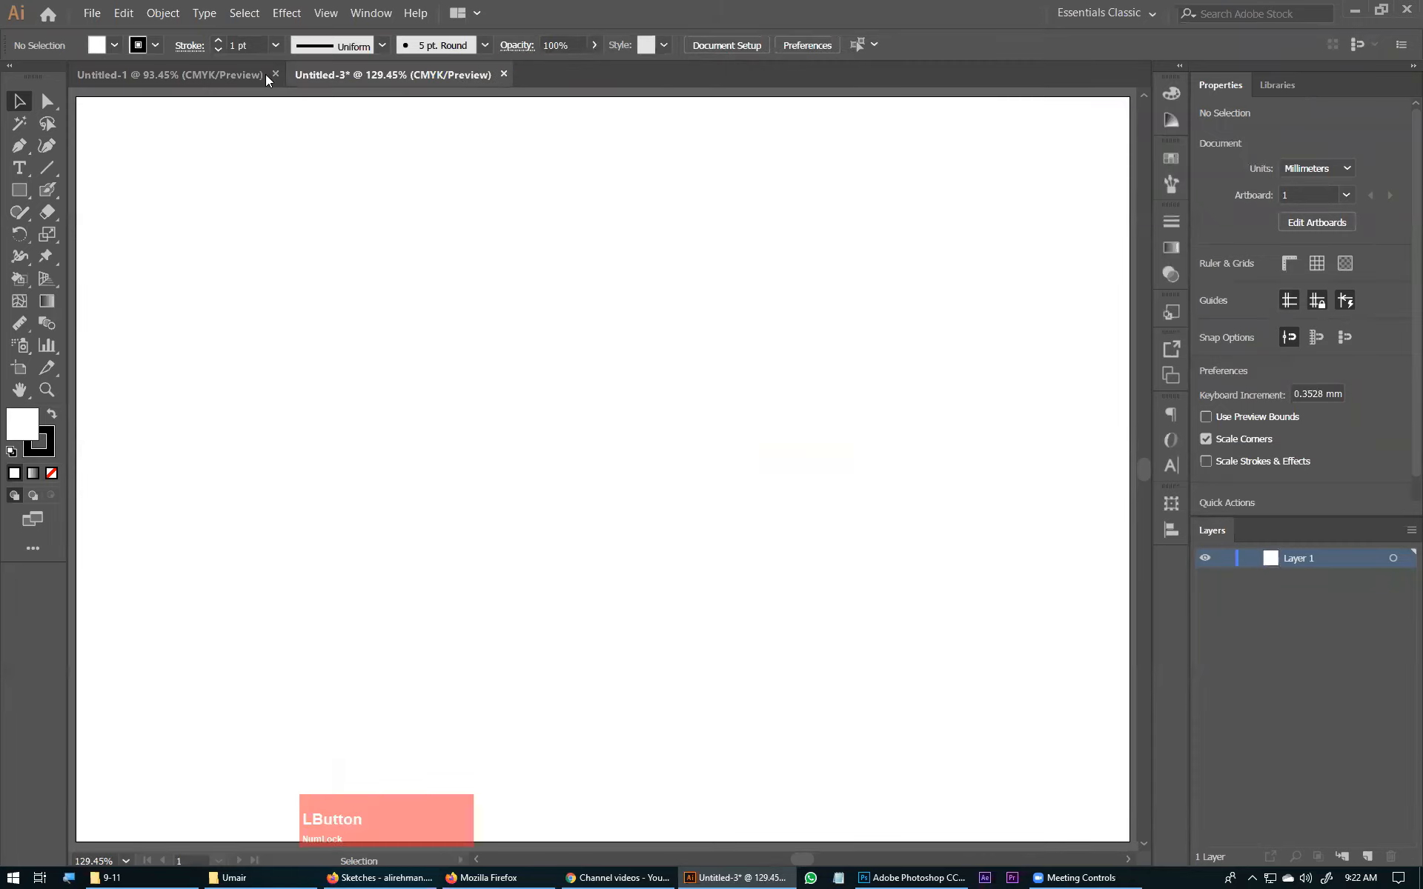
pyautogui.click(275, 74)
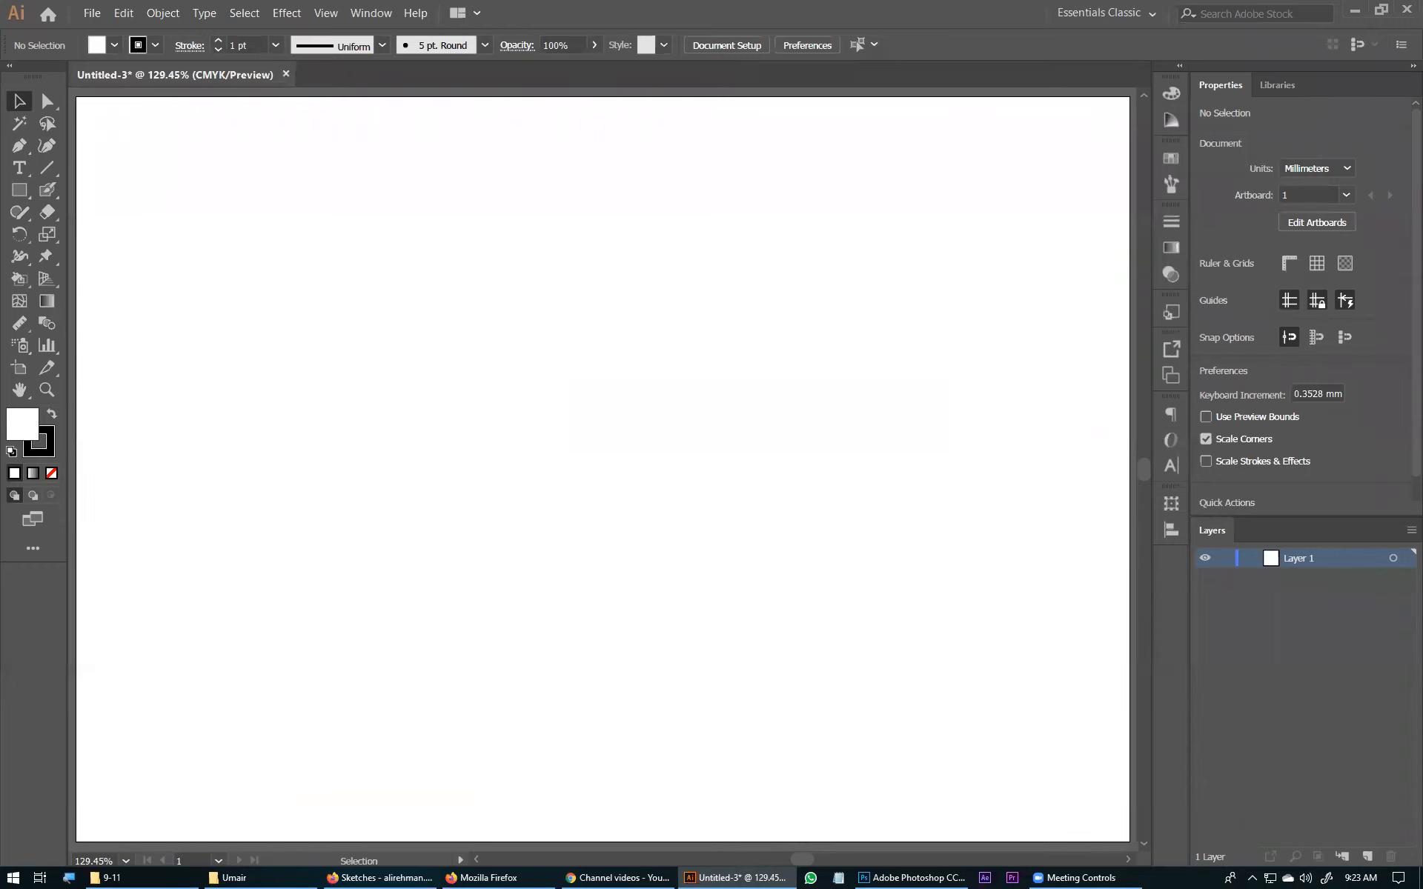
pyautogui.click(925, 615)
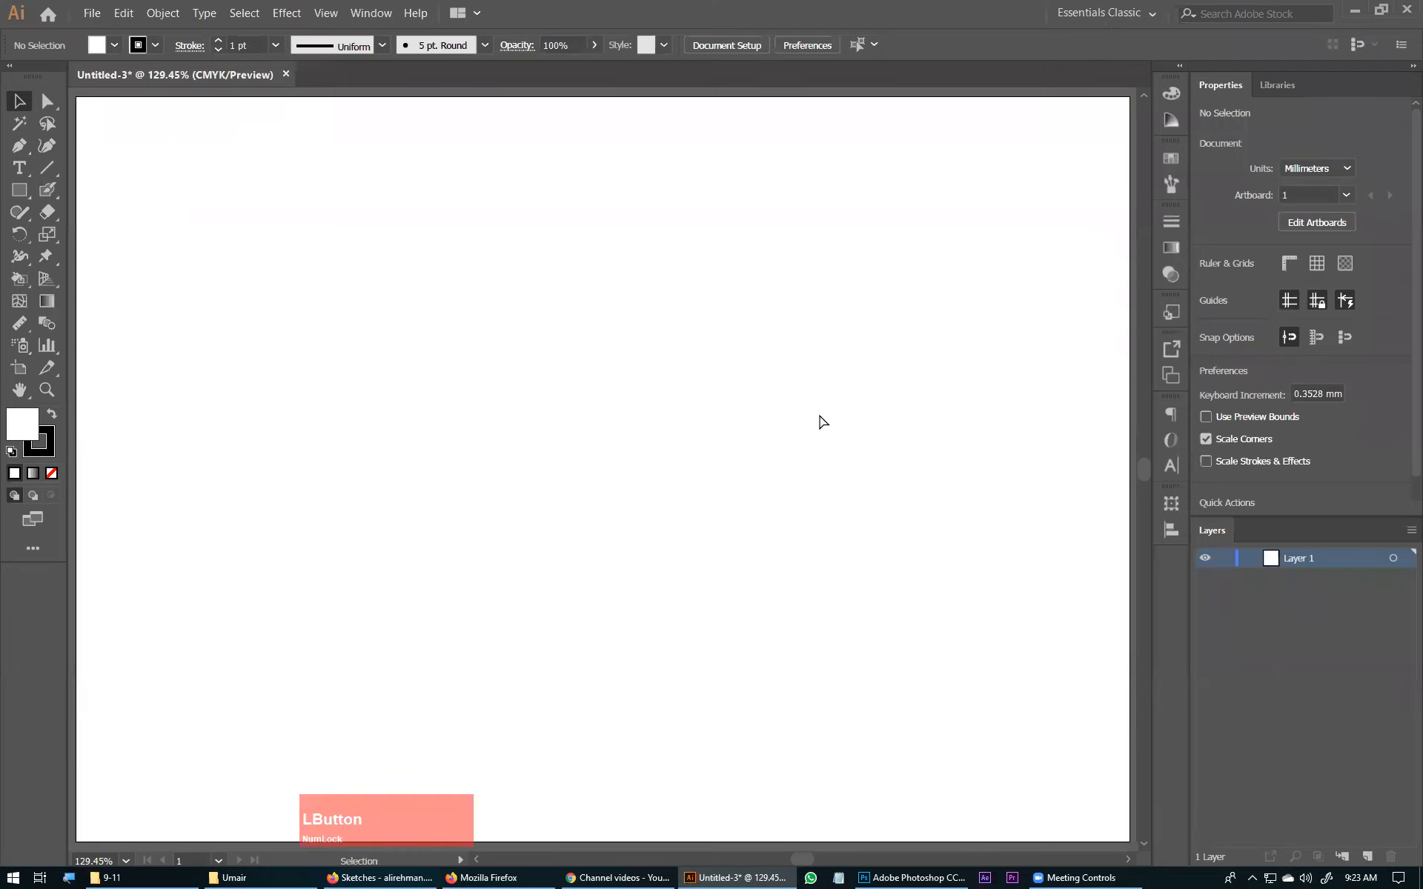
pyautogui.hotkey('ctrl', '-')
pyautogui.hotkey('ctrl', '-')
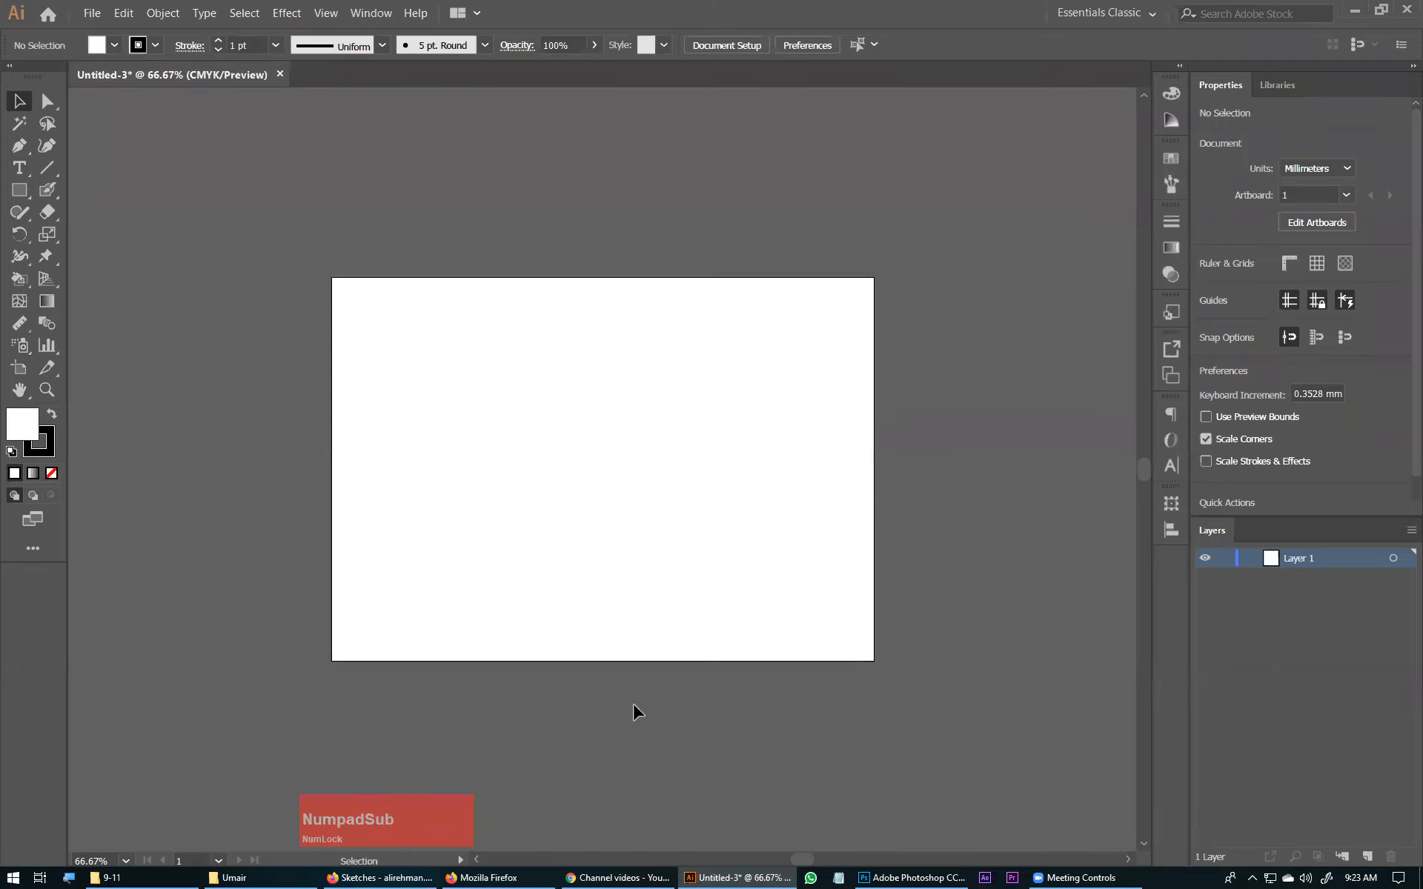
# Open the Adobe-Illustrator.txt notes from the 9-11 folder in a maximized Notepad window.
pyautogui.click(169, 874)
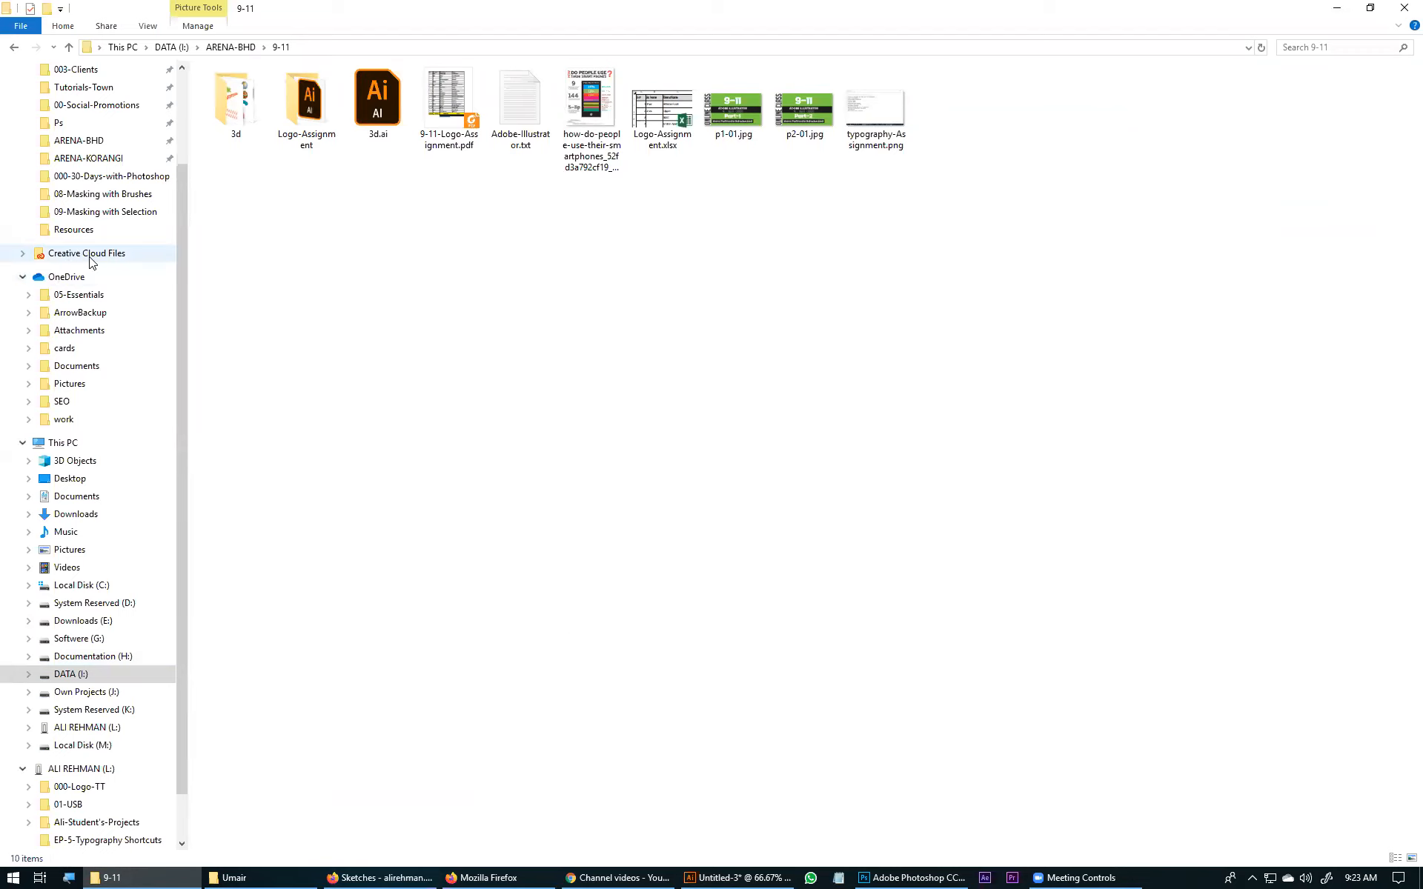
pyautogui.scroll(2, 88, 263)
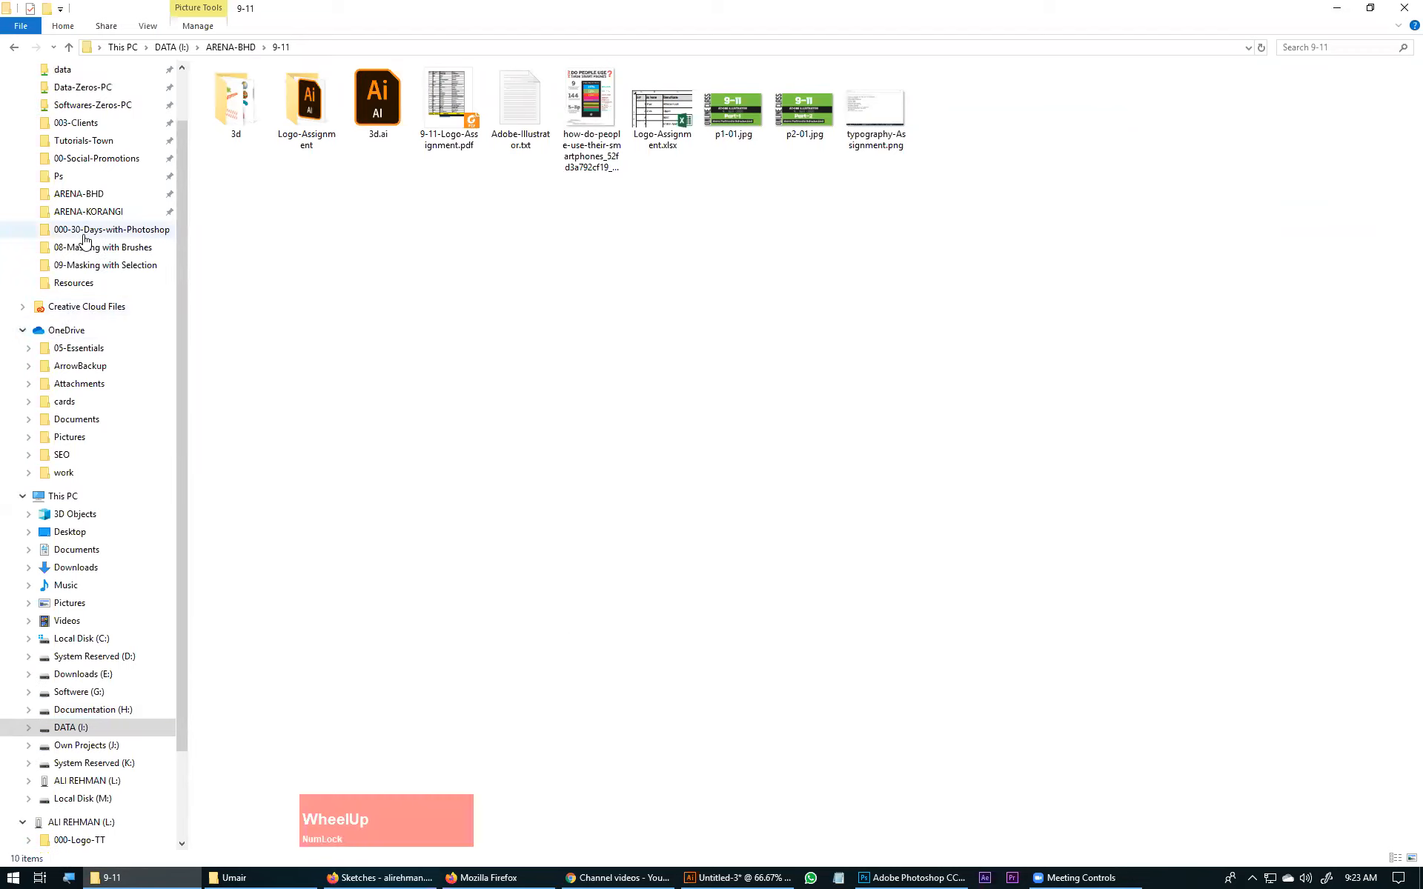
pyautogui.doubleClick(520, 104)
pyautogui.moveTo(925, 104); pyautogui.dragTo(601, 6)
# Look through the class notes from the font section to the logo making, tips, color and presentation sections.
pyautogui.scroll(-20, 603, 504)
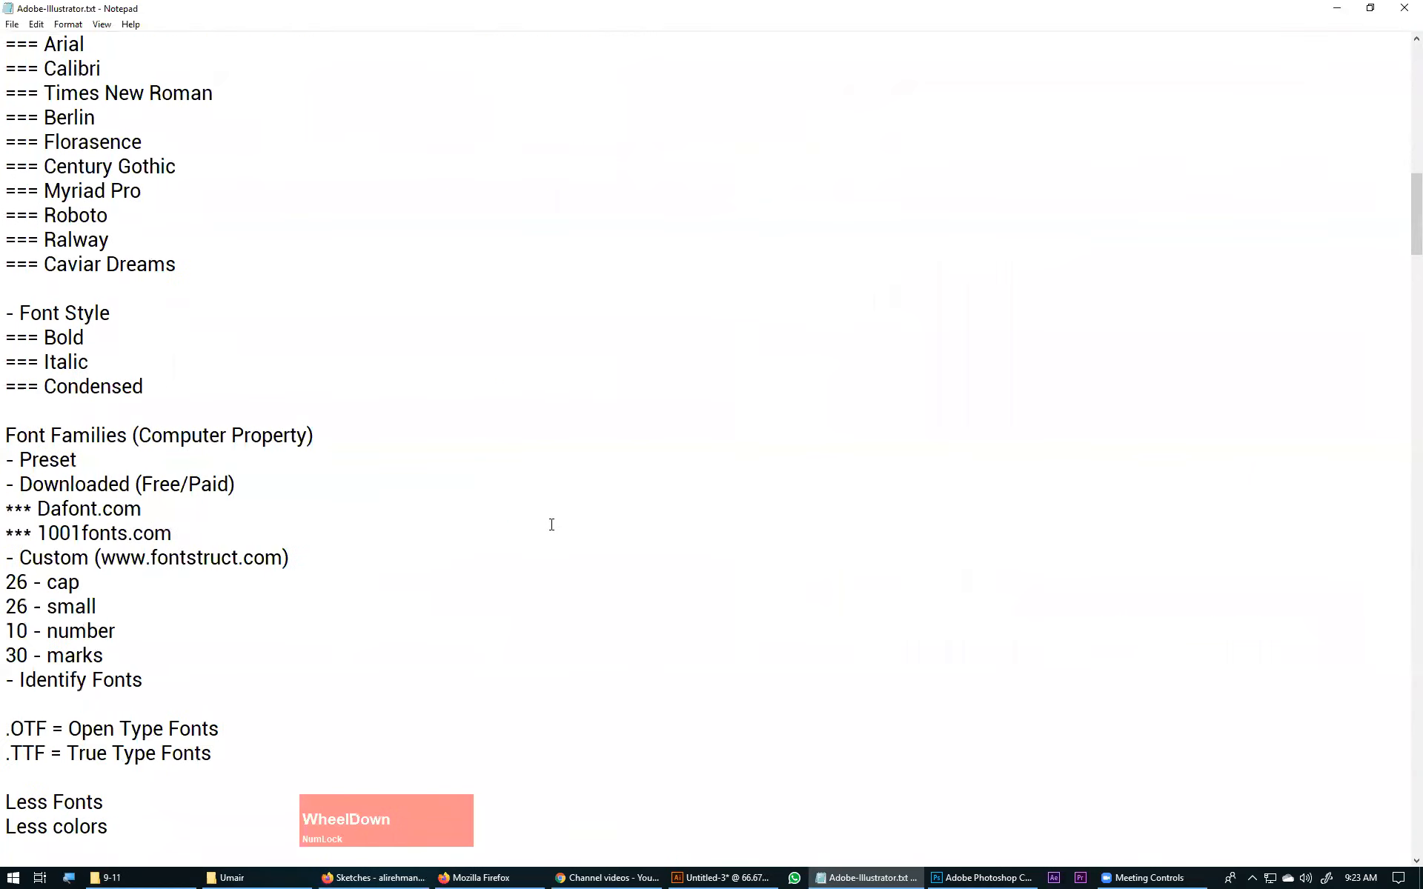
pyautogui.scroll(-20, 535, 517)
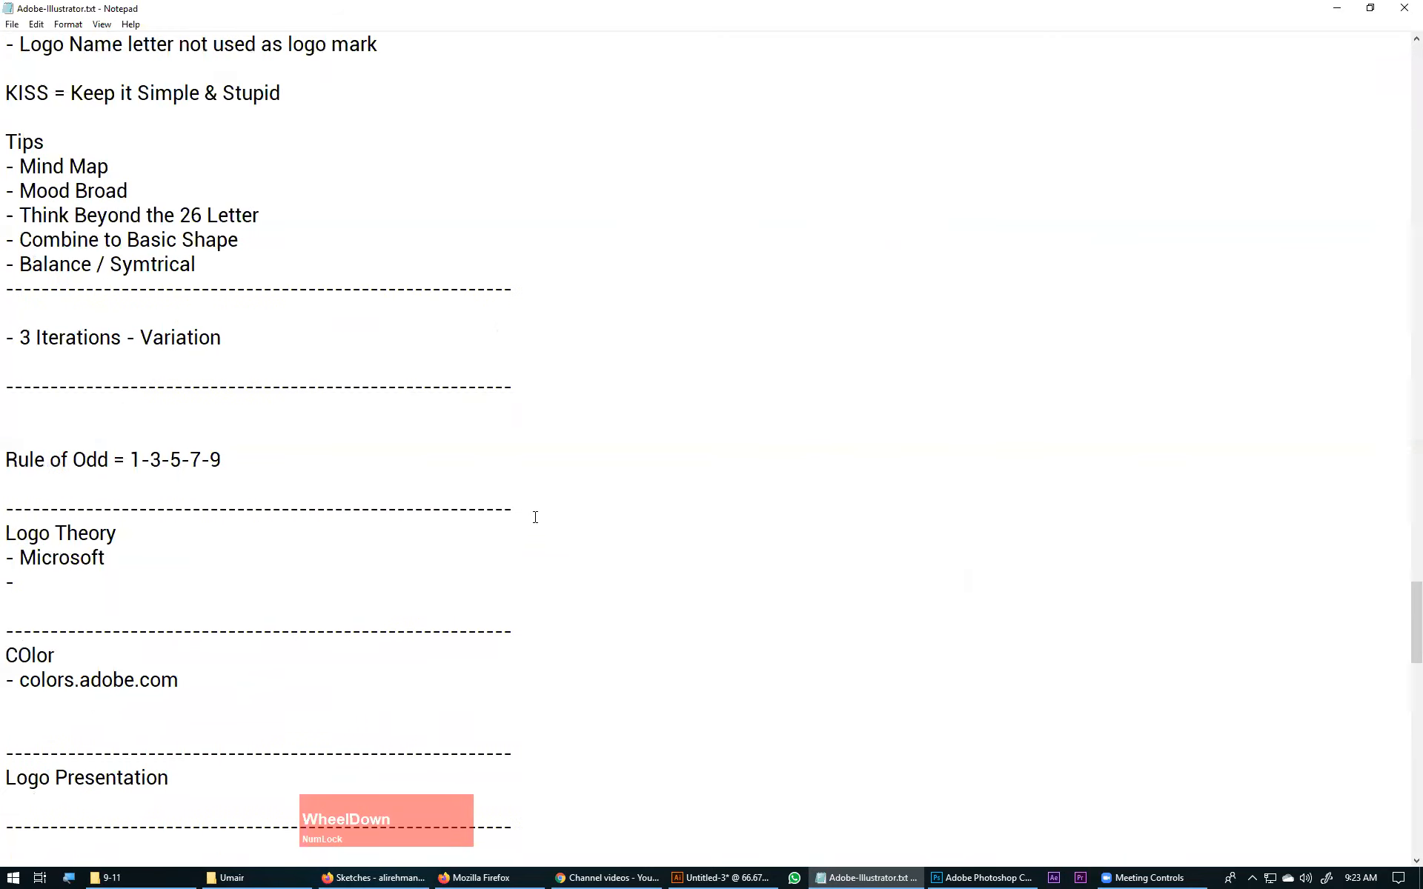
pyautogui.scroll(-8, 535, 517)
pyautogui.scroll(8, 535, 517)
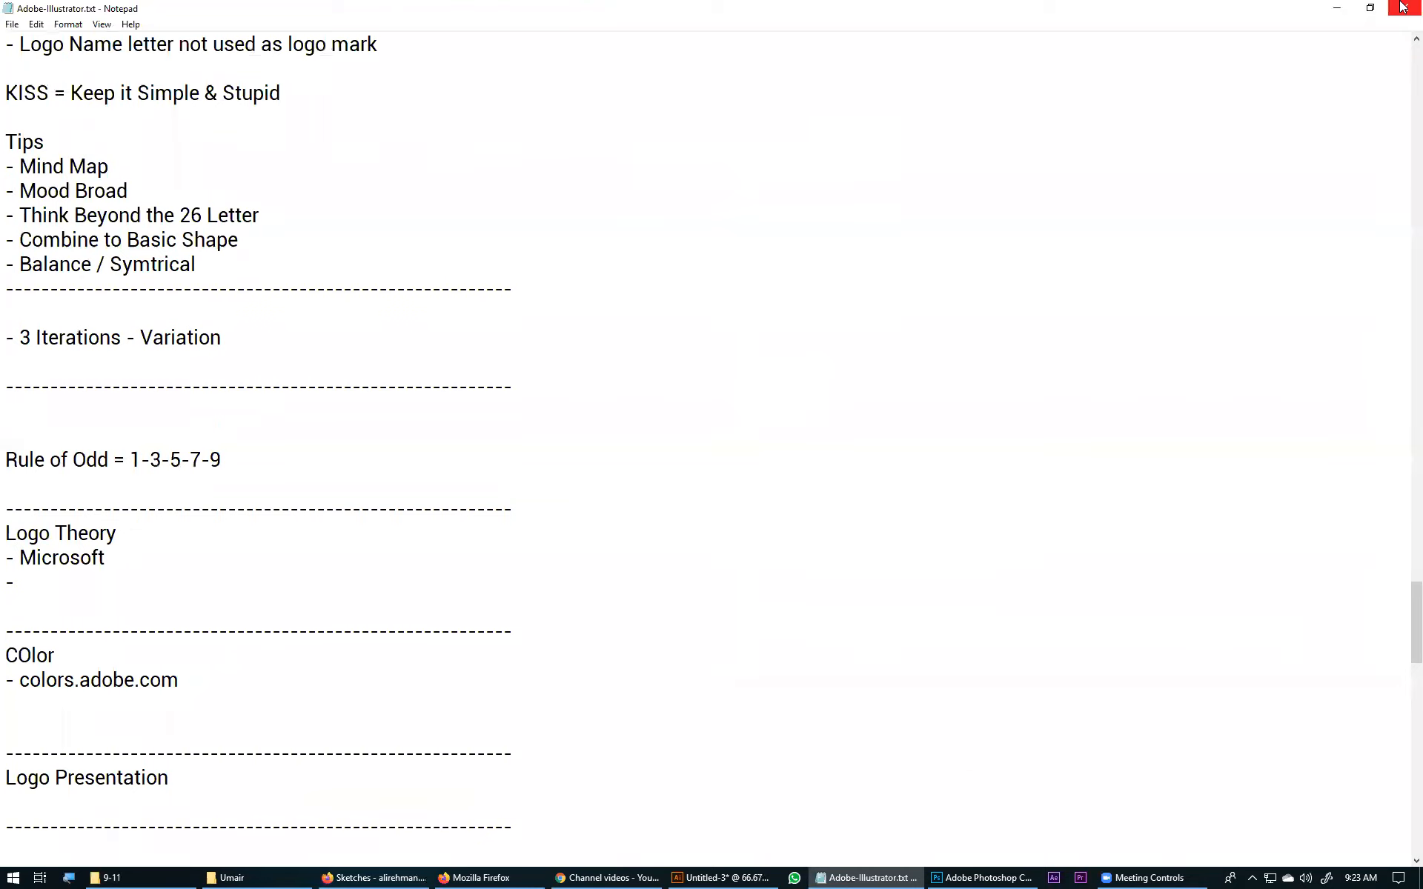
pyautogui.click(934, 287)
pyautogui.scroll(-2, 474, 595)
pyautogui.scroll(8, 475, 595)
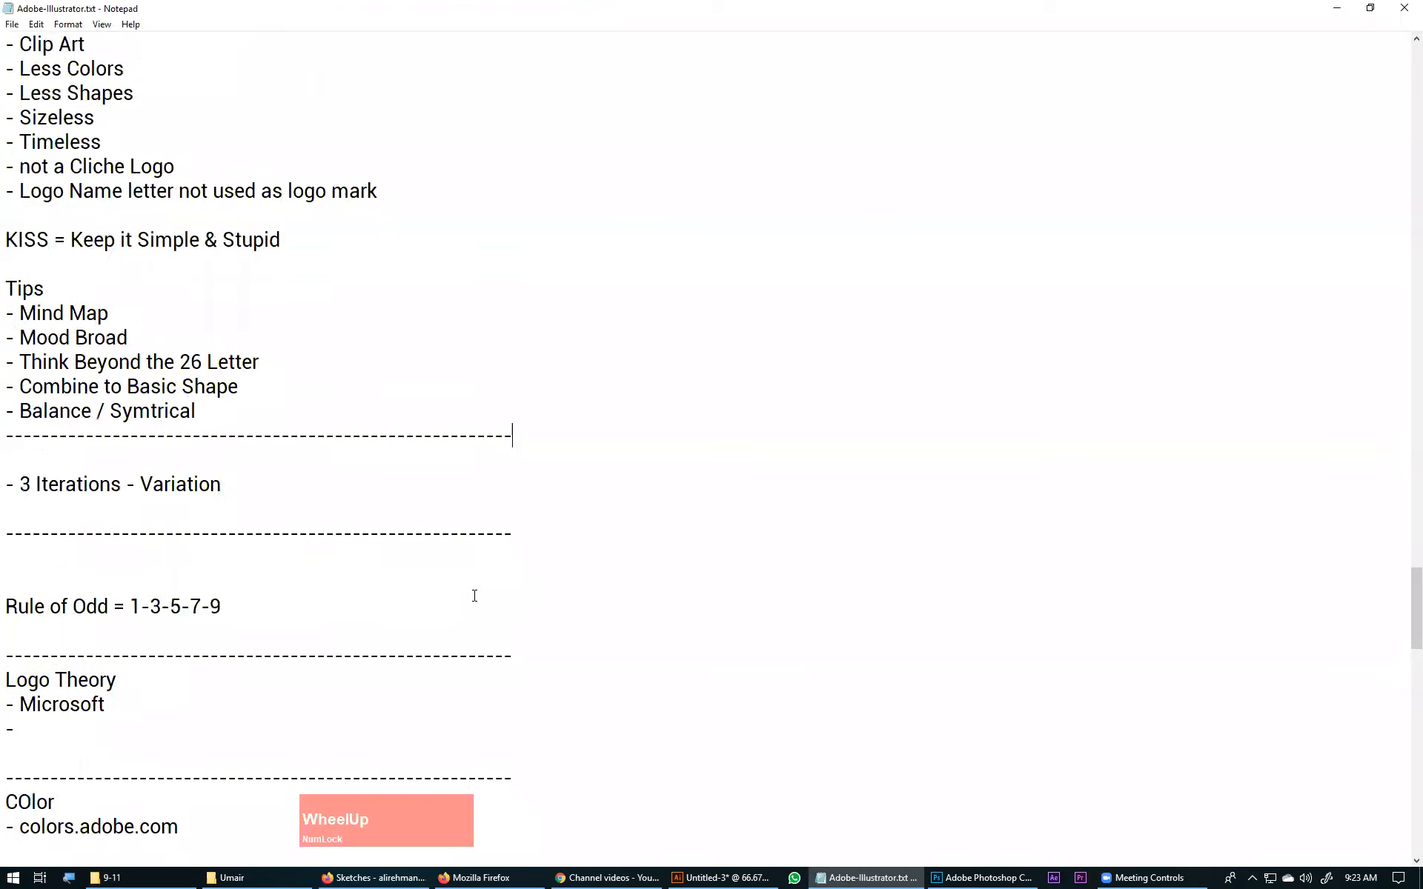
pyautogui.scroll(15, 474, 596)
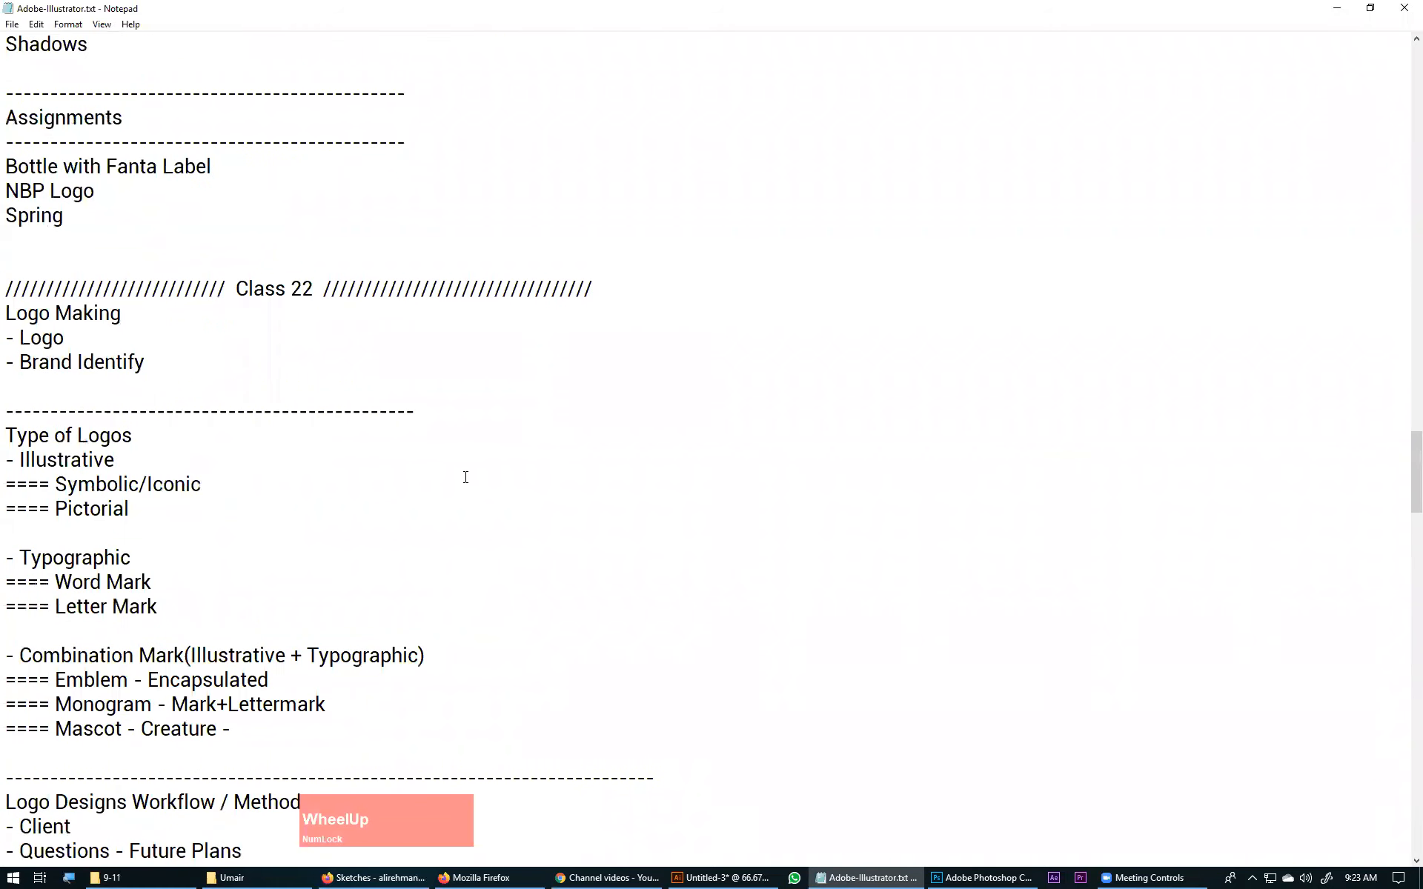
pyautogui.scroll(-20, 489, 531)
pyautogui.scroll(-5, 491, 534)
pyautogui.scroll(5, 491, 534)
pyautogui.scroll(3, 491, 534)
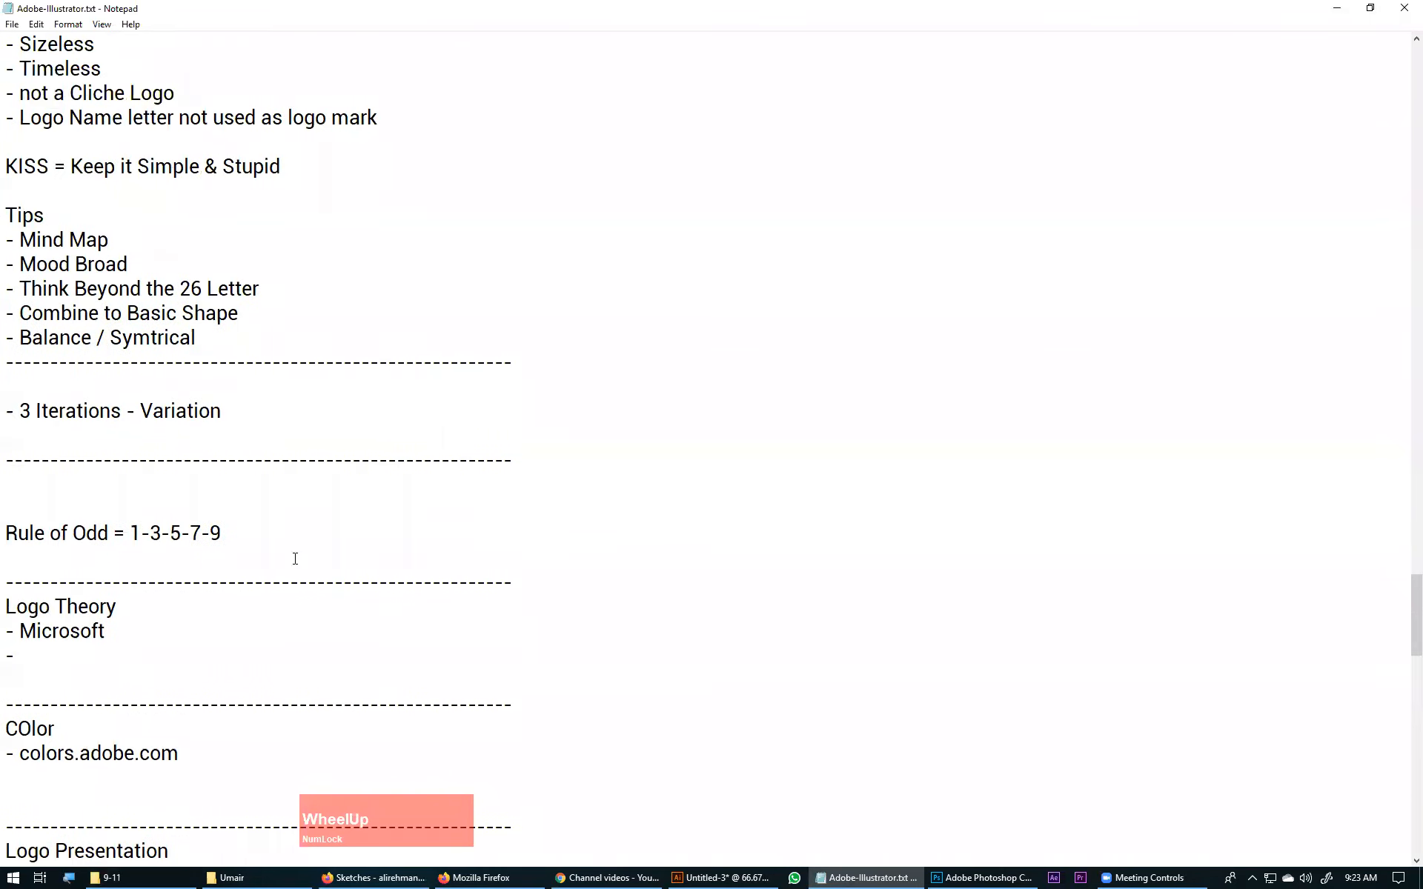
pyautogui.click(230, 476)
pyautogui.scroll(17, 527, 423)
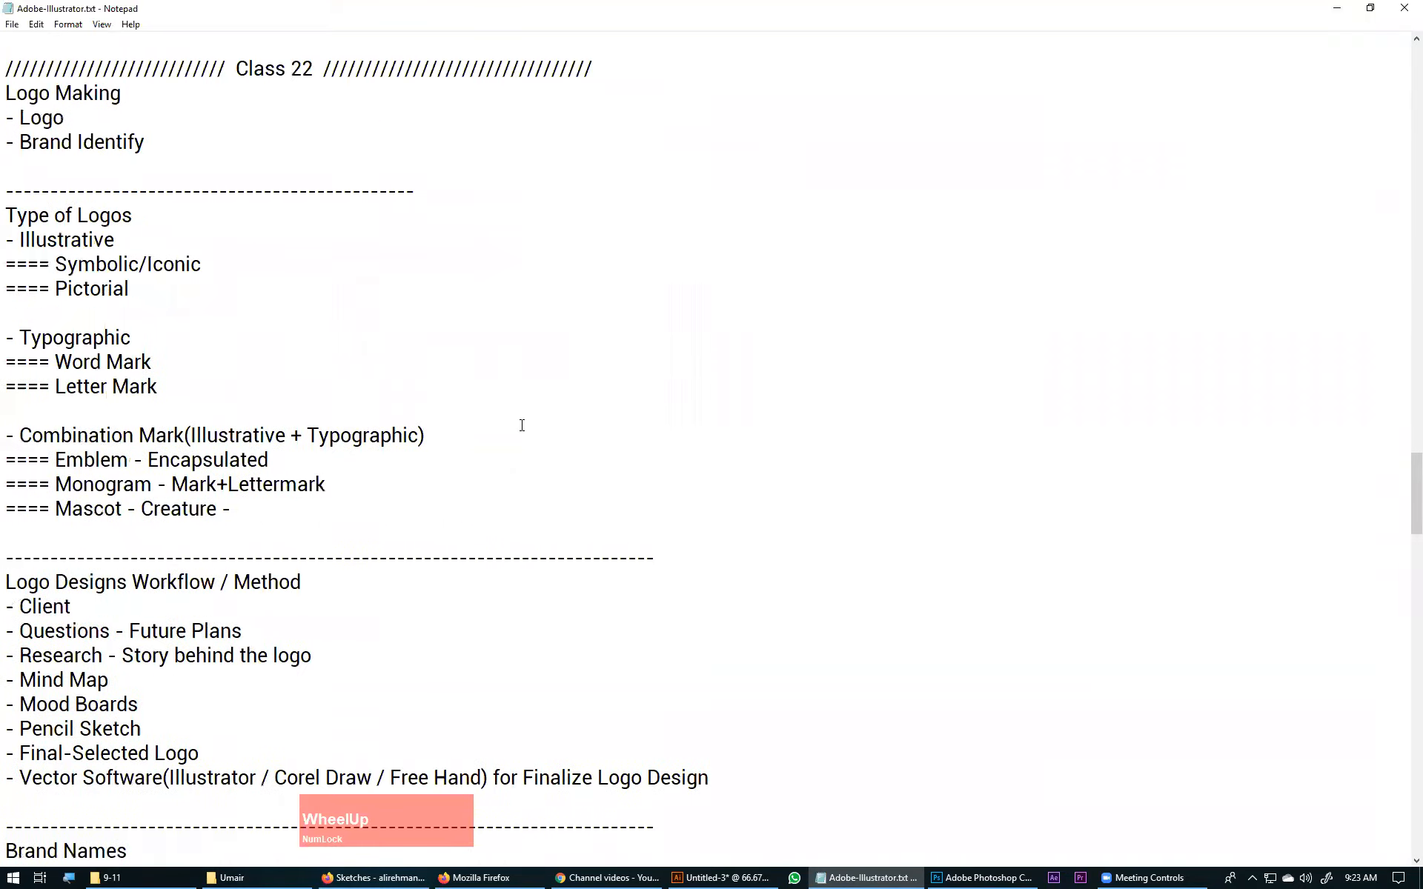
# Copy the Class 22 divider heading onto the blank line above "Rule of Odd" and renumber it as Class 23.
pyautogui.scroll(4, 522, 425)
pyautogui.moveTo(593, 362); pyautogui.dragTo(6, 338)
pyautogui.hotkey('ctrl', 'c')
pyautogui.hotkey('ctrl', 'c')
pyautogui.hotkey('ctrl', 'c')
pyautogui.scroll(-20, 193, 508)
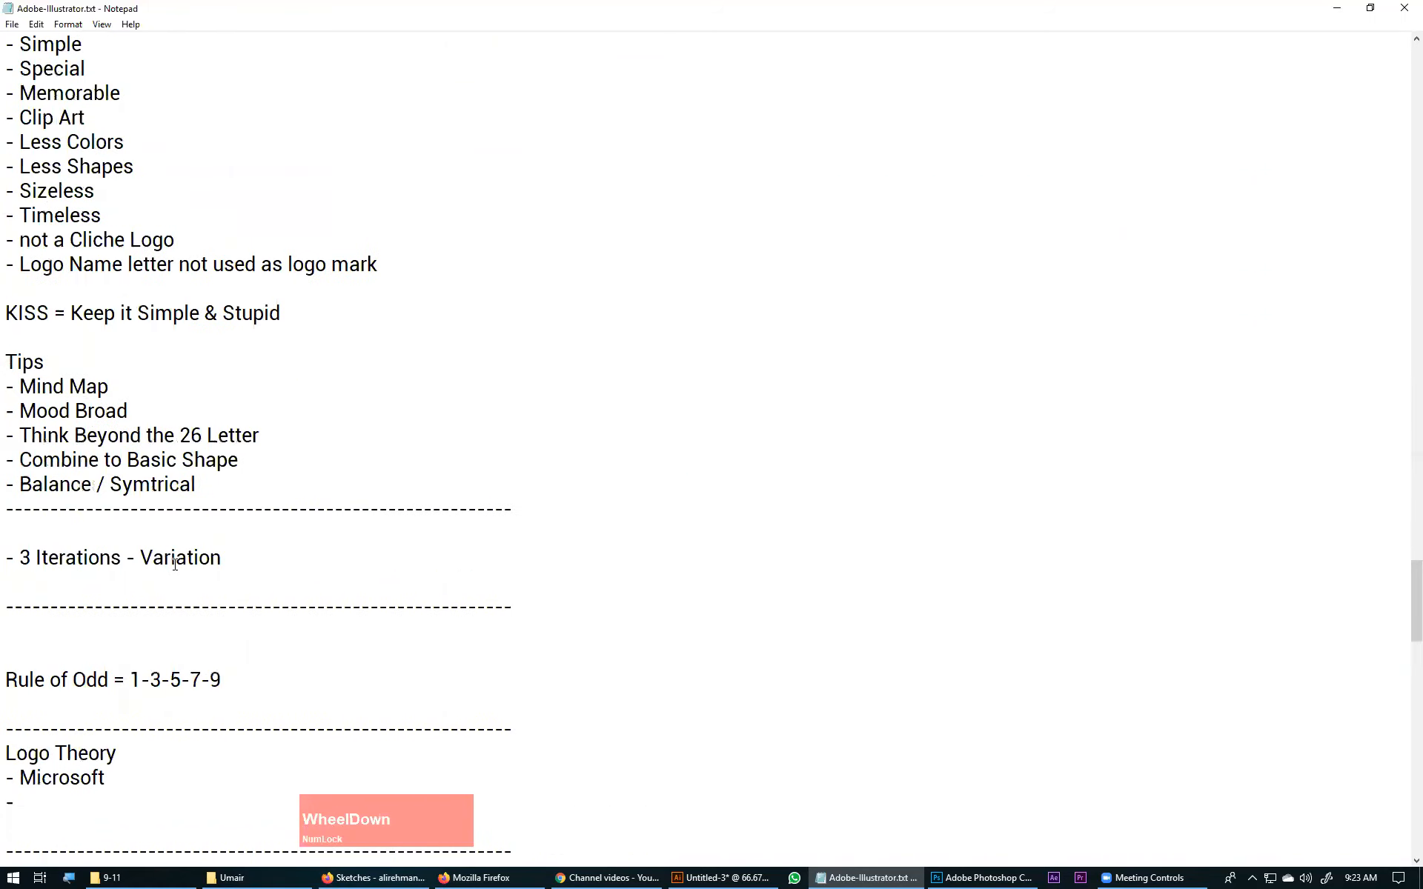
pyautogui.click(157, 406)
pyautogui.click(158, 408)
pyautogui.hotkey('ctrl', 'v')
pyautogui.moveTo(313, 438); pyautogui.dragTo(305, 440)
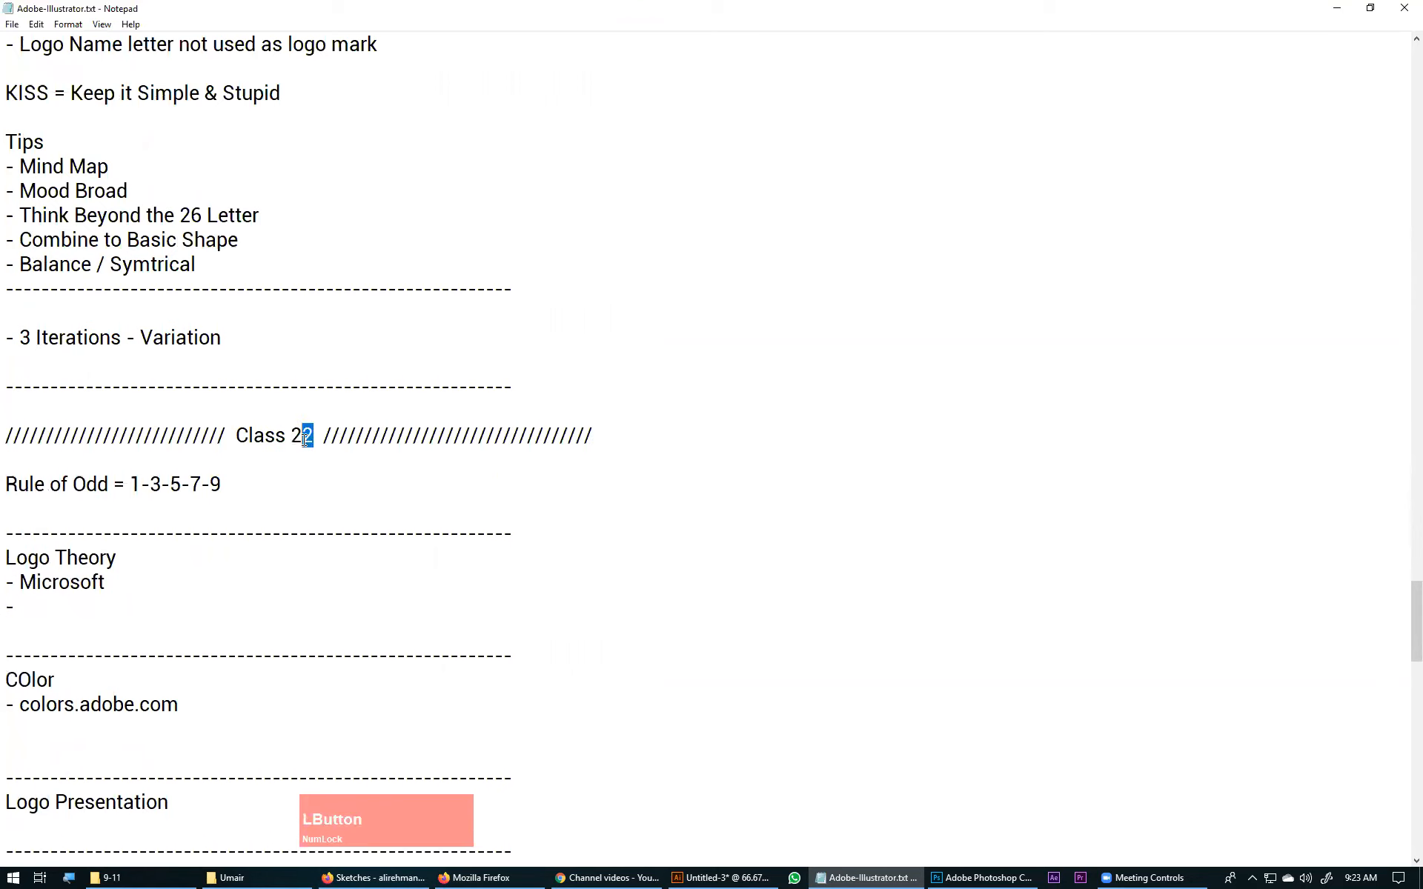
pyautogui.write('3')
pyautogui.click(538, 520)
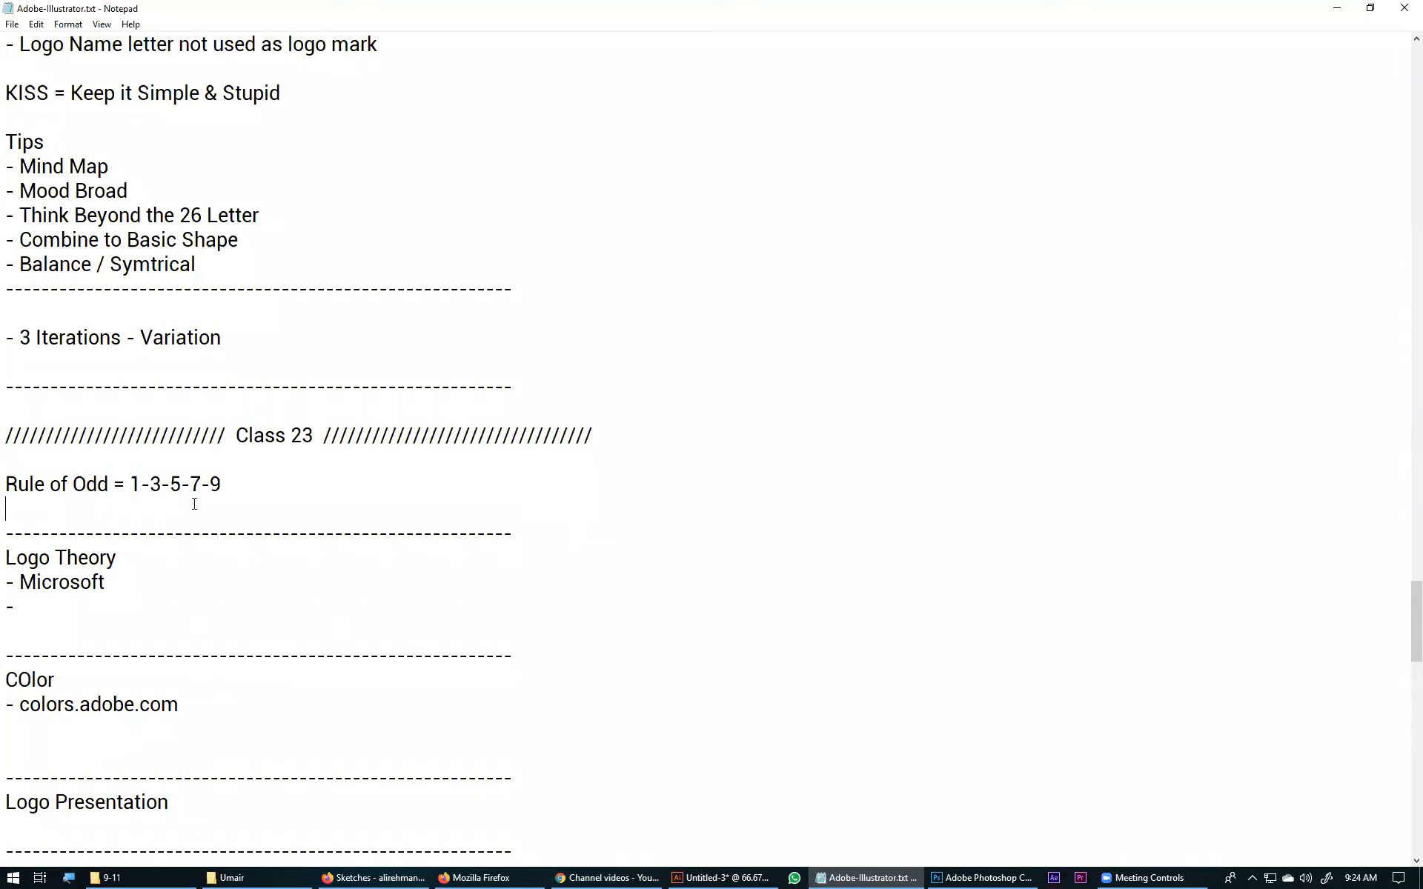
# Paste the copied divider heading below the Youtube.com/TutorialsTown line and renumber it as Class 24.
pyautogui.scroll(-13, 178, 511)
pyautogui.scroll(7, 131, 502)
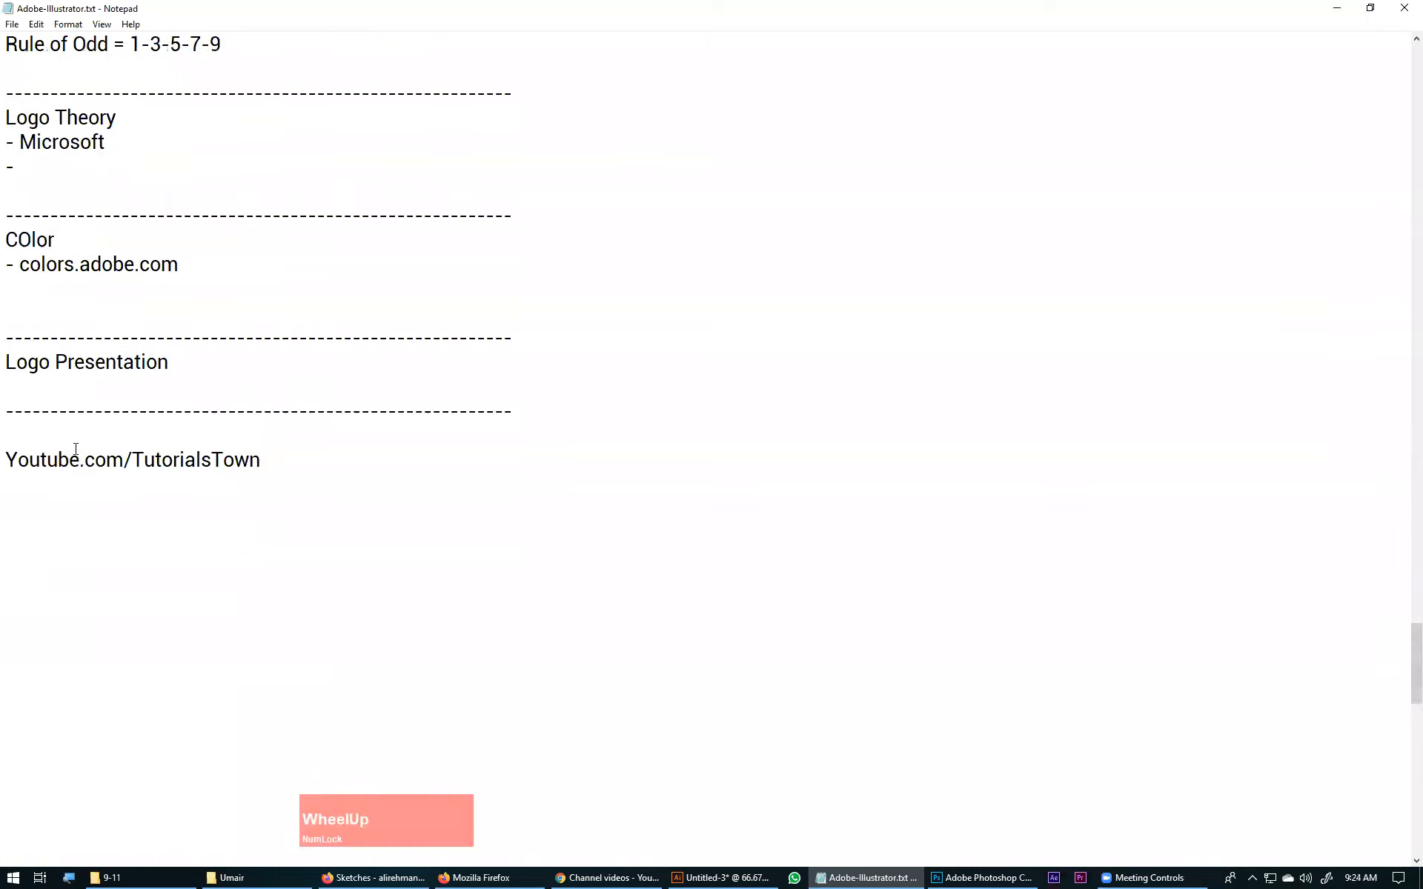
pyautogui.scroll(4, 101, 562)
pyautogui.scroll(-5, 101, 526)
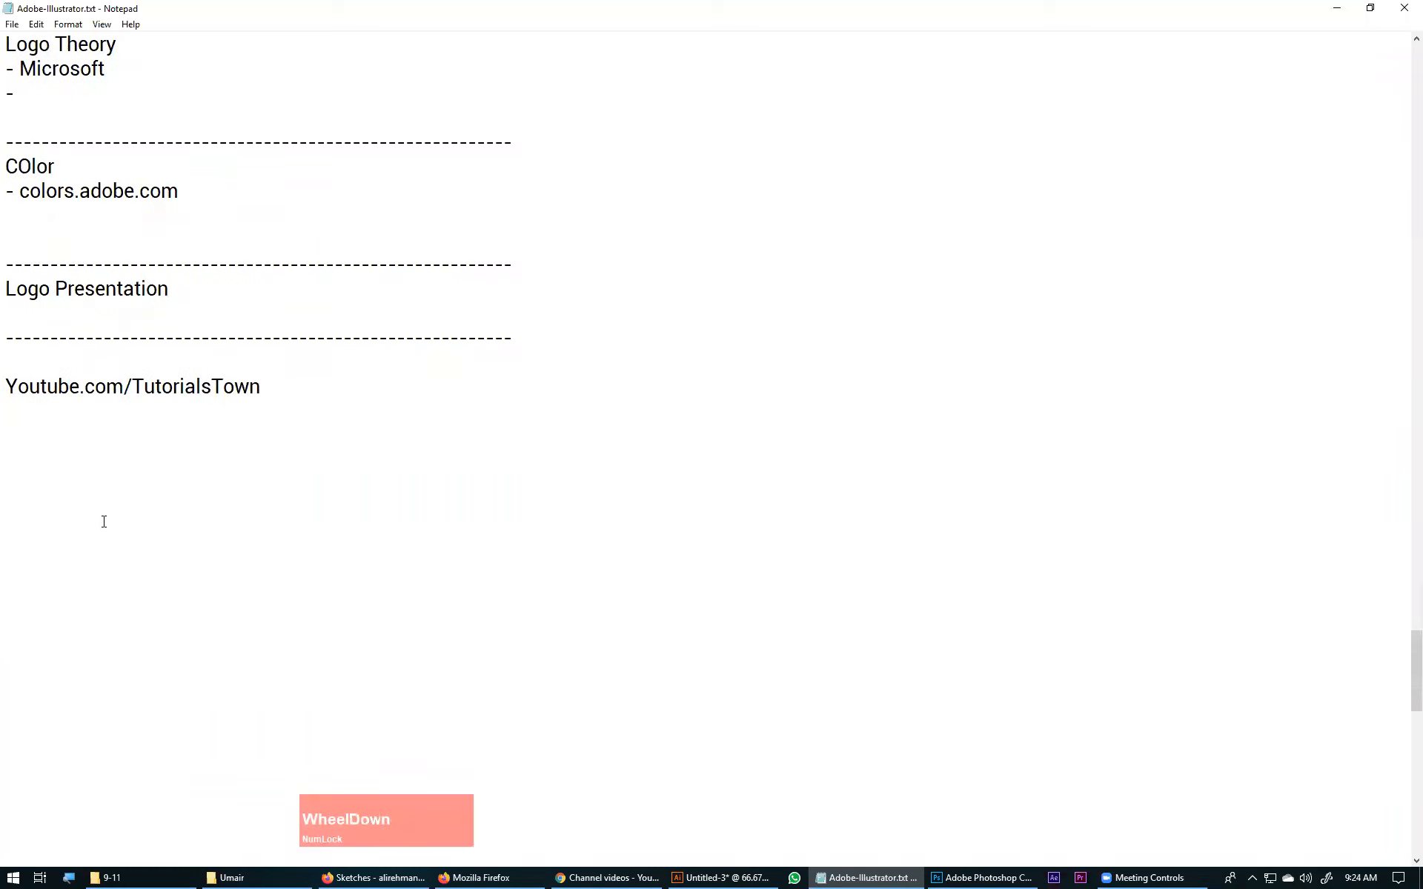
pyautogui.click(125, 445)
pyautogui.hotkey('ctrl', 'v')
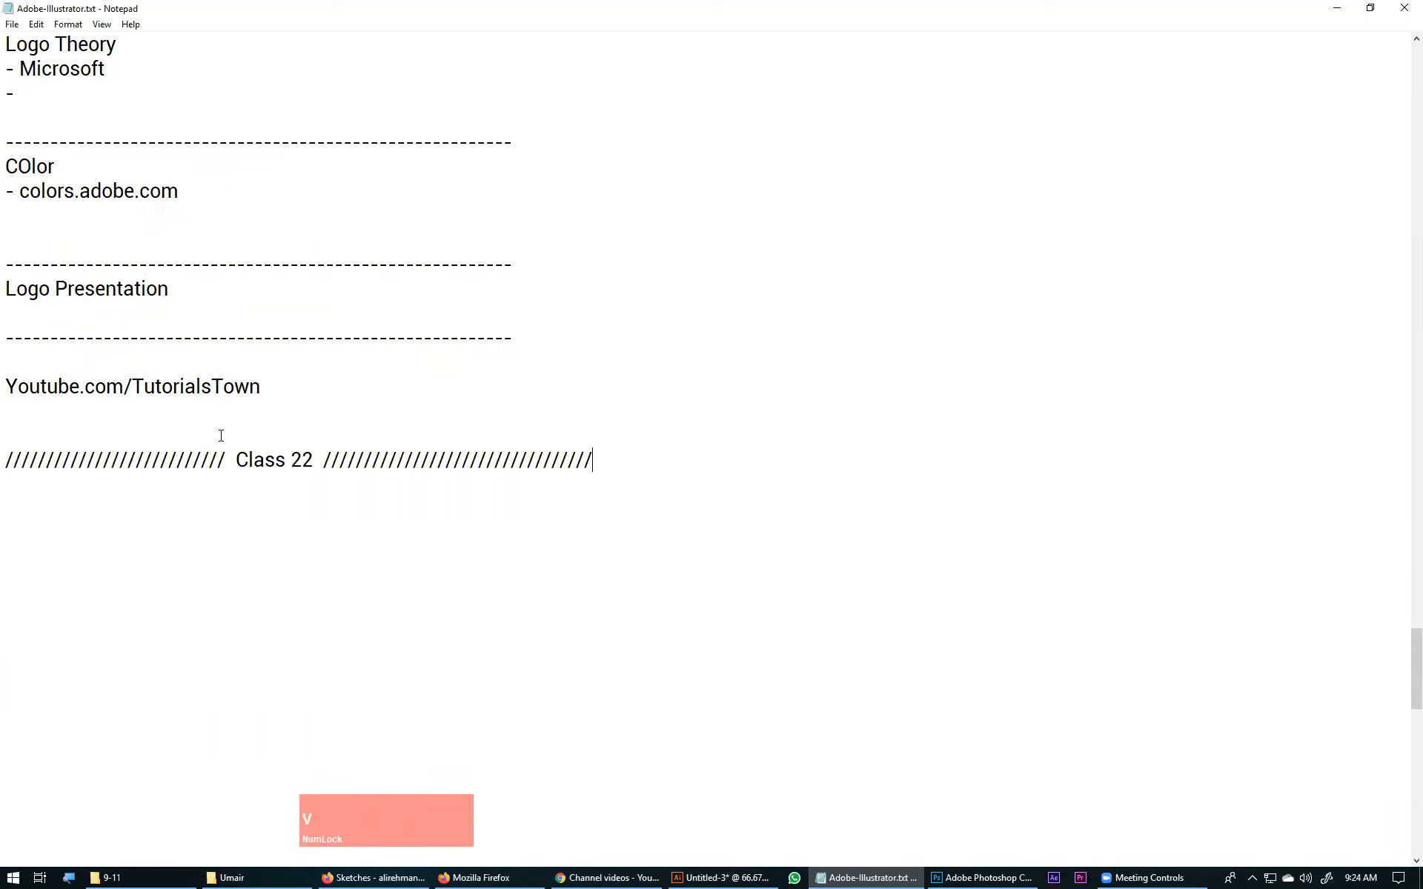
pyautogui.click(304, 454)
pyautogui.moveTo(304, 455); pyautogui.dragTo(314, 455)
pyautogui.write('4')
# Place the text cursor on the line below the Class 24 heading and save the notes file.
pyautogui.click(368, 491)
pyautogui.click(367, 483)
pyautogui.hotkey('ctrl', 's')
pyautogui.hotkey('ctrl', 's')
pyautogui.hotkey('ctrl', 's')
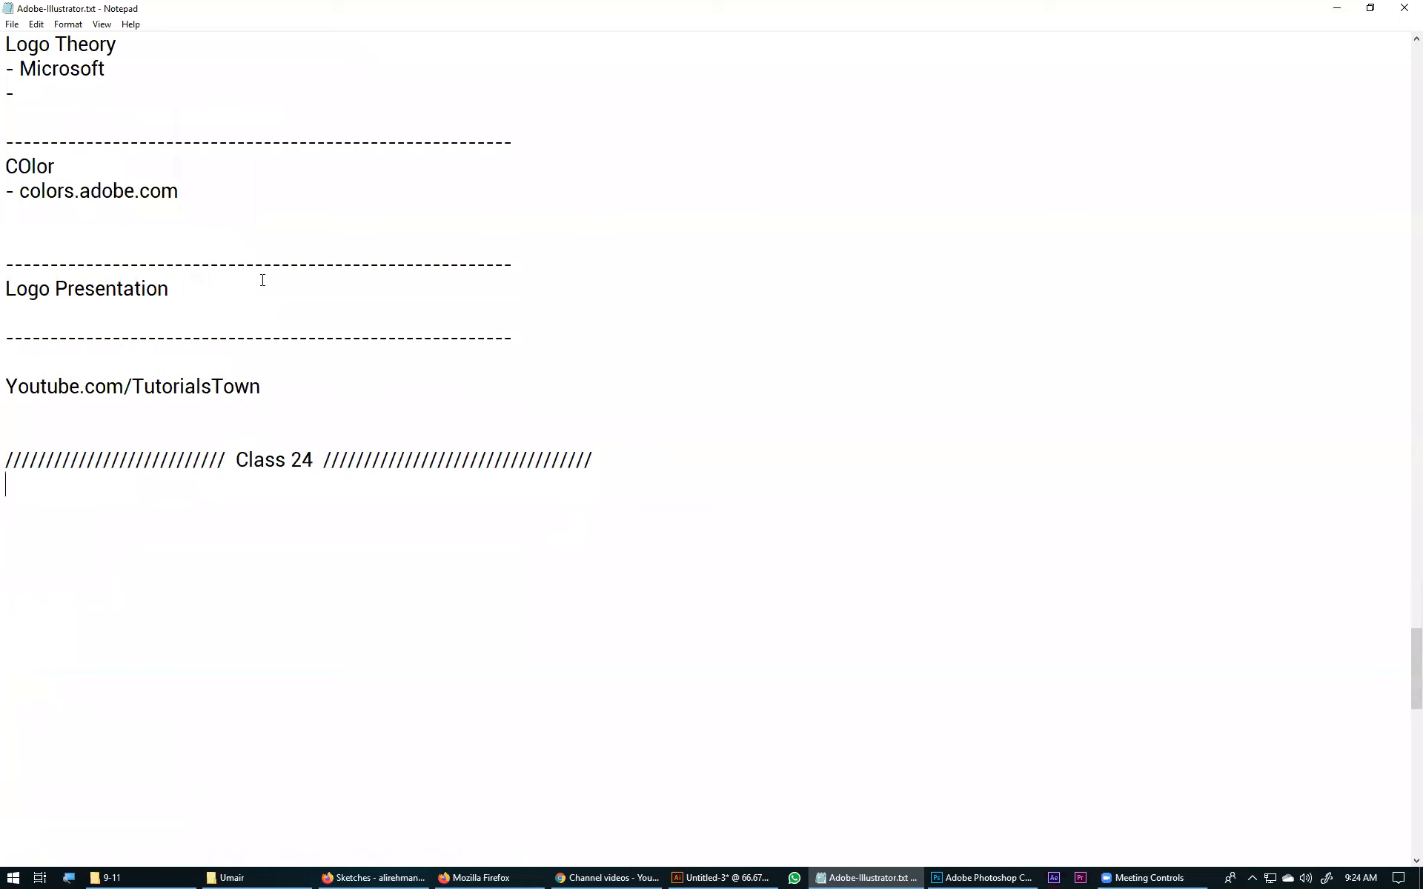
# Review the notes around the Class 23 and Class 24 headings, including the tips, logo theory and color sections.
pyautogui.scroll(13, 267, 281)
pyautogui.scroll(-8, 273, 298)
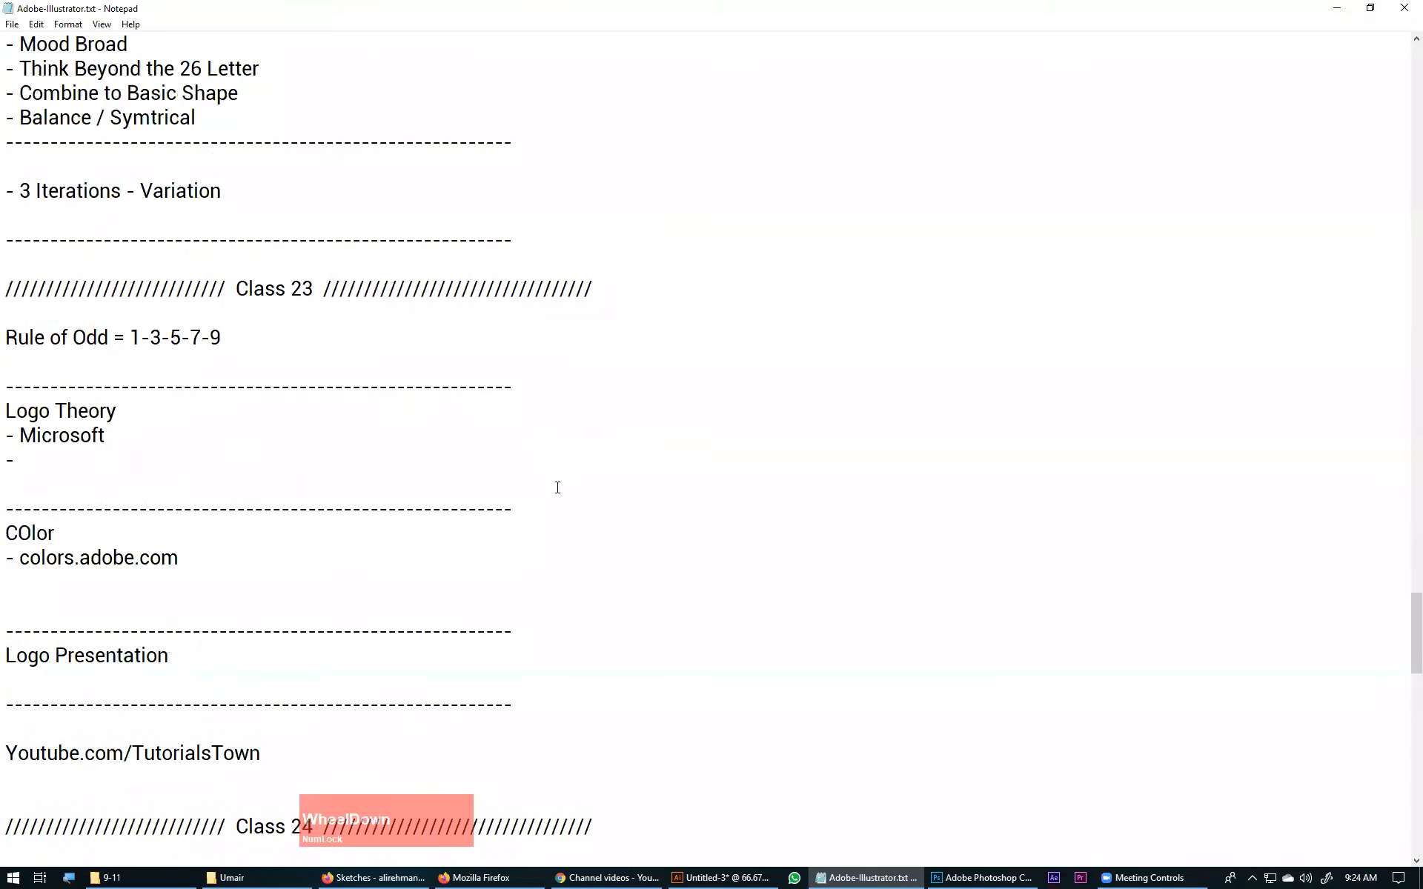
pyautogui.scroll(-1, 557, 486)
pyautogui.scroll(-8, 444, 497)
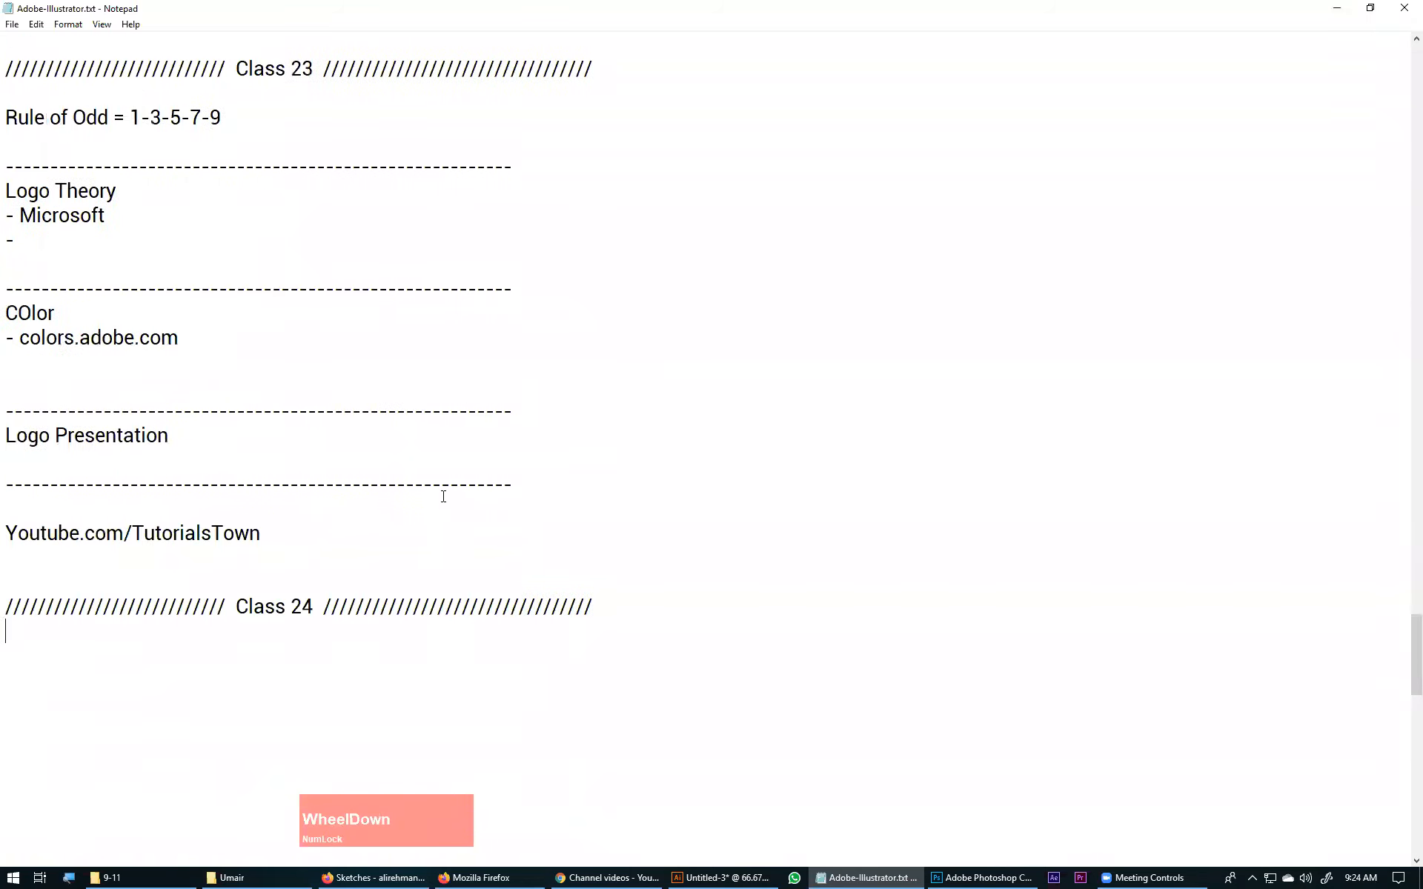
pyautogui.scroll(13, 450, 502)
pyautogui.scroll(3, 452, 502)
pyautogui.scroll(-6, 451, 500)
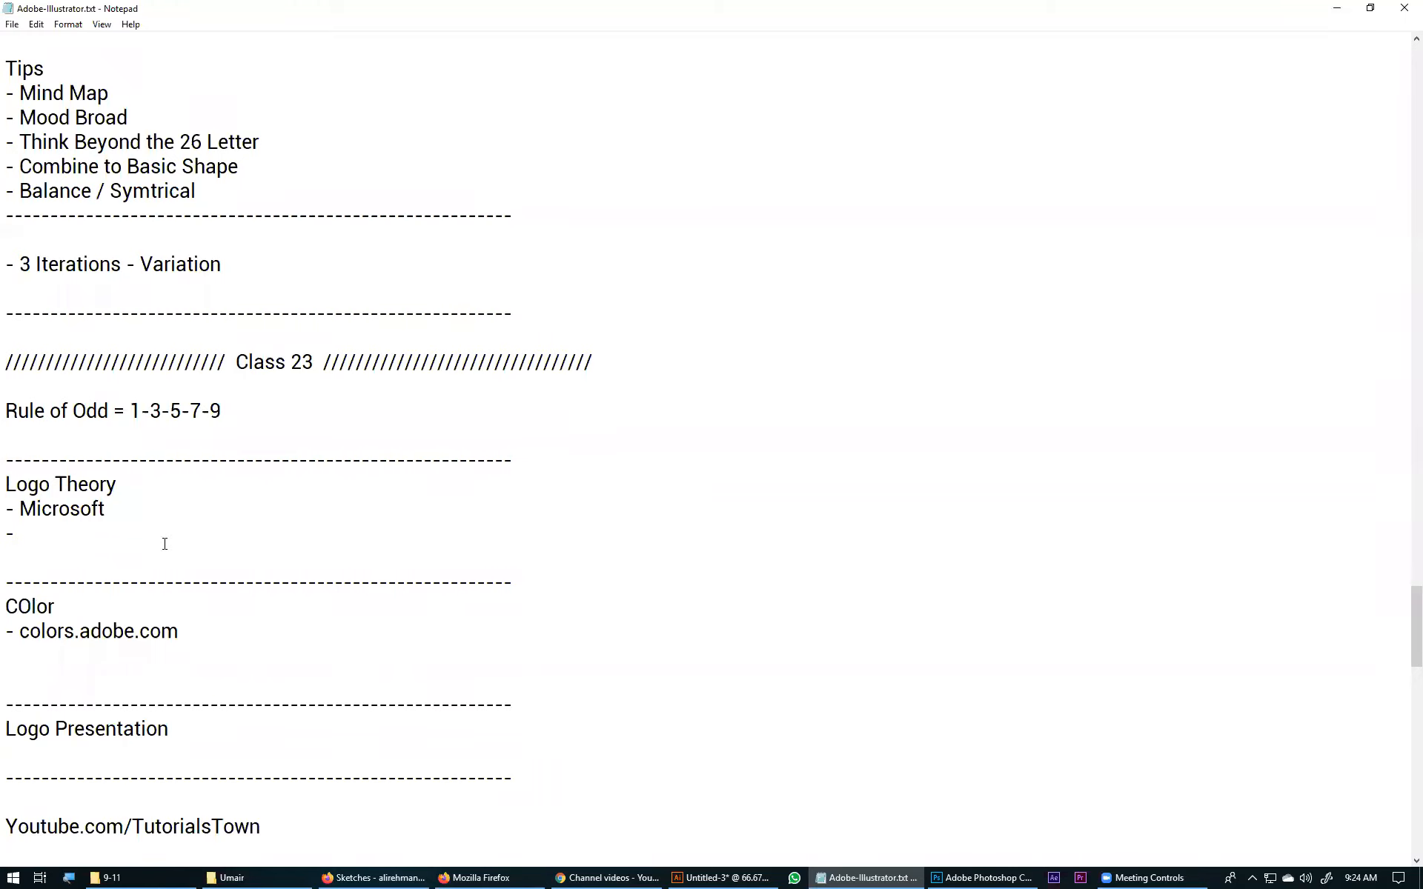
pyautogui.click(135, 482)
pyautogui.scroll(-7, 302, 454)
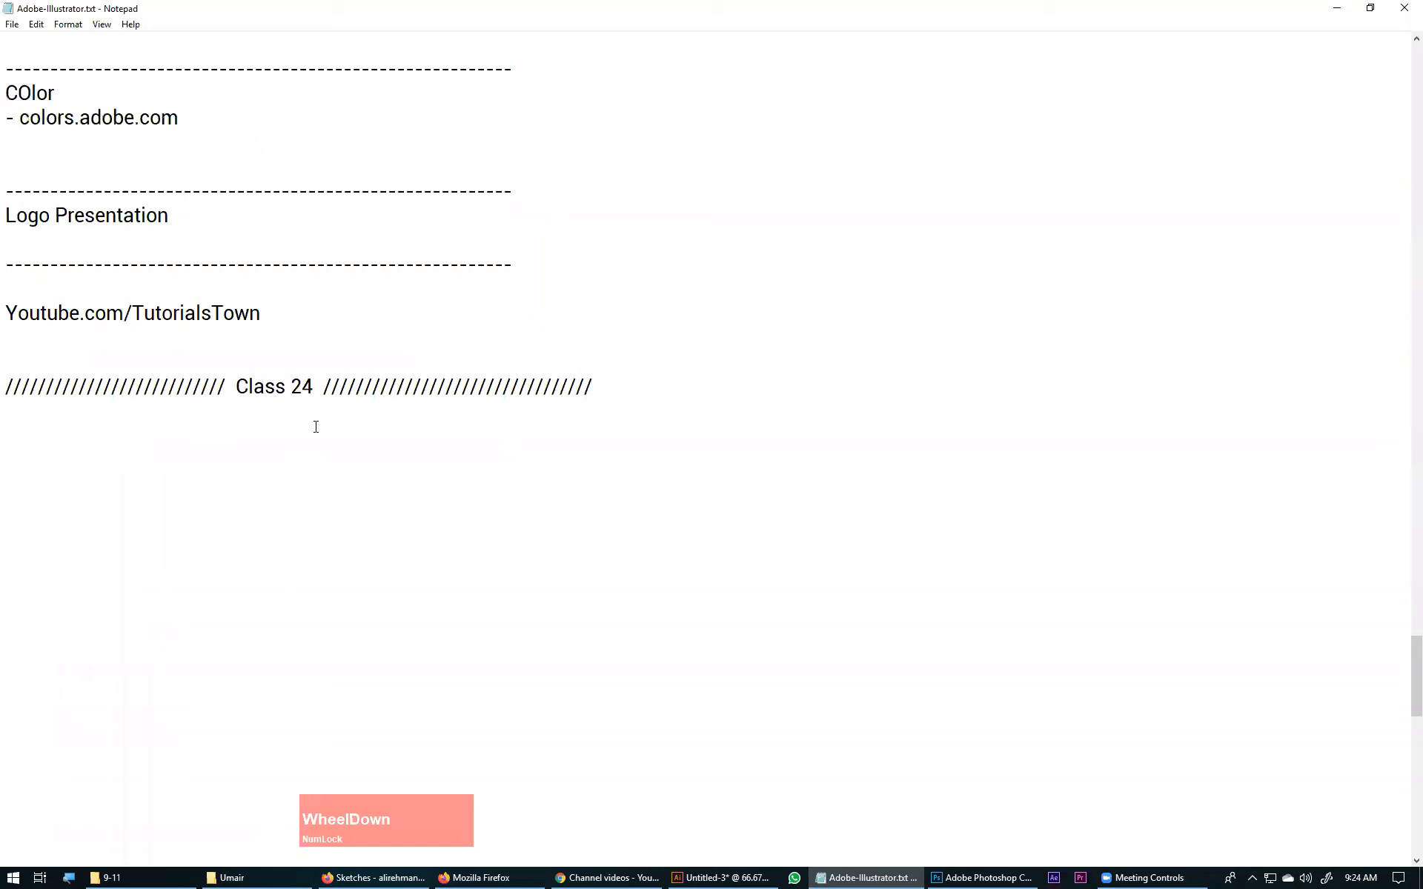
pyautogui.scroll(5, 316, 427)
pyautogui.scroll(-6, 297, 426)
# Add the bullet "- Encapsulated" below the Class 24 heading, leaving one blank line between them.
pyautogui.click(243, 358)
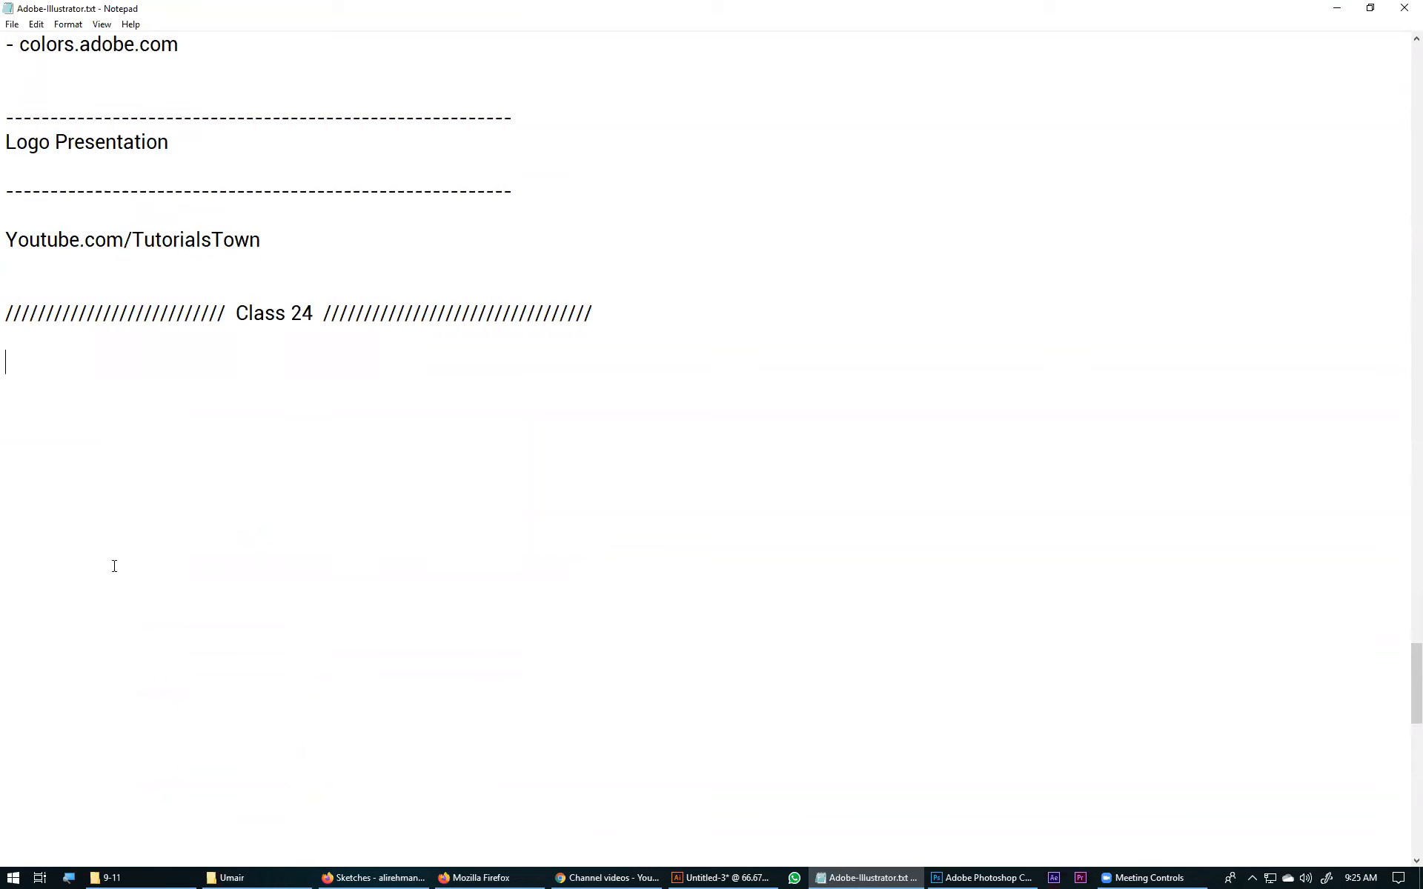
pyautogui.click(36, 344)
pyautogui.press('Return')
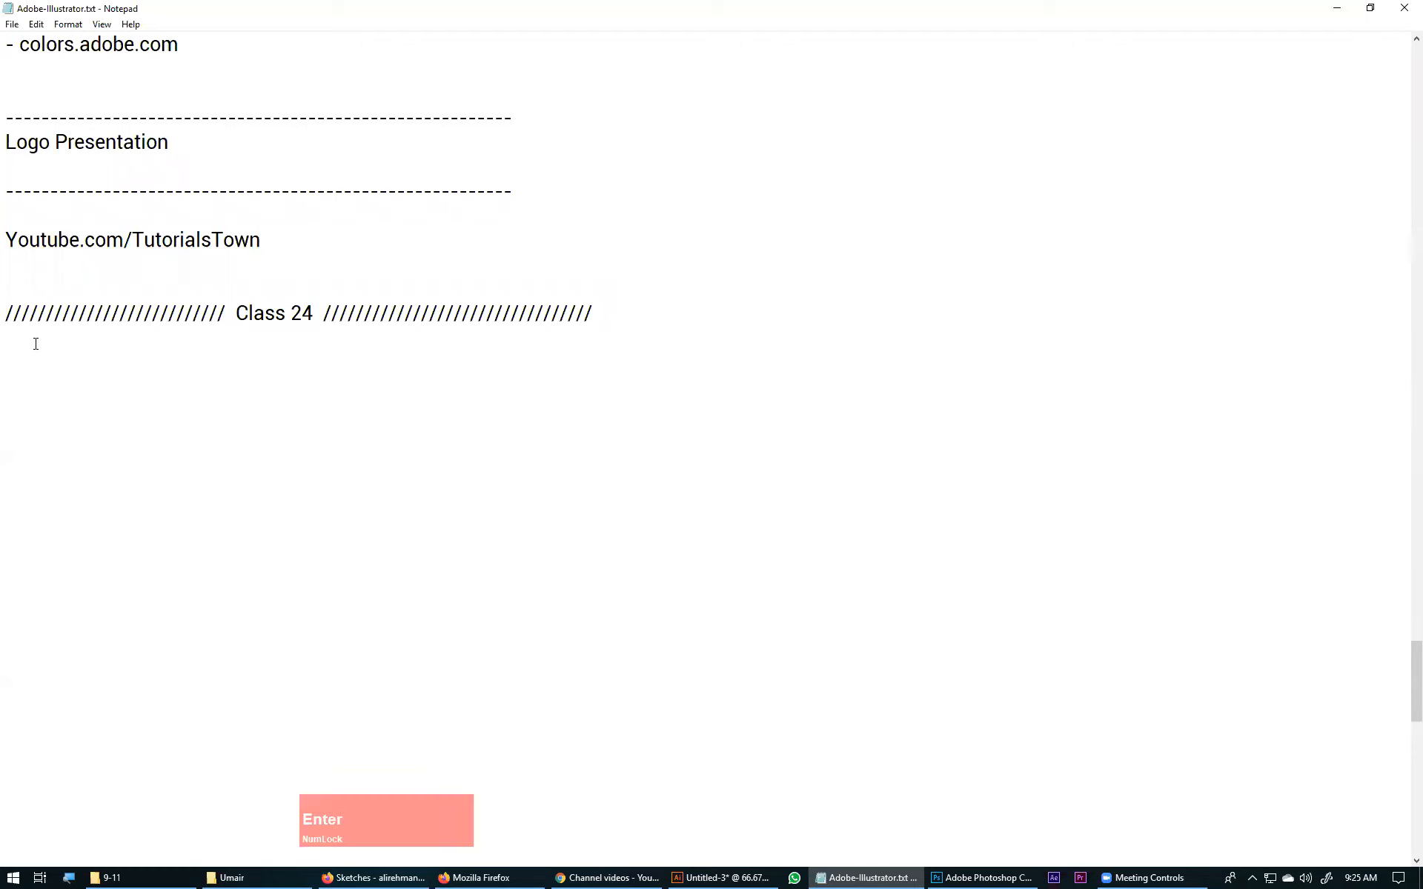
pyautogui.write('- Encapsulated')
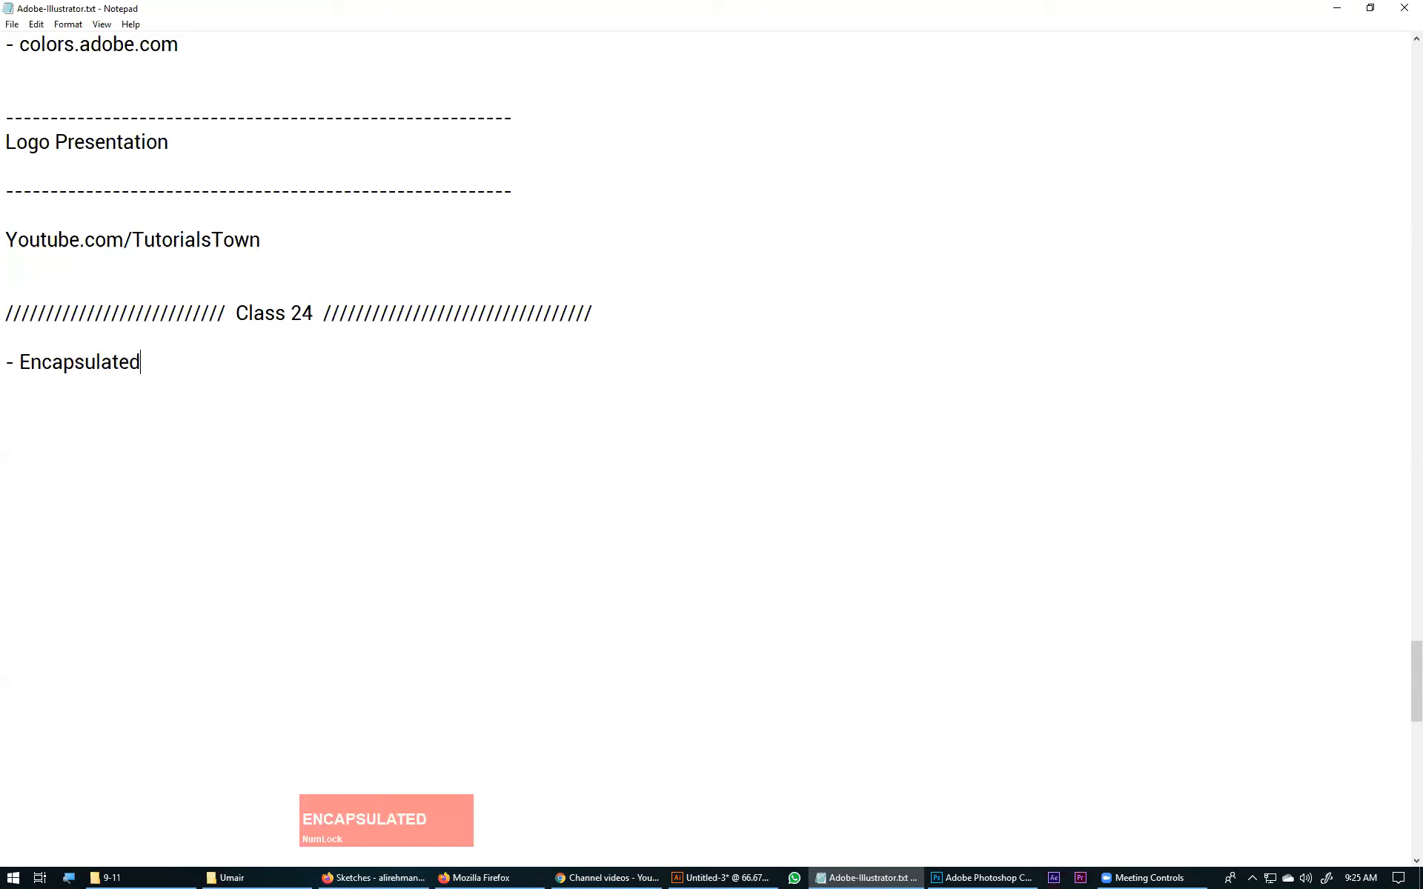
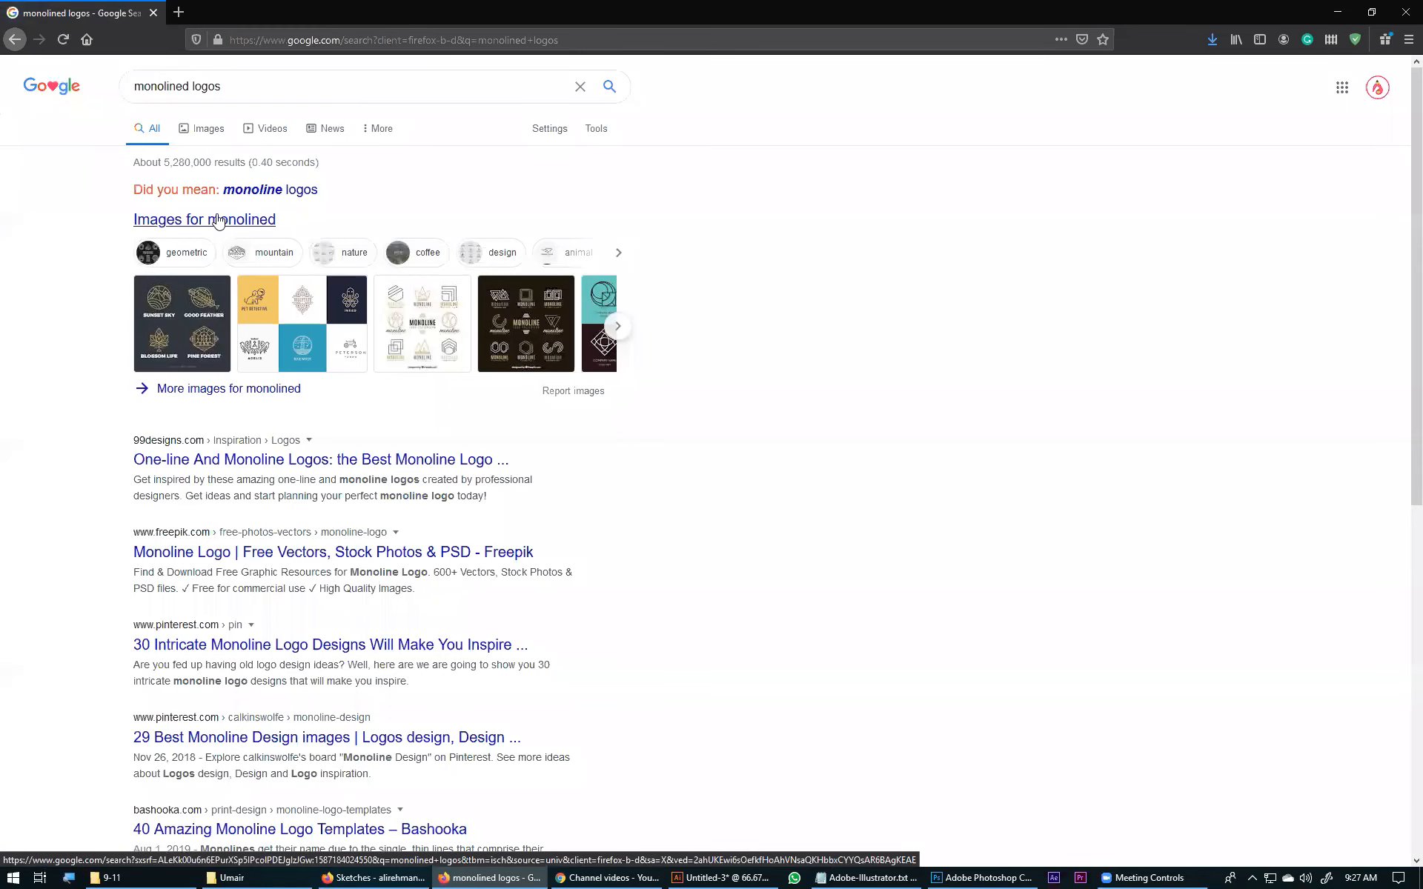
# Show the image results for the "monolined logos" Google search in Firefox.
pyautogui.click(217, 219)
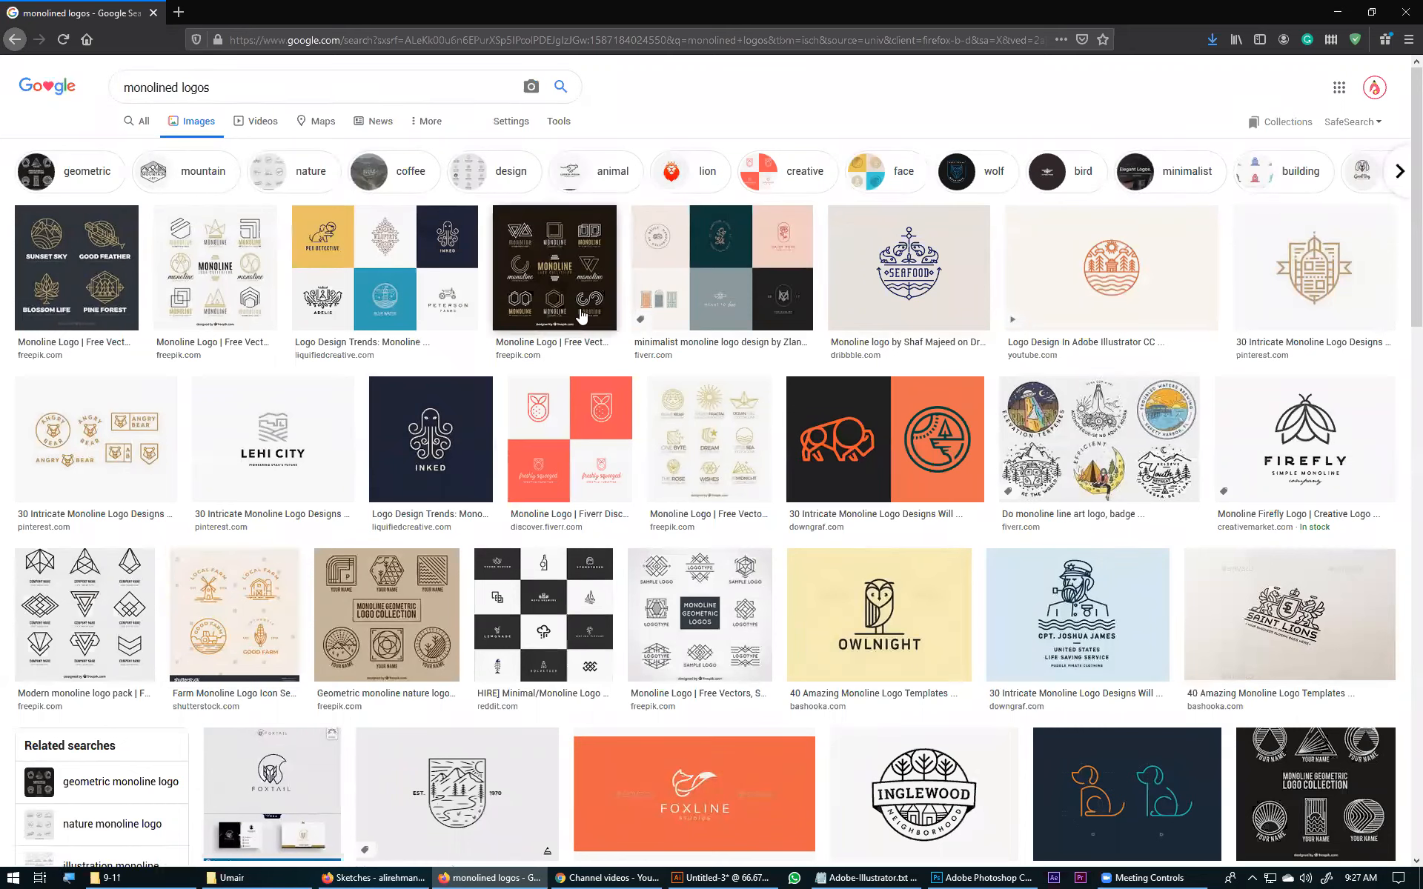
# Browse the image results for "monolined logos" to examine different monoline logo styles.
pyautogui.scroll(-5, 452, 434)
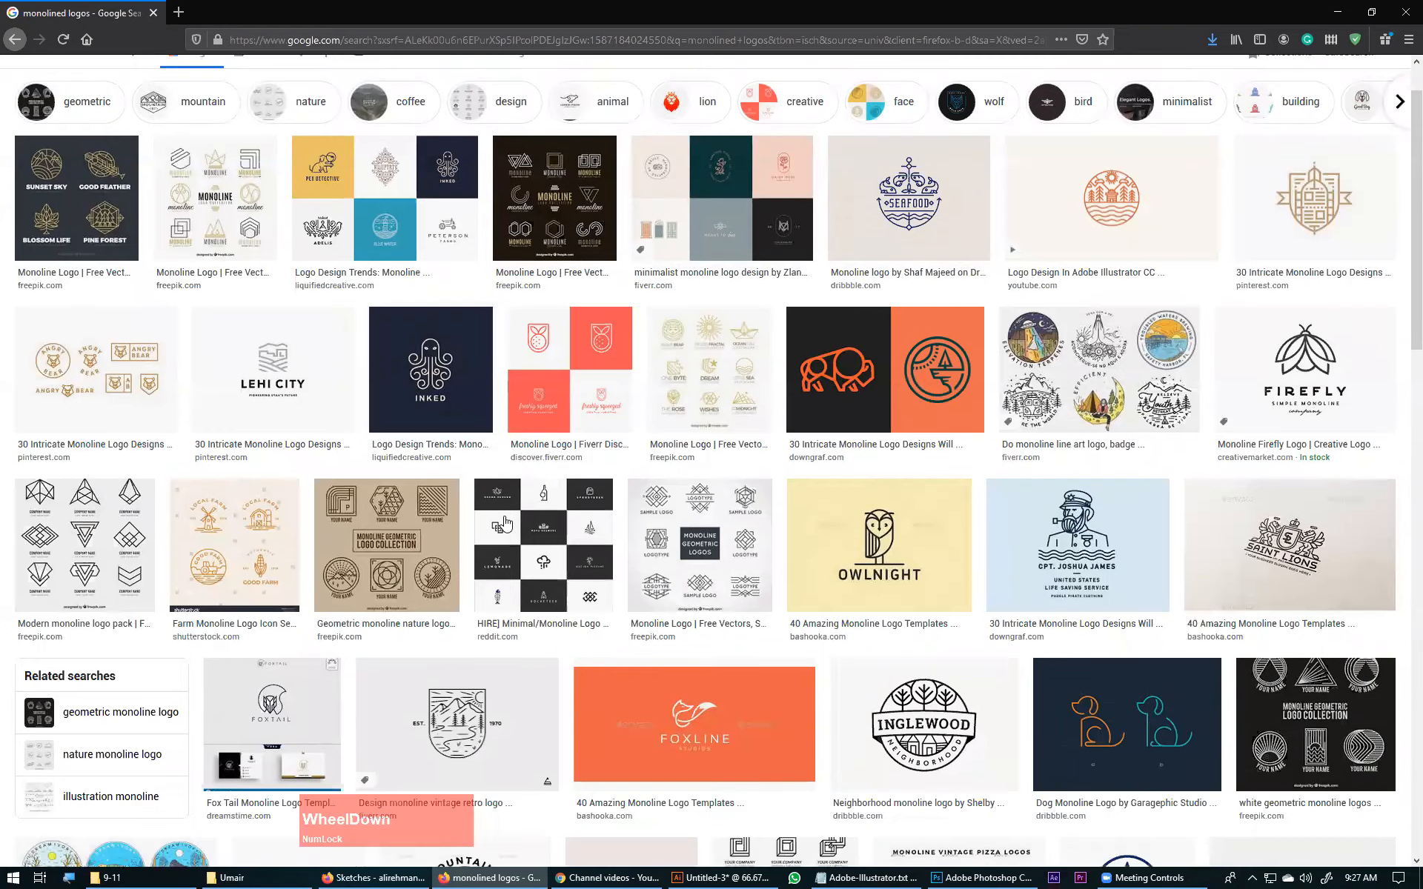
pyautogui.scroll(-4, 430, 522)
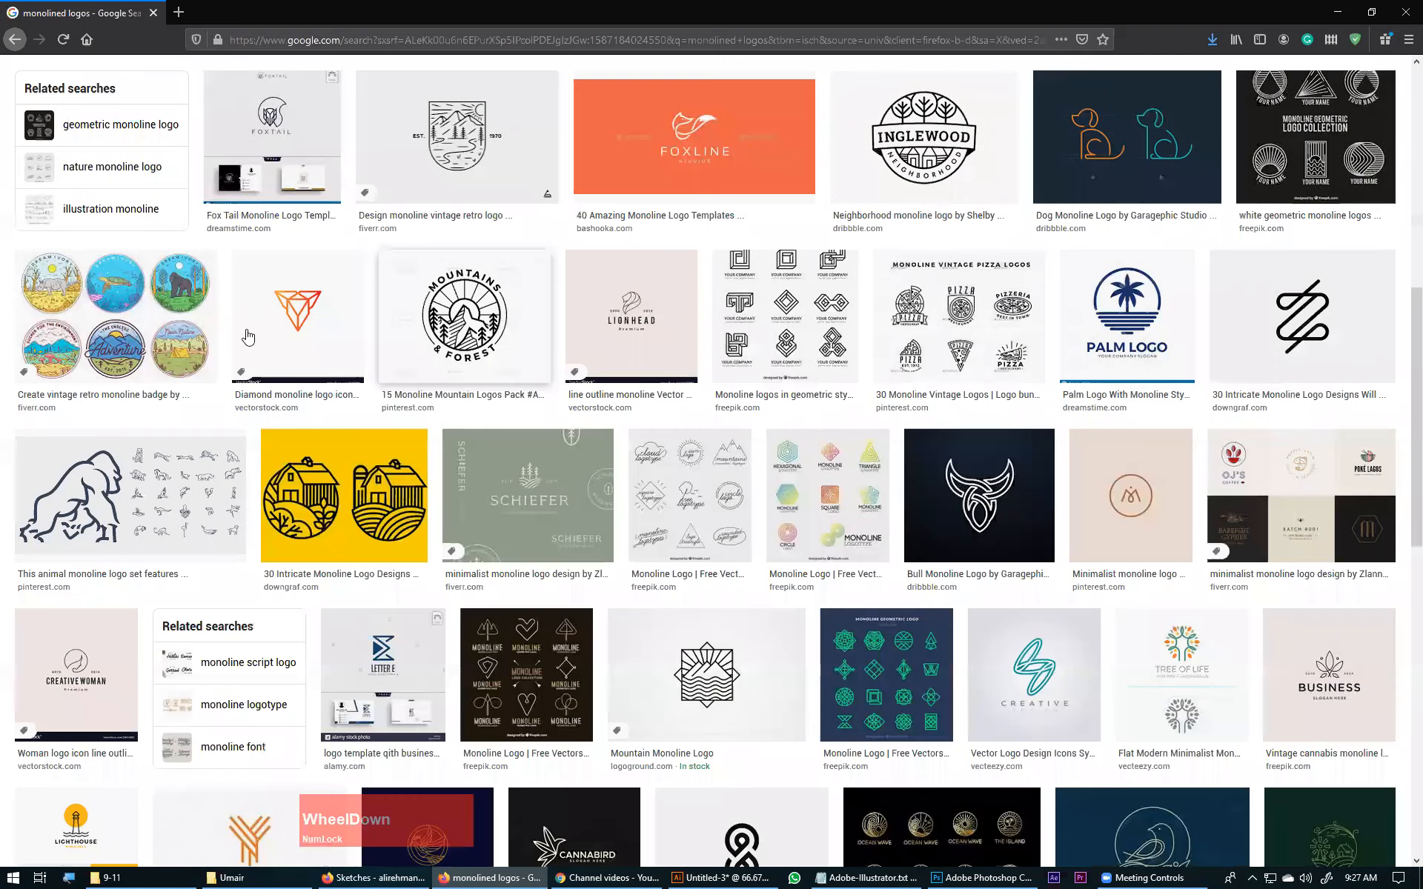
pyautogui.scroll(-8, 310, 385)
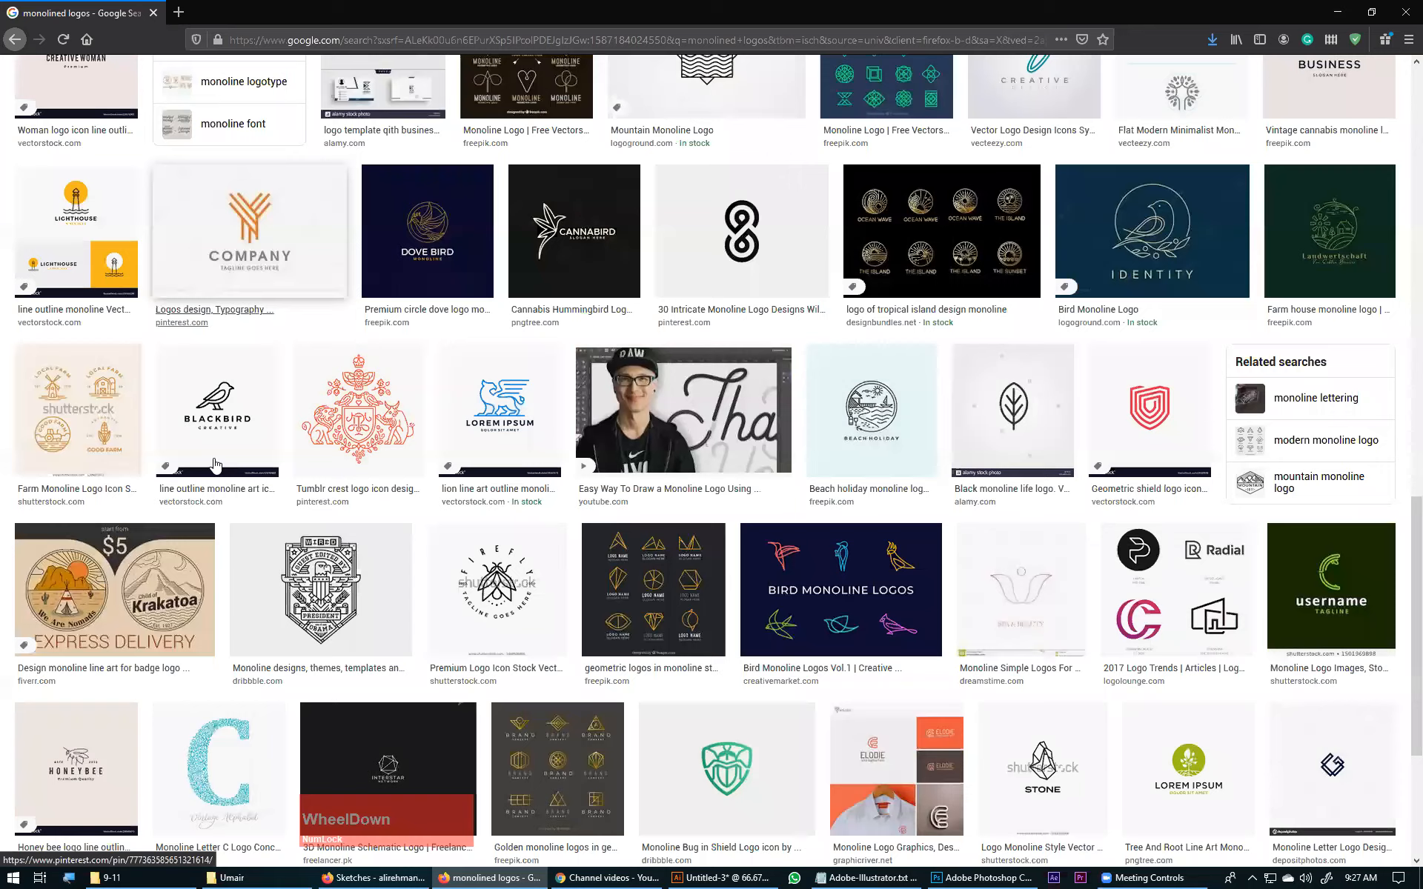
pyautogui.scroll(-5, 215, 464)
pyautogui.scroll(11, 312, 374)
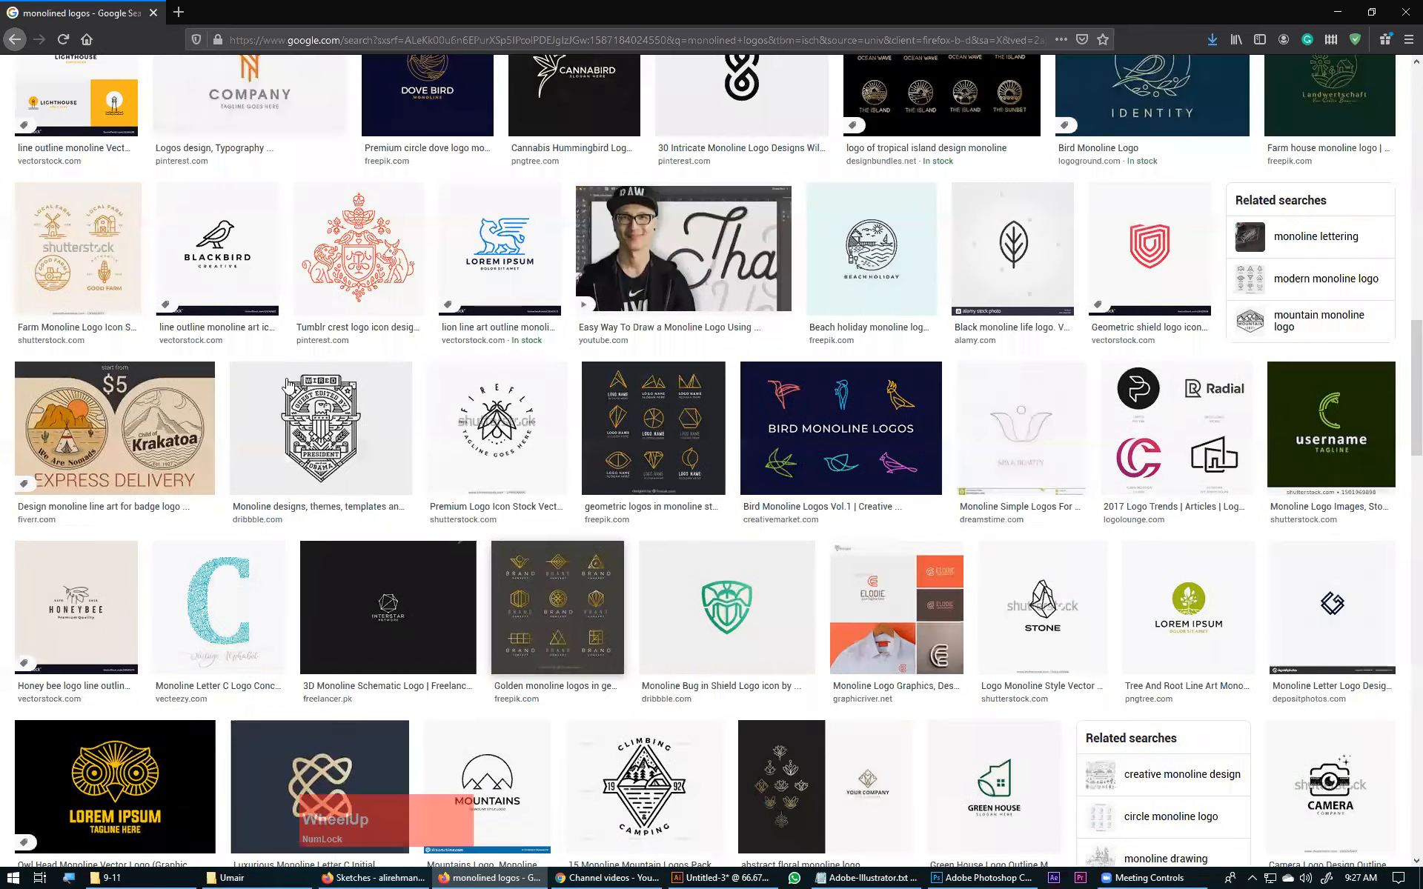
pyautogui.scroll(12, 207, 508)
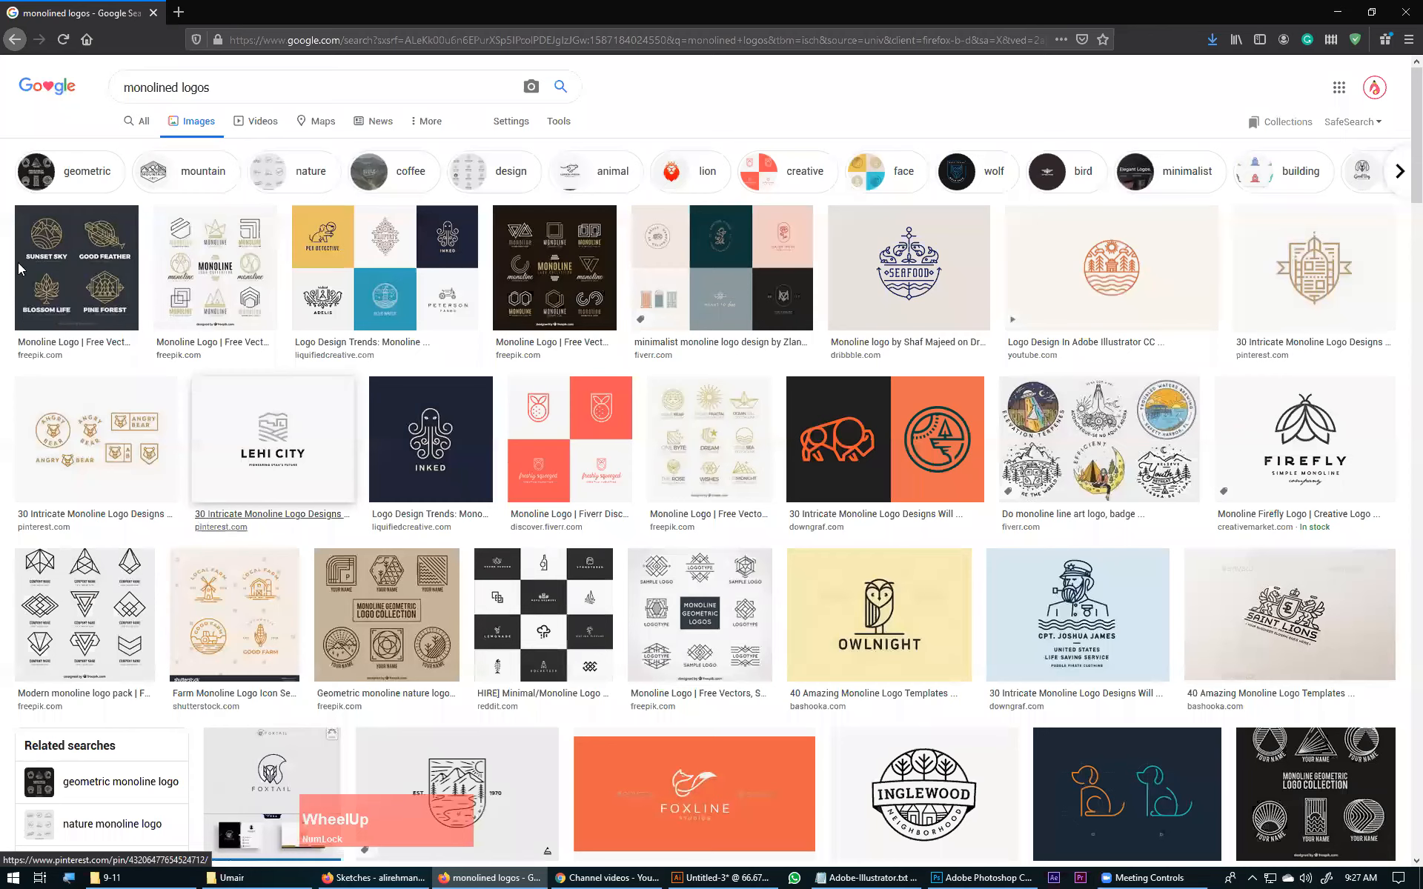
# Preview the Seafood anchor logo and look over the surrounding monoline logo thumbnails.
pyautogui.click(152, 575)
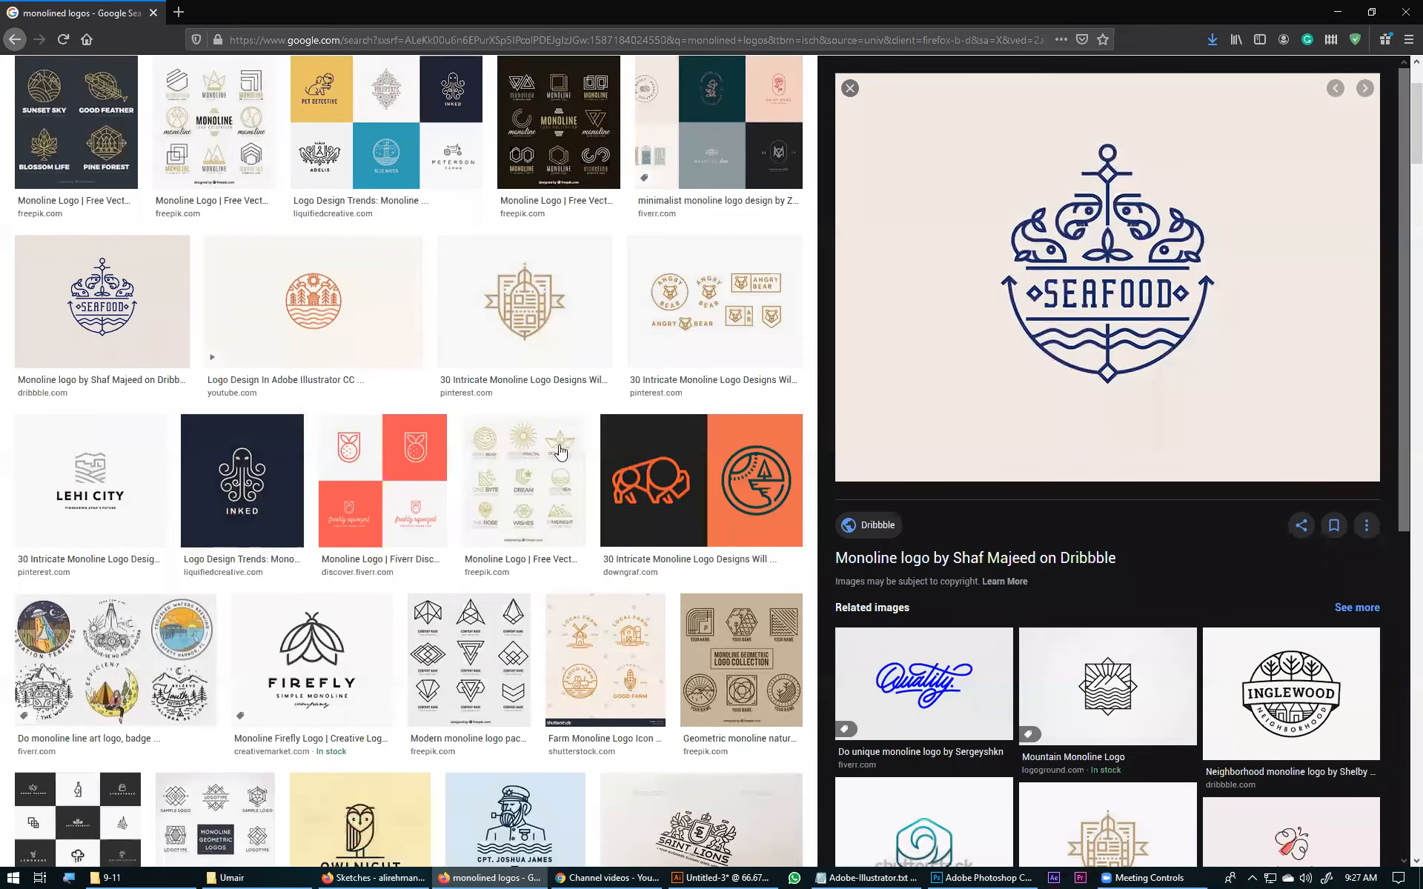
pyautogui.scroll(-6, 561, 453)
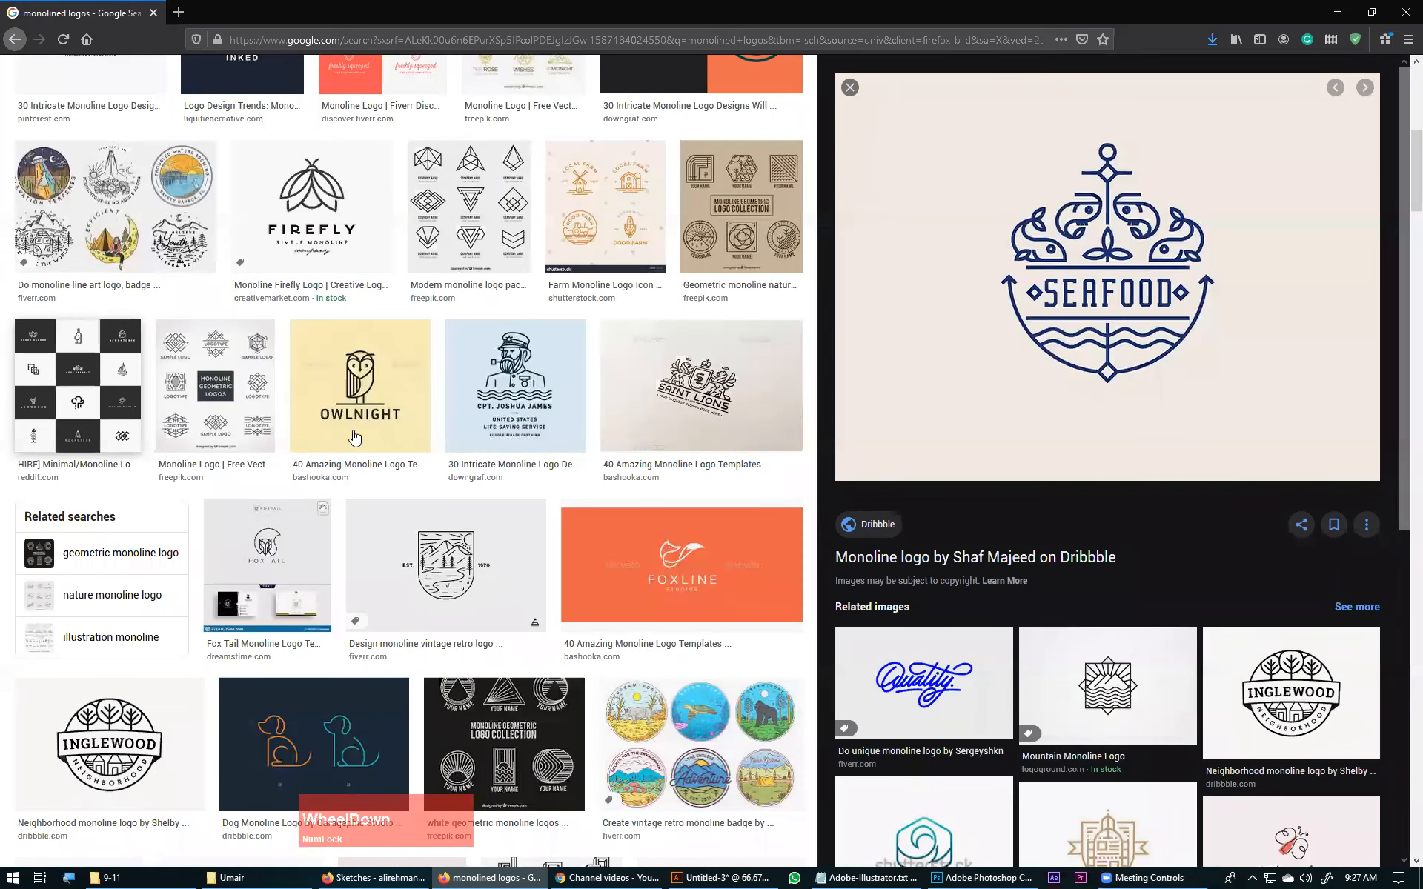
pyautogui.scroll(8, 363, 637)
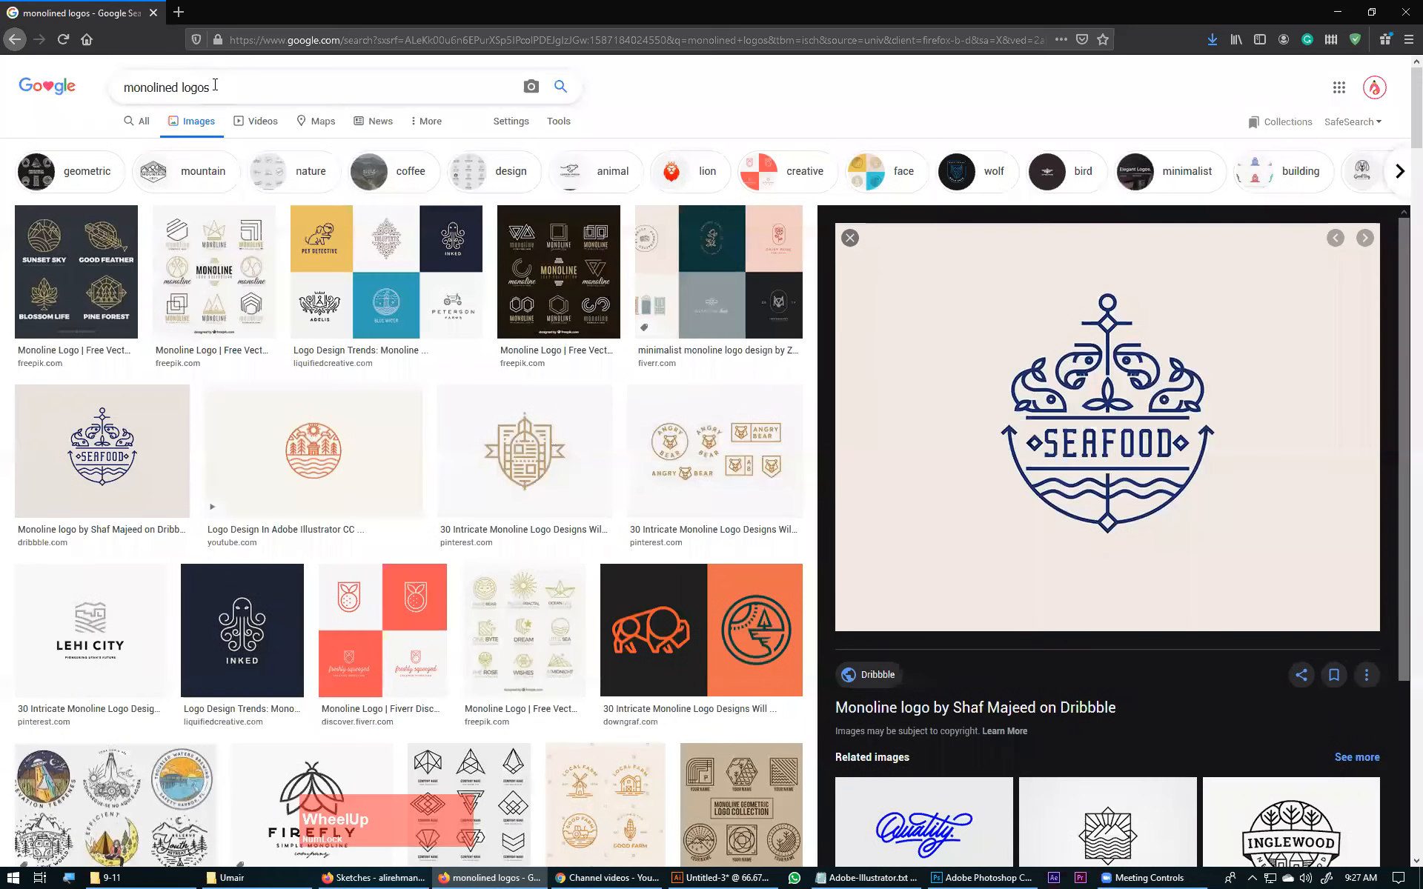
# Replace the image search with the suggested query "johnson and johnson logo" and run it.
pyautogui.tripleClick(208, 83)
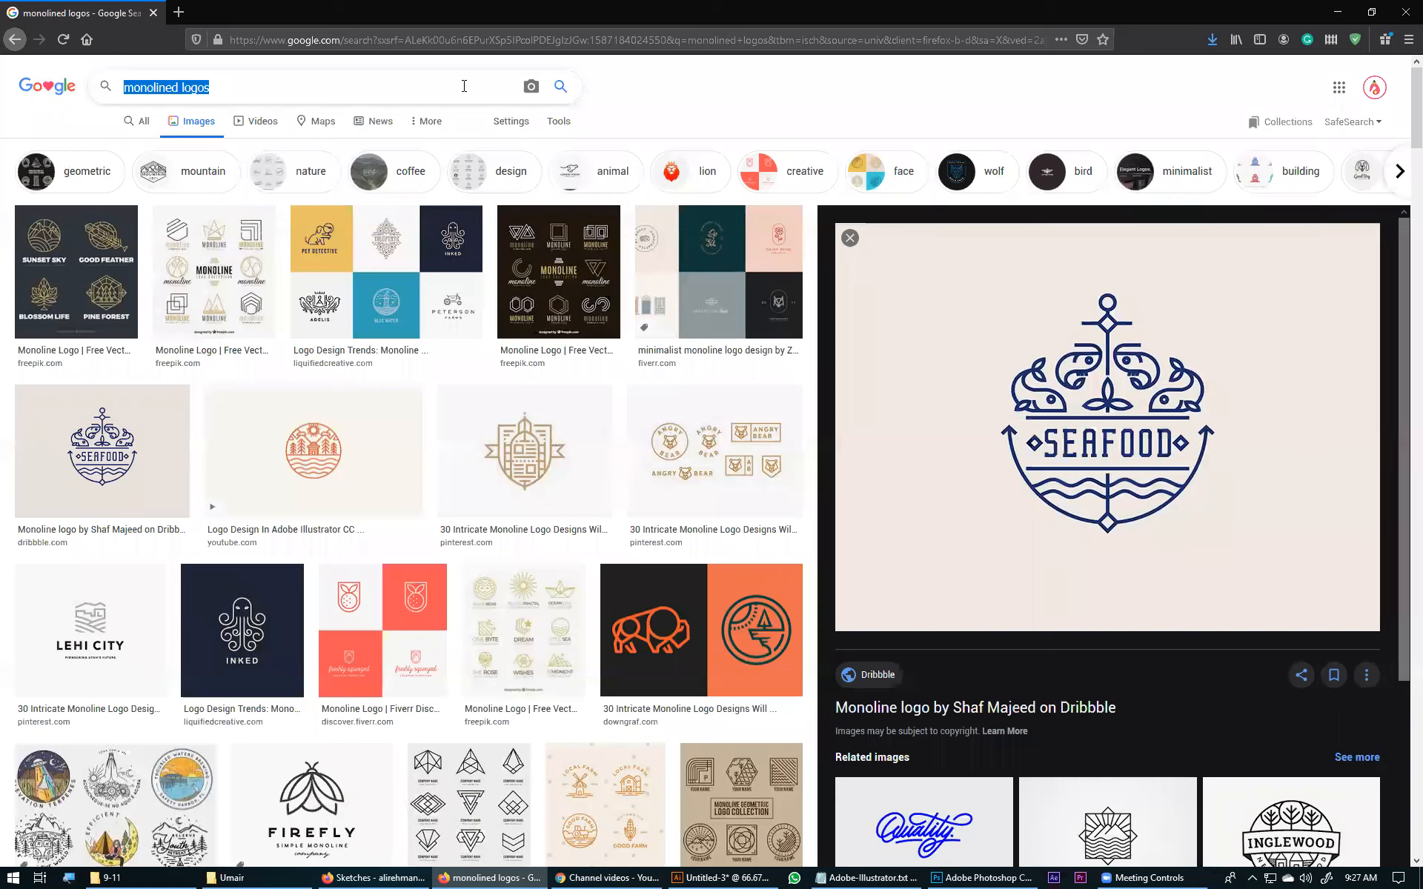
pyautogui.write('j')
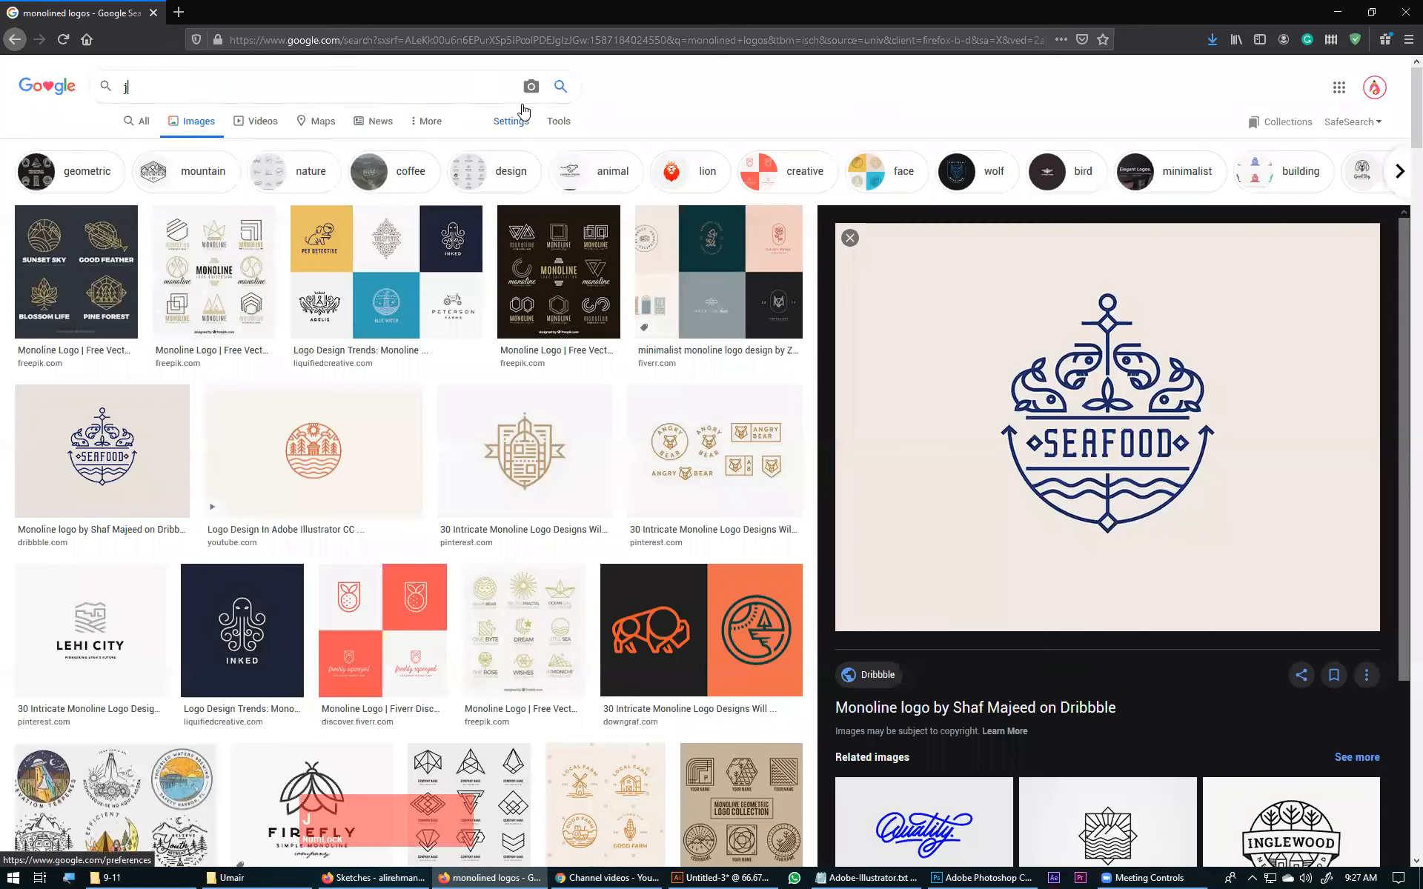
pyautogui.write('ohna')
pyautogui.press('BackSpace')
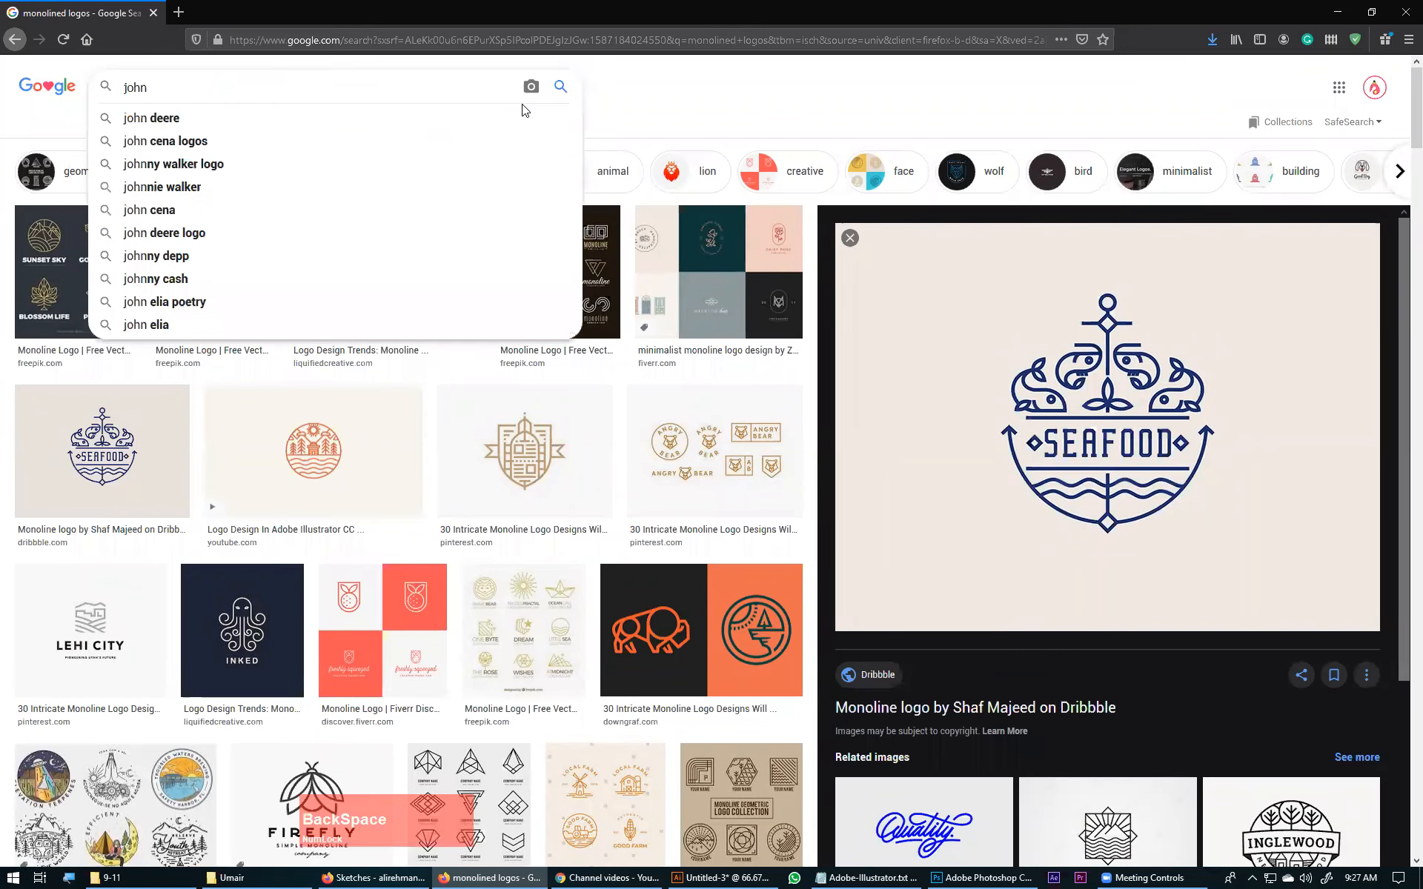
pyautogui.write('son')
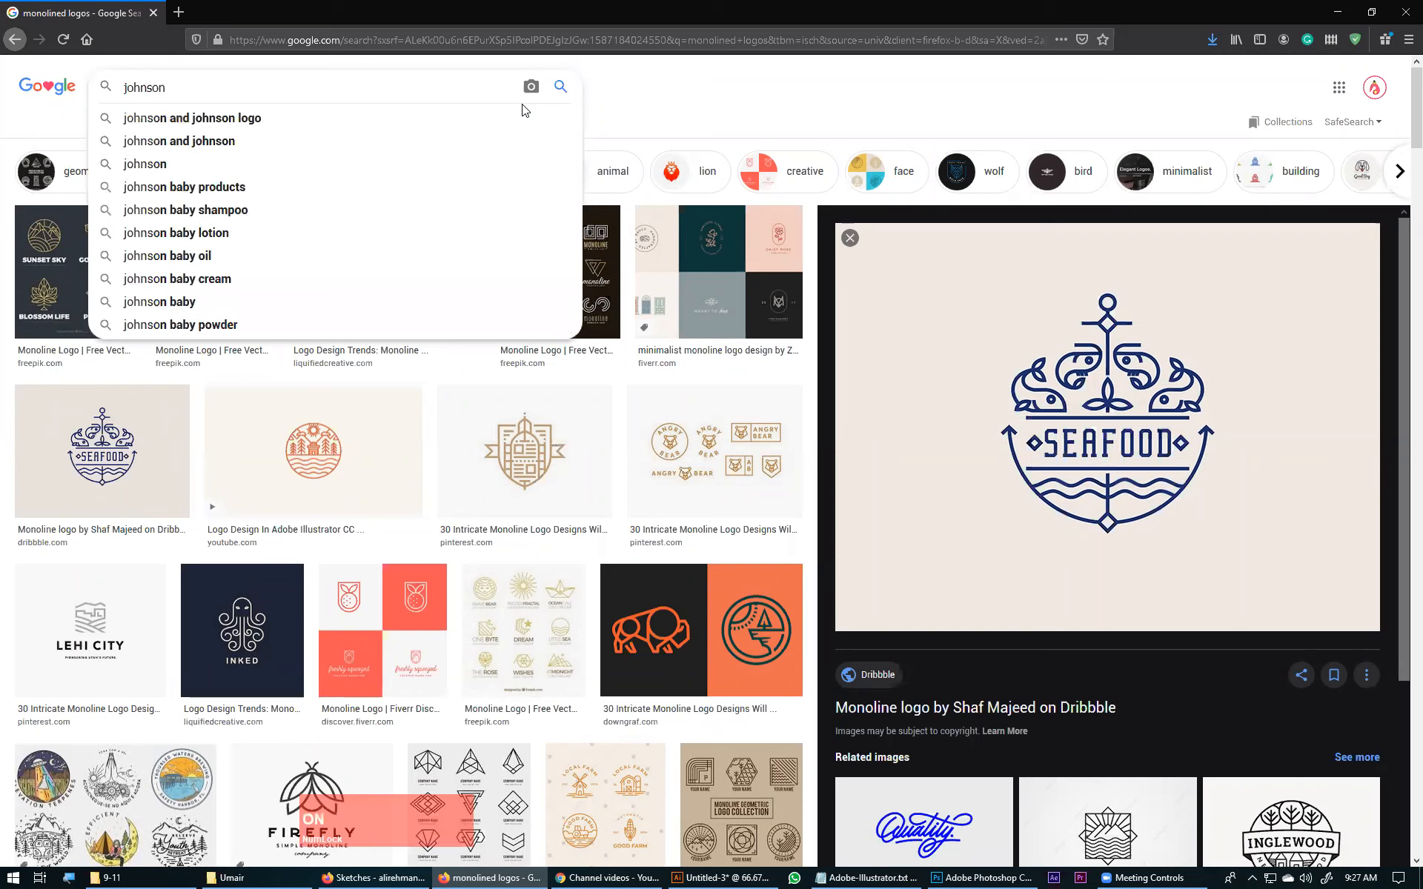
pyautogui.press('Down')
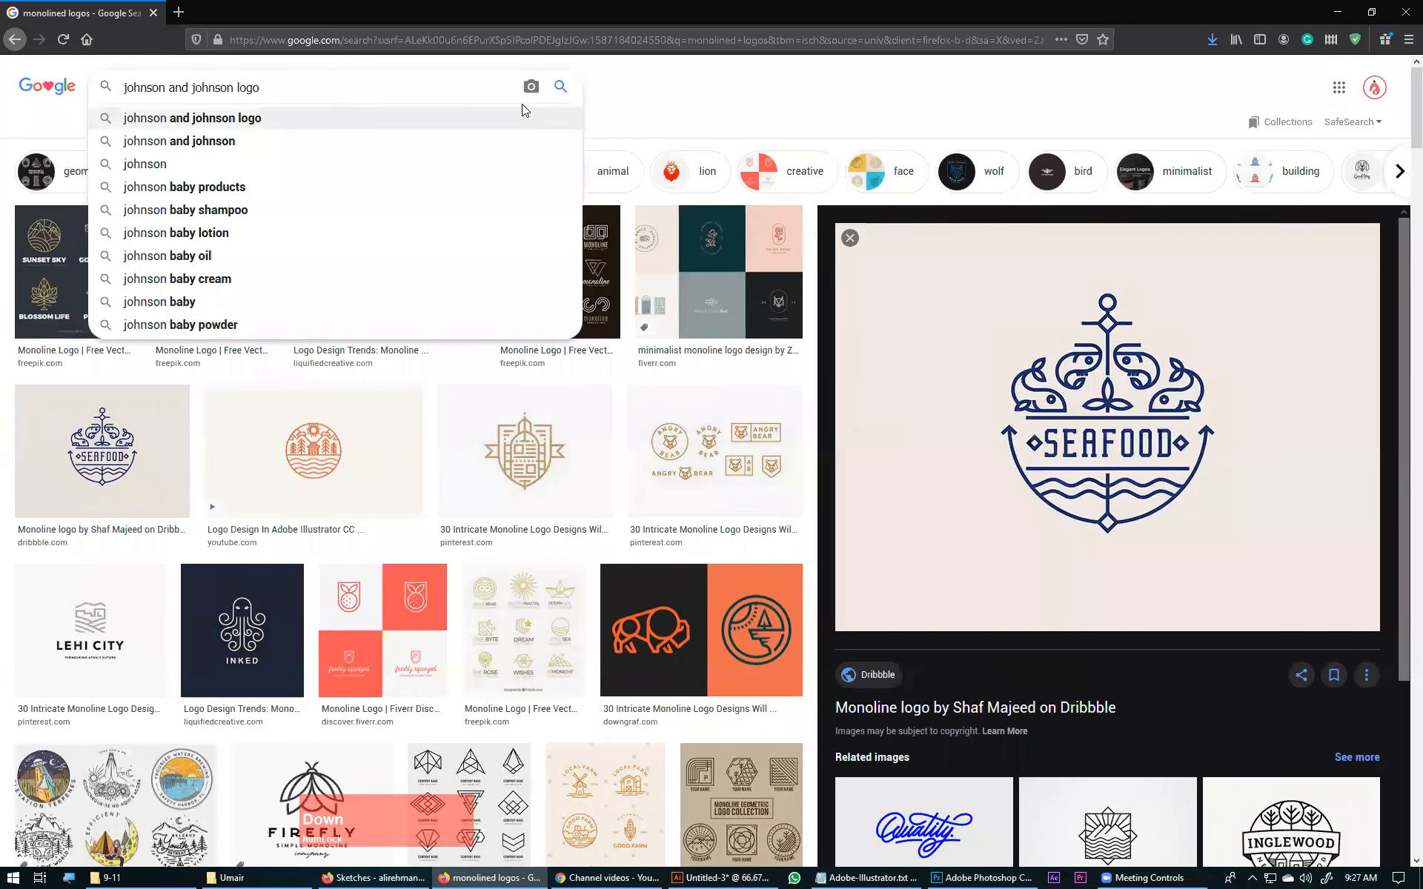
pyautogui.press('Return')
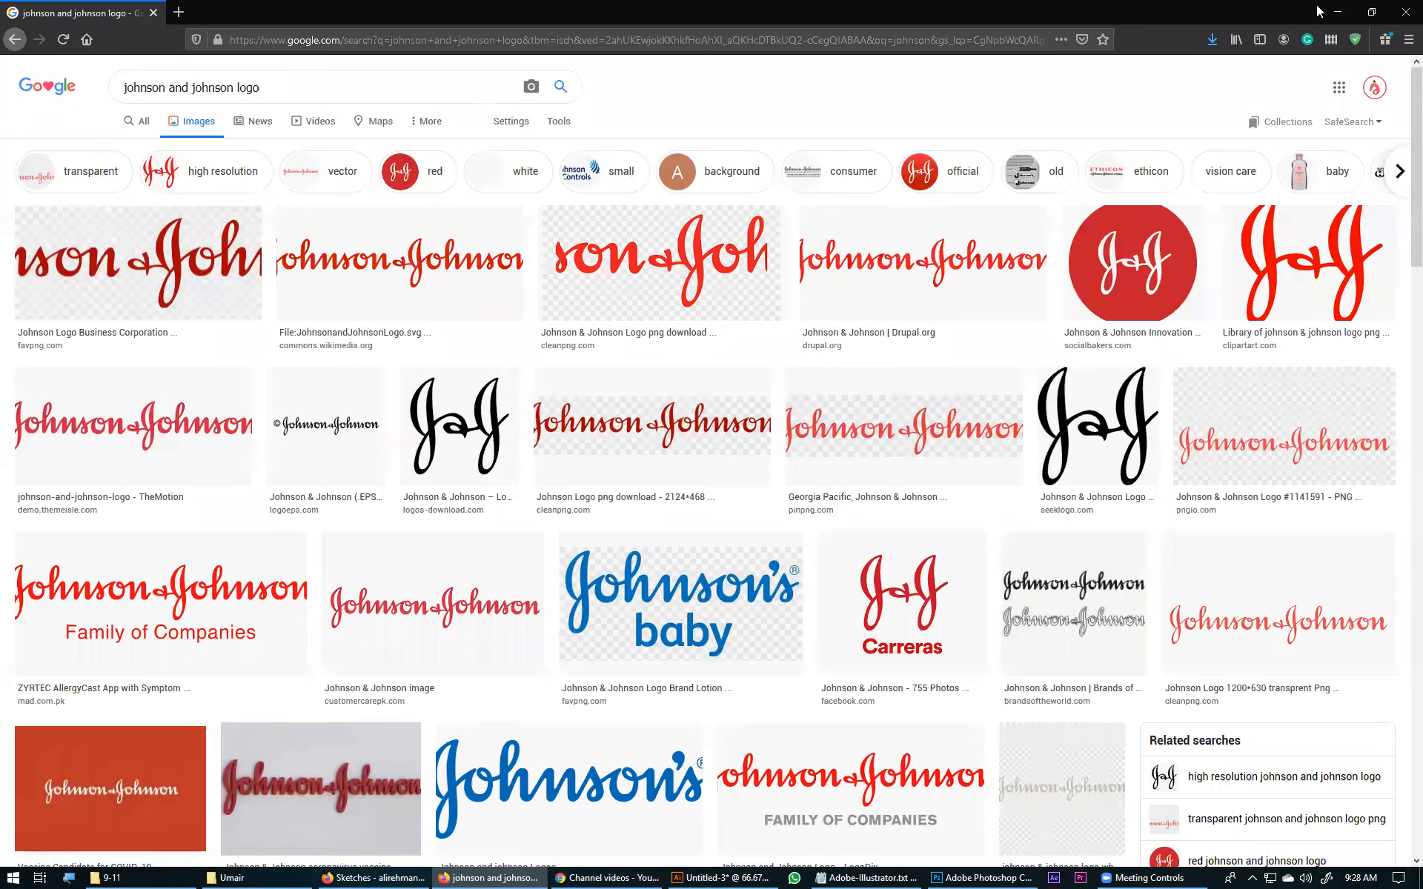
pyautogui.click(1417, 742)
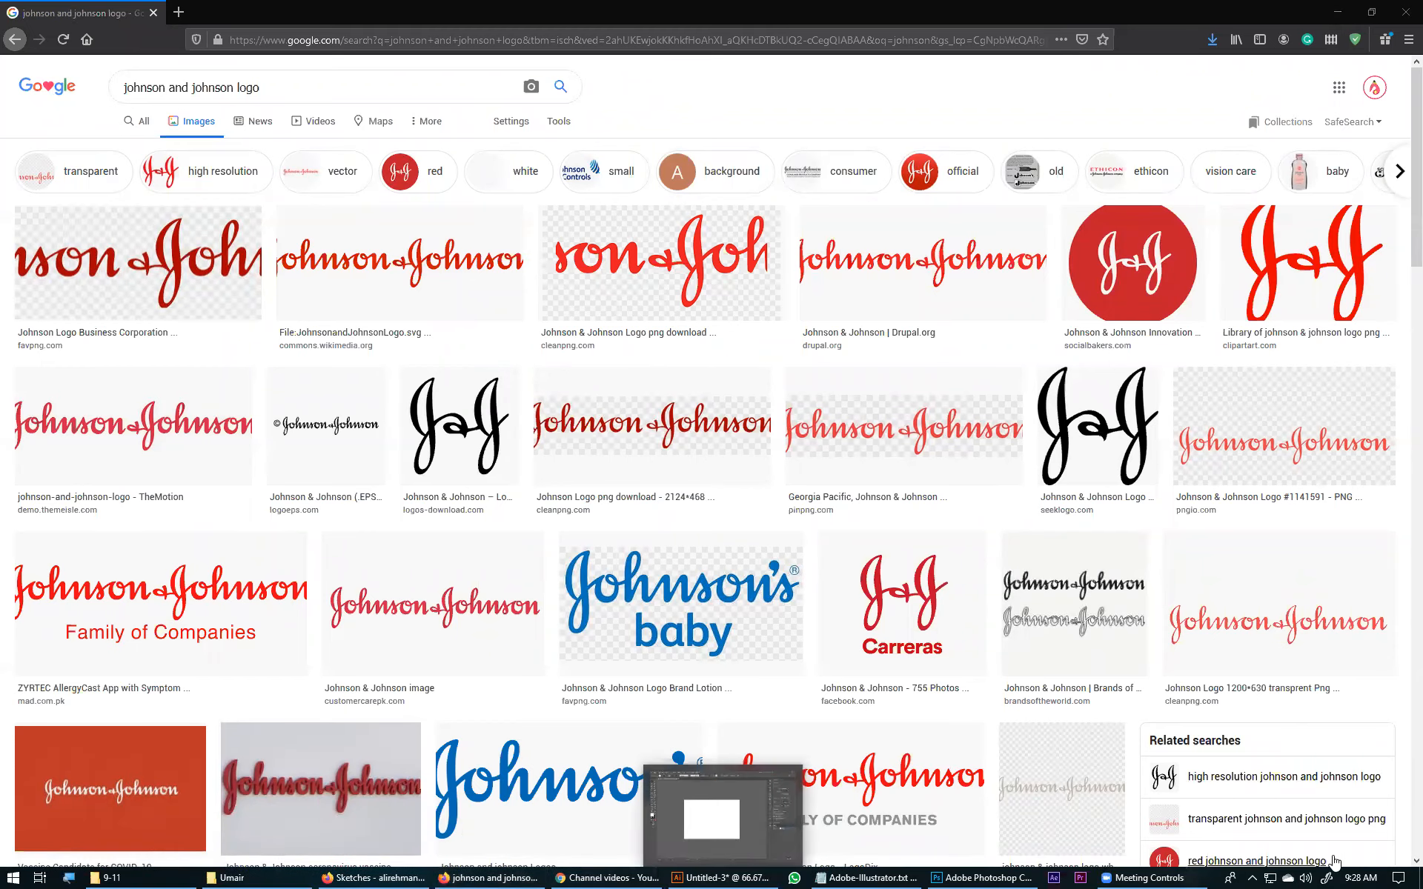
pyautogui.click(1418, 878)
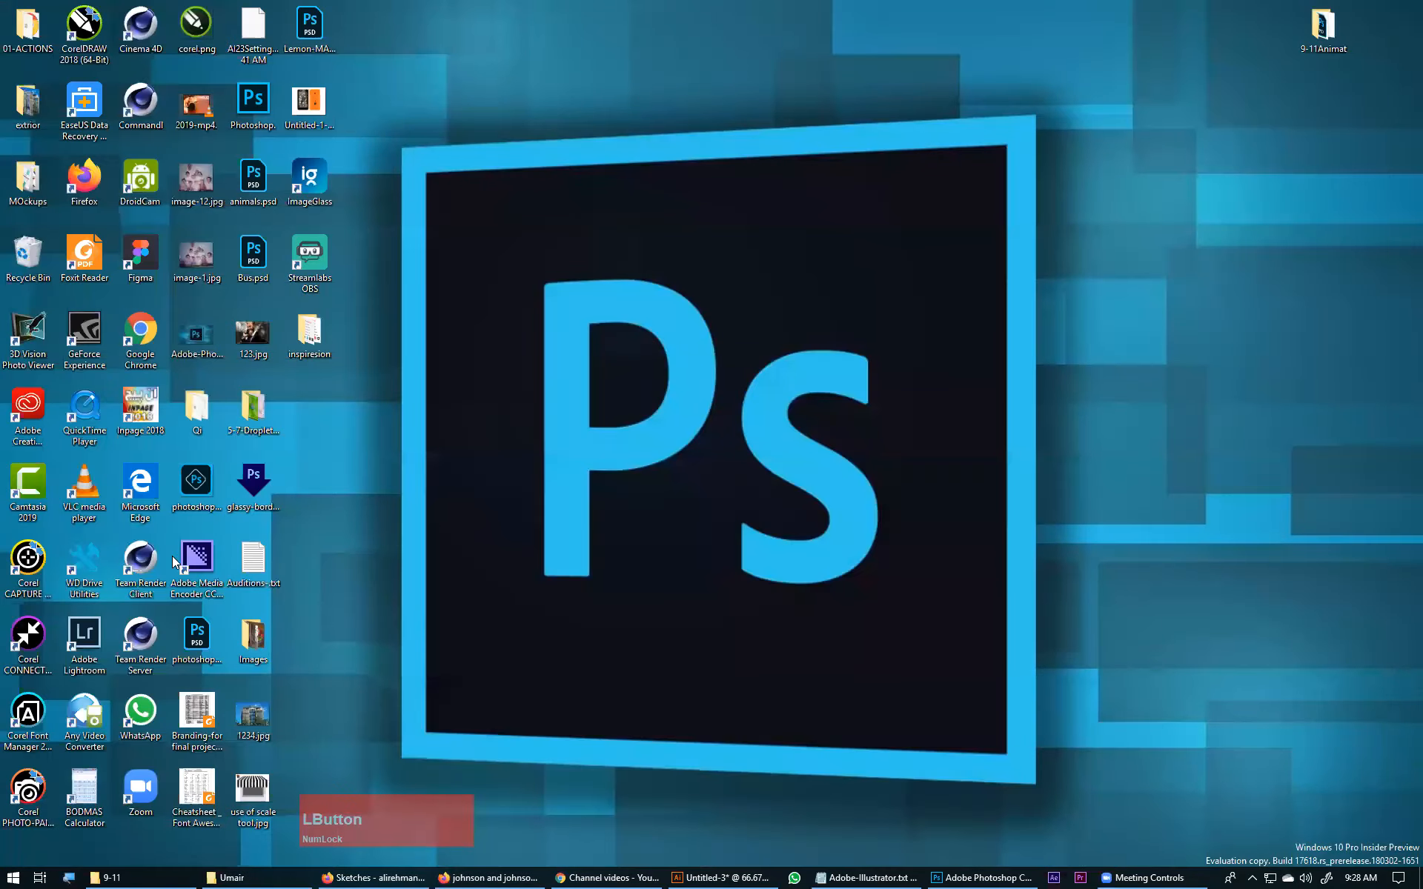
pyautogui.click(144, 791)
pyautogui.doubleClick(144, 791)
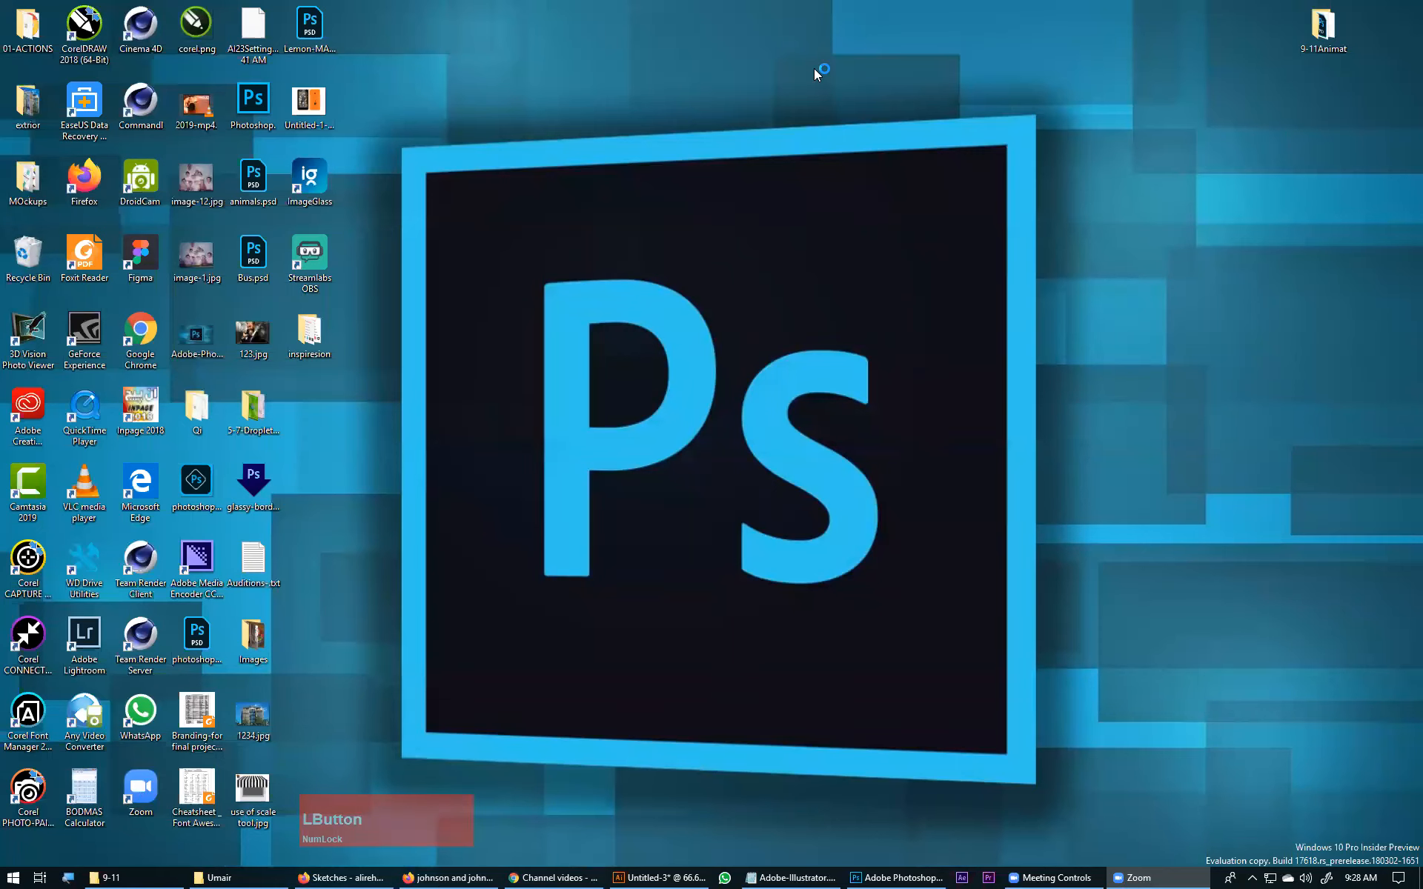
pyautogui.click(814, 70)
pyautogui.click(1163, 873)
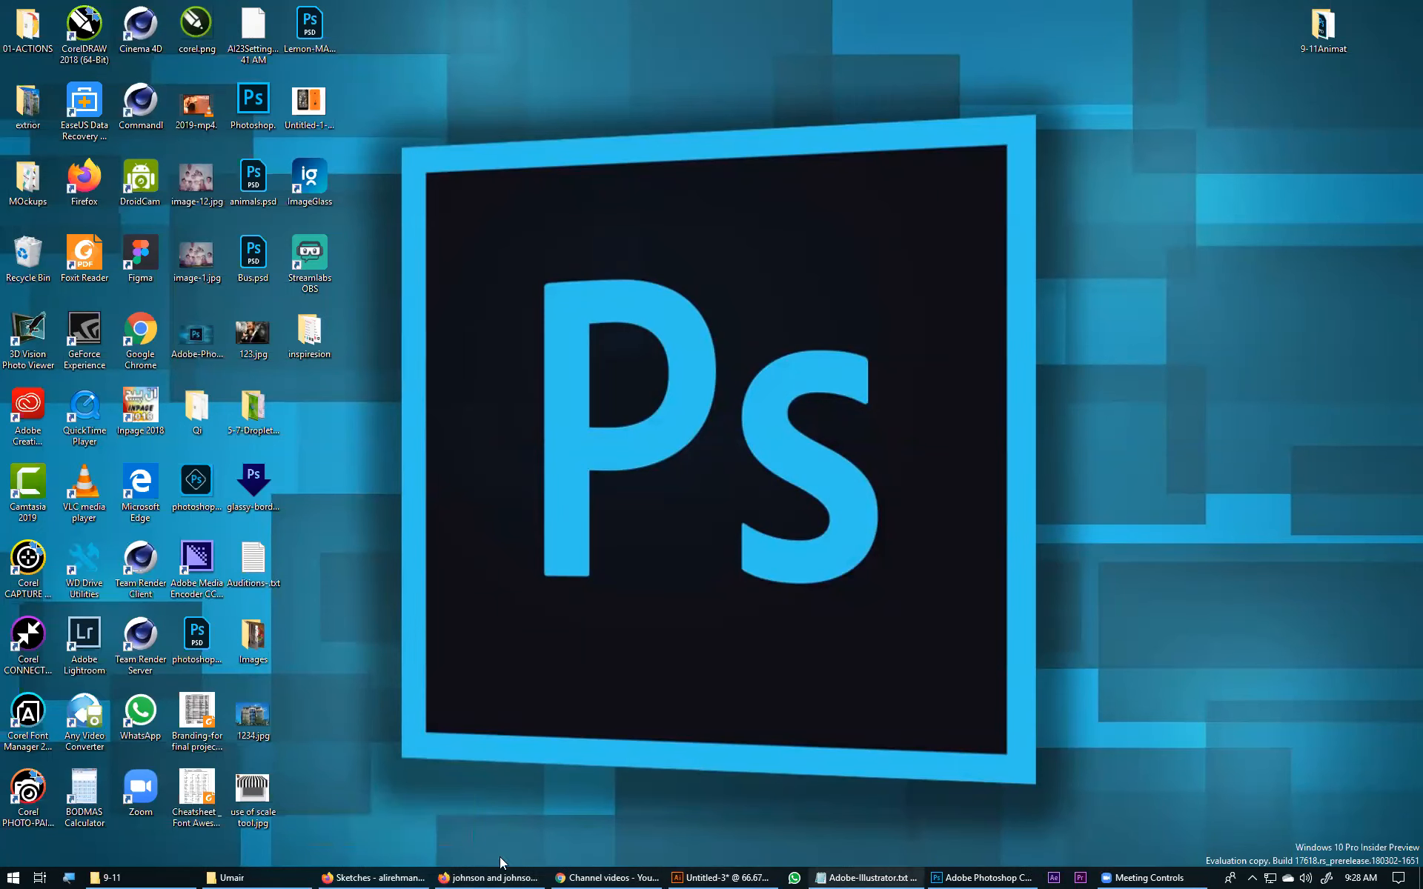
pyautogui.click(443, 874)
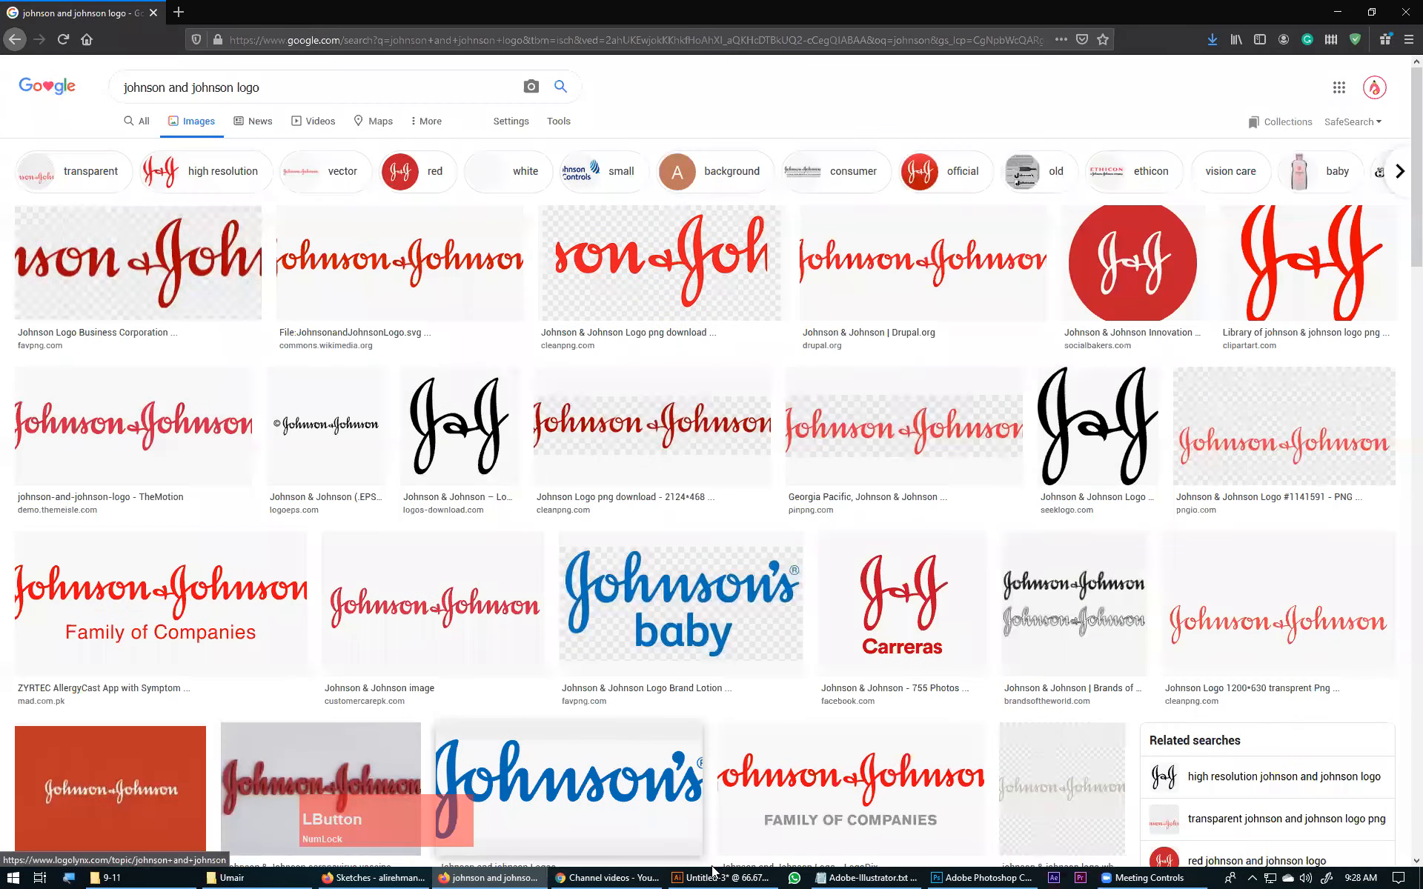
pyautogui.click(722, 876)
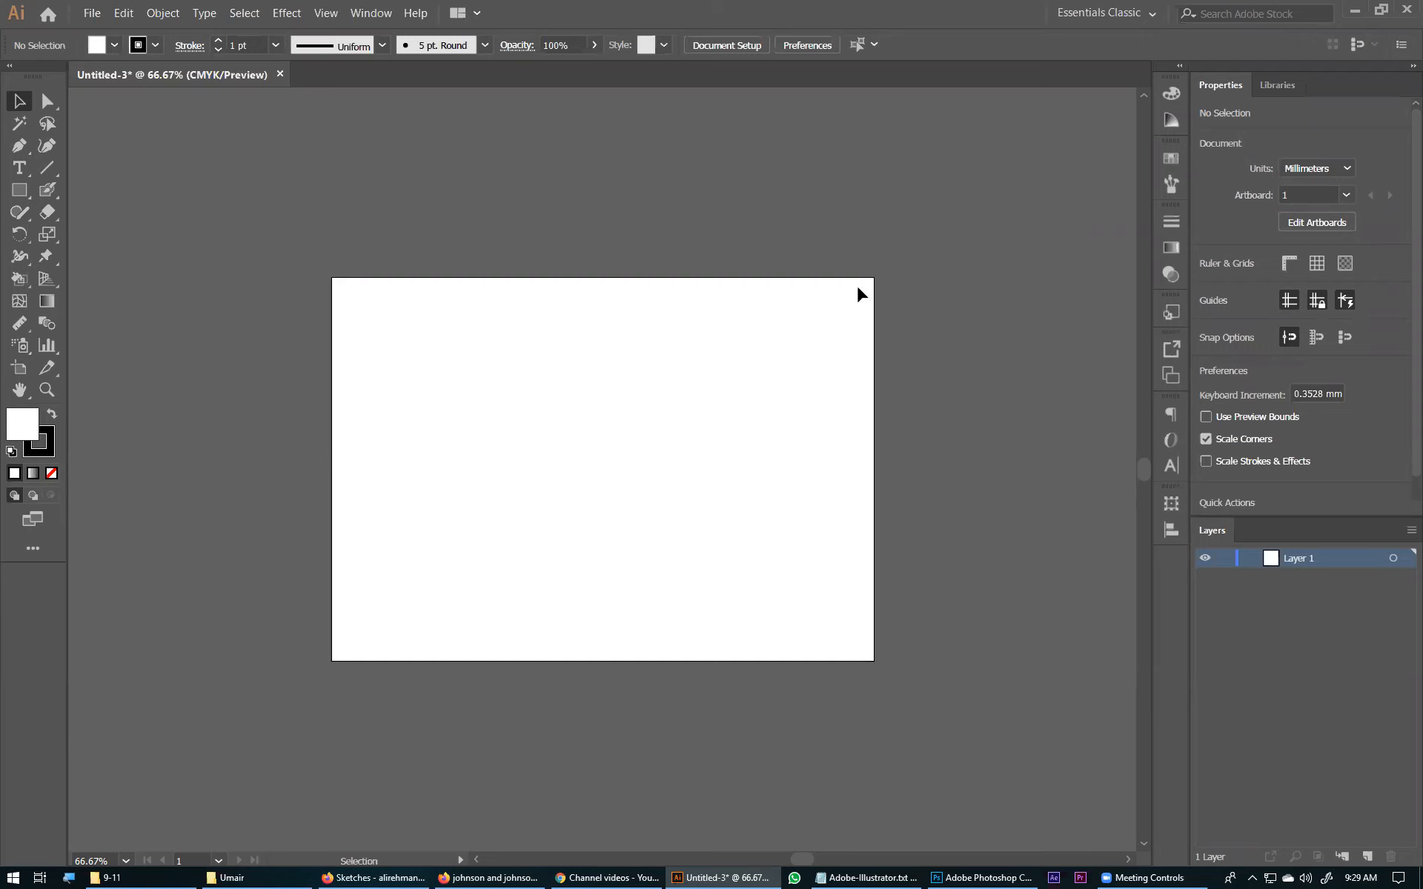
pyautogui.click(738, 344)
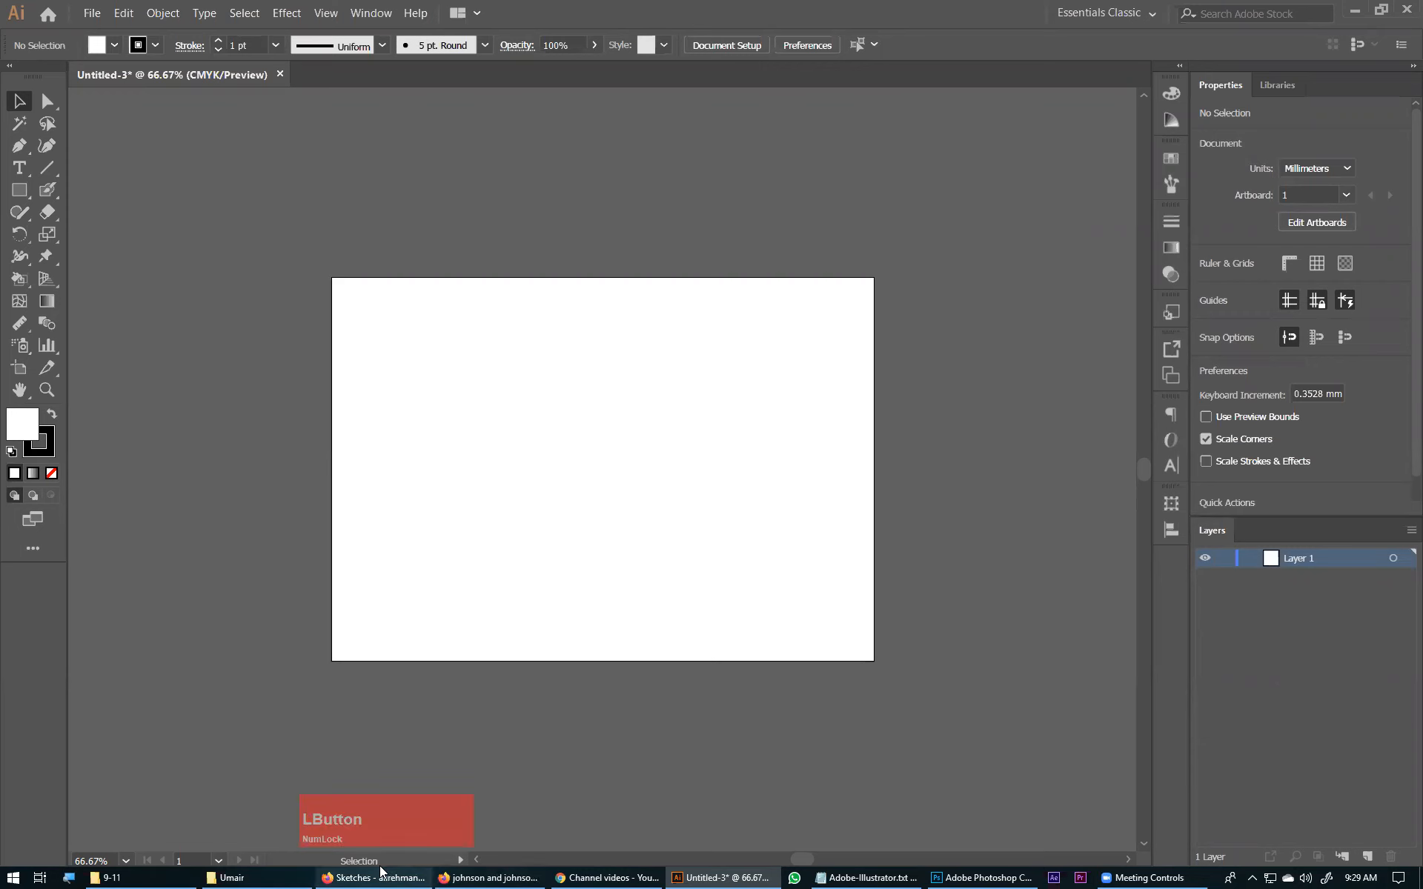
# Switch to the Google Images window in Firefox, search for "Rayban logo" and browse the signature-style logo results.
pyautogui.click(449, 876)
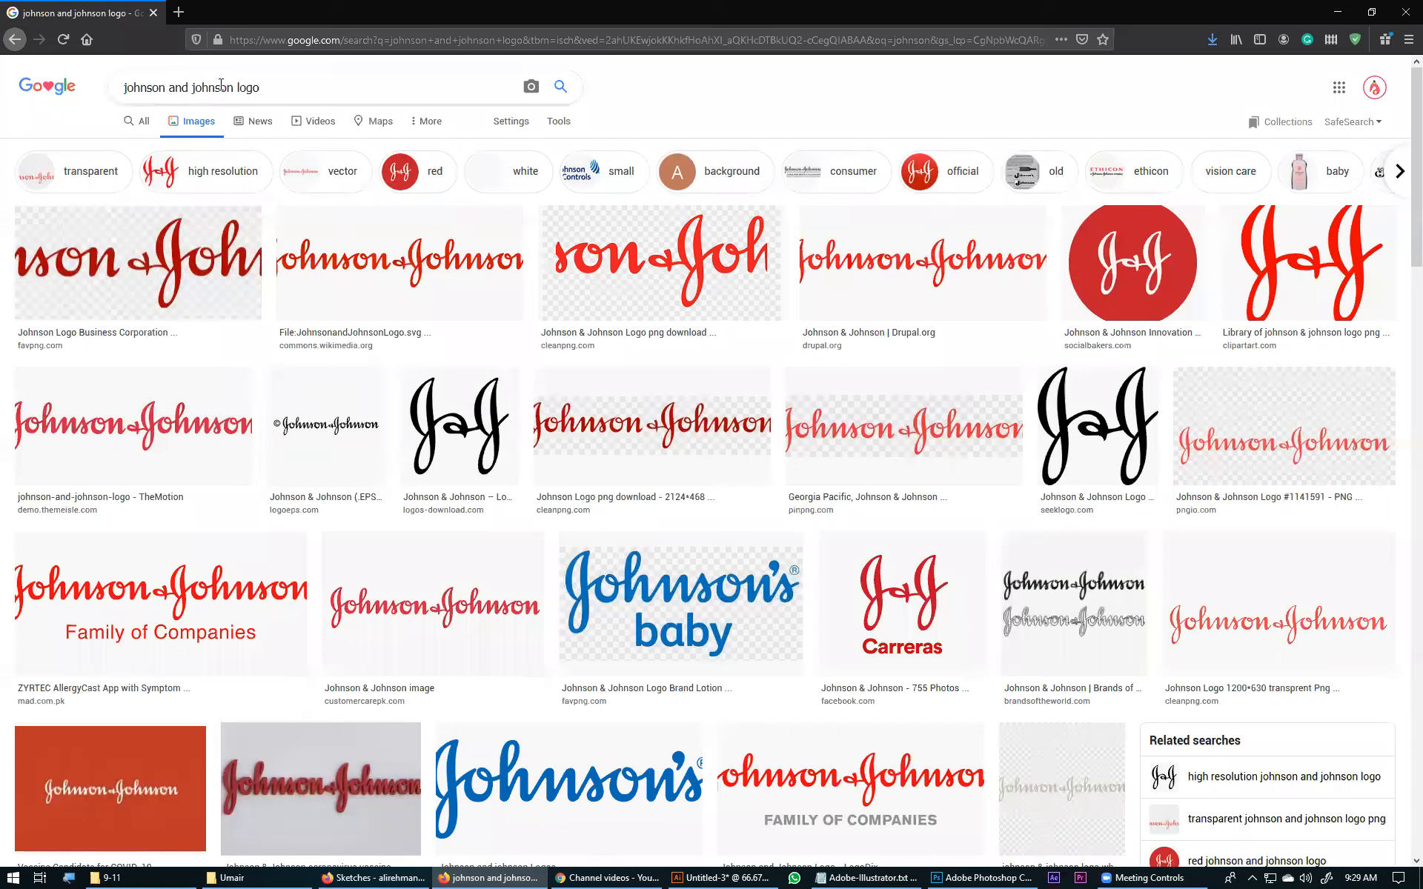
pyautogui.moveTo(232, 87); pyautogui.dragTo(89, 82)
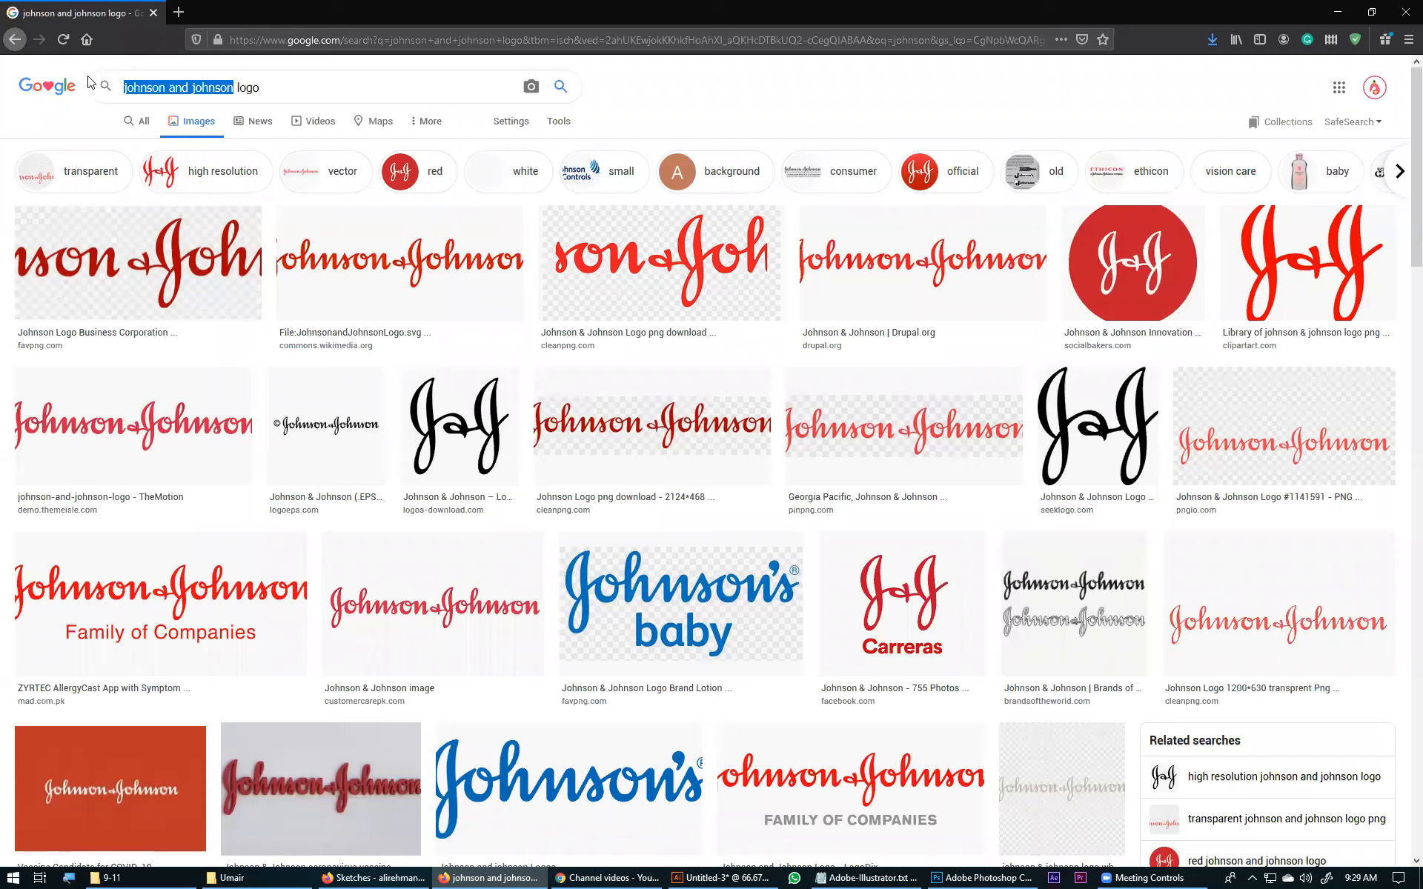
pyautogui.write('R')
pyautogui.write('ayban')
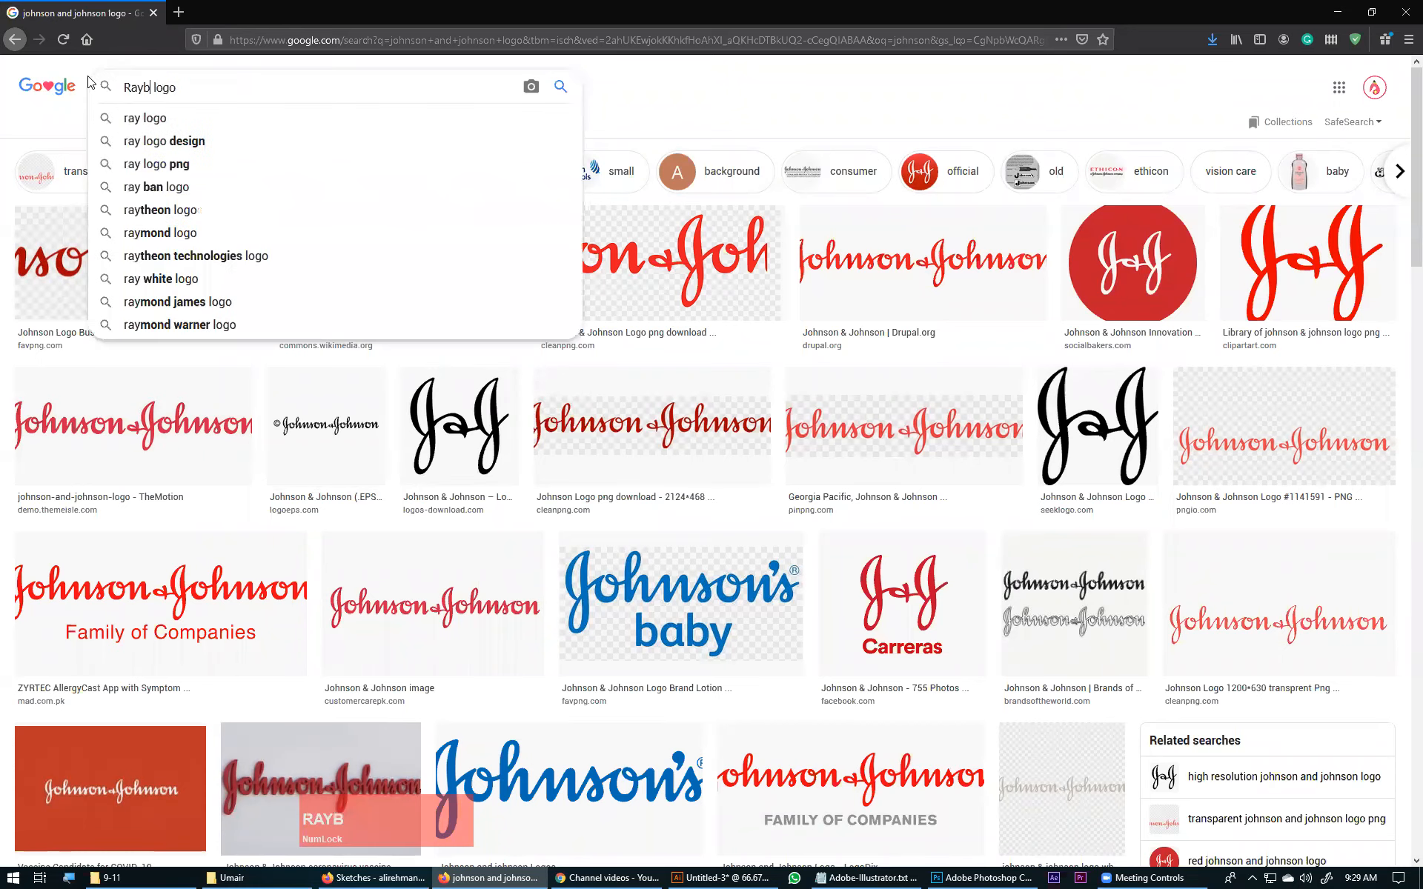
pyautogui.press('Return')
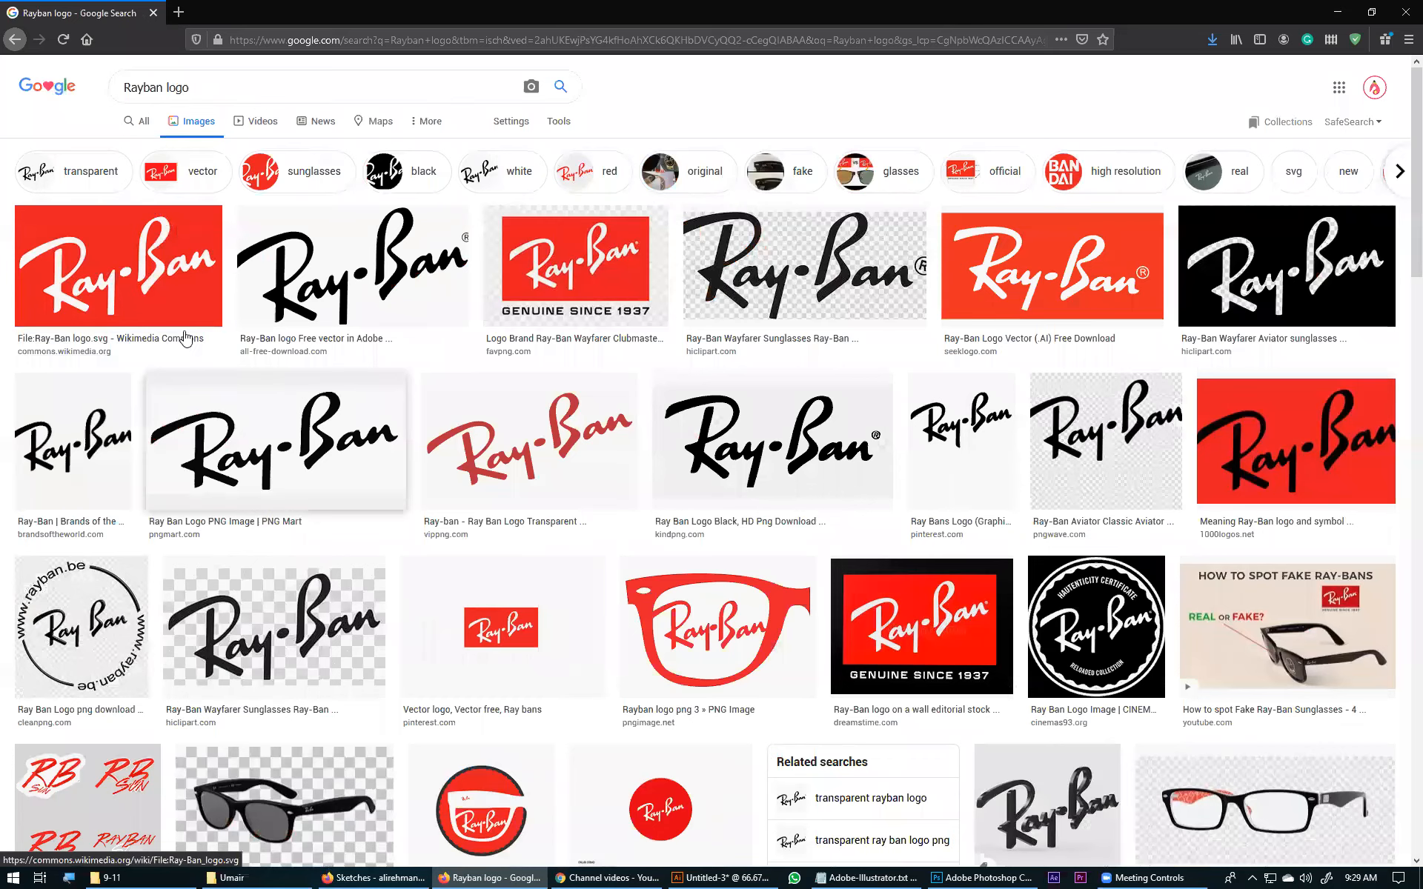
pyautogui.scroll(-5, 382, 512)
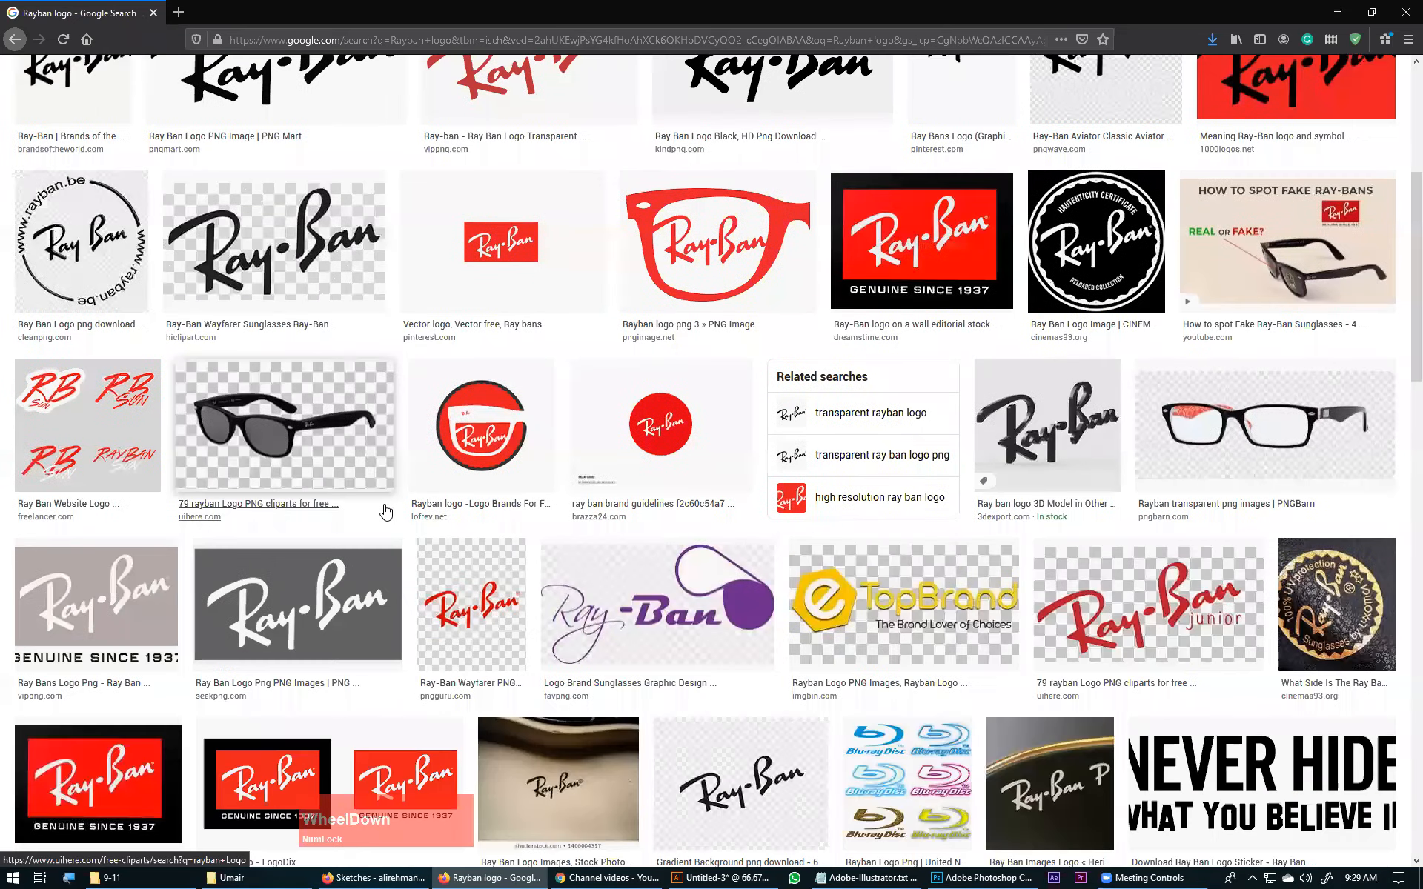
pyautogui.scroll(-5, 387, 512)
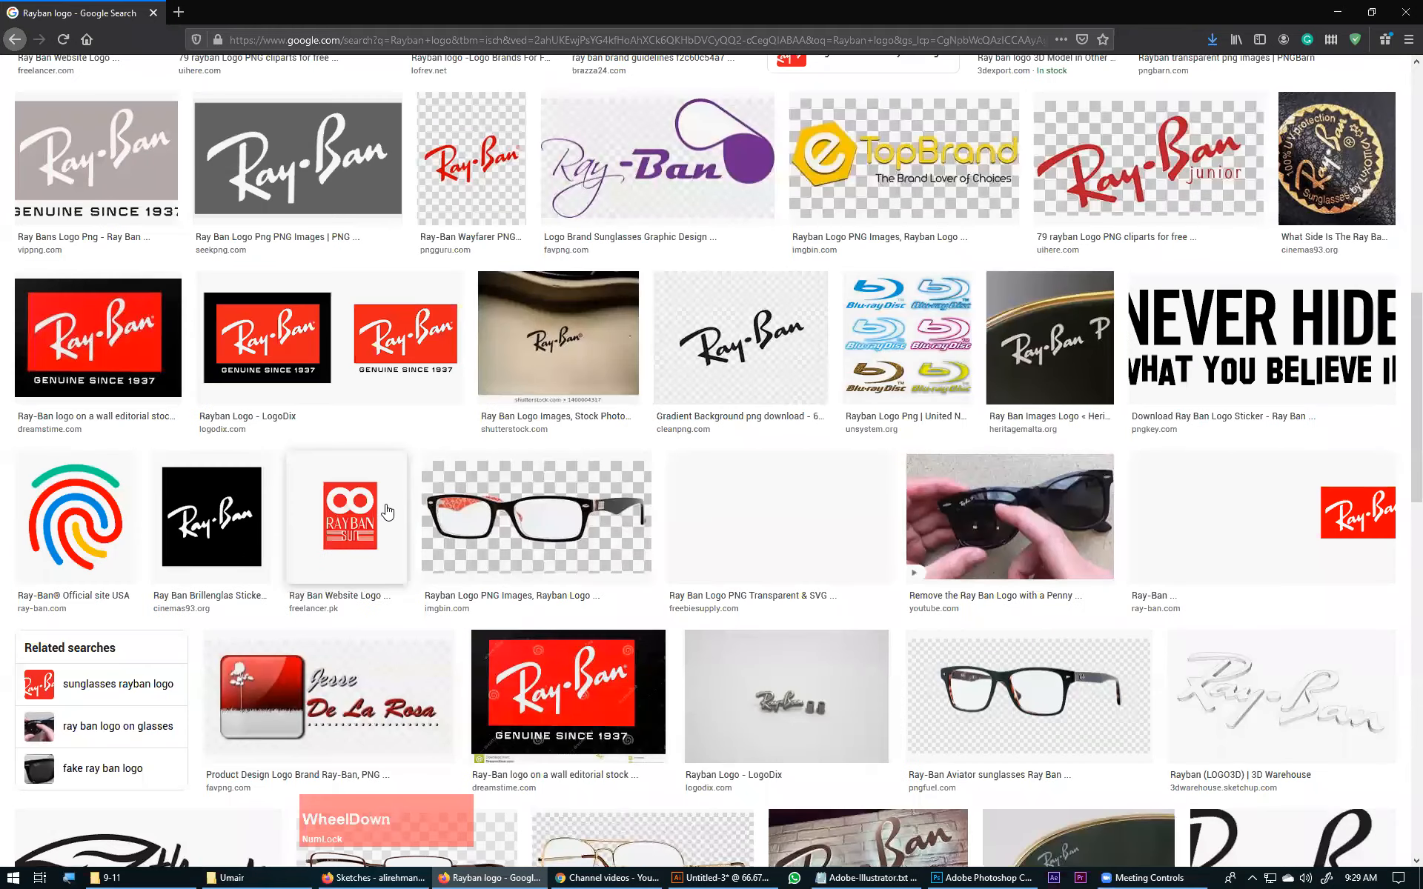
pyautogui.scroll(10, 387, 511)
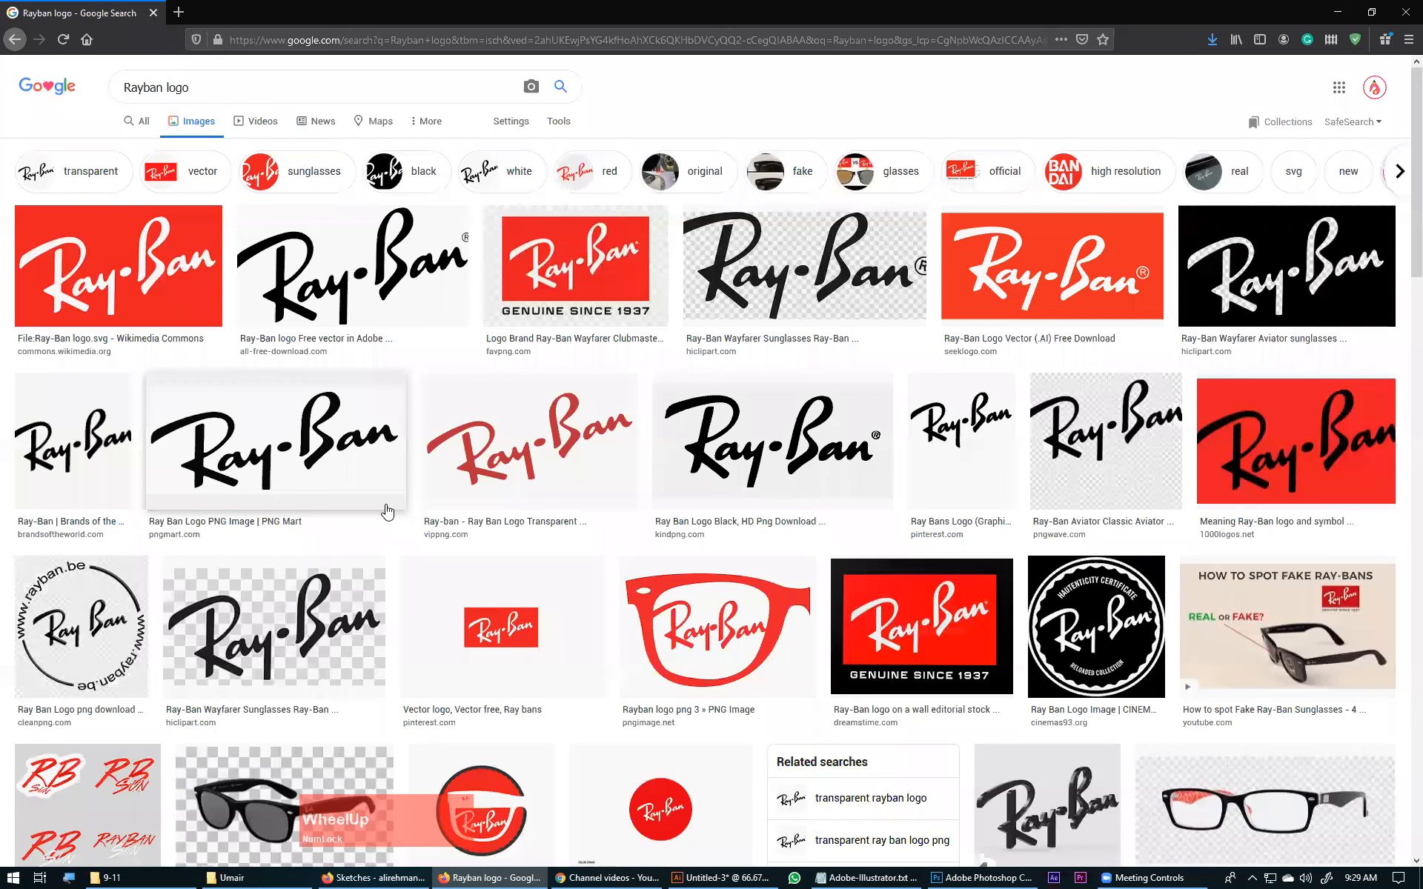
# Switch to the Notepad notes, add the bullet "- Golden Ratio" below the Monolined Logos line under Class 24, and save the file.
pyautogui.click(1337, 12)
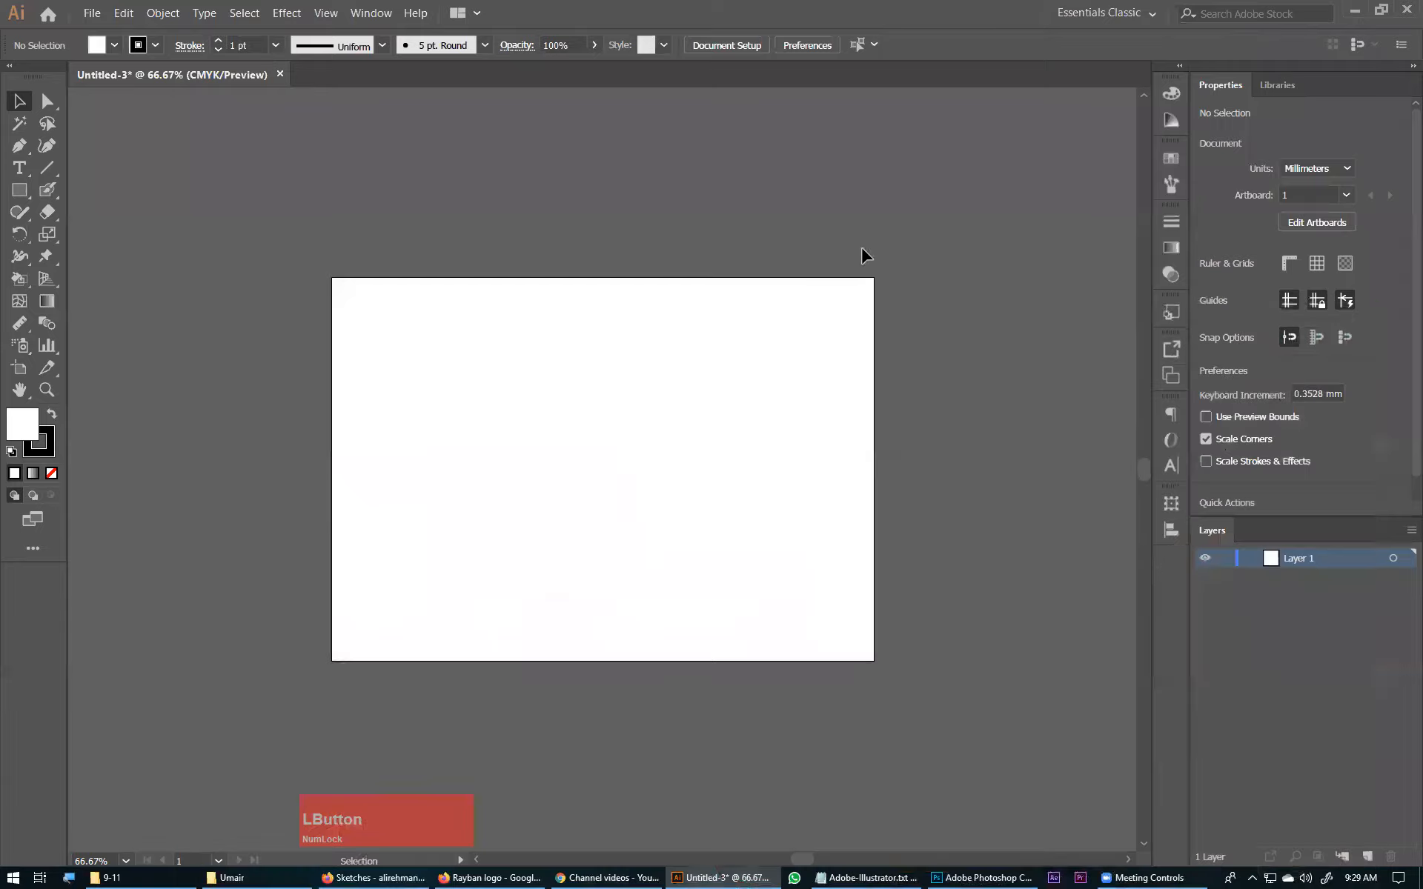
pyautogui.click(913, 876)
pyautogui.click(115, 418)
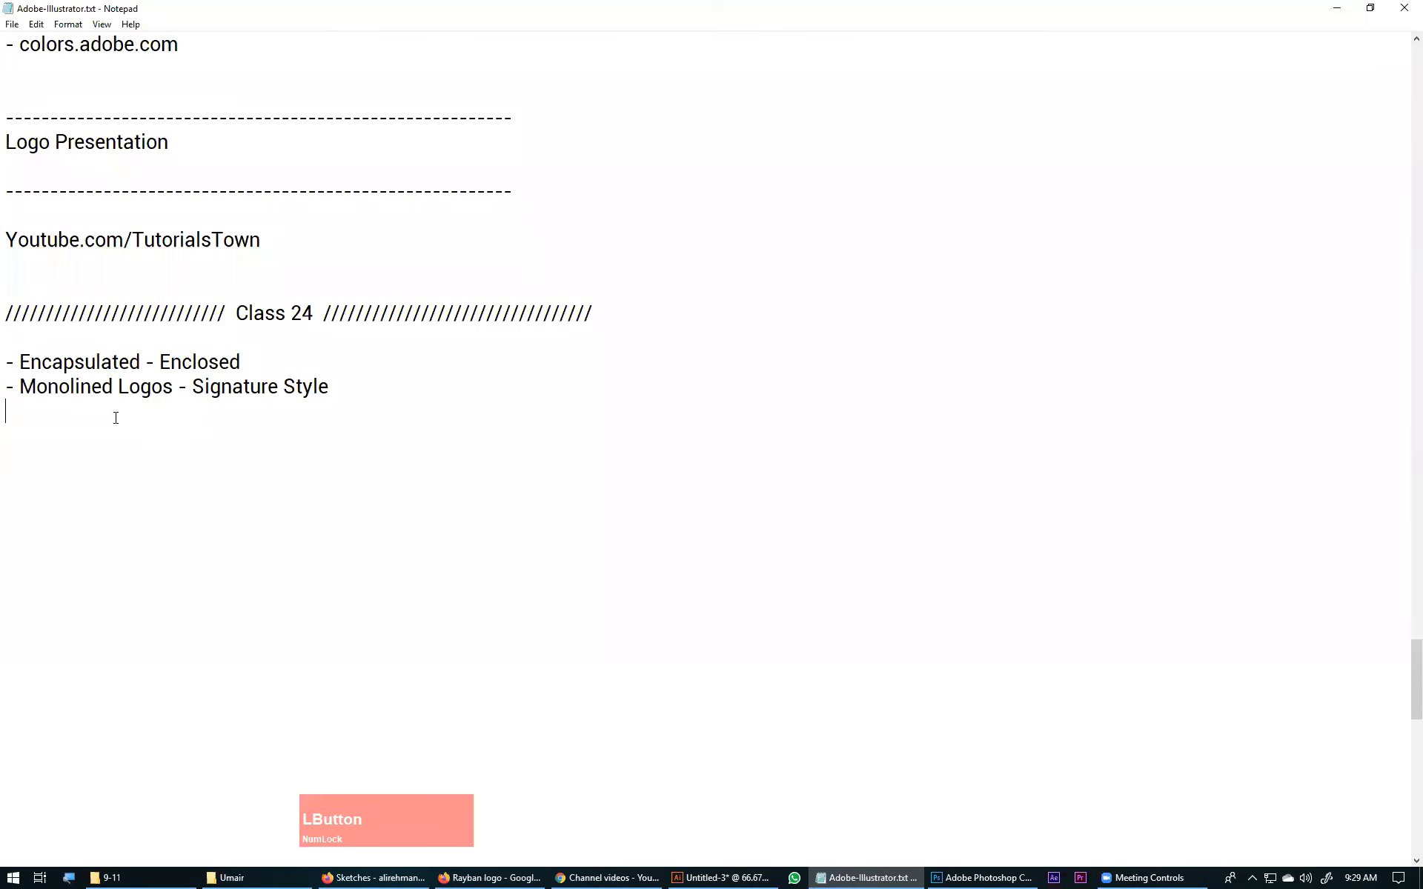
pyautogui.write('-')
pyautogui.press('shift')
pyautogui.write('Golden Ratio')
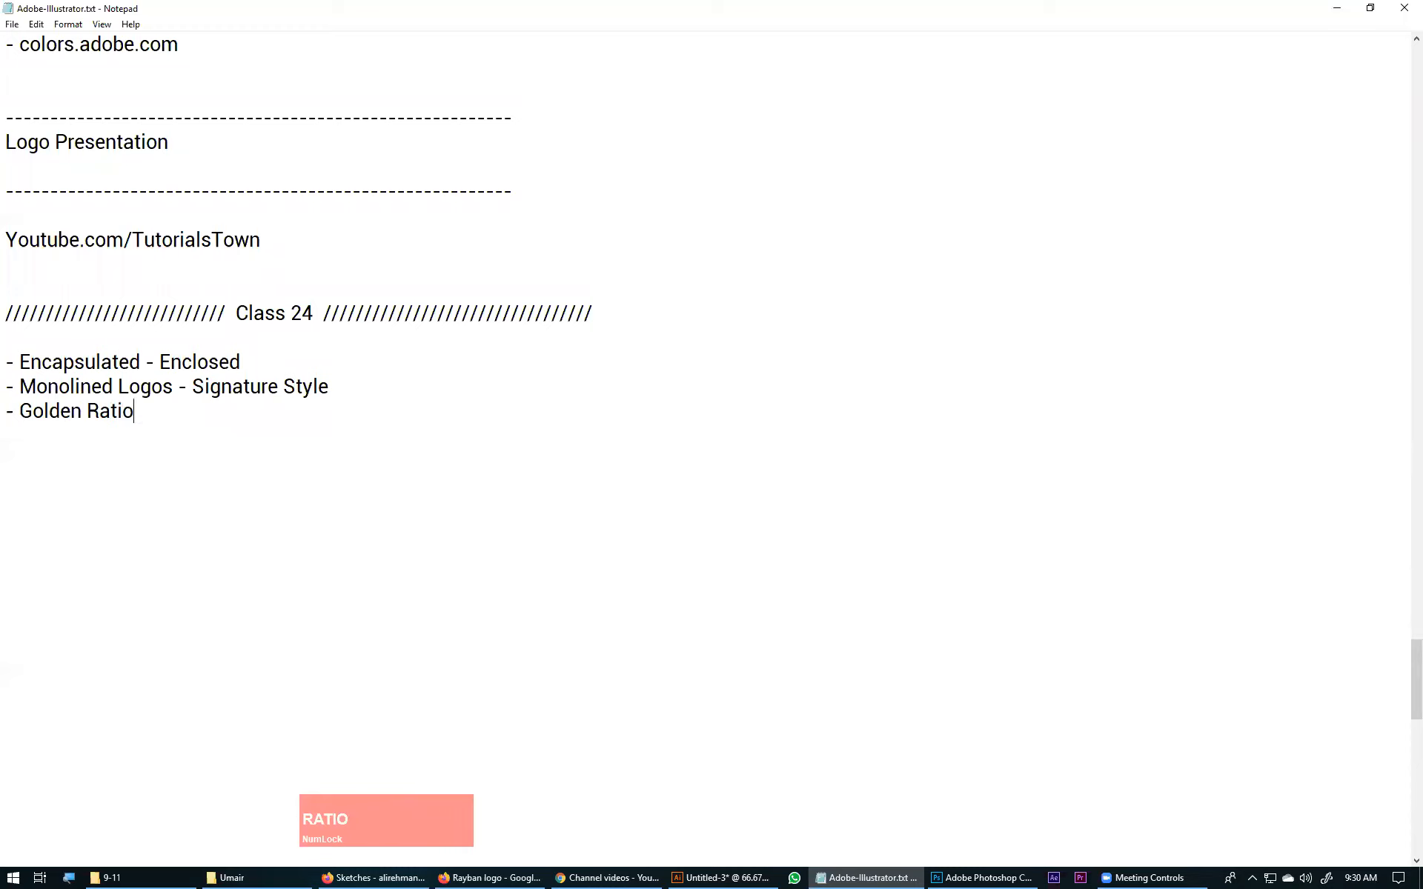
pyautogui.hotkey('ctrl', 's')
pyautogui.hotkey('ctrl', 's')
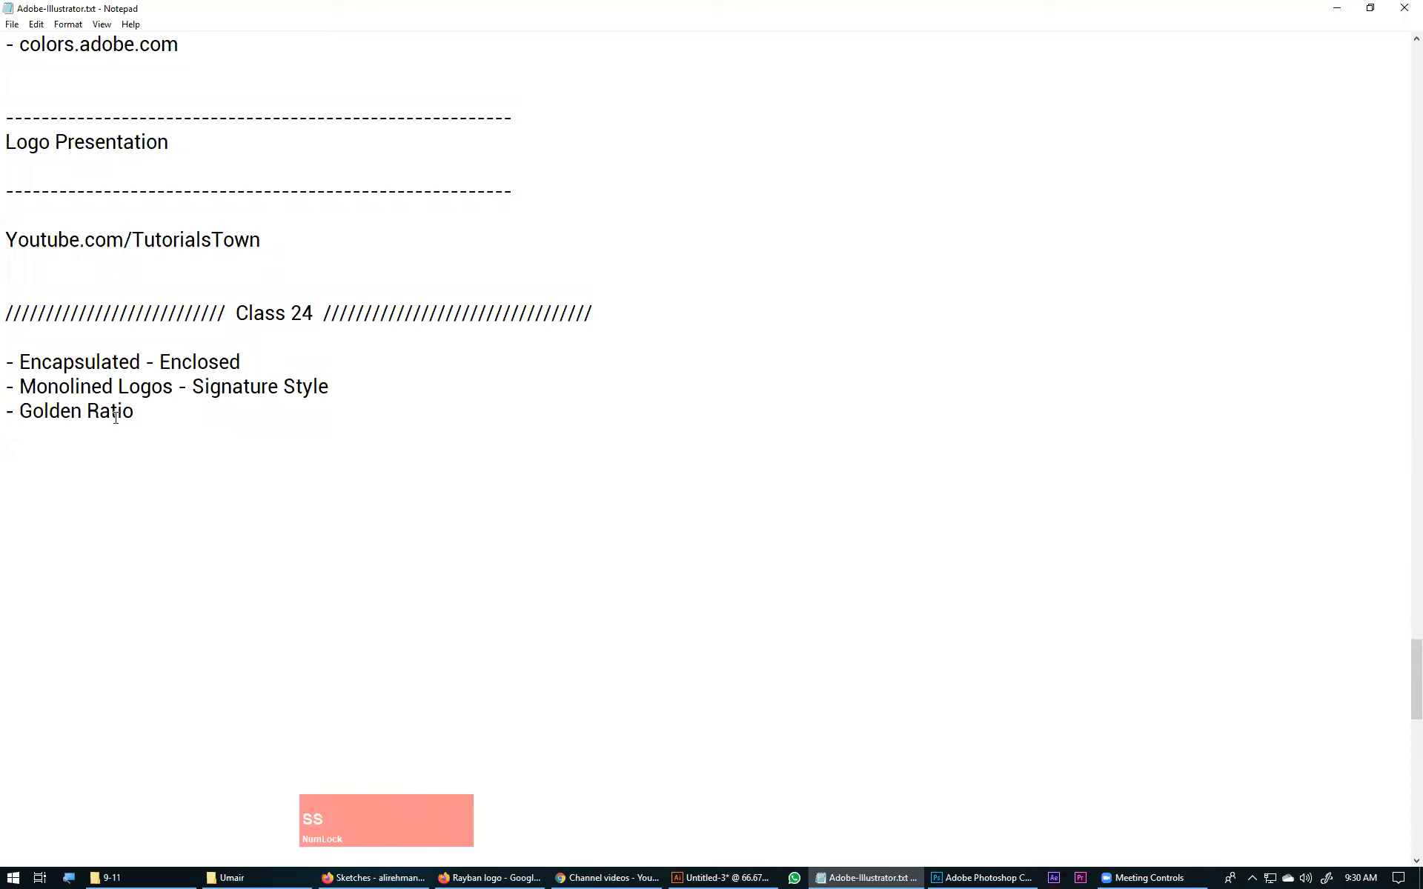
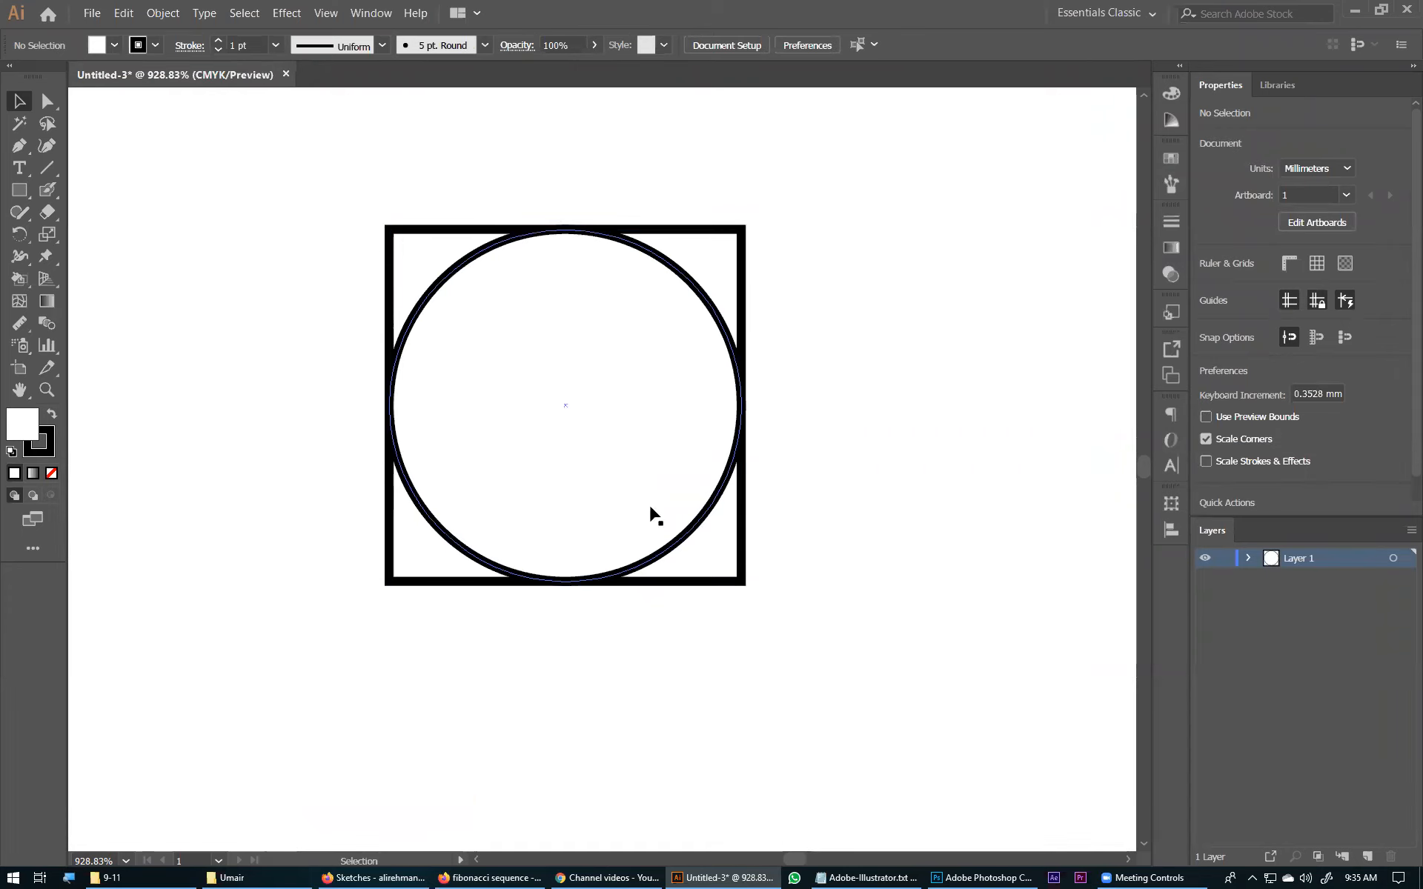
# Set the stroke color of the circle inside the square to the magenta-pink swatch.
pyautogui.hotkey('ctrl', '-')
pyautogui.hotkey('ctrl', '-')
pyautogui.hotkey('ctrl', '-')
pyautogui.moveTo(771, 392); pyautogui.dragTo(558, 530)
pyautogui.click(554, 418)
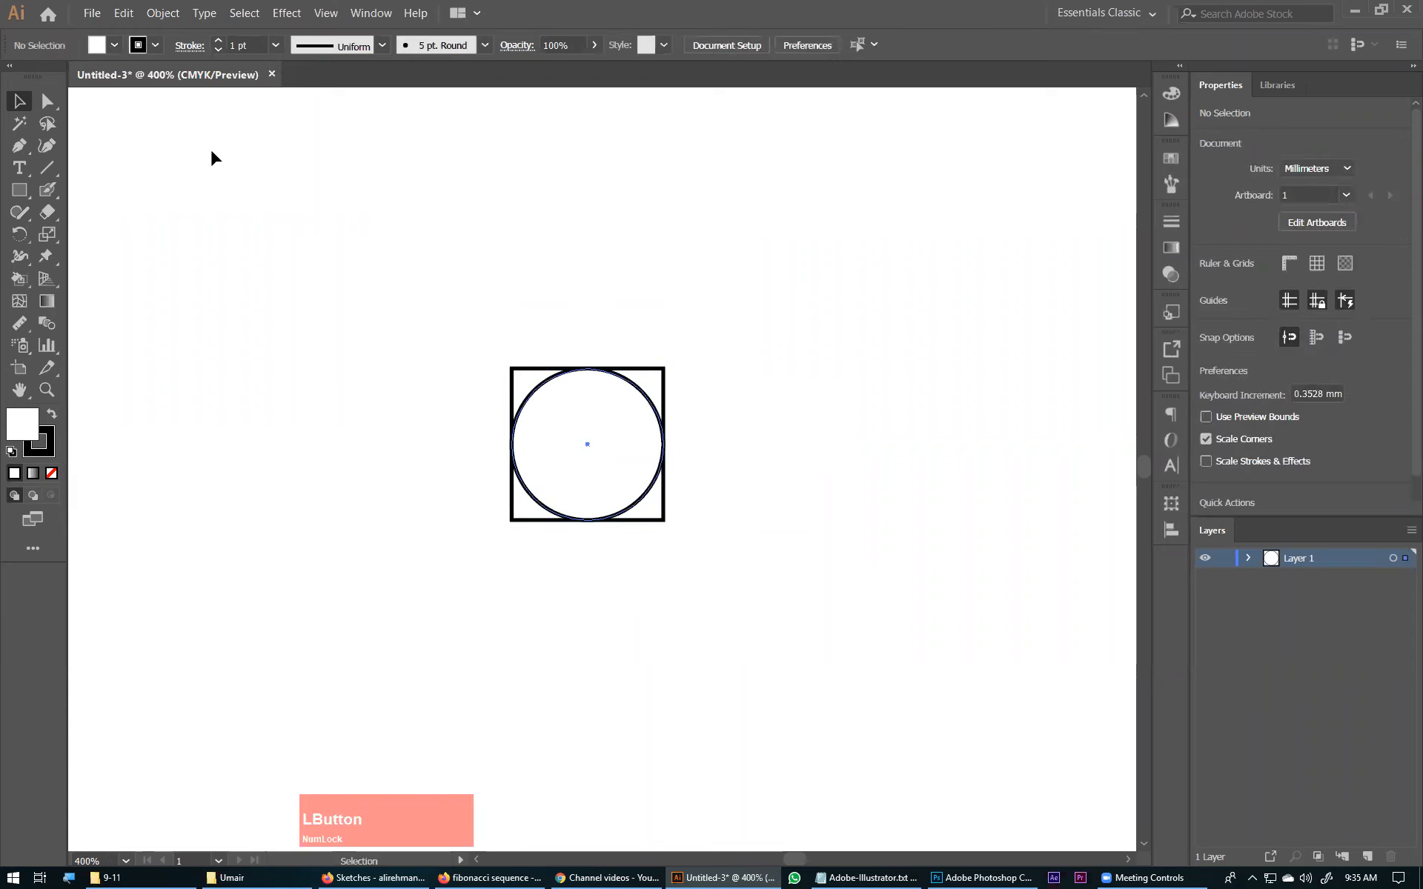
pyautogui.click(154, 45)
pyautogui.click(119, 83)
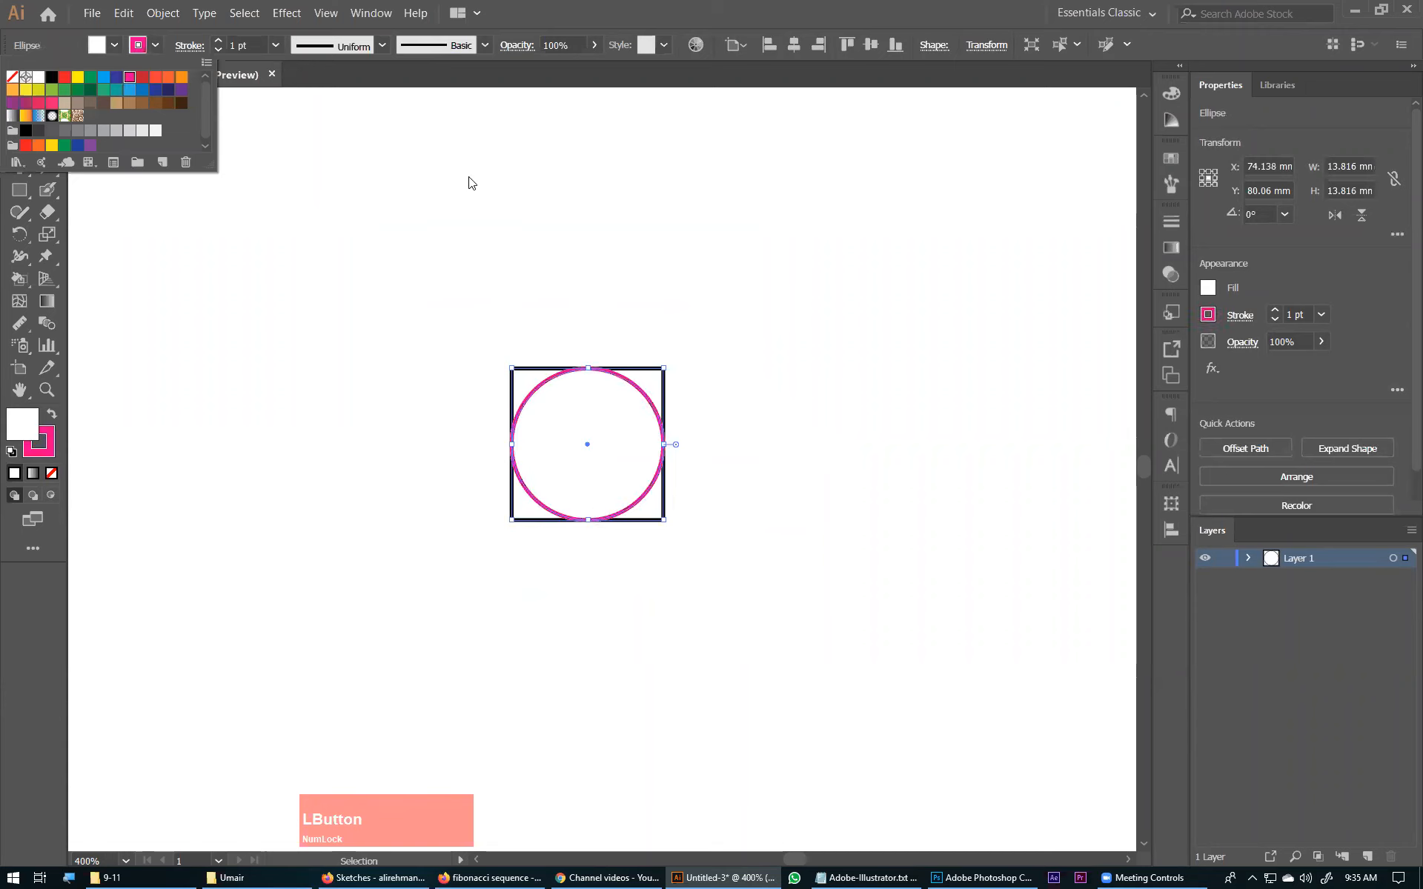
# Set the stroke color of the square around the circle to the green swatch and clear the selection.
pyautogui.click(524, 380)
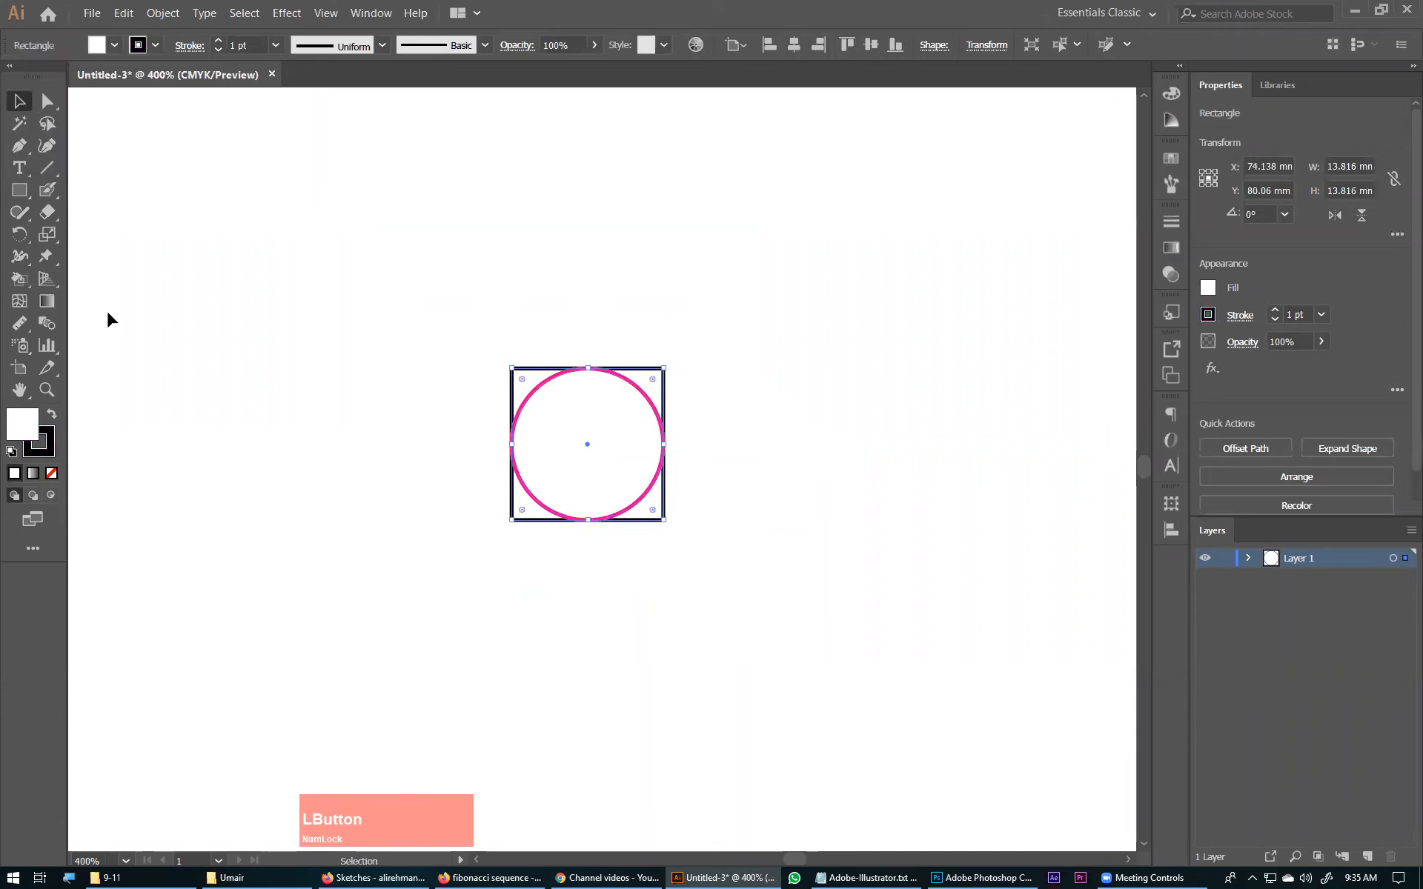
pyautogui.click(156, 46)
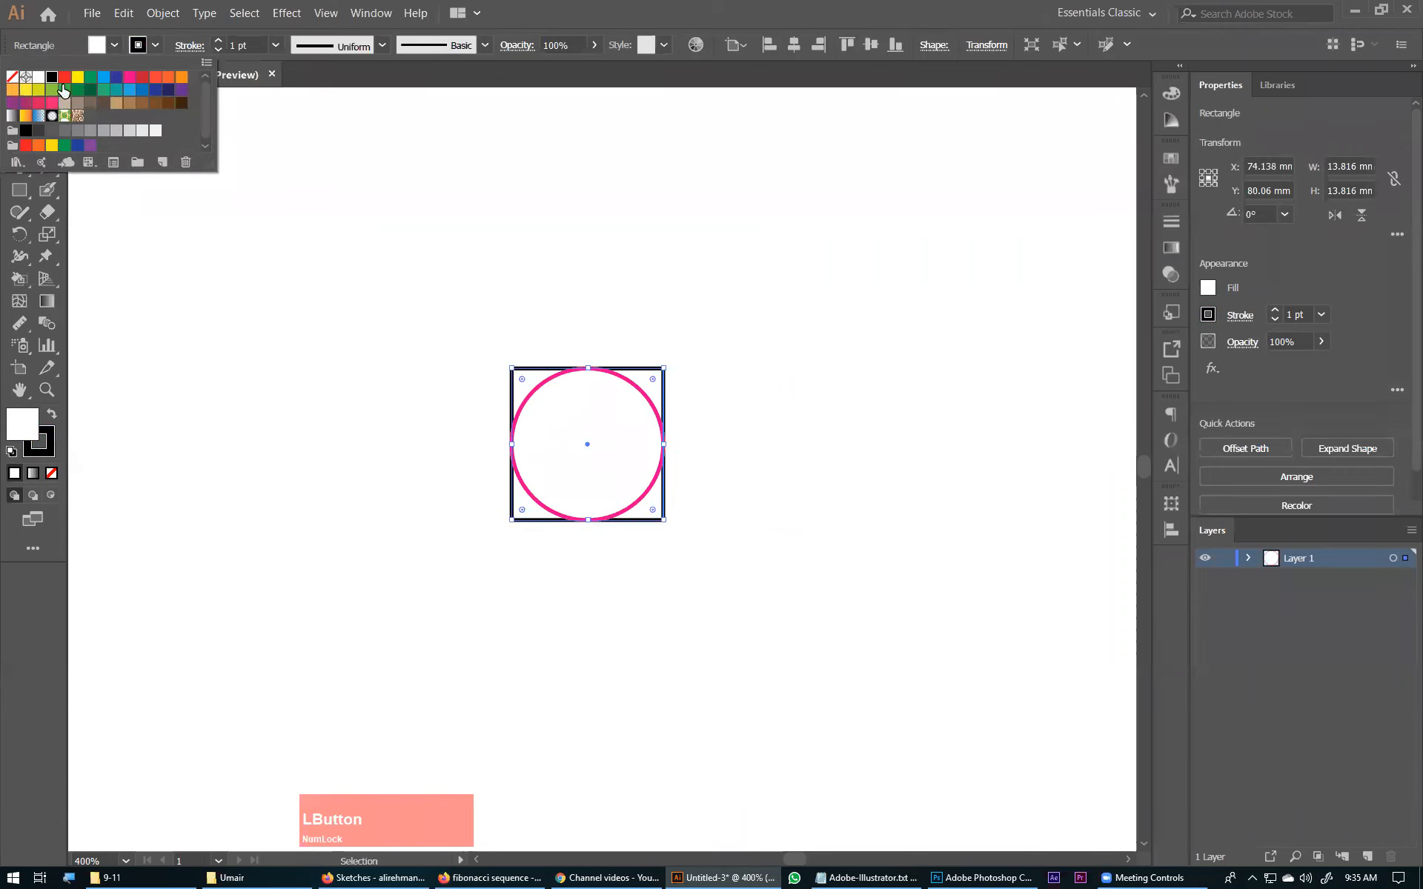
pyautogui.click(63, 90)
pyautogui.click(765, 296)
pyautogui.moveTo(765, 297); pyautogui.dragTo(451, 568)
pyautogui.hotkey('ctrl', 'shift', 'a')
# Draw an arc with the Arc tool from the square's upper-left corner to its lower-right corner and give it a light blue stroke.
pyautogui.moveTo(47, 168); pyautogui.dragTo(111, 191)
pyautogui.moveTo(512, 369); pyautogui.dragTo(665, 520)
pyautogui.press('ctrl')
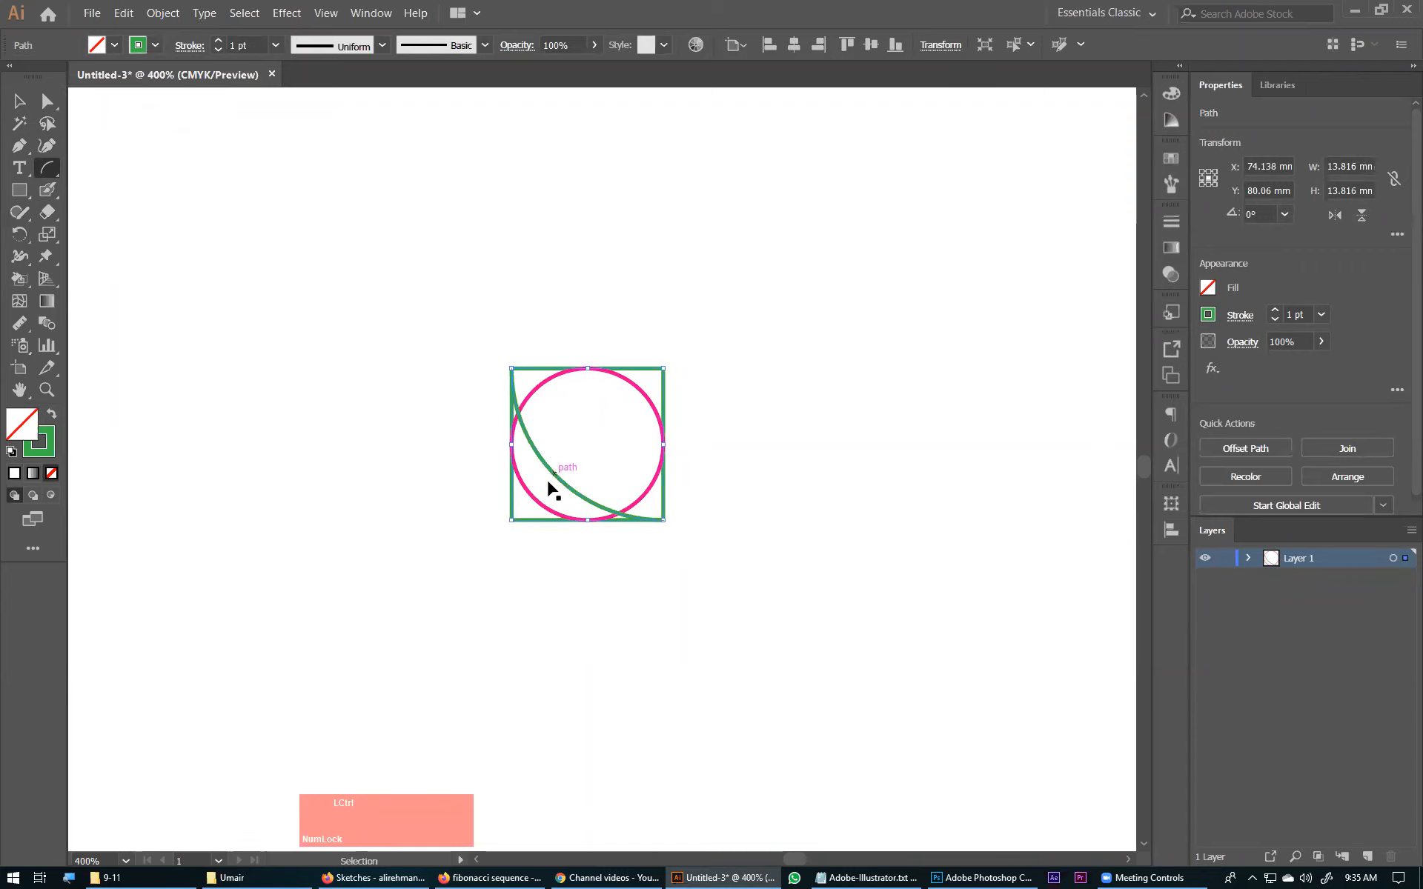
pyautogui.click(144, 42)
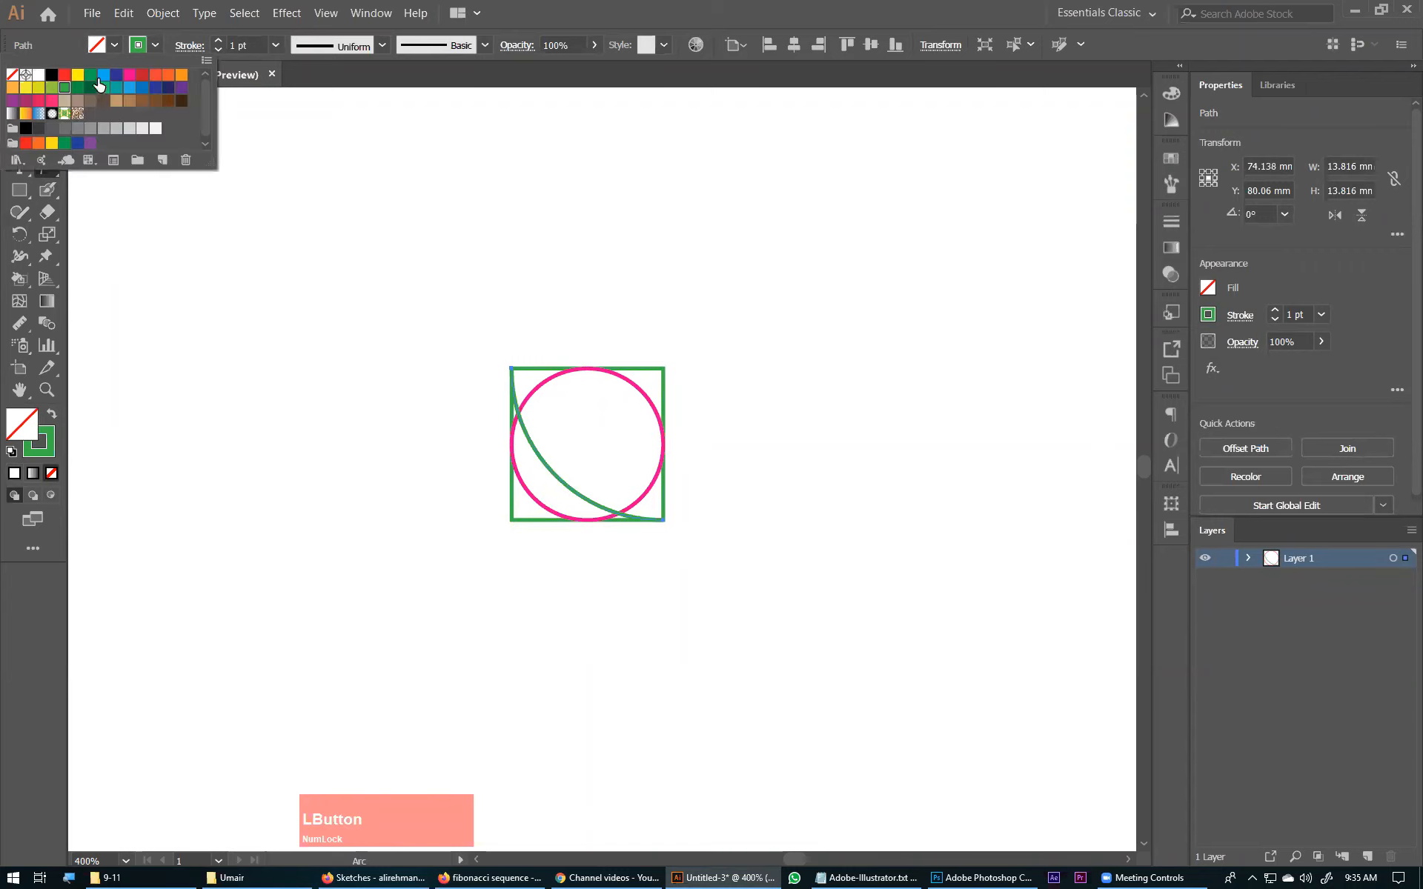
pyautogui.click(59, 568)
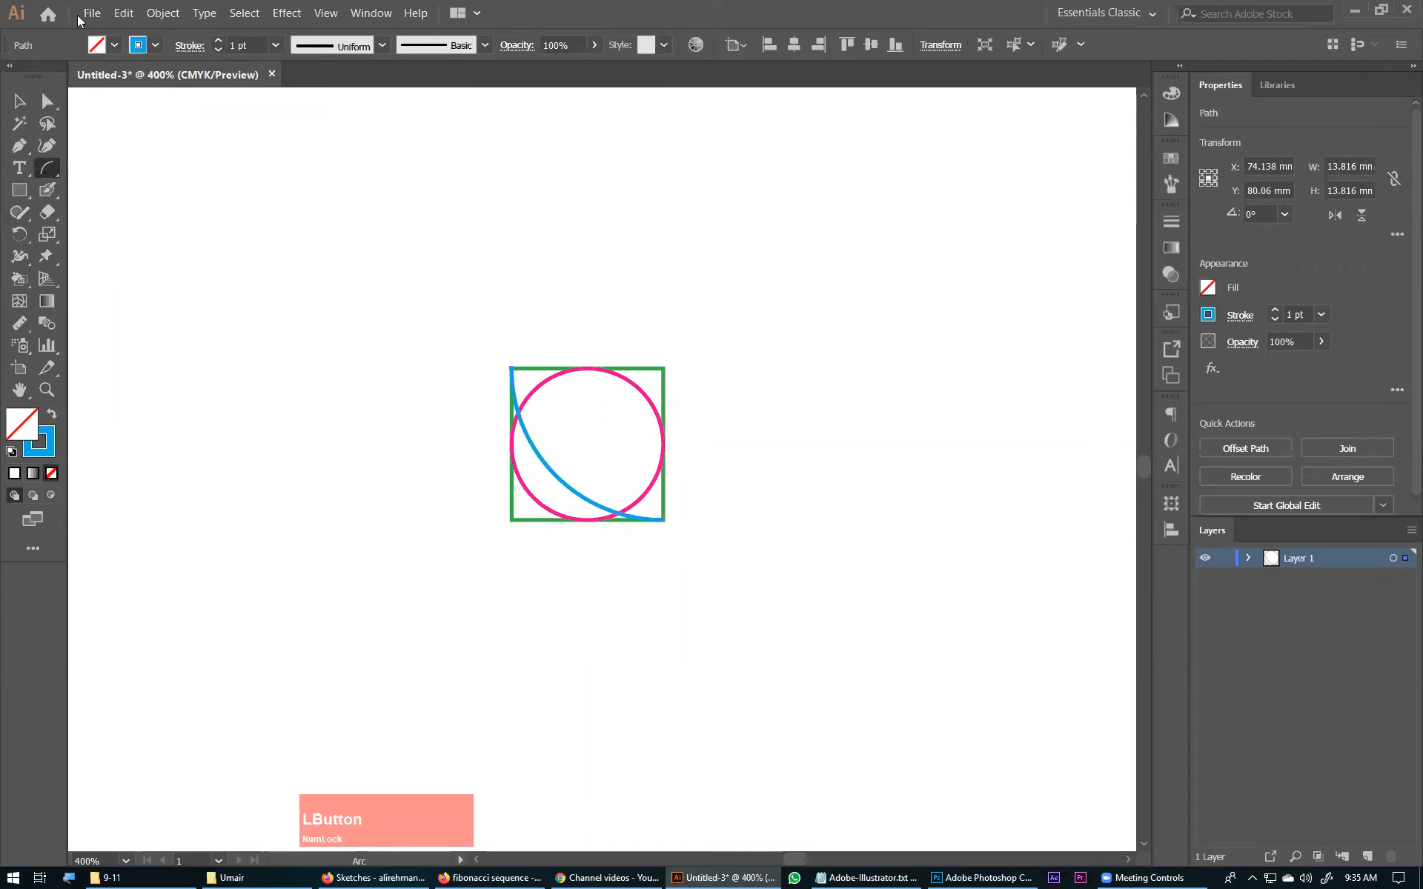
# Group the square, circle and arc together.
pyautogui.click(20, 101)
pyautogui.moveTo(492, 505); pyautogui.dragTo(616, 518)
pyautogui.rightClick(619, 410)
pyautogui.click(670, 500)
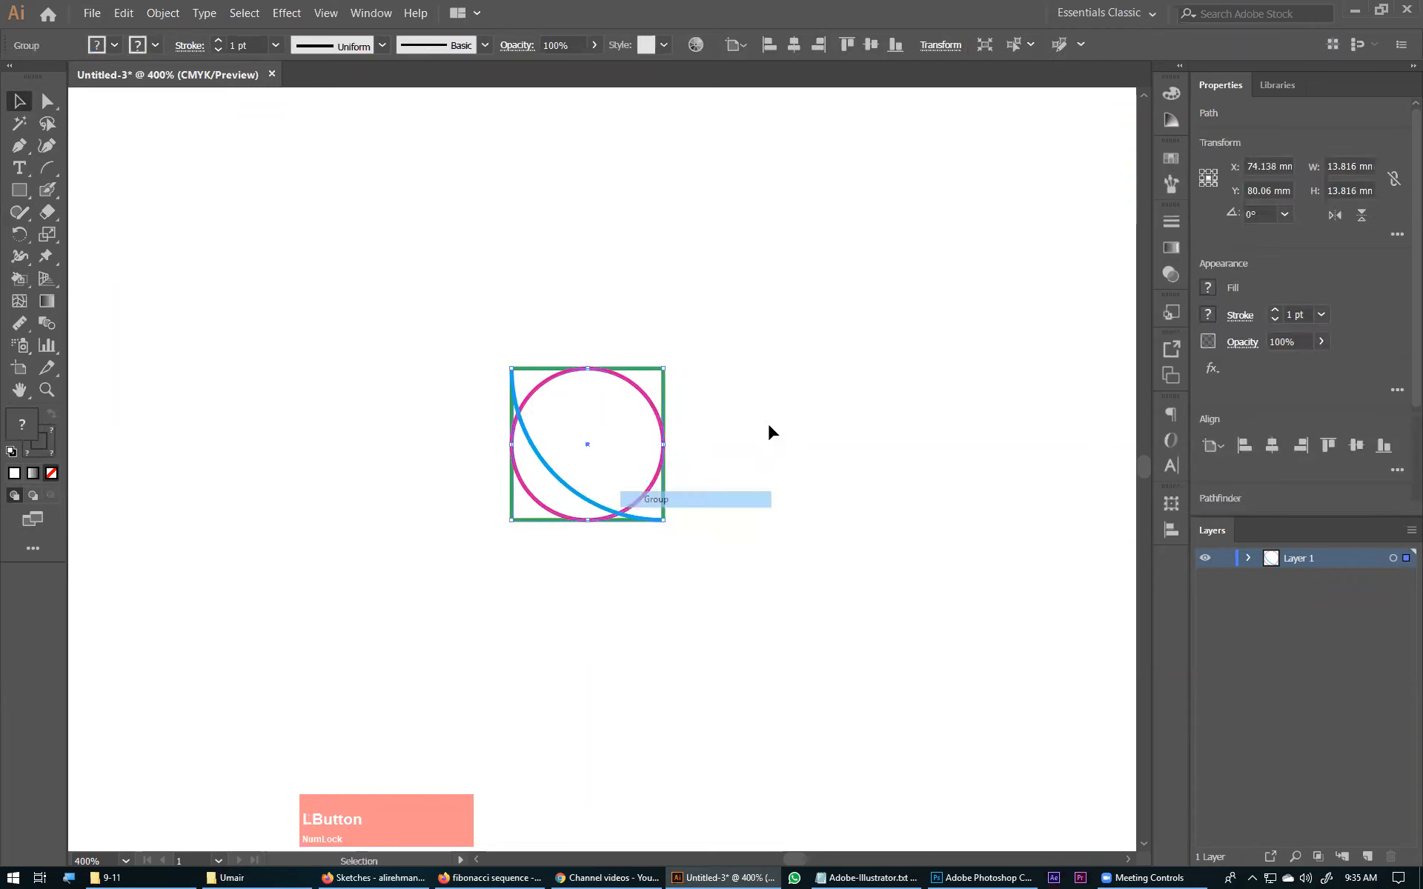
# Duplicate the group, rotate the copy 90° and place it flush against the right side of the original.
pyautogui.click(582, 428)
pyautogui.moveTo(590, 443); pyautogui.dragTo(606, 542)
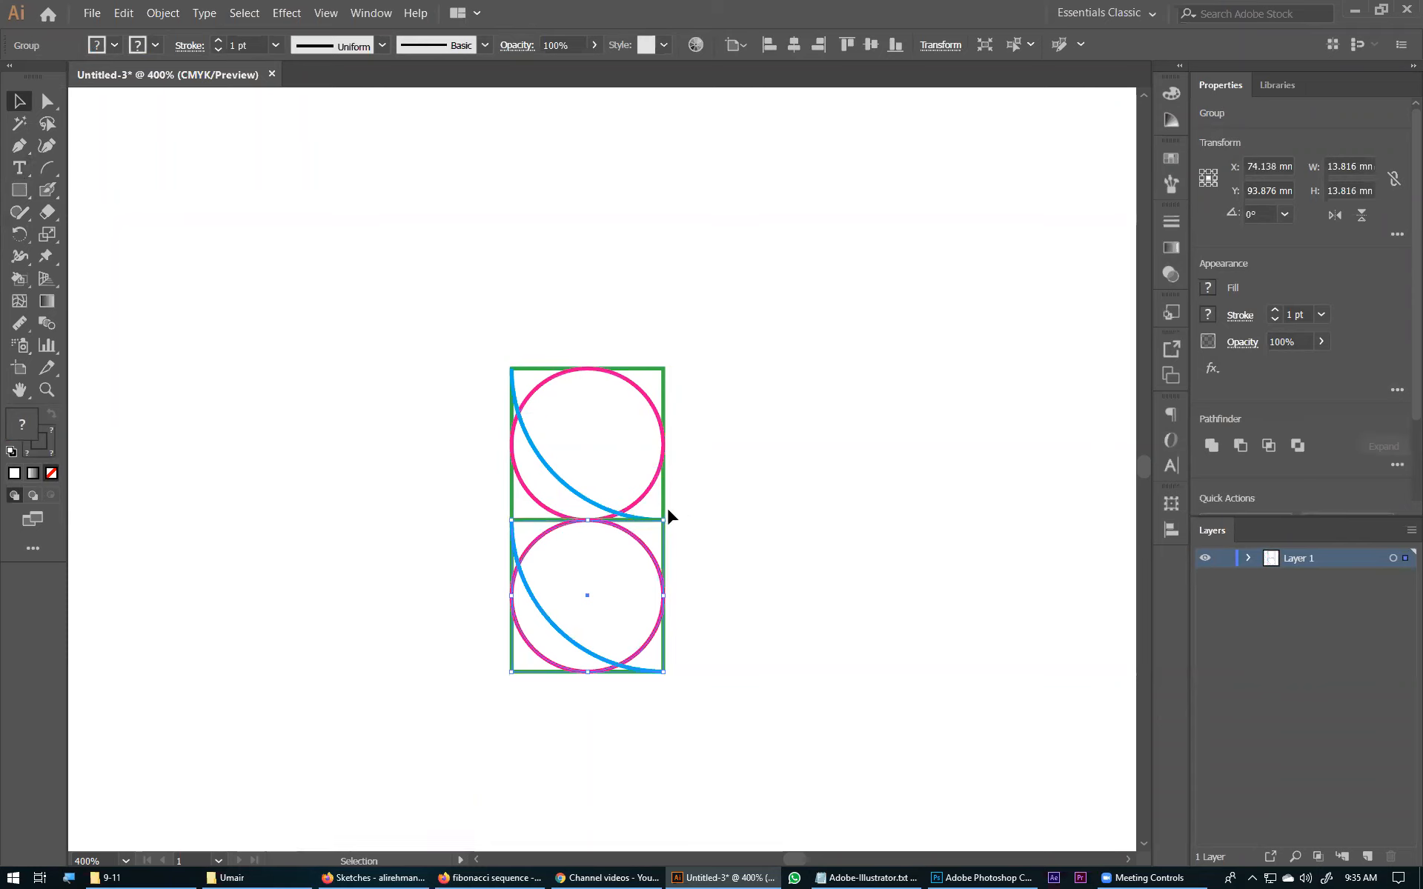
pyautogui.moveTo(667, 511); pyautogui.dragTo(549, 518)
pyautogui.moveTo(618, 569); pyautogui.dragTo(737, 470)
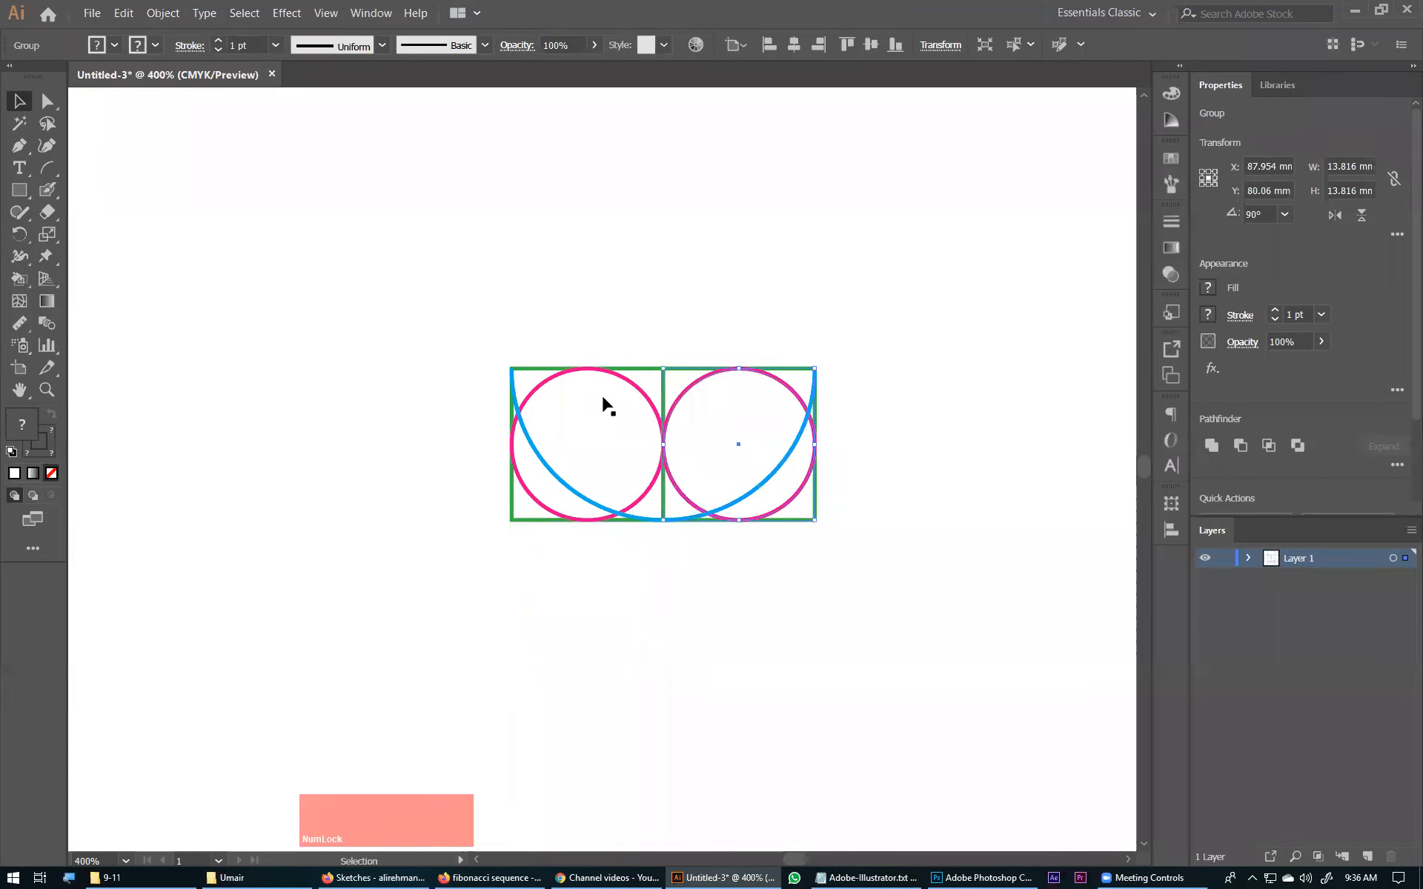
pyautogui.click(771, 647)
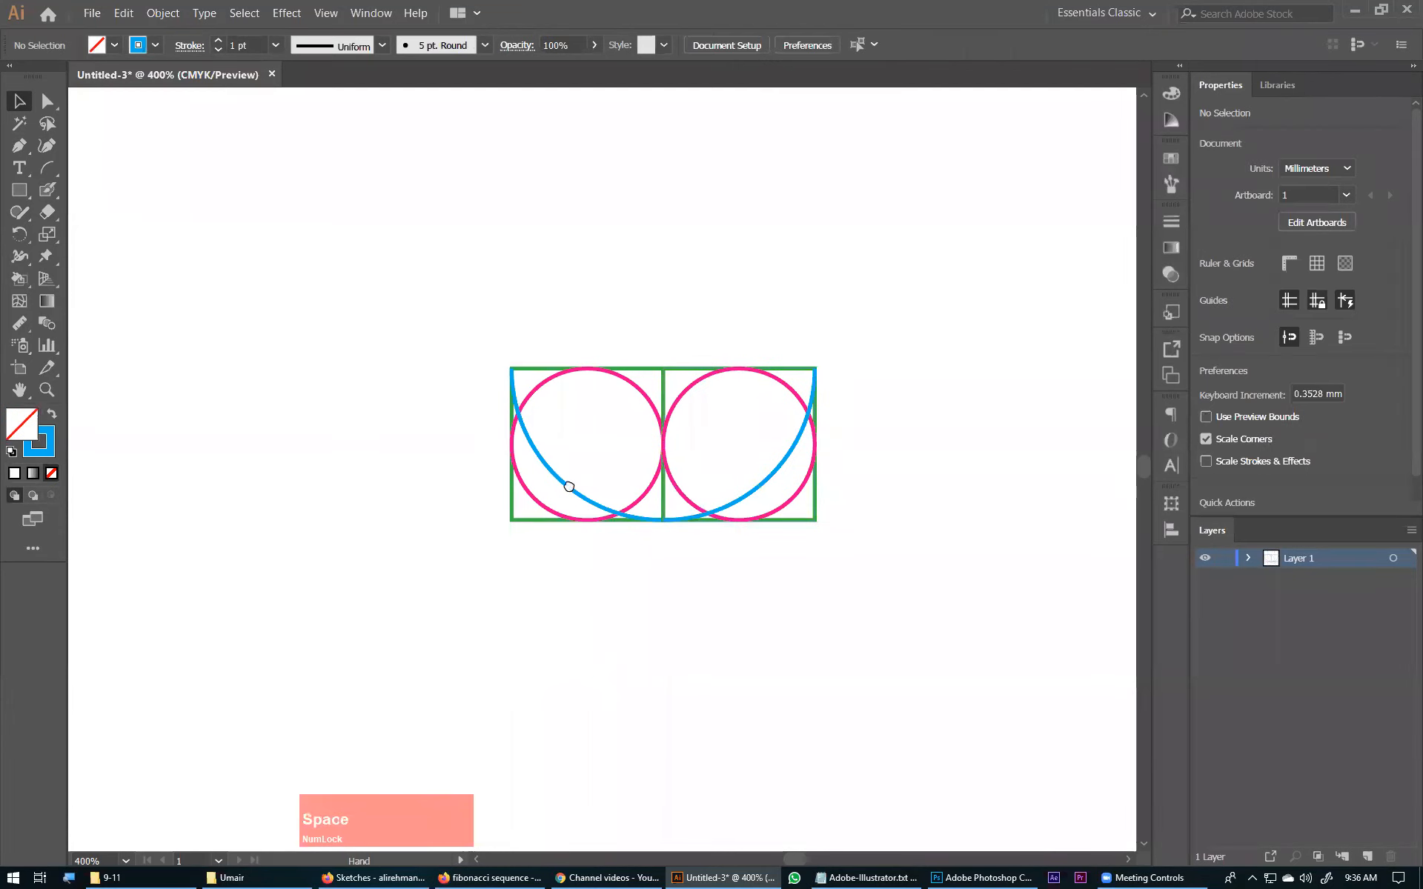
# Duplicate the right-hand group upward and enlarge the copy to about 27.7 mm square so it spans both small squares.
pyautogui.moveTo(641, 450); pyautogui.dragTo(523, 604)
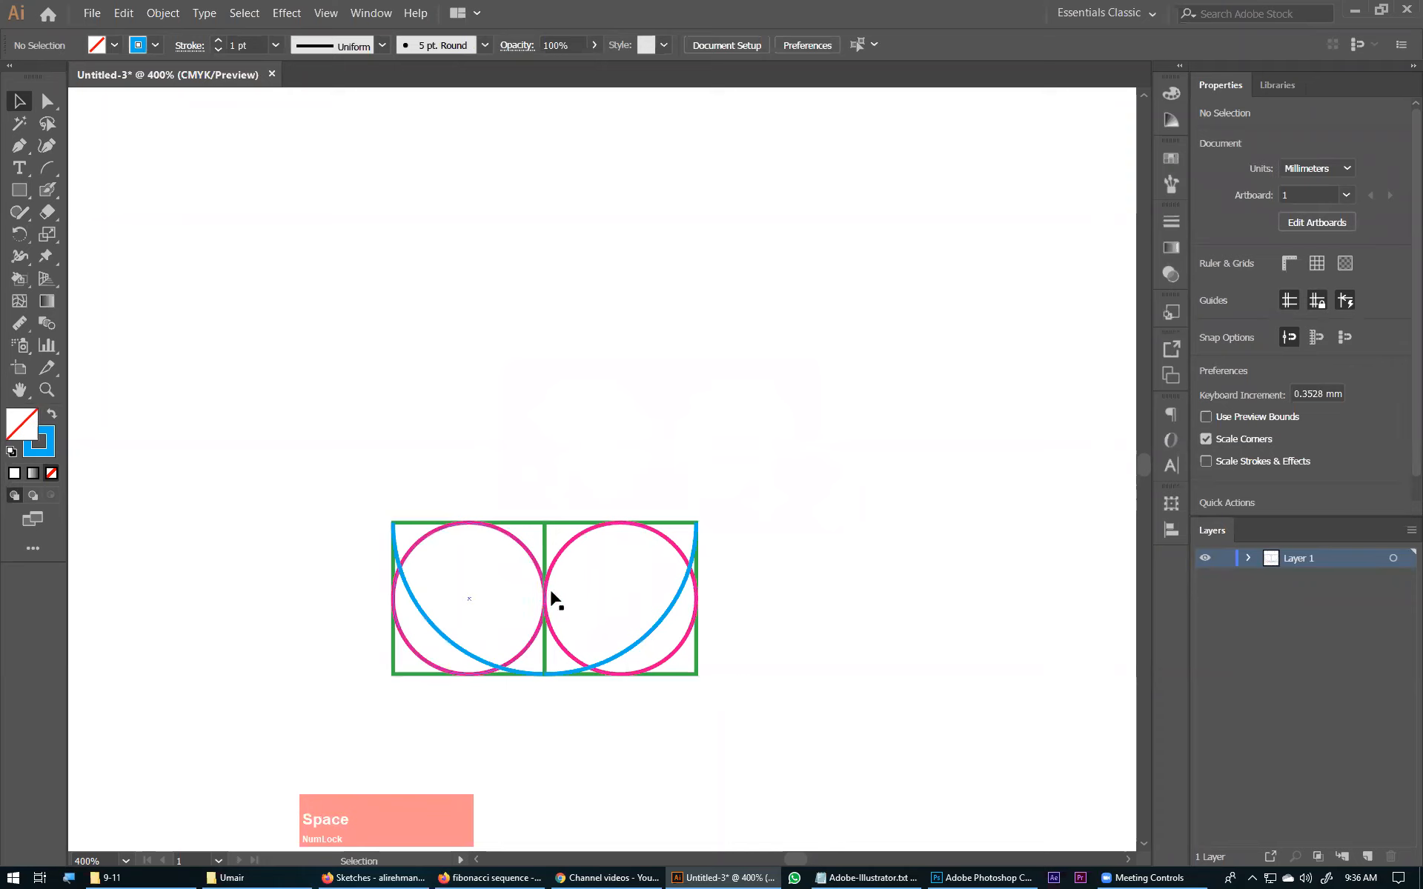
pyautogui.moveTo(593, 593); pyautogui.dragTo(600, 444)
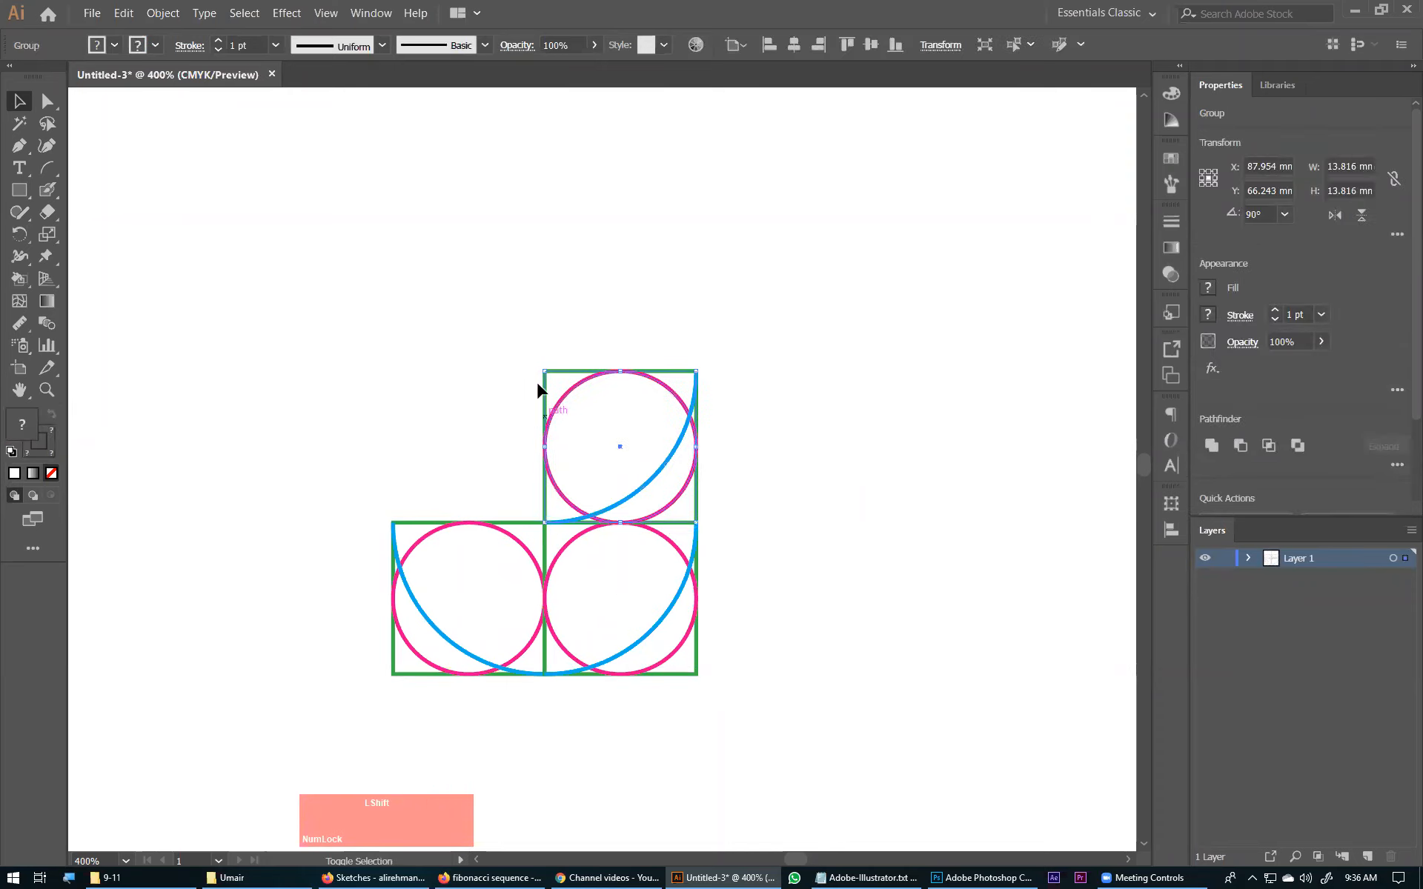
pyautogui.moveTo(546, 370); pyautogui.dragTo(344, 256)
pyautogui.click(825, 661)
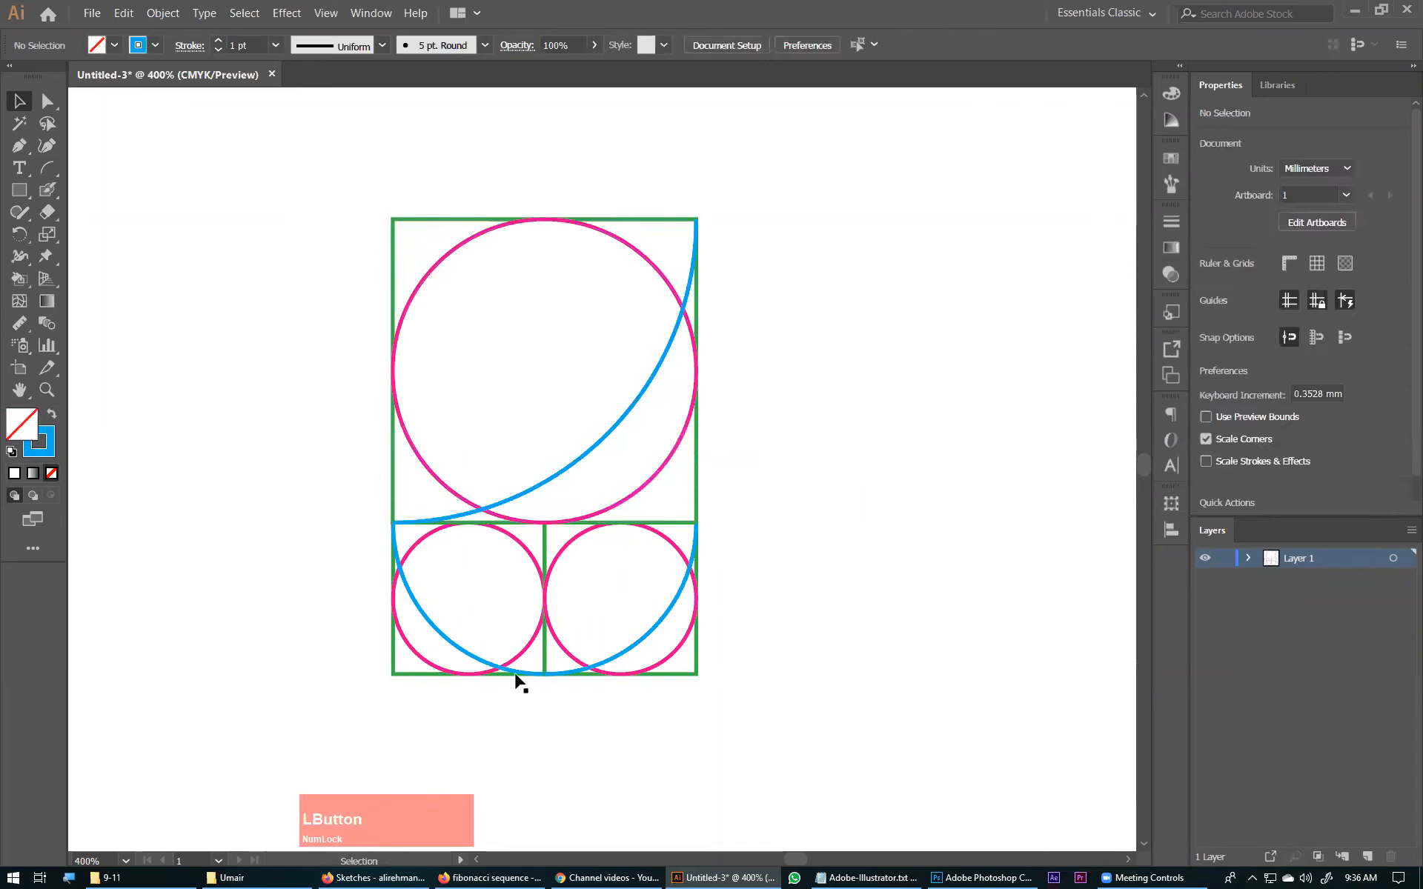
# Using Outline view, snap the large group's lower-left corner exactly onto the small square's corner, resizing it to 27.632 mm, and restore Preview.
pyautogui.hotkey('ctrl', 'space')
pyautogui.moveTo(455, 575); pyautogui.dragTo(333, 460)
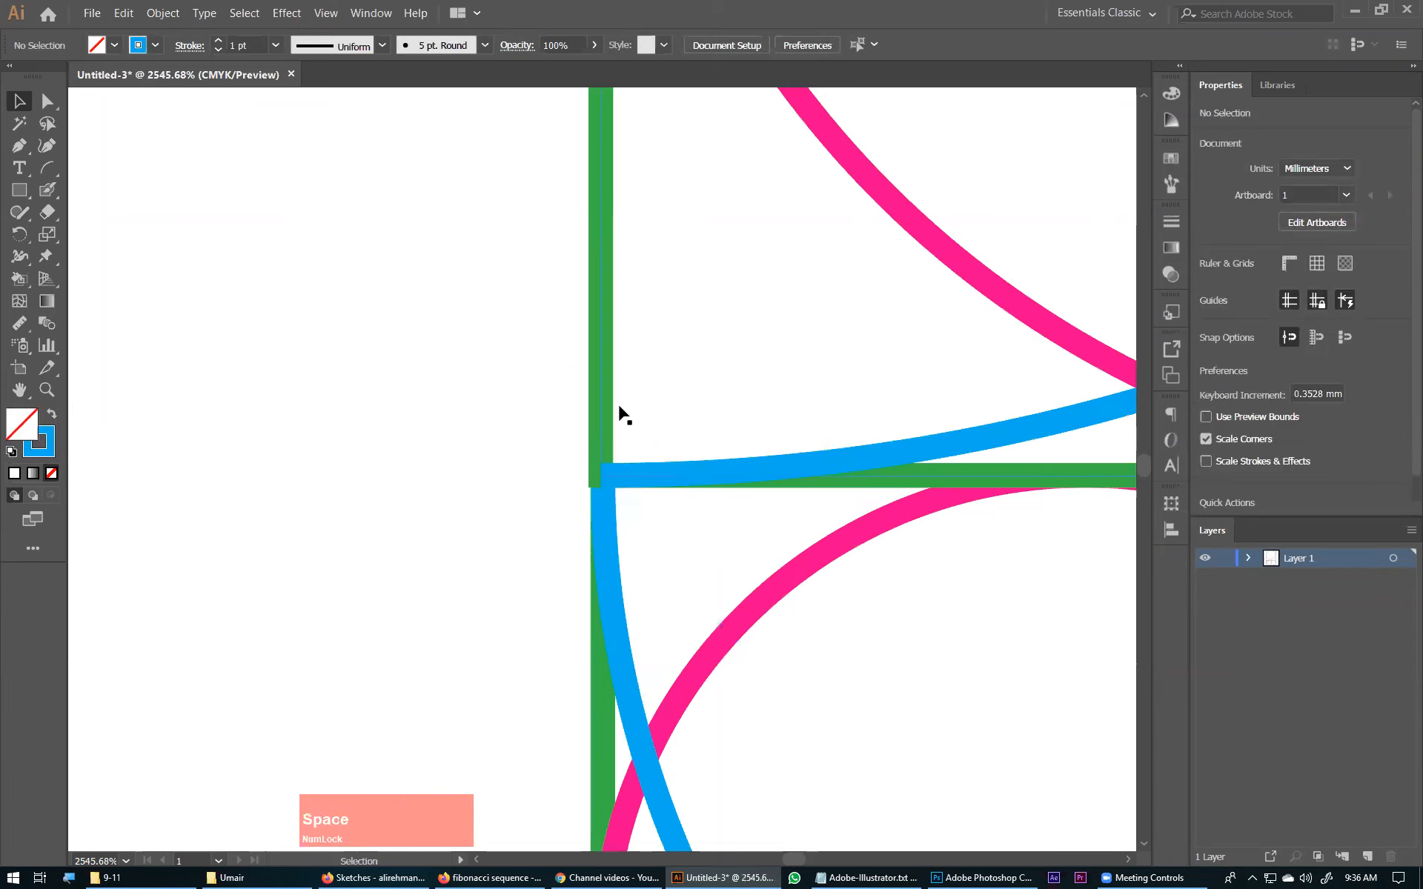
pyautogui.moveTo(599, 476); pyautogui.dragTo(635, 510)
pyautogui.hotkey('ctrl', 'y')
pyautogui.hotkey('ctrl', 'space')
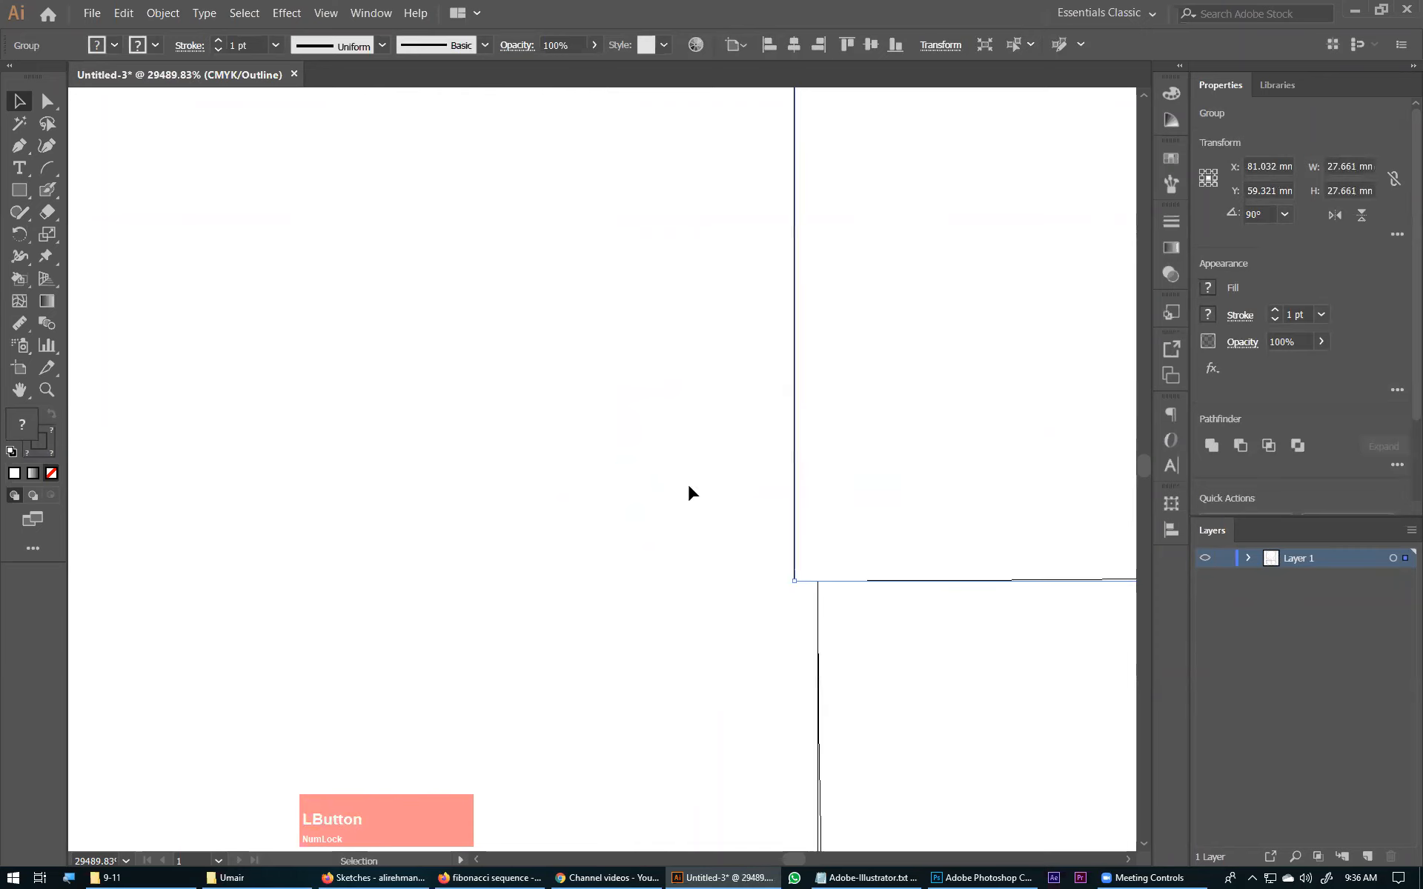
pyautogui.moveTo(794, 580); pyautogui.dragTo(835, 584)
pyautogui.click(744, 560)
pyautogui.hotkey('ctrl', '-')
pyautogui.hotkey('ctrl', '-')
pyautogui.hotkey('ctrl', '-')
pyautogui.hotkey('ctrl', '-')
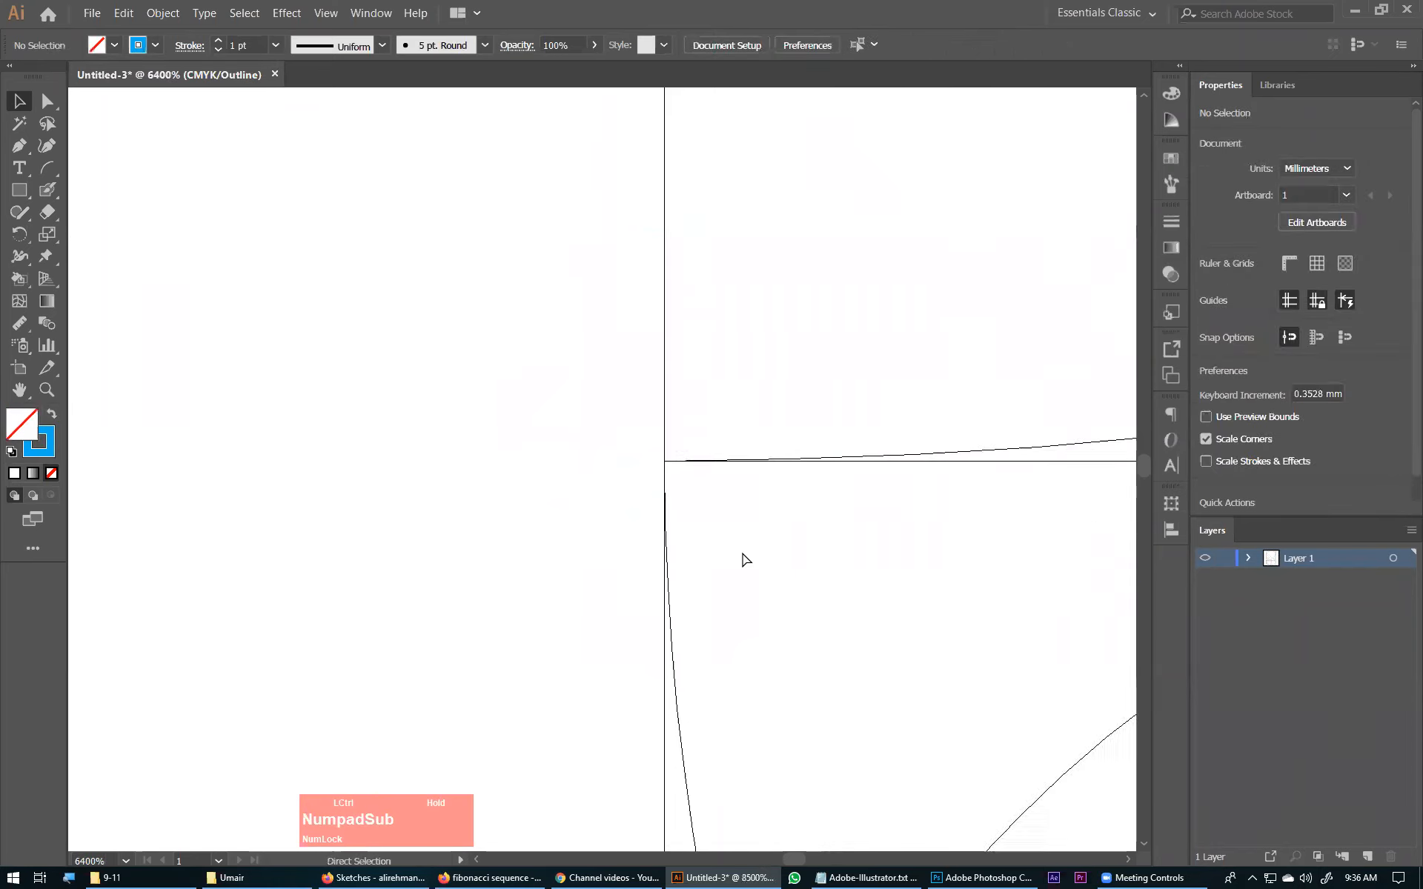
pyautogui.hotkey('ctrl', '-')
pyautogui.hotkey('ctrl', '-')
pyautogui.hotkey('ctrl', '-')
pyautogui.hotkey('ctrl', '-')
pyautogui.hotkey('ctrl', 'y')
pyautogui.hotkey('ctrl', 'space')
pyautogui.moveTo(542, 244); pyautogui.dragTo(852, 608)
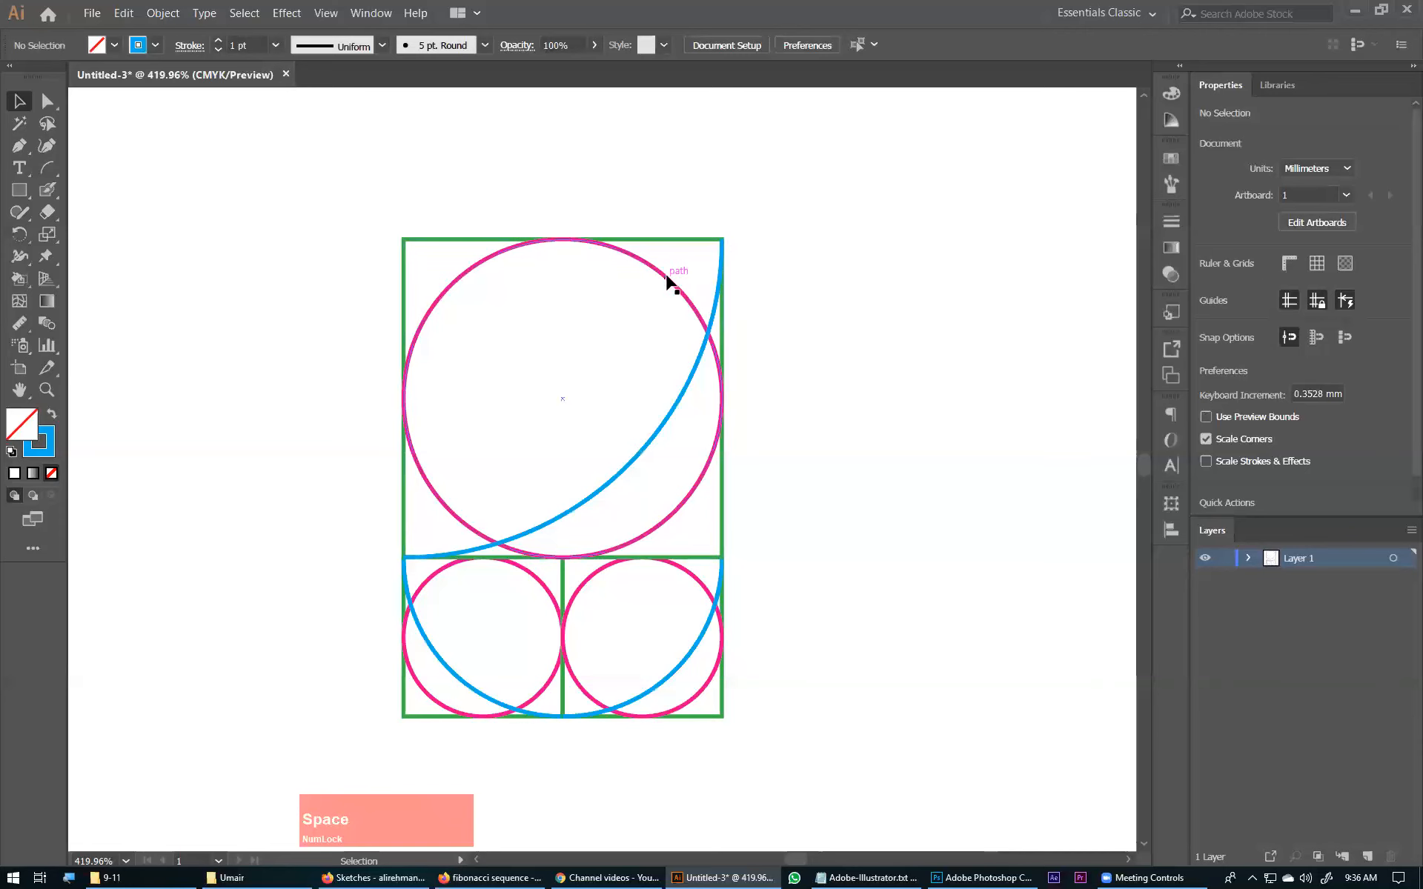
# Rotate the large group to 180° so its arc continues from the arc of the lower right square.
pyautogui.click(671, 280)
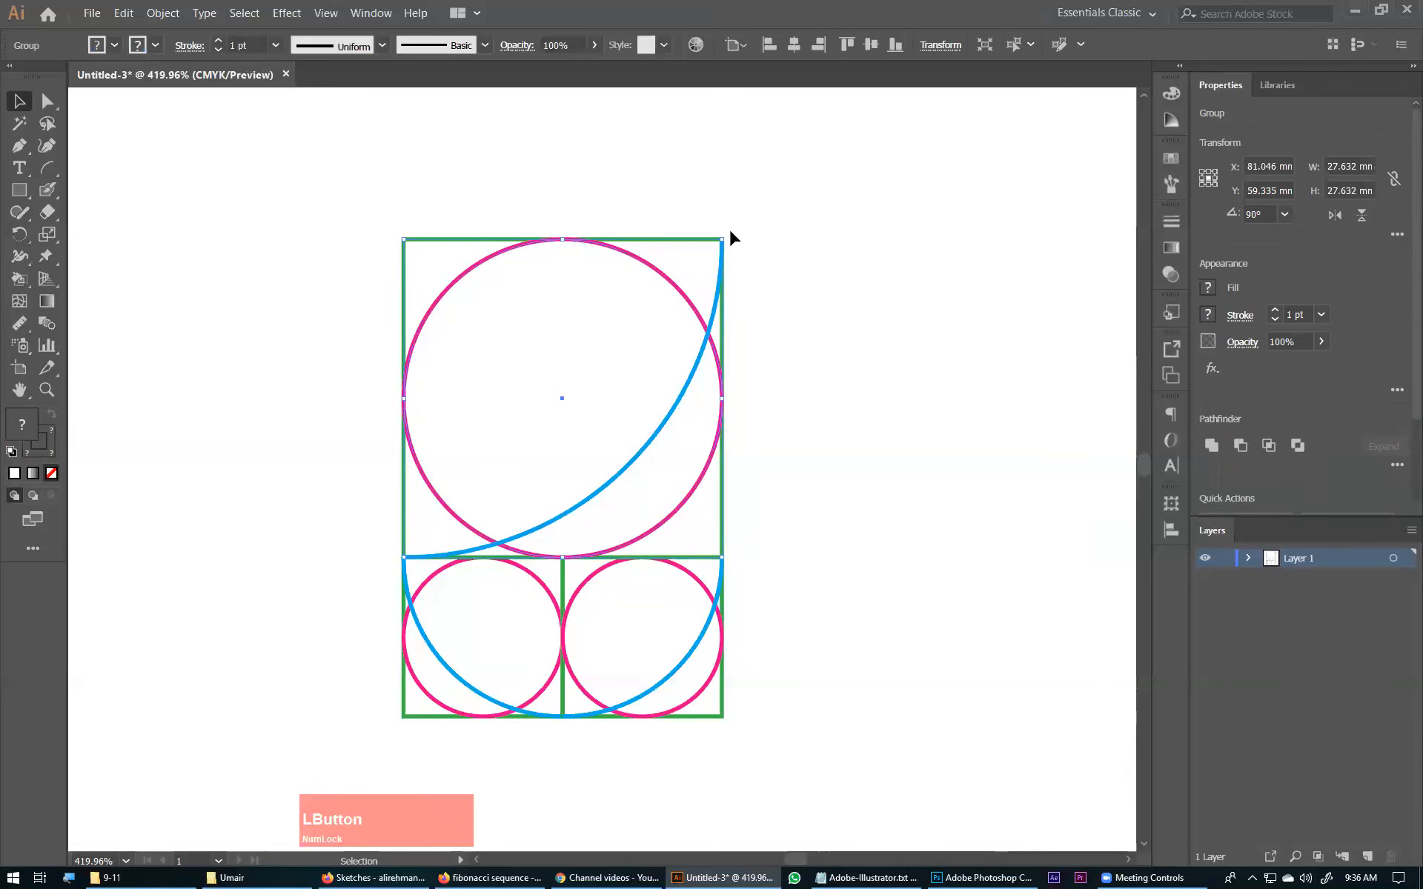
pyautogui.click(731, 231)
pyautogui.click(719, 249)
pyautogui.moveTo(724, 232); pyautogui.dragTo(375, 293)
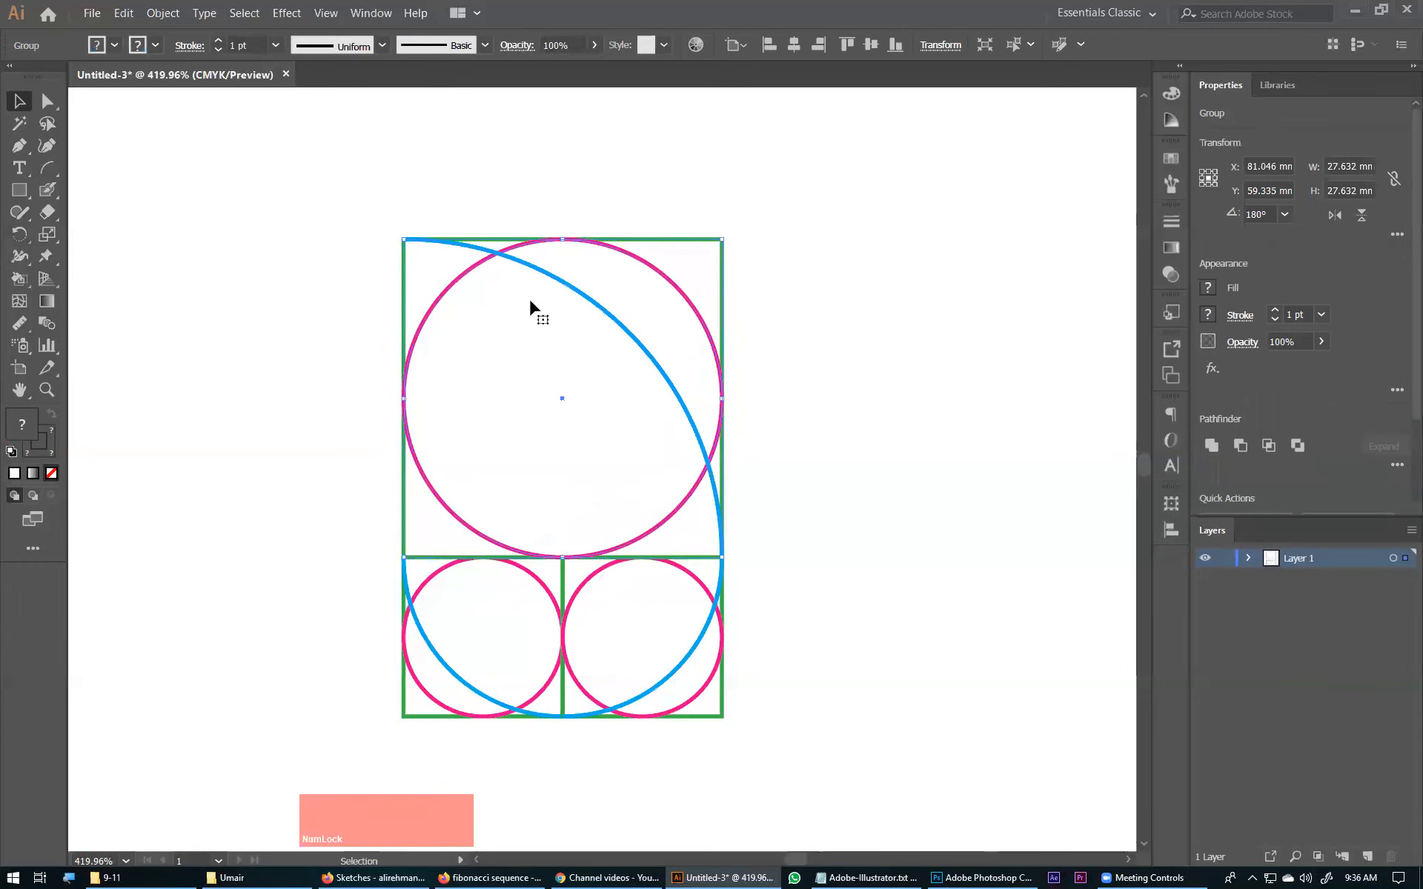
pyautogui.press('ctrl')
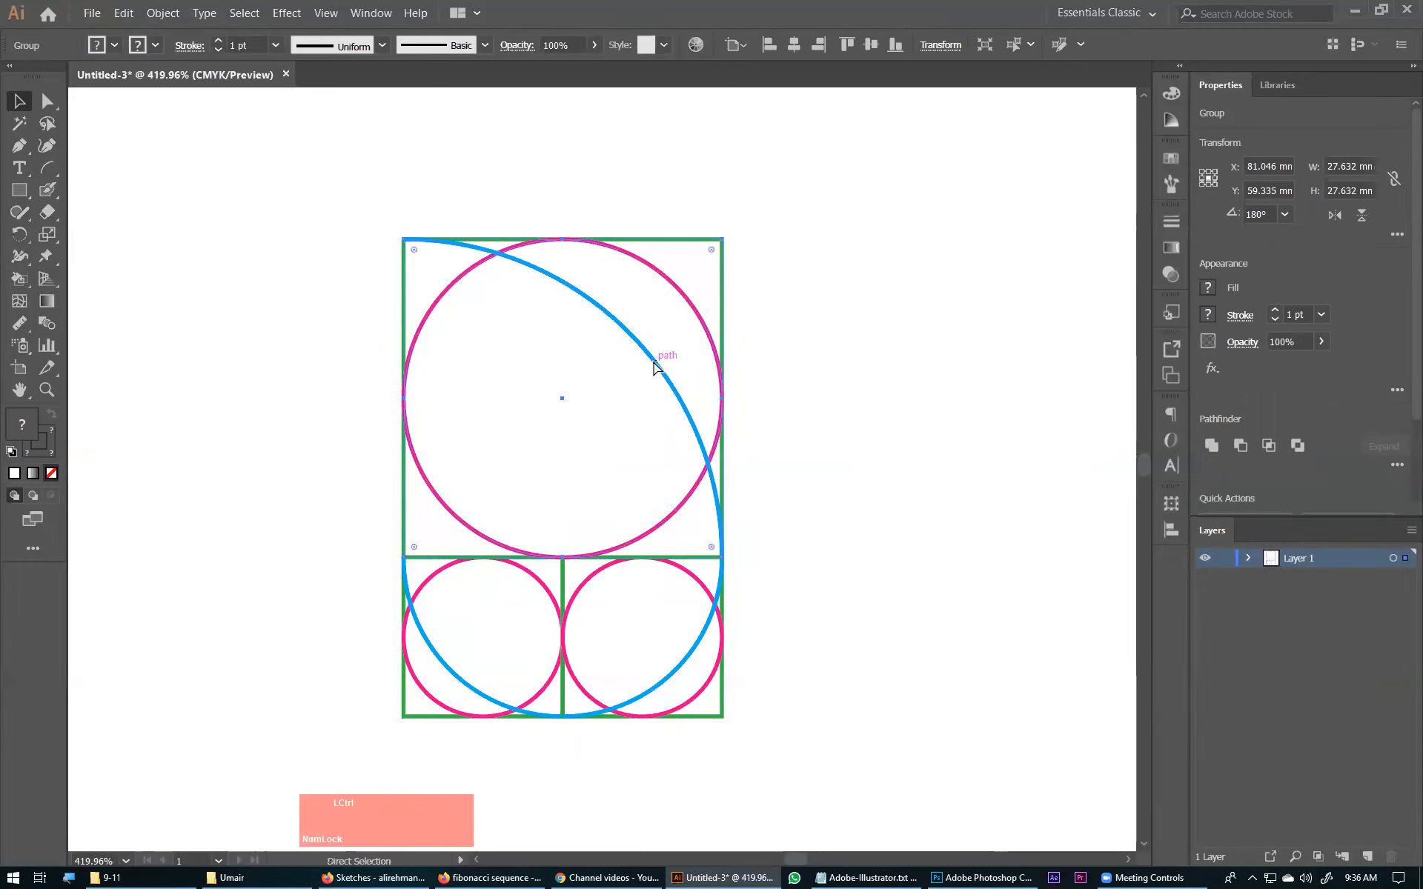
# Select all three groups and move the whole figure to the right to make room on its left side.
pyautogui.hotkey('ctrl', '-')
pyautogui.hotkey('ctrl', '-')
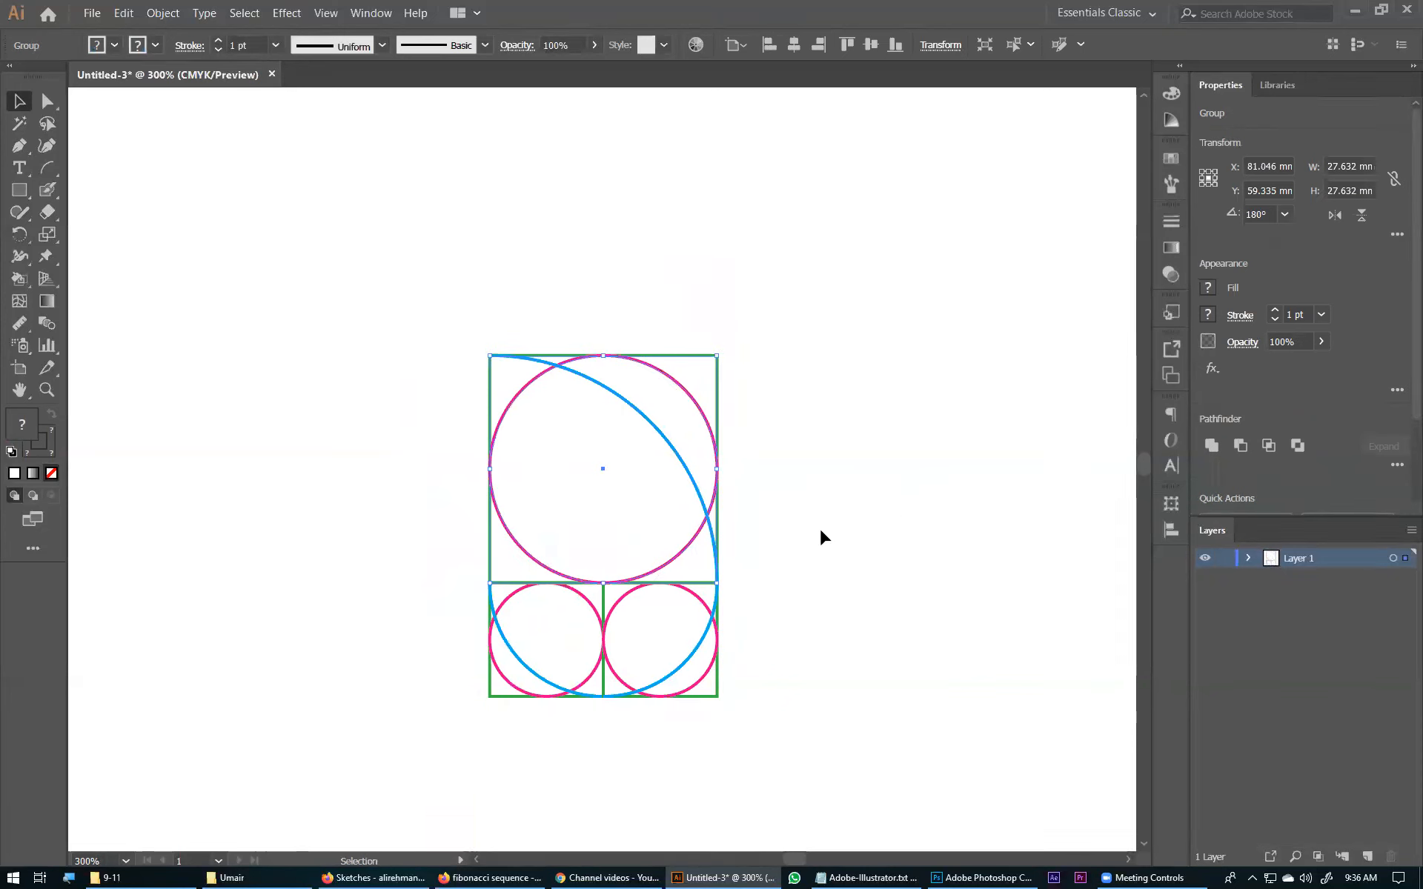
pyautogui.moveTo(813, 406); pyautogui.dragTo(430, 710)
pyautogui.moveTo(585, 642); pyautogui.dragTo(747, 577)
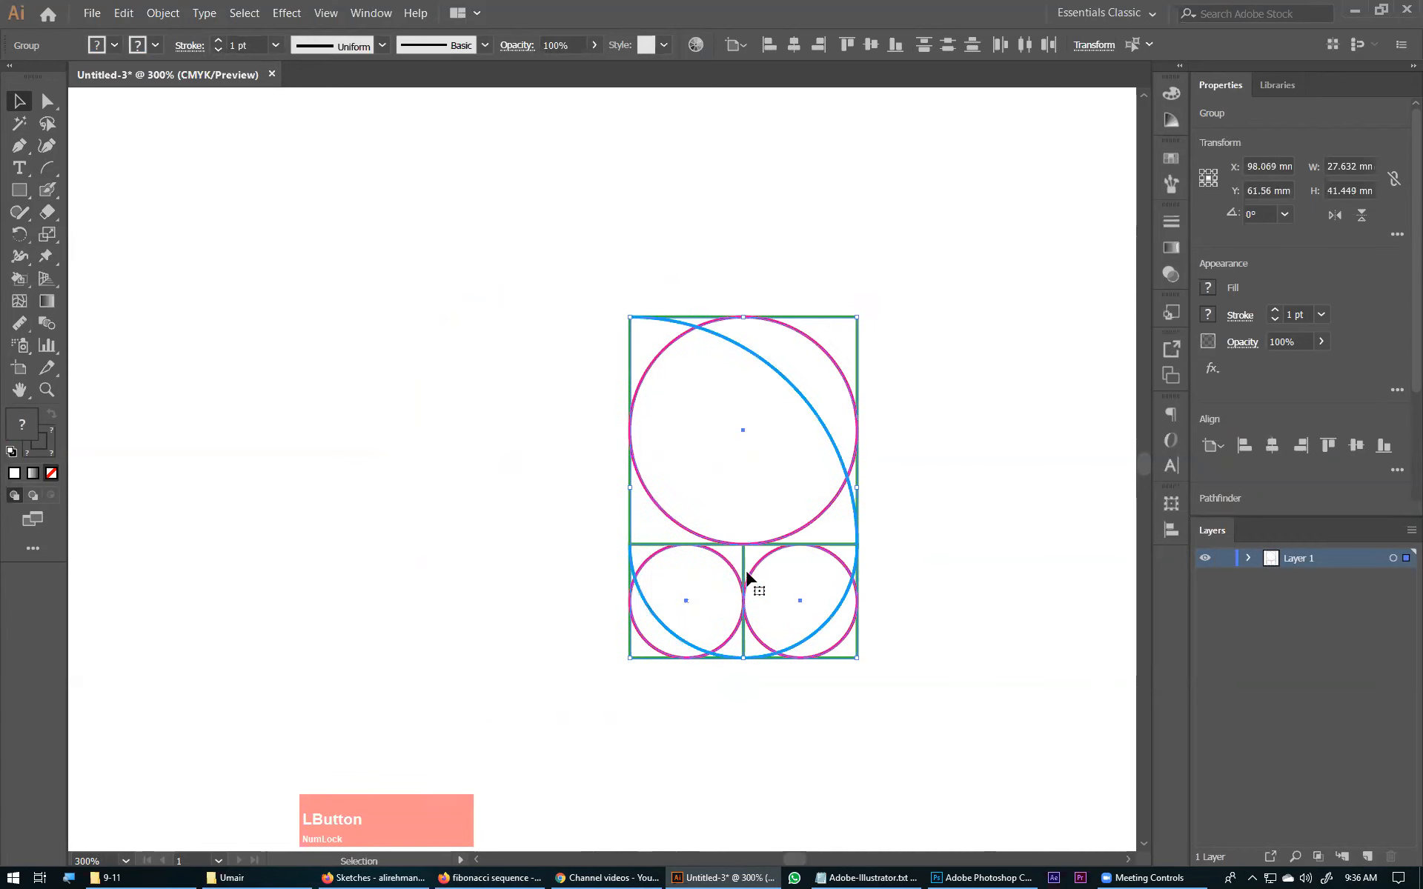
# Add a copy of the large group on the figure's left side, scaled to about 41.3 mm square and rotated to 270° to extend the spiral.
pyautogui.click(802, 473)
pyautogui.moveTo(750, 481); pyautogui.dragTo(522, 491)
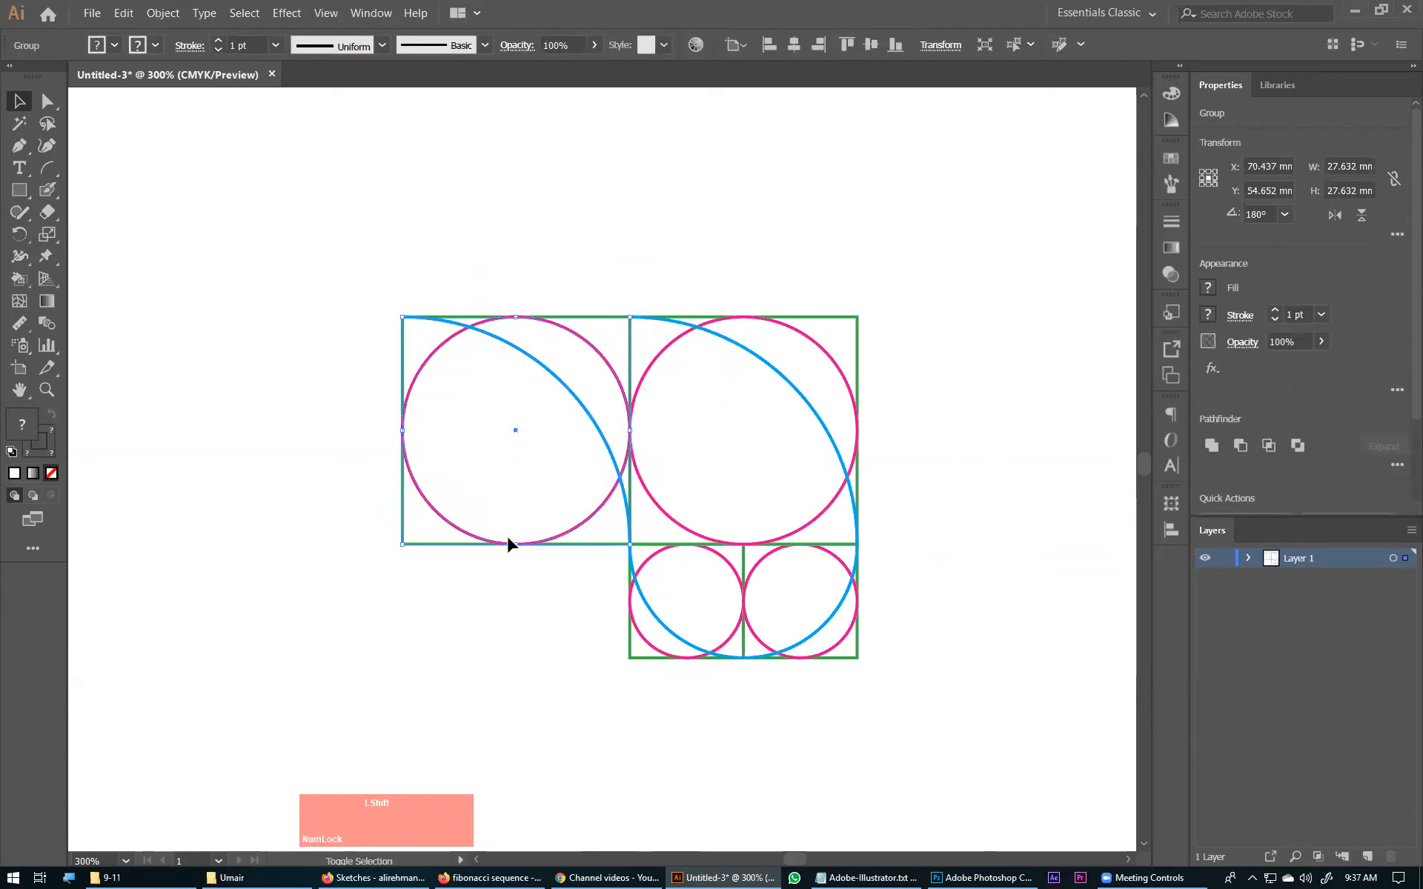
pyautogui.moveTo(632, 548); pyautogui.dragTo(762, 657)
pyautogui.moveTo(680, 556); pyautogui.dragTo(568, 555)
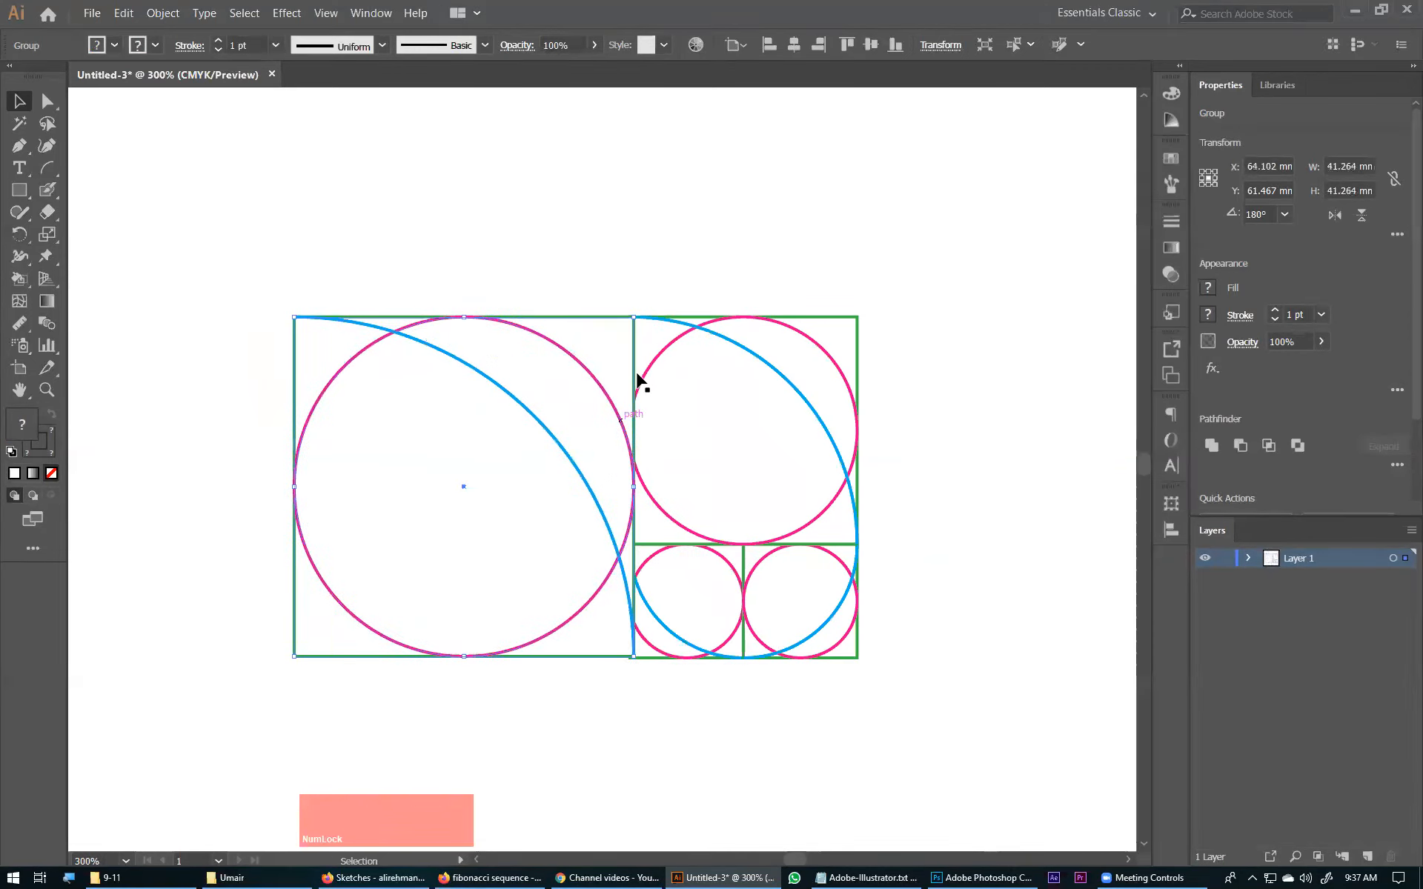
pyautogui.moveTo(636, 310); pyautogui.dragTo(337, 360)
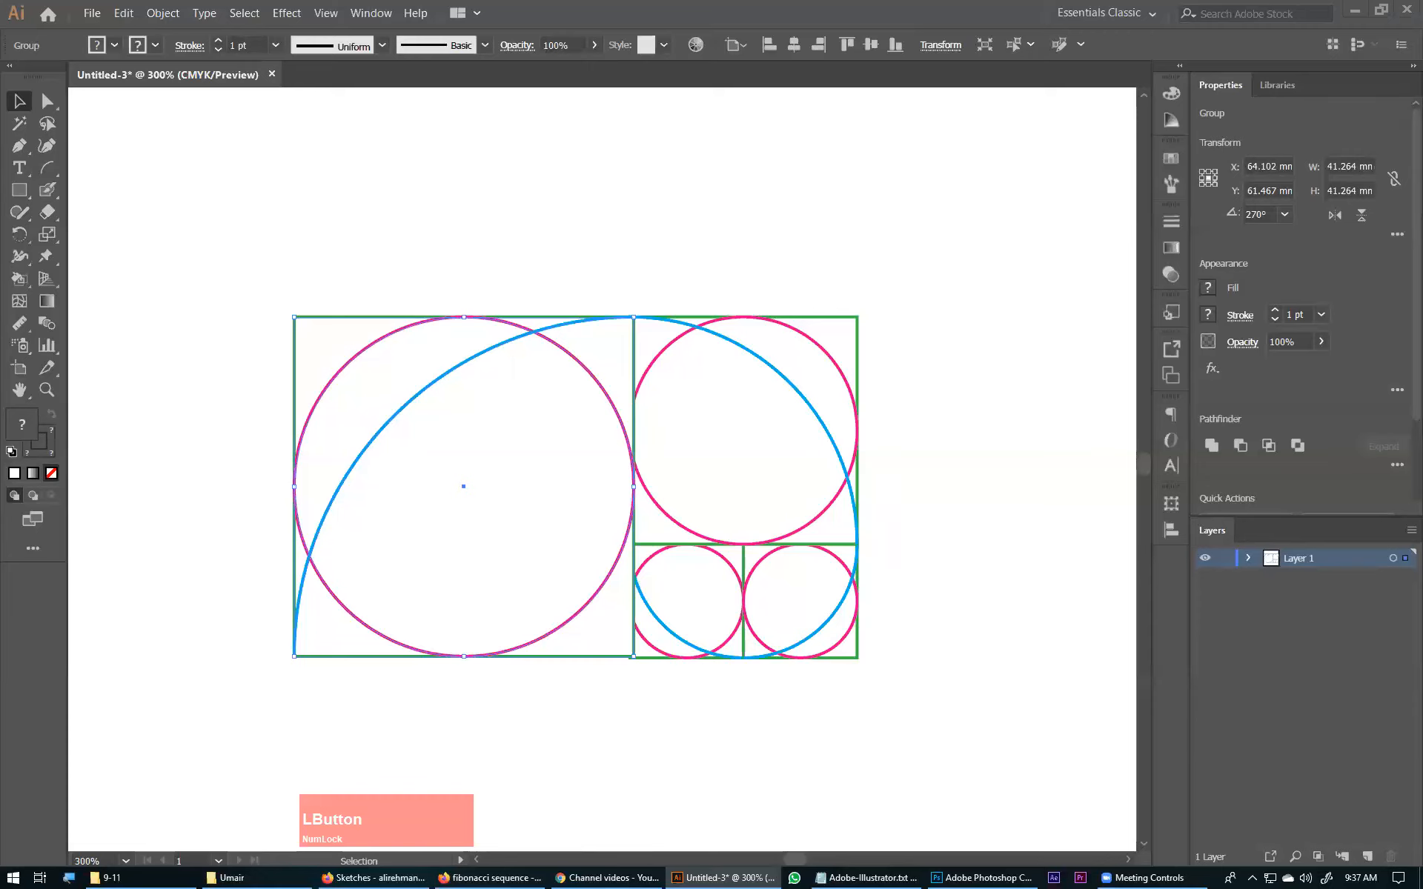
# Capture the screen with the spiral drawing, paste it into Paint and return to Illustrator.
pyautogui.press('Print')
pyautogui.click(11, 876)
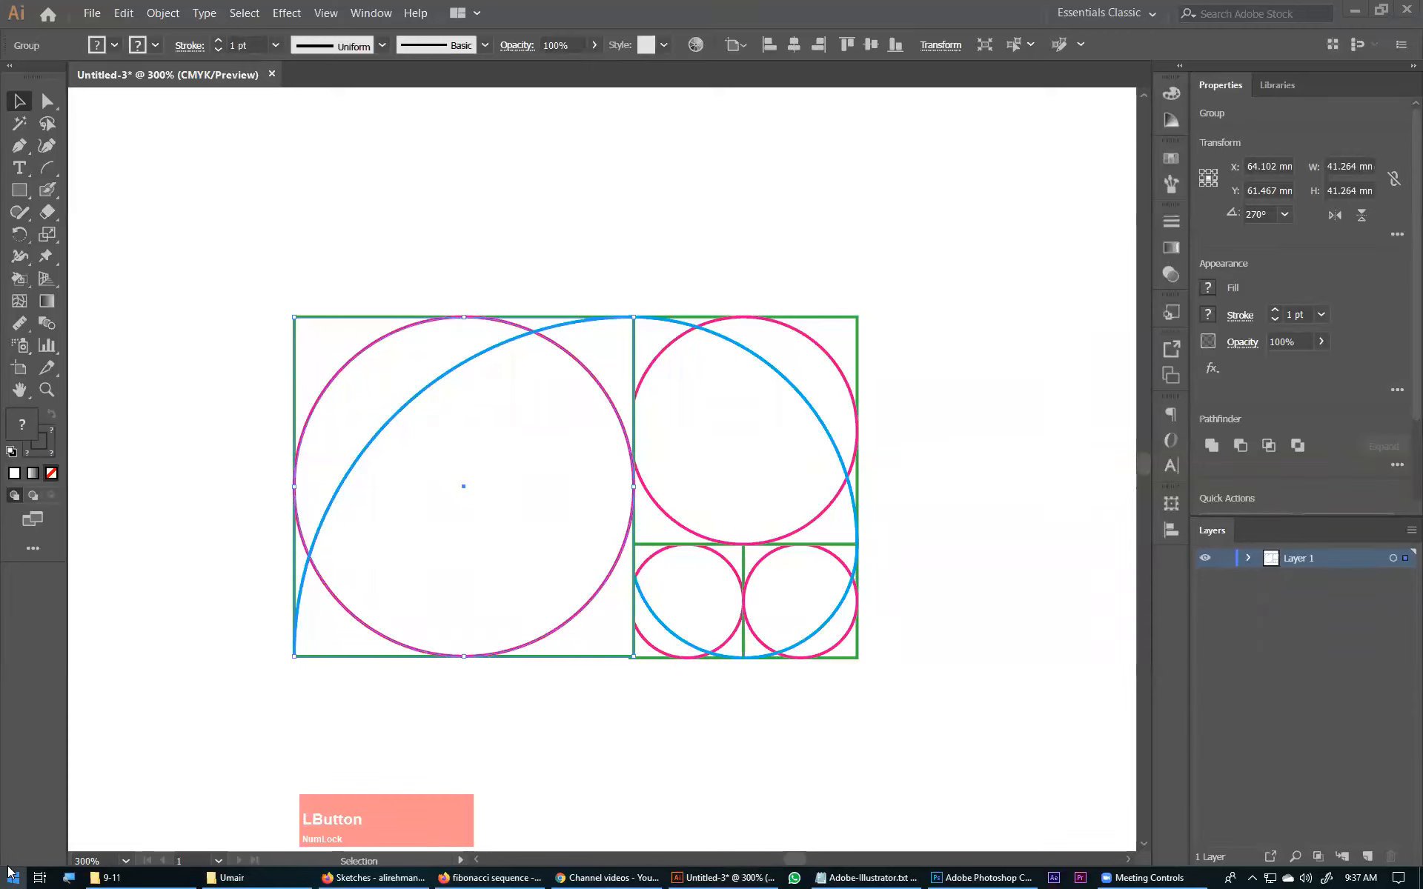
pyautogui.write('paint')
pyautogui.press('Return')
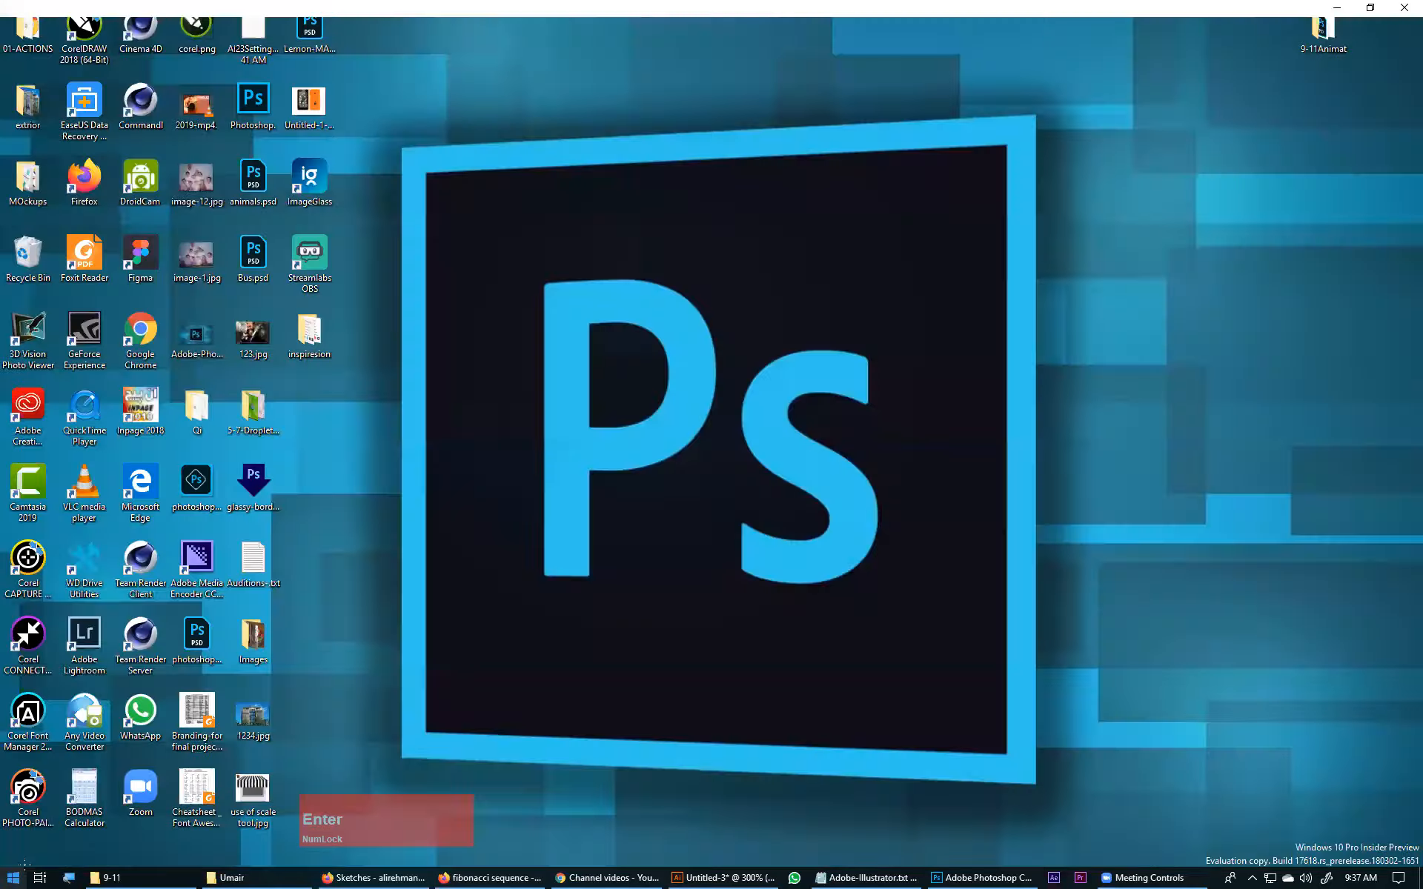
pyautogui.click(1099, 44)
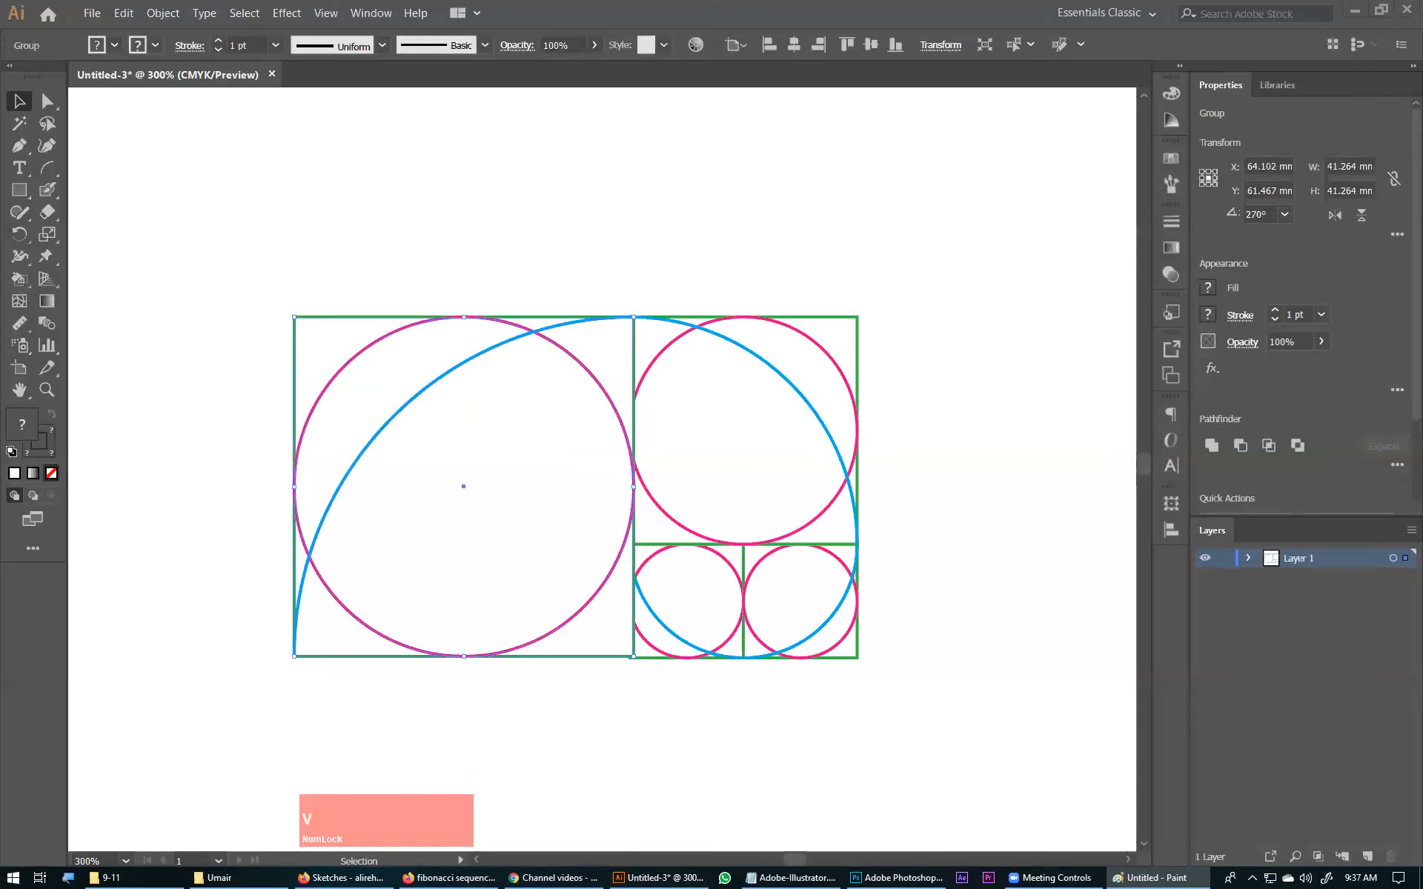
pyautogui.click(461, 721)
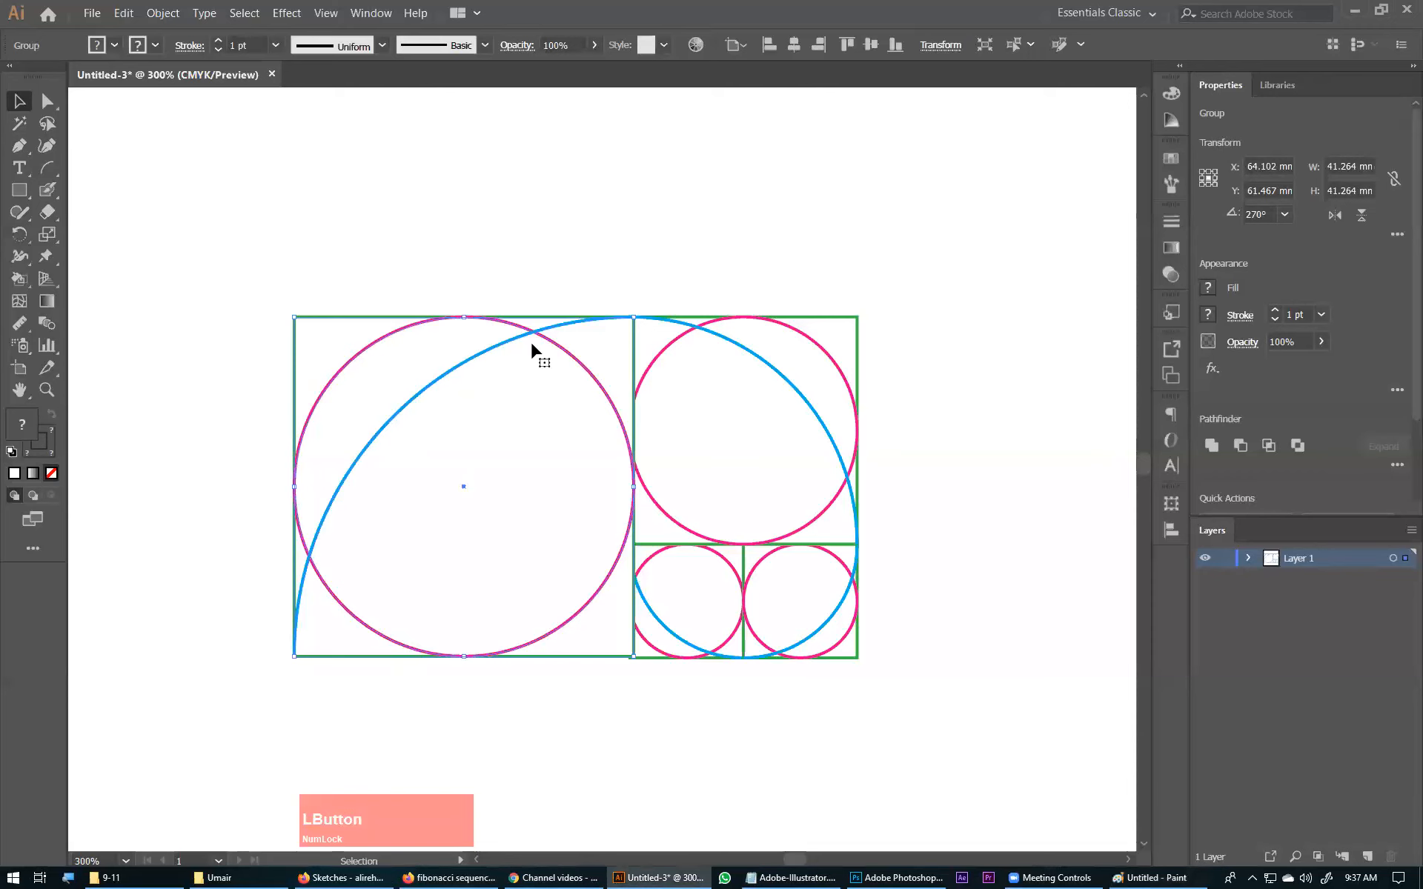
# Switch to Google Images in Firefox, search for "golden ratio" and filter the results by nature.
pyautogui.click(448, 878)
pyautogui.scroll(1, 209, 164)
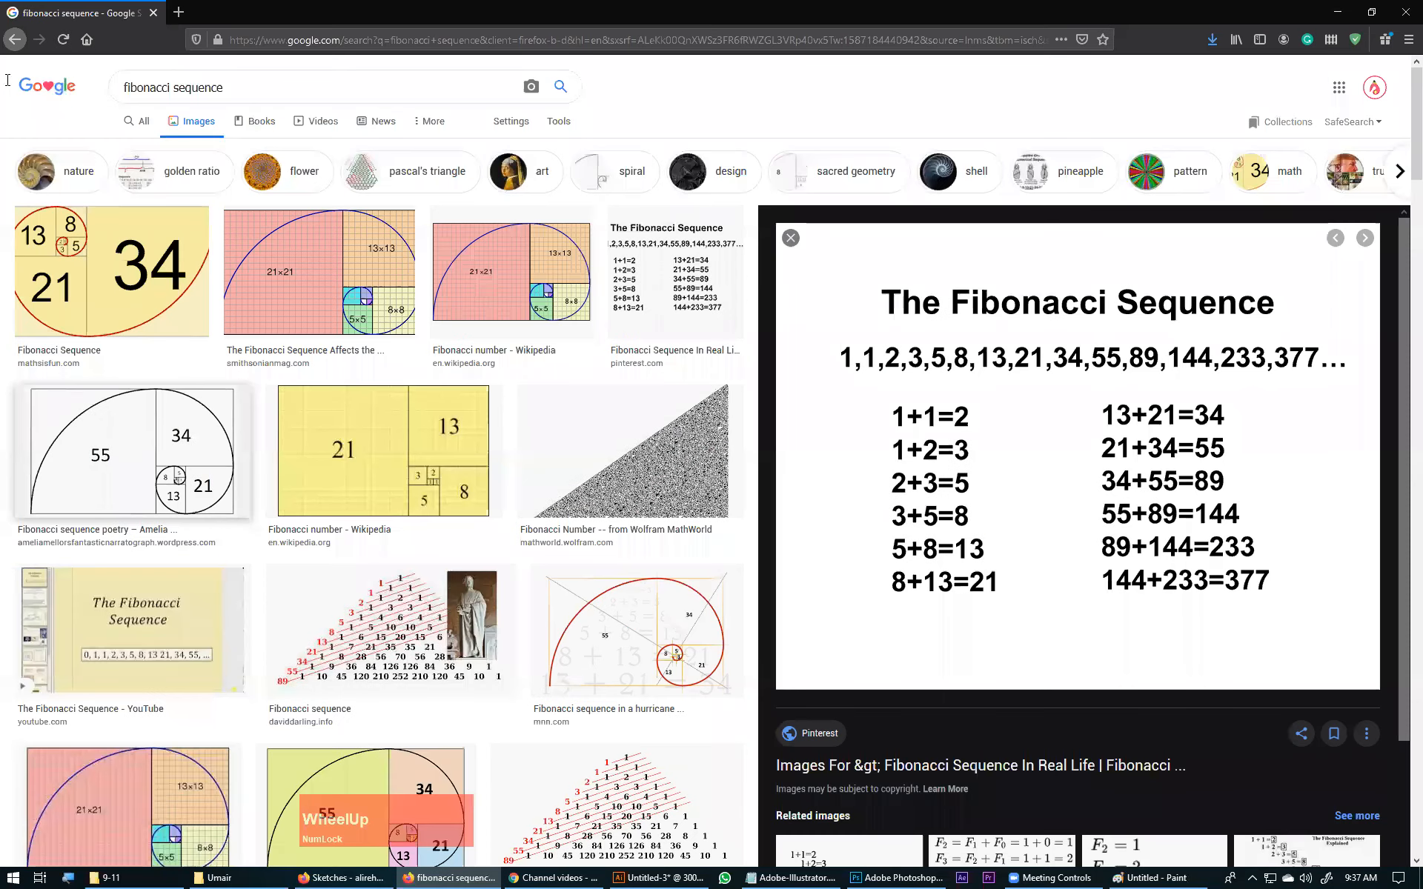
pyautogui.moveTo(226, 88); pyautogui.dragTo(1, 80)
pyautogui.write('golden ')
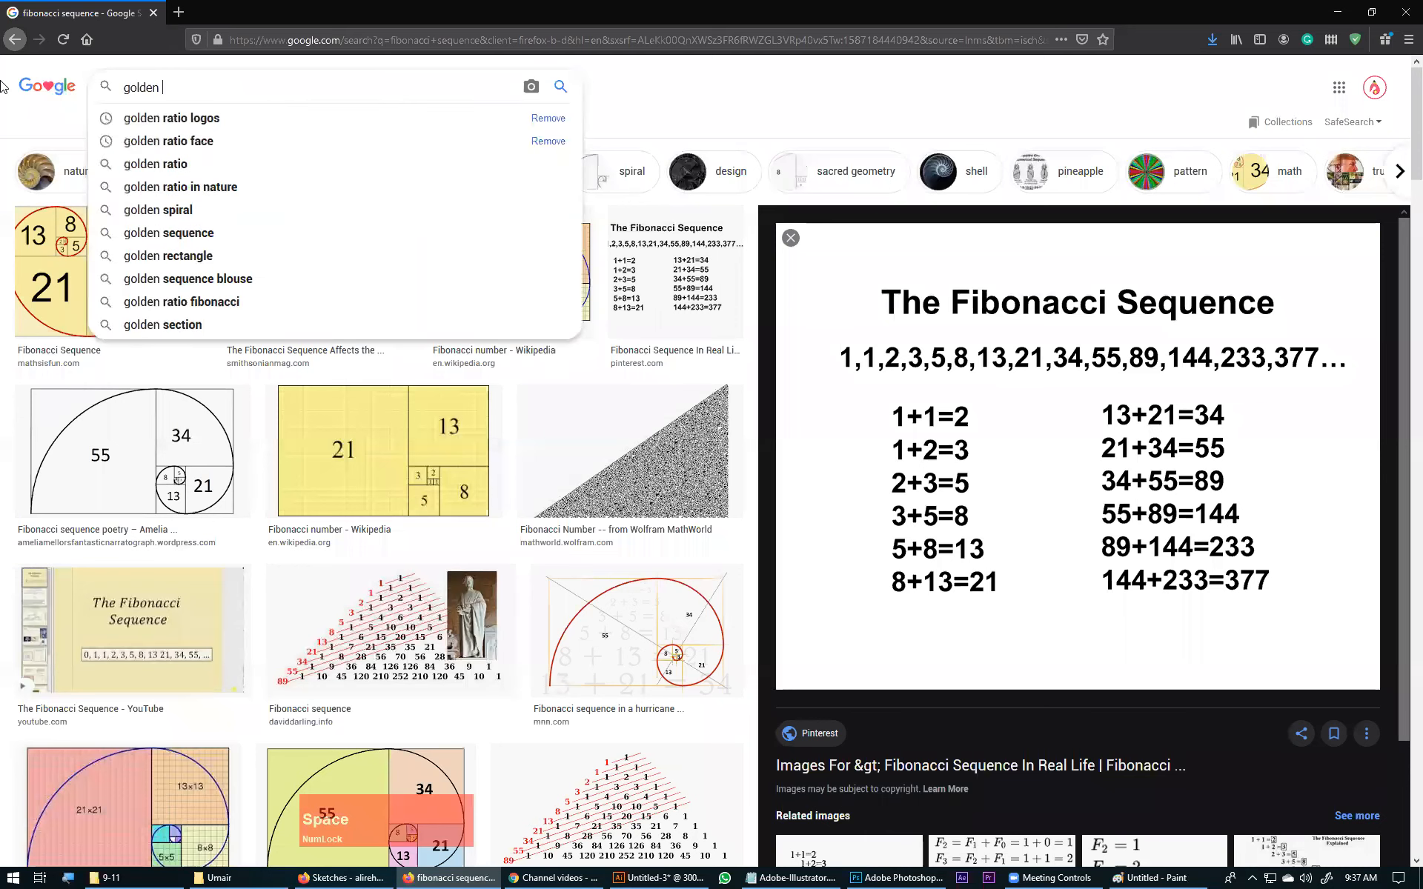
pyautogui.write('ratio')
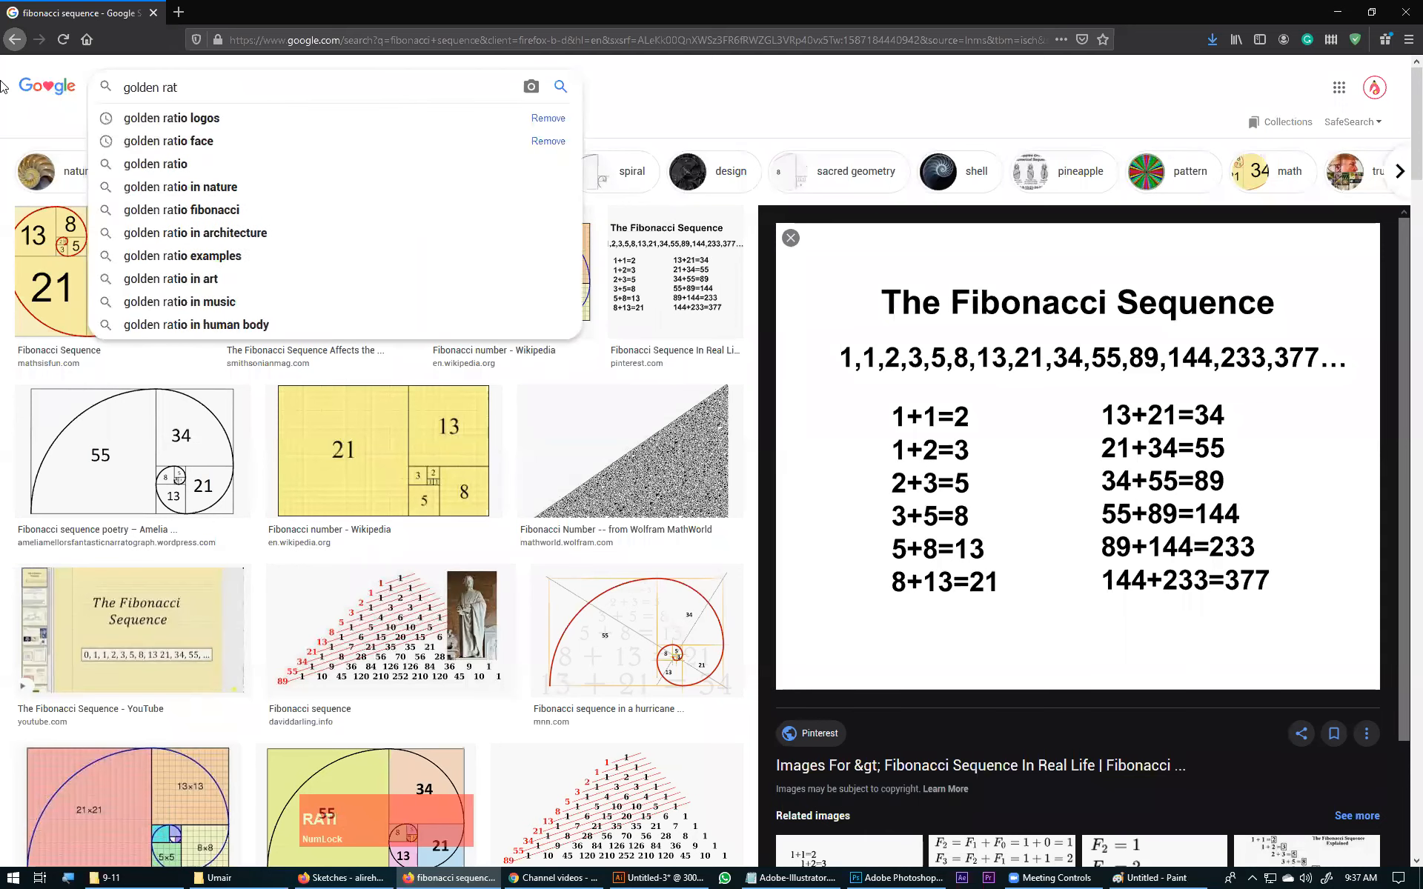
pyautogui.press('Down')
pyautogui.press('Down')
pyautogui.press('Down')
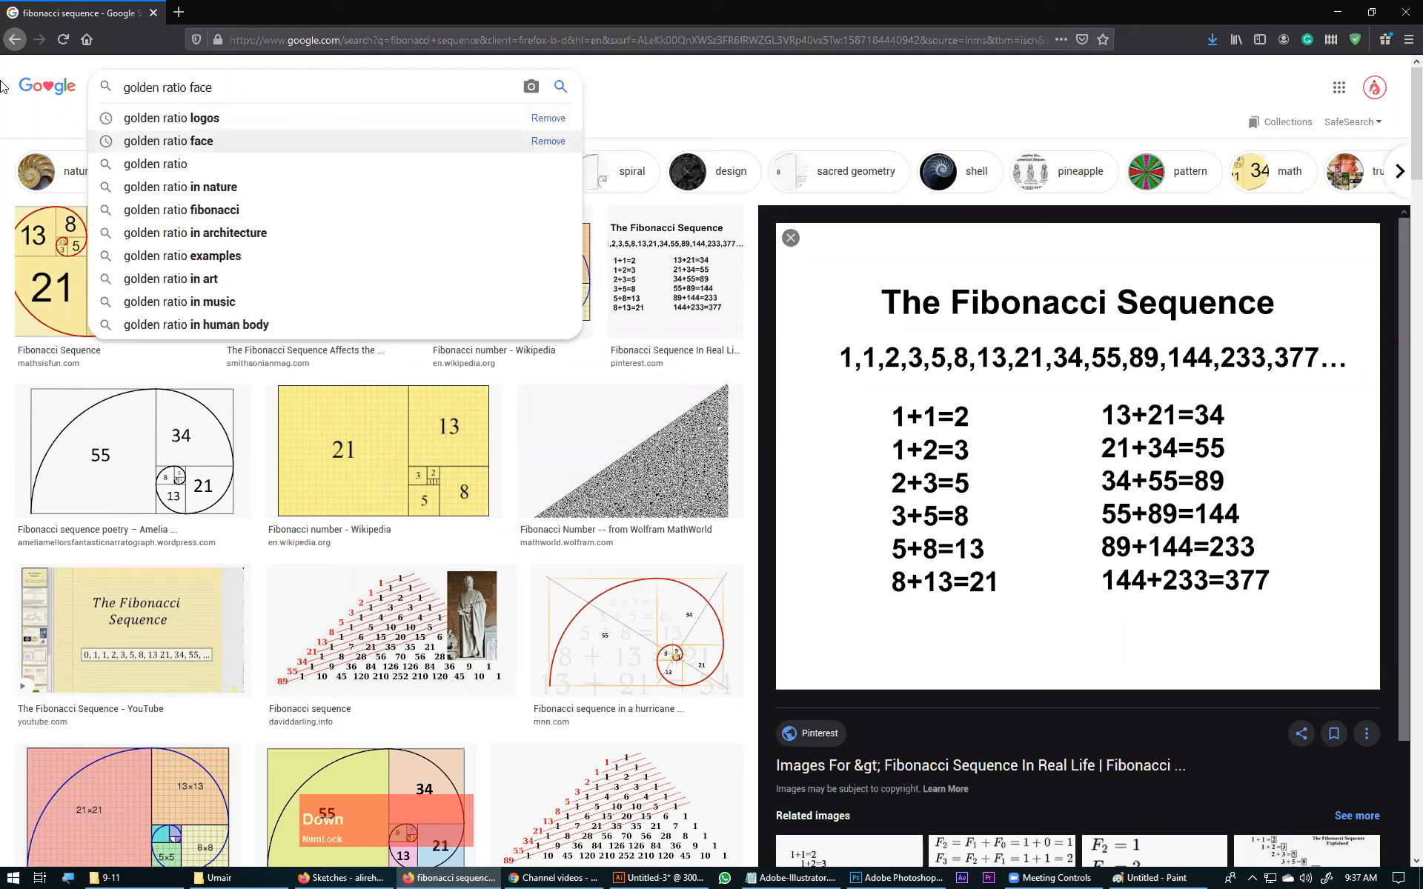
pyautogui.press('Return')
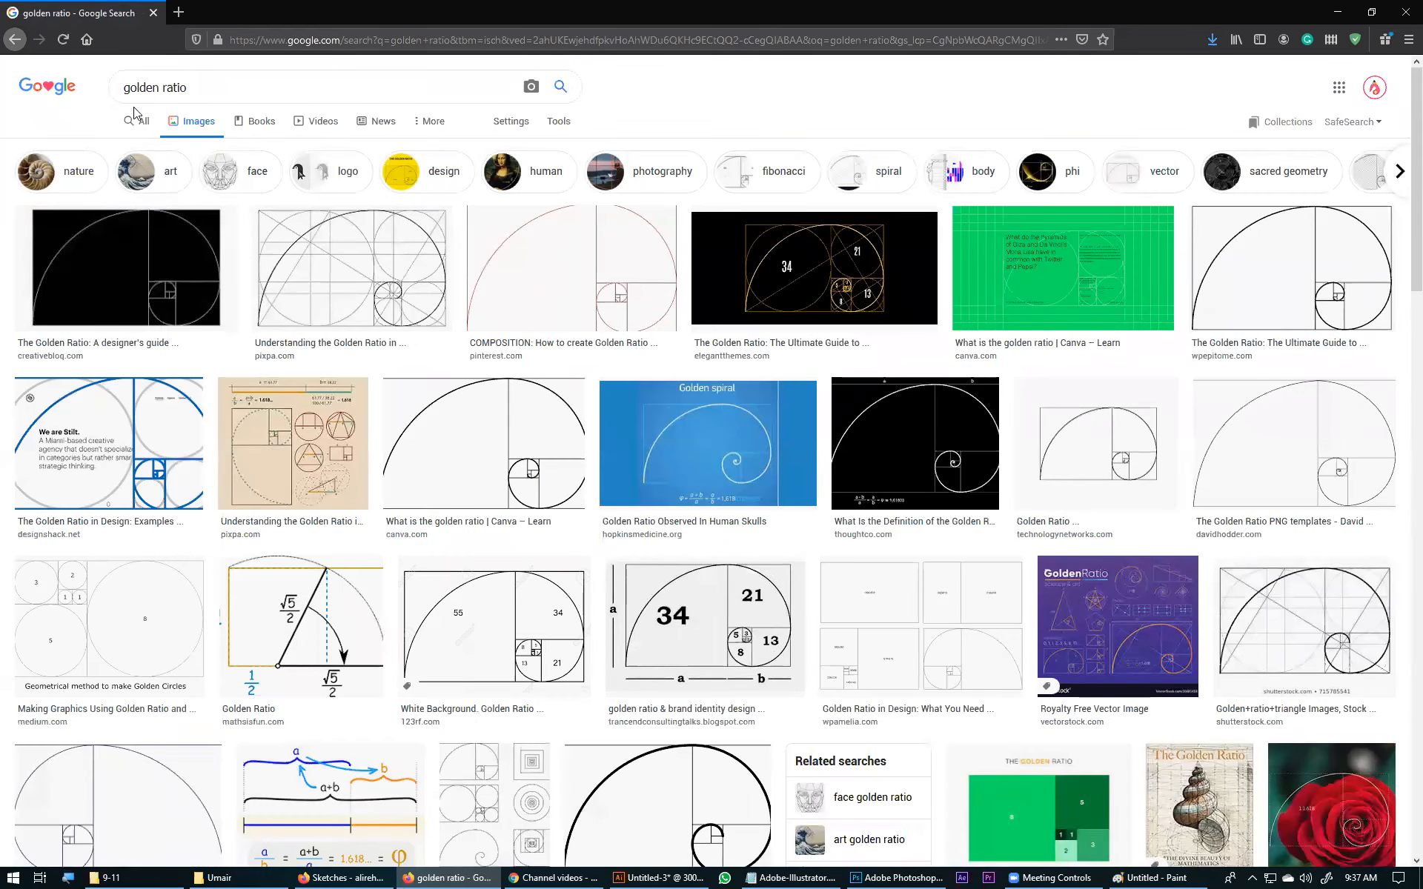
pyautogui.click(74, 188)
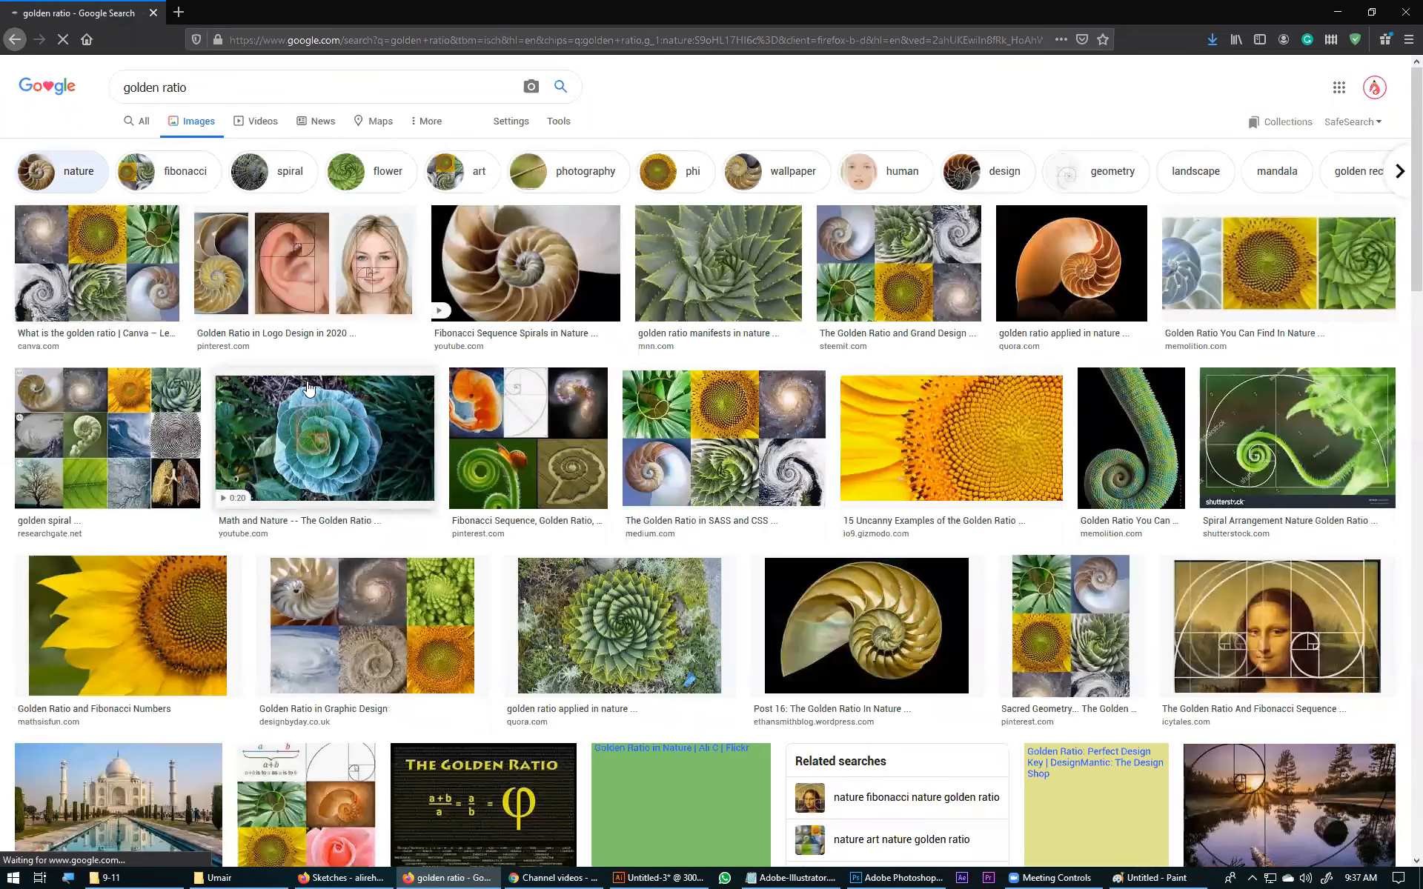
pyautogui.click(940, 141)
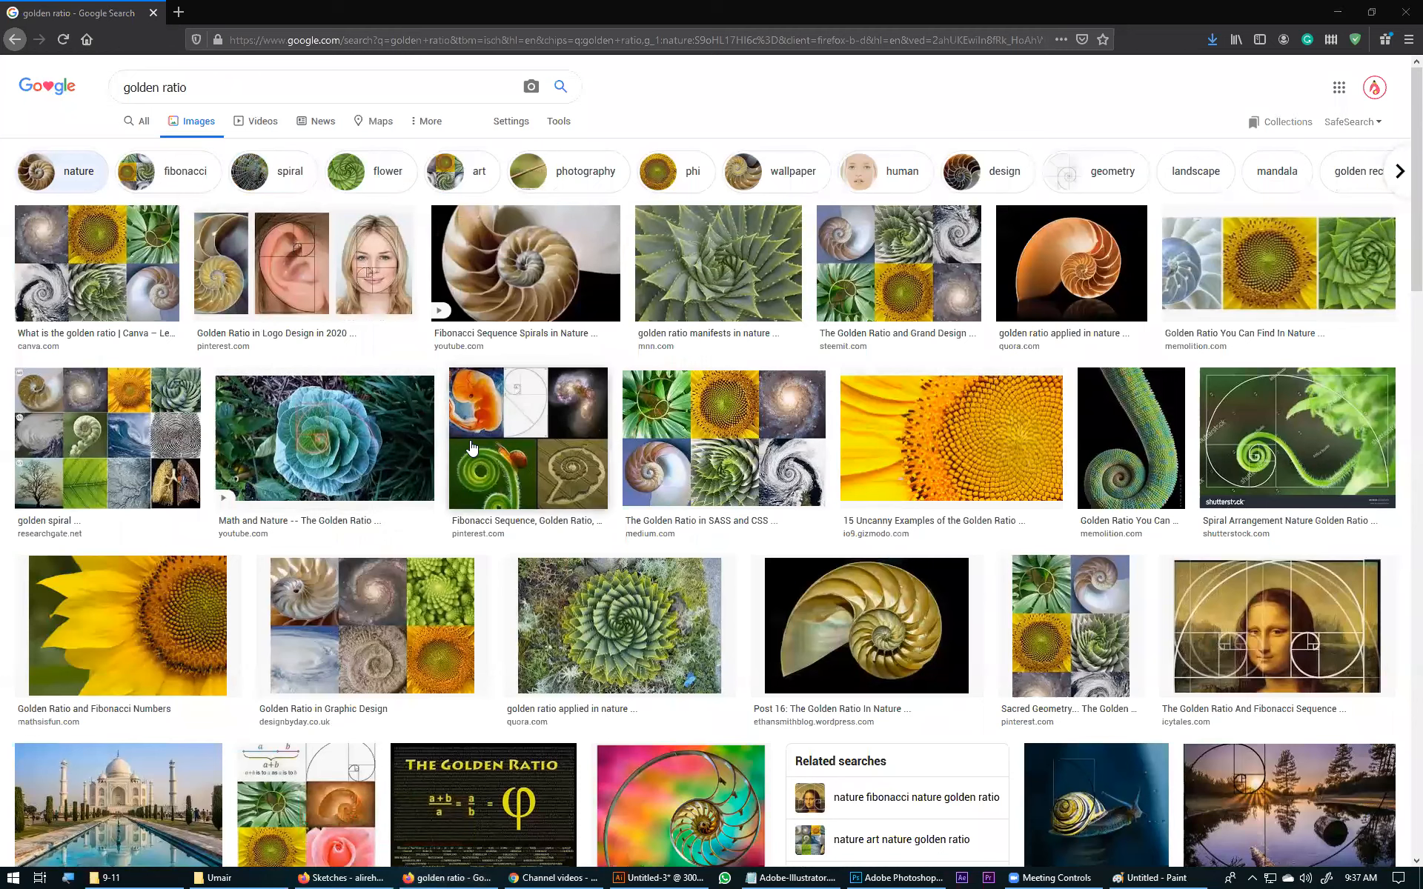
# Look through the golden ratio image results filtered by nature for spiral examples.
pyautogui.scroll(-1, 454, 517)
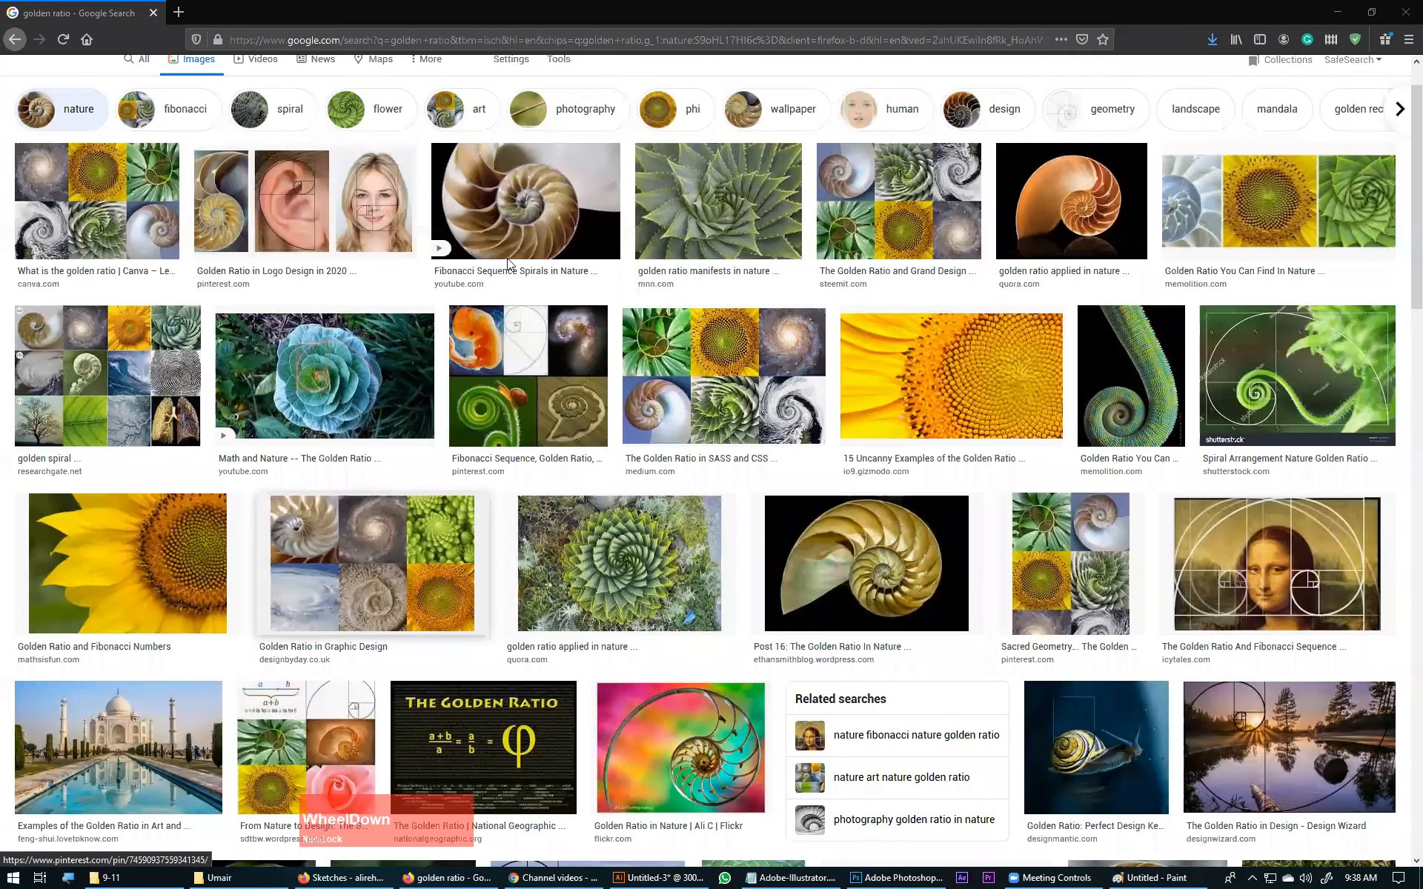
pyautogui.scroll(-10, 547, 246)
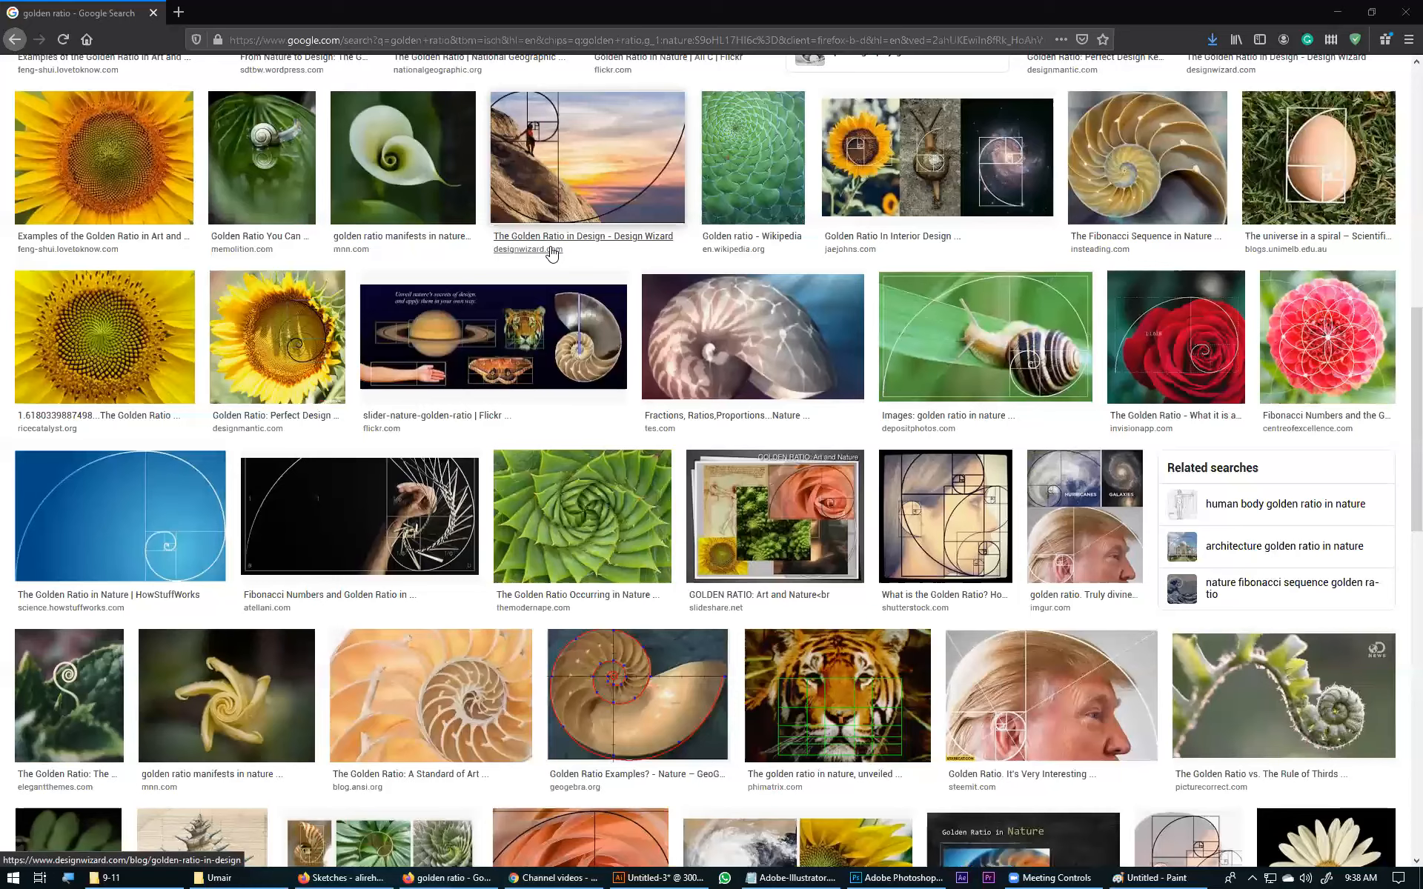
pyautogui.scroll(2, 415, 474)
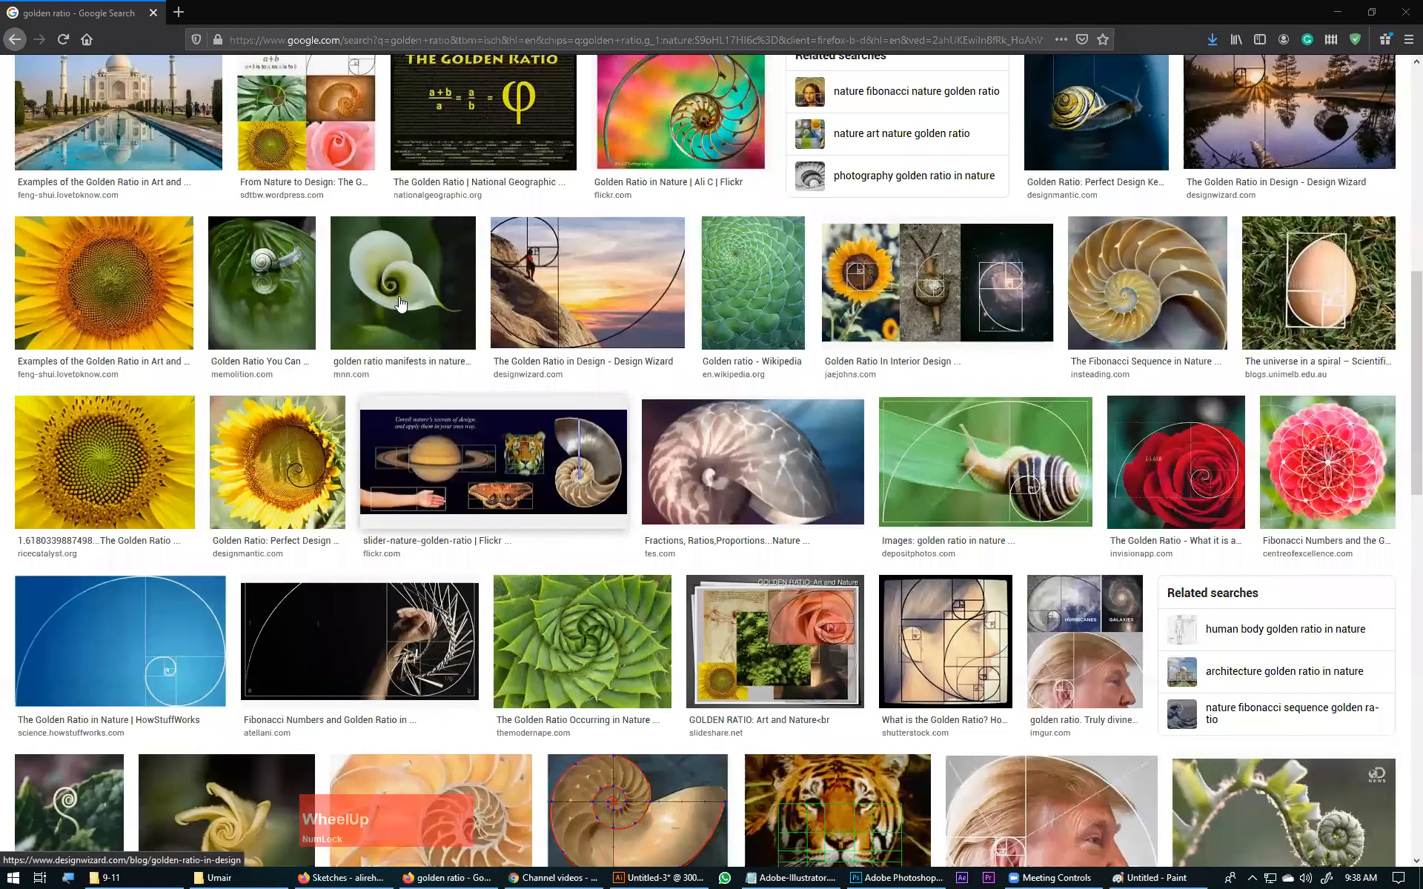
pyautogui.scroll(8, 115, 67)
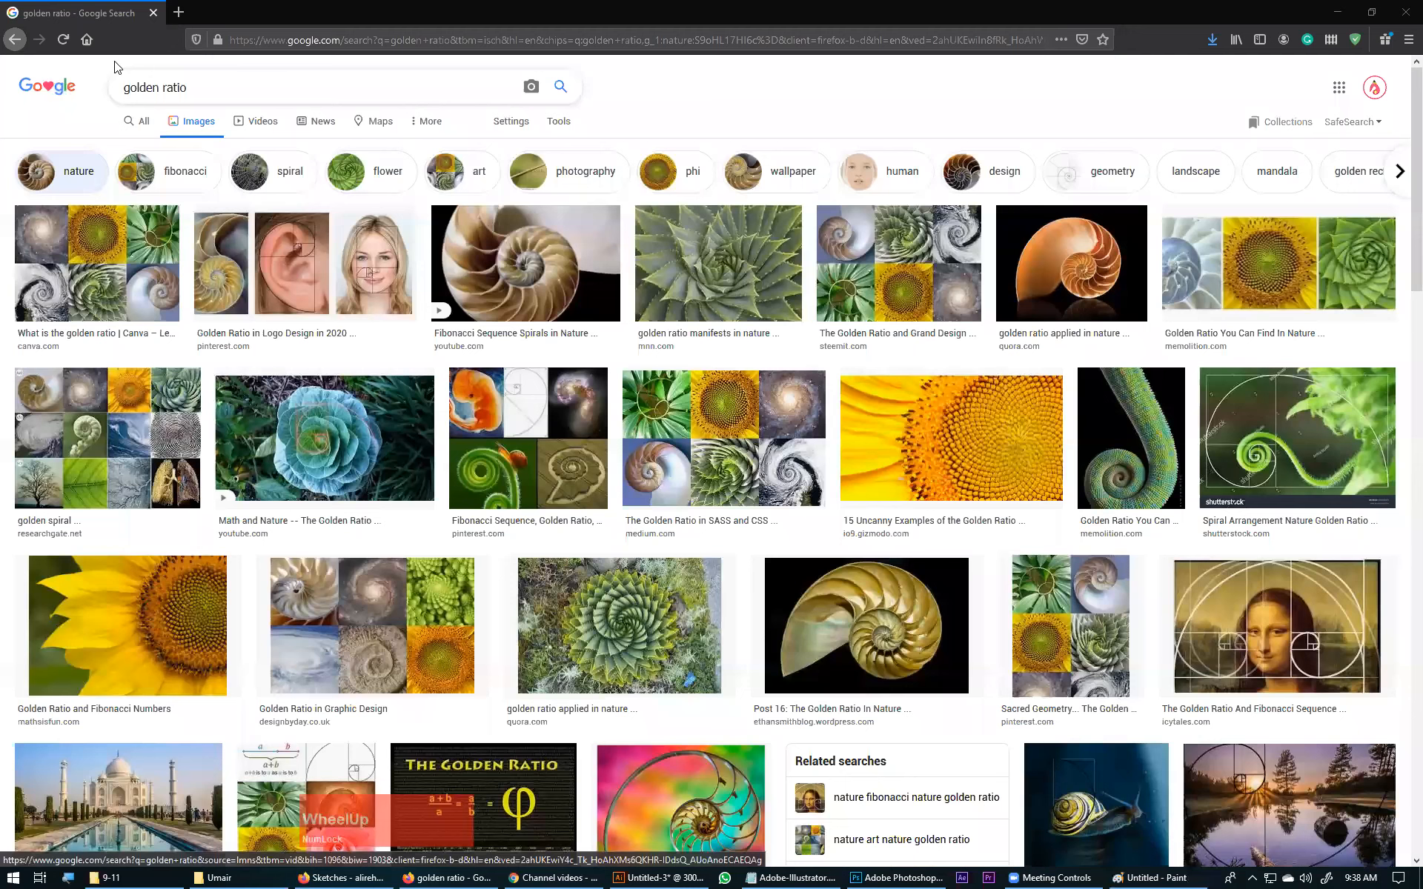
# Search Google Images for "golden ratio logo" and glance at the Class 24 notes in Notepad before returning to the results.
pyautogui.tripleClick(204, 82)
pyautogui.click(207, 89)
pyautogui.write('logo')
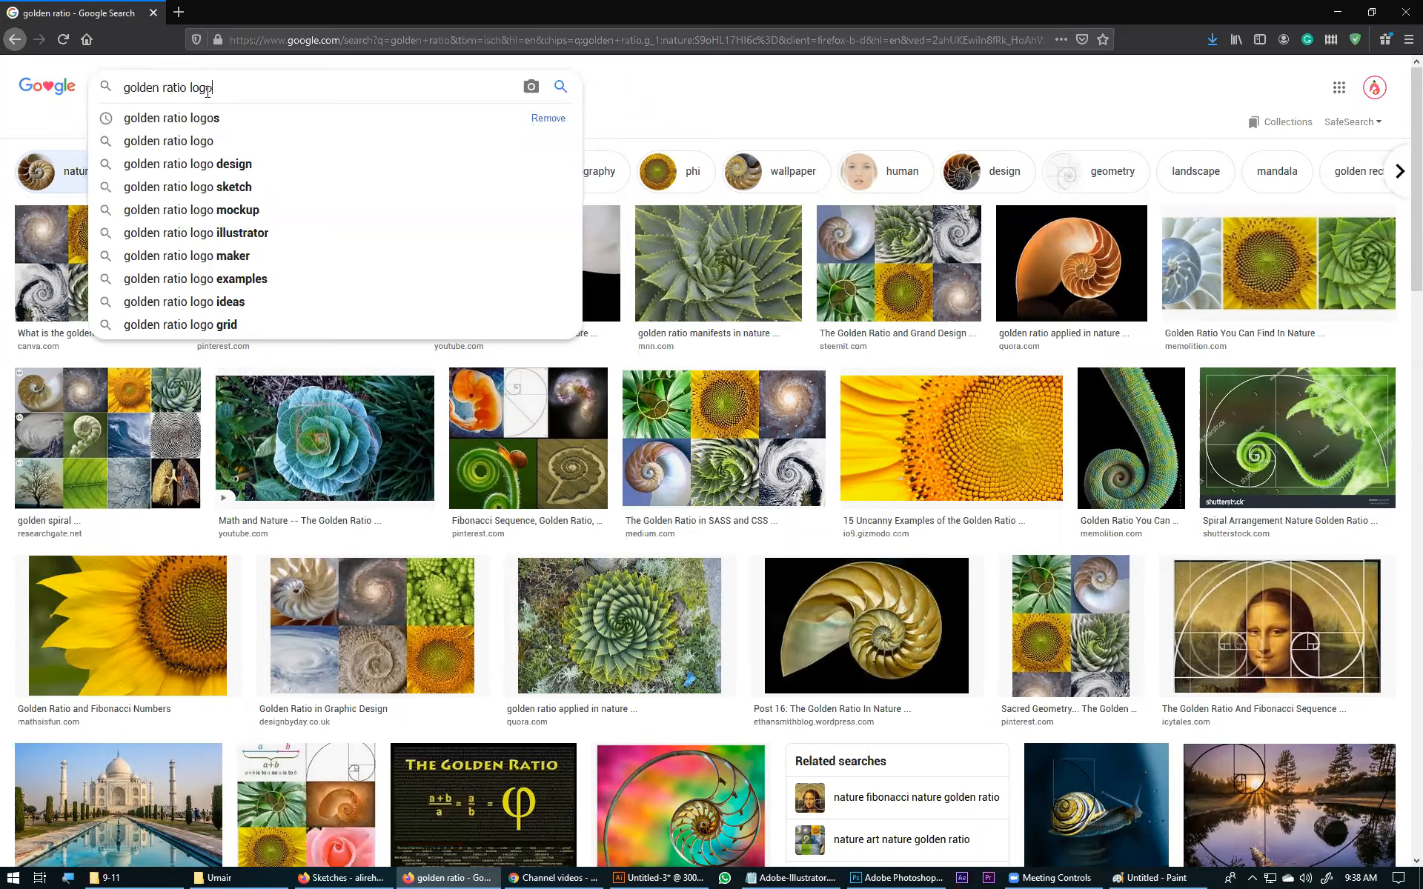
pyautogui.press('Return')
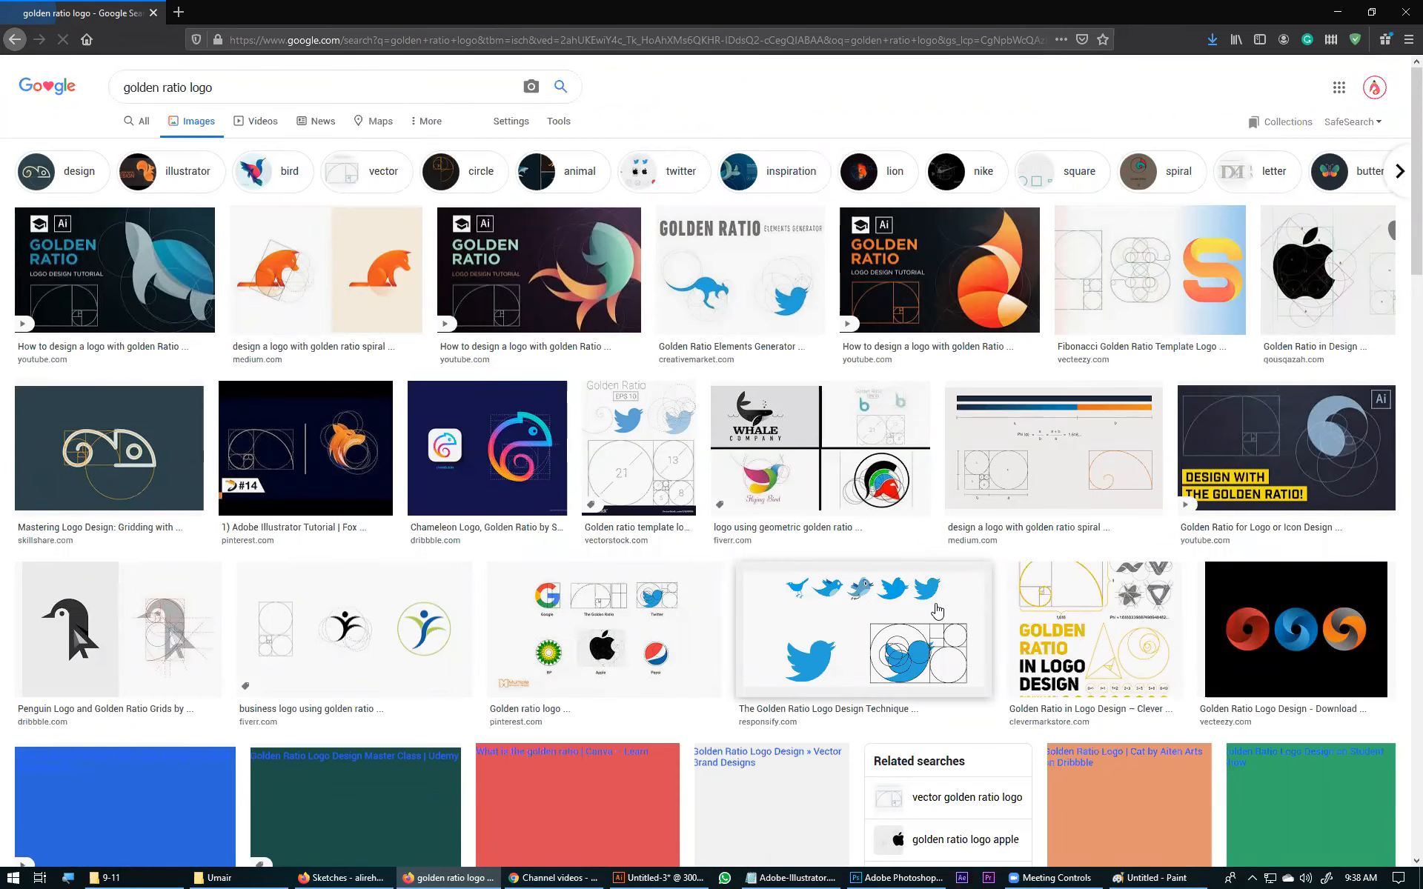
pyautogui.click(921, 121)
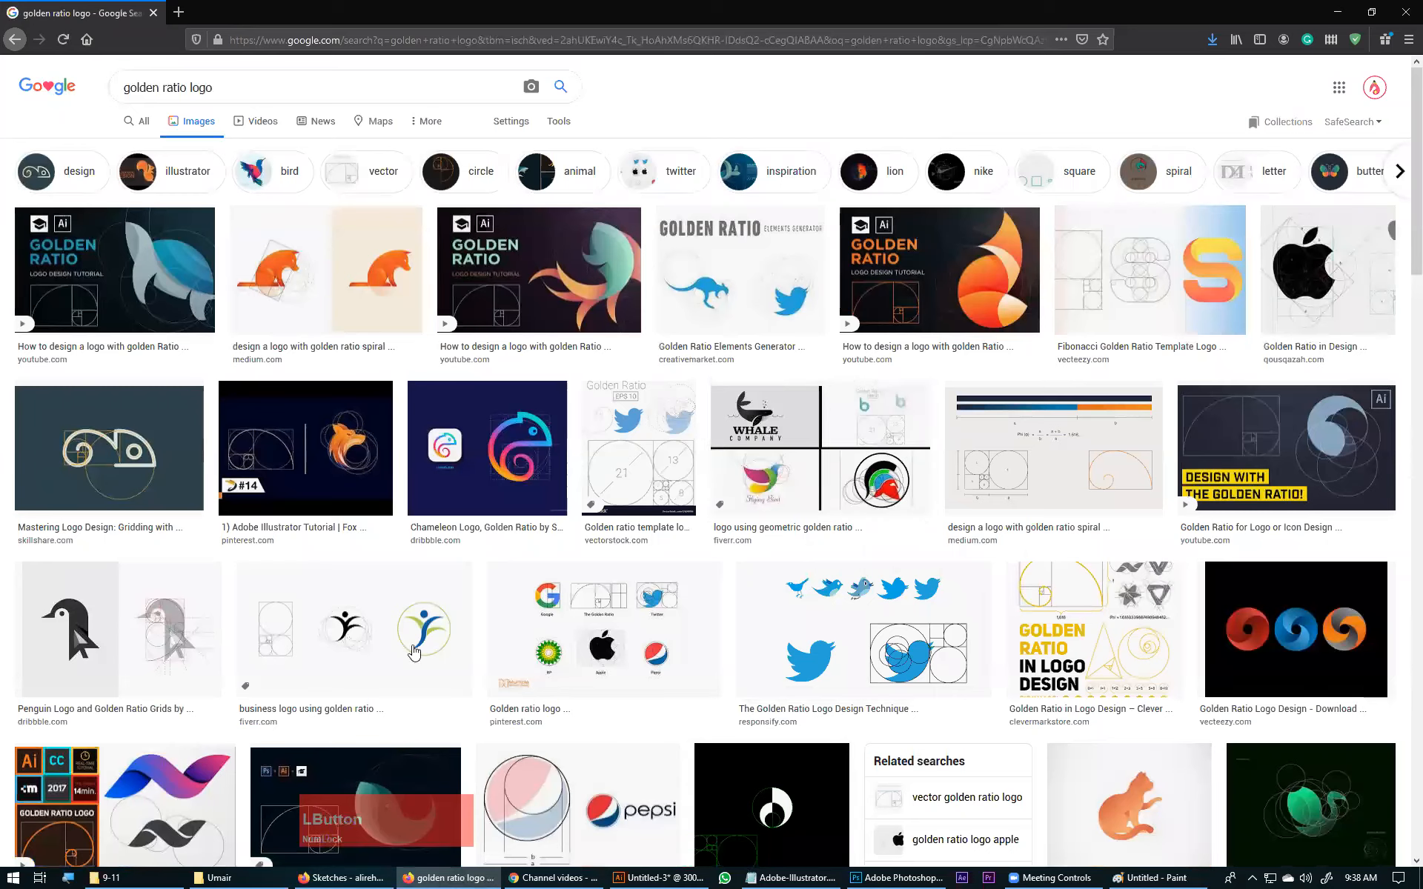
pyautogui.click(791, 877)
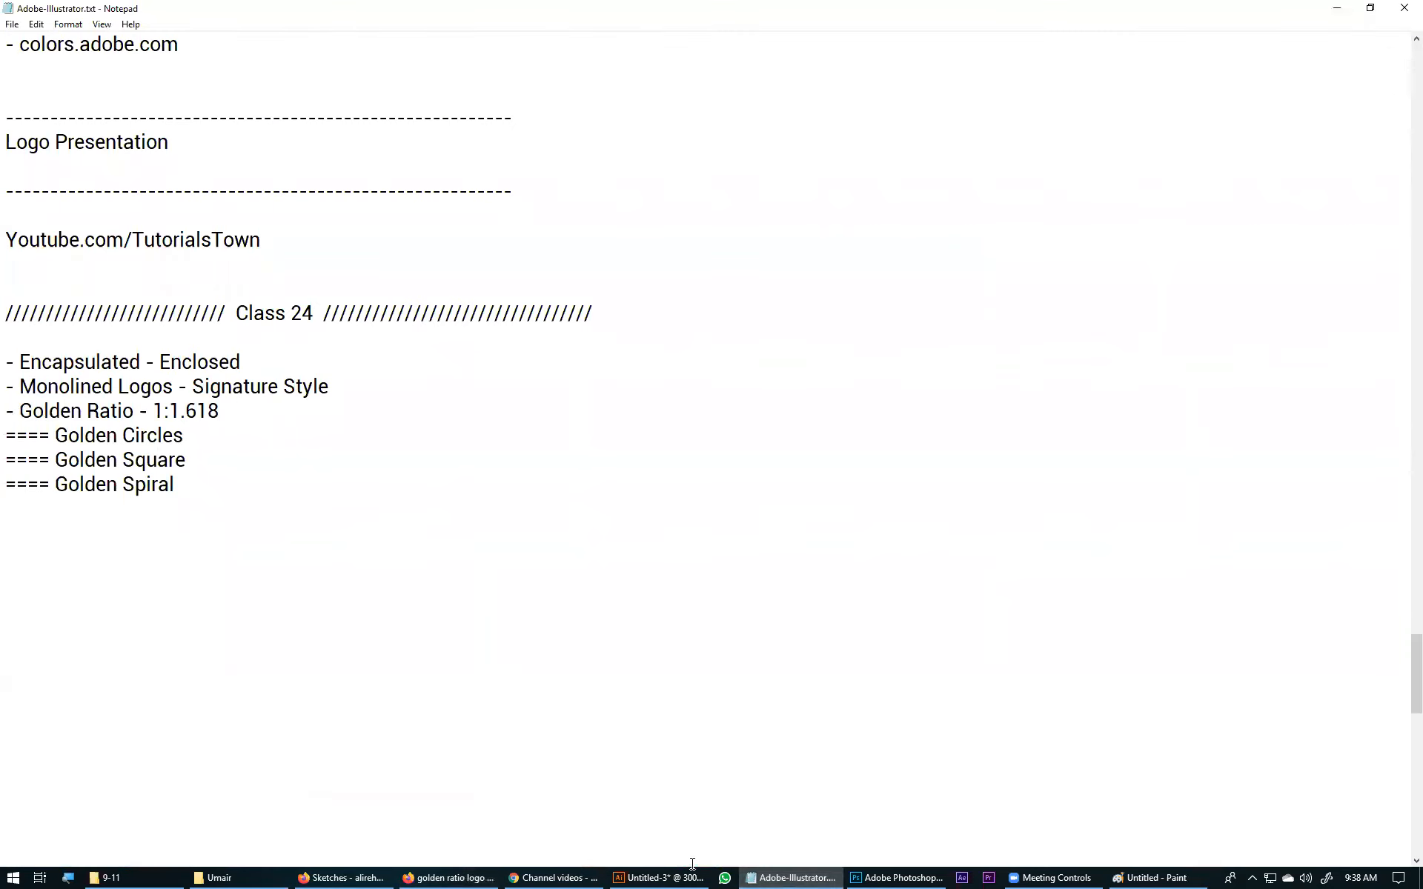
pyautogui.click(446, 878)
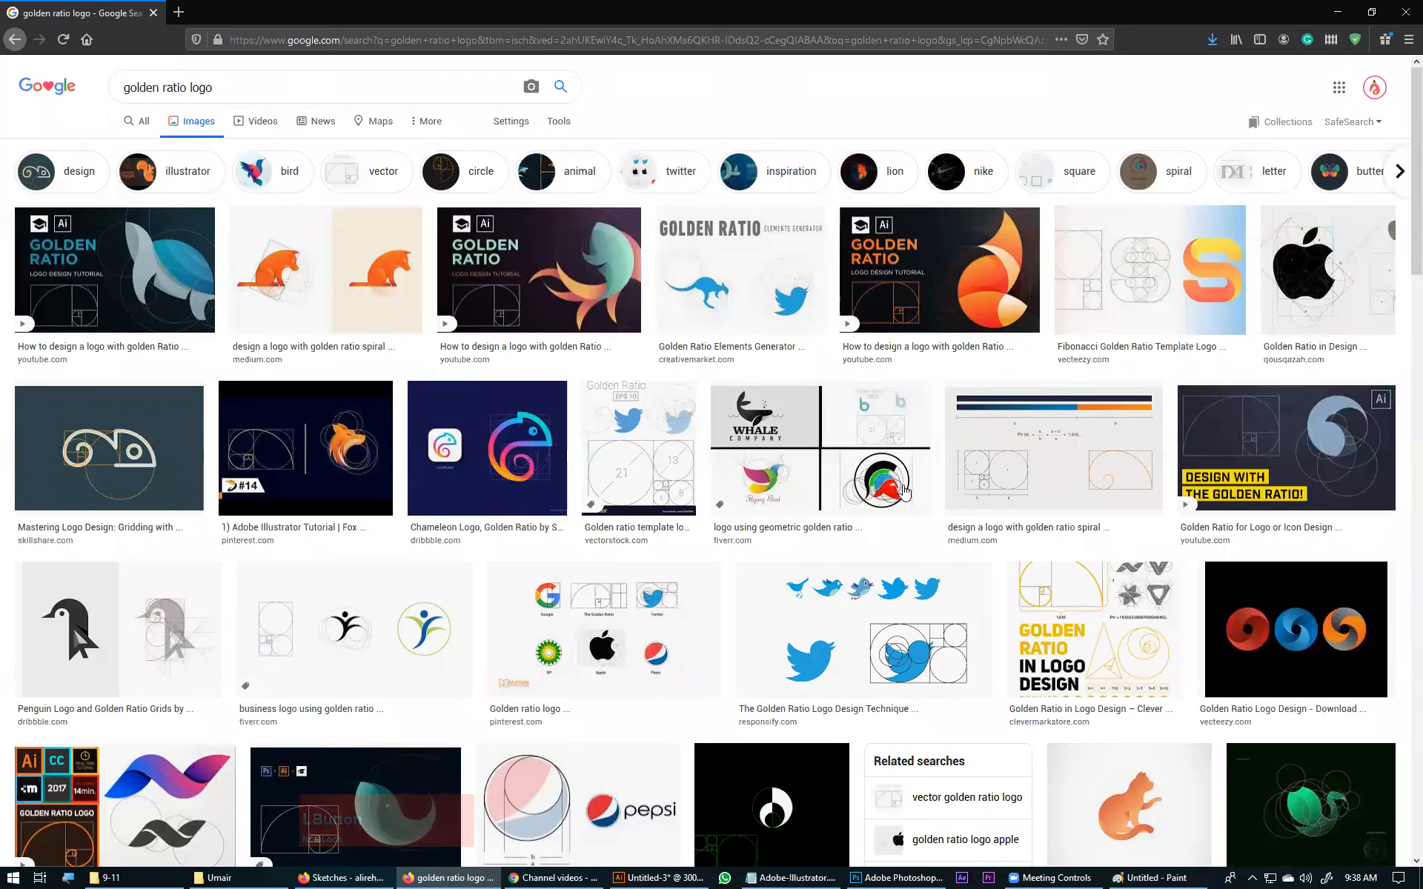
# Open the Apple golden ratio image and examine it and three related brand logo images with Magnifier at 200%.
pyautogui.click(1285, 297)
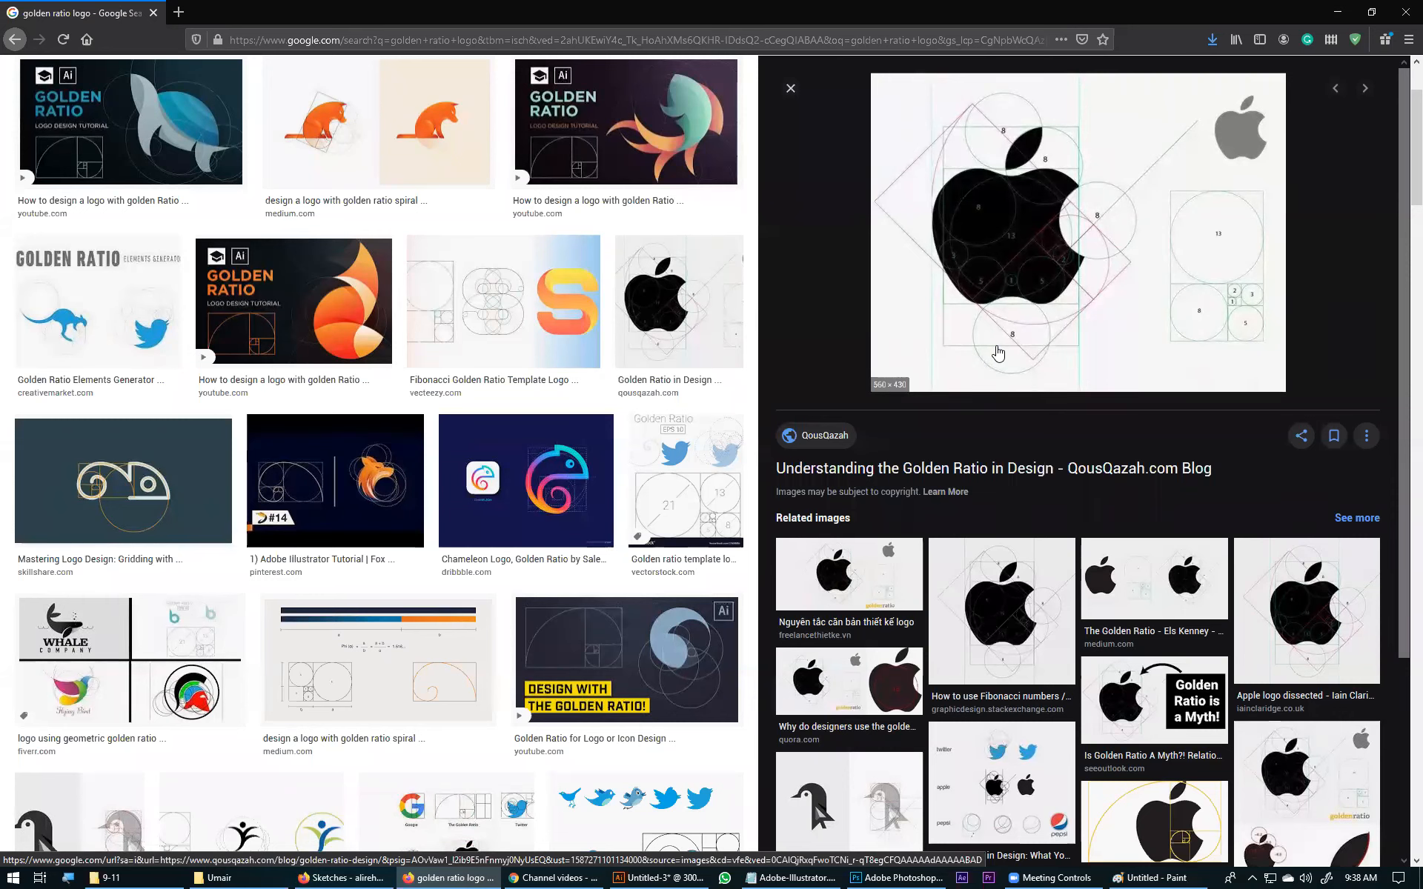
pyautogui.click(69, 876)
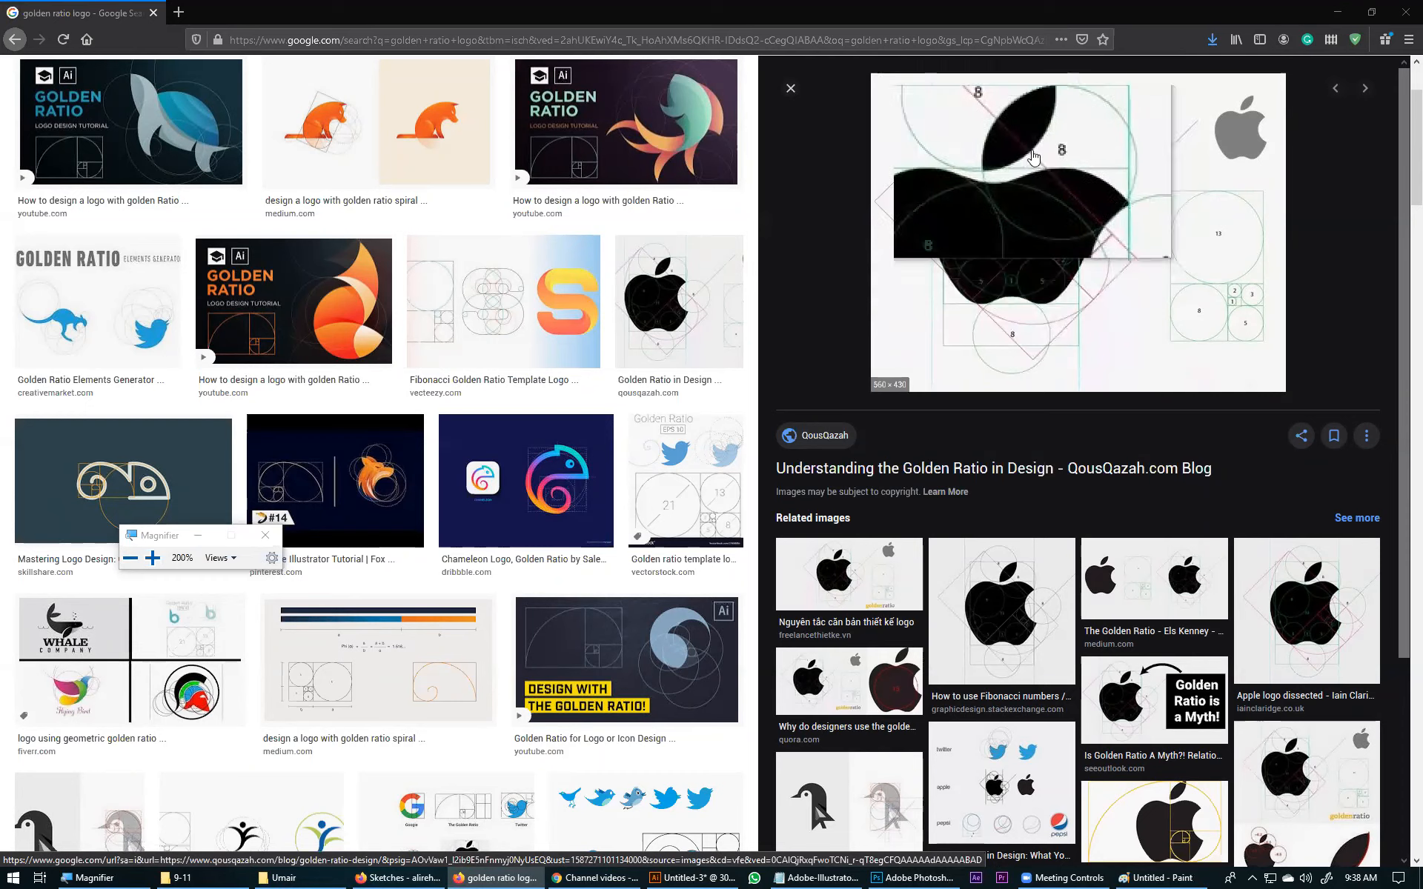
pyautogui.click(986, 800)
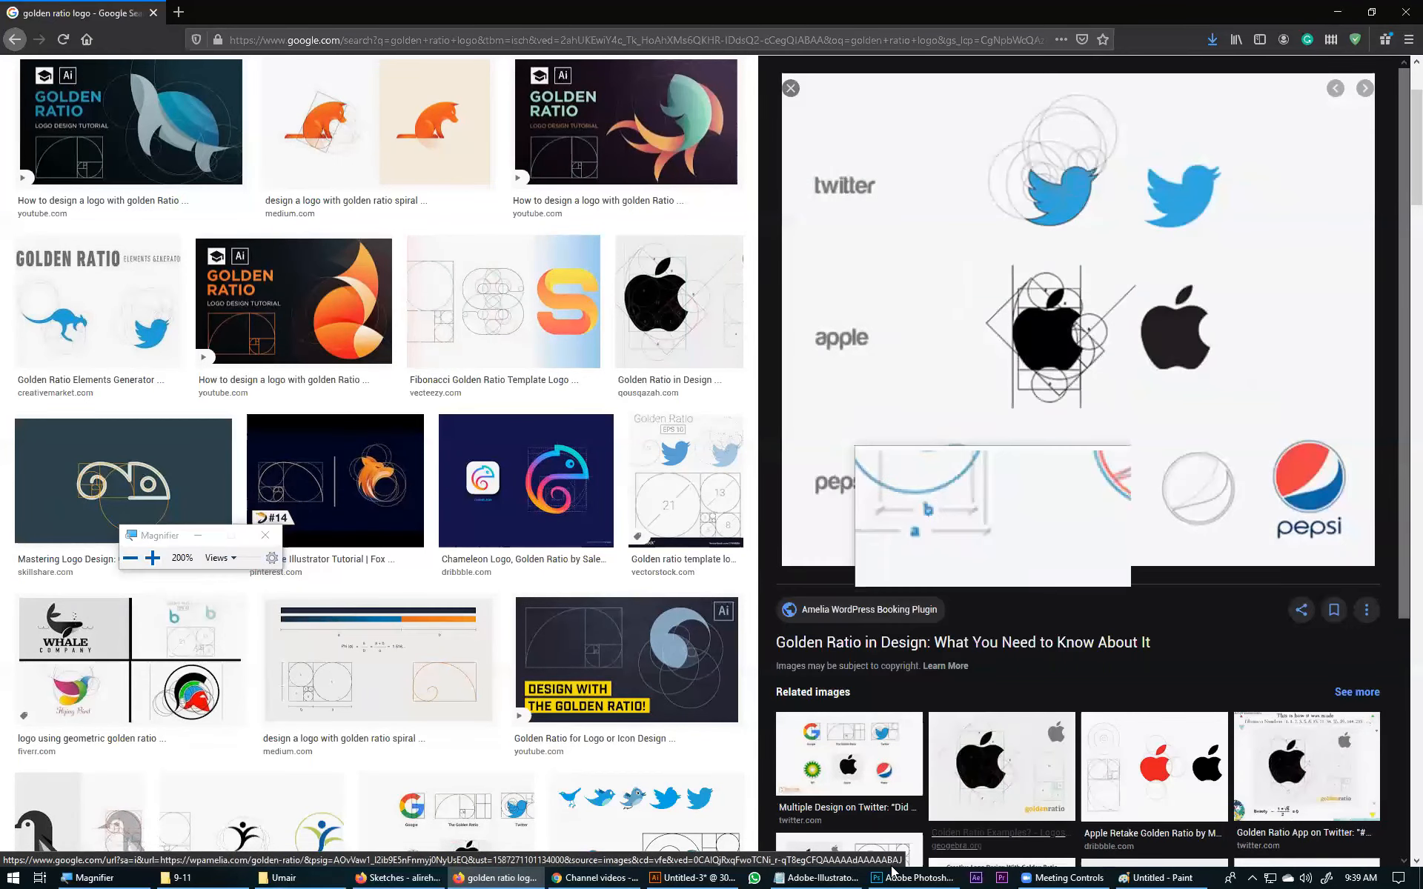
pyautogui.click(887, 777)
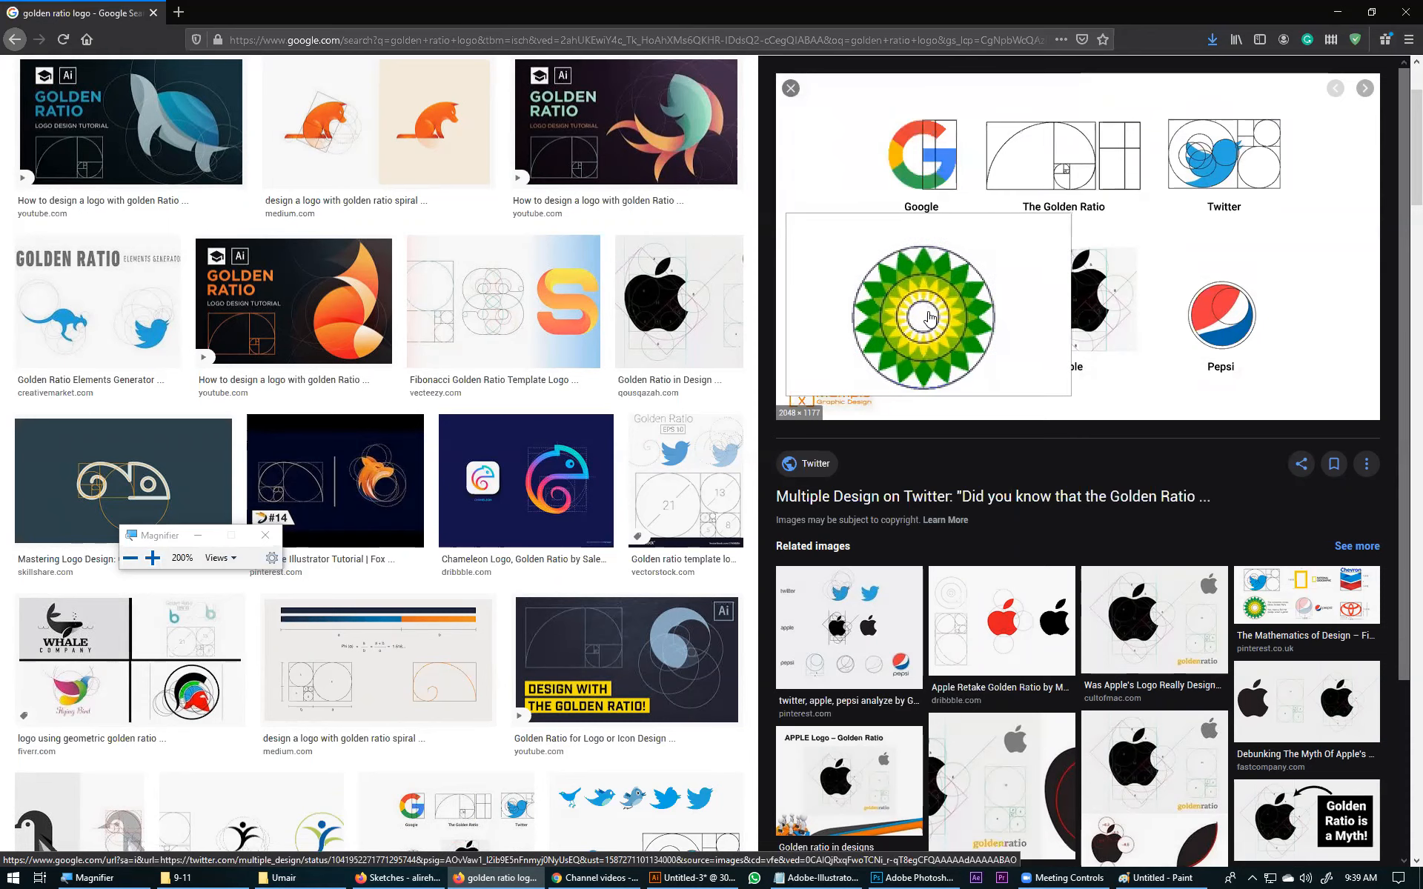
pyautogui.click(1244, 609)
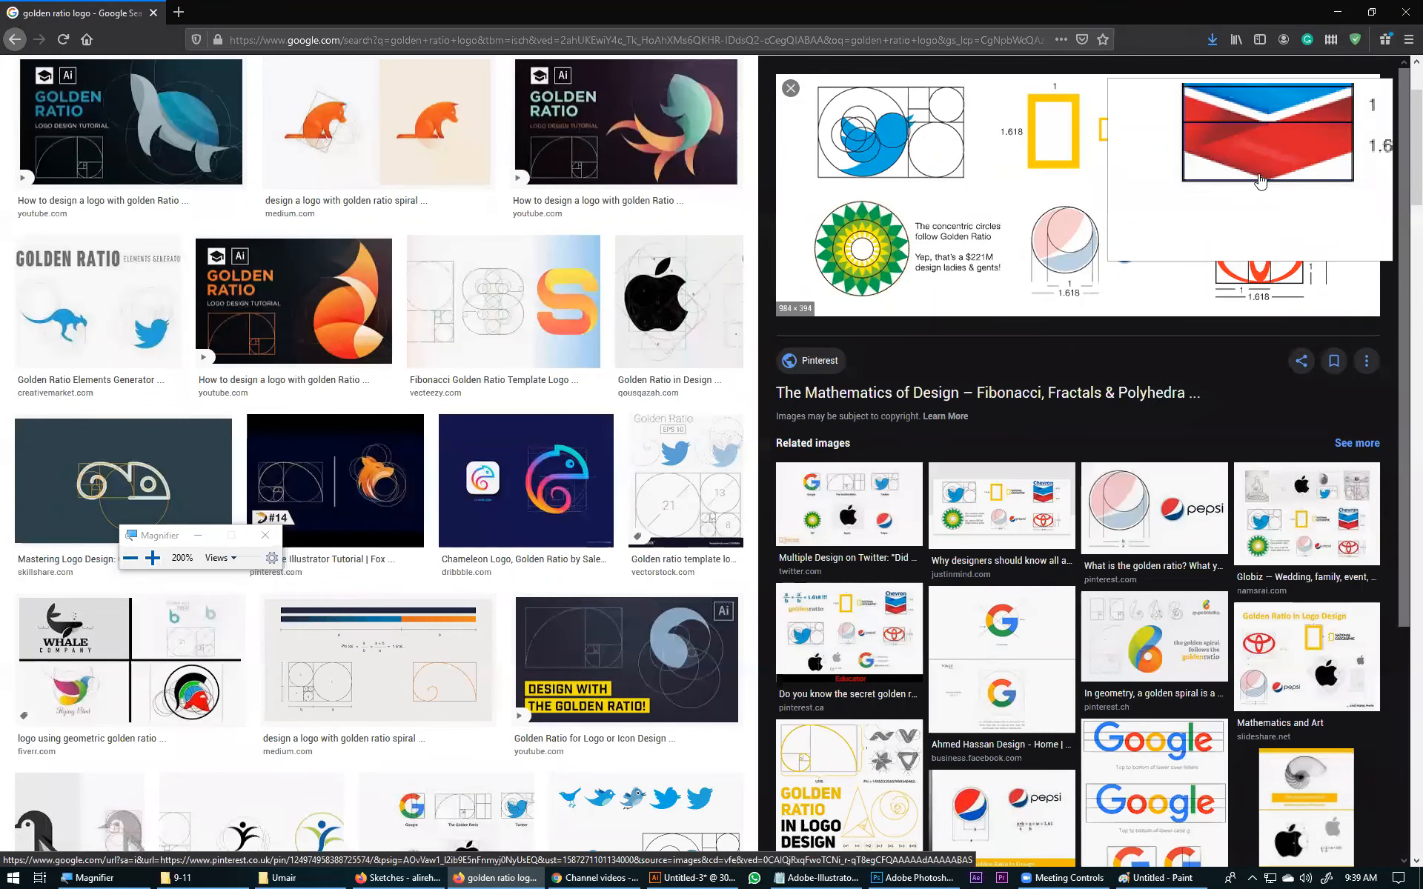
# Look through more golden ratio logo images, close Magnifier and open the "Design with the Golden Ratio!" result.
pyautogui.scroll(-5, 1012, 627)
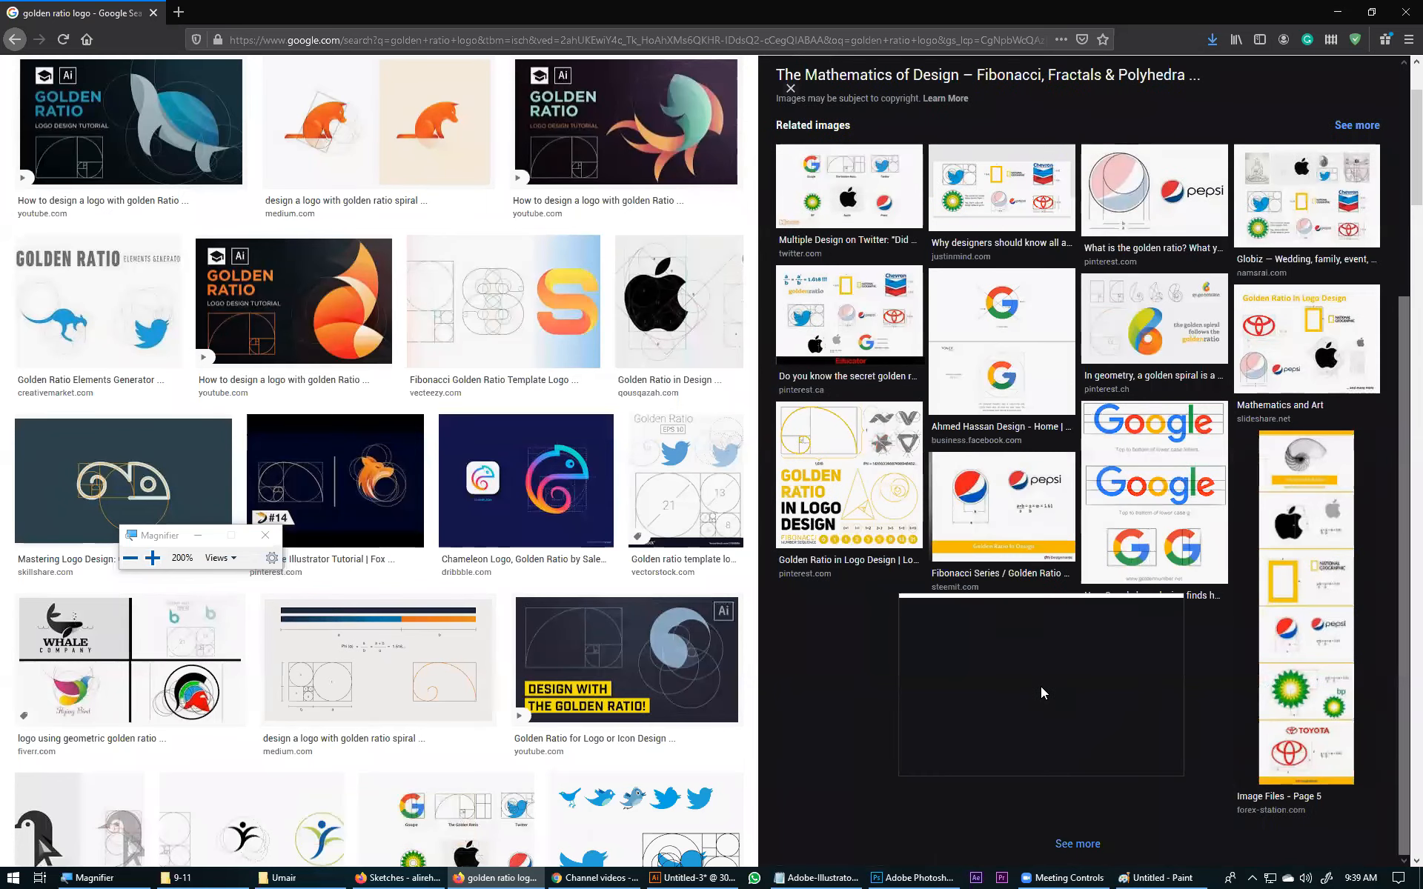
pyautogui.scroll(-1, 1160, 708)
pyautogui.scroll(-6, 1156, 716)
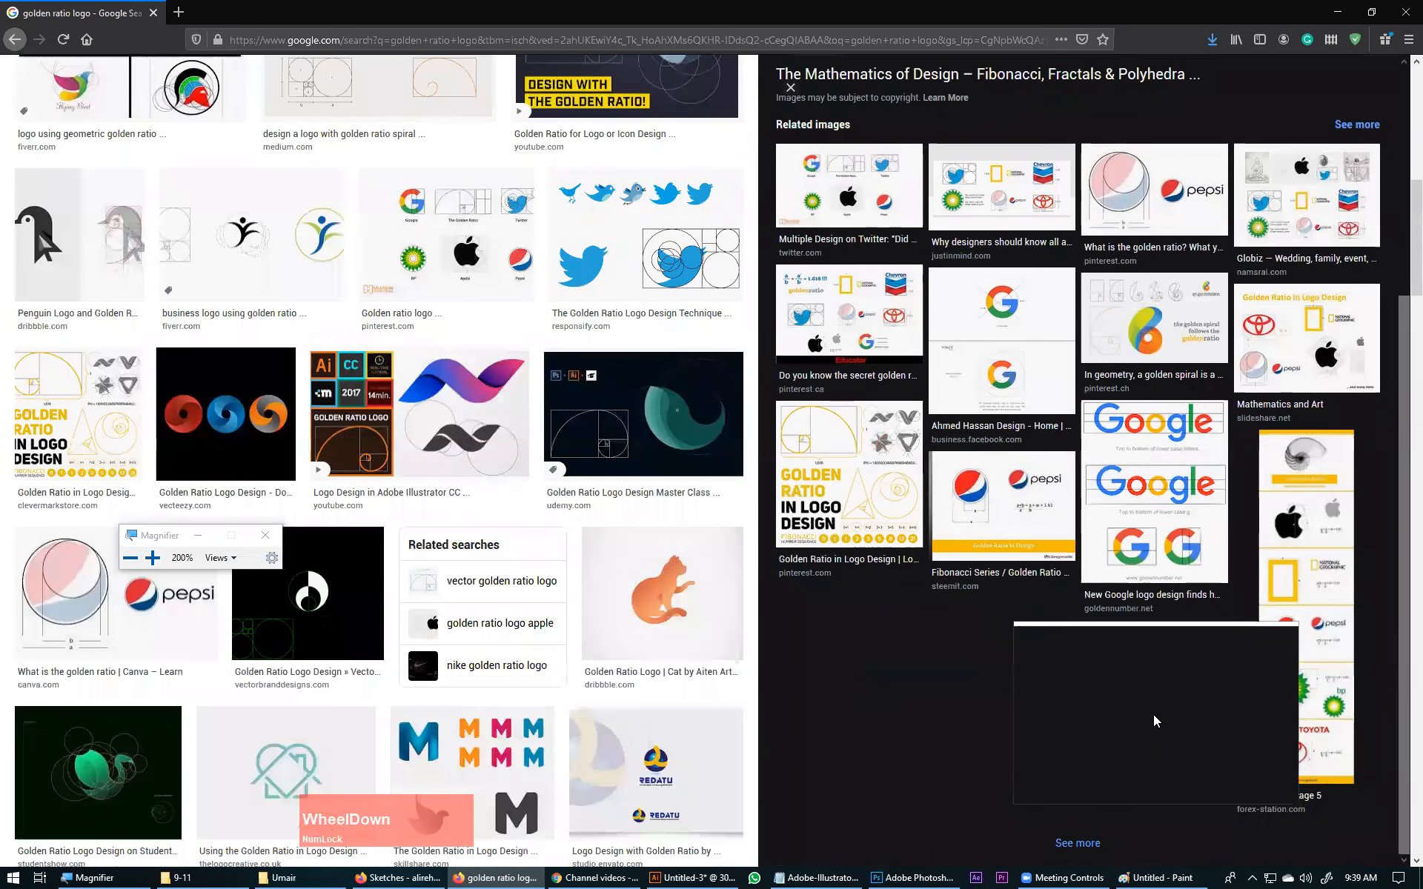
pyautogui.scroll(9, 1151, 718)
pyautogui.scroll(3, 559, 143)
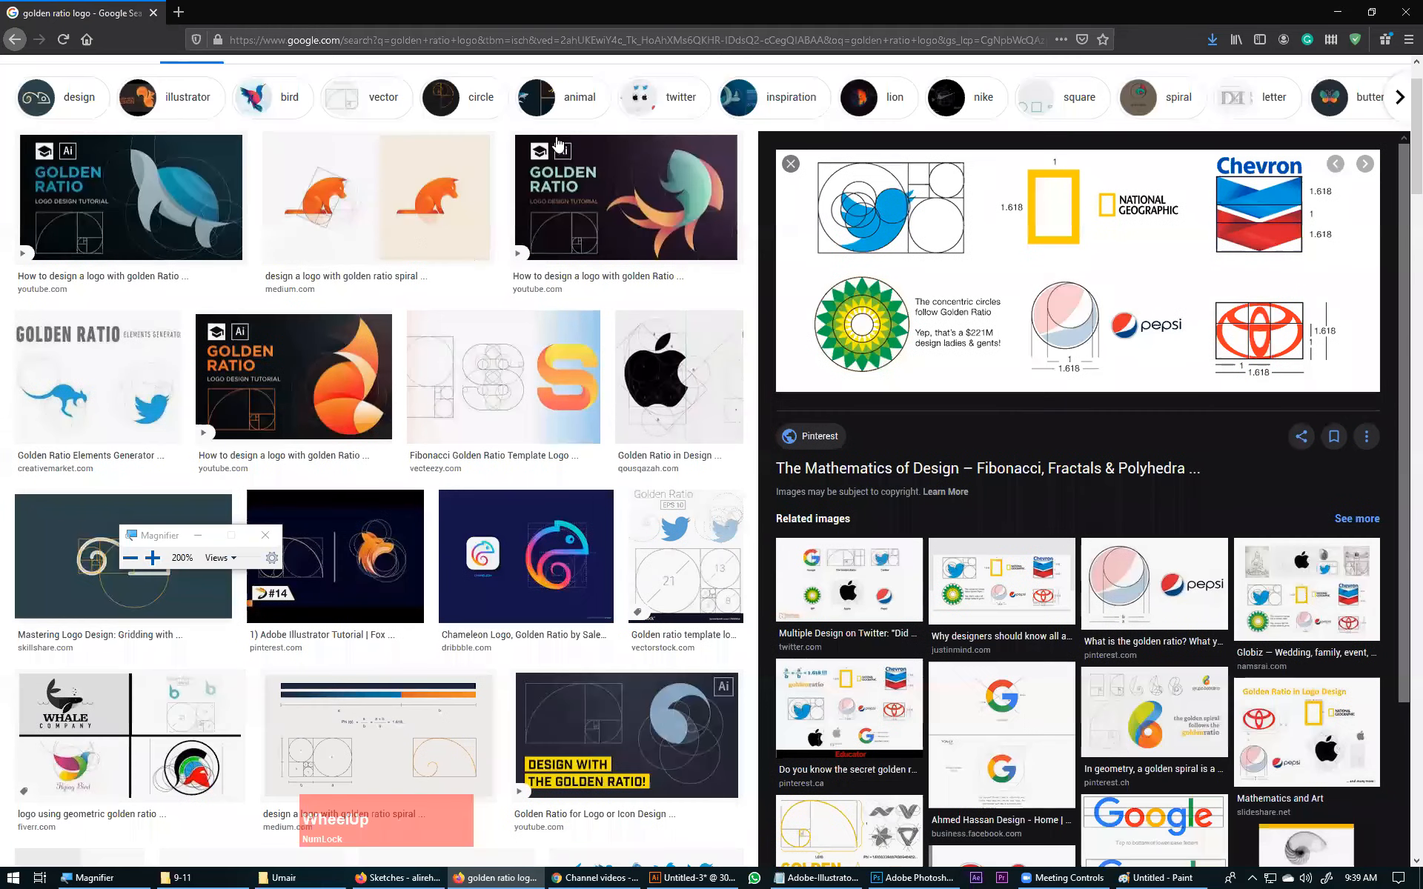
pyautogui.click(284, 524)
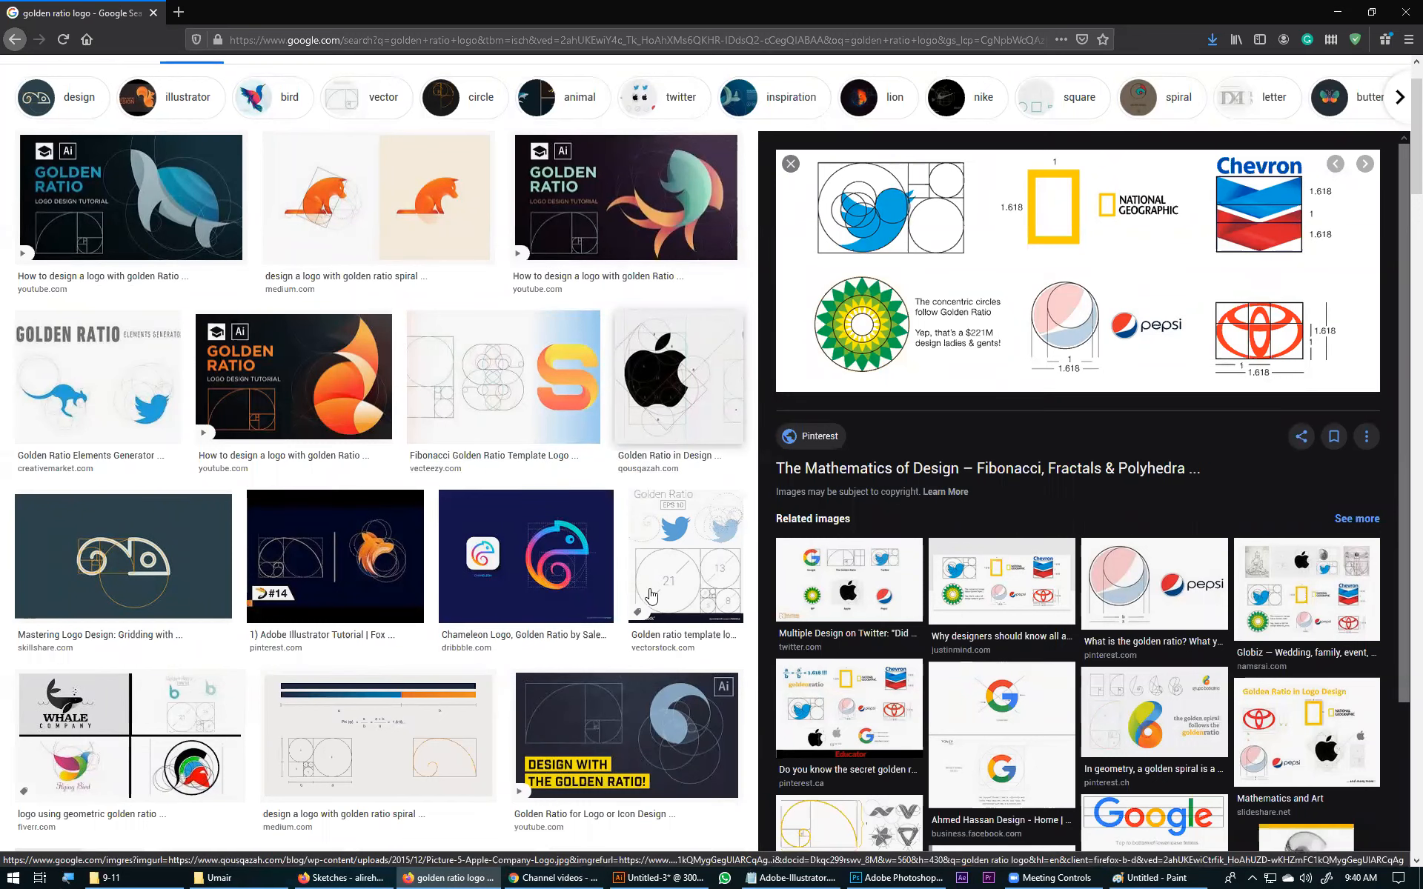
pyautogui.click(596, 710)
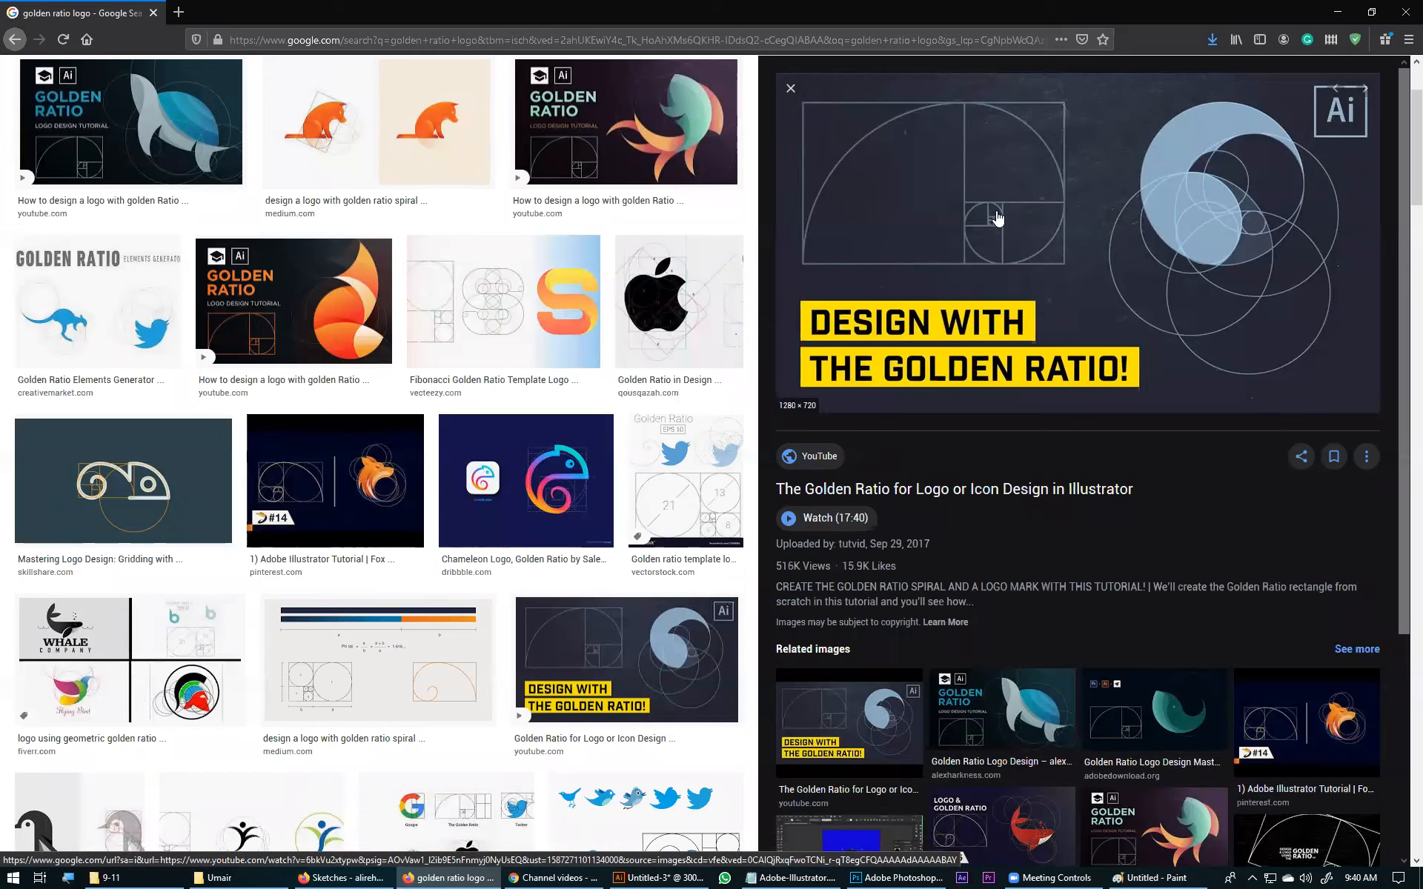
# Switch to Illustrator, add a new layer above the spiral drawing's layer and choose the Blob Brush tool.
pyautogui.click(670, 876)
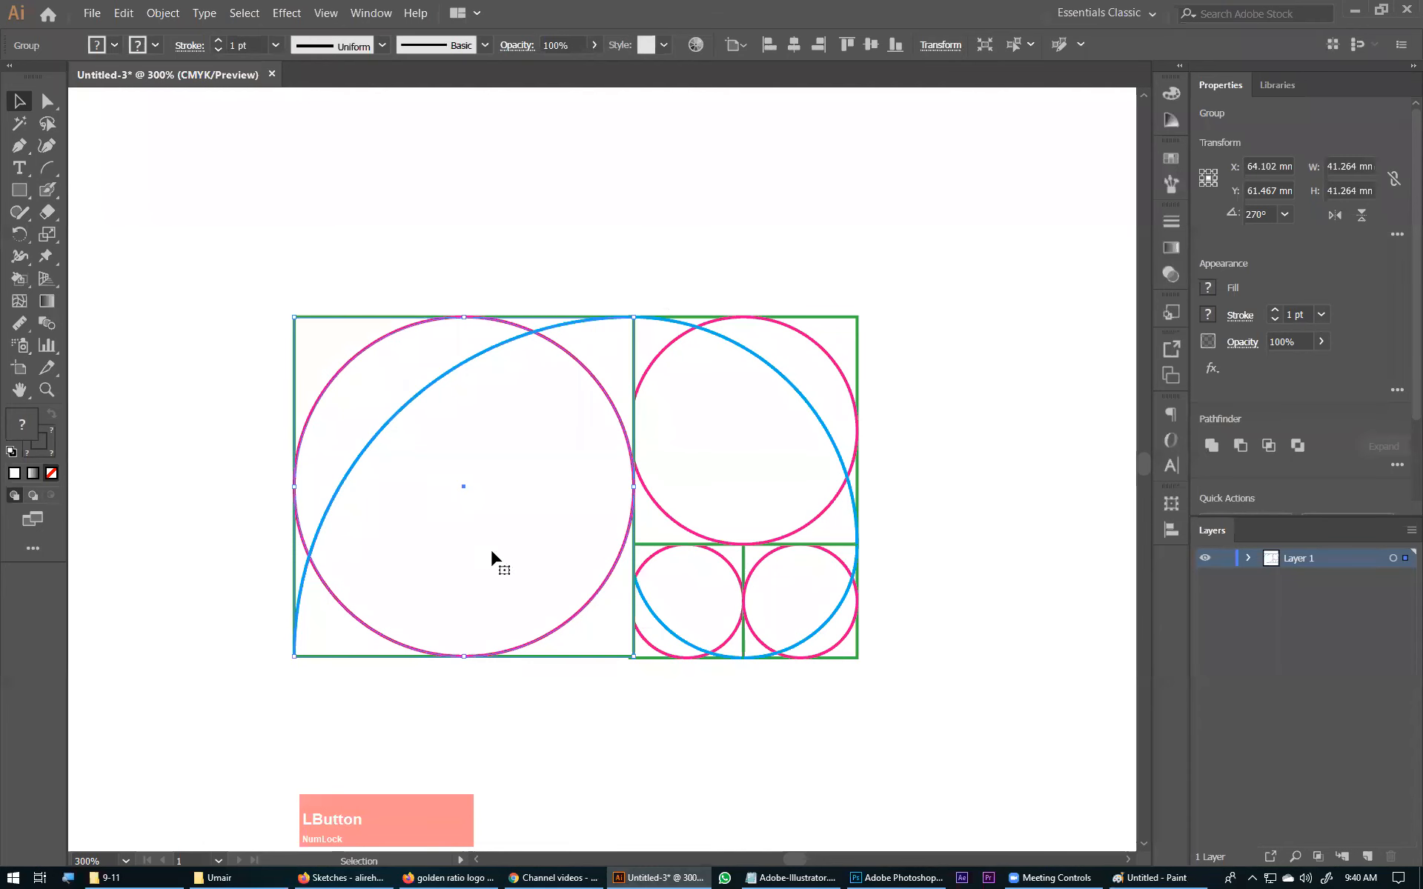
pyautogui.hotkey('ctrl', '-')
pyautogui.hotkey('ctrl', '-')
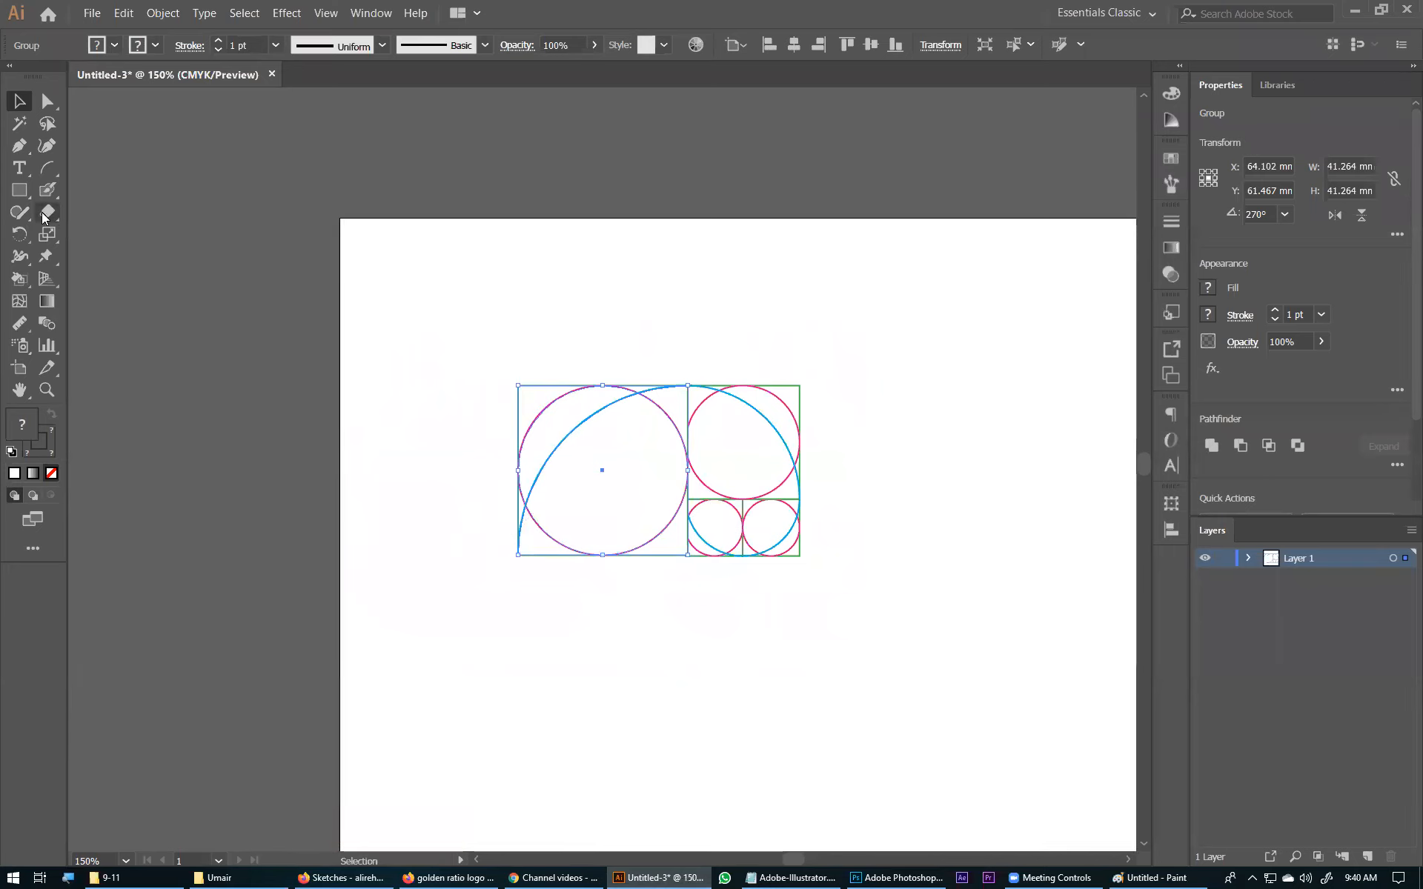
pyautogui.click(48, 192)
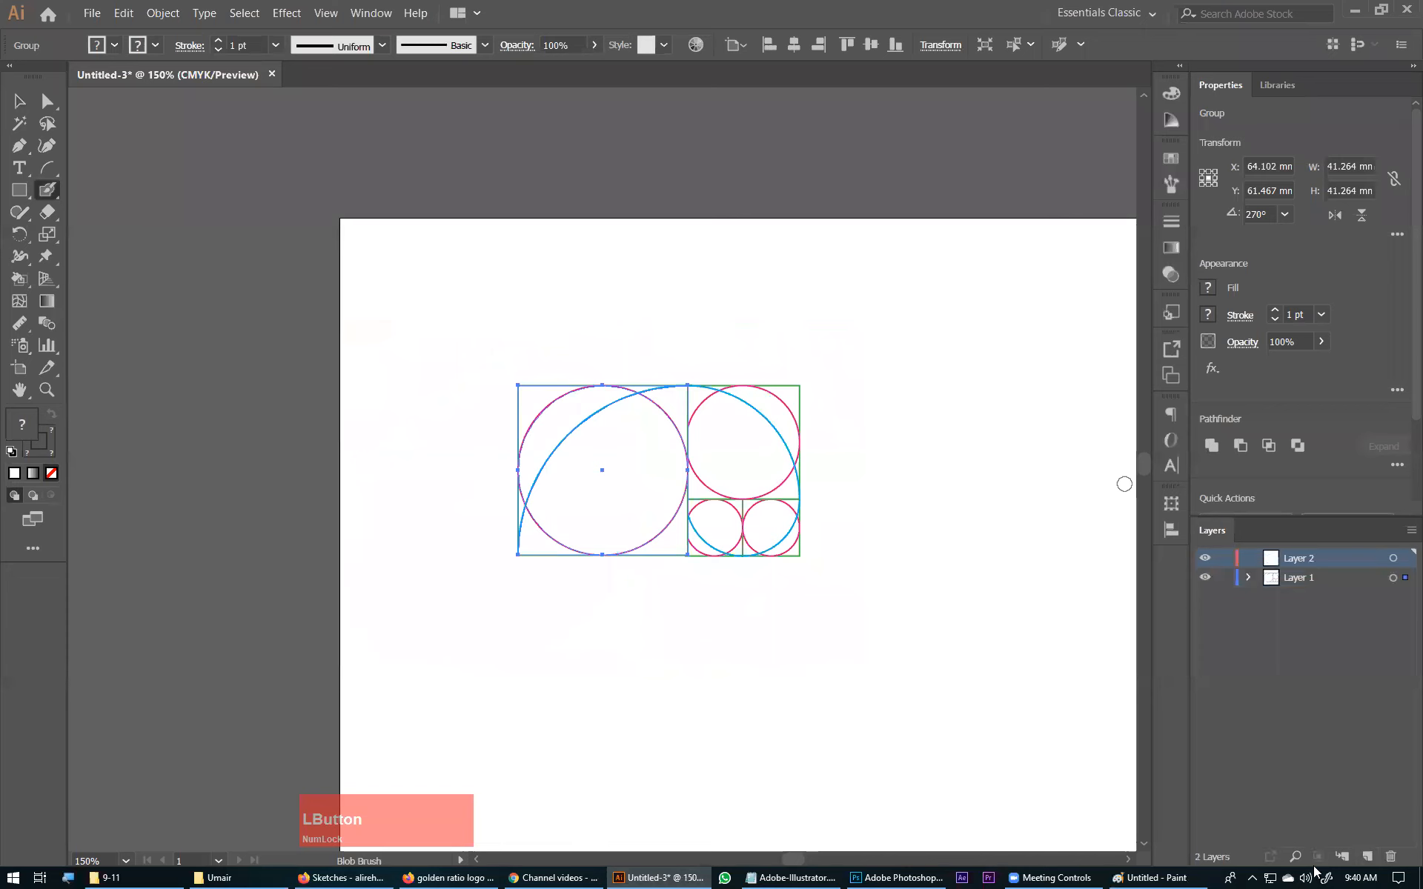
pyautogui.moveTo(725, 542); pyautogui.dragTo(772, 572)
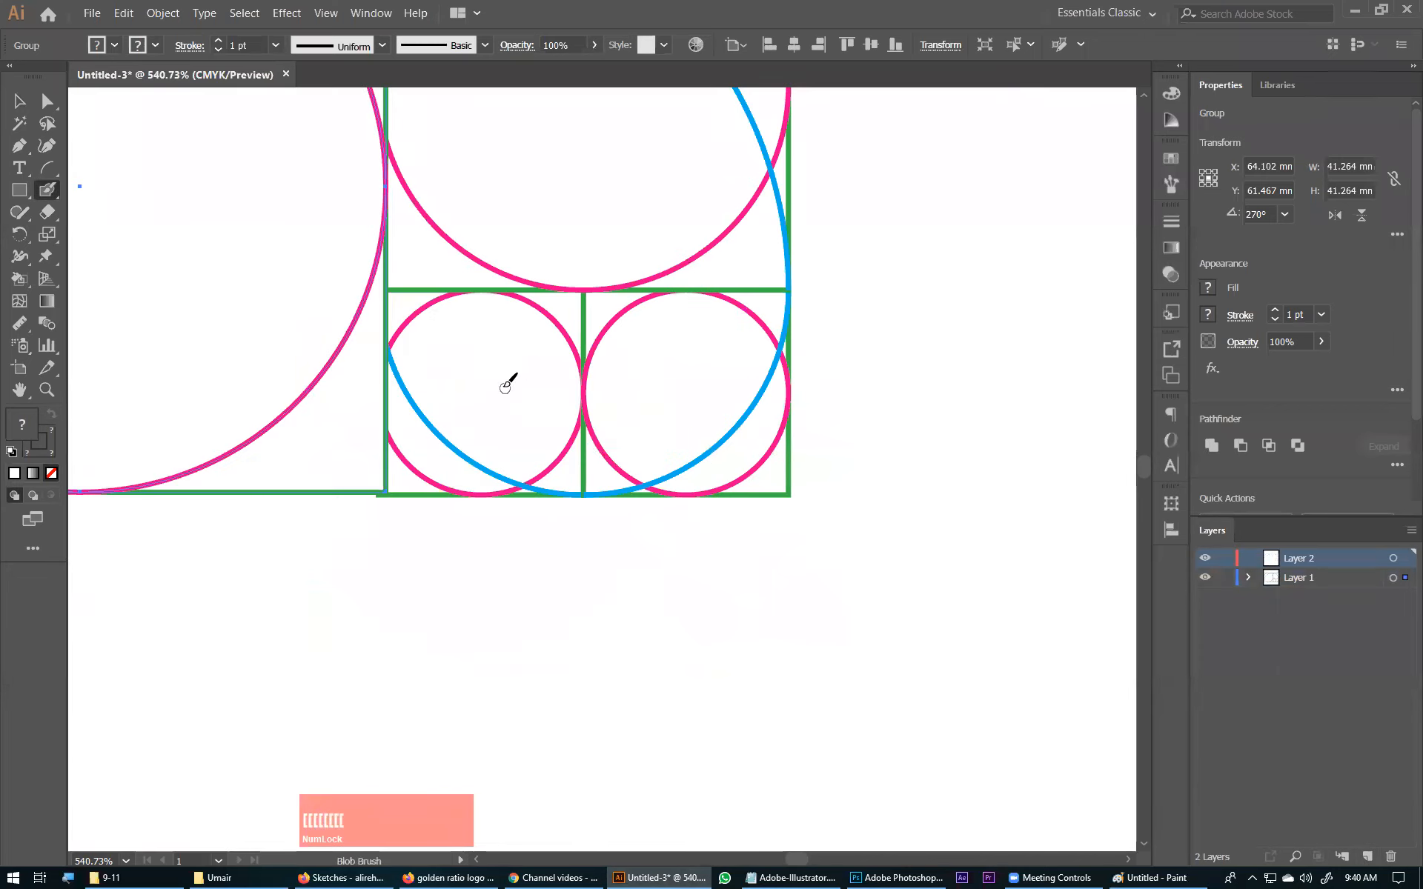
pyautogui.moveTo(507, 437); pyautogui.dragTo(508, 439)
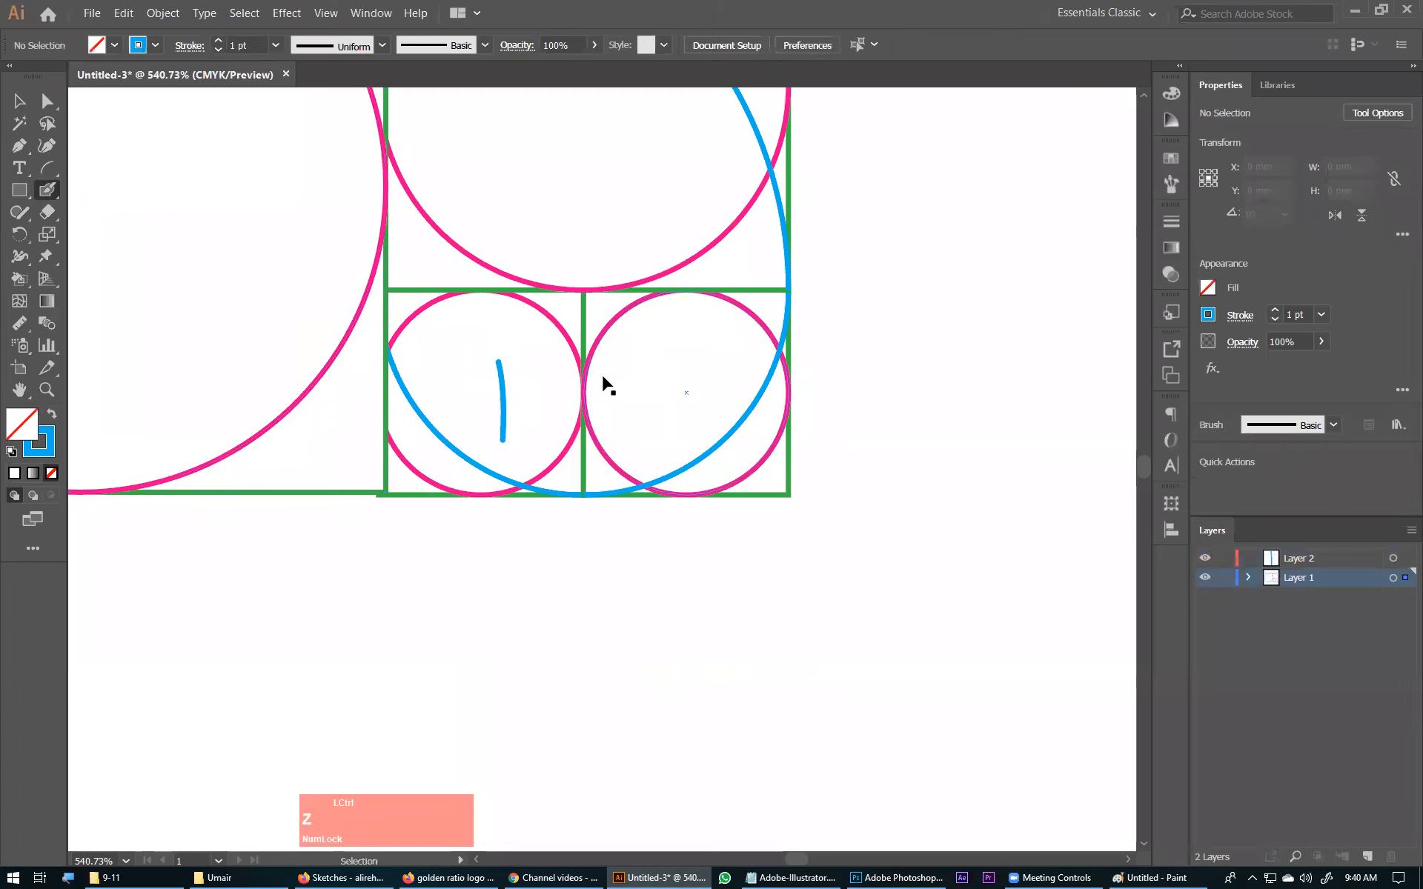
pyautogui.hotkey('ctrl', 'z')
pyautogui.keyDown('ctrl'); pyautogui.click(256, 534); pyautogui.keyUp('ctrl')
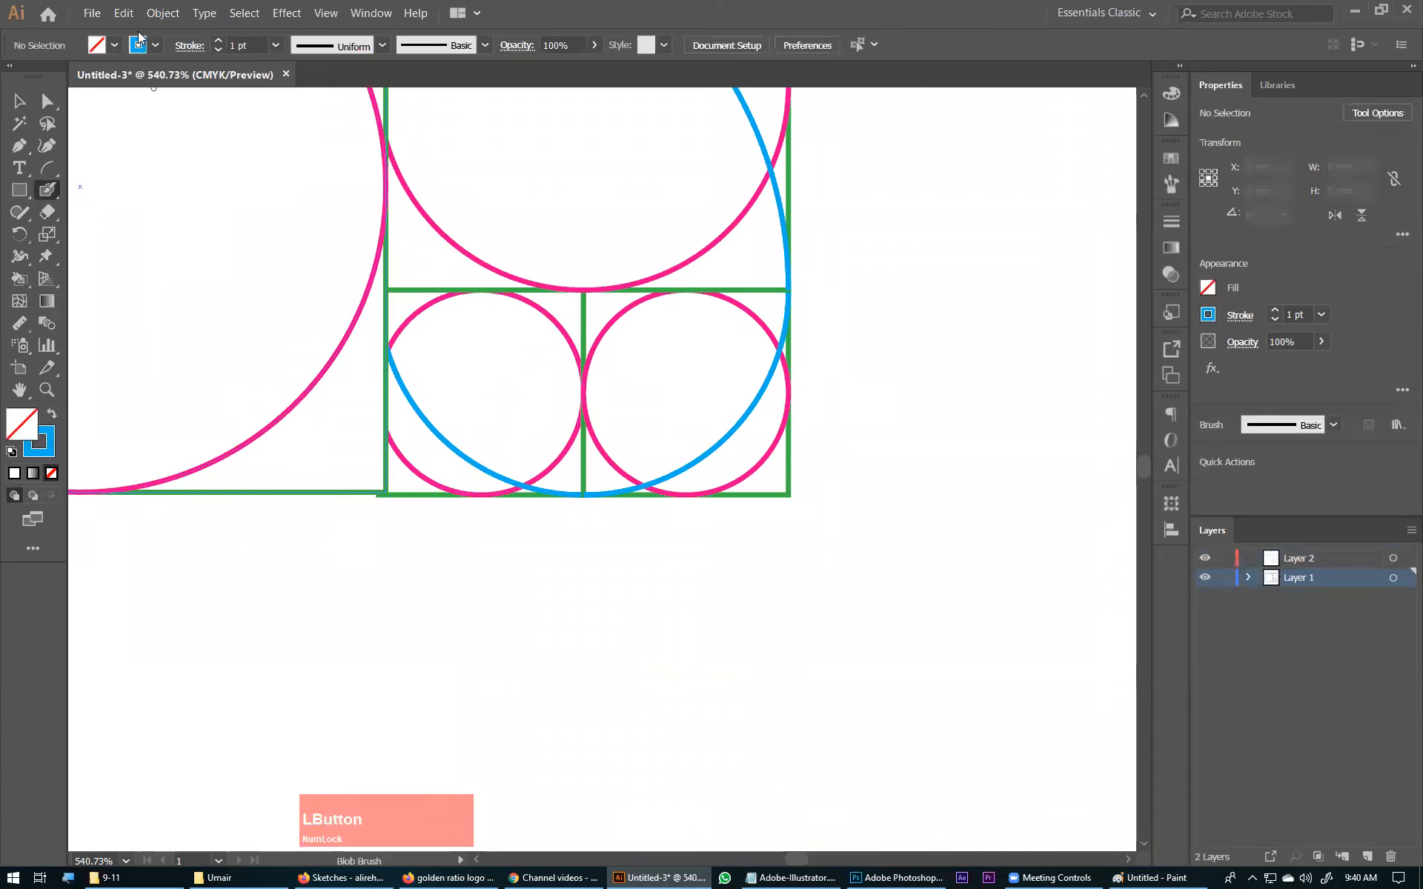
# Set the stroke colour to dark grey and paint a handwritten 1 inside each of the two small circles.
pyautogui.click(155, 45)
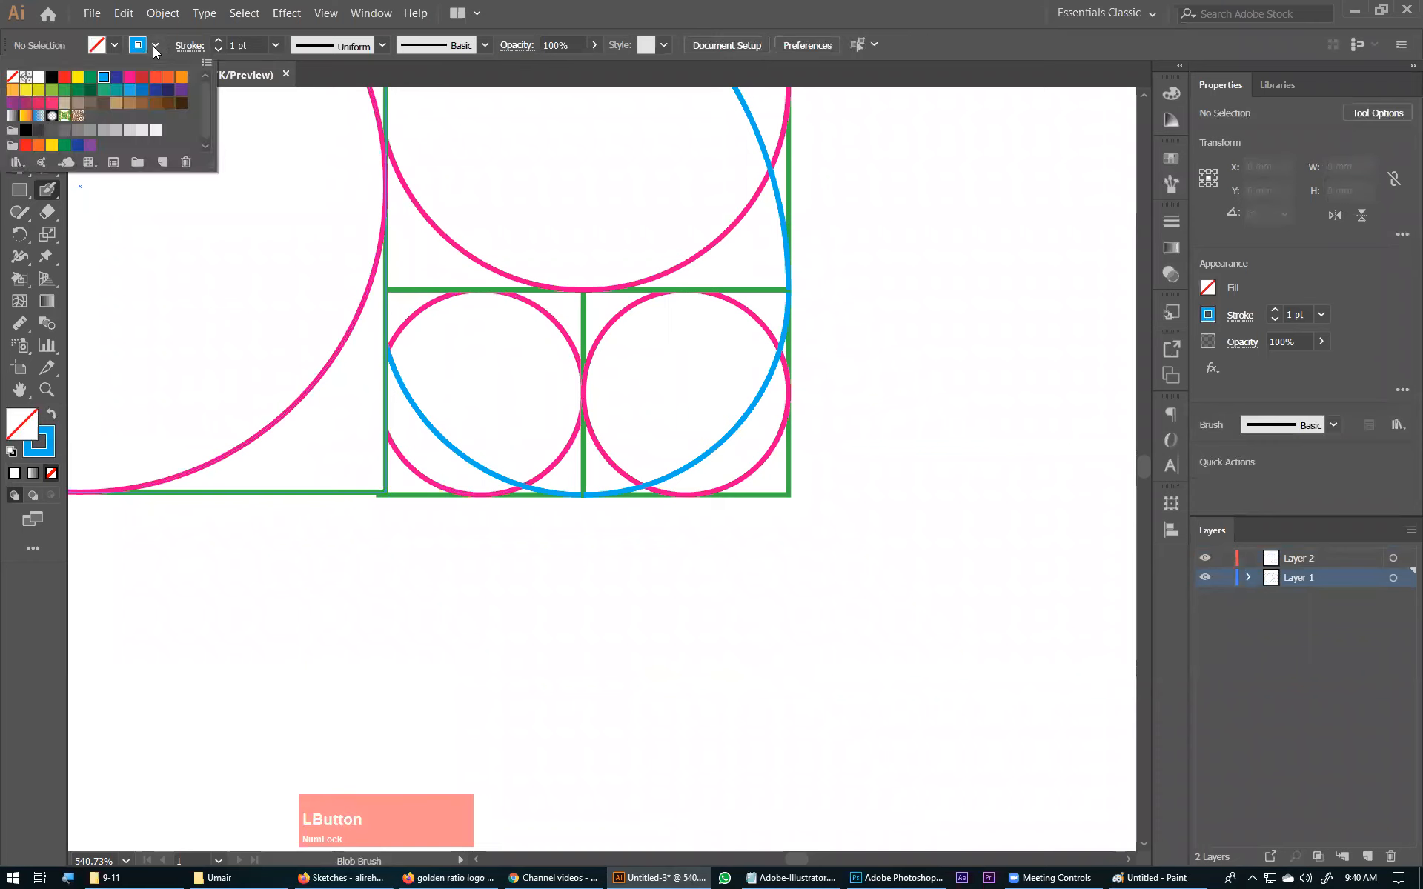
pyautogui.click(38, 132)
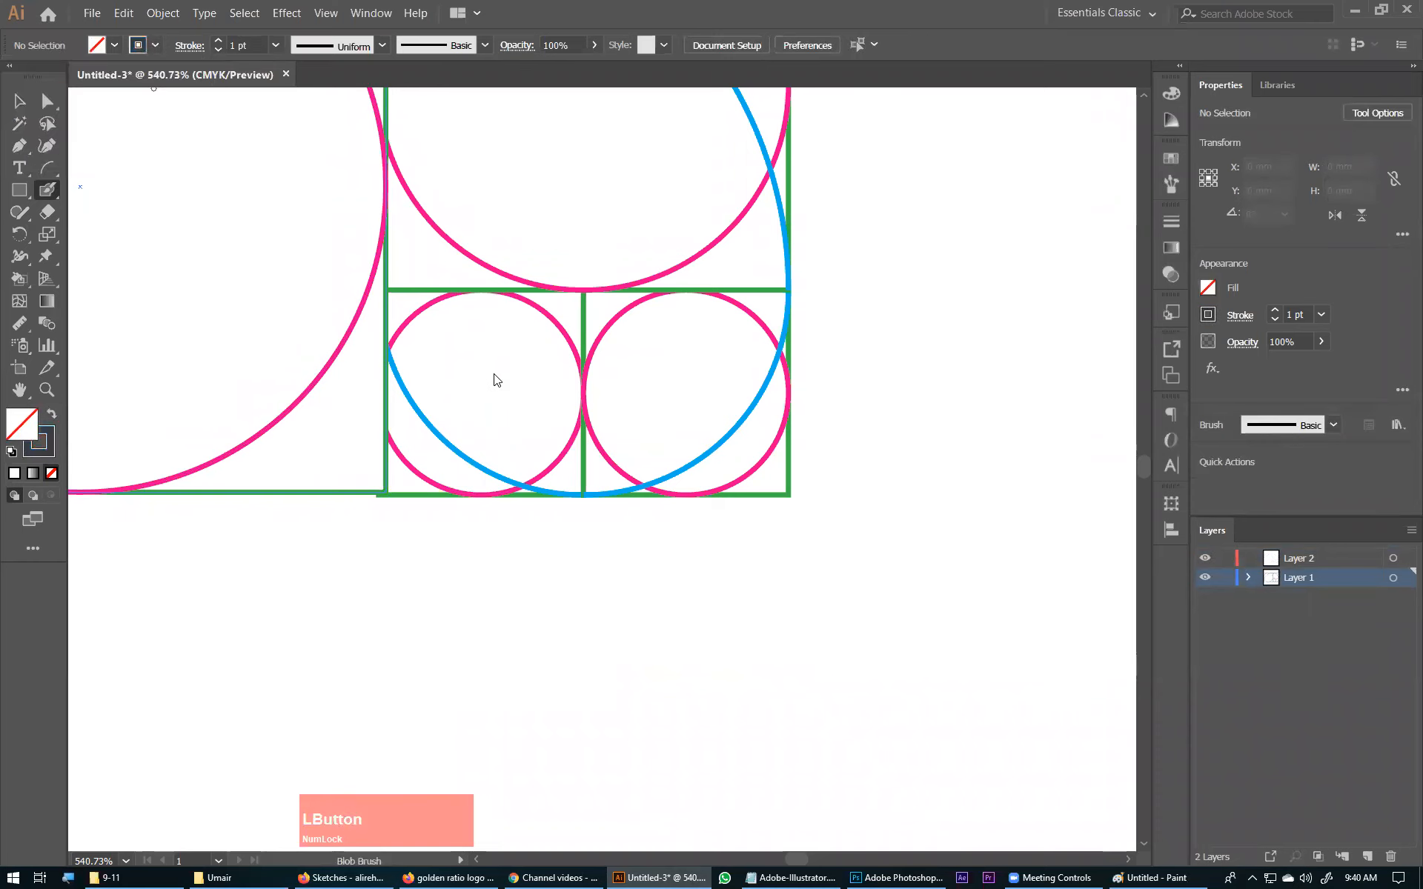
pyautogui.moveTo(496, 354); pyautogui.dragTo(498, 379)
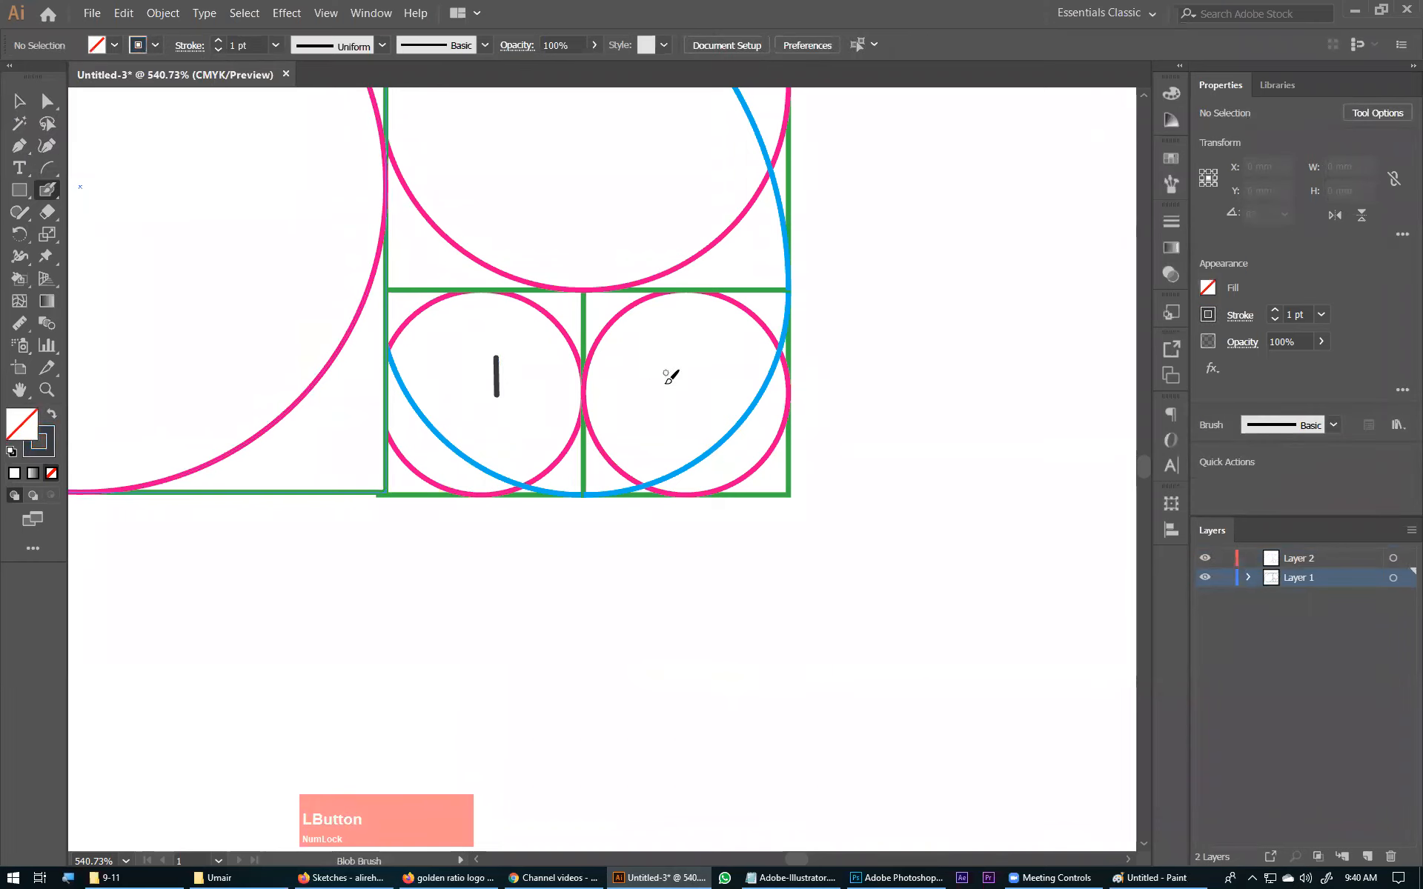
pyautogui.moveTo(567, 406); pyautogui.dragTo(570, 553)
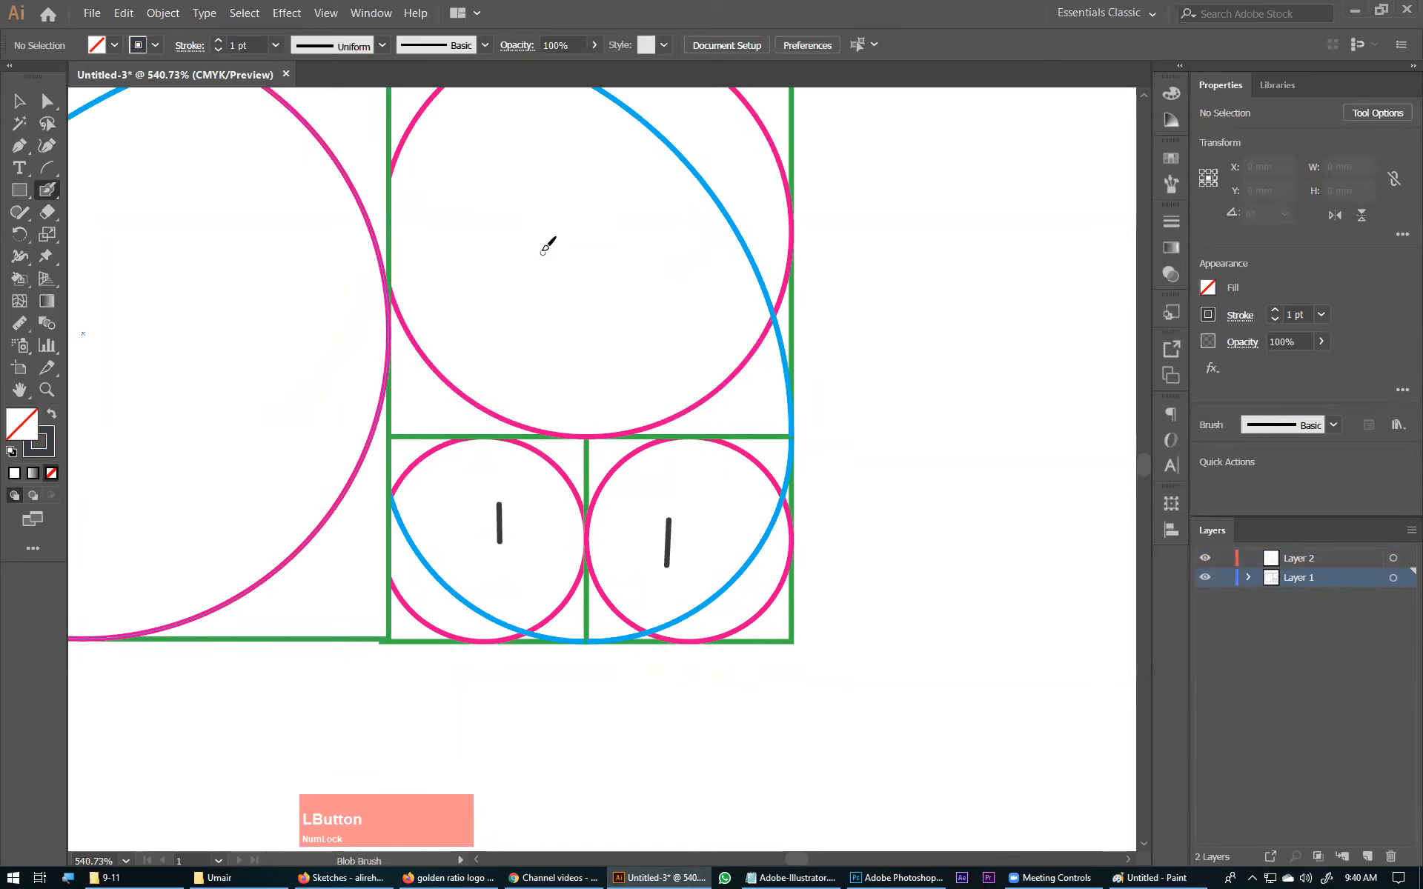
# Paint a handwritten 2 inside the medium circle and a 3 inside the large circle.
pyautogui.moveTo(561, 279); pyautogui.dragTo(641, 284)
pyautogui.moveTo(527, 330); pyautogui.dragTo(701, 313)
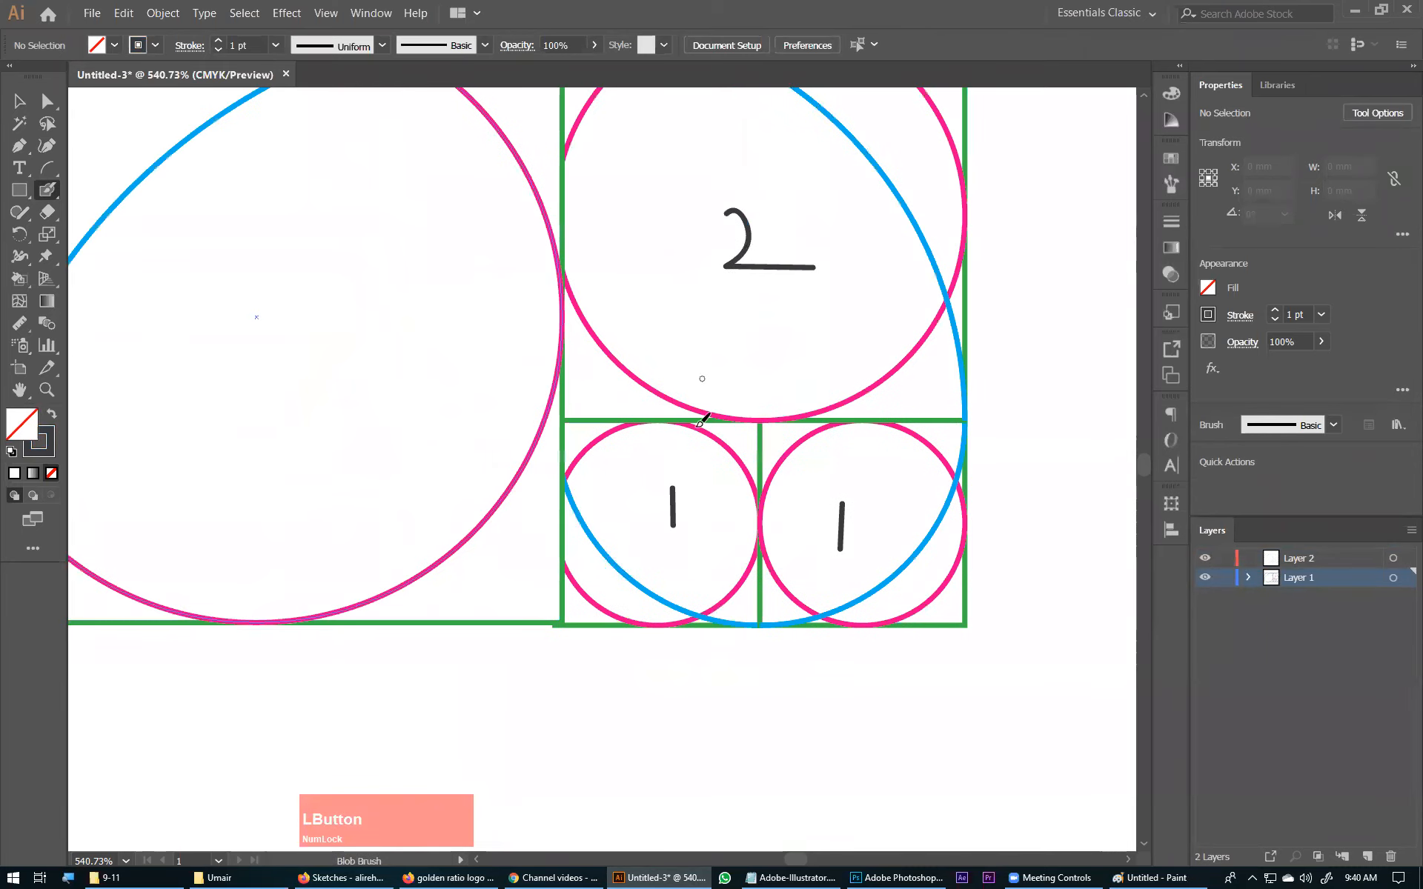
pyautogui.moveTo(633, 421); pyautogui.dragTo(734, 353)
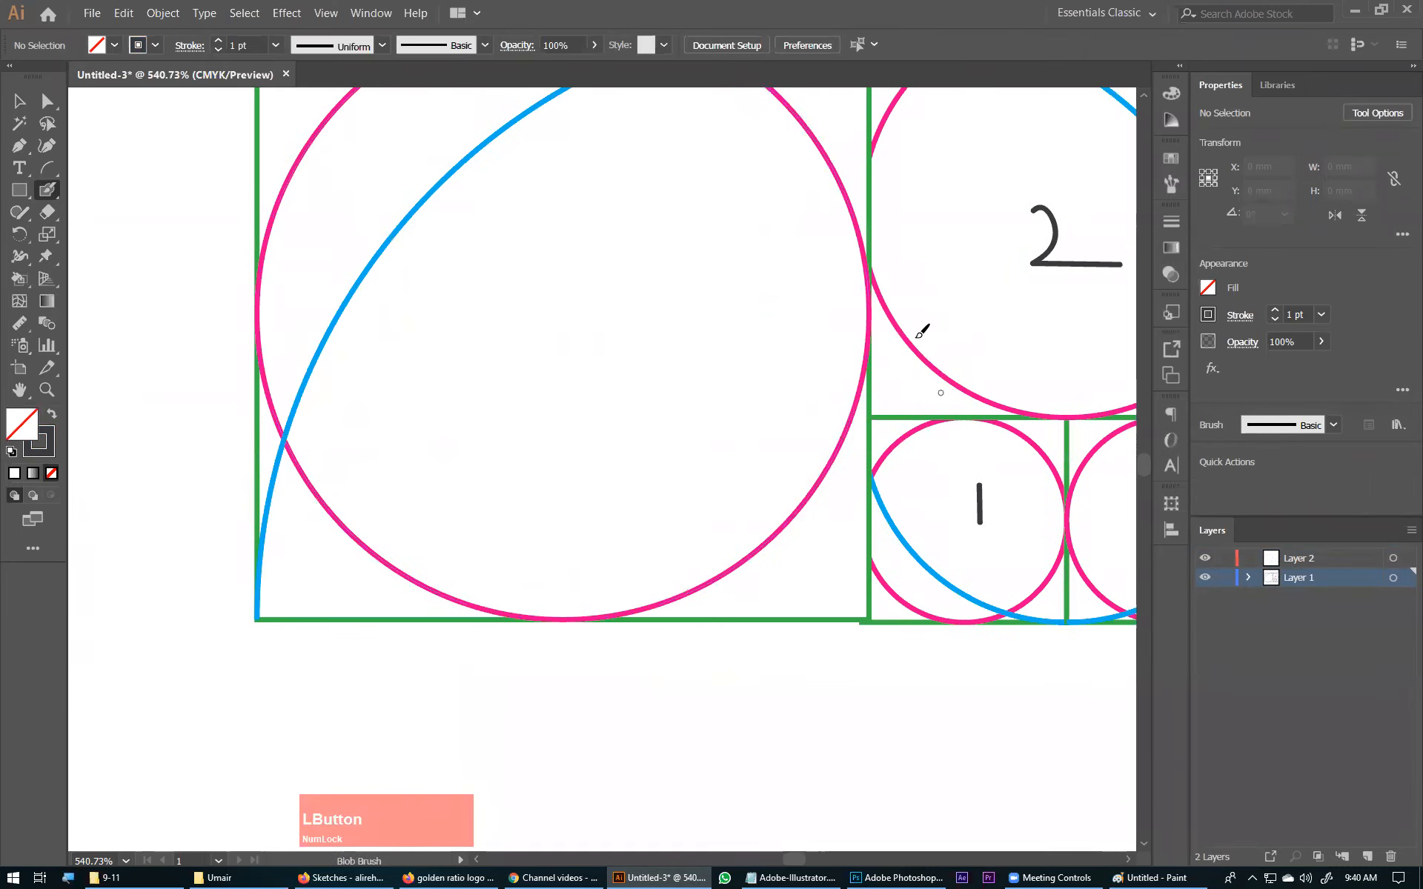
pyautogui.moveTo(570, 286)
pyautogui.mouseDown()
pyautogui.moveTo(617, 271)
pyautogui.moveTo(633, 321)
pyautogui.mouseUp()
# In outline view, move the square group marked 3 so its lower inner corner meets the adjacent small square's corner.
pyautogui.hotkey('ctrl', '-')
pyautogui.hotkey('ctrl', '-')
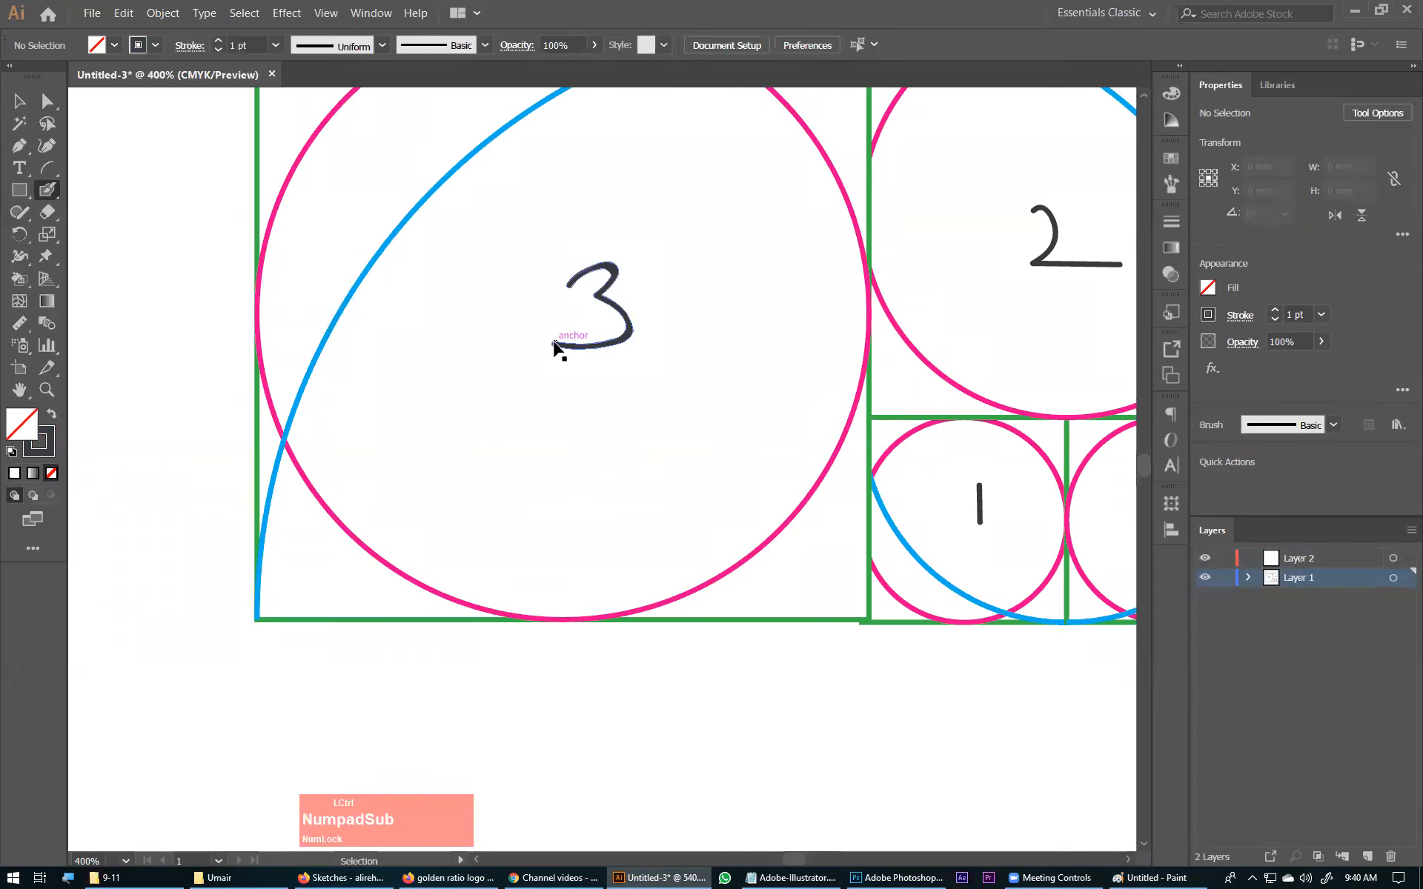
pyautogui.click(12, 96)
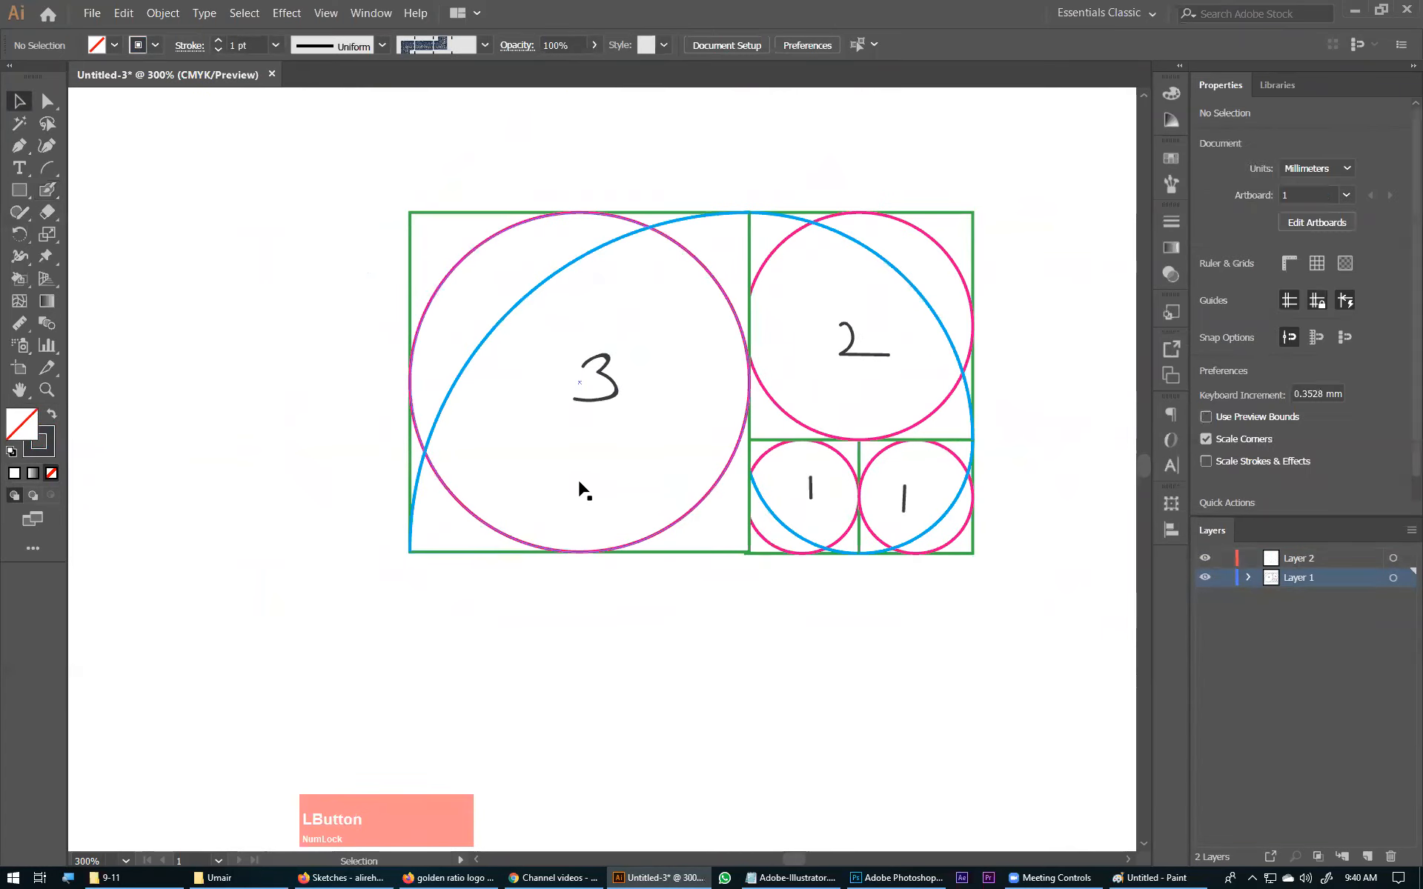
pyautogui.moveTo(629, 498); pyautogui.dragTo(627, 501)
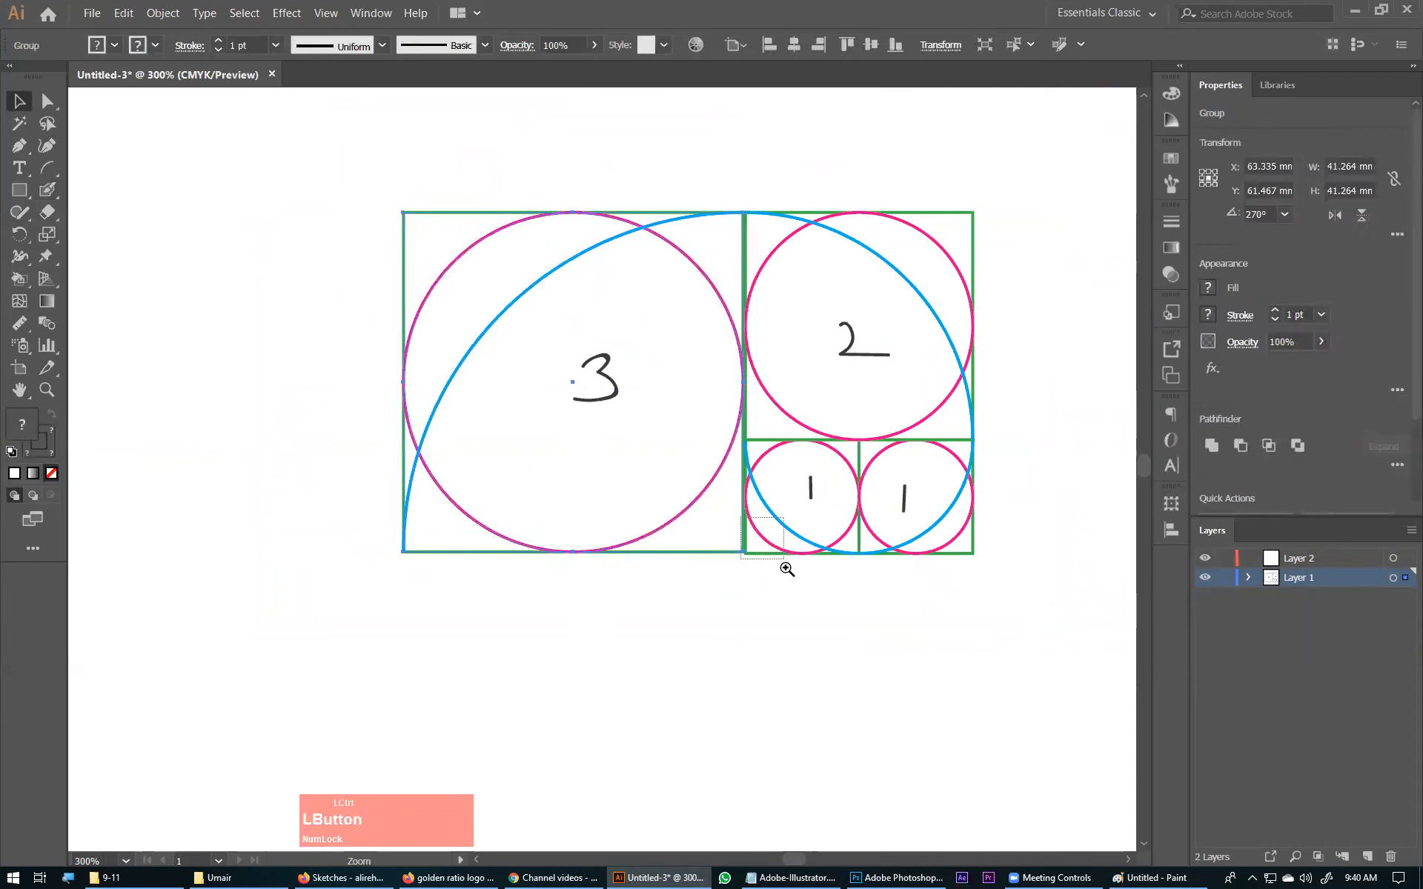
pyautogui.hotkey('ctrl', 'space')
pyautogui.moveTo(784, 567); pyautogui.dragTo(747, 517)
pyautogui.moveTo(401, 474); pyautogui.dragTo(597, 372)
pyautogui.hotkey('ctrl', 'y')
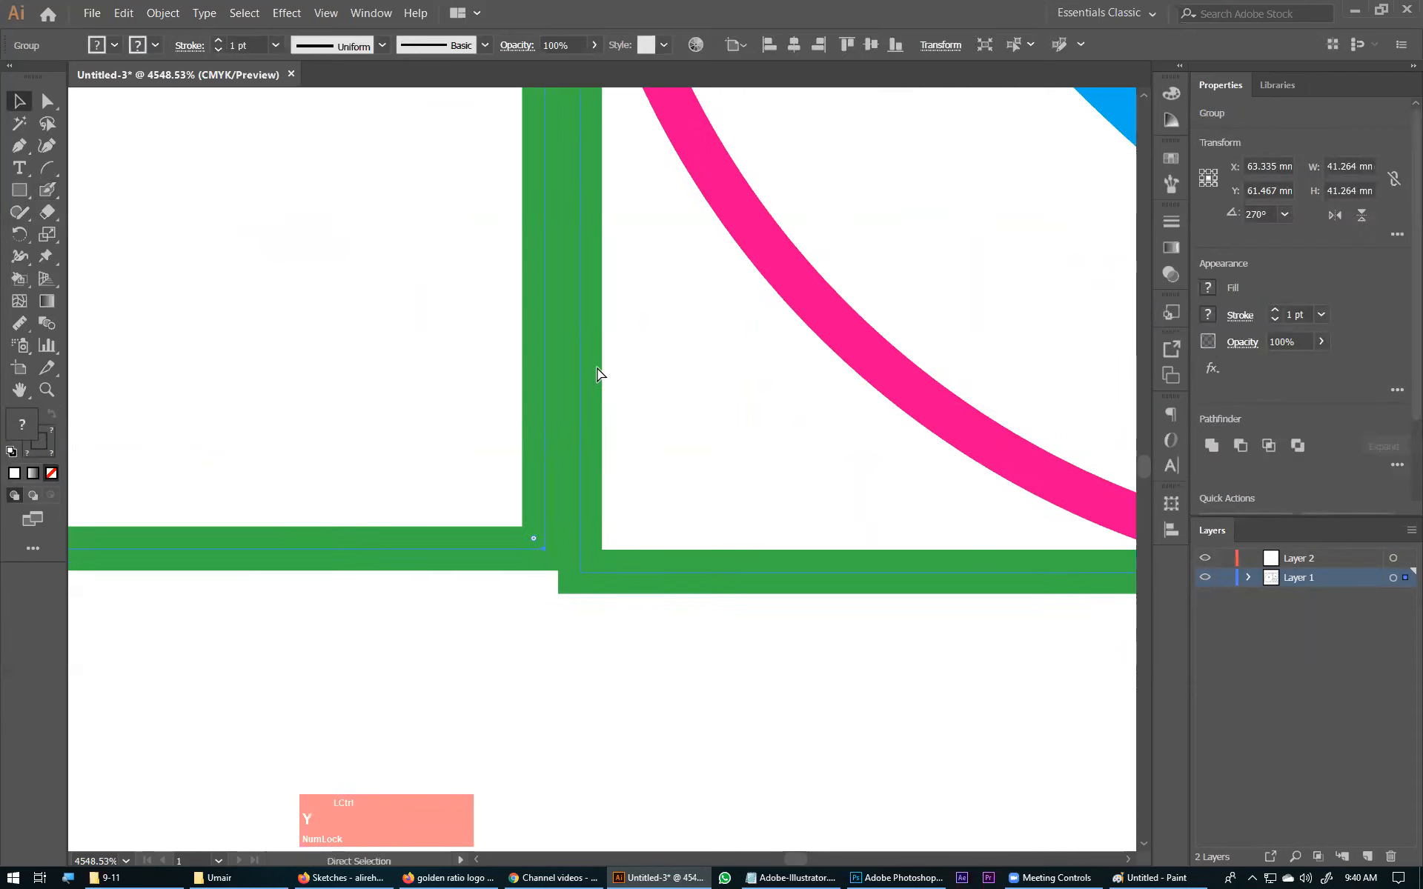
pyautogui.click(518, 562)
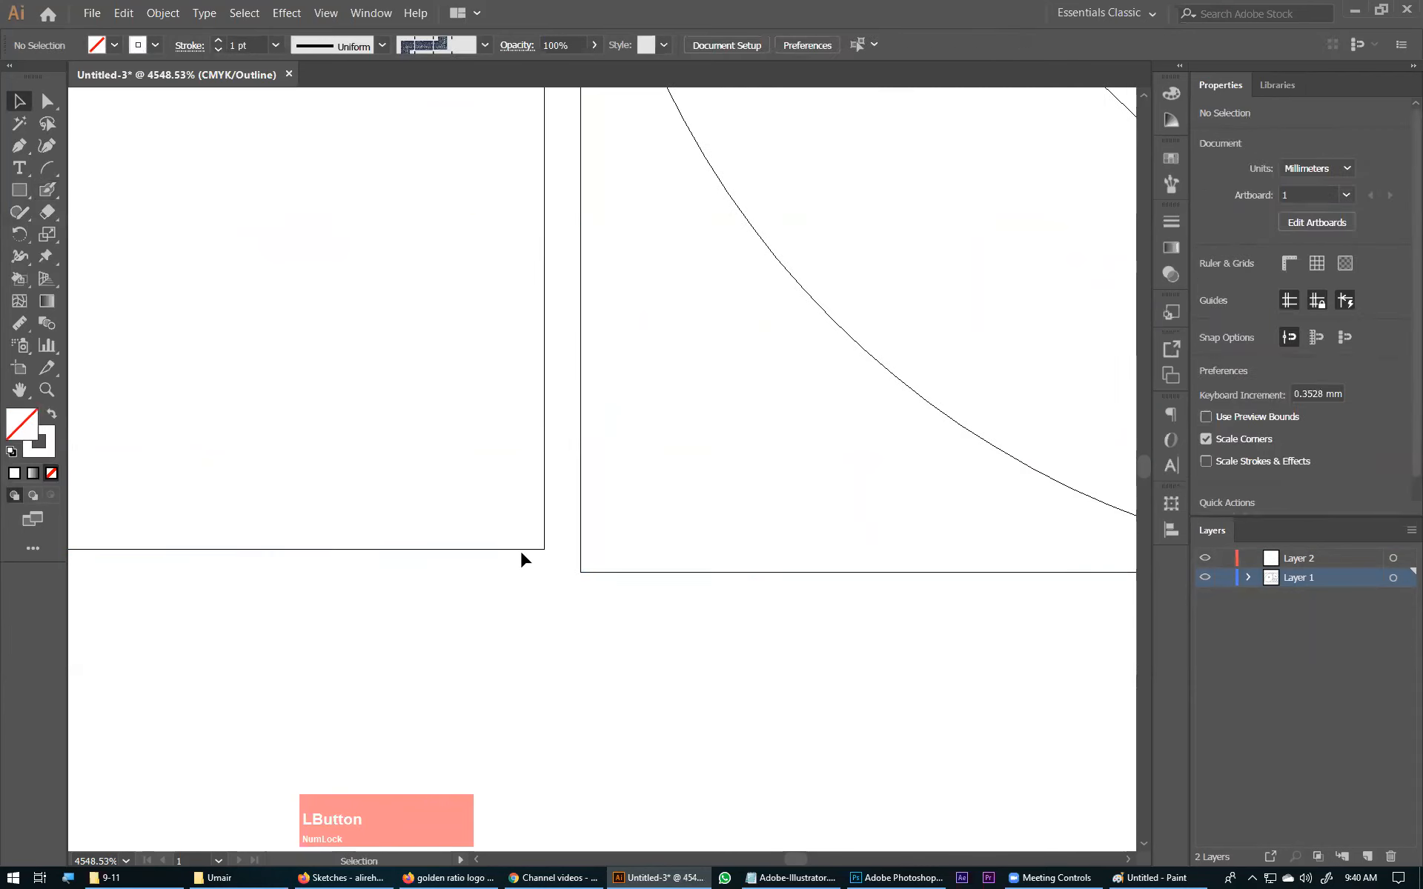
pyautogui.moveTo(527, 556); pyautogui.dragTo(559, 575)
# Enlarge the group marked 3 to 41.447 mm to match the neighbouring squares' height and align it to their shared vertical edge.
pyautogui.press('ctrl+KP_Subtract')
pyautogui.press('ctrl+KP_Subtract')
pyautogui.press('ctrl+KP_Subtract')
pyautogui.press('ctrl+KP_Subtract')
pyautogui.press('ctrl+KP_Subtract')
pyautogui.press('ctrl+KP_Subtract')
pyautogui.press('ctrl+KP_Subtract')
pyautogui.press('ctrl+KP_Subtract')
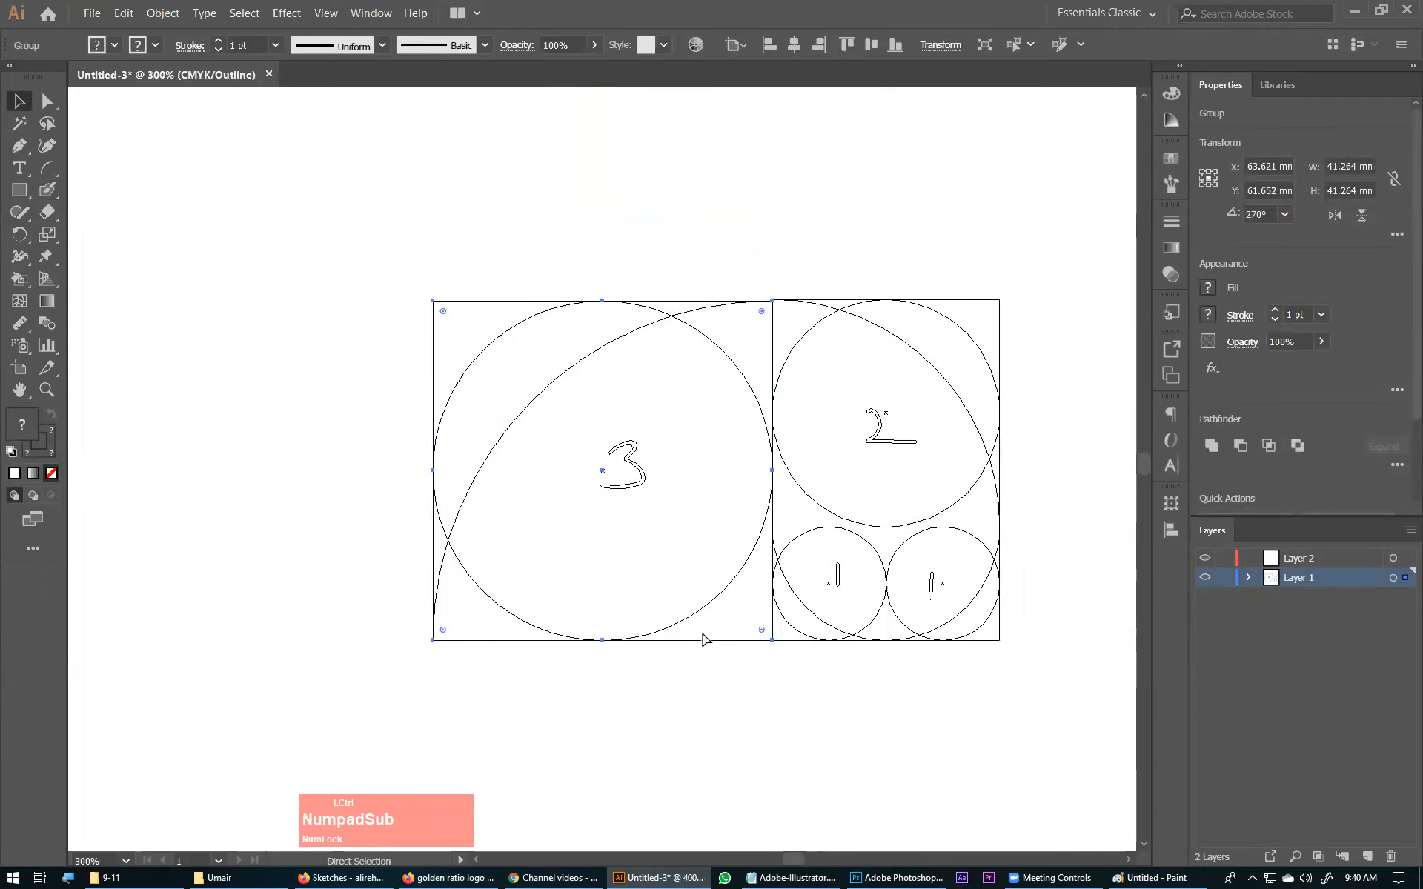
pyautogui.hotkey('ctrl', 'space')
pyautogui.moveTo(803, 349); pyautogui.dragTo(803, 352)
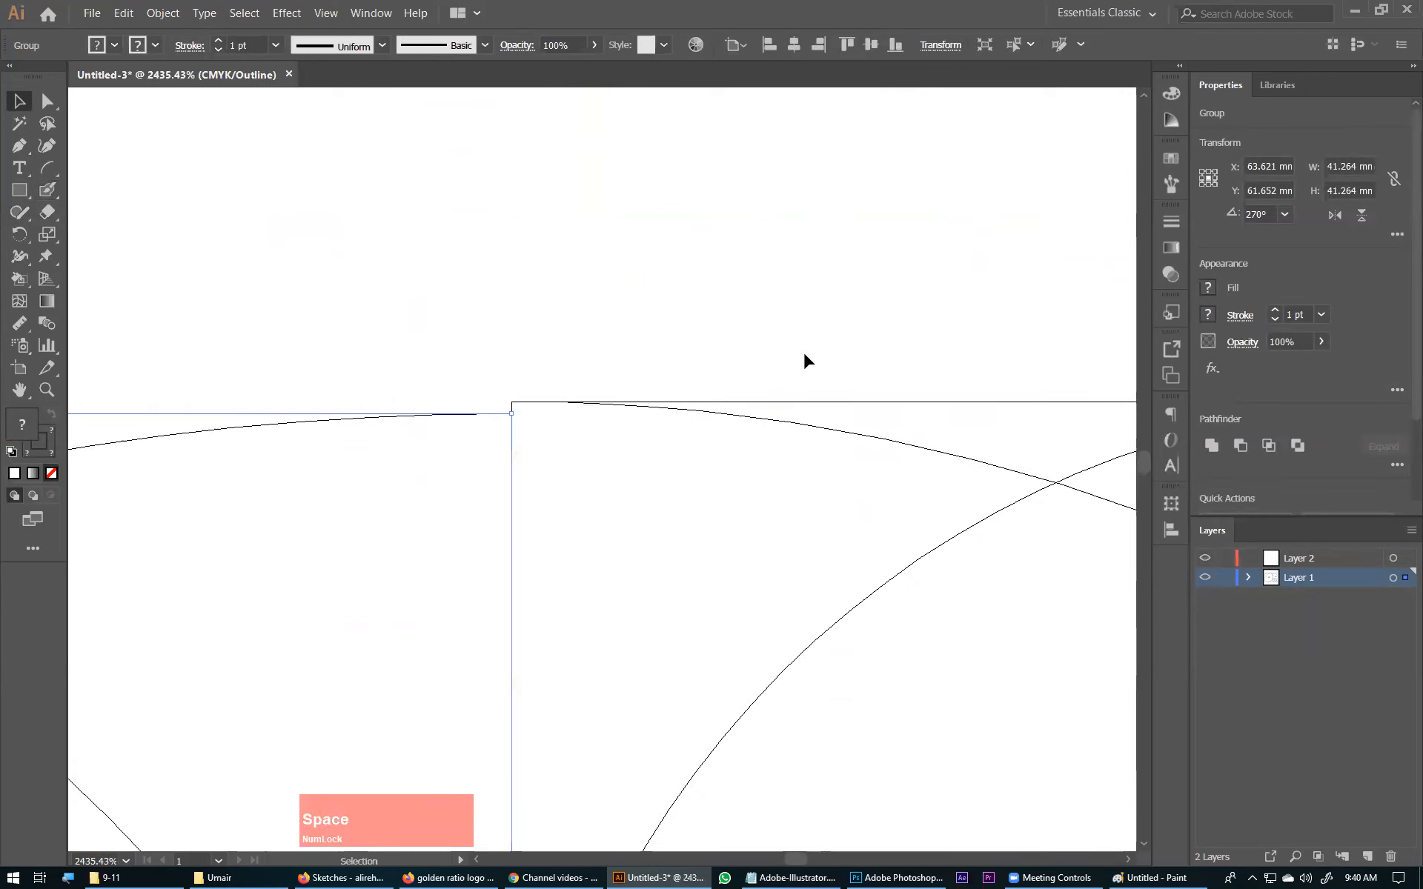
pyautogui.scroll(3, 806, 361)
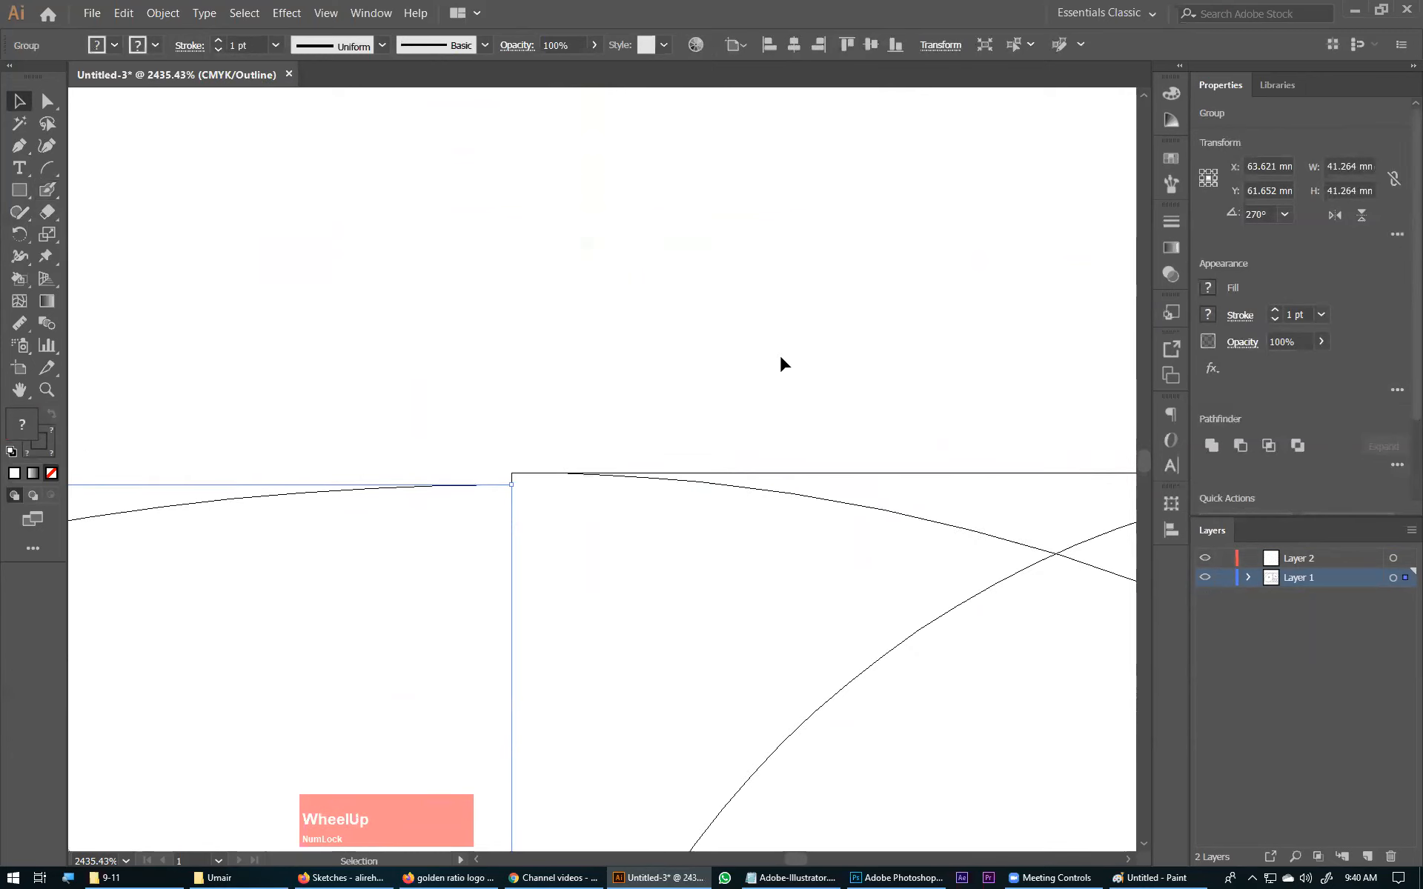
pyautogui.moveTo(512, 485); pyautogui.dragTo(525, 473)
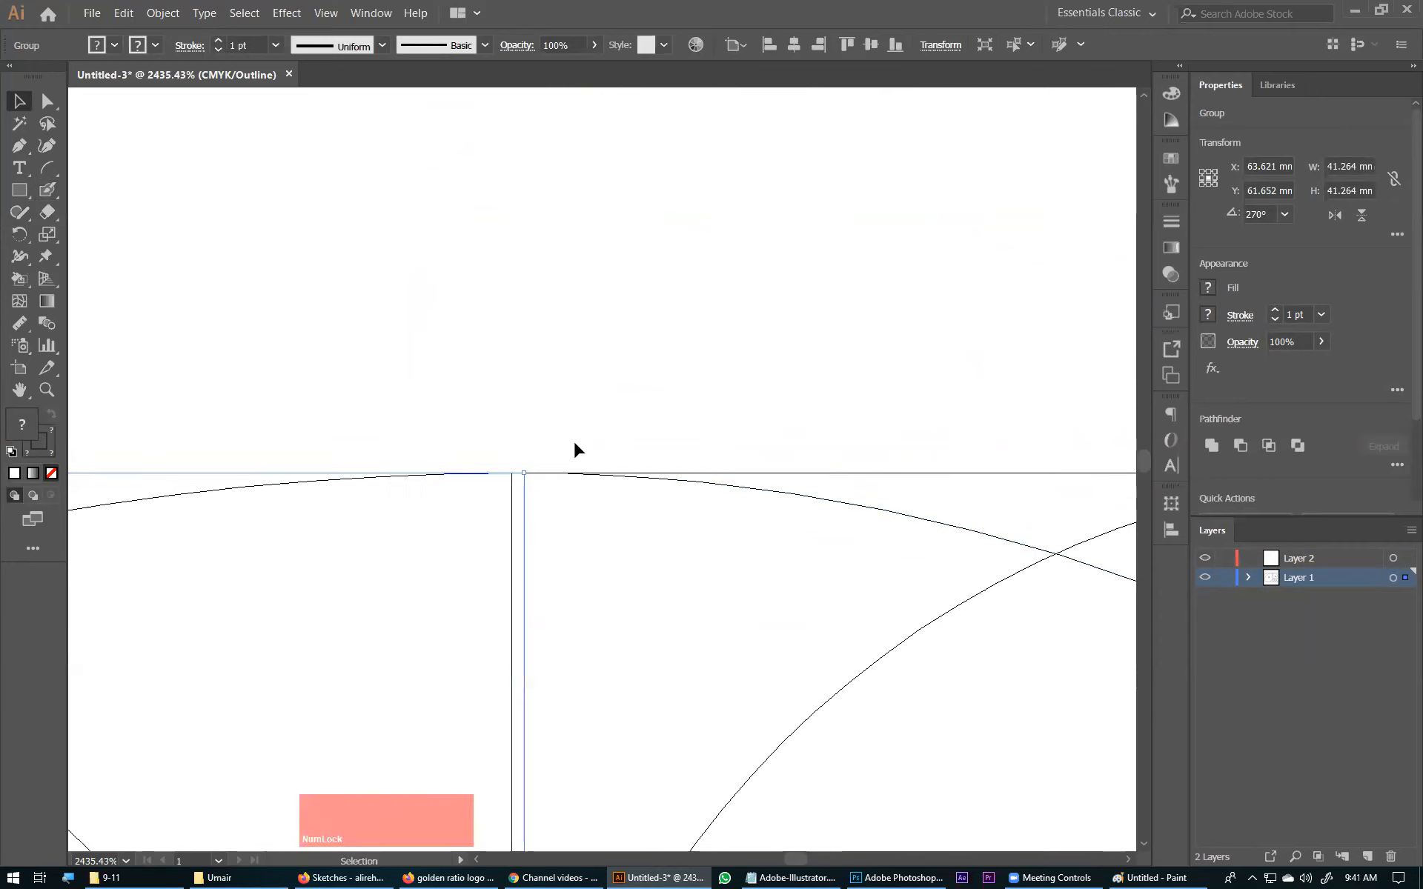
pyautogui.click(517, 579)
pyautogui.moveTo(524, 575); pyautogui.dragTo(512, 577)
# Duplicate the square, circle and arc group marked 3 directly below the original, with their edges touching.
pyautogui.hotkey('ctrl', '-')
pyautogui.hotkey('ctrl', '-')
pyautogui.hotkey('ctrl', '-')
pyautogui.hotkey('ctrl', '-')
pyautogui.hotkey('ctrl', '-')
pyautogui.hotkey('ctrl', '-')
pyautogui.hotkey('ctrl', '-')
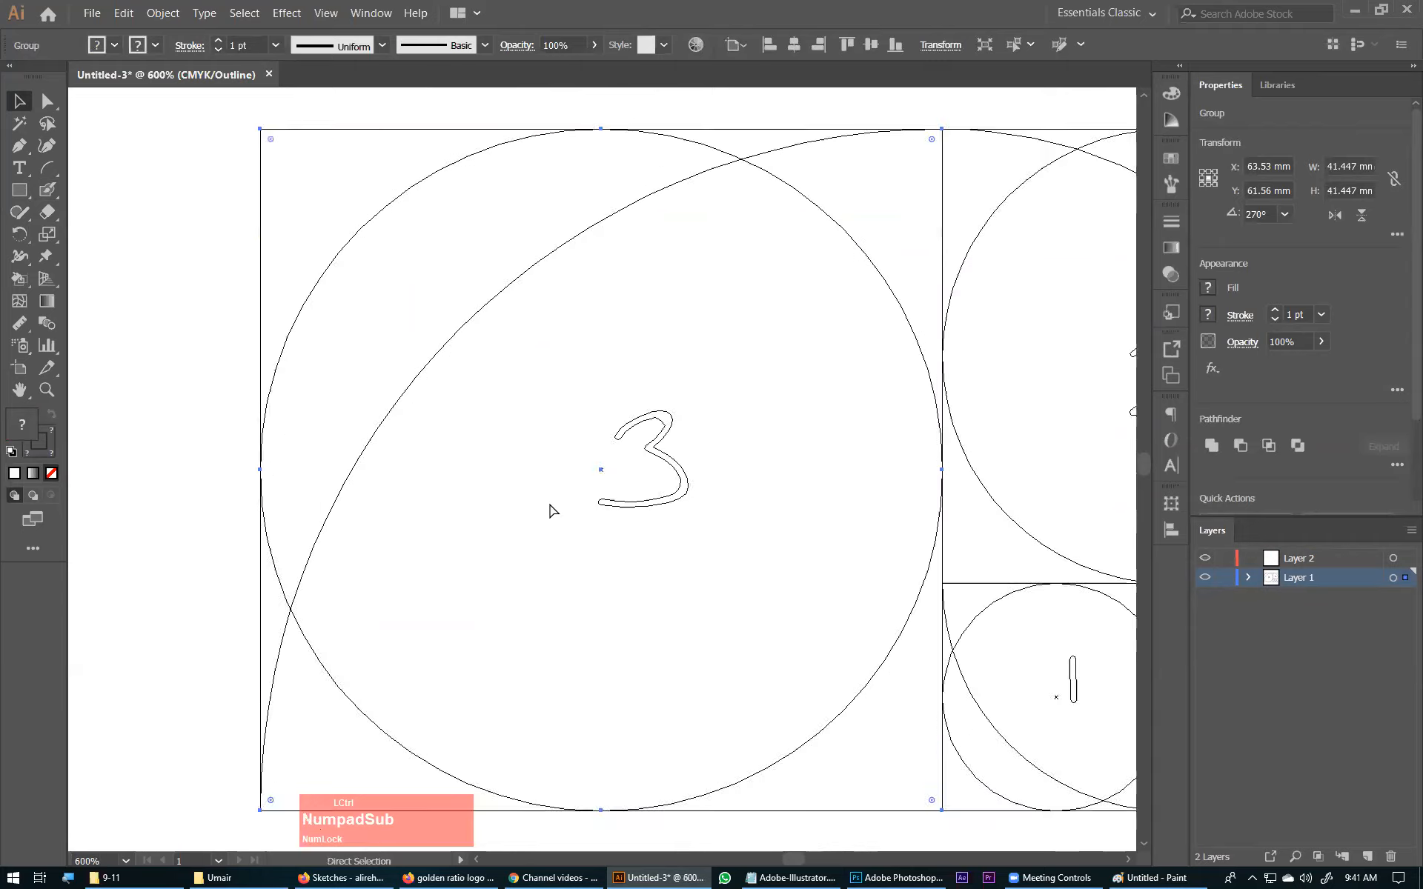
pyautogui.moveTo(561, 408); pyautogui.dragTo(412, 227)
pyautogui.moveTo(498, 404); pyautogui.dragTo(498, 630)
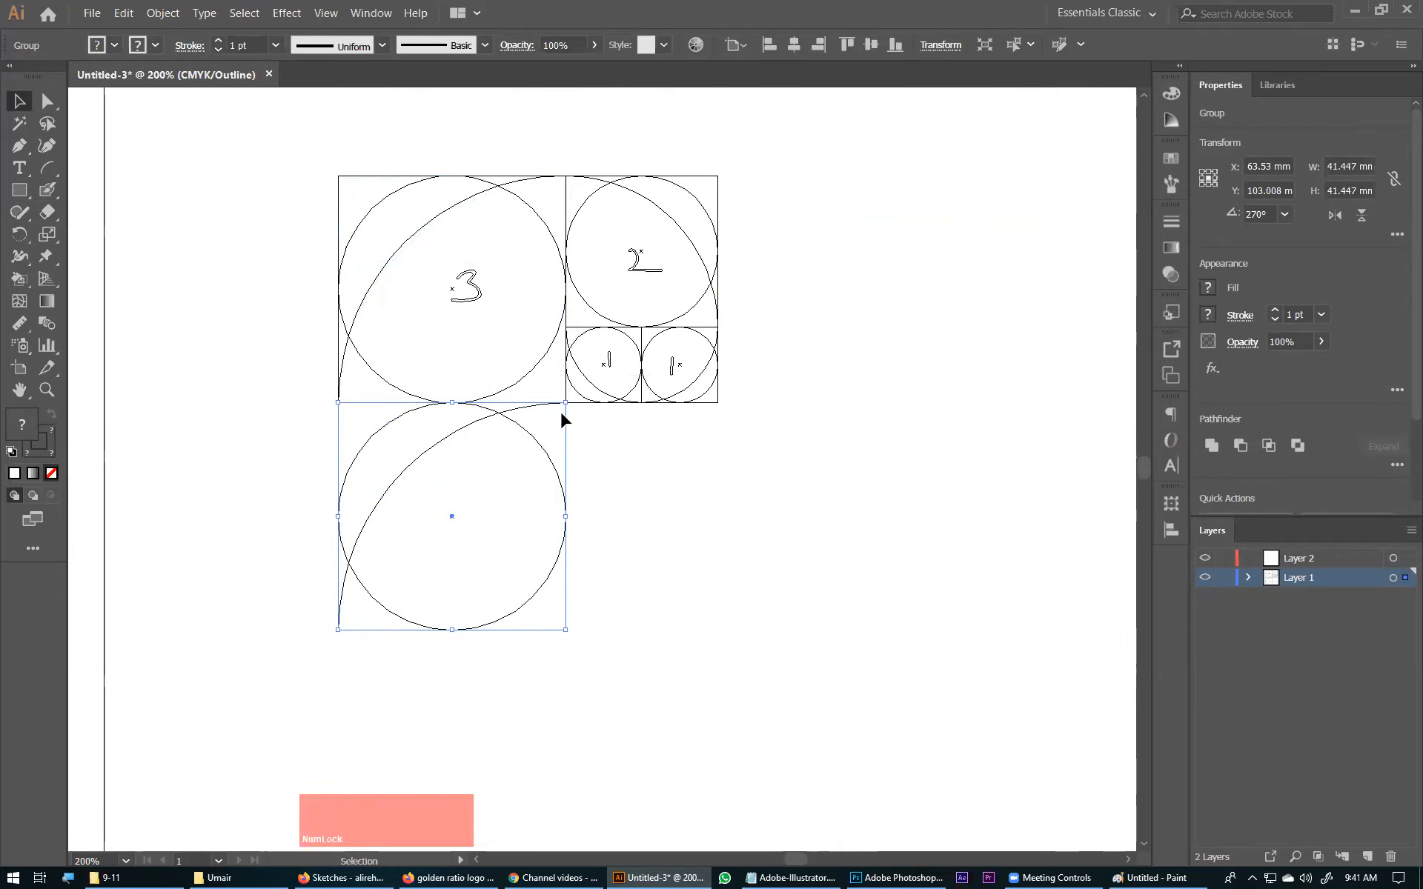
# Rotate the copy 90° counterclockwise, scale it proportionally to 69.08 mm and place it flush beneath the numbered squares.
pyautogui.moveTo(571, 399); pyautogui.dragTo(358, 397)
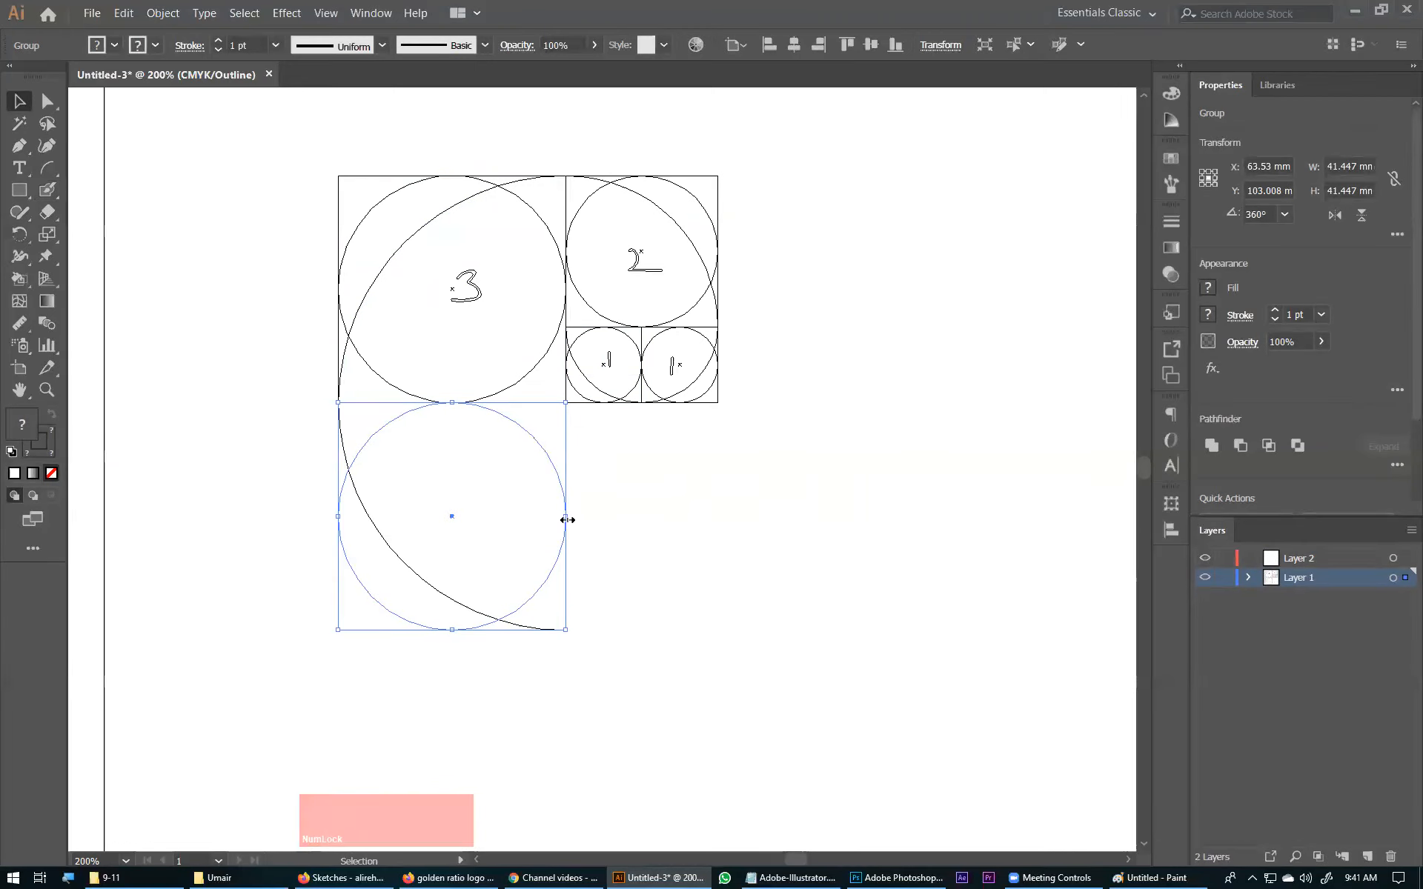
pyautogui.moveTo(565, 402); pyautogui.dragTo(718, 252)
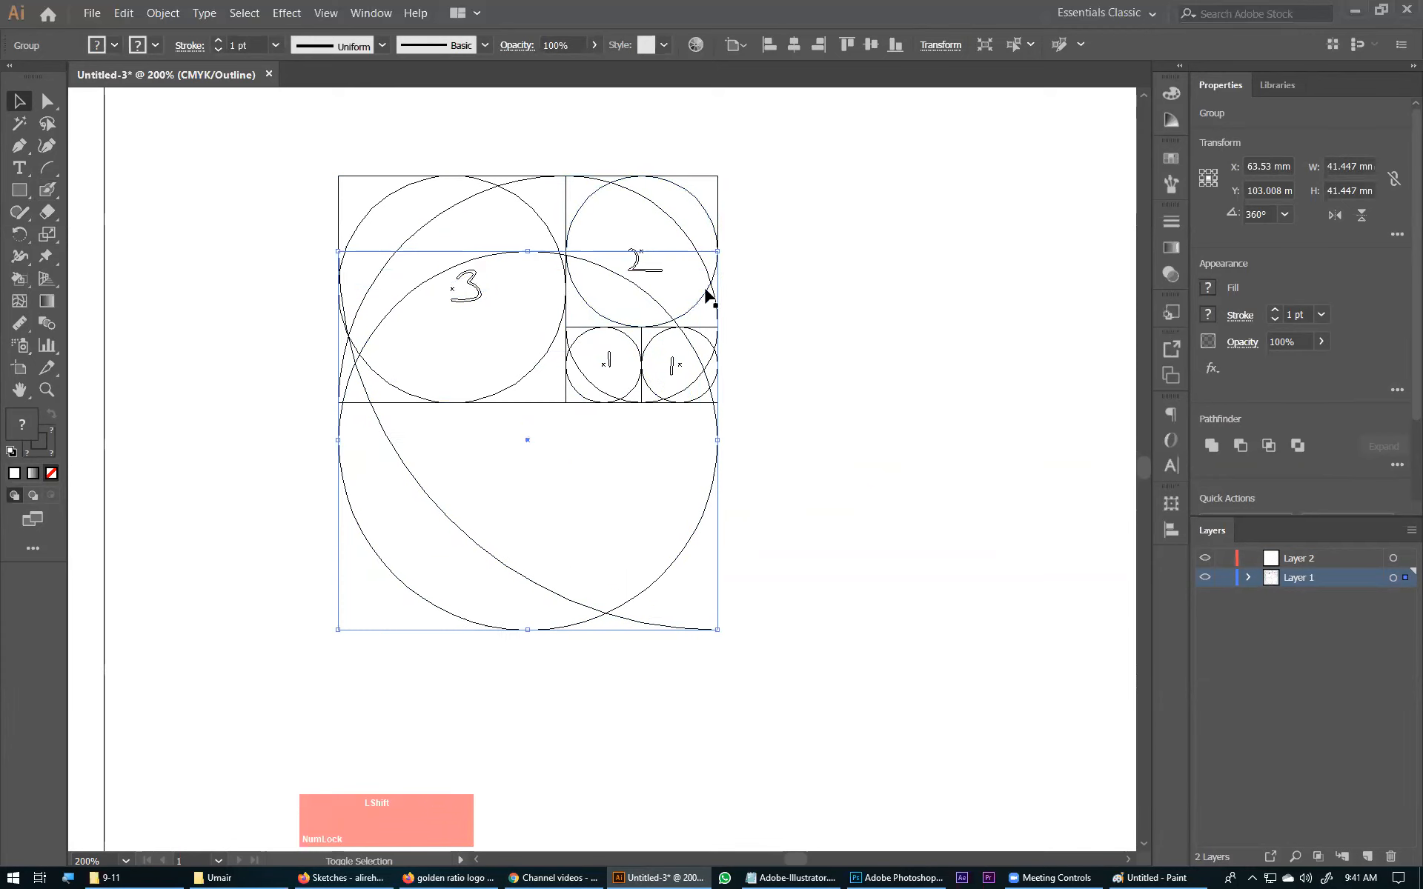
pyautogui.moveTo(443, 512); pyautogui.dragTo(441, 665)
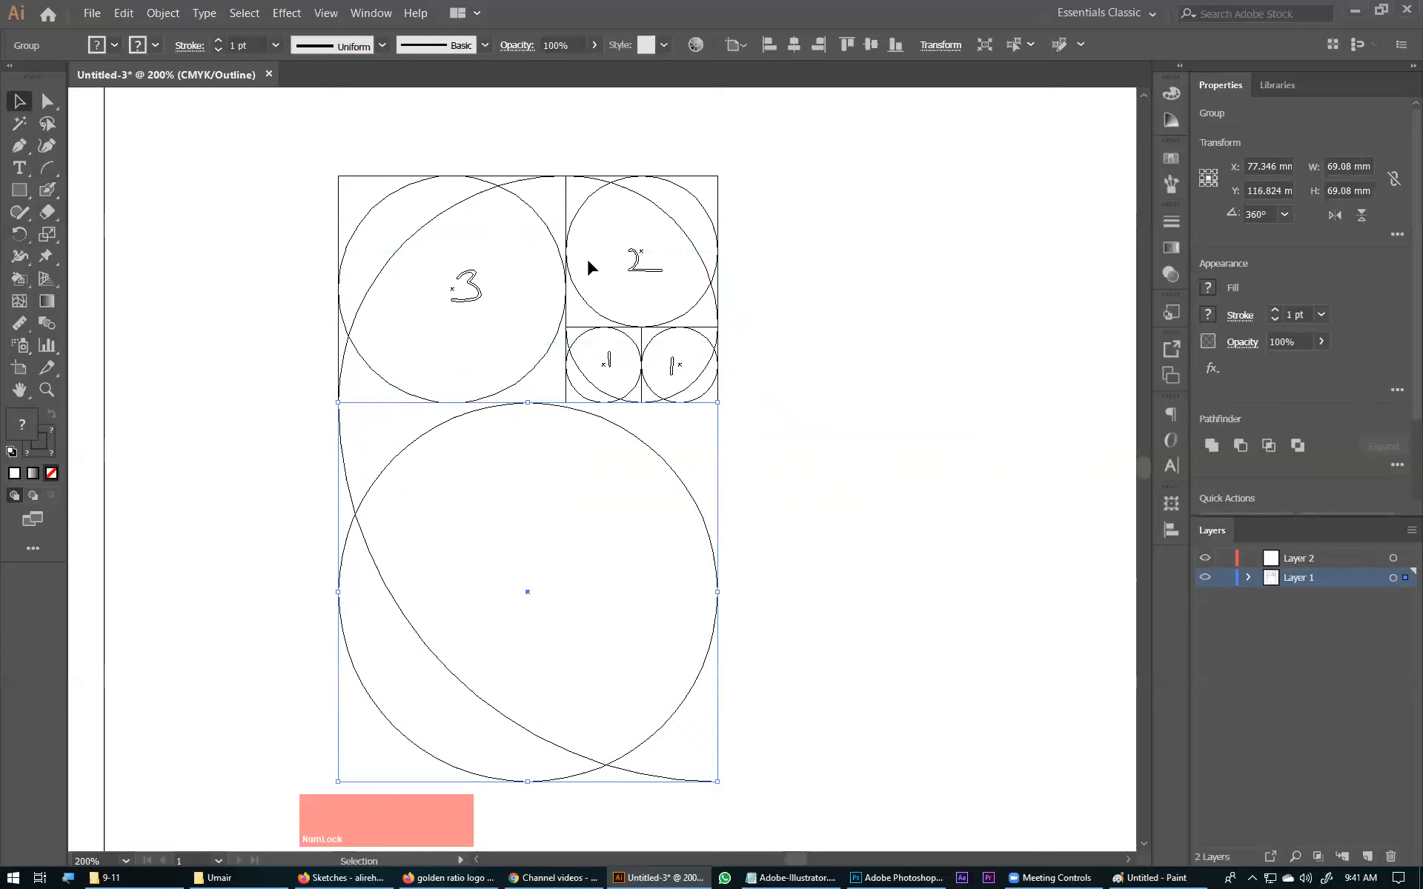
# Duplicate the 69.08 mm square group horizontally so the copy touches its right edge.
pyautogui.press('space')
pyautogui.moveTo(381, 452); pyautogui.dragTo(289, 331)
pyautogui.moveTo(328, 519); pyautogui.dragTo(715, 511)
# Rotate the new copy 90° counterclockwise and scale it to 110.527 mm so it spans the full height beside the existing squares.
pyautogui.moveTo(1010, 277); pyautogui.dragTo(614, 357)
pyautogui.press('space')
pyautogui.moveTo(630, 359); pyautogui.dragTo(148, 623)
pyautogui.press('space')
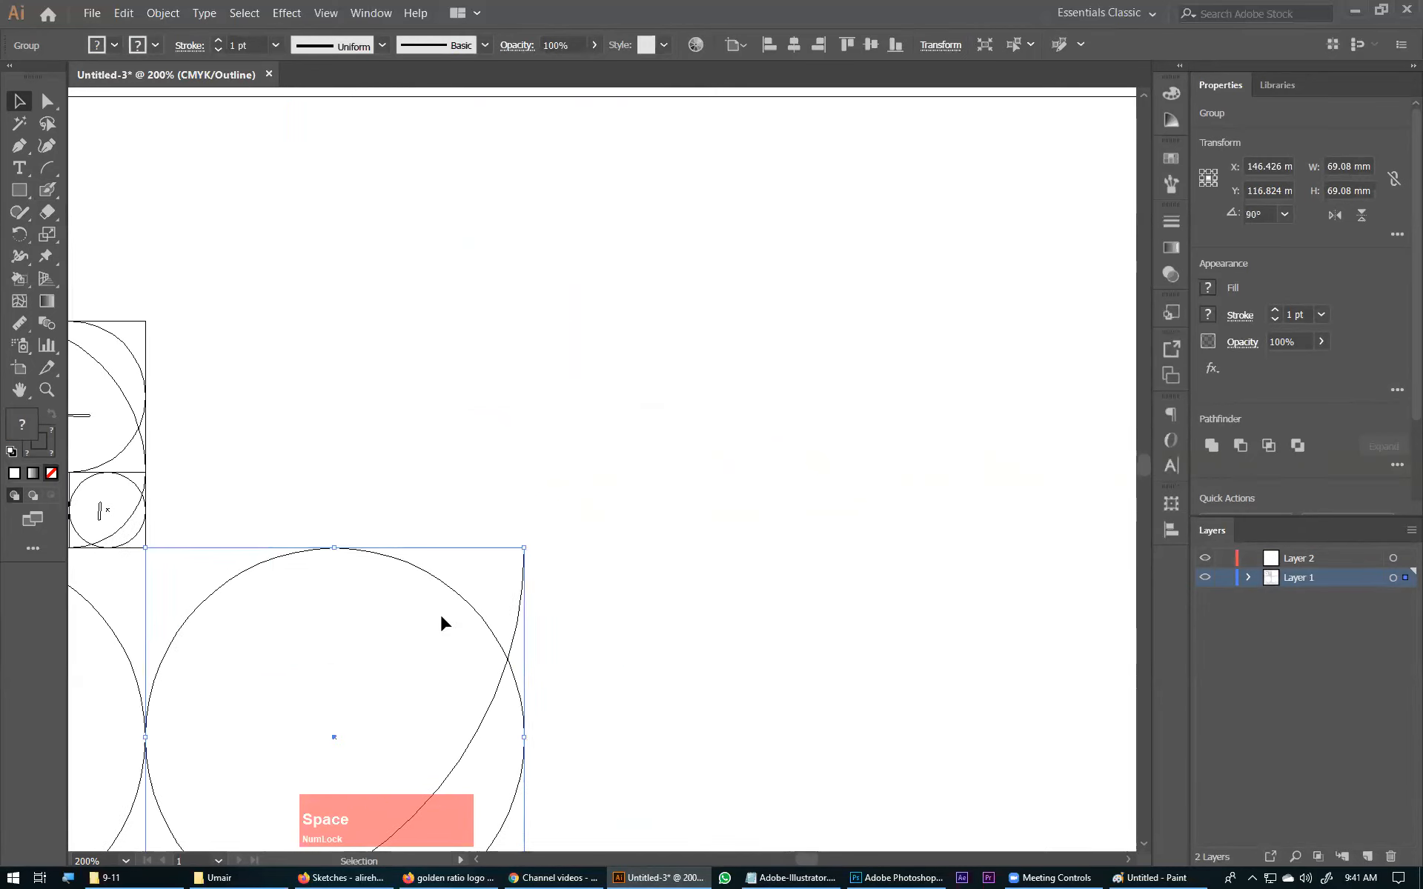
pyautogui.moveTo(347, 628); pyautogui.dragTo(540, 628)
pyautogui.moveTo(525, 547); pyautogui.dragTo(371, 324)
pyautogui.moveTo(222, 624); pyautogui.dragTo(406, 586)
pyautogui.press('space')
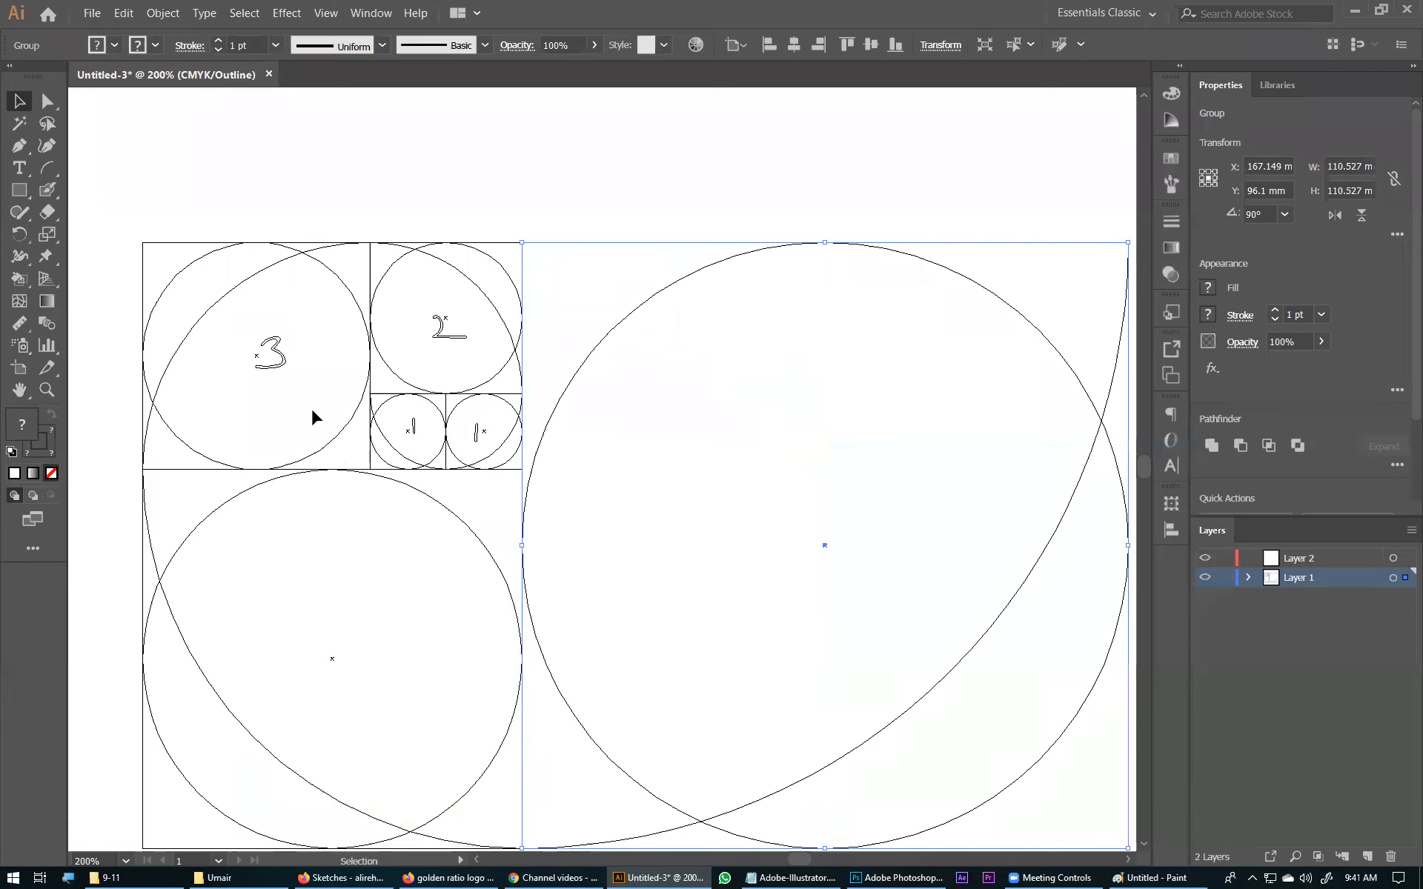
# Duplicate the 110.527 mm square group directly above itself, with their edges touching.
pyautogui.press('space')
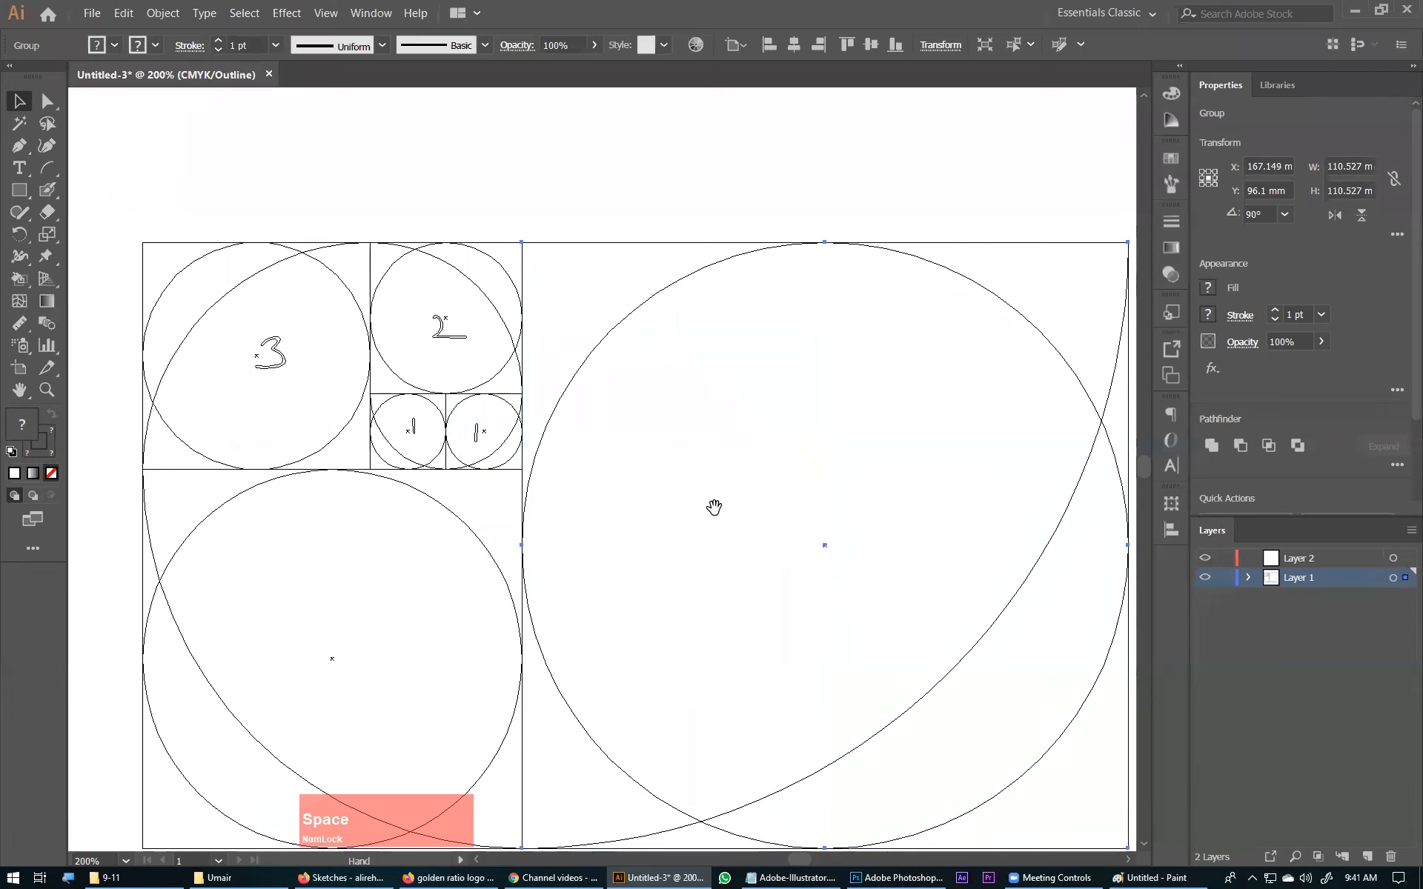
pyautogui.press('ctrl+KP_Subtract')
pyautogui.press('ctrl+KP_Subtract')
pyautogui.press('ctrl+KP_Subtract')
pyautogui.click(764, 486)
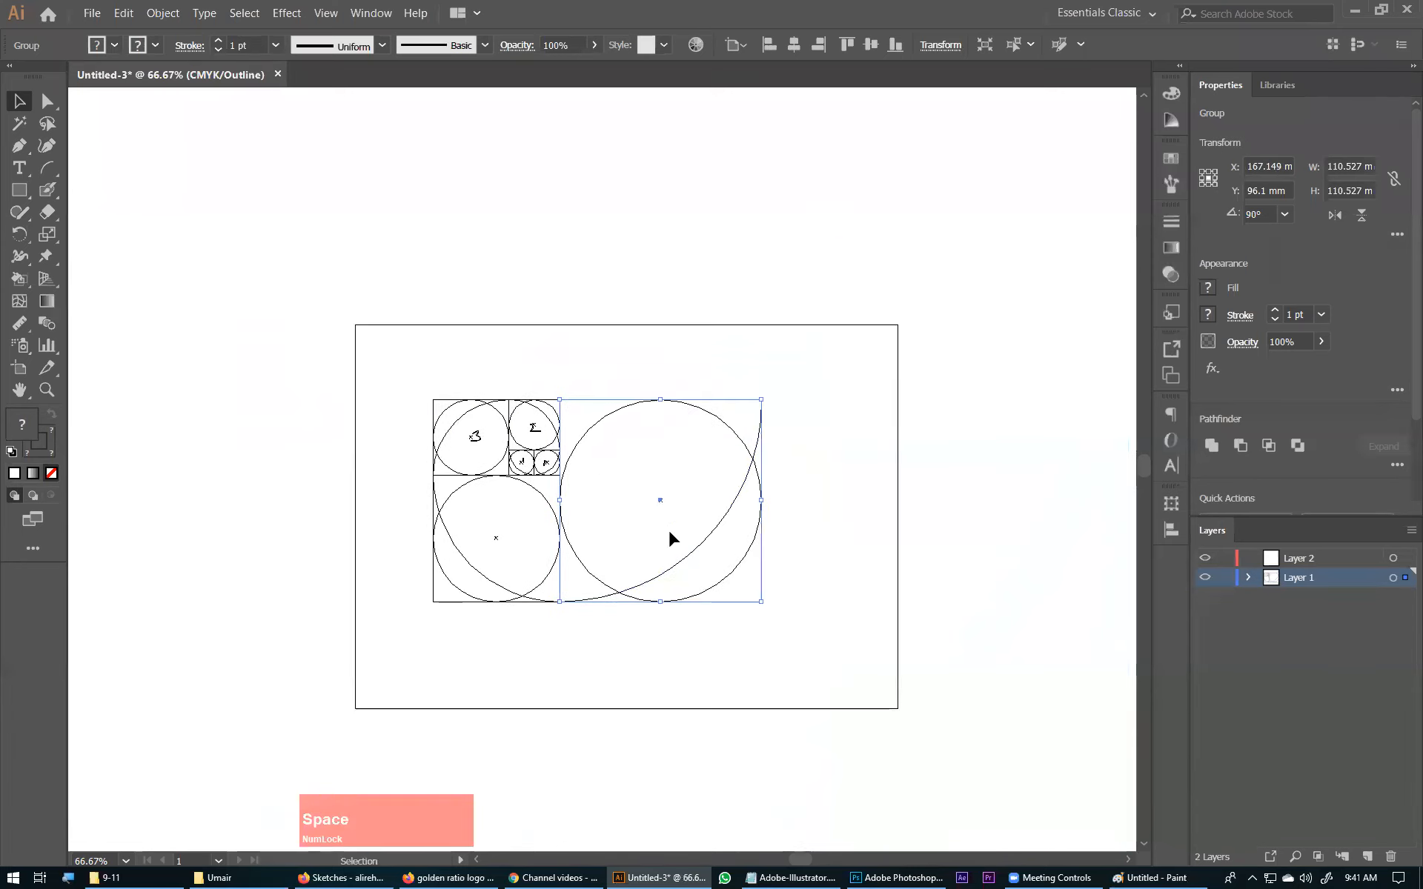
pyautogui.click(660, 556)
pyautogui.moveTo(664, 570); pyautogui.dragTo(683, 378)
# Rotate the upper copy 90° counterclockwise, scale it to 179.607 mm and seat it on top across the full width.
pyautogui.moveTo(771, 195); pyautogui.dragTo(536, 186)
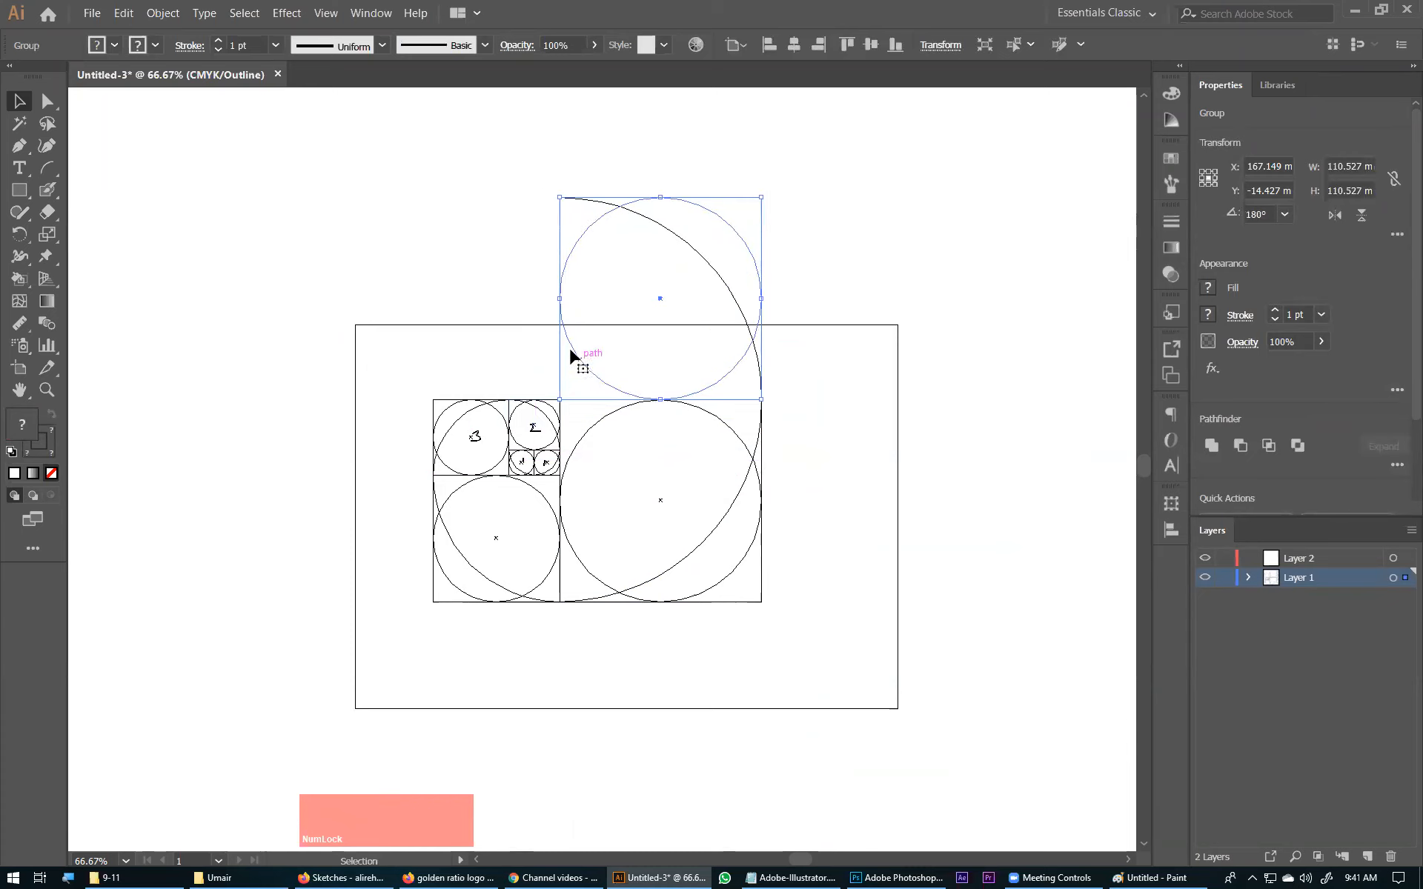
pyautogui.moveTo(561, 301); pyautogui.dragTo(432, 356)
pyautogui.moveTo(575, 461); pyautogui.dragTo(570, 398)
# Return the golden ratio drawing from outline to preview display and clear the selection.
pyautogui.moveTo(816, 197); pyautogui.dragTo(449, 744)
pyautogui.press('ctrl')
pyautogui.hotkey('ctrl', 'y')
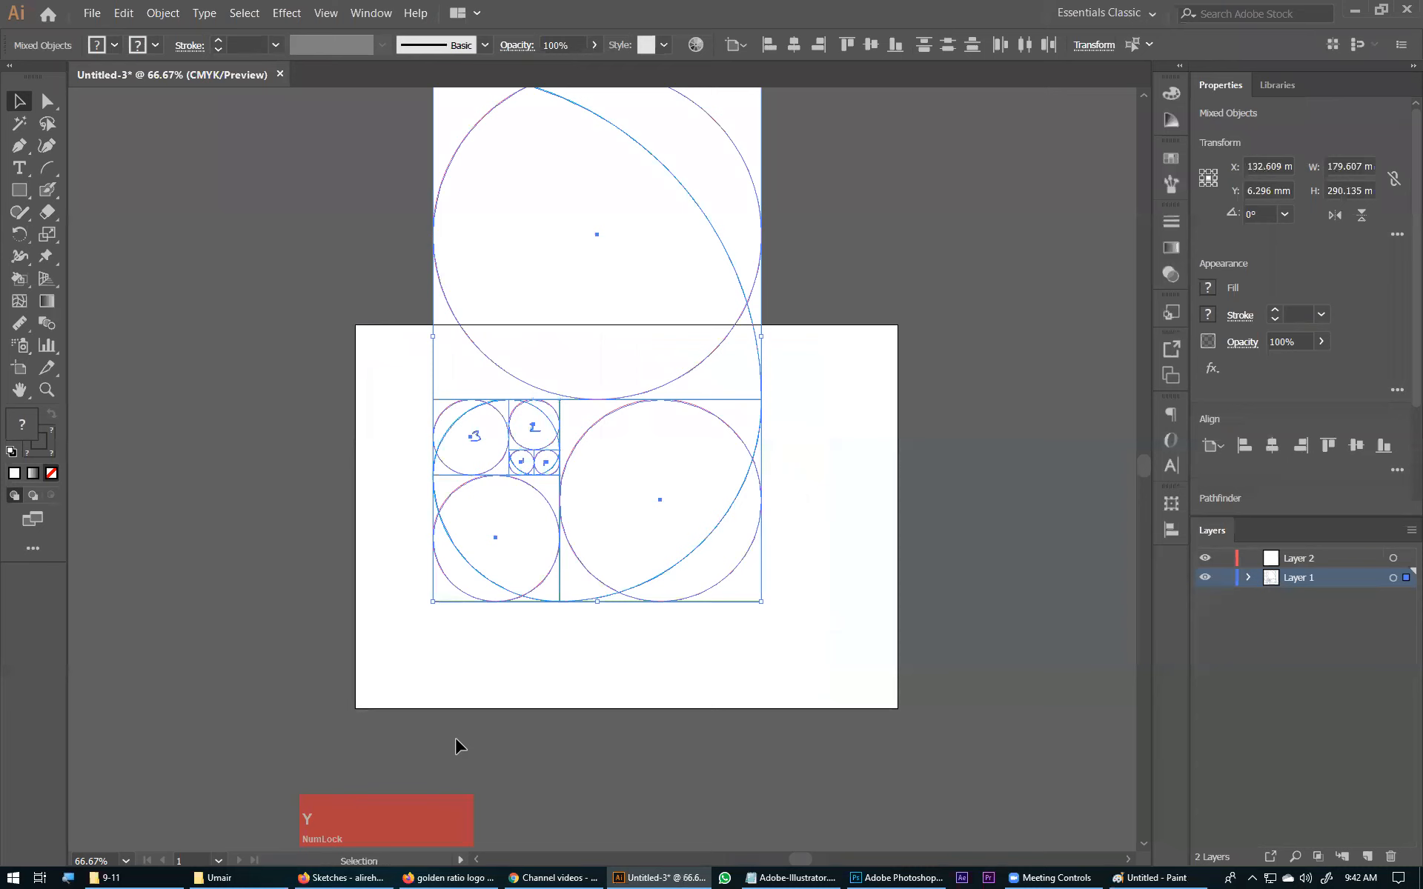
pyautogui.press('ctrl+KP_Subtract')
pyautogui.click(838, 545)
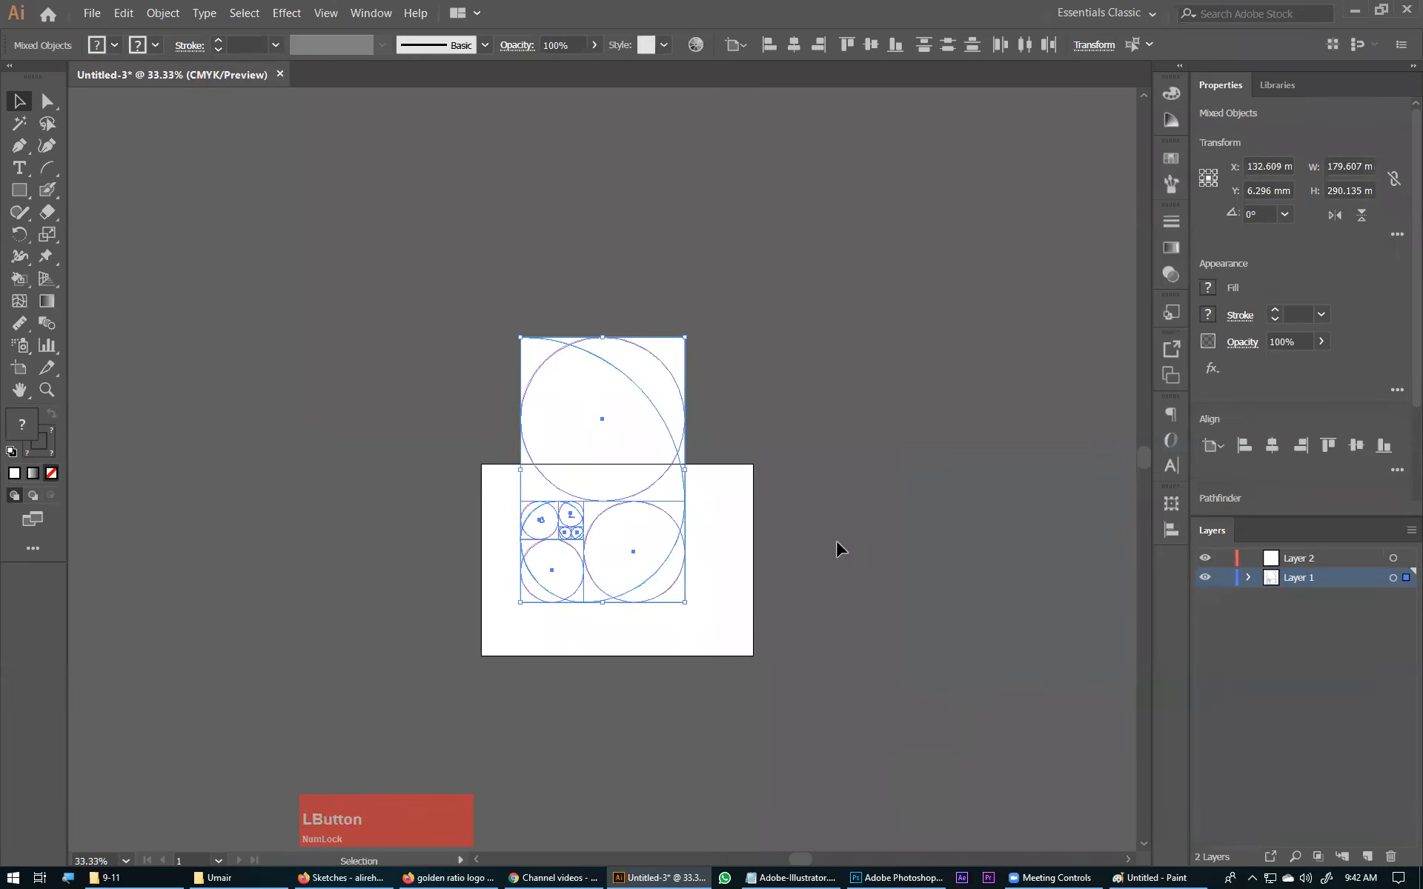
pyautogui.scroll(3, 674, 596)
pyautogui.moveTo(670, 598); pyautogui.dragTo(665, 649)
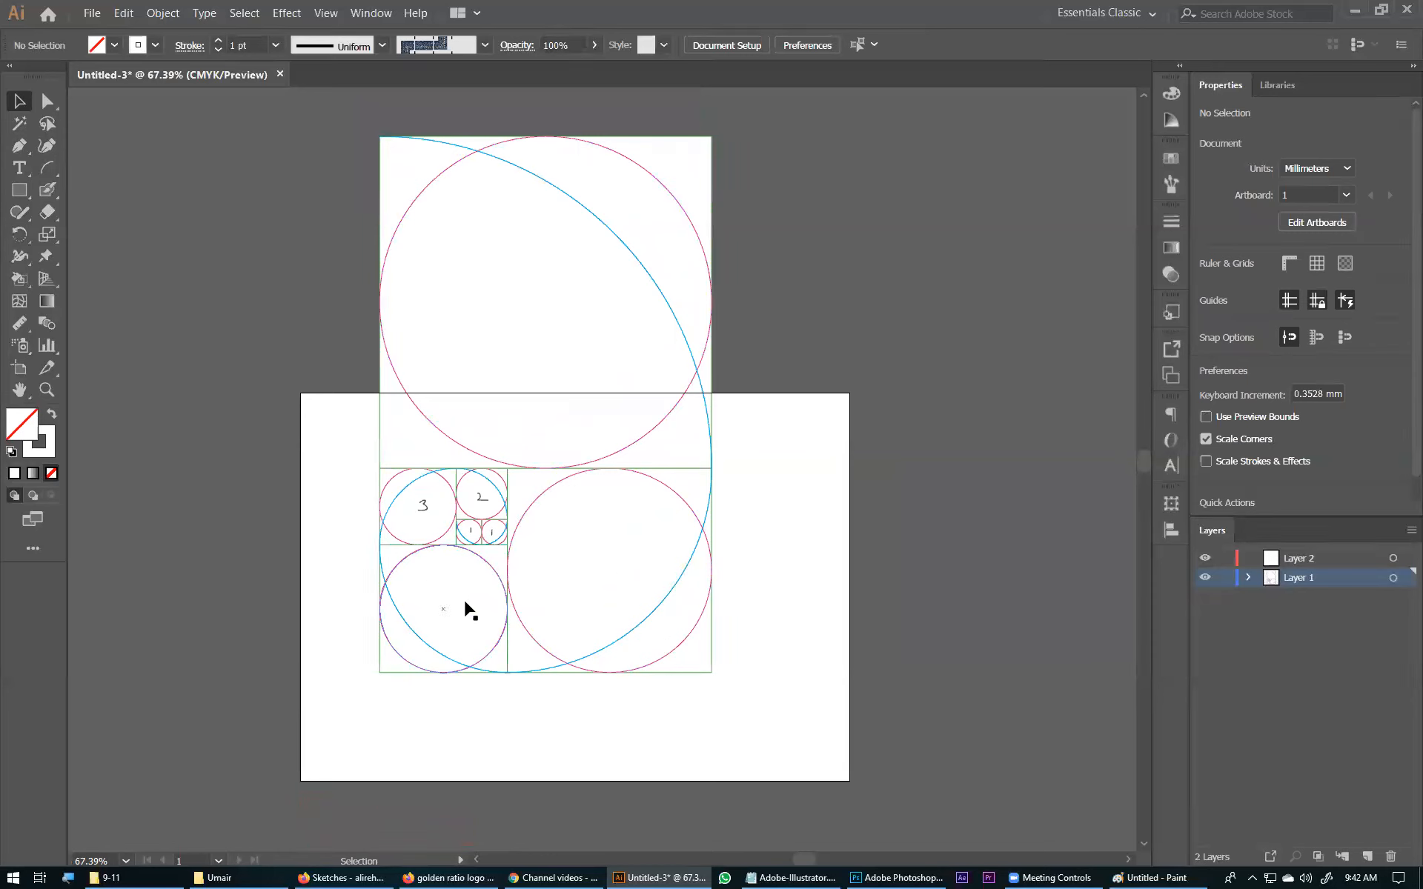
# Delete the empty Layer 2 and deselect the artwork.
pyautogui.moveTo(876, 238); pyautogui.dragTo(392, 643)
pyautogui.click(1324, 552)
pyautogui.click(1390, 858)
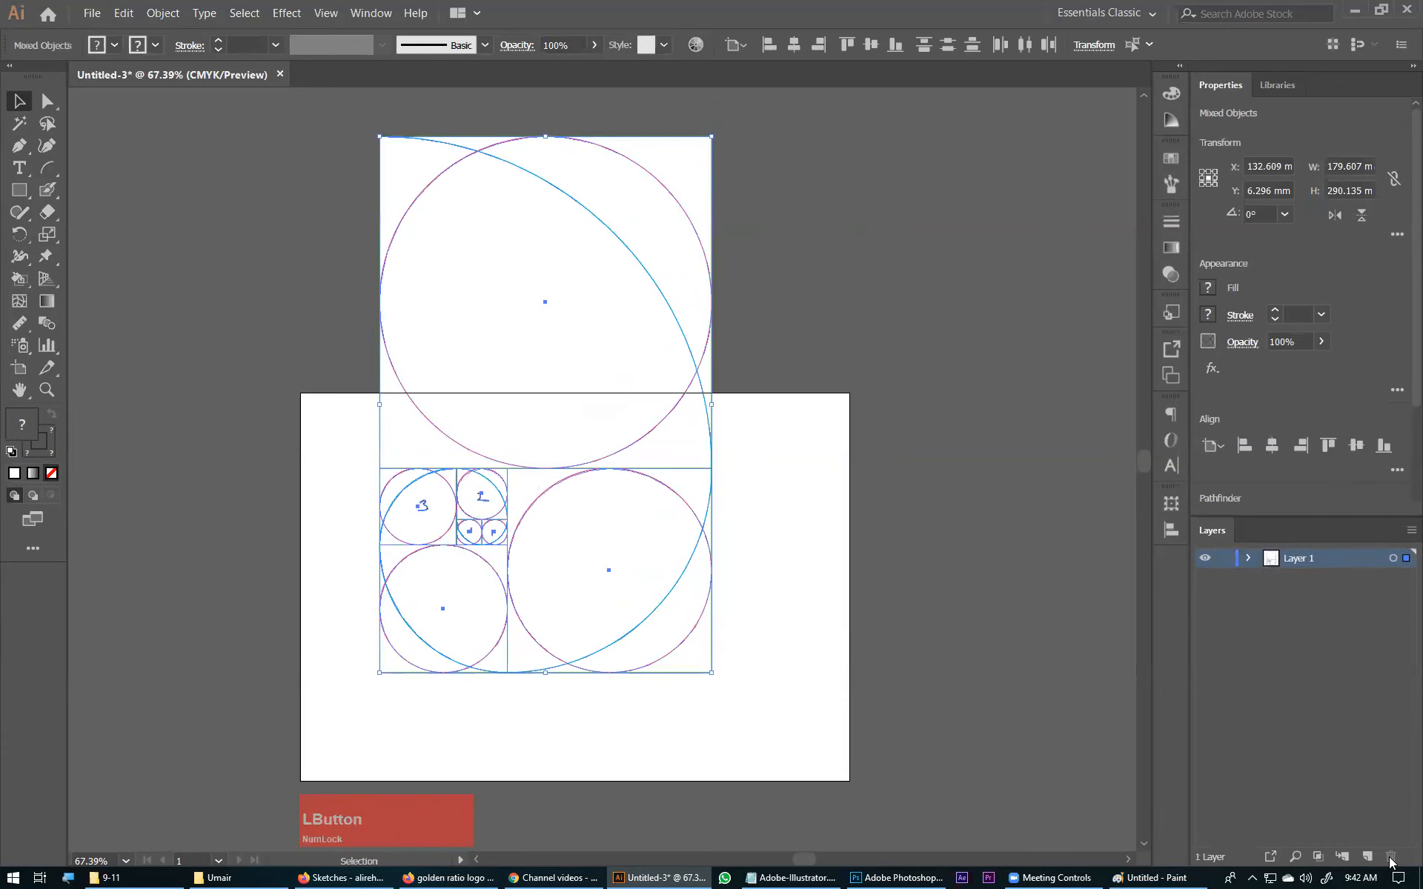
pyautogui.click(997, 603)
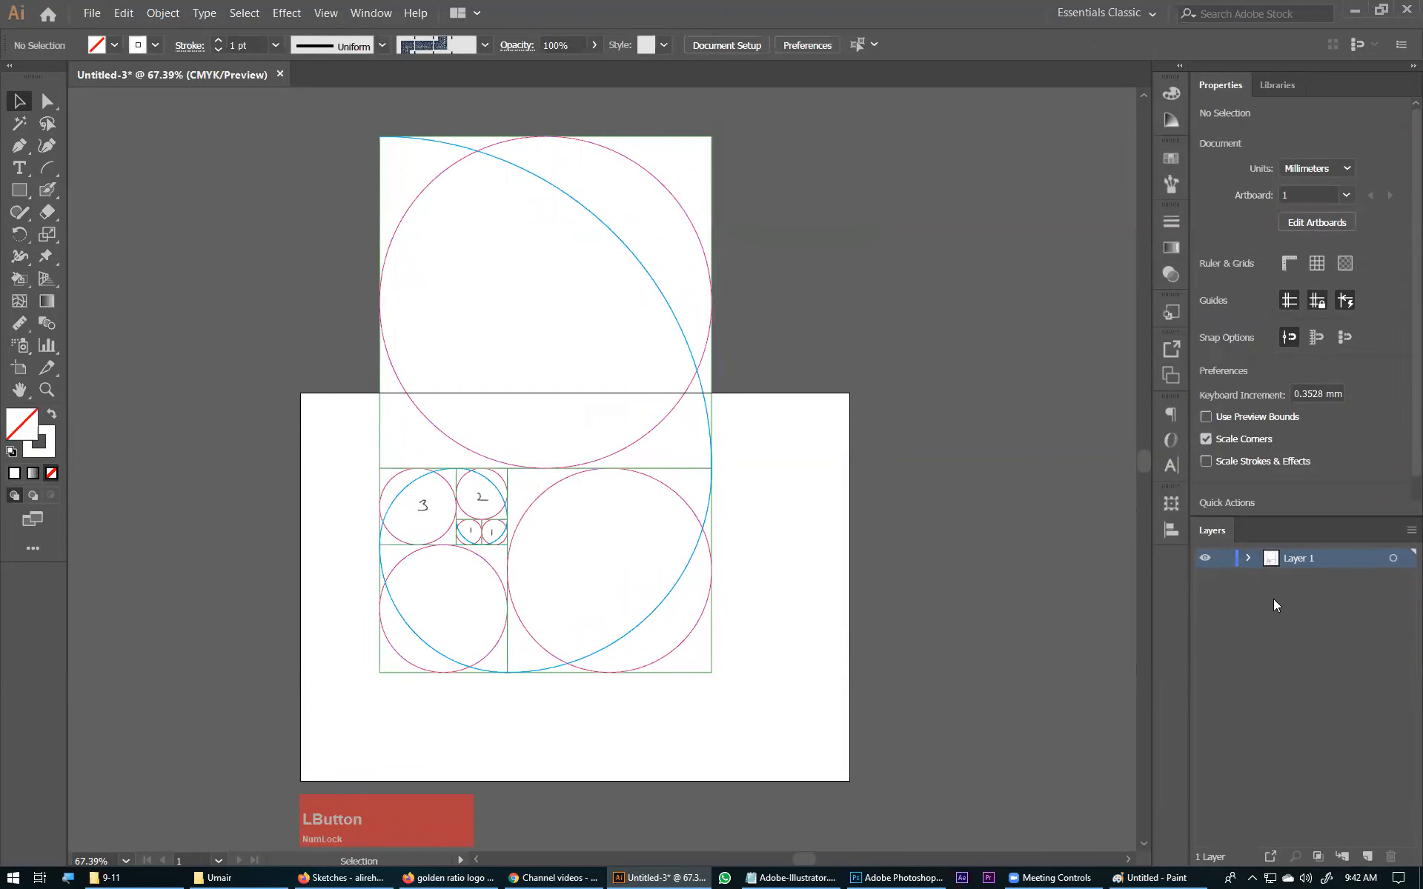
# Delete the handwritten numbers 3, 2, 1 and 1 from inside the circles.
pyautogui.click(423, 506)
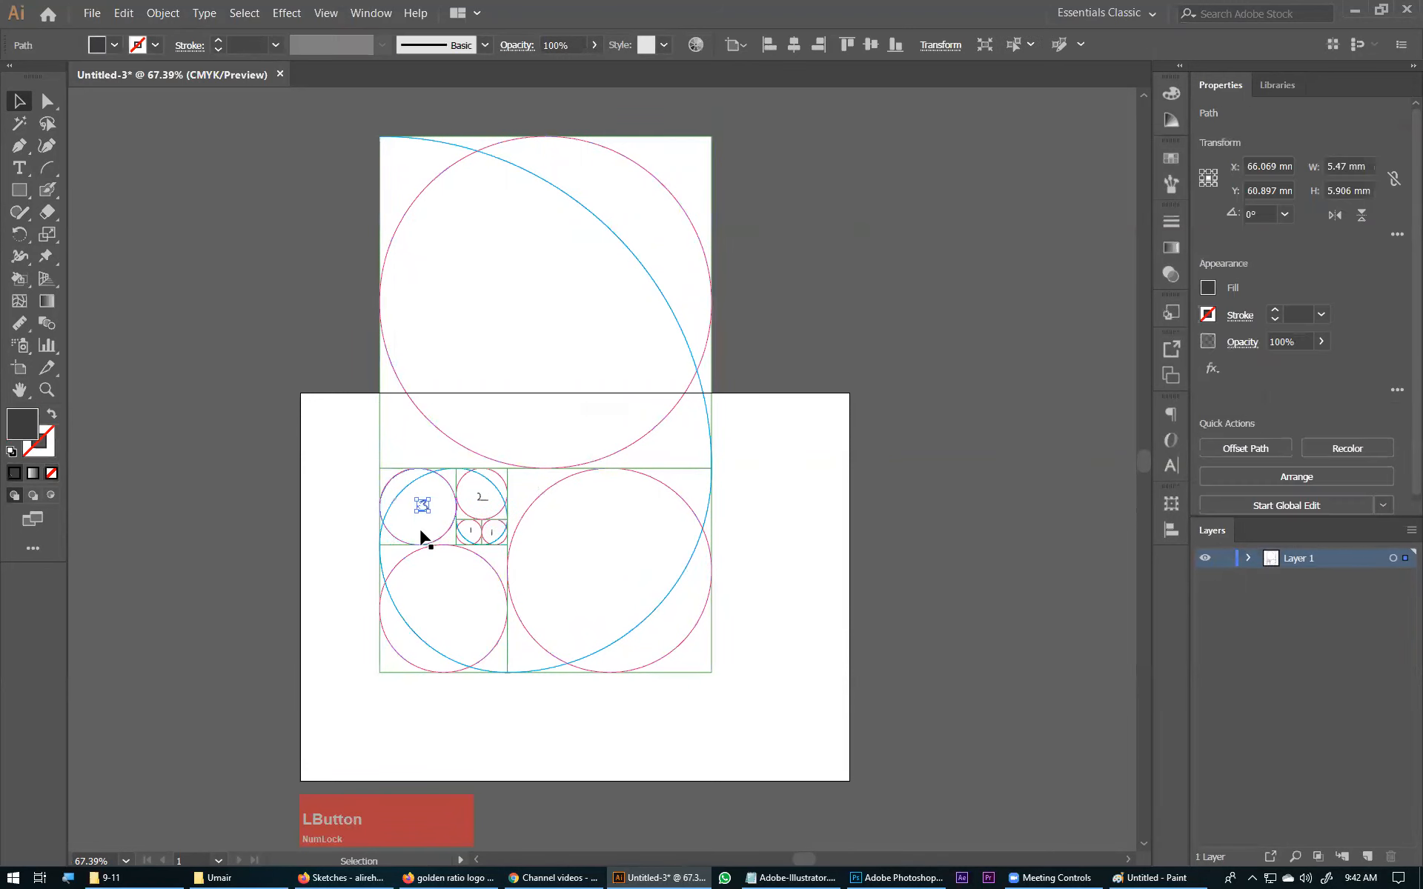
pyautogui.press('Delete')
pyautogui.click(482, 498)
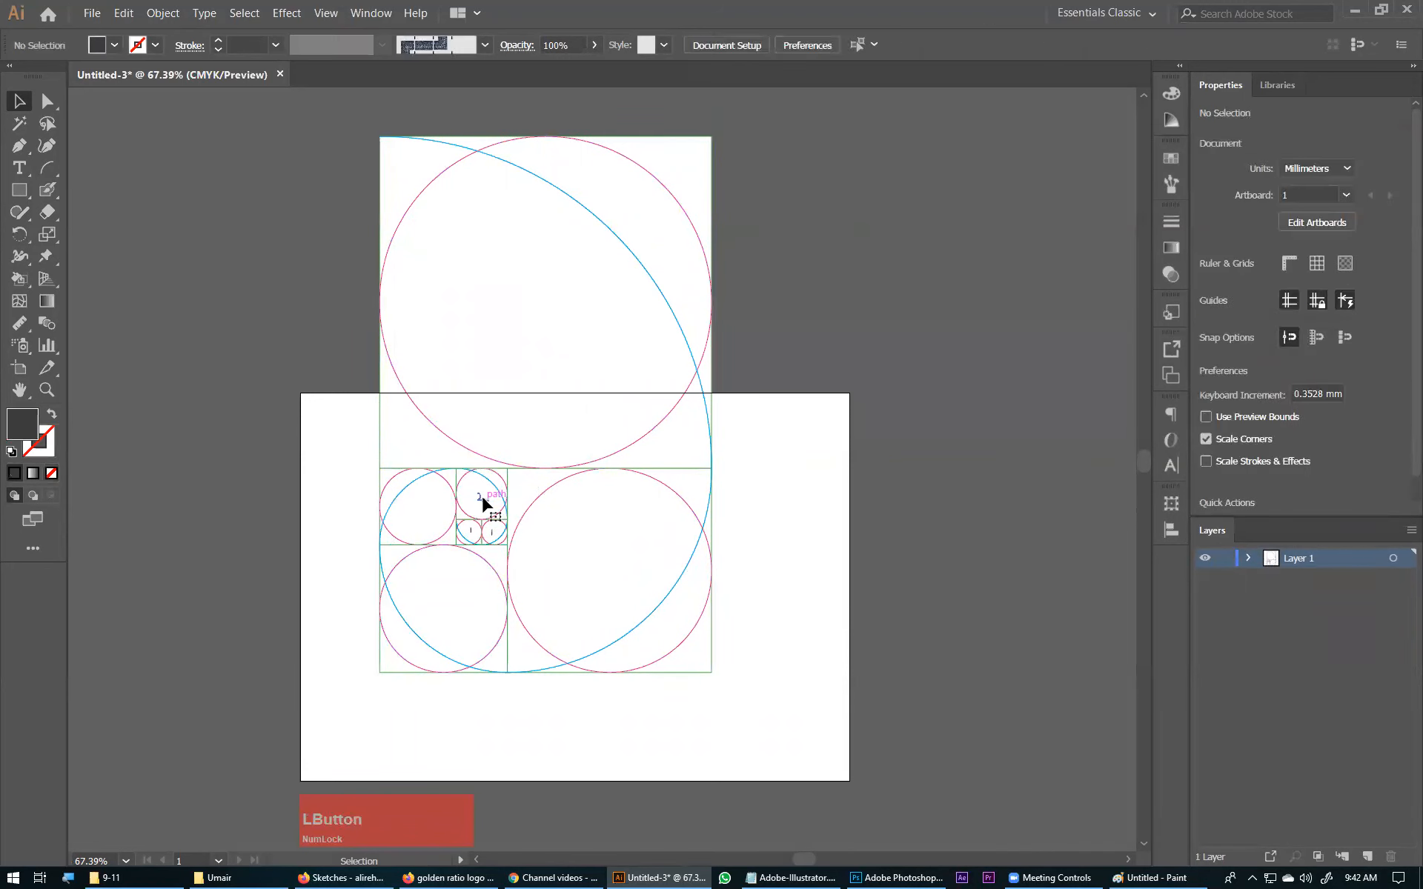
pyautogui.press('Delete')
pyautogui.click(490, 535)
pyautogui.press('Delete')
pyautogui.click(471, 532)
pyautogui.press('Delete')
pyautogui.click(812, 511)
# Ungroup all the golden ratio shapes, try moving one shape out of the largest square and undo that move.
pyautogui.moveTo(808, 282); pyautogui.dragTo(372, 643)
pyautogui.click(154, 13)
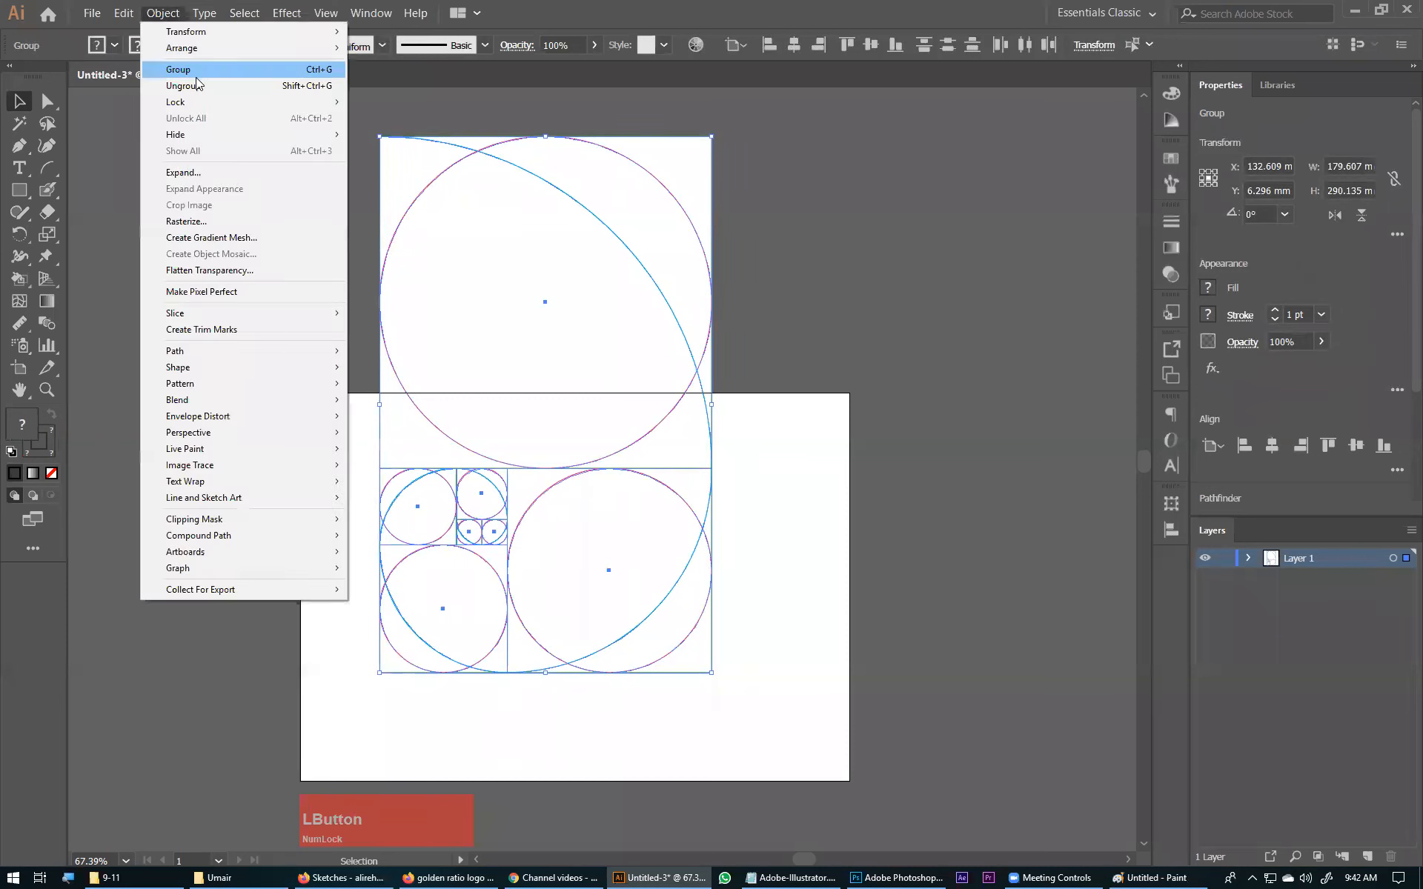
pyautogui.click(181, 86)
pyautogui.click(860, 315)
pyautogui.moveTo(600, 296); pyautogui.dragTo(747, 250)
pyautogui.hotkey('ctrl', 'z')
# Set the fill of all the golden ratio shapes to None, keeping their coloured strokes.
pyautogui.moveTo(857, 256); pyautogui.dragTo(254, 698)
pyautogui.click(131, 47)
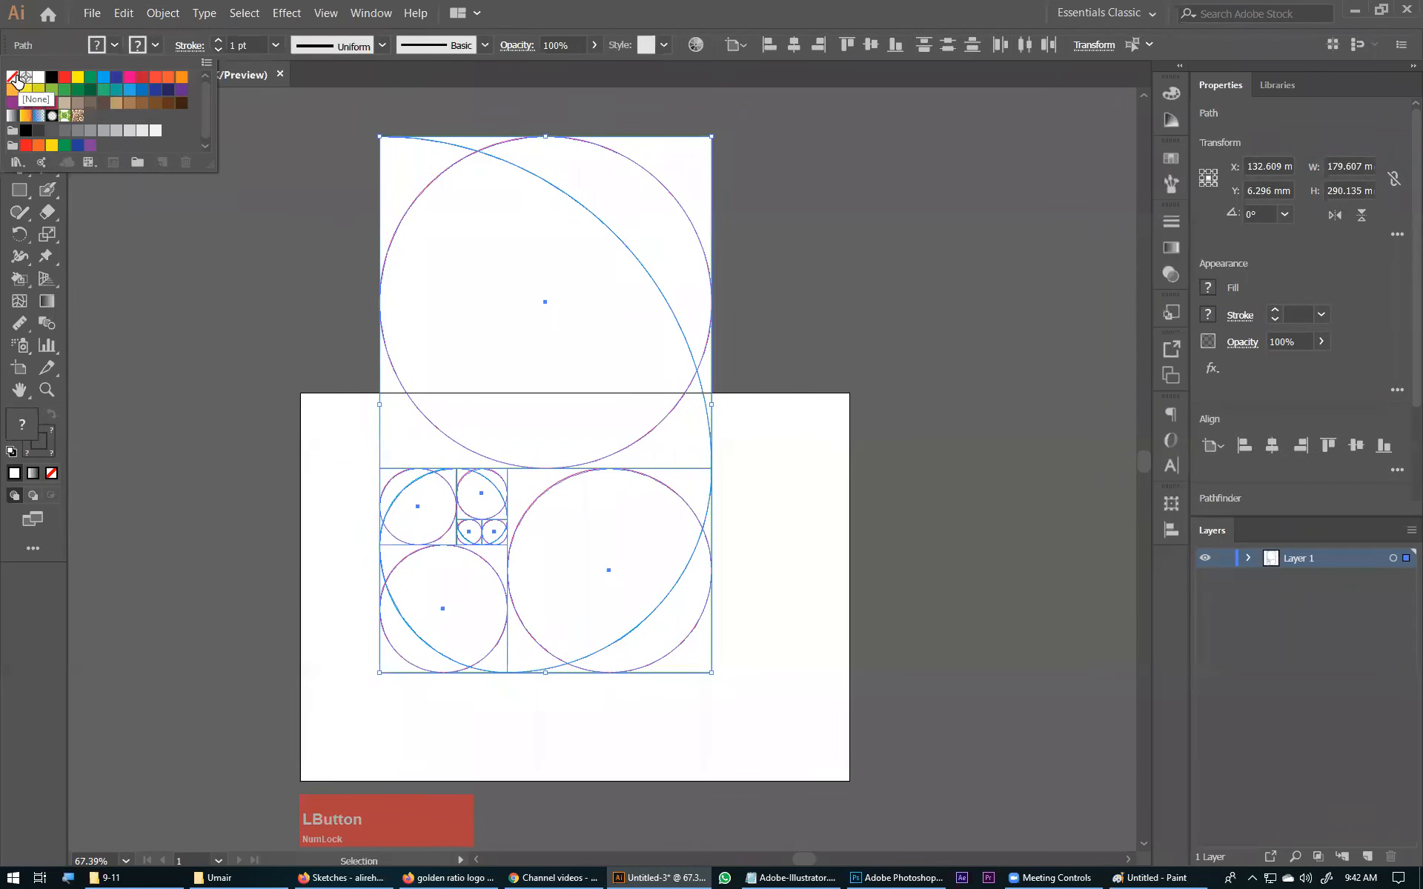
pyautogui.click(16, 82)
pyautogui.click(404, 504)
# Select the matching golden ratio outlines with the Magic Wand, sampling a green square edge.
pyautogui.moveTo(640, 676); pyautogui.dragTo(771, 591)
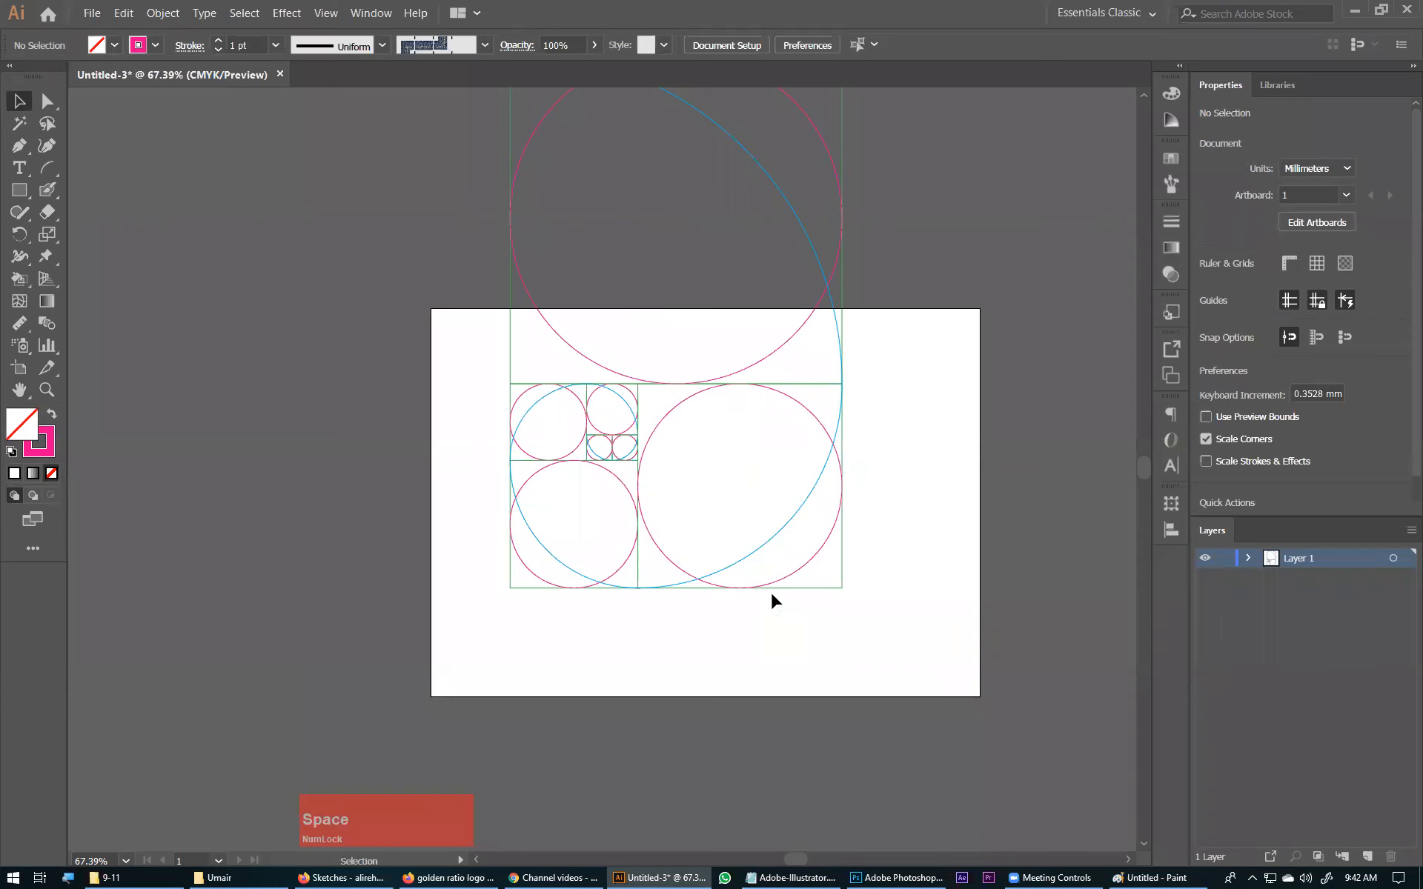
pyautogui.moveTo(413, 159); pyautogui.dragTo(1000, 635)
pyautogui.moveTo(708, 487); pyautogui.dragTo(750, 419)
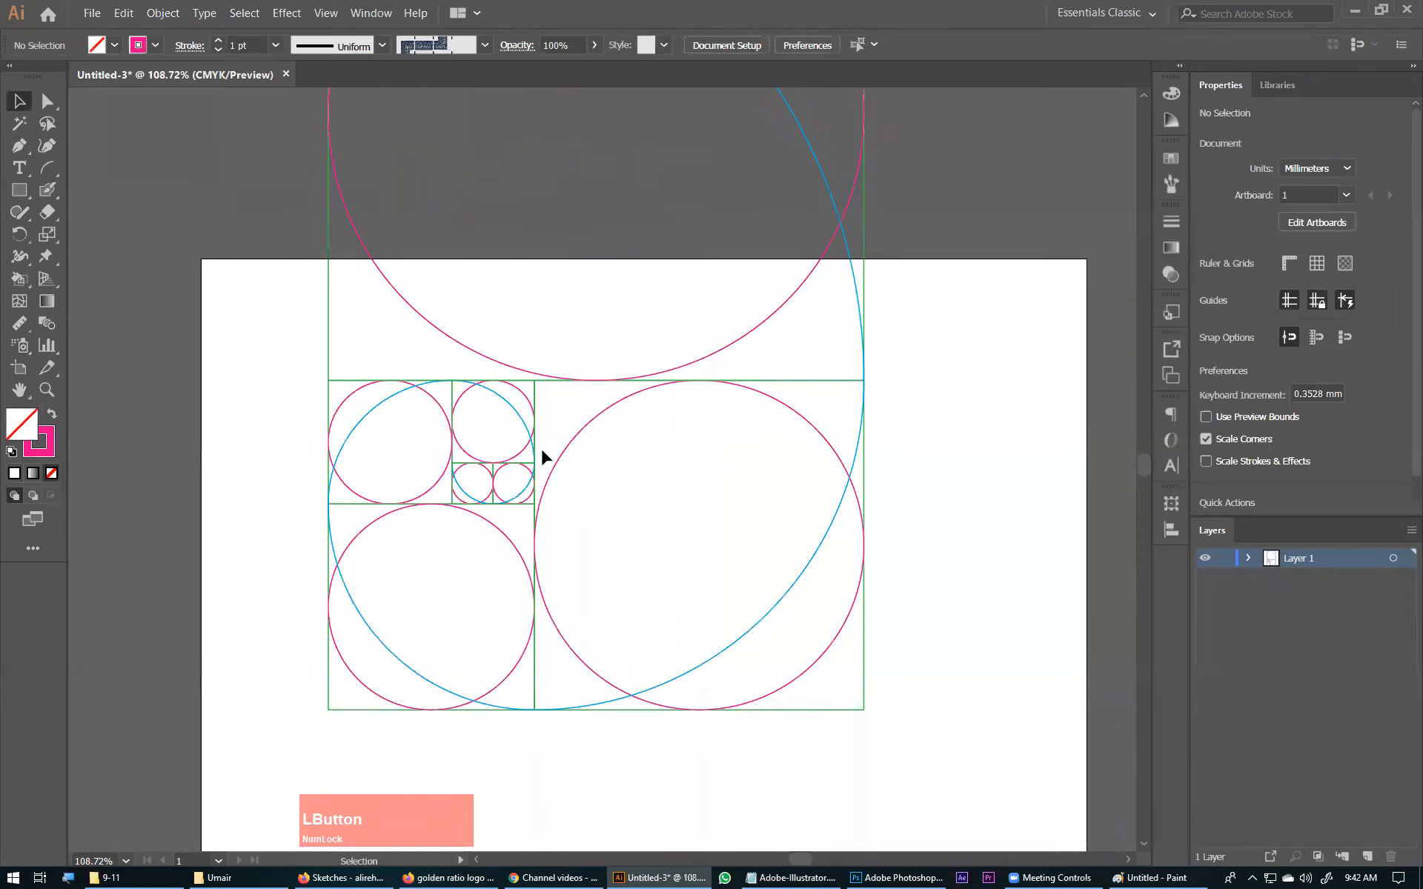
pyautogui.moveTo(452, 376); pyautogui.dragTo(556, 453)
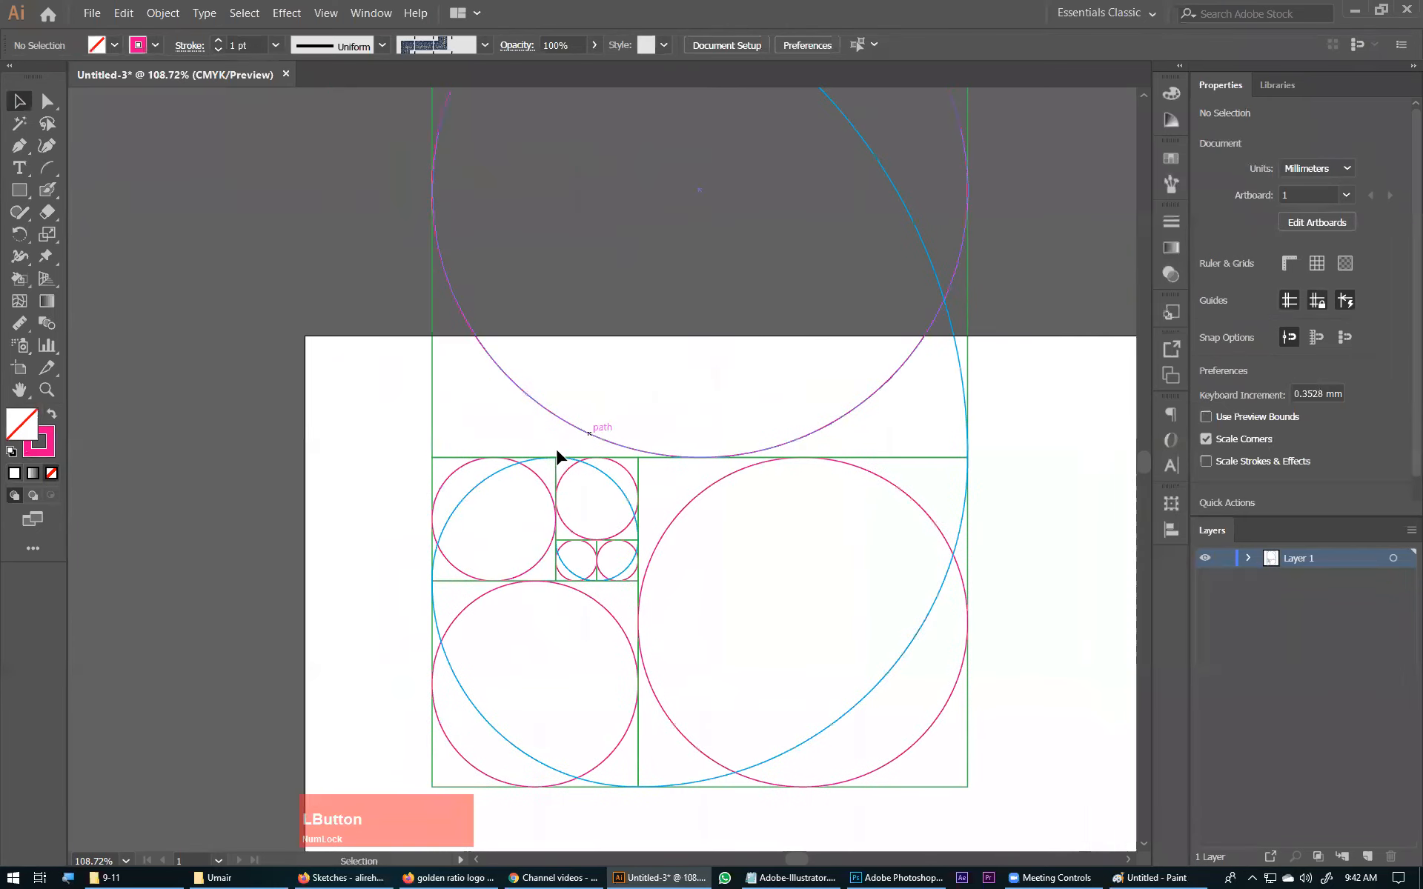
pyautogui.click(20, 130)
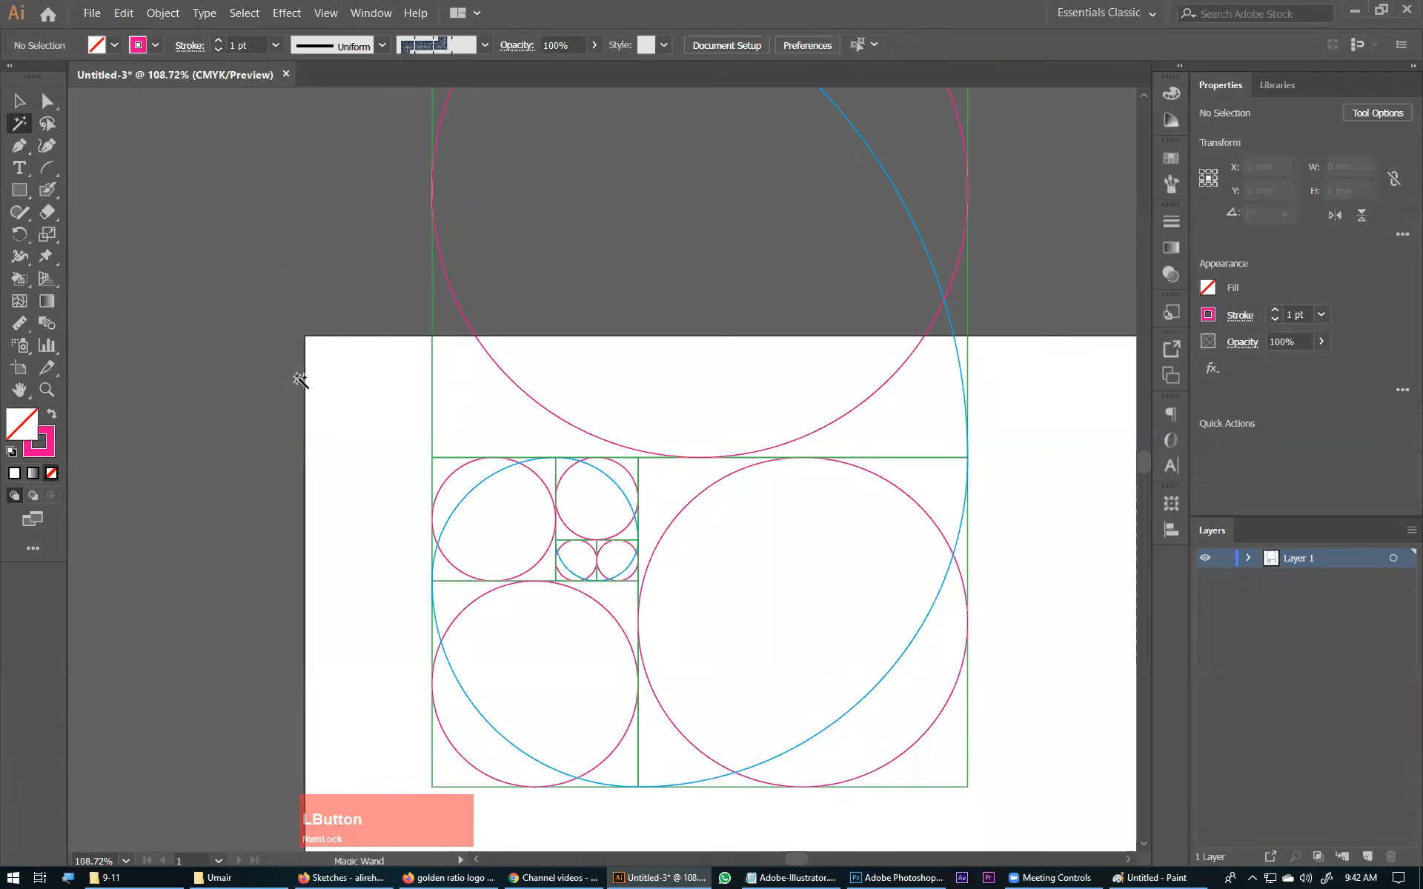
pyautogui.click(434, 392)
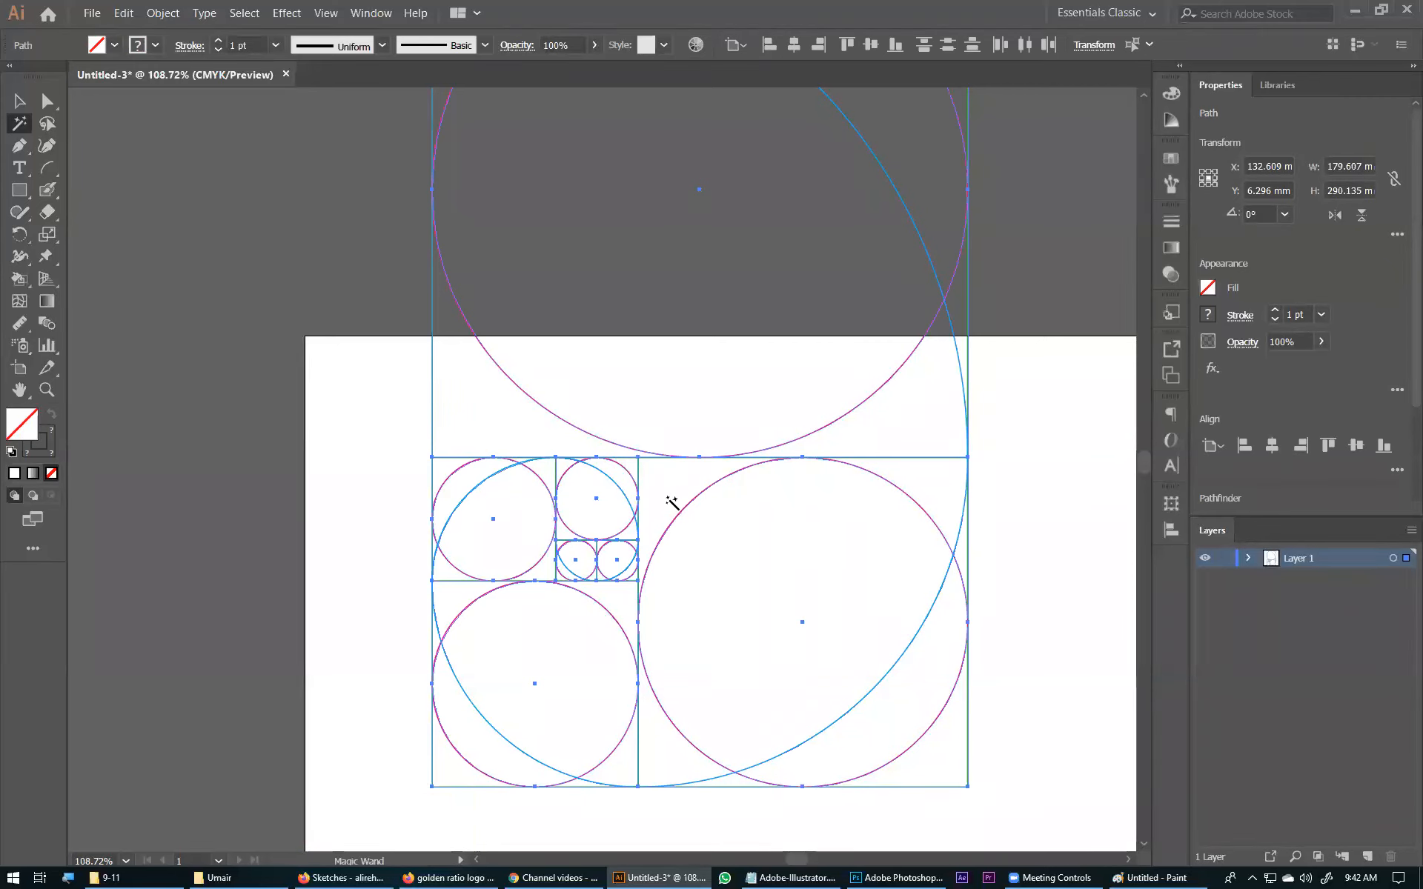
pyautogui.moveTo(649, 434); pyautogui.dragTo(701, 318)
pyautogui.hotkey('ctrl', '-')
pyautogui.hotkey('ctrl', '-')
pyautogui.hotkey('ctrl', '-')
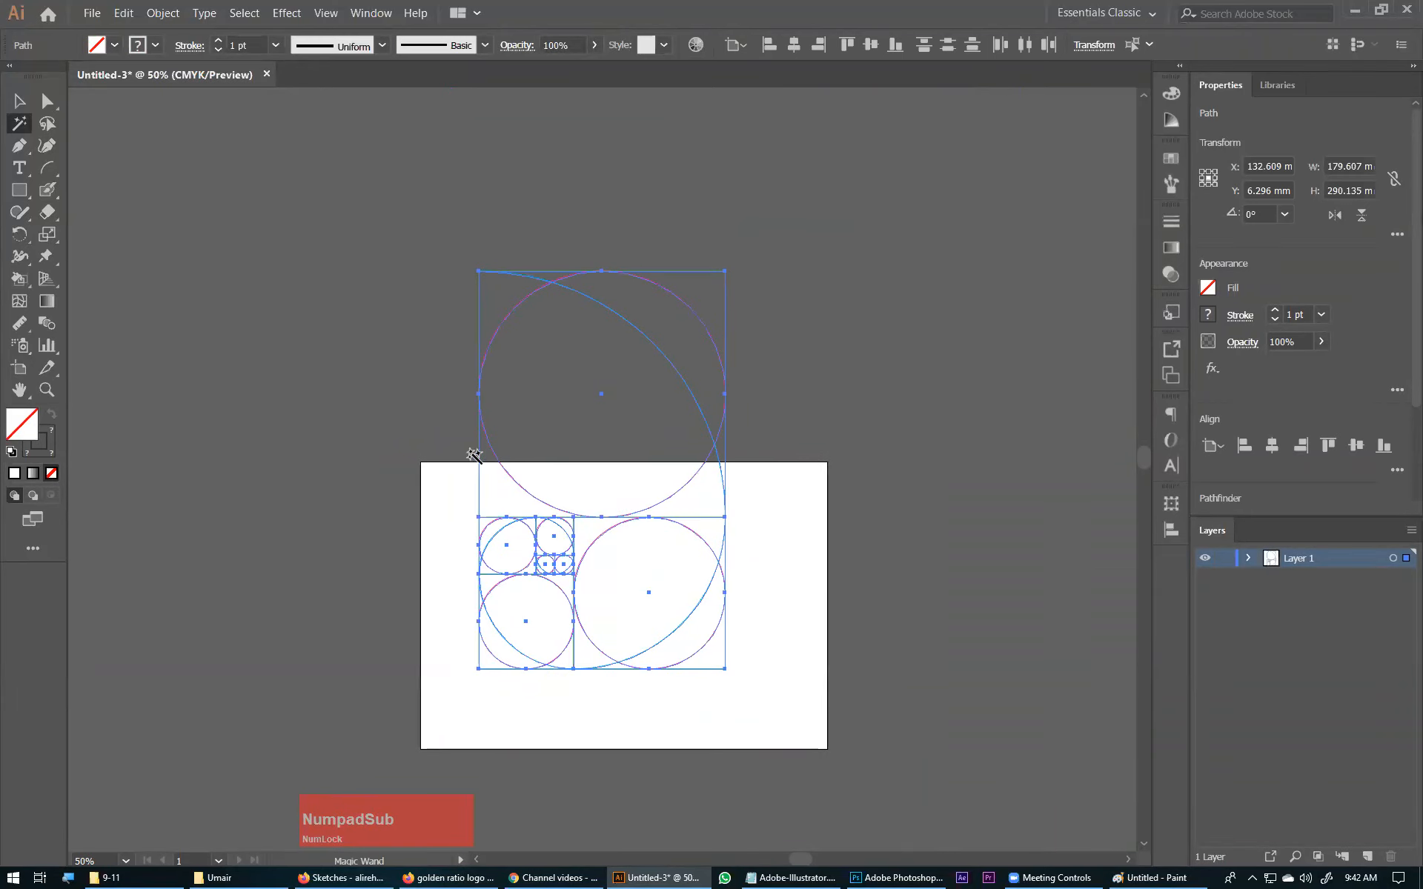
pyautogui.moveTo(425, 388); pyautogui.dragTo(622, 398)
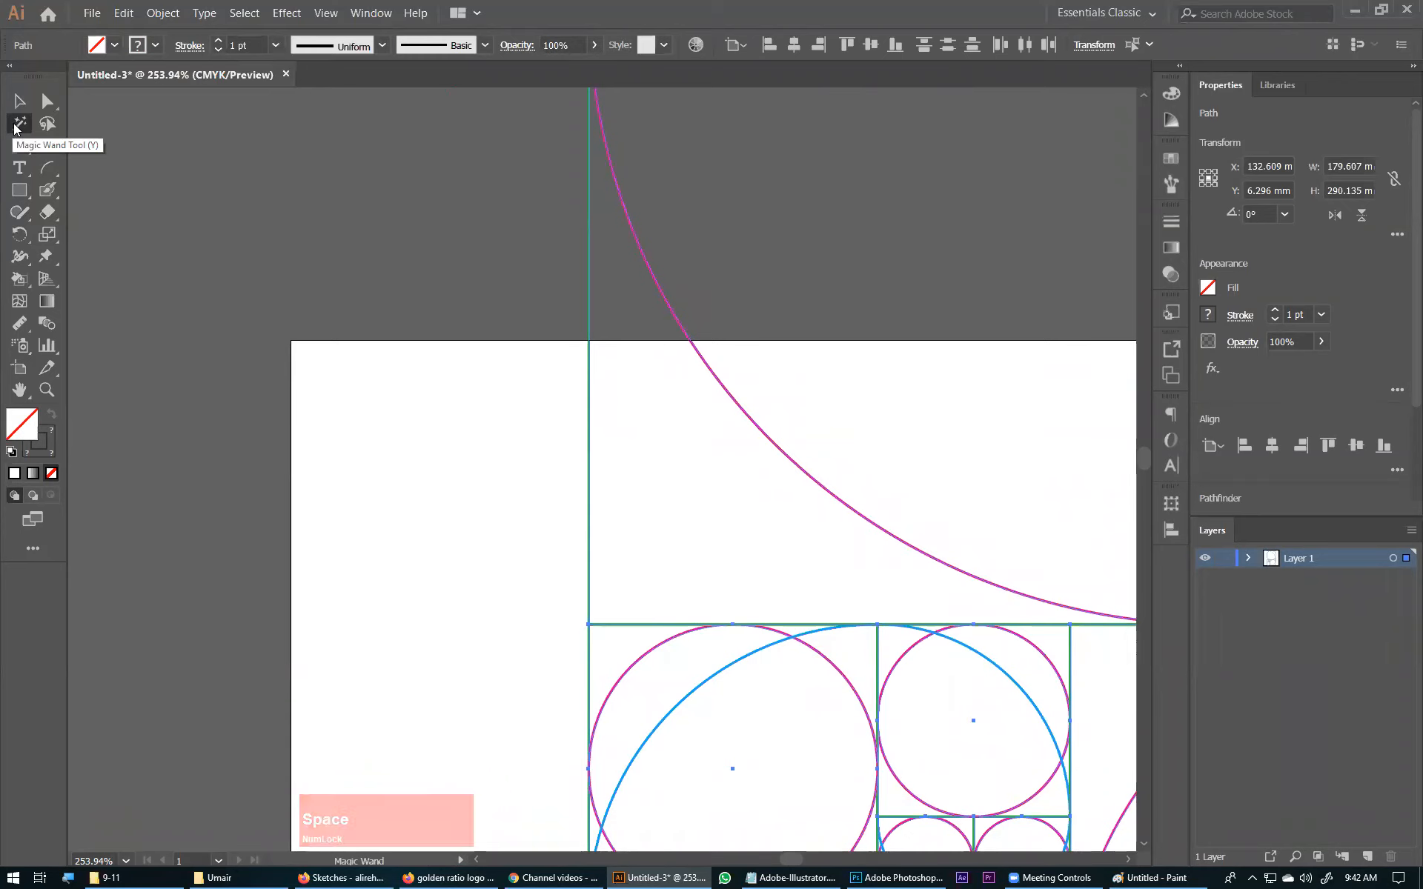
# Set the Magic Wand to match objects by Stroke Color only, with Fill Color matching turned off.
pyautogui.doubleClick(15, 128)
pyautogui.moveTo(189, 182); pyautogui.dragTo(449, 331)
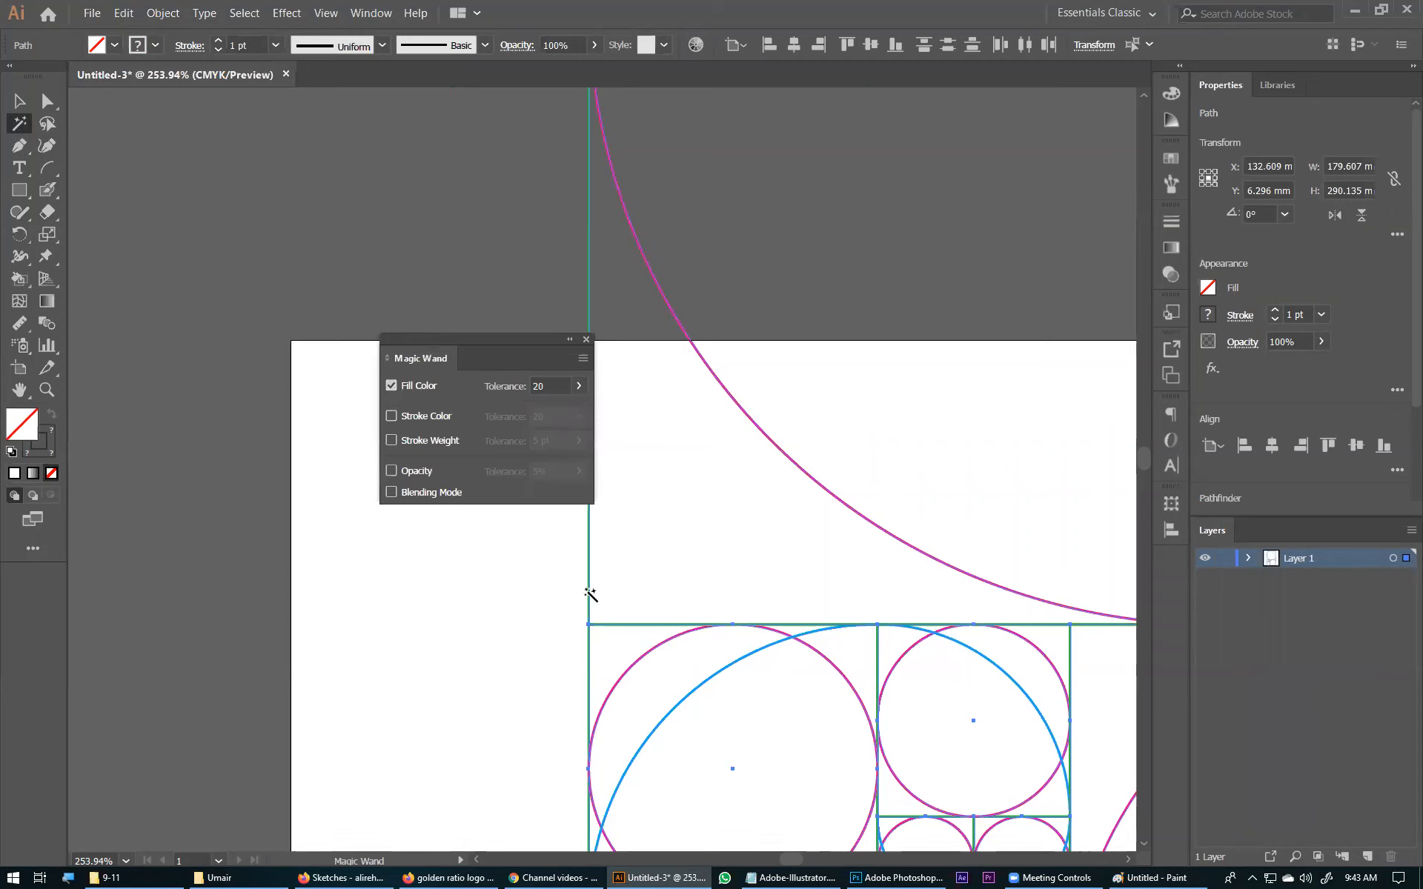
pyautogui.click(608, 563)
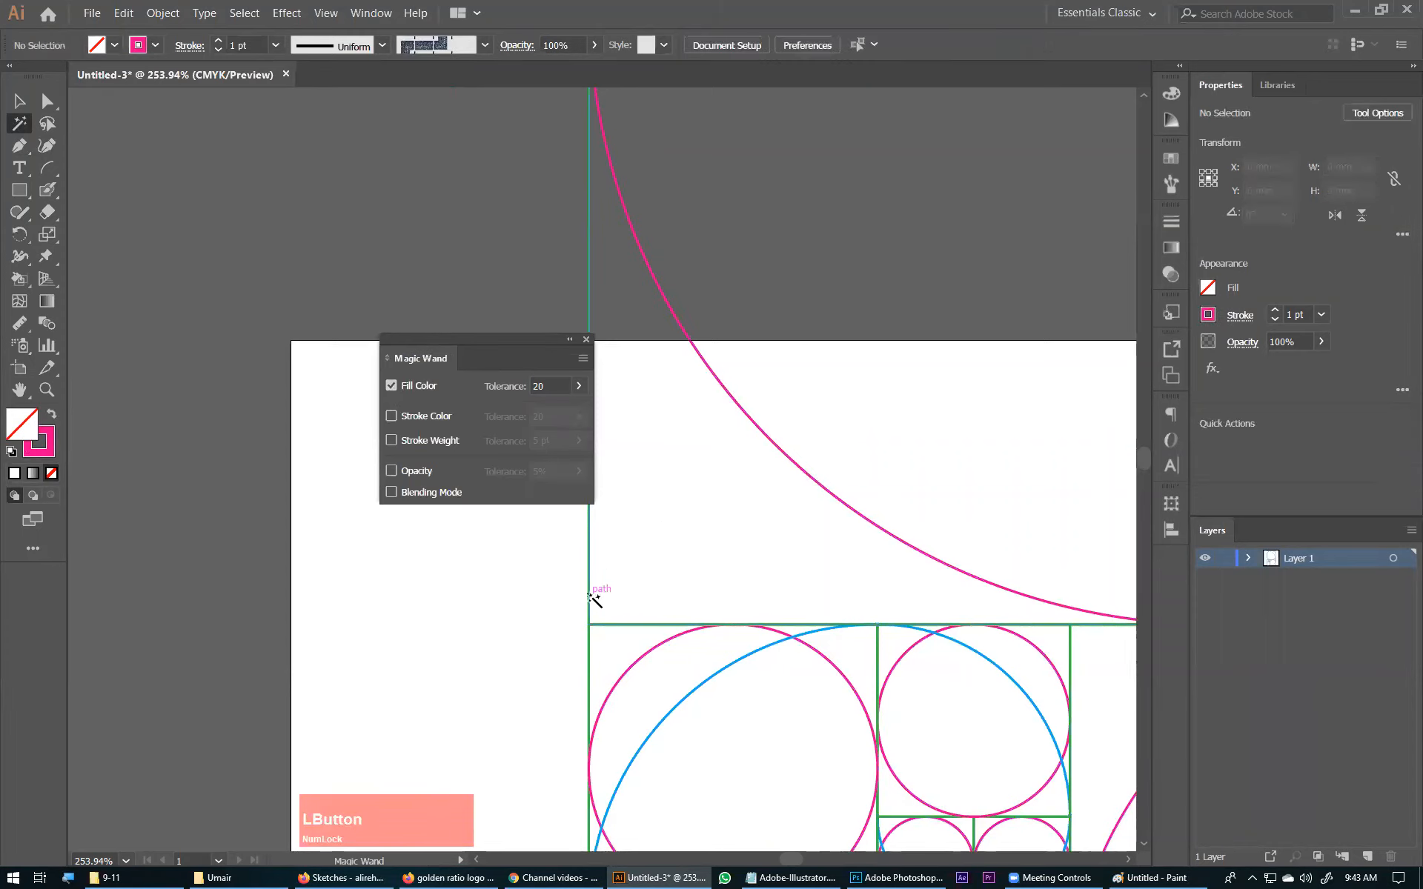
pyautogui.click(594, 597)
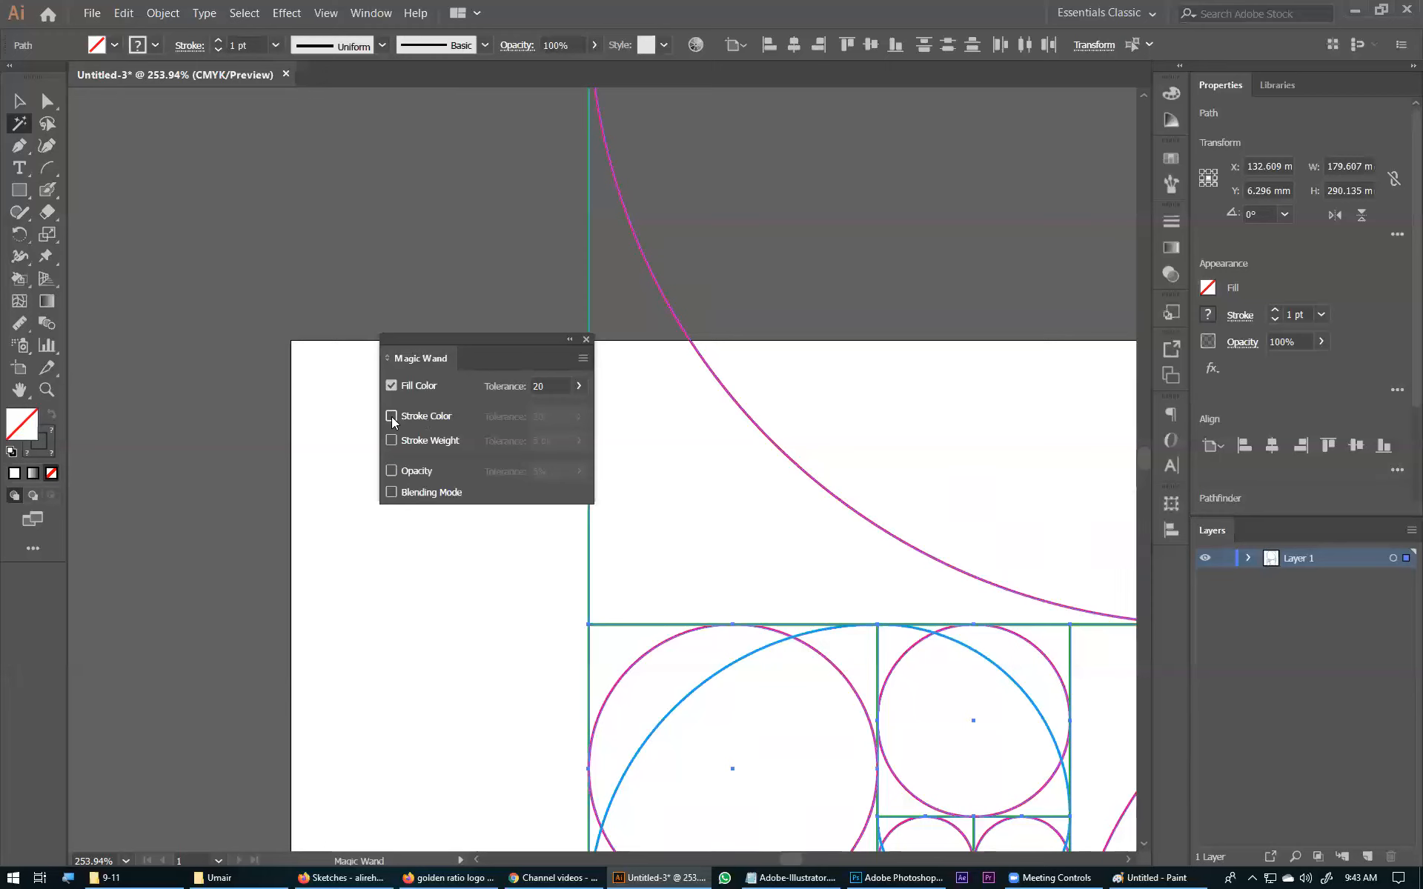
pyautogui.click(392, 416)
pyautogui.moveTo(486, 349); pyautogui.dragTo(372, 321)
pyautogui.click(278, 359)
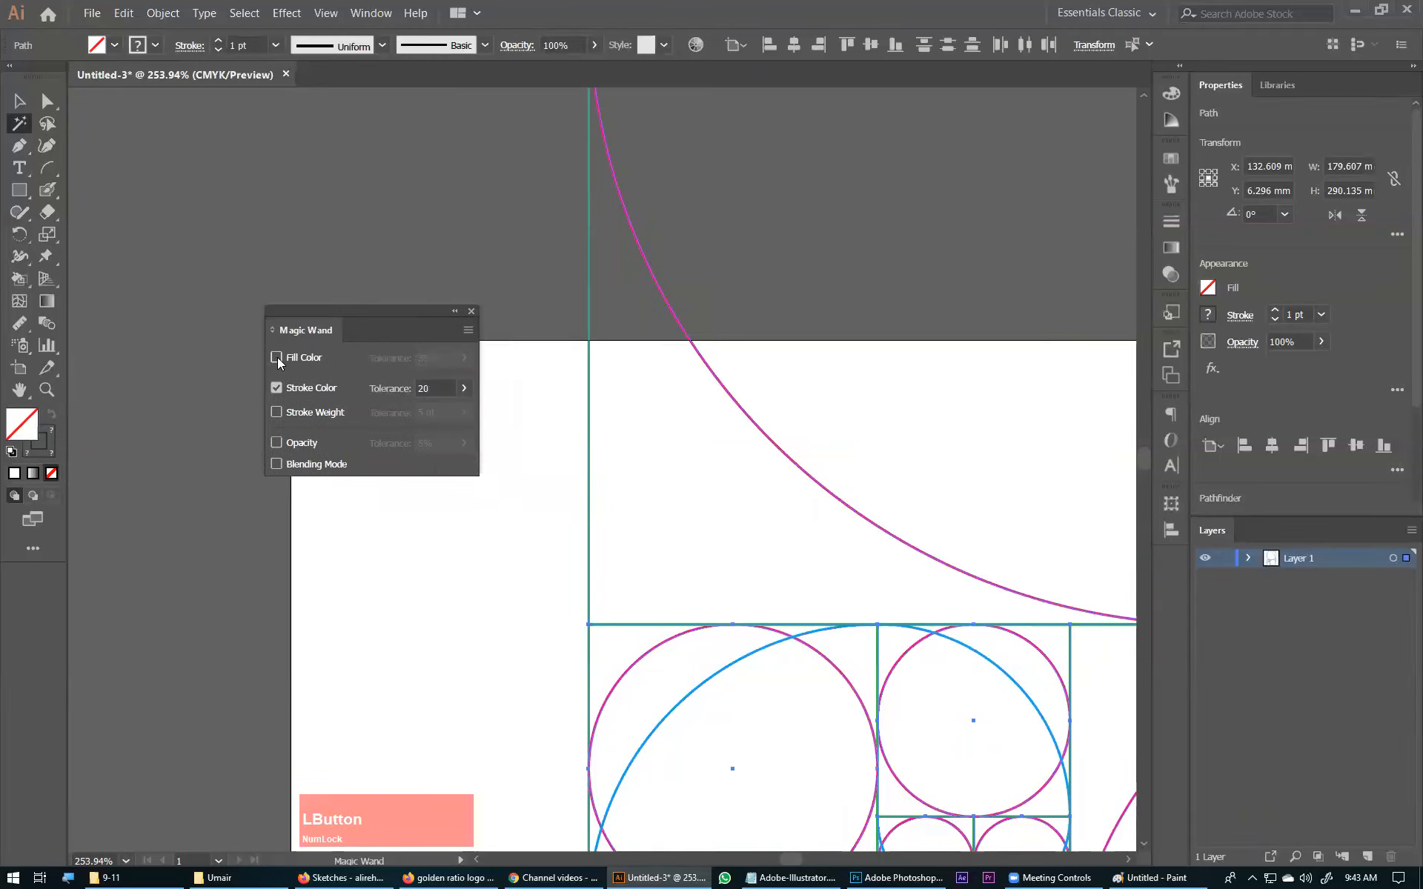
# Select all green squares by their stroke colour, centre them on one another and move them above and right of the artboard.
pyautogui.click(591, 468)
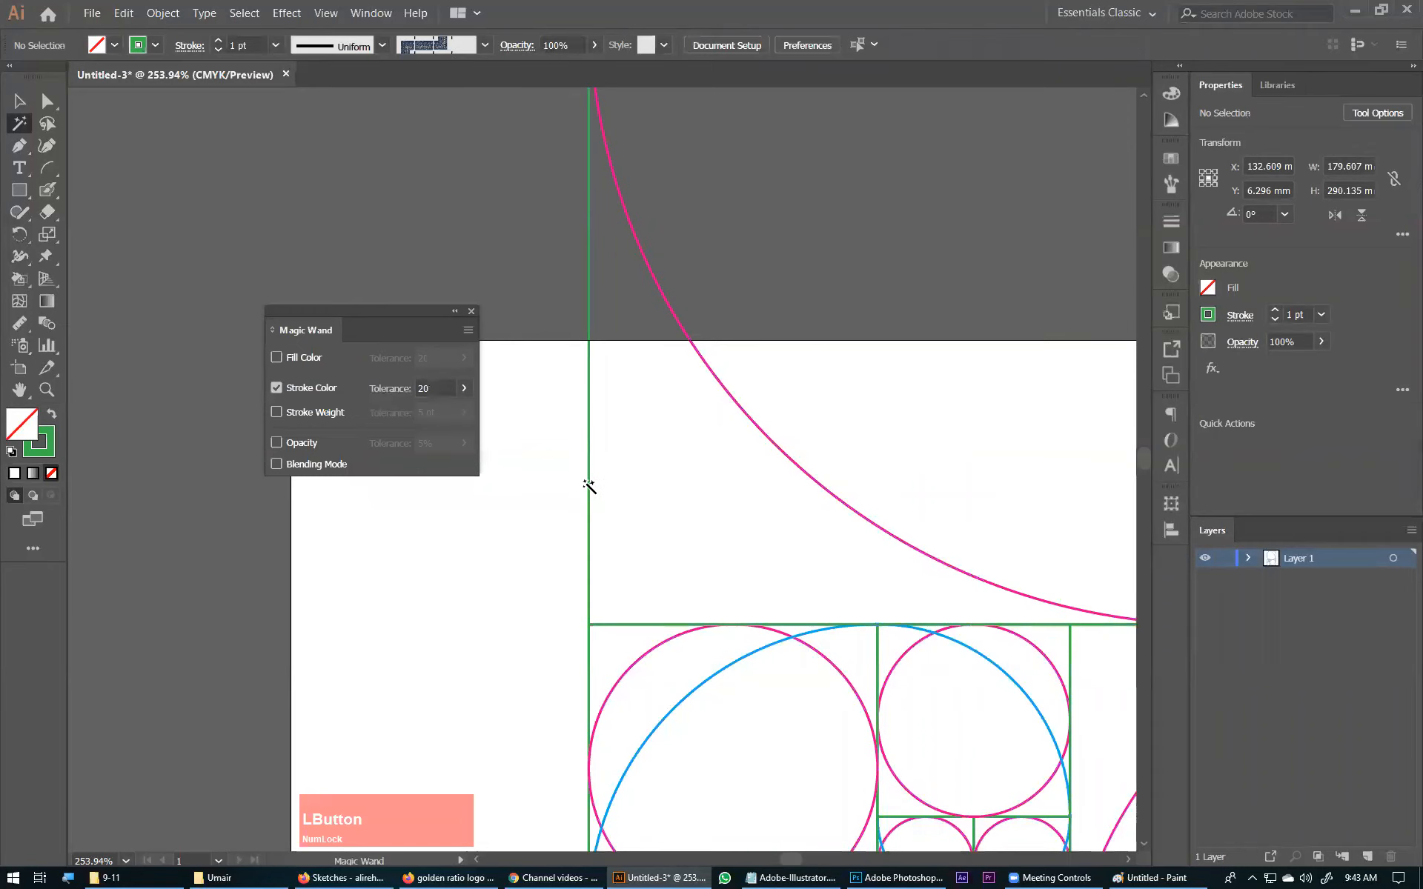
pyautogui.click(589, 492)
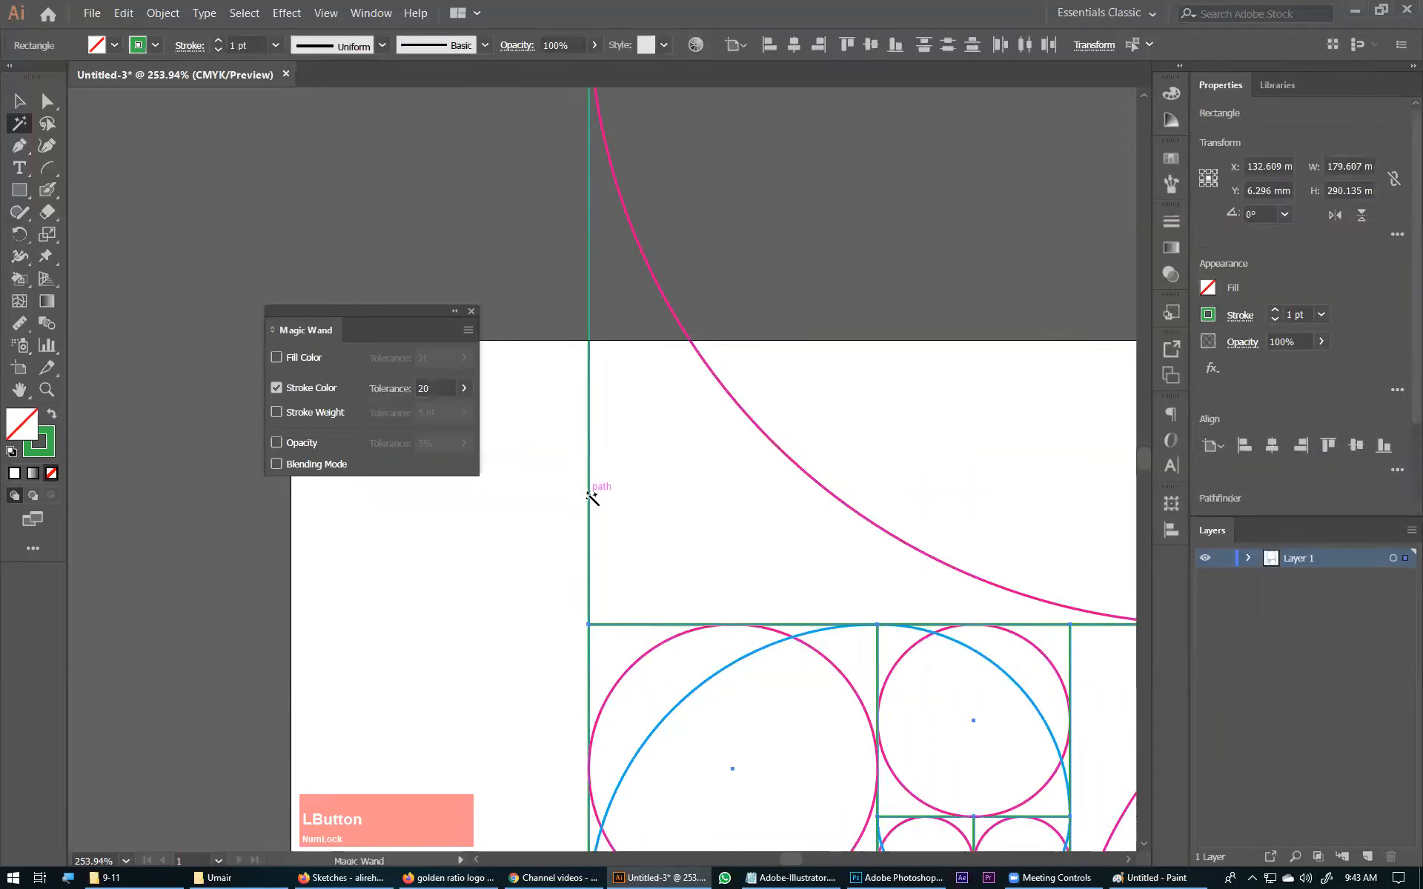
pyautogui.press('ctrl+KP_Subtract')
pyautogui.press('ctrl+KP_Subtract')
pyautogui.press('ctrl+KP_Subtract')
pyautogui.press('ctrl+KP_Subtract')
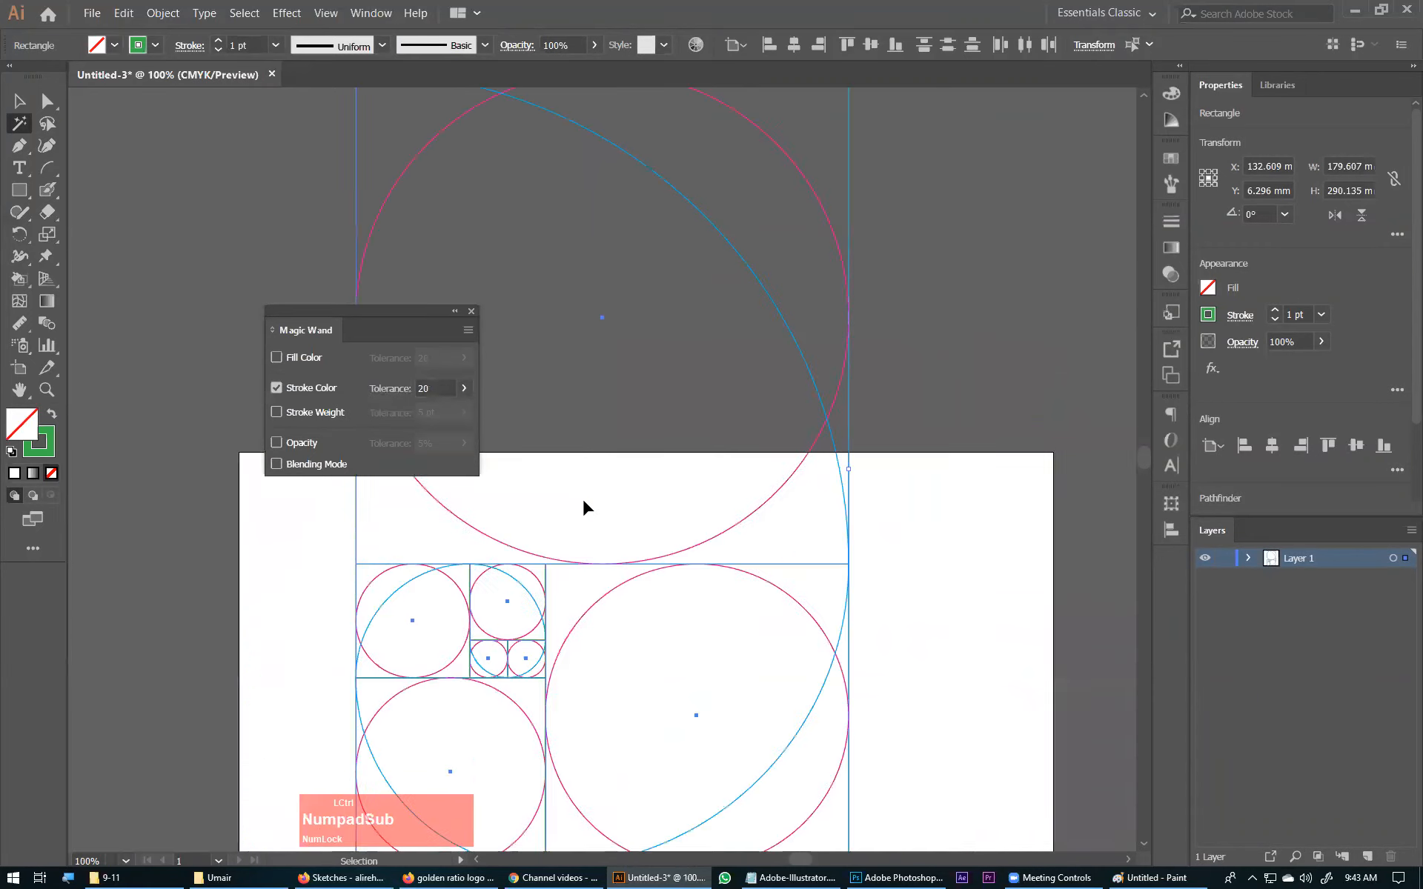
pyautogui.click(1272, 447)
pyautogui.click(1356, 446)
pyautogui.press('ctrl')
pyautogui.moveTo(652, 492); pyautogui.dragTo(995, 108)
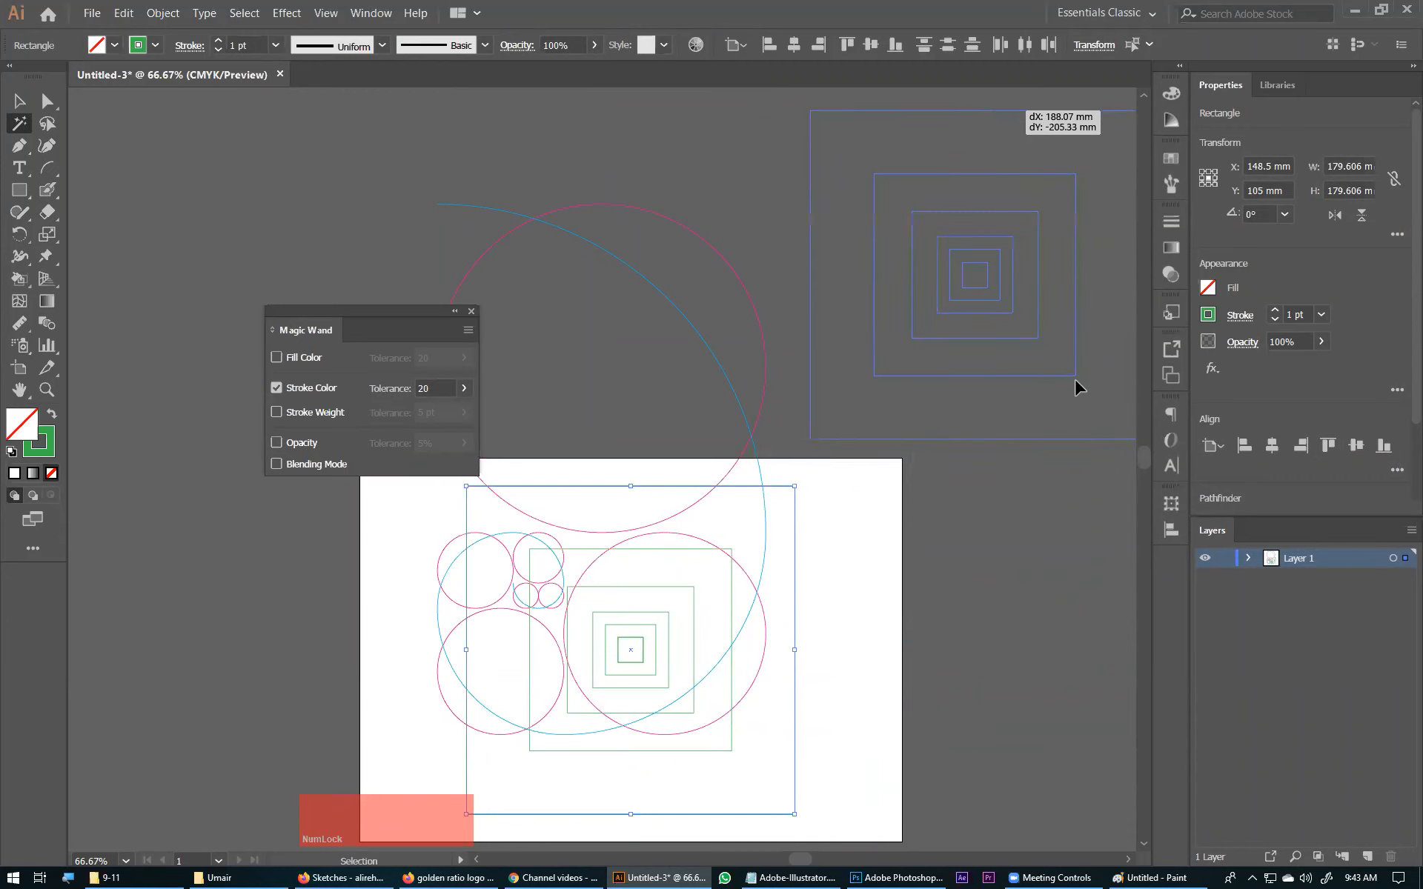
# Select all pink circles by stroke colour, centre them concentrically and move them to the right side of the artboard.
pyautogui.click(759, 321)
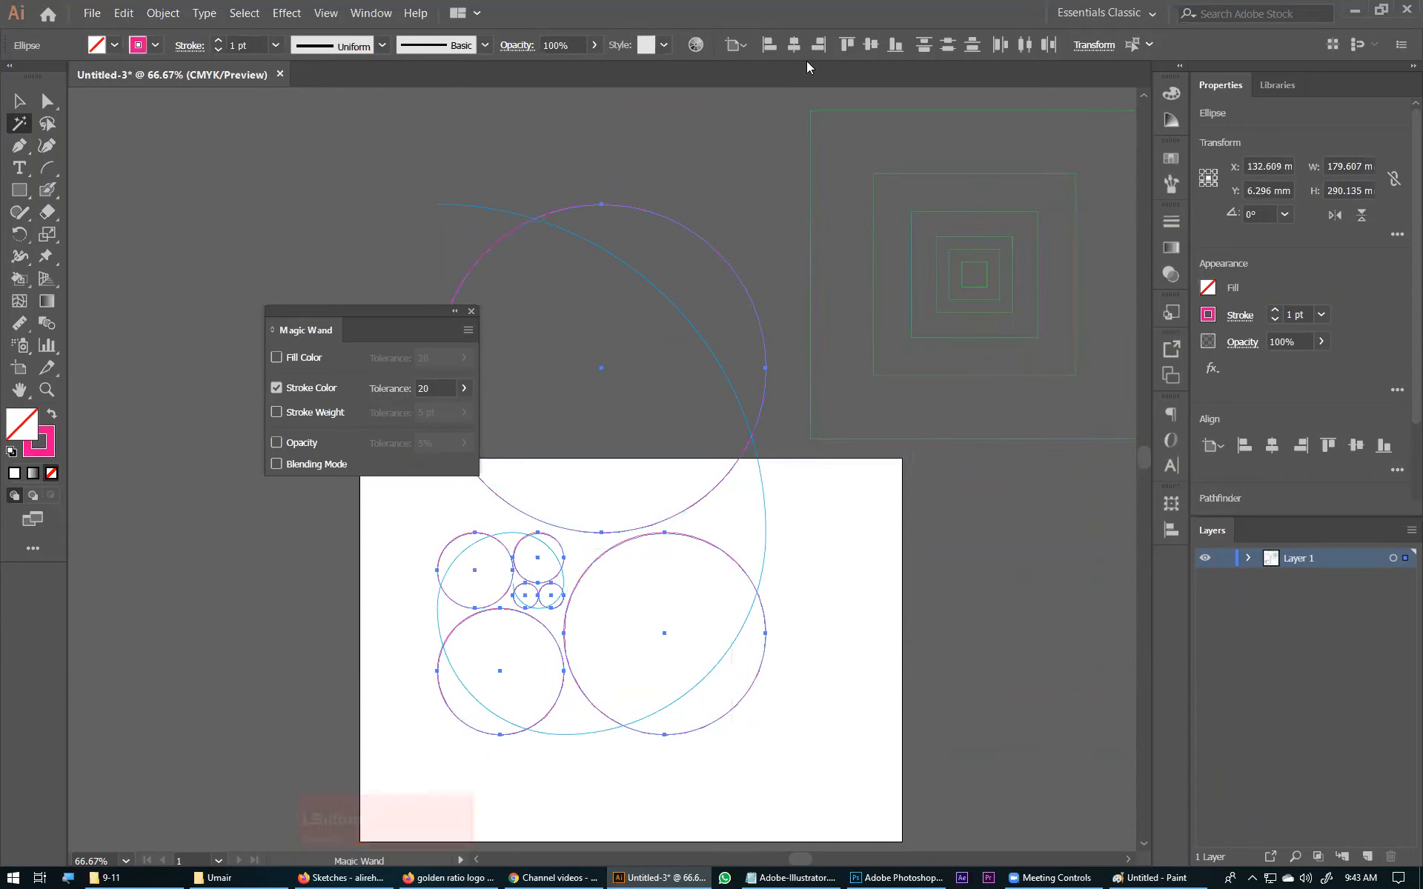
pyautogui.click(871, 44)
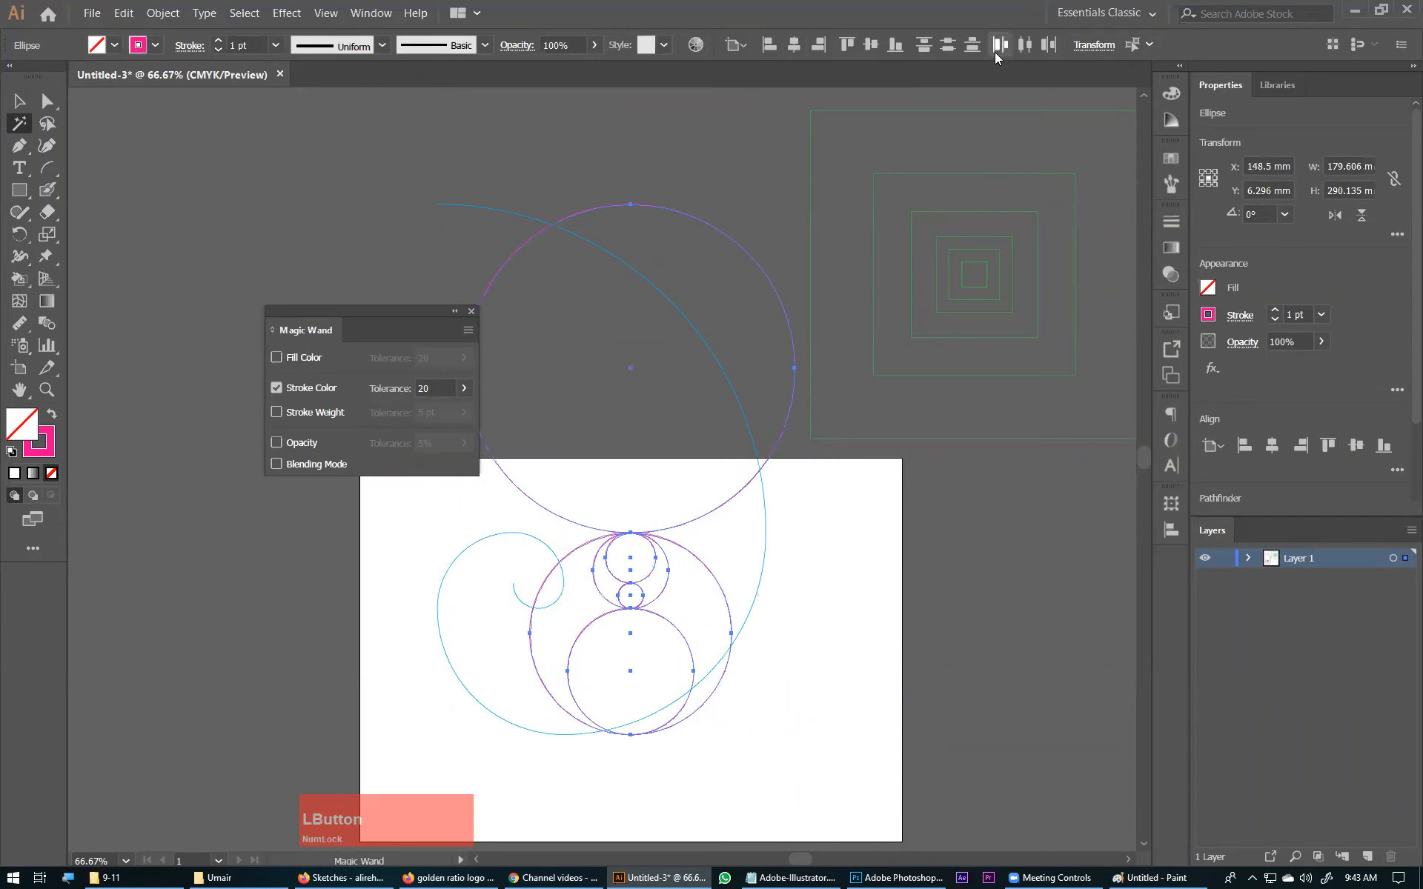
pyautogui.click(871, 45)
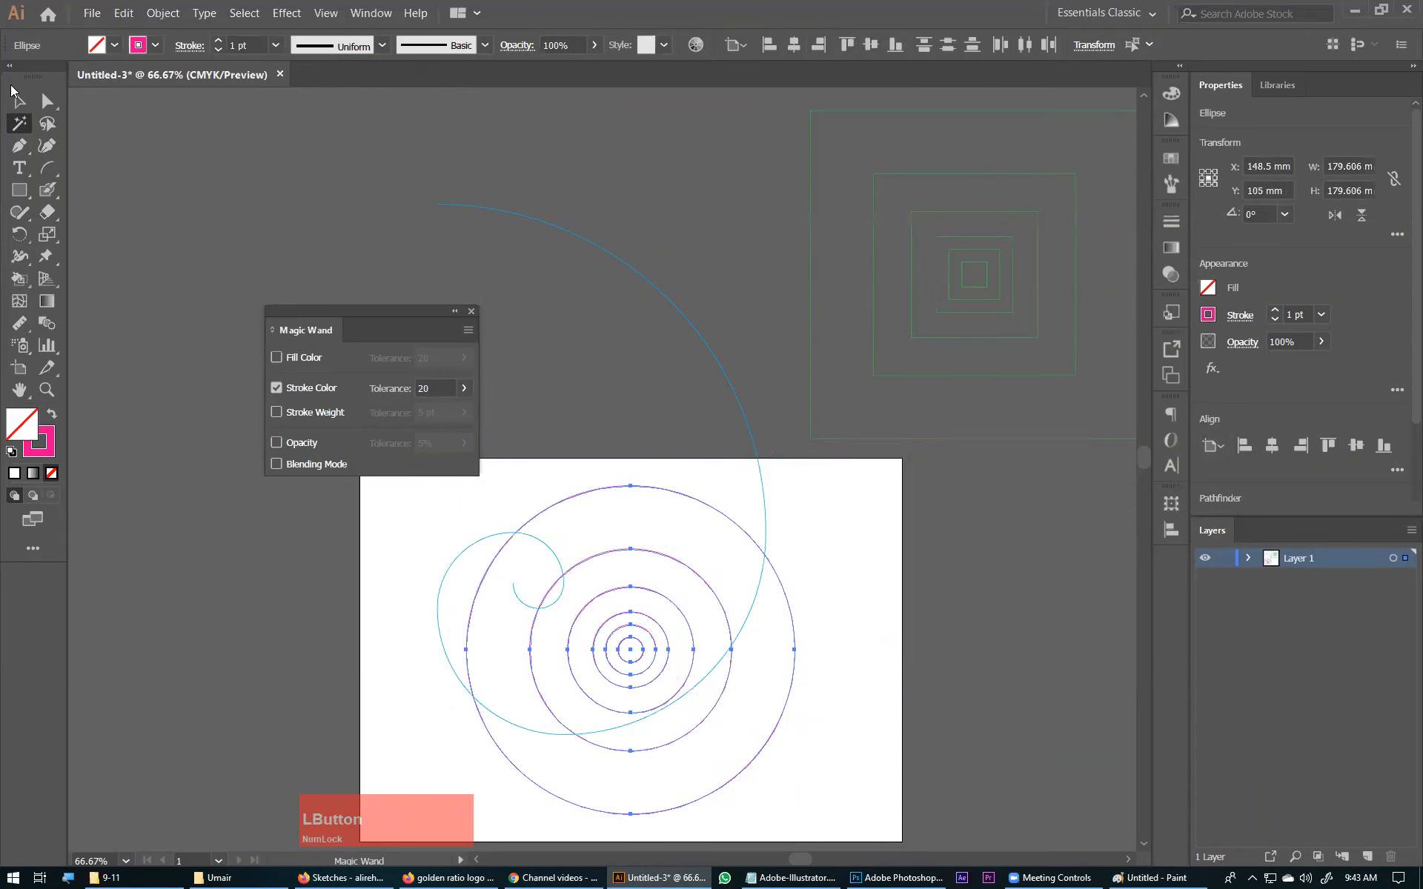
pyautogui.click(20, 99)
pyautogui.moveTo(656, 595); pyautogui.dragTo(1025, 610)
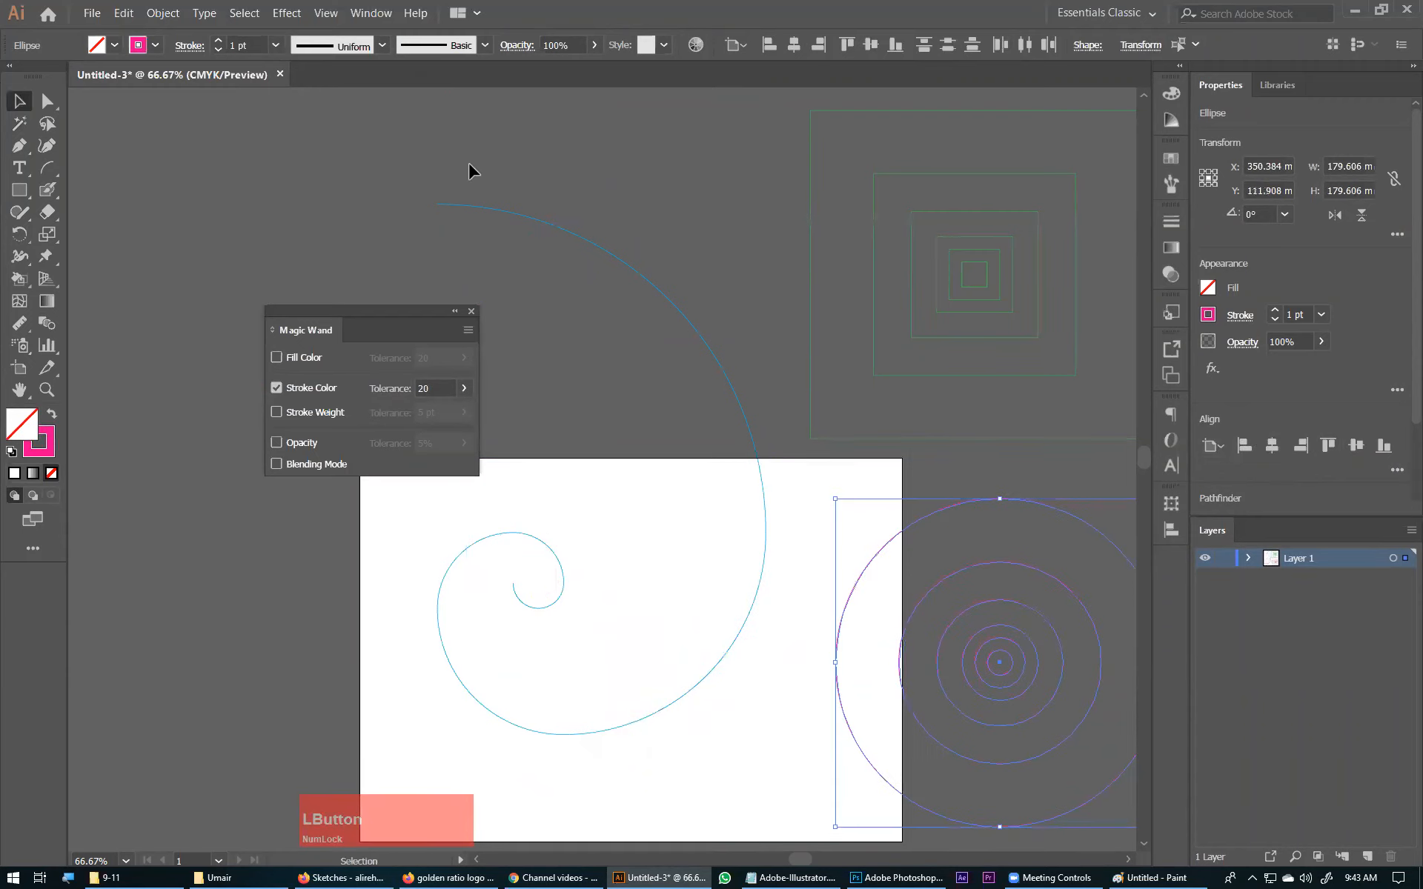
# Group the blue spiral arcs, rotate the spiral a quarter turn counterclockwise and move it above the artboard.
pyautogui.moveTo(406, 460); pyautogui.dragTo(765, 735)
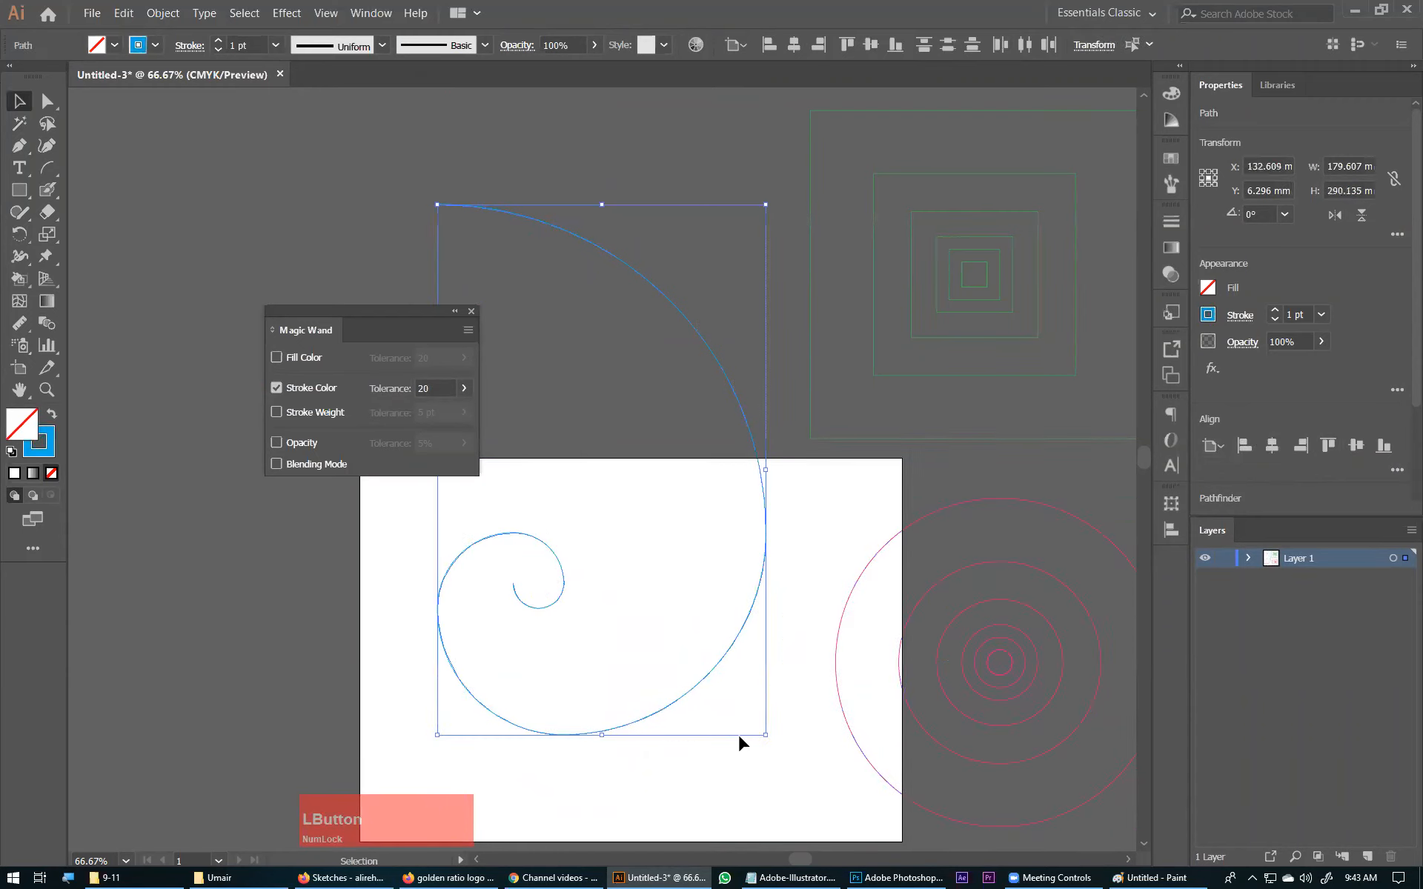
pyautogui.rightClick(738, 658)
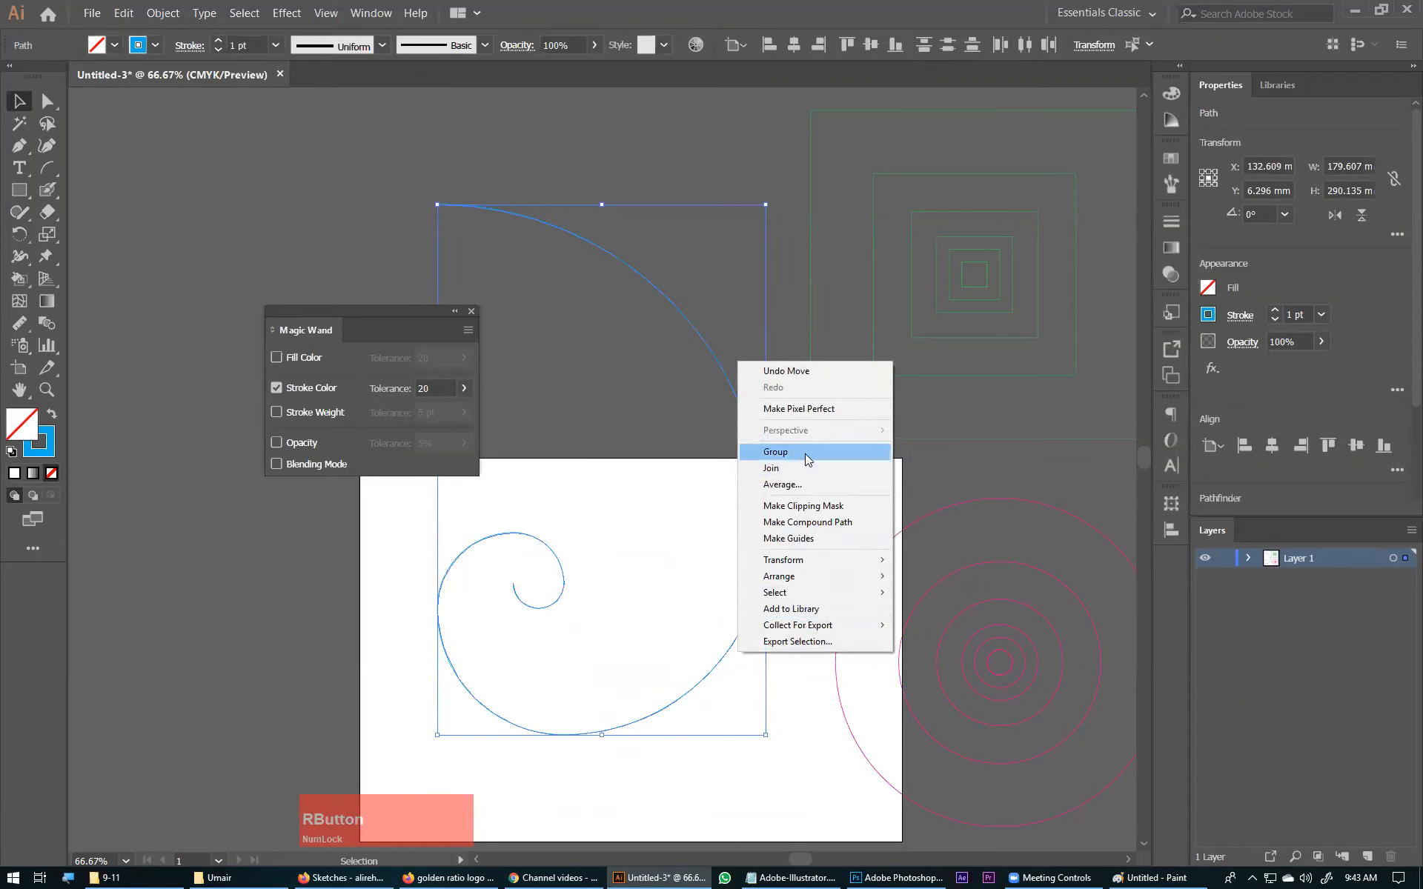
pyautogui.click(756, 451)
pyautogui.moveTo(772, 199); pyautogui.dragTo(337, 304)
pyautogui.moveTo(727, 553); pyautogui.dragTo(628, 323)
pyautogui.keyDown('ctrl'); pyautogui.click(701, 584); pyautogui.keyUp('ctrl')
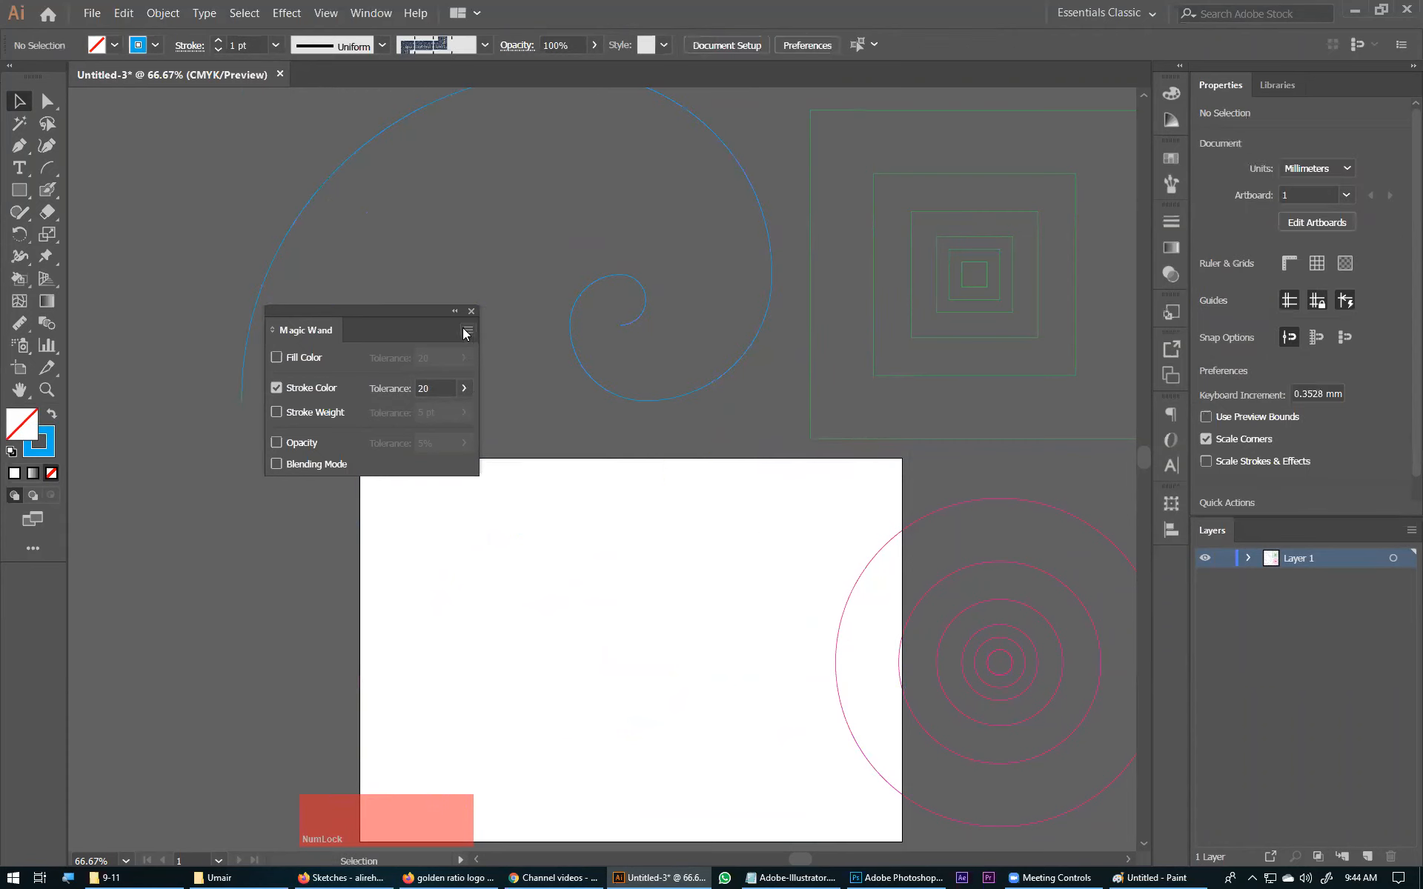
# Return the Magic Wand to matching by Fill Color only and close its options.
pyautogui.click(299, 358)
pyautogui.click(298, 388)
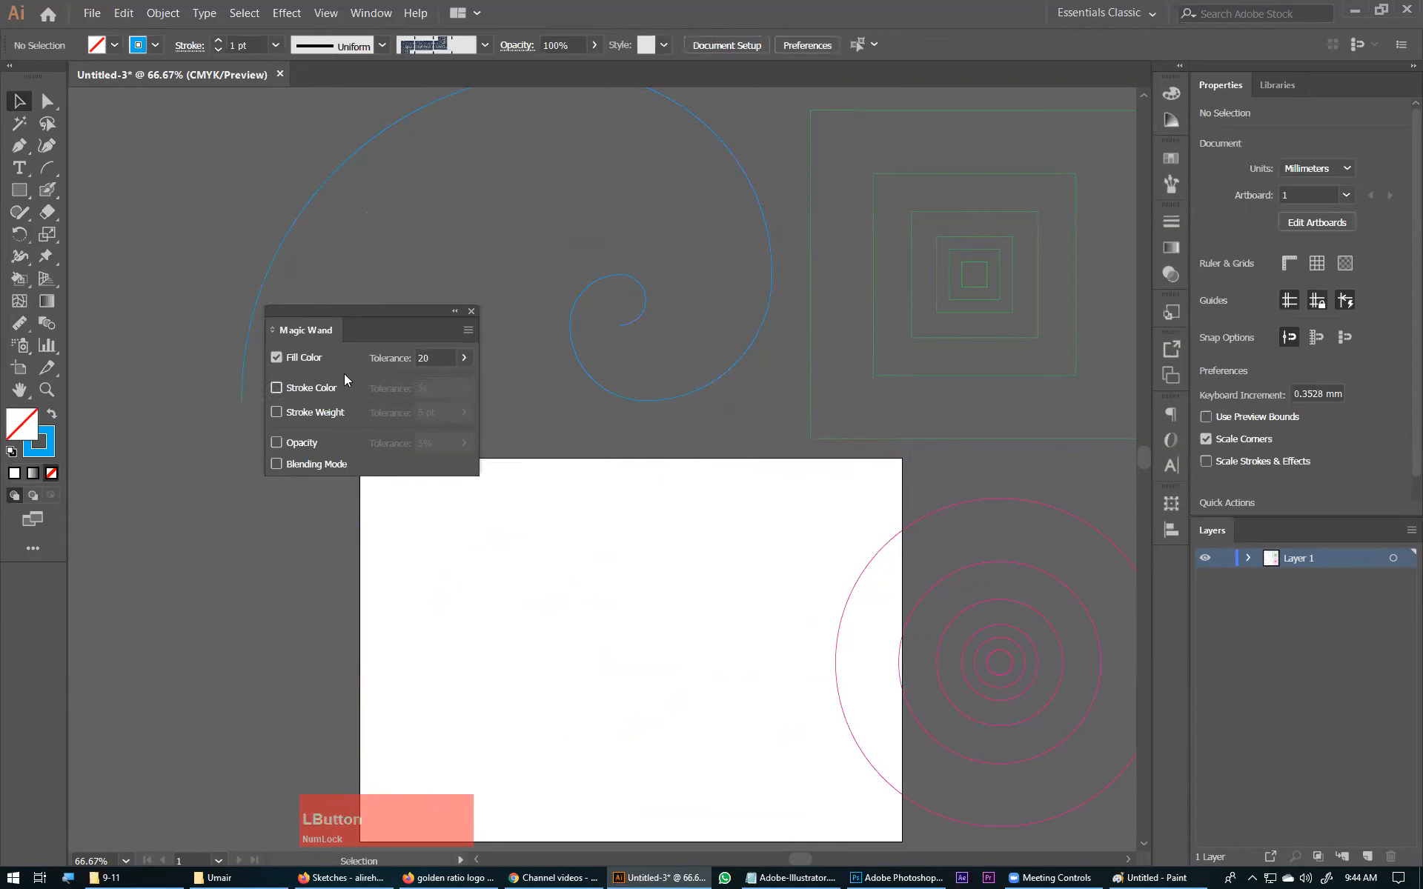
pyautogui.click(471, 312)
# Move the whole set of concentric pink circles farther right, clear of the artboard.
pyautogui.press('ctrl+KP_Subtract')
pyautogui.press('ctrl+KP_Subtract')
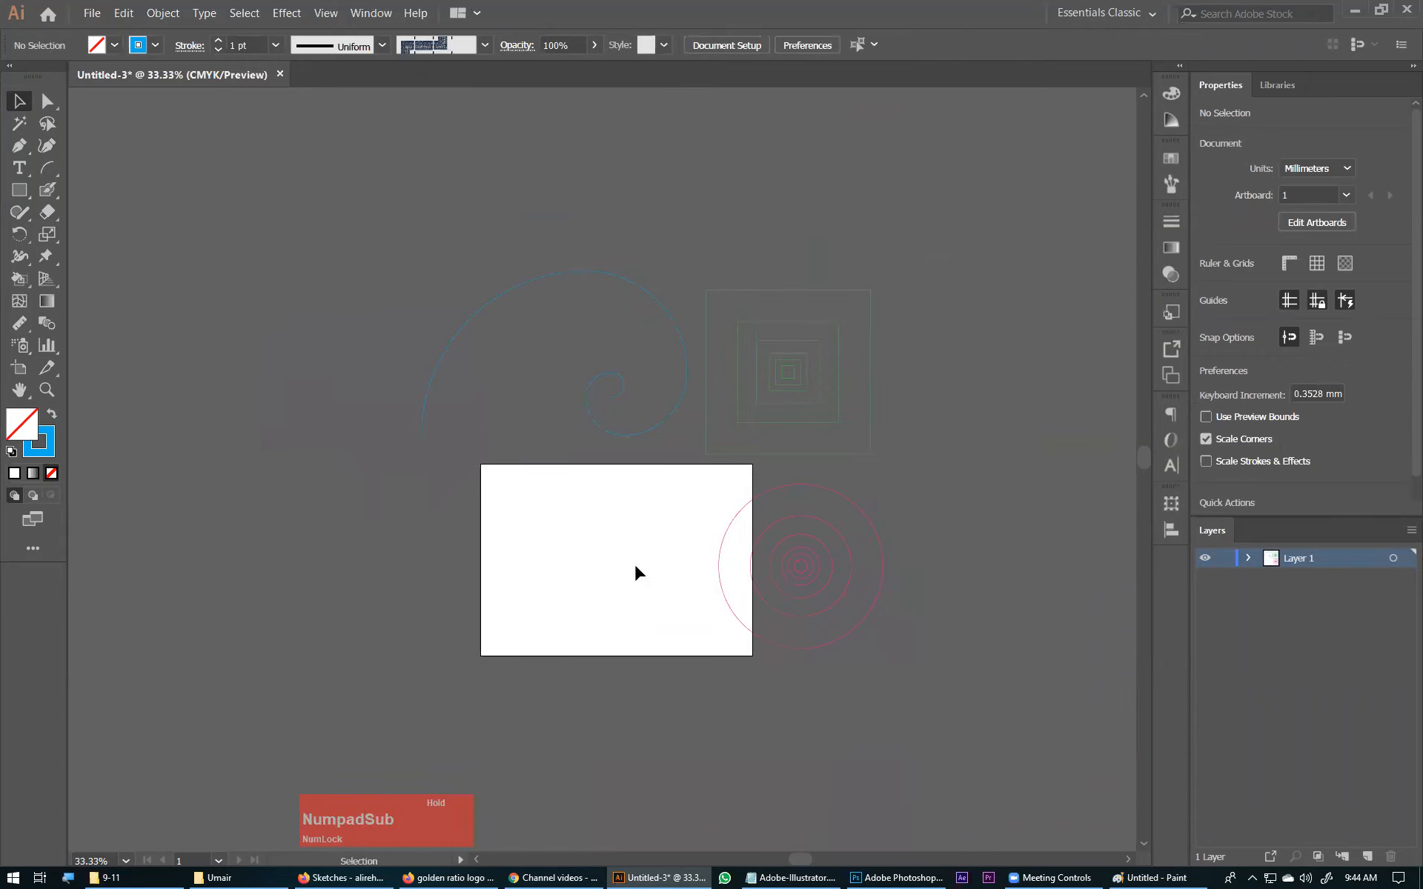
pyautogui.moveTo(819, 594); pyautogui.dragTo(864, 581)
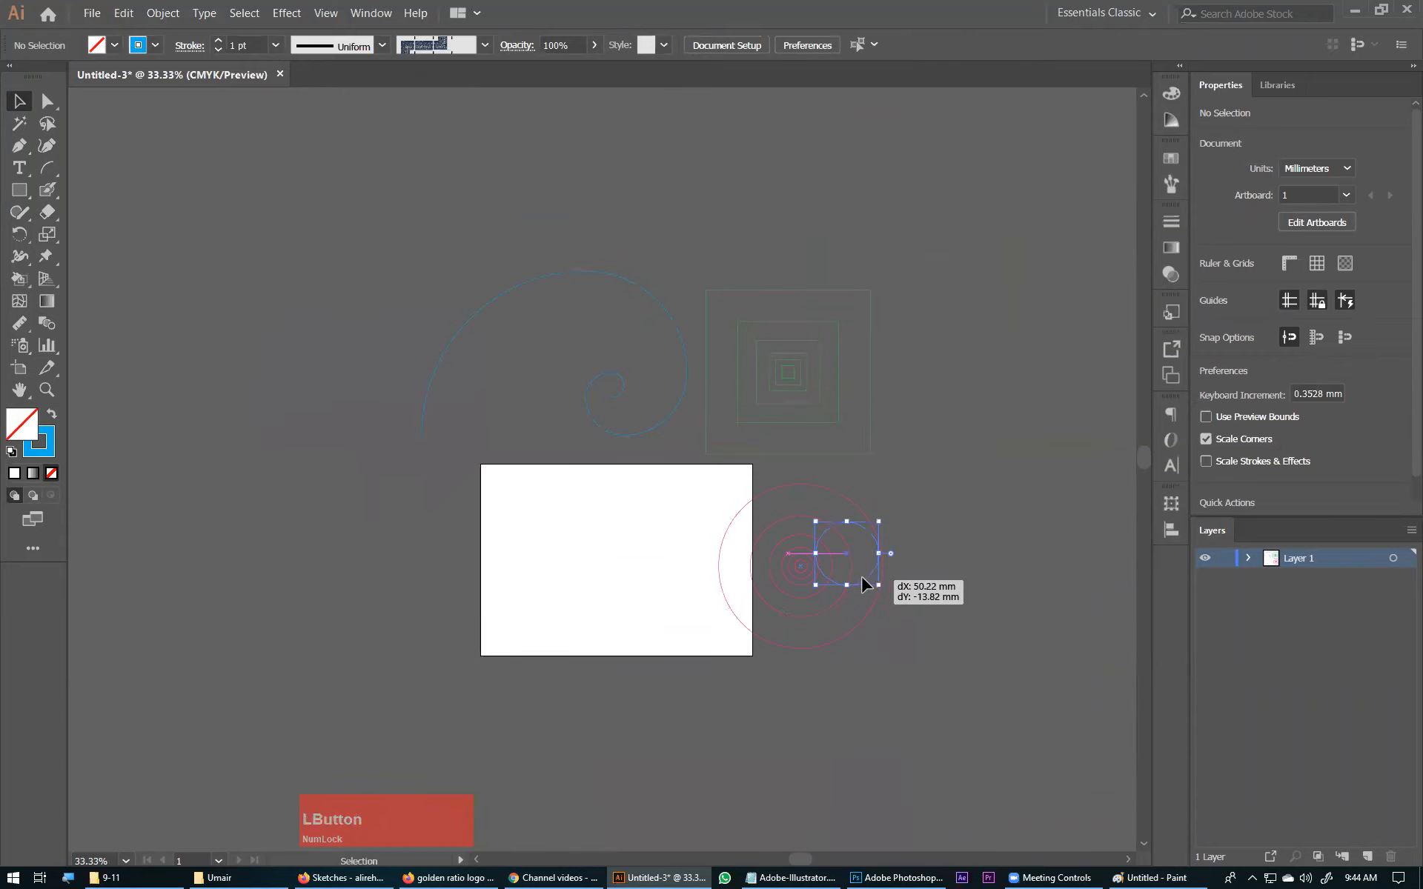
pyautogui.hotkey('ctrl', 'z')
pyautogui.moveTo(953, 505); pyautogui.dragTo(693, 685)
pyautogui.moveTo(780, 582); pyautogui.dragTo(834, 583)
pyautogui.click(851, 669)
# Place a copy of the largest pink circle on the empty artboard, level with the original set.
pyautogui.moveTo(877, 646); pyautogui.dragTo(632, 663)
pyautogui.moveTo(547, 437); pyautogui.dragTo(813, 767)
pyautogui.moveTo(603, 613); pyautogui.dragTo(722, 615)
pyautogui.moveTo(247, 210); pyautogui.dragTo(850, 666)
pyautogui.moveTo(718, 576); pyautogui.dragTo(707, 615)
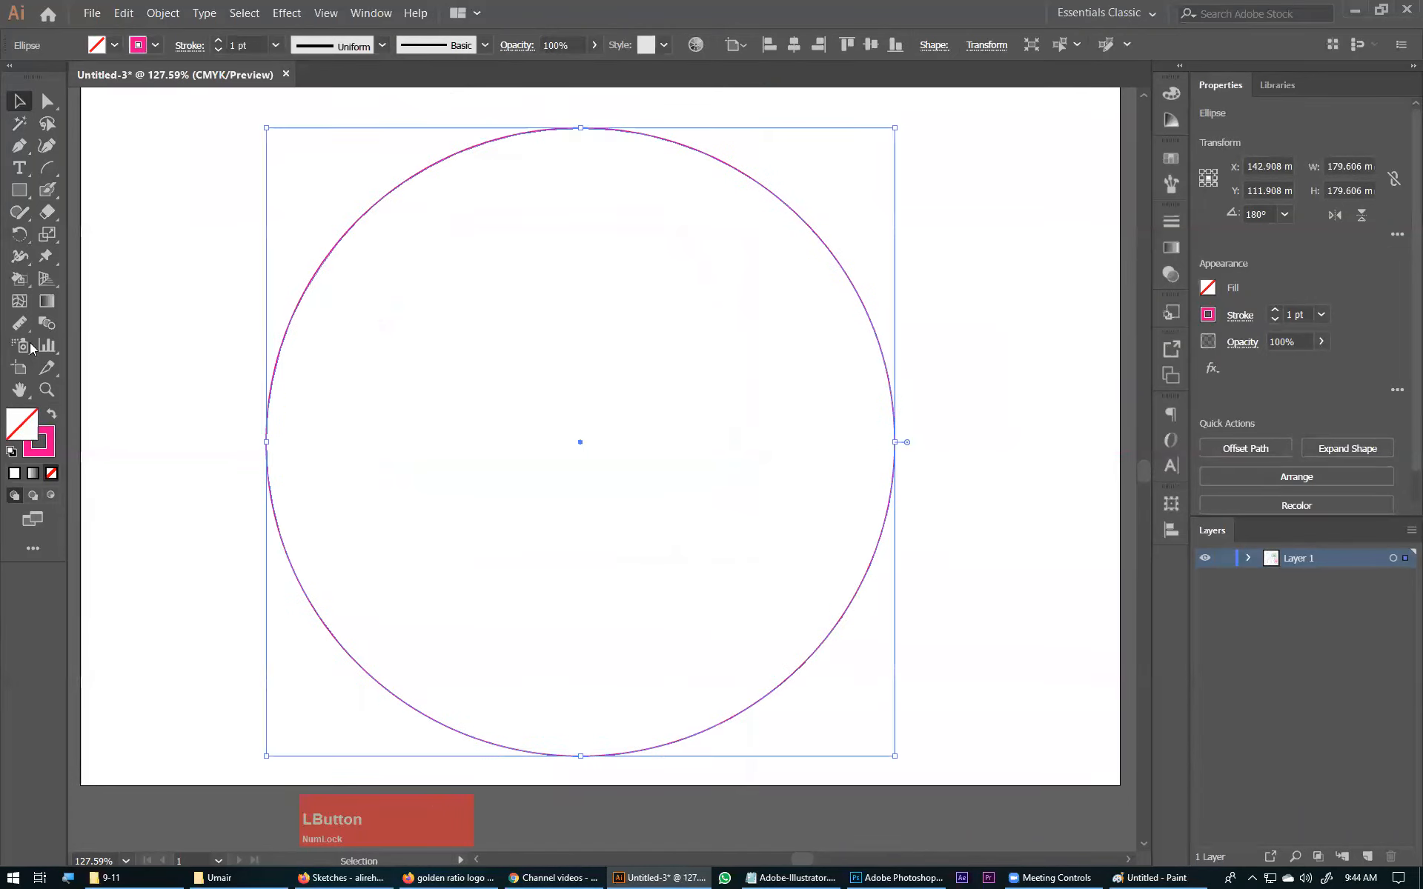
# Create a copy of the large circle scaled uniformly to 61.8% about its centre.
pyautogui.doubleClick(51, 237)
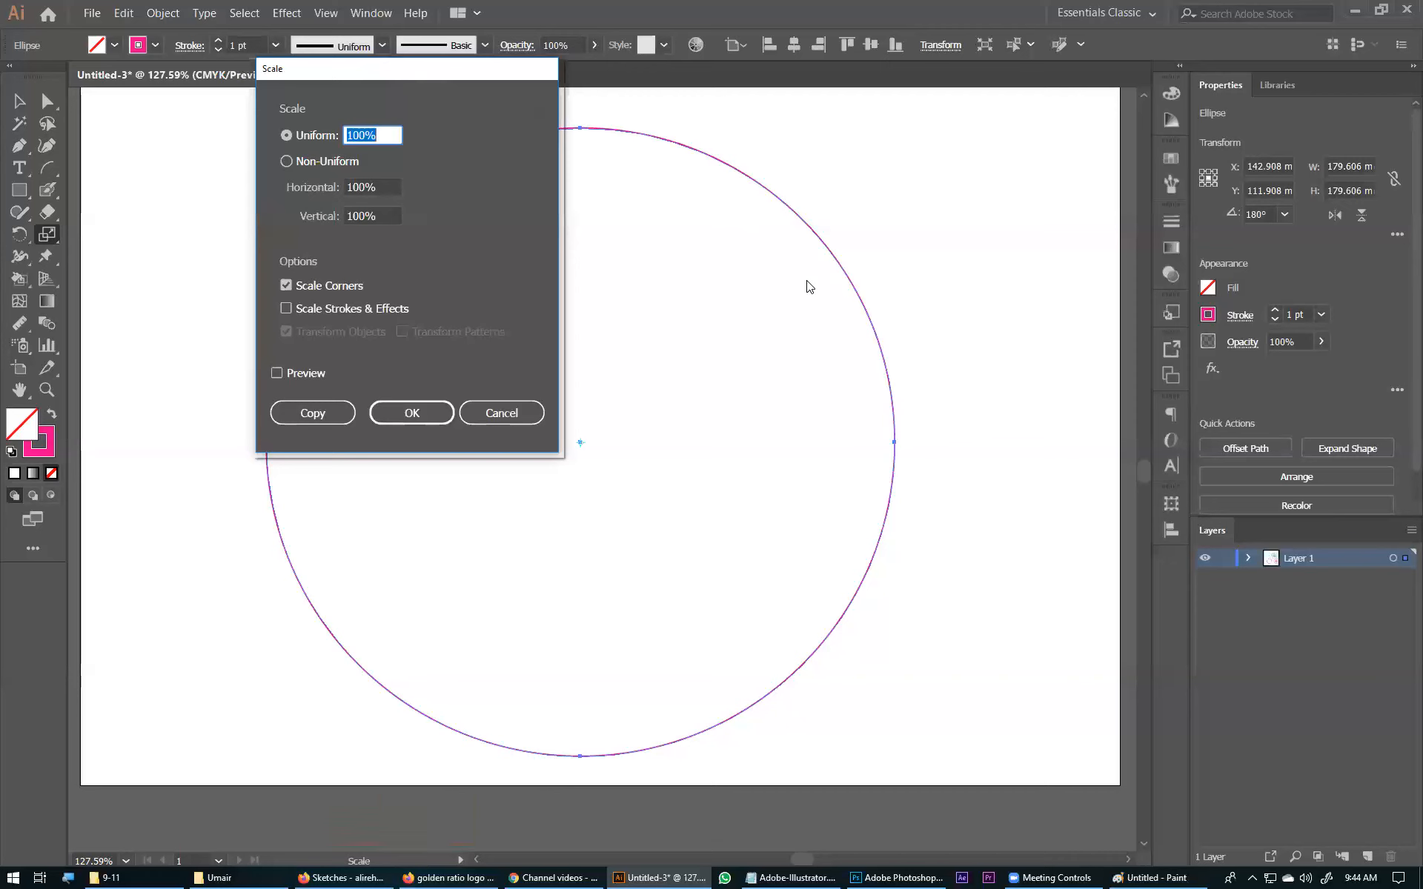
pyautogui.moveTo(395, 138); pyautogui.dragTo(311, 138)
pyautogui.write('3')
pyautogui.press('BackSpace')
pyautogui.write('61.8')
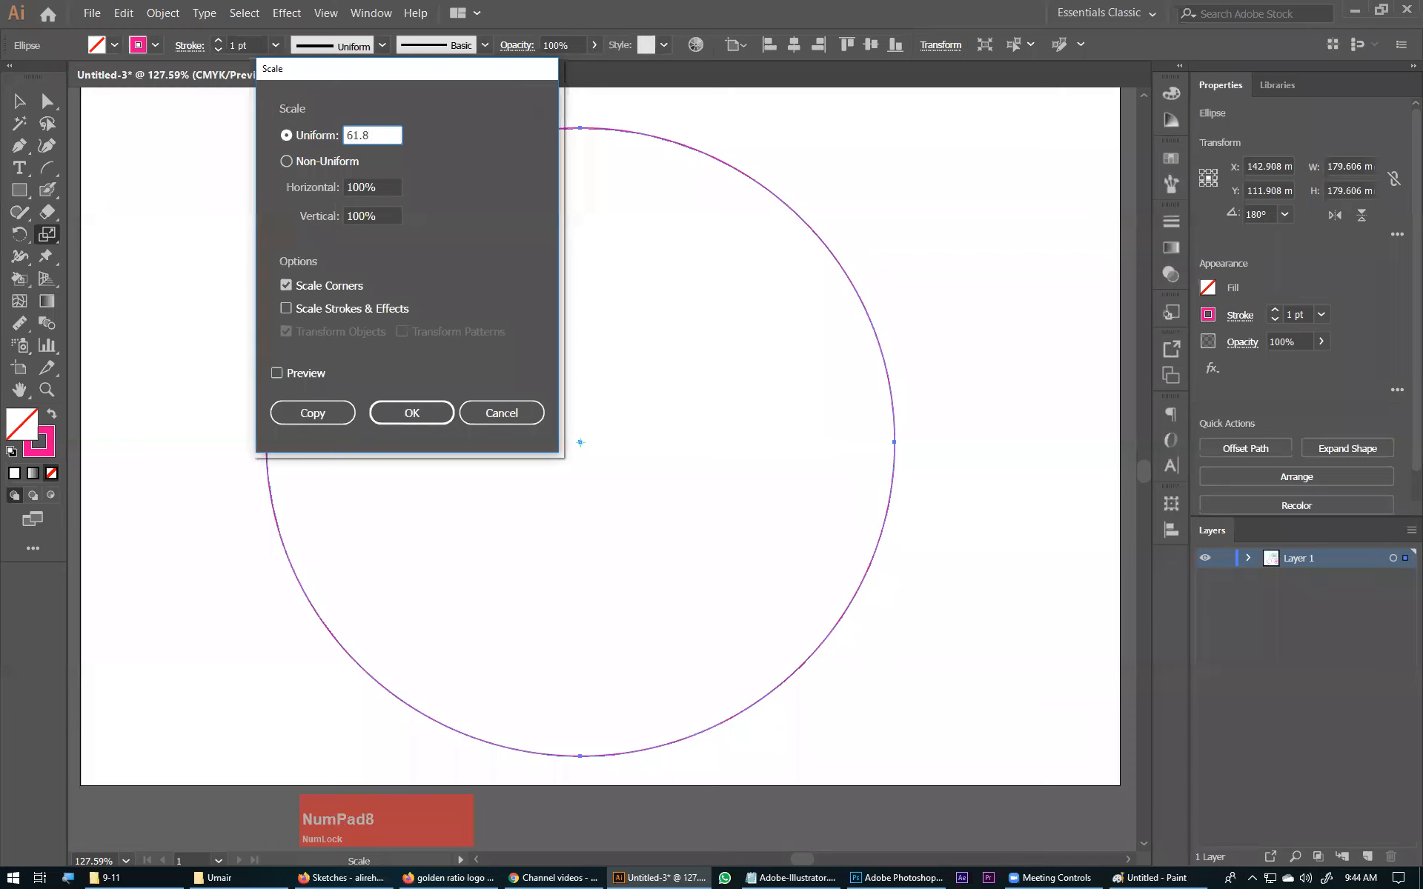
pyautogui.click(336, 415)
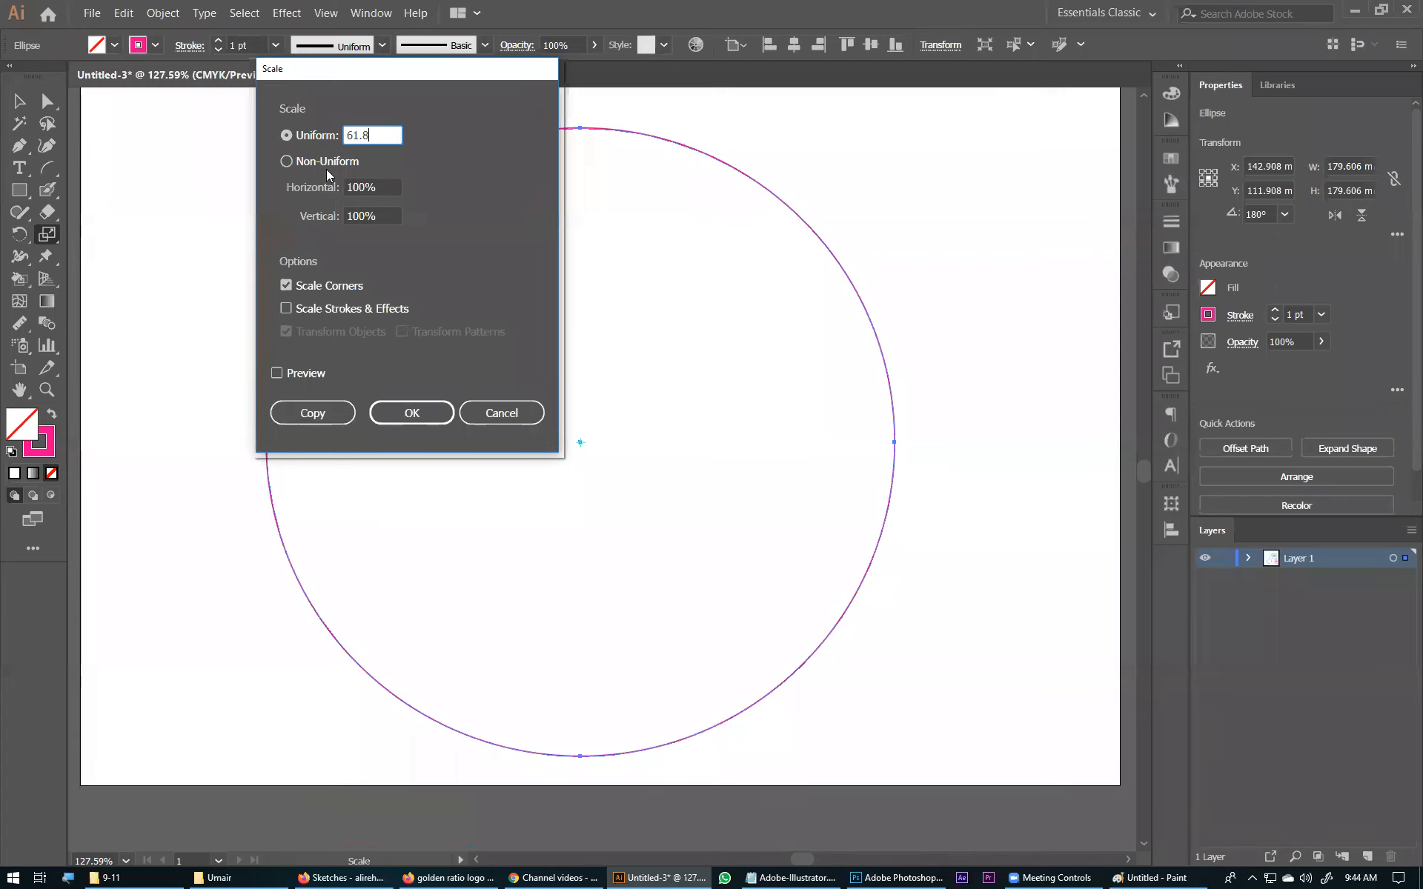
pyautogui.click(314, 410)
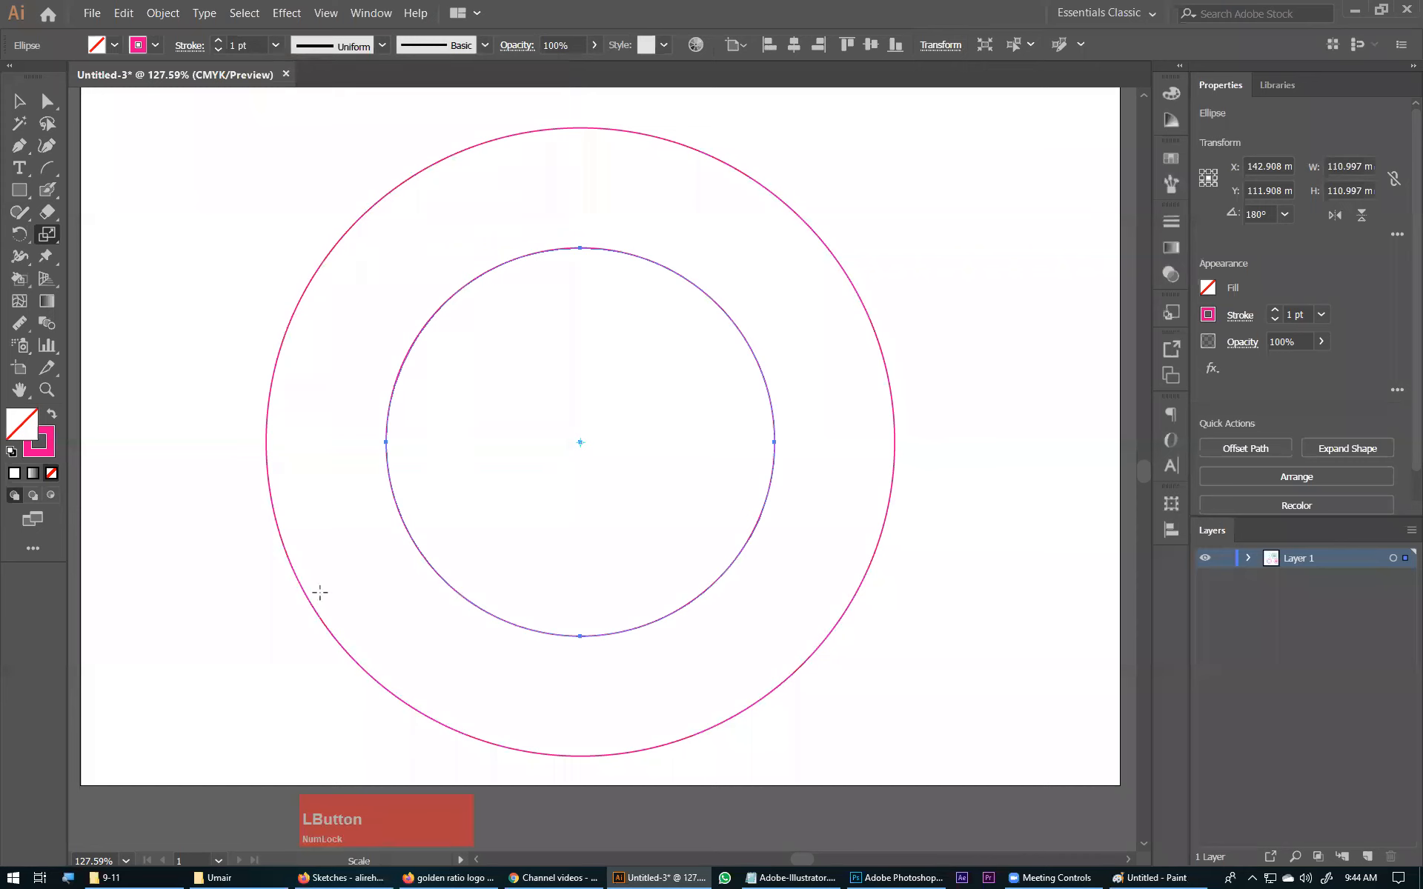
# Repeat the 61.8% scaled copy five more times to build progressively smaller concentric circles.
pyautogui.hotkey('ctrl', 'd')
pyautogui.hotkey('ctrl', 'd')
pyautogui.hotkey('ctrl', 'd')
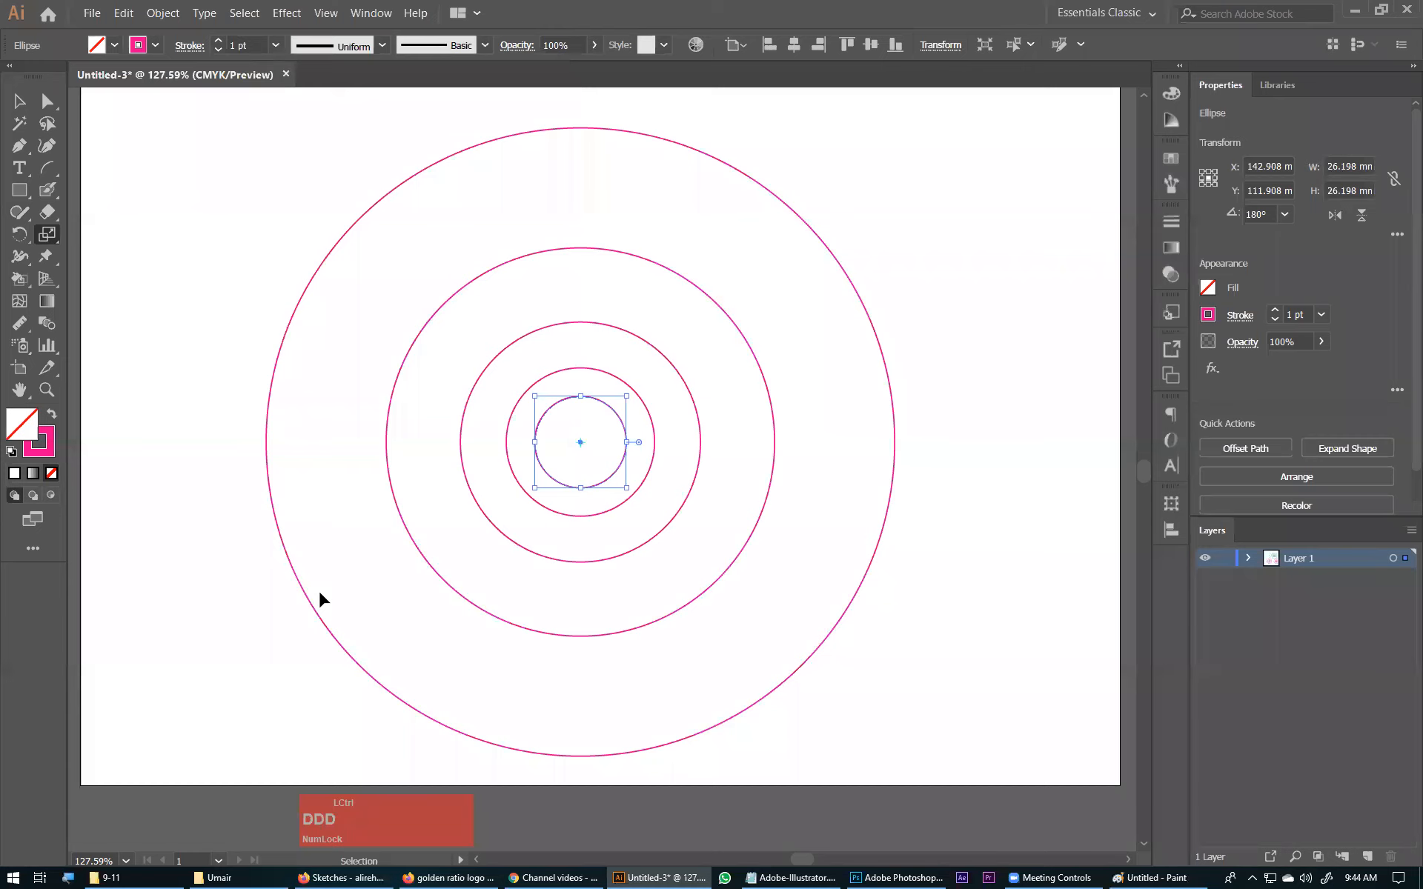
pyautogui.hotkey('ctrl', 'd')
pyautogui.hotkey('ctrl', 'd')
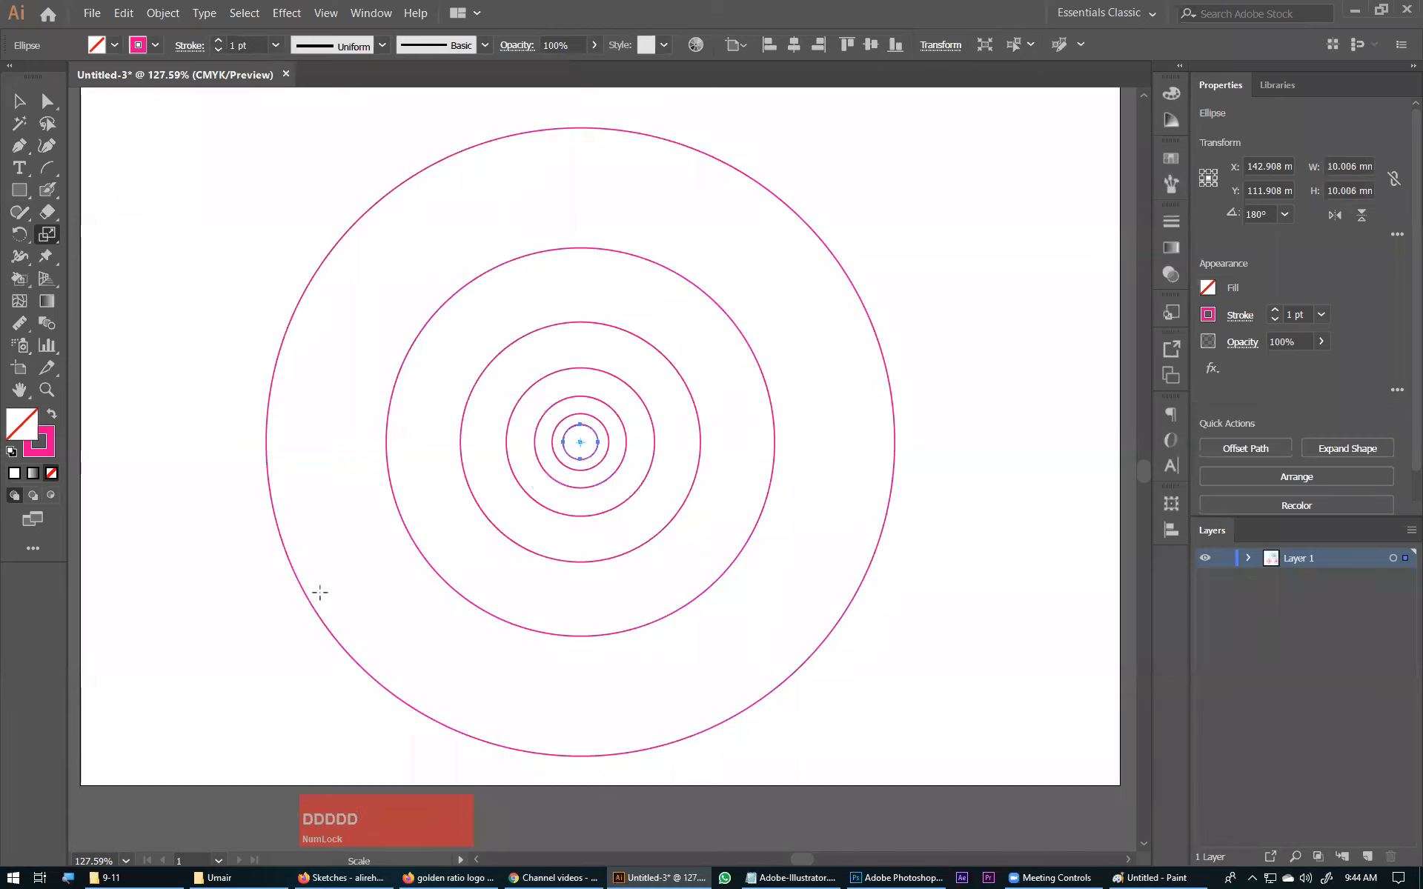
pyautogui.press('ctrl+KP_Subtract')
pyautogui.press('ctrl+KP_Subtract')
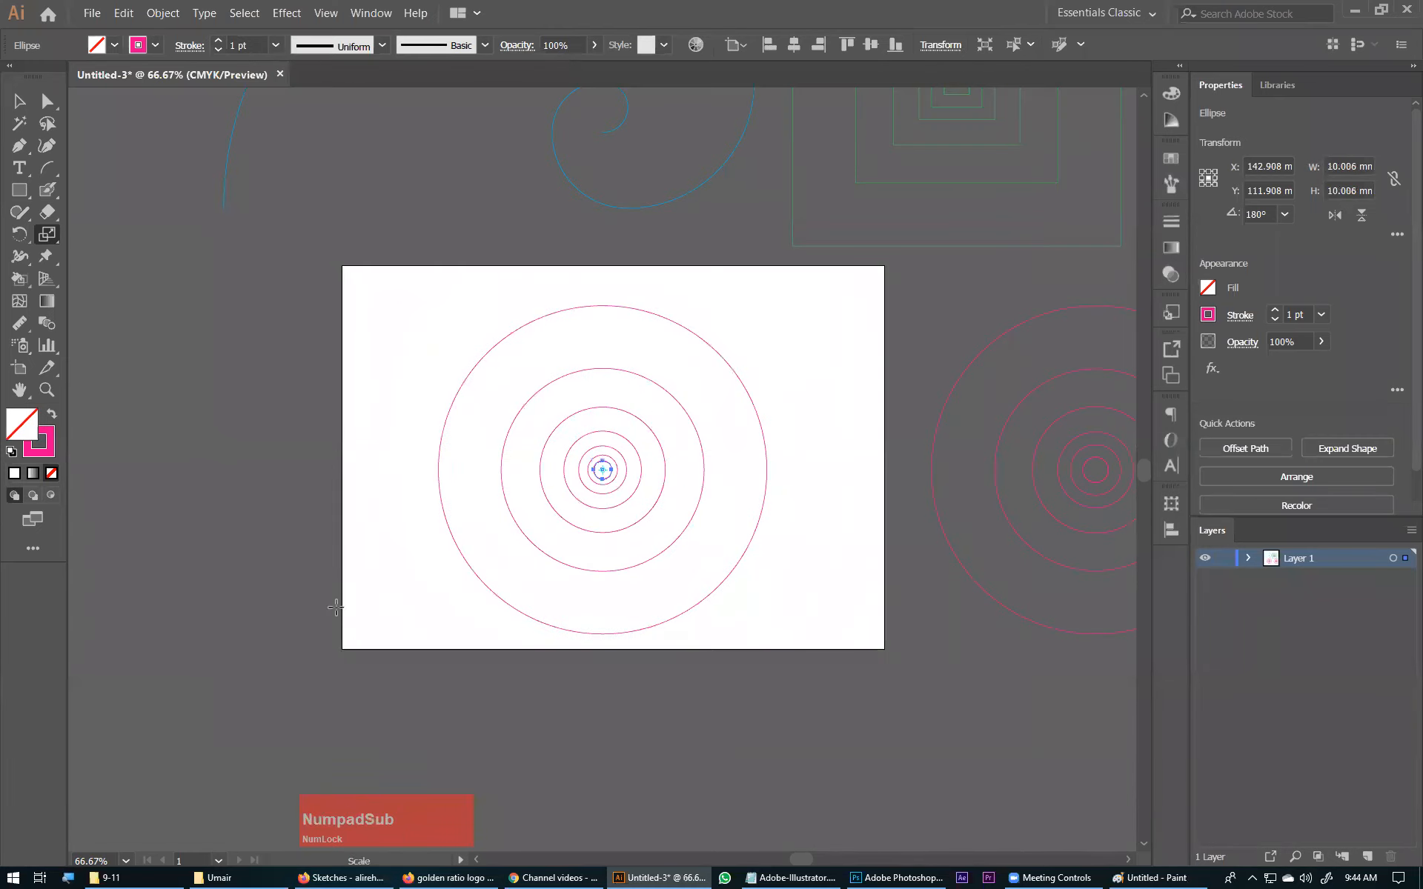
# Switch to the Class 24 notes in Notepad and examine the golden ratio value 1:1.618.
pyautogui.click(791, 878)
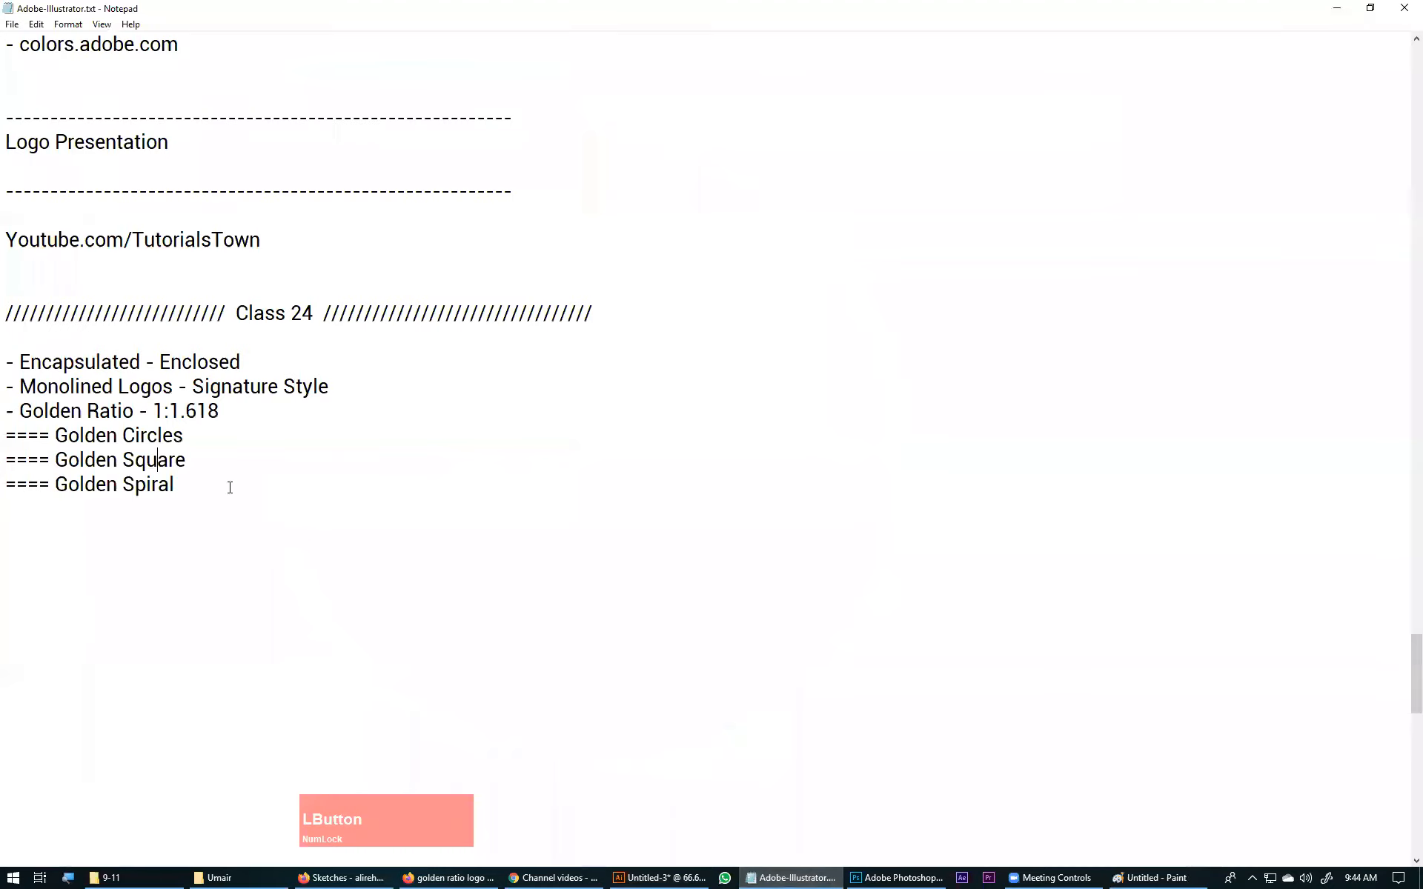
pyautogui.moveTo(226, 413); pyautogui.dragTo(172, 412)
pyautogui.click(187, 412)
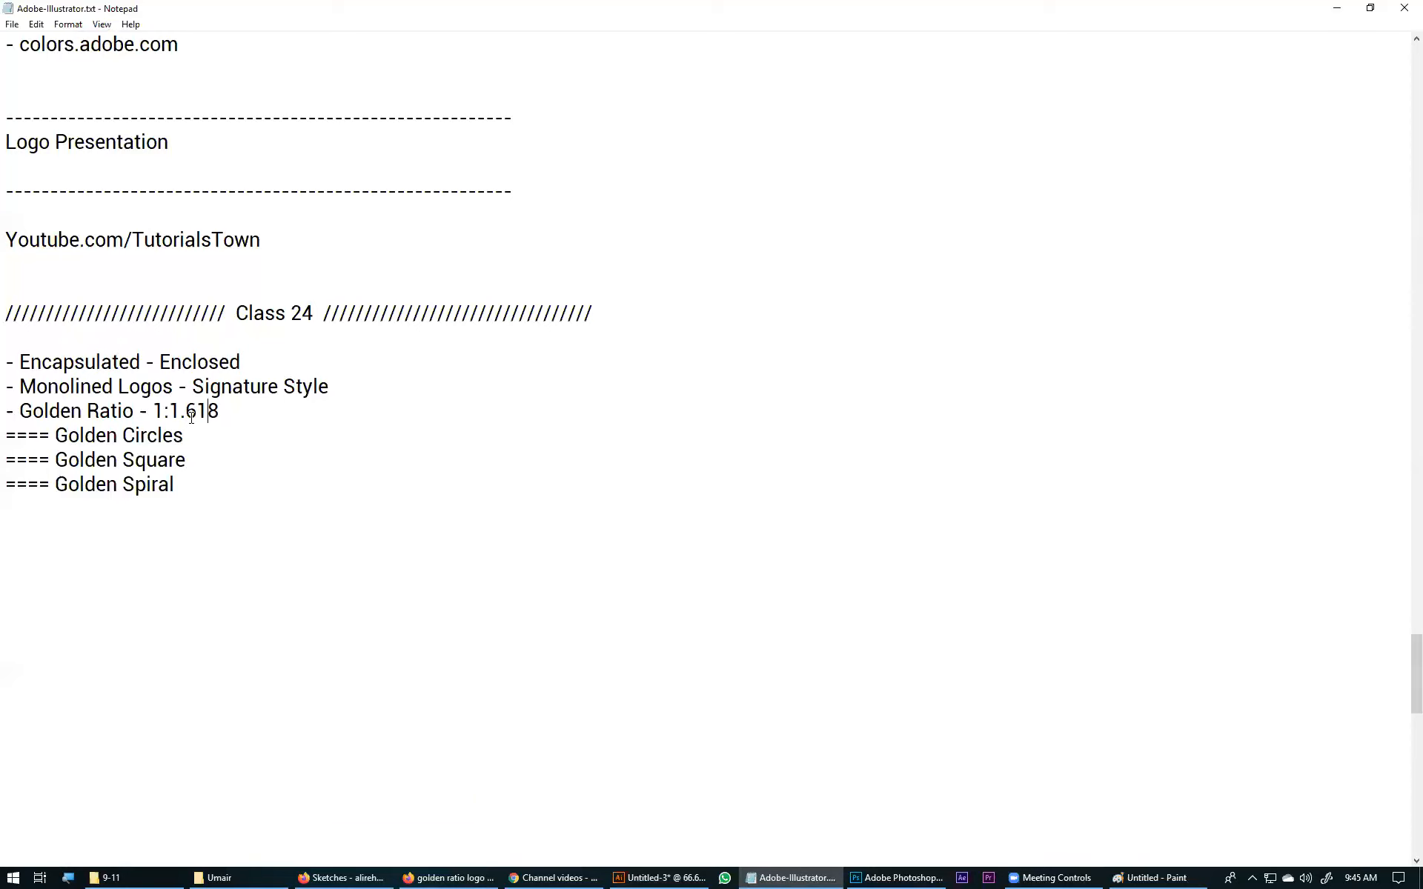
# Switch back to Illustrator and draw a small circle about 10.3 mm in diameter left of the artboard.
pyautogui.click(626, 877)
pyautogui.press('space')
pyautogui.moveTo(426, 510); pyautogui.dragTo(672, 476)
pyautogui.moveTo(24, 197); pyautogui.dragTo(74, 232)
pyautogui.moveTo(270, 279); pyautogui.dragTo(913, 693)
pyautogui.moveTo(610, 537); pyautogui.dragTo(767, 569)
pyautogui.moveTo(340, 369); pyautogui.dragTo(349, 400)
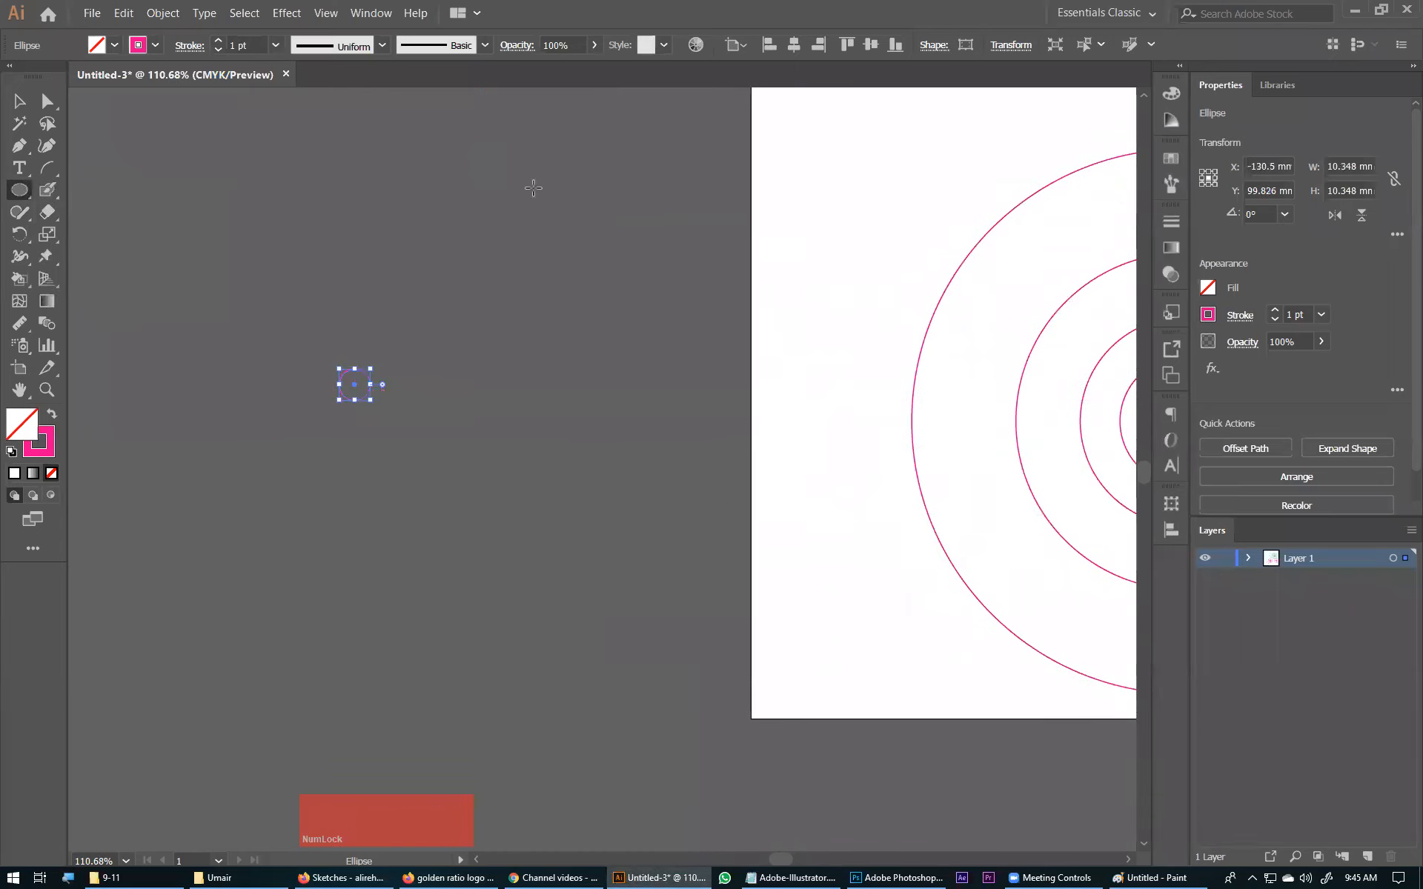
# Create a copy of the small circle scaled uniformly to 161.8% (100+61.8) about its centre.
pyautogui.doubleClick(50, 232)
pyautogui.moveTo(409, 71); pyautogui.dragTo(712, 85)
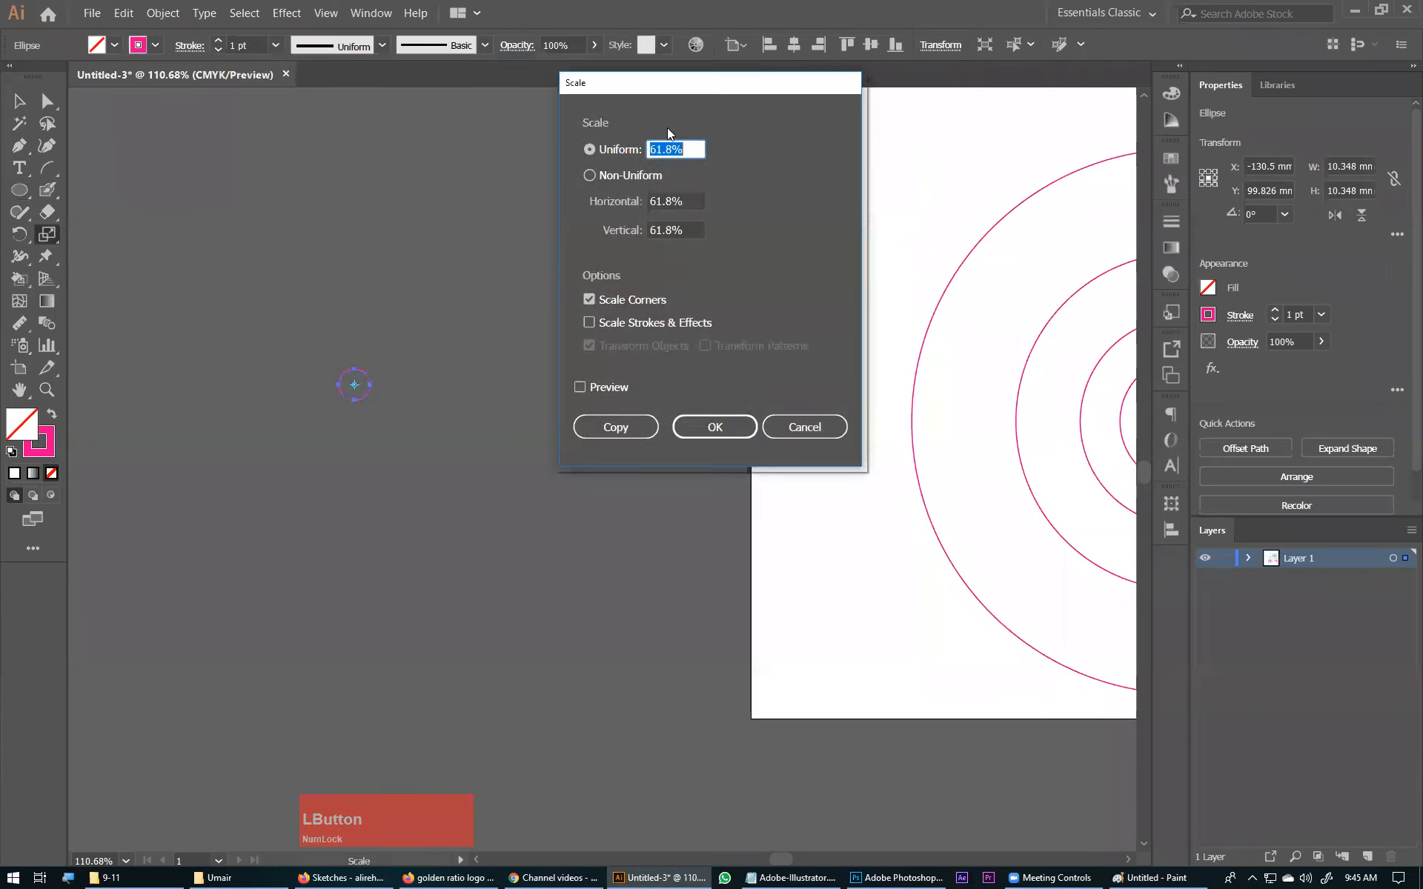
pyautogui.click(649, 147)
pyautogui.doubleClick(677, 147)
pyautogui.write('100')
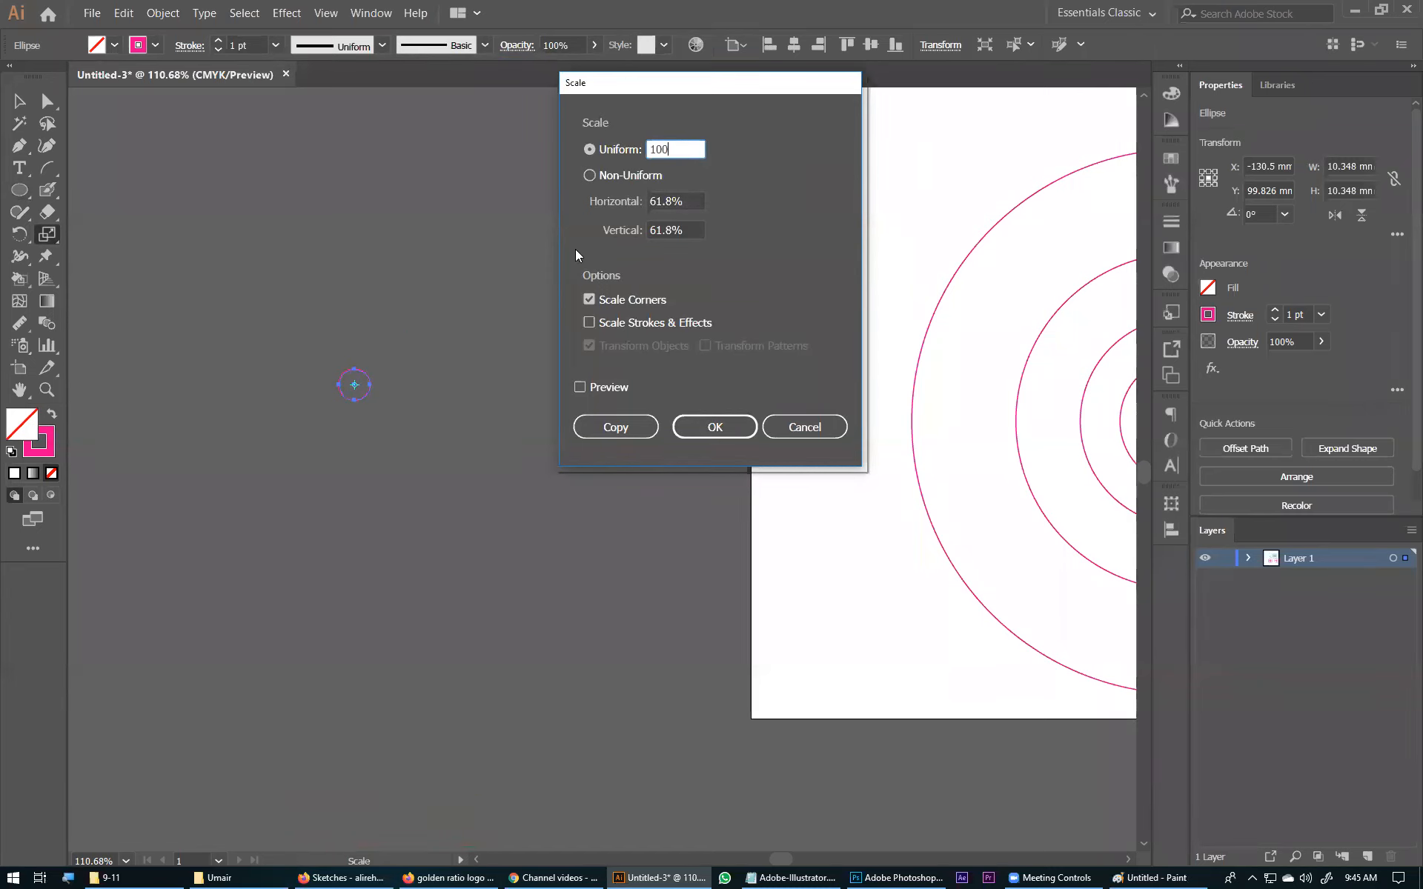
pyautogui.click(683, 199)
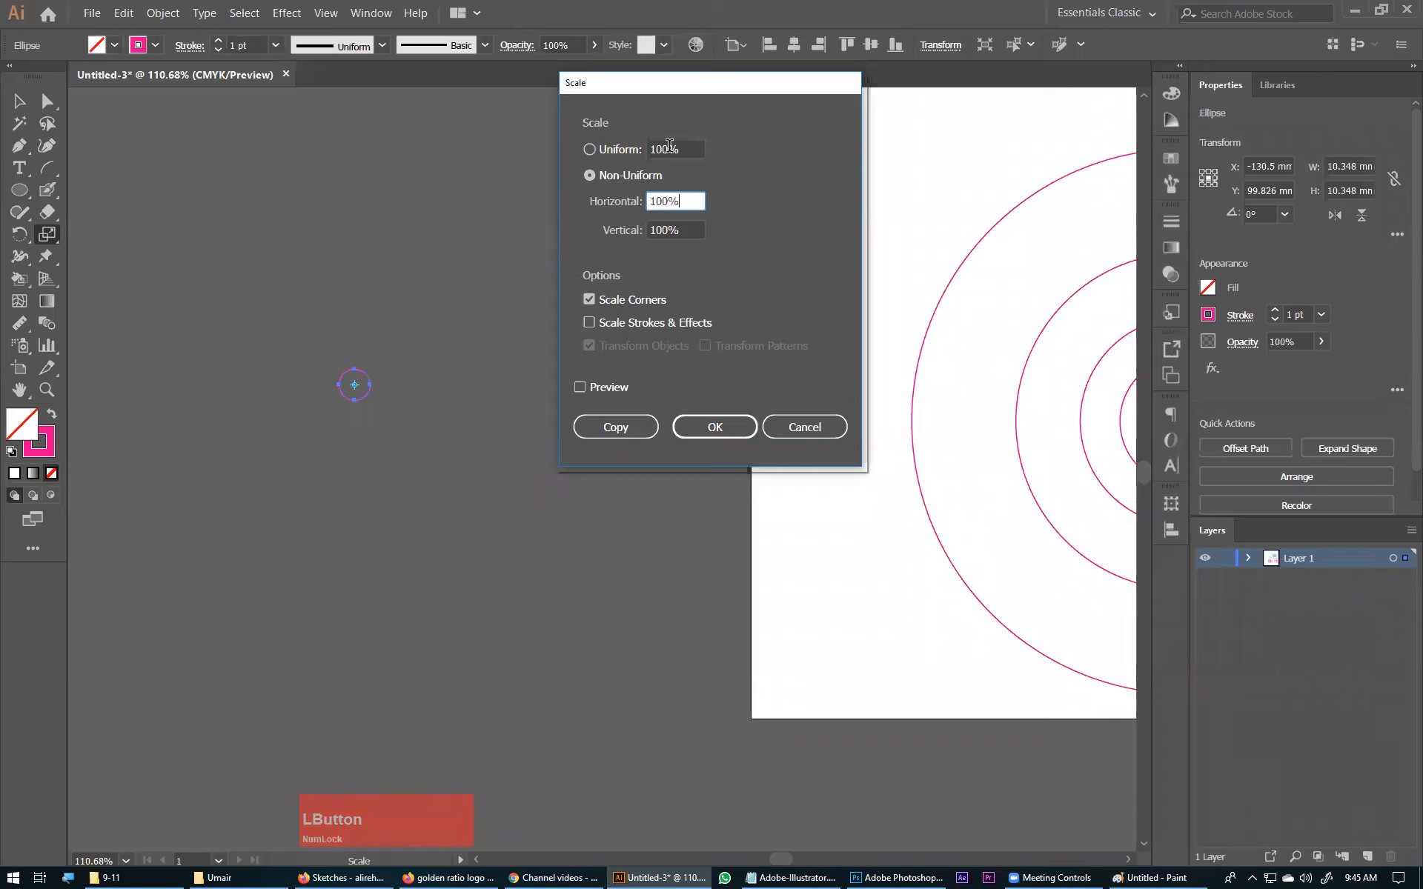
pyautogui.click(599, 152)
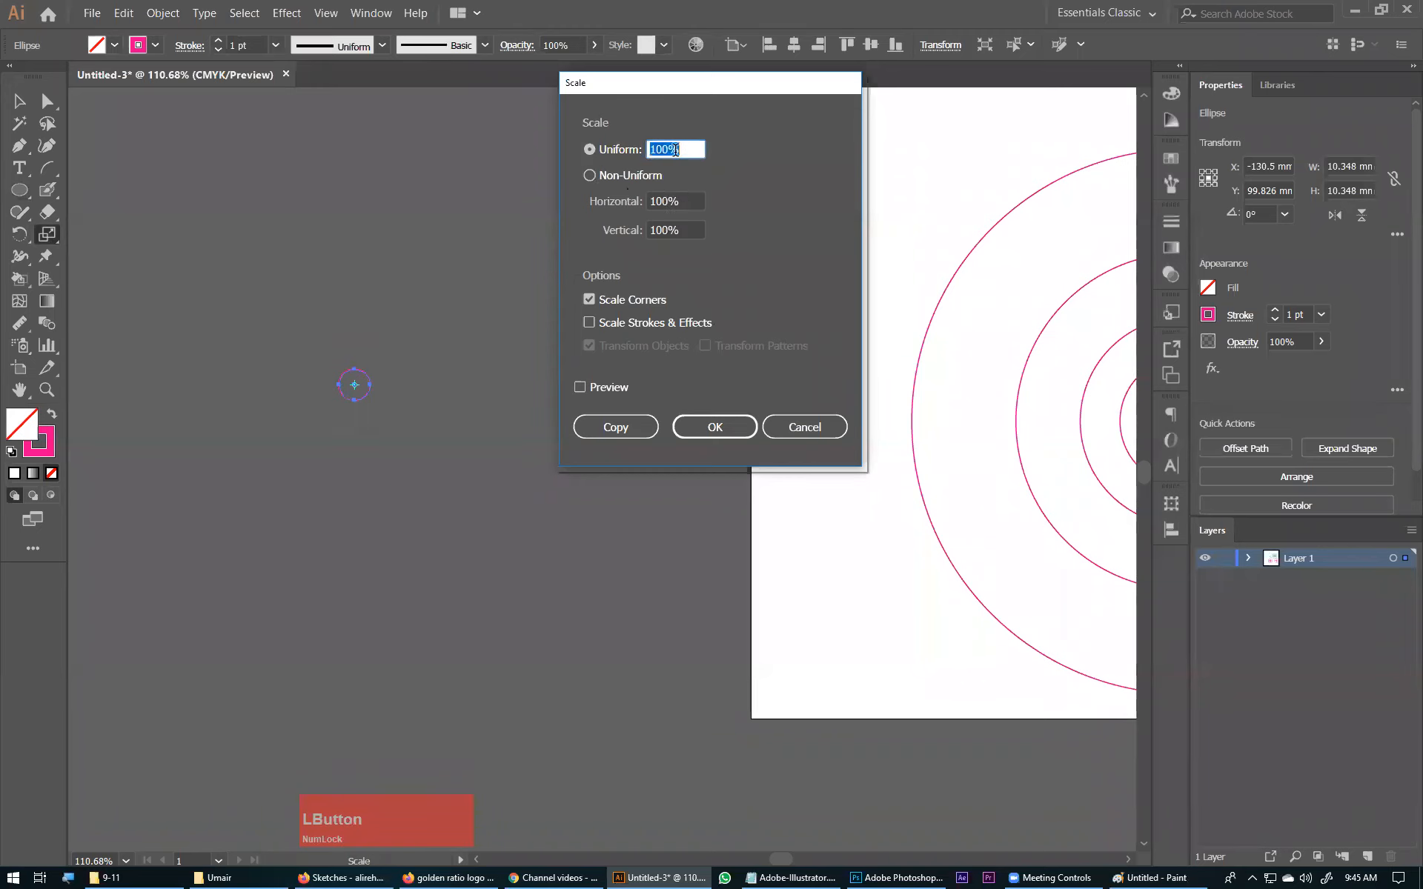
pyautogui.moveTo(669, 150); pyautogui.dragTo(656, 153)
pyautogui.write('61.8')
pyautogui.press('BackSpace')
pyautogui.write('00+61.8')
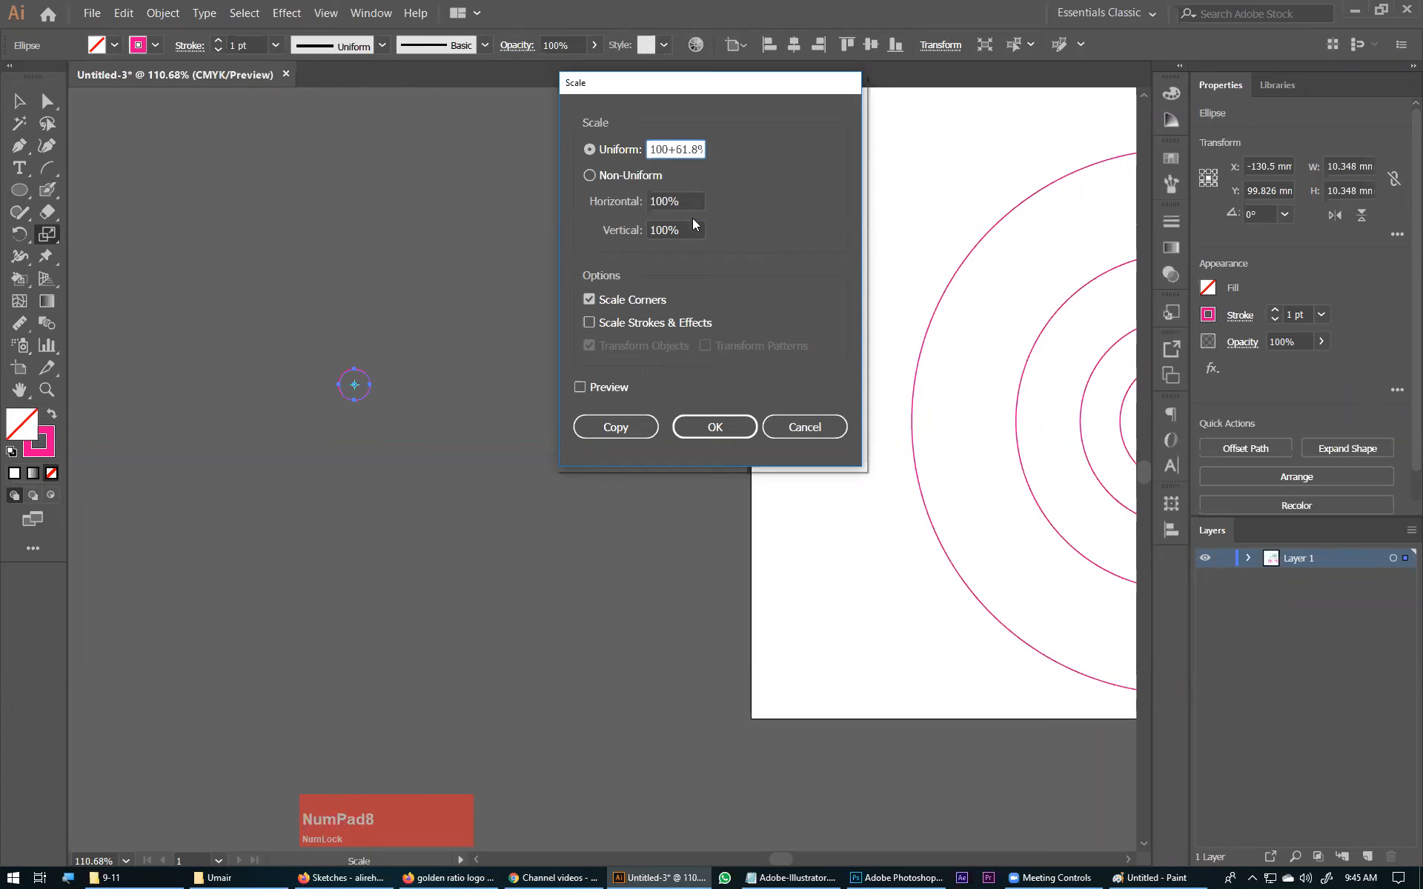
pyautogui.moveTo(673, 201); pyautogui.dragTo(694, 195)
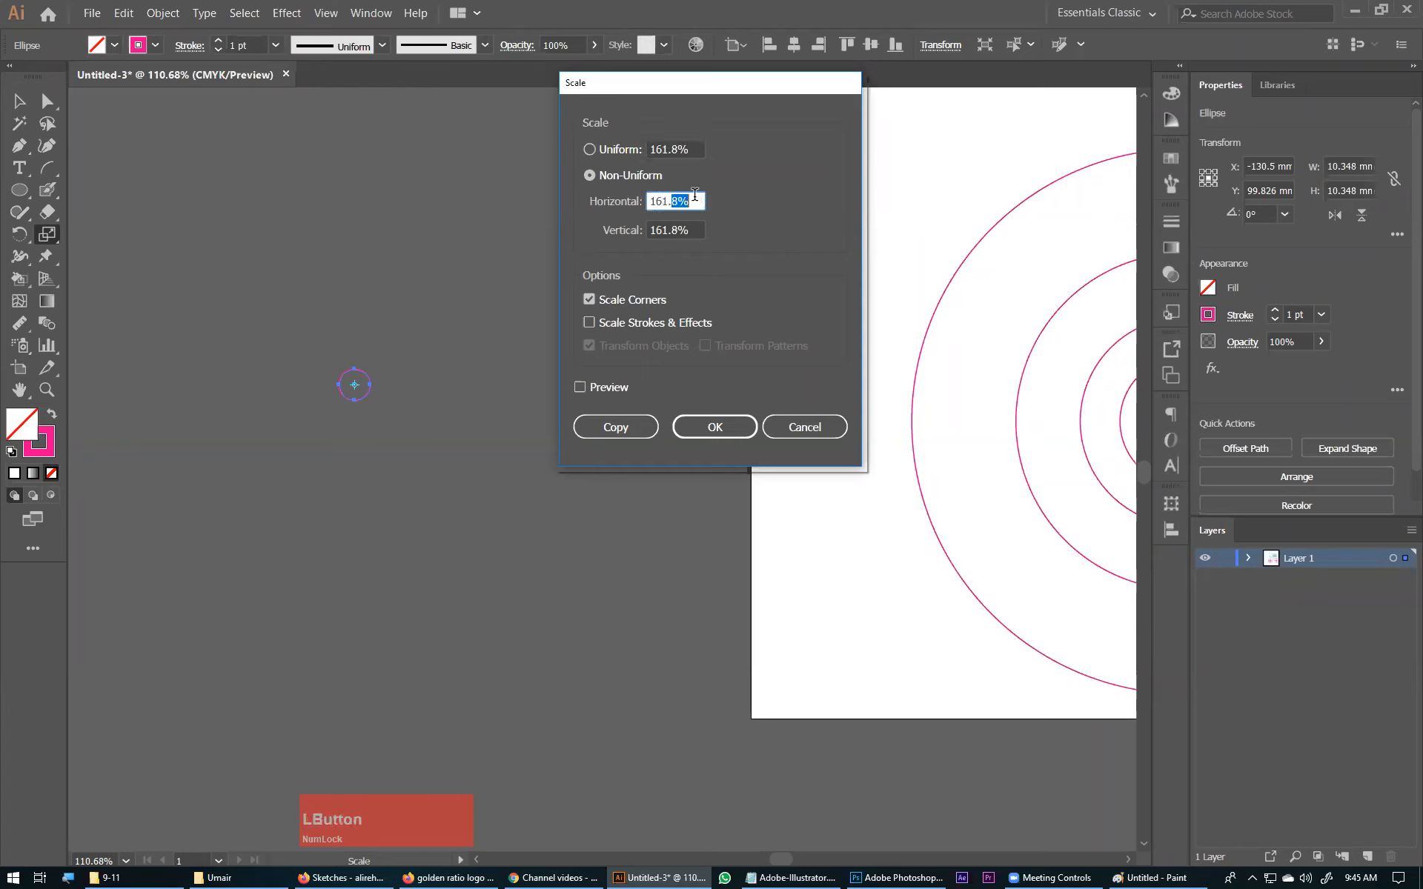
pyautogui.click(650, 149)
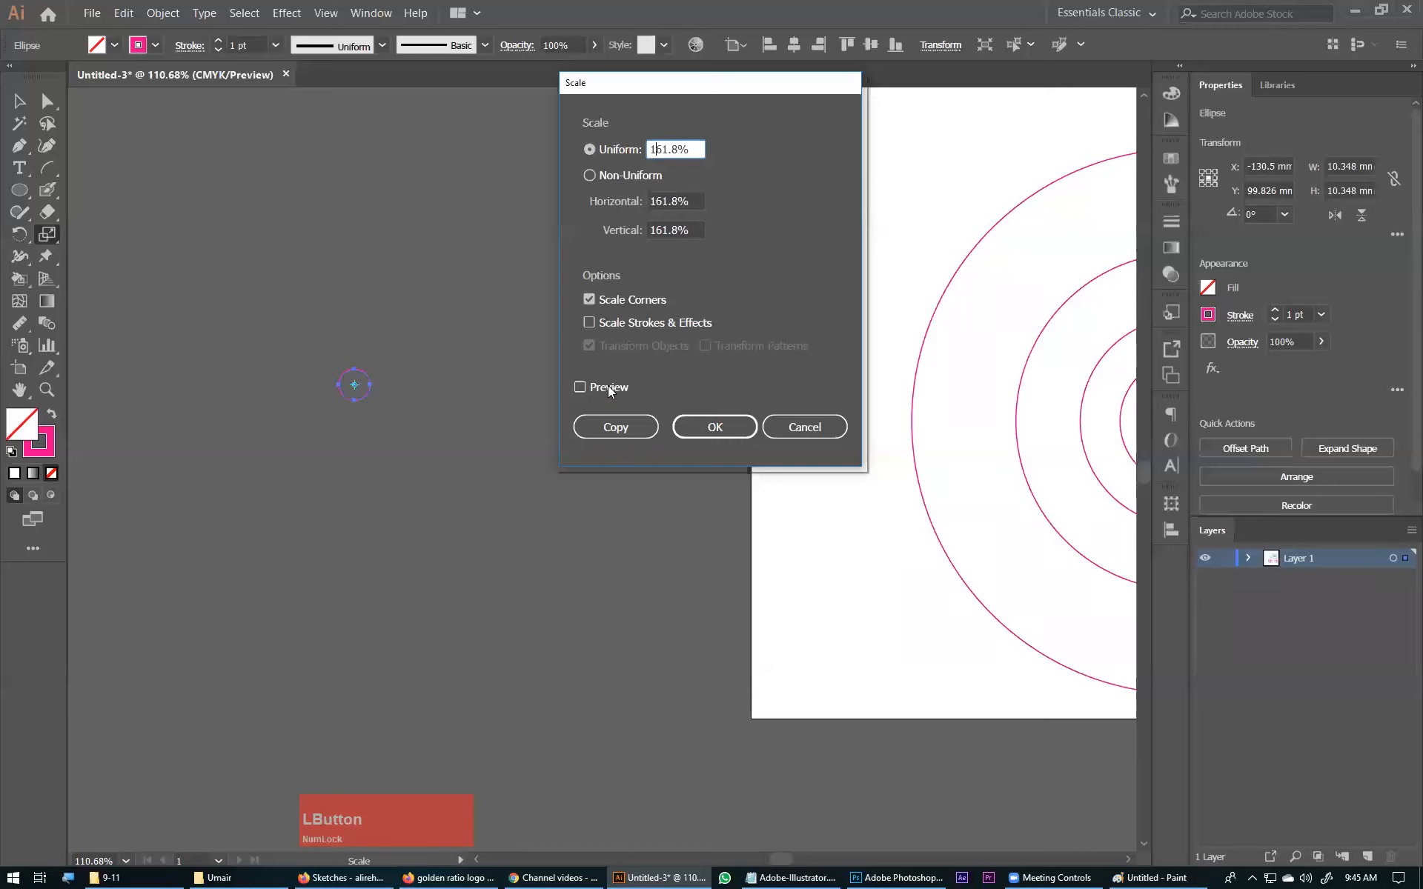
pyautogui.click(580, 387)
pyautogui.click(608, 424)
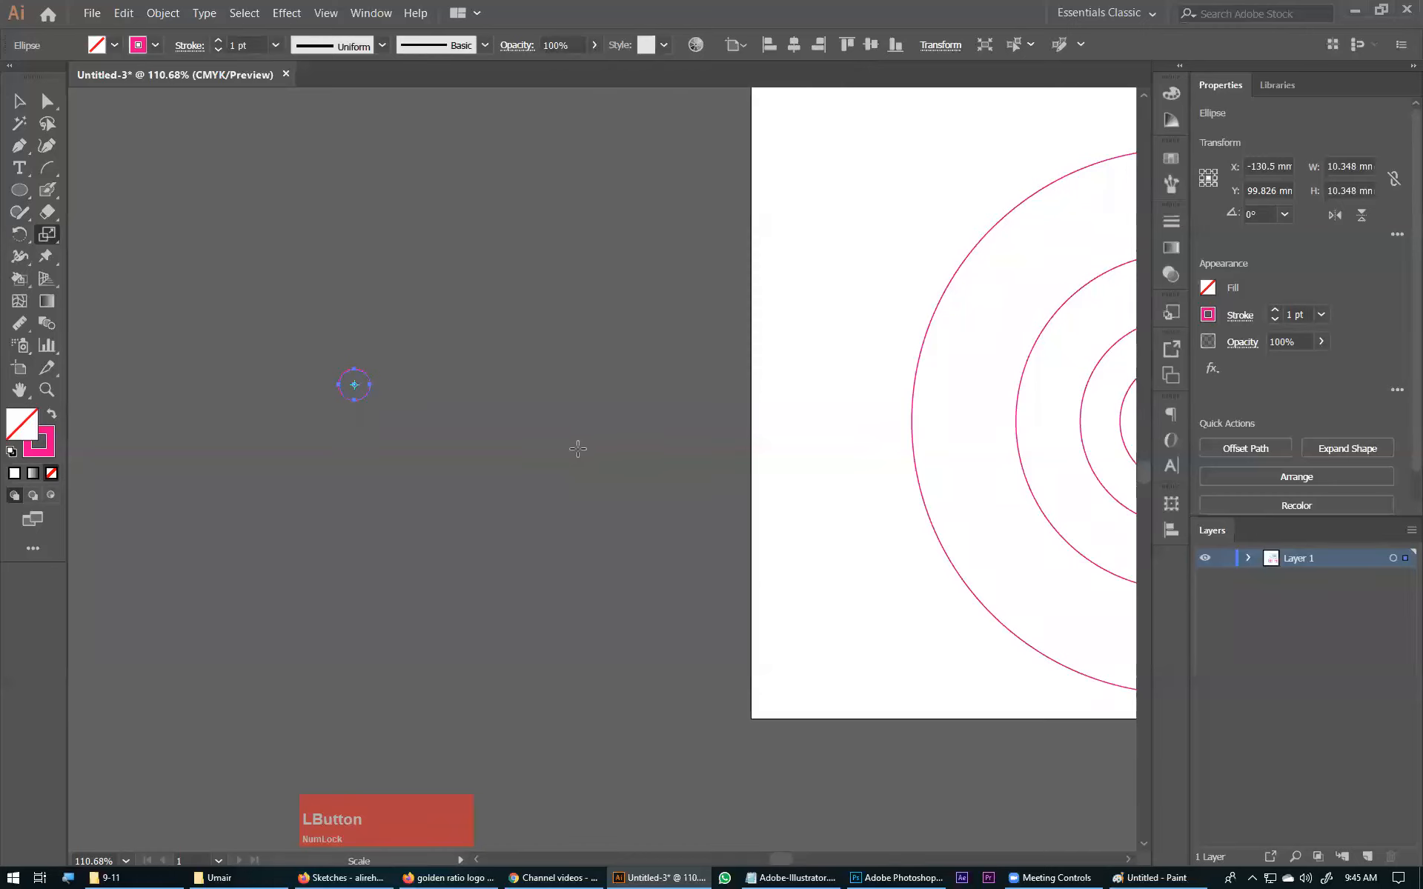
# Repeat the 161.8% scaled copy five more times to build progressively larger concentric circles, then deselect them.
pyautogui.hotkey('ctrl', 'd')
pyautogui.hotkey('ctrl', 'd')
pyautogui.hotkey('ctrl', 'd')
pyautogui.hotkey('ctrl', 'd')
pyautogui.hotkey('ctrl', 'd')
pyautogui.click(19, 101)
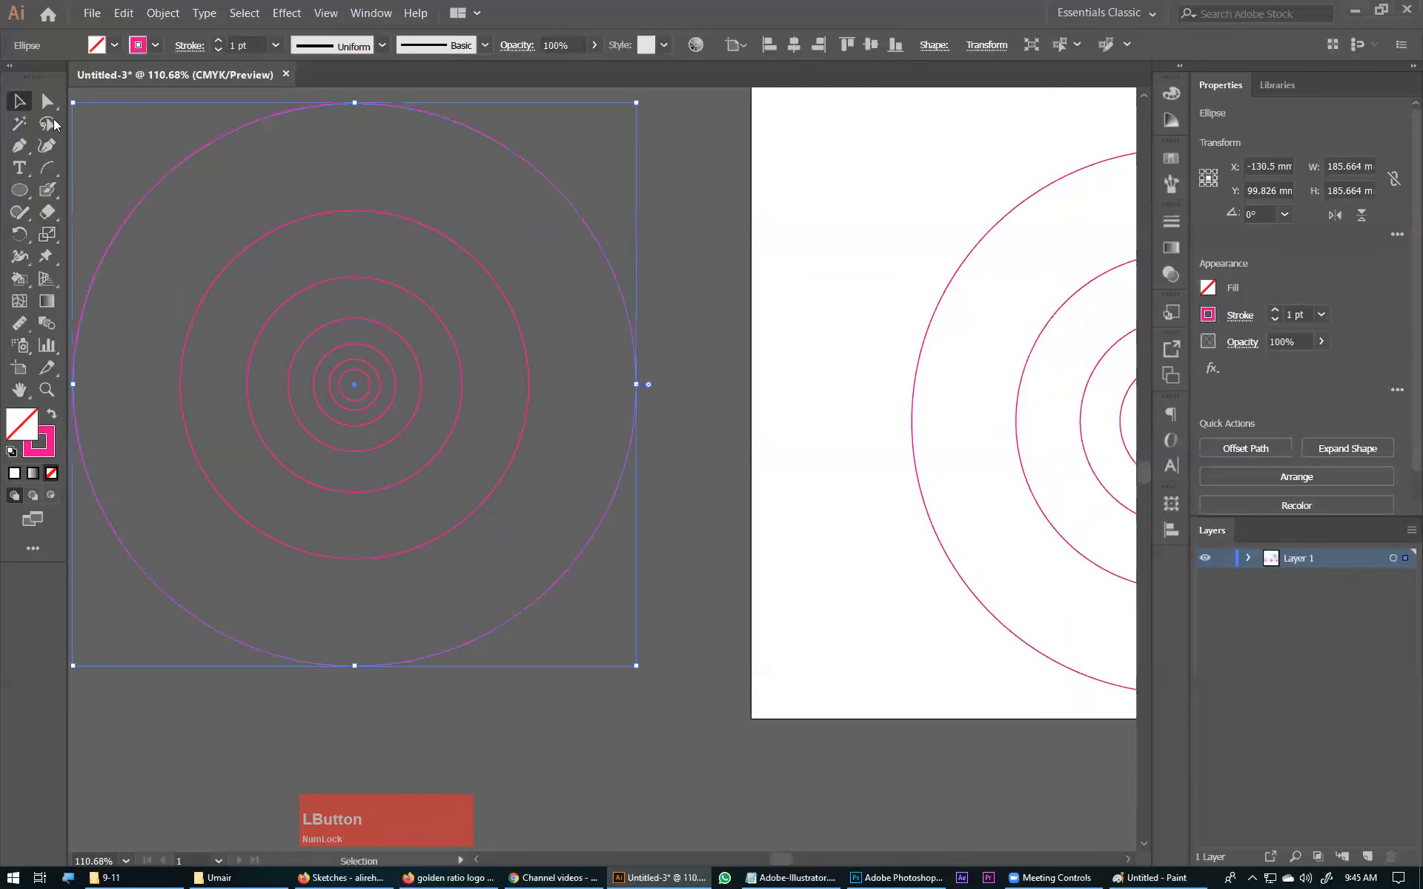
pyautogui.click(146, 145)
# Delete the set of concentric circles on the artboard.
pyautogui.hotkey('ctrl', '-')
pyautogui.hotkey('ctrl', '-')
pyautogui.hotkey('ctrl', '-')
pyautogui.hotkey('ctrl', '-')
pyautogui.press('space')
pyautogui.moveTo(420, 257); pyautogui.dragTo(341, 259)
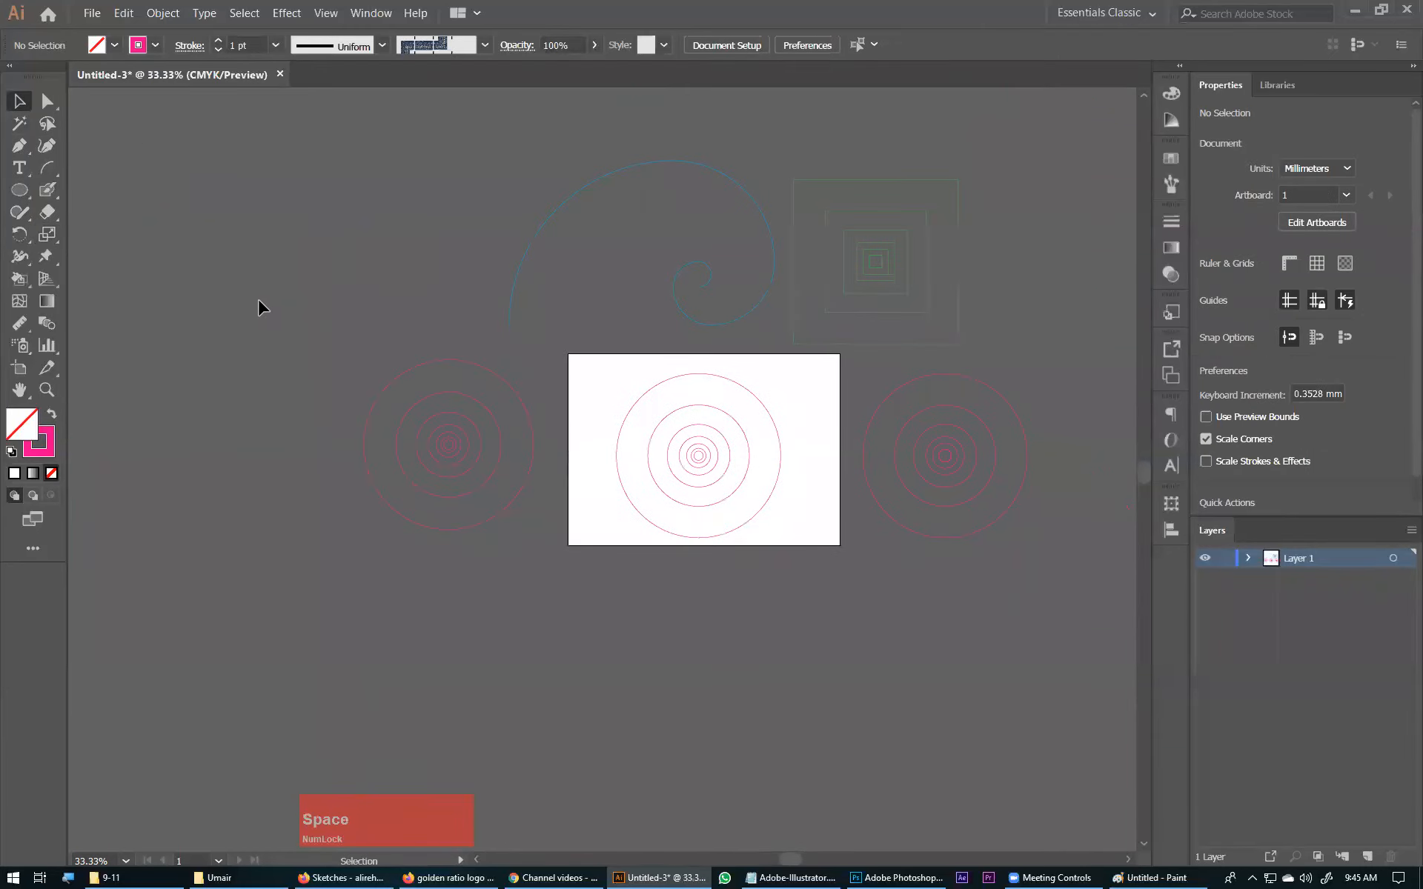
pyautogui.moveTo(397, 423); pyautogui.dragTo(476, 520)
pyautogui.moveTo(657, 433); pyautogui.dragTo(770, 564)
pyautogui.hotkey('ctrl', 'space')
pyautogui.moveTo(592, 352); pyautogui.dragTo(1105, 627)
pyautogui.moveTo(318, 501); pyautogui.dragTo(352, 495)
pyautogui.press('Delete')
# Delete the set of concentric circles left of the artboard.
pyautogui.press('space')
pyautogui.moveTo(495, 499); pyautogui.dragTo(971, 522)
pyautogui.moveTo(445, 425); pyautogui.dragTo(633, 435)
pyautogui.moveTo(666, 277); pyautogui.dragTo(123, 604)
pyautogui.press('Delete')
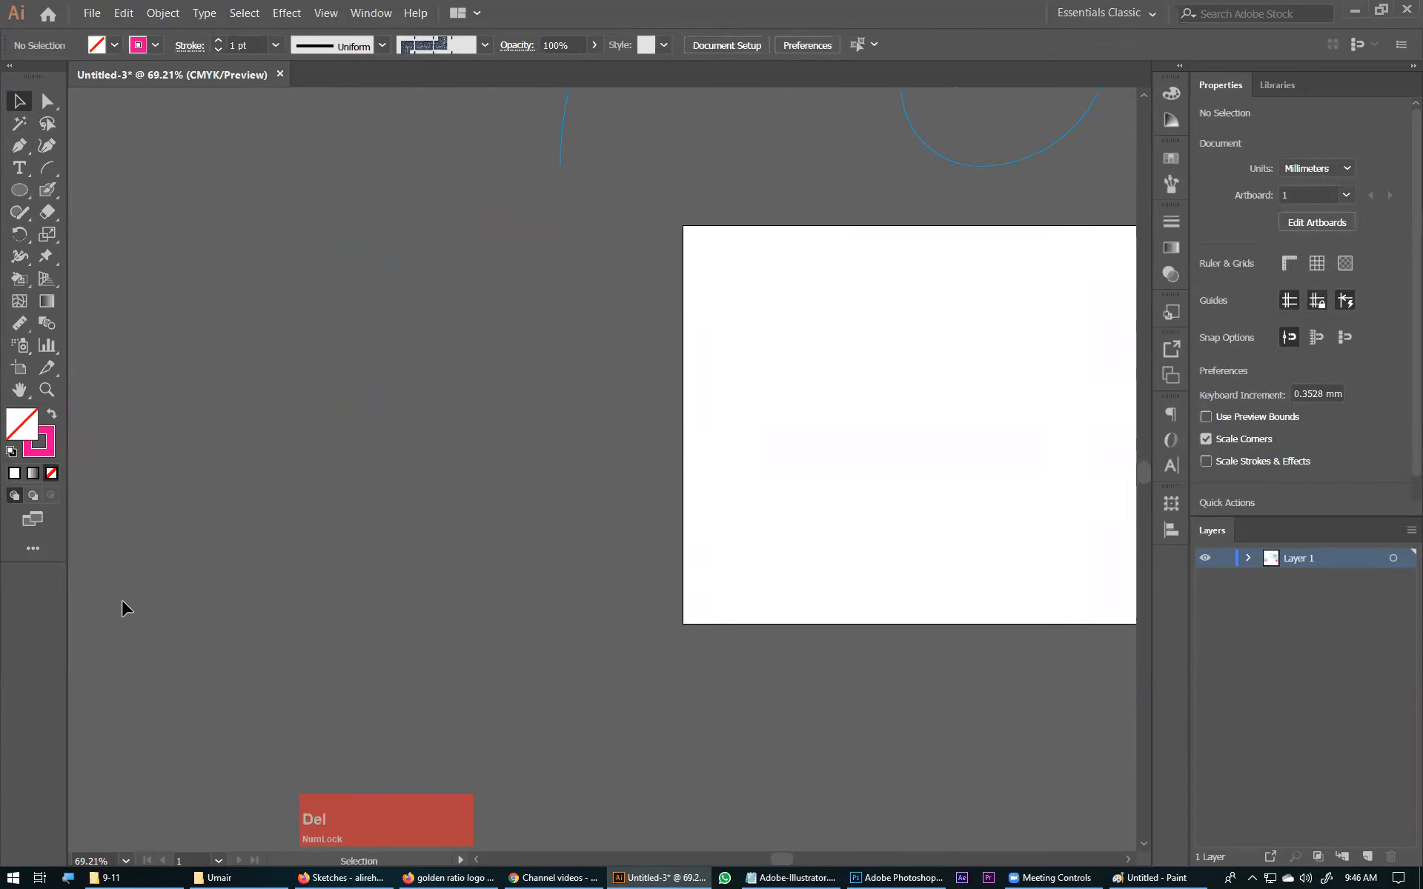
# Switch to File Explorer and browse the students' submission folders in the Logo-Assignment folder.
pyautogui.click(148, 875)
pyautogui.click(237, 878)
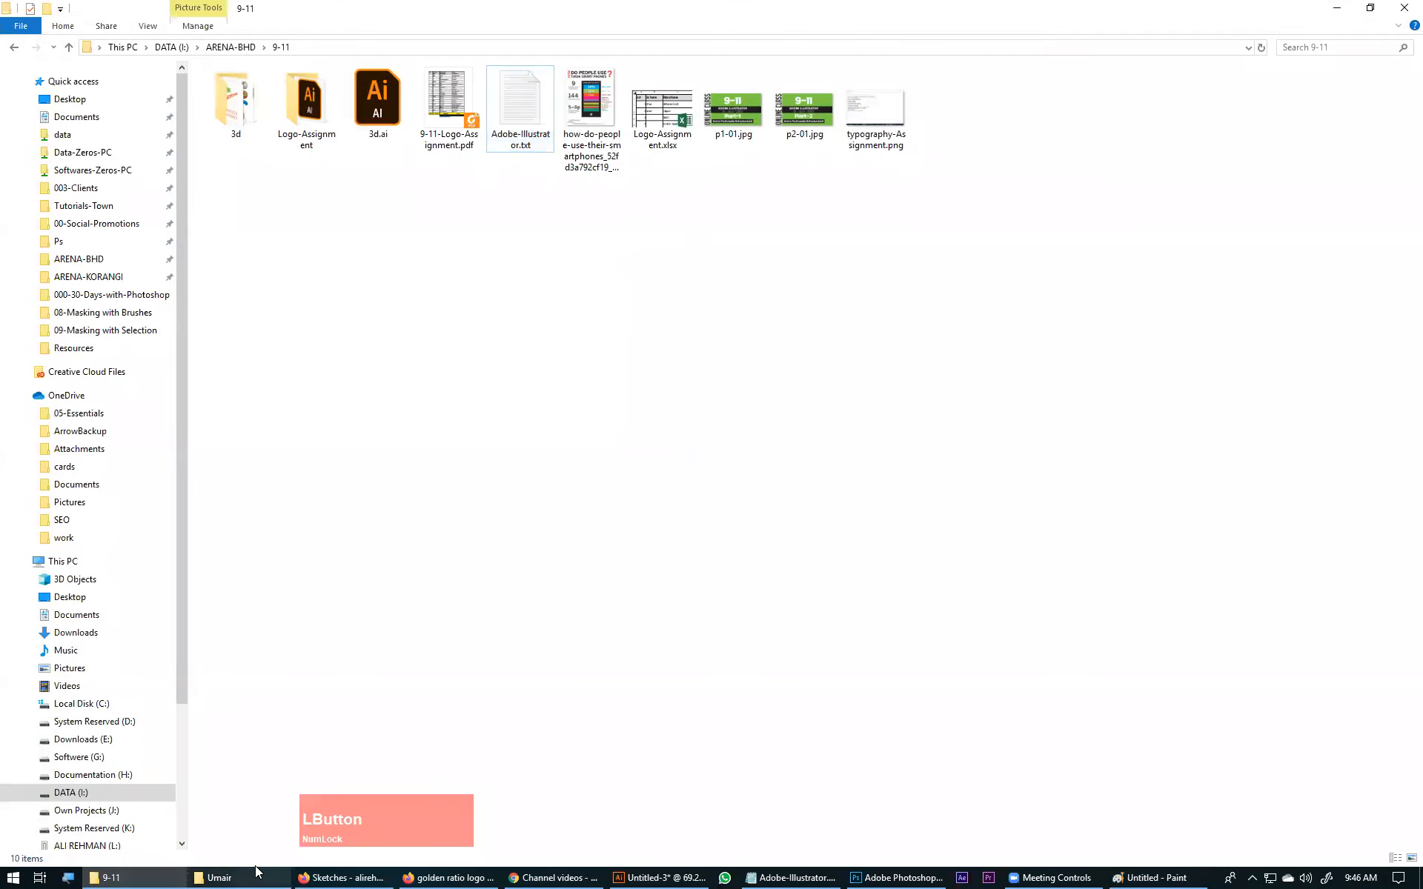
pyautogui.doubleClick(248, 115)
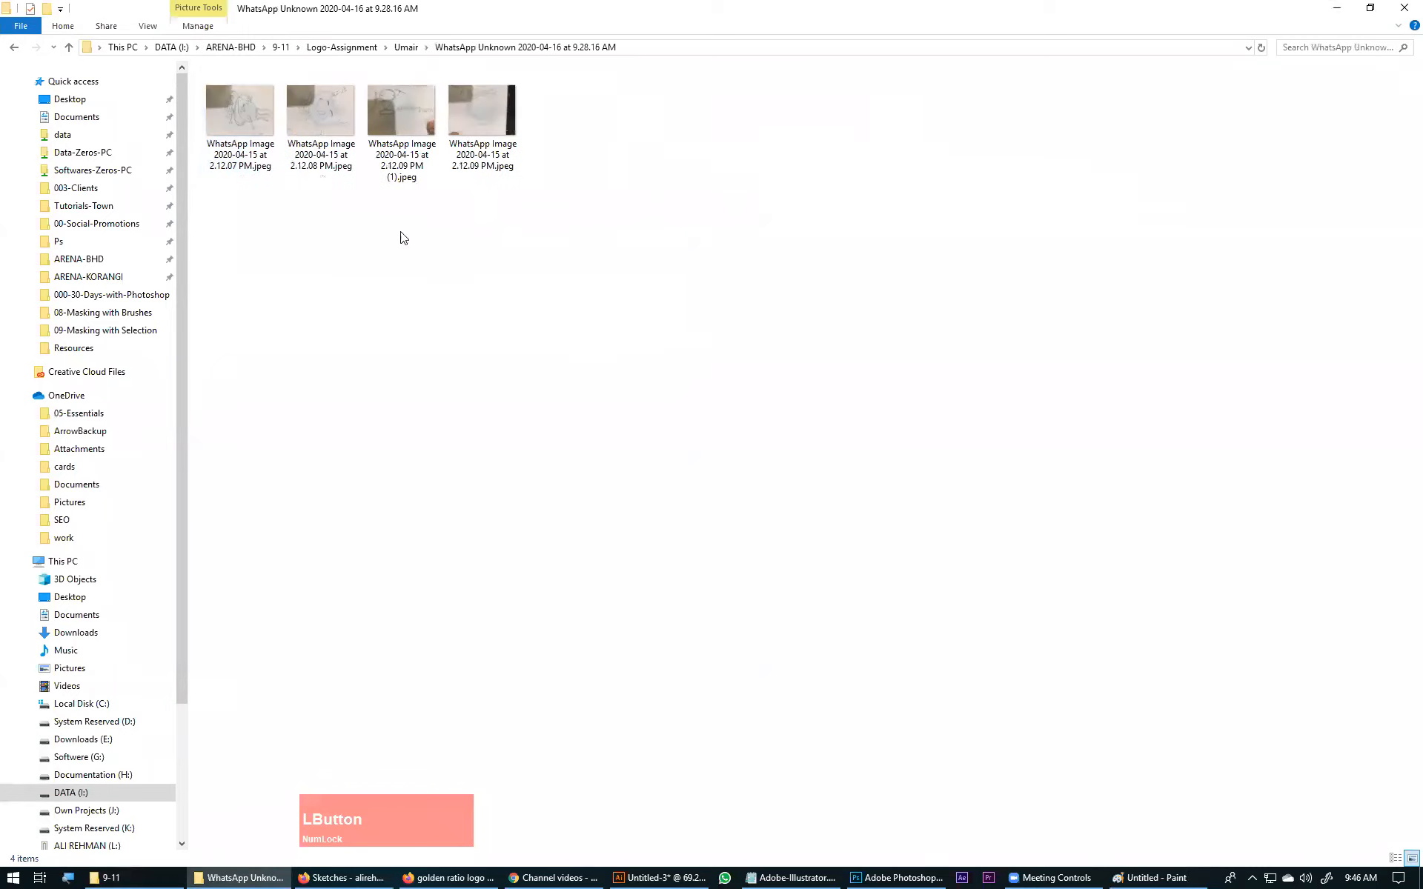
pyautogui.click(406, 49)
pyautogui.click(367, 49)
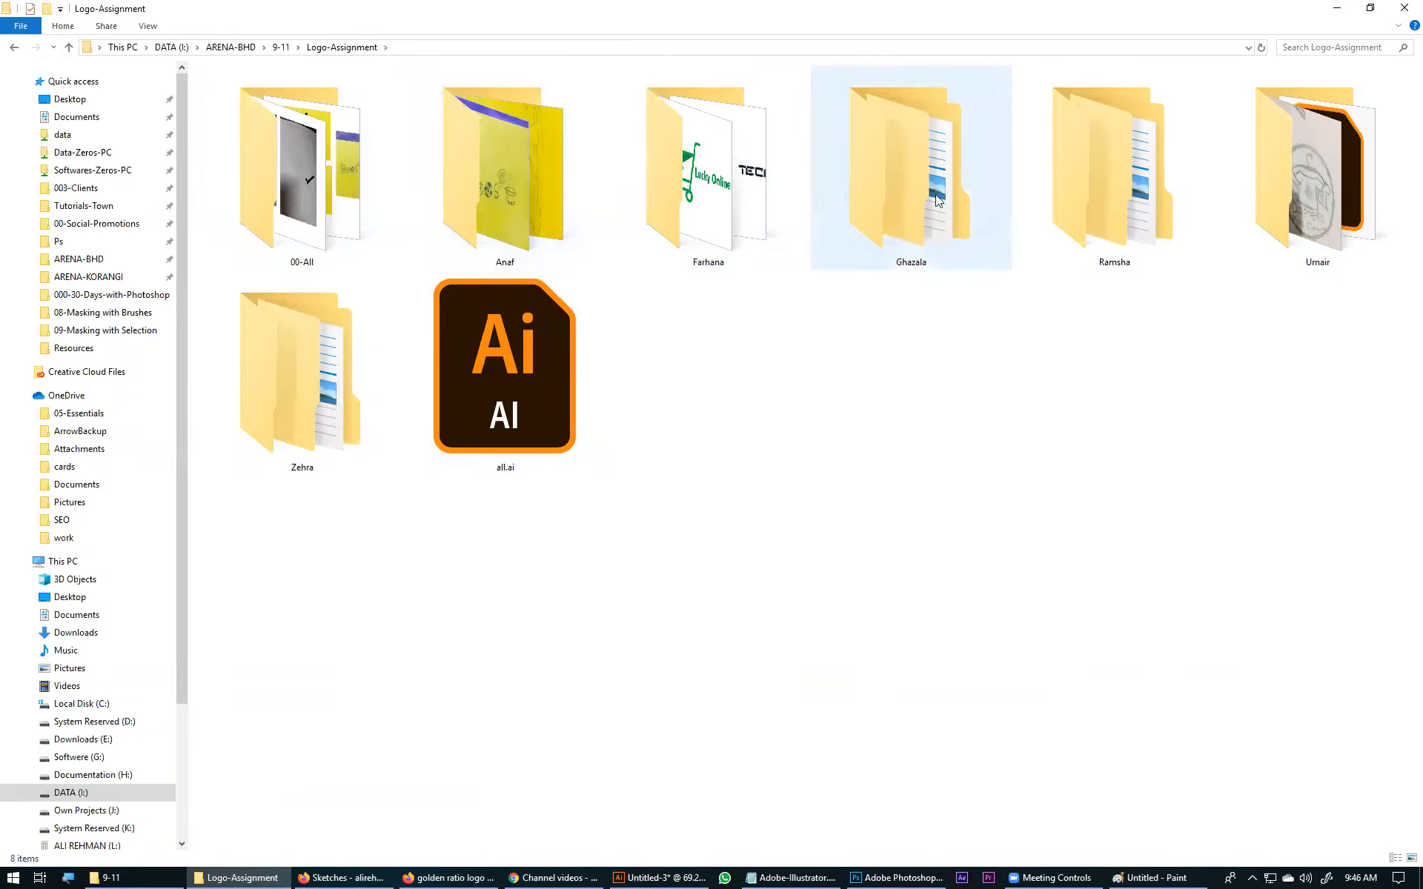
pyautogui.doubleClick(1111, 191)
pyautogui.keyDown('ctrl'); pyautogui.scroll(4, 489, 489); pyautogui.keyUp('ctrl')
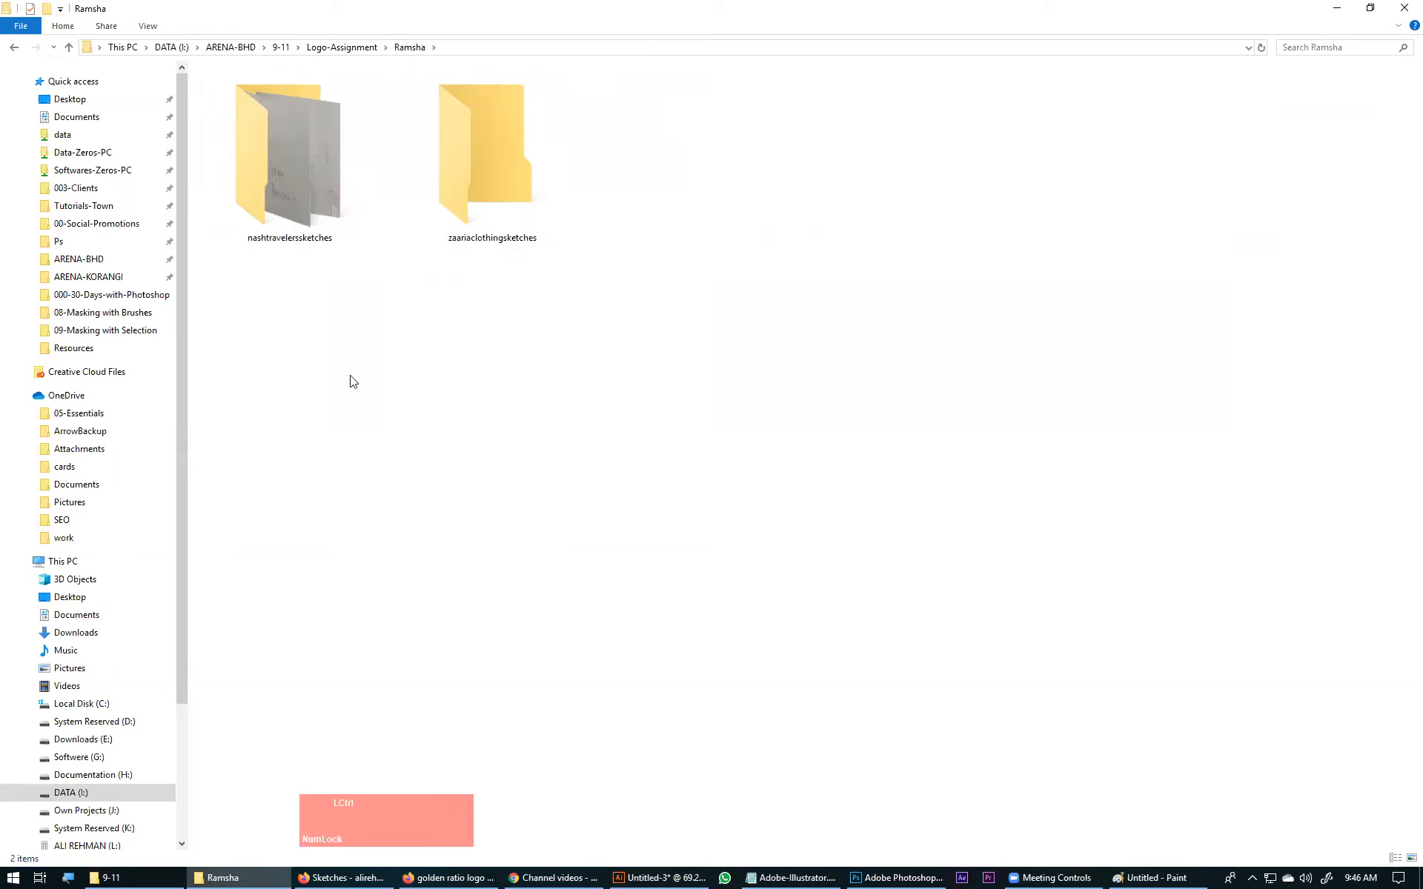
pyautogui.click(14, 47)
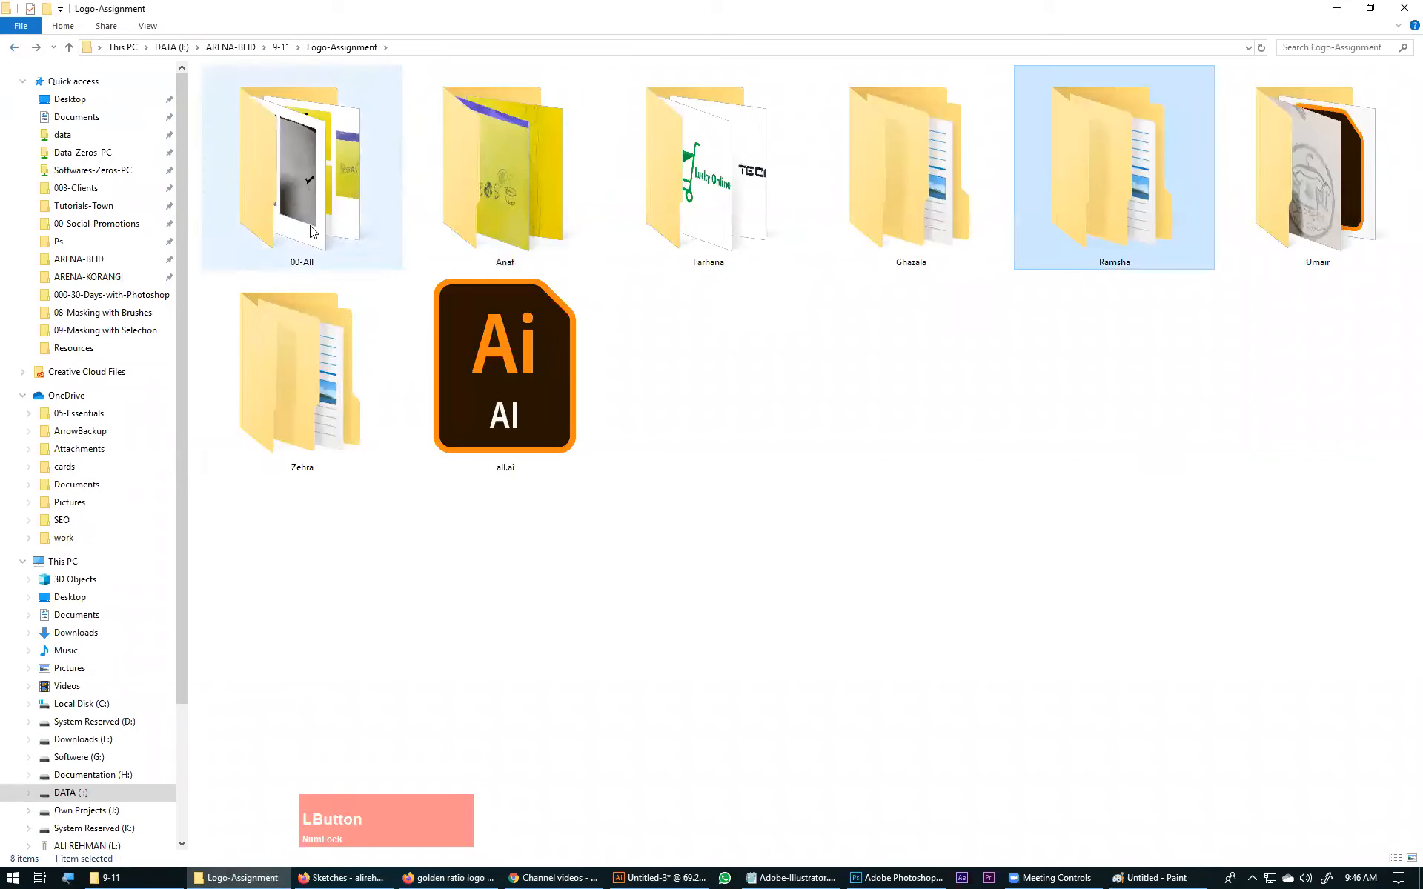
# Open the 00-All folder and examine the sketch sheets logo-01.jpg to logo-06.jpg.
pyautogui.doubleClick(300, 178)
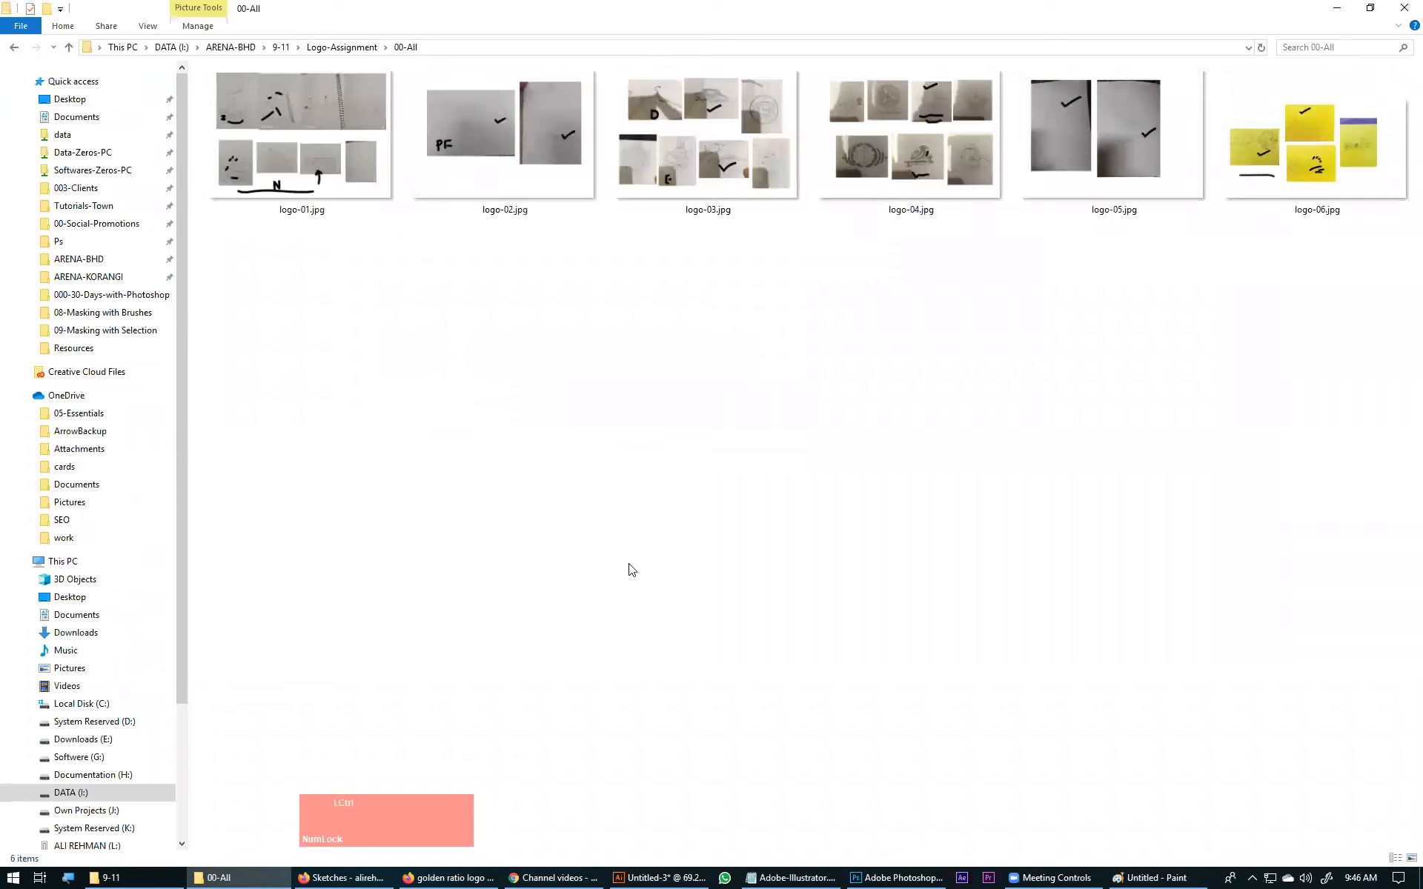
pyautogui.click(1160, 396)
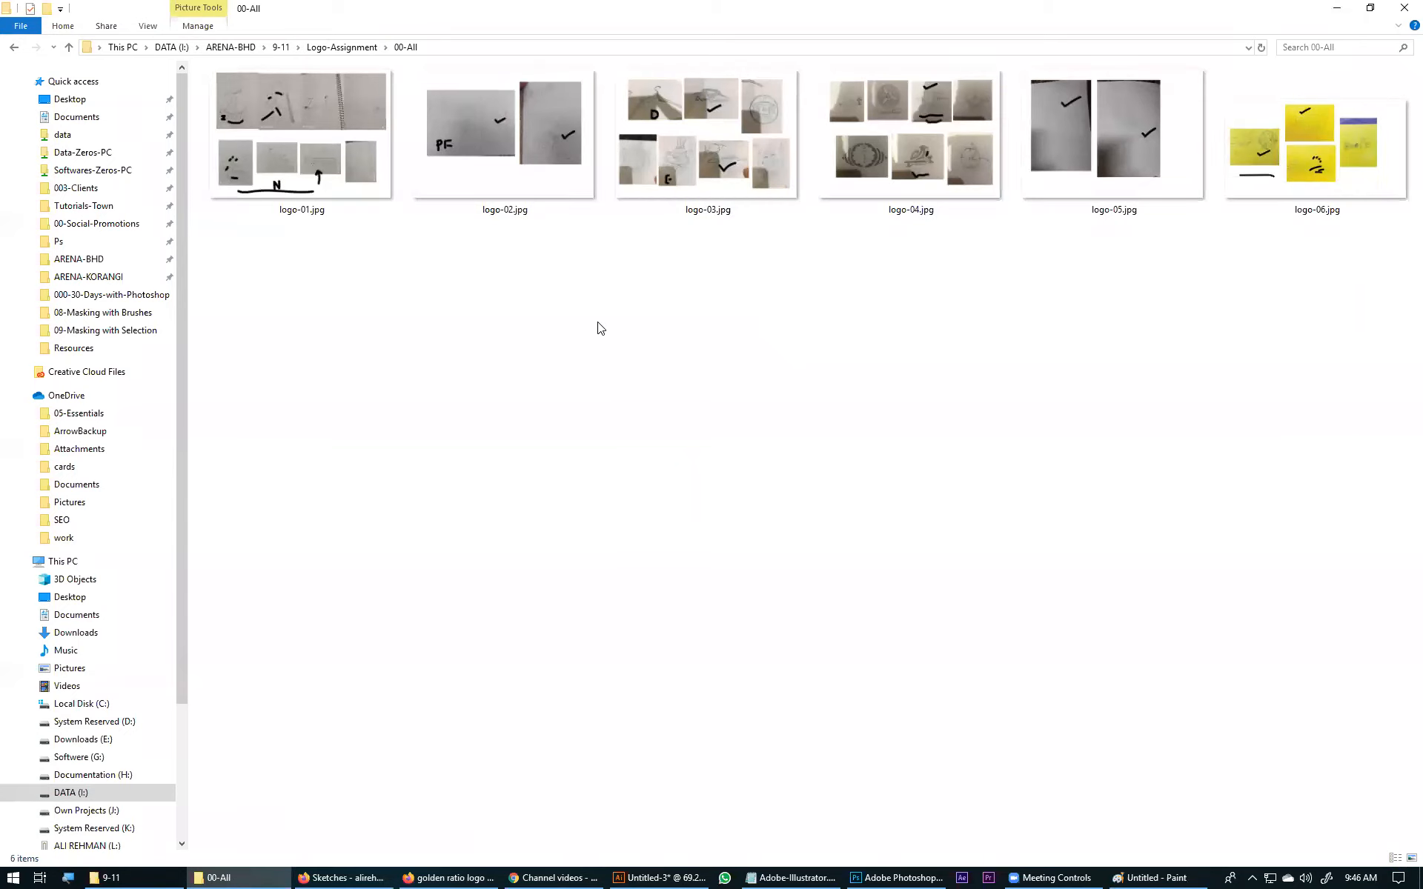
pyautogui.click(549, 349)
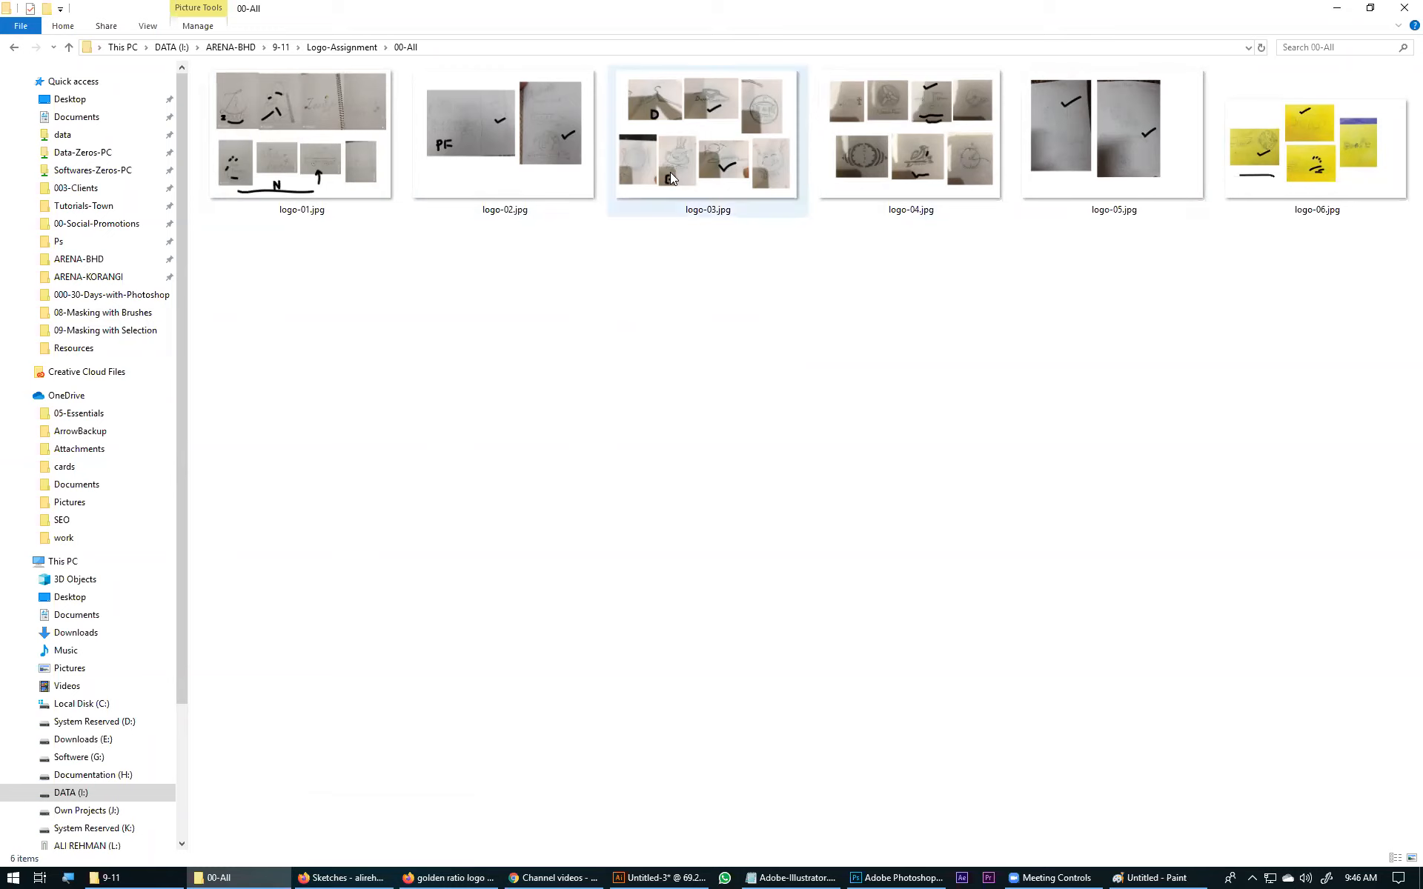
pyautogui.click(550, 390)
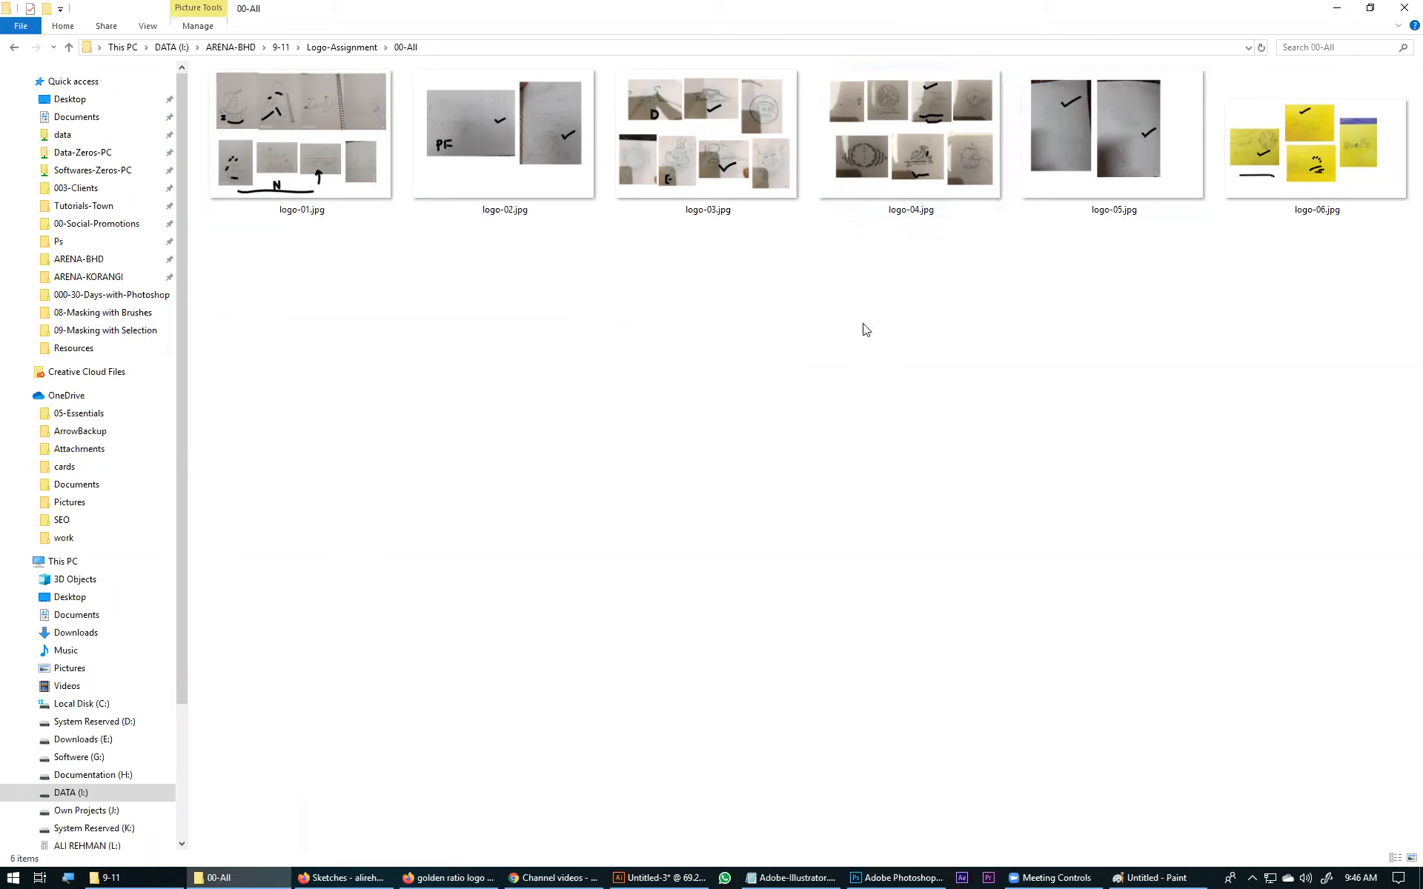
pyautogui.click(662, 271)
pyautogui.scroll(2, 699, 254)
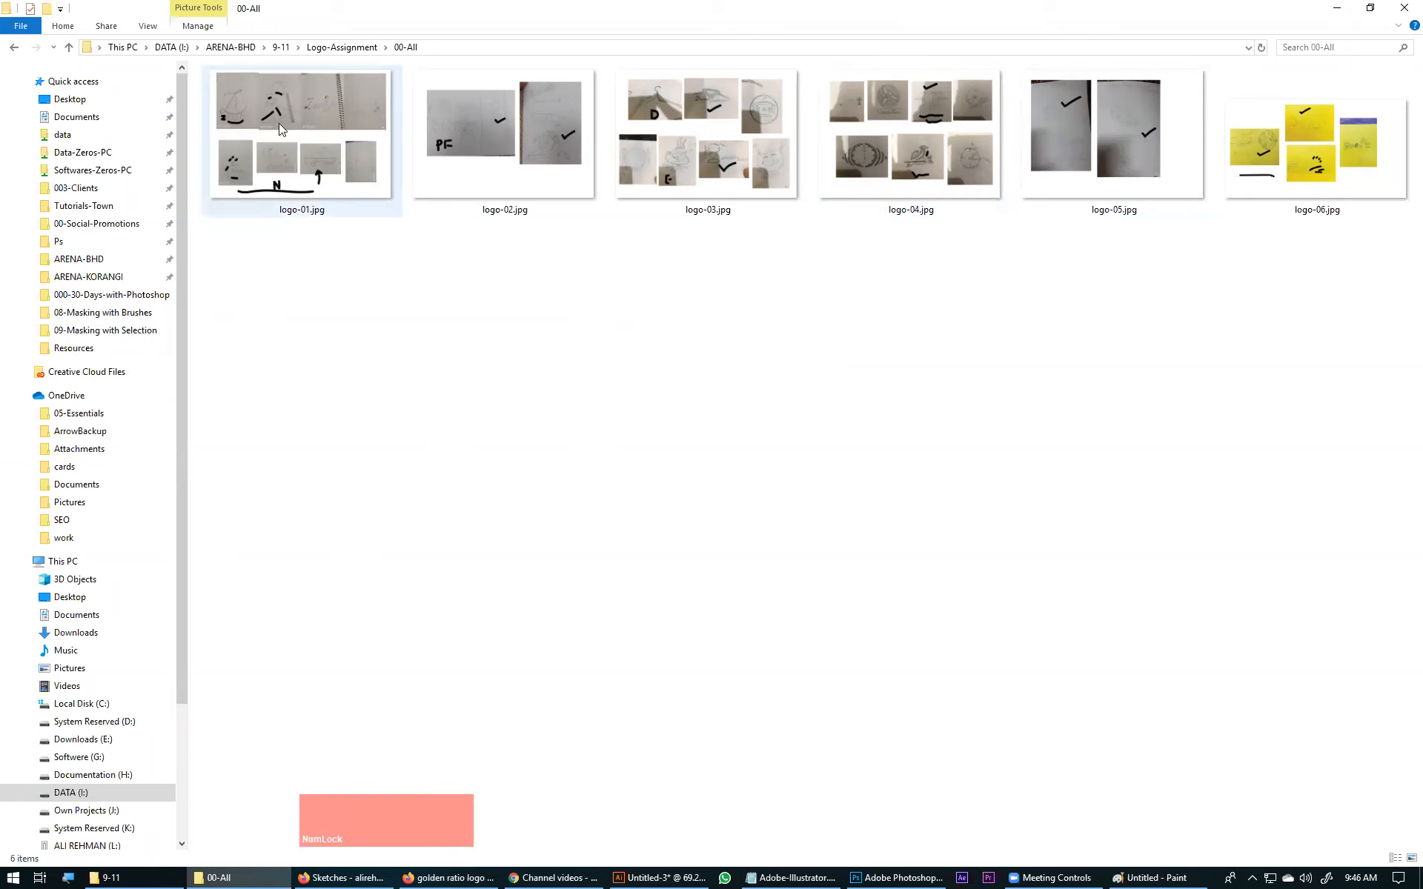
pyautogui.click(808, 364)
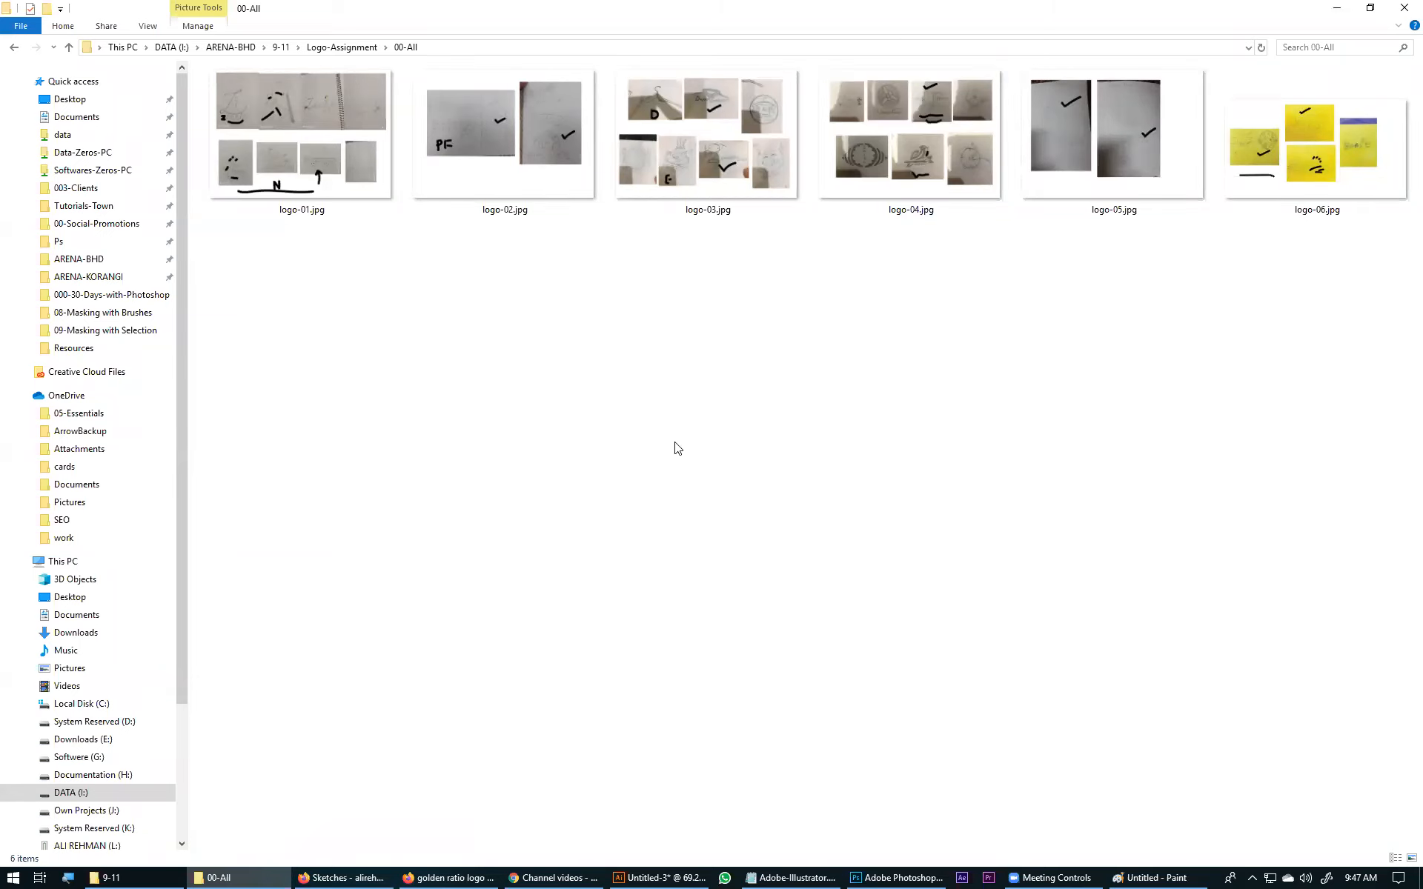
# Switch to Illustrator and view the artboard together with the golden spiral, squares and circles around it.
pyautogui.click(638, 878)
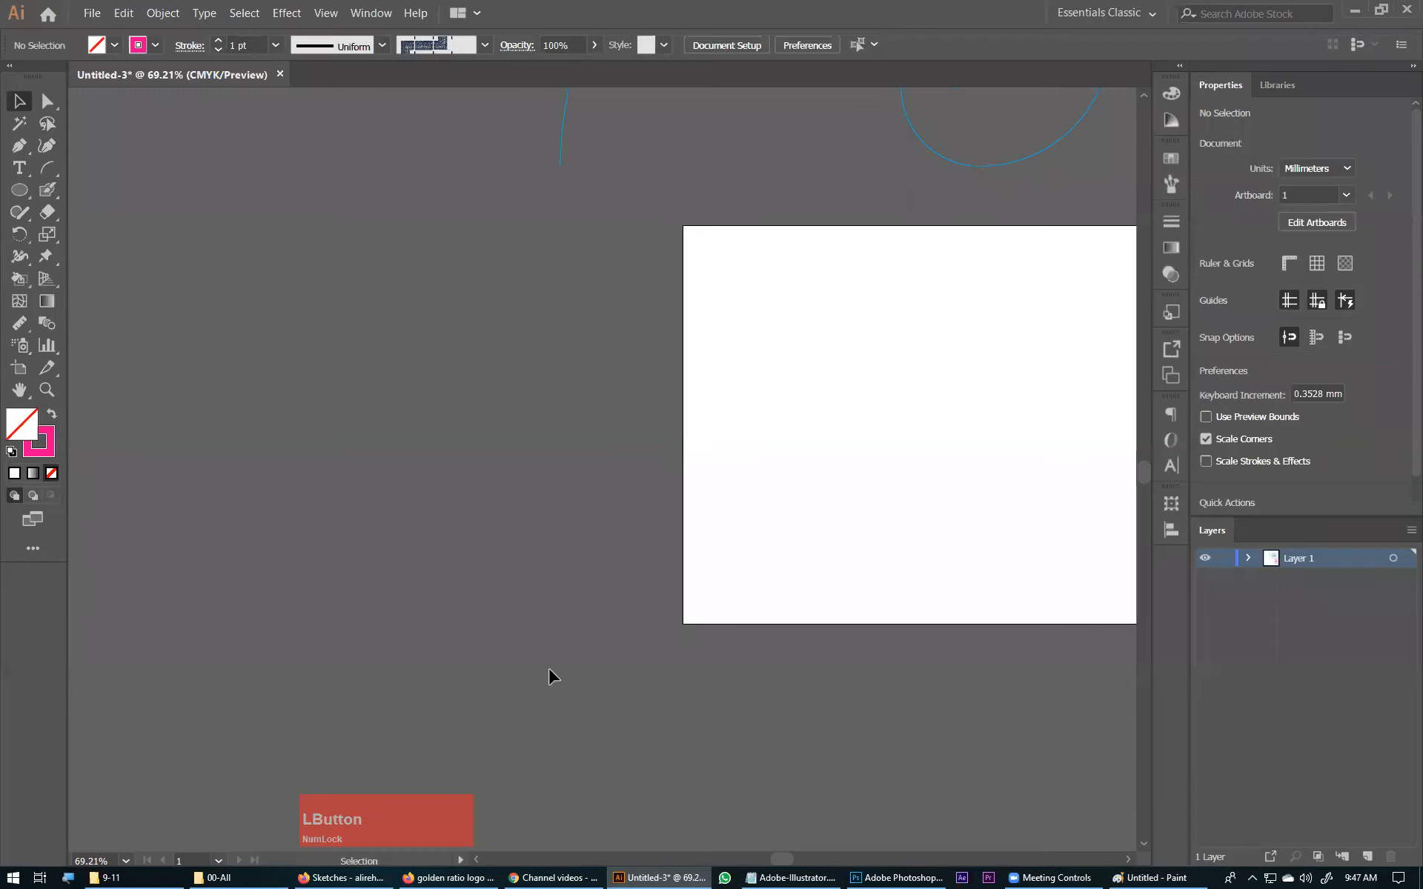
pyautogui.hotkey('ctrl', '0')
pyautogui.hotkey('ctrl', '-')
pyautogui.hotkey('ctrl', '-')
pyautogui.hotkey('ctrl', '-')
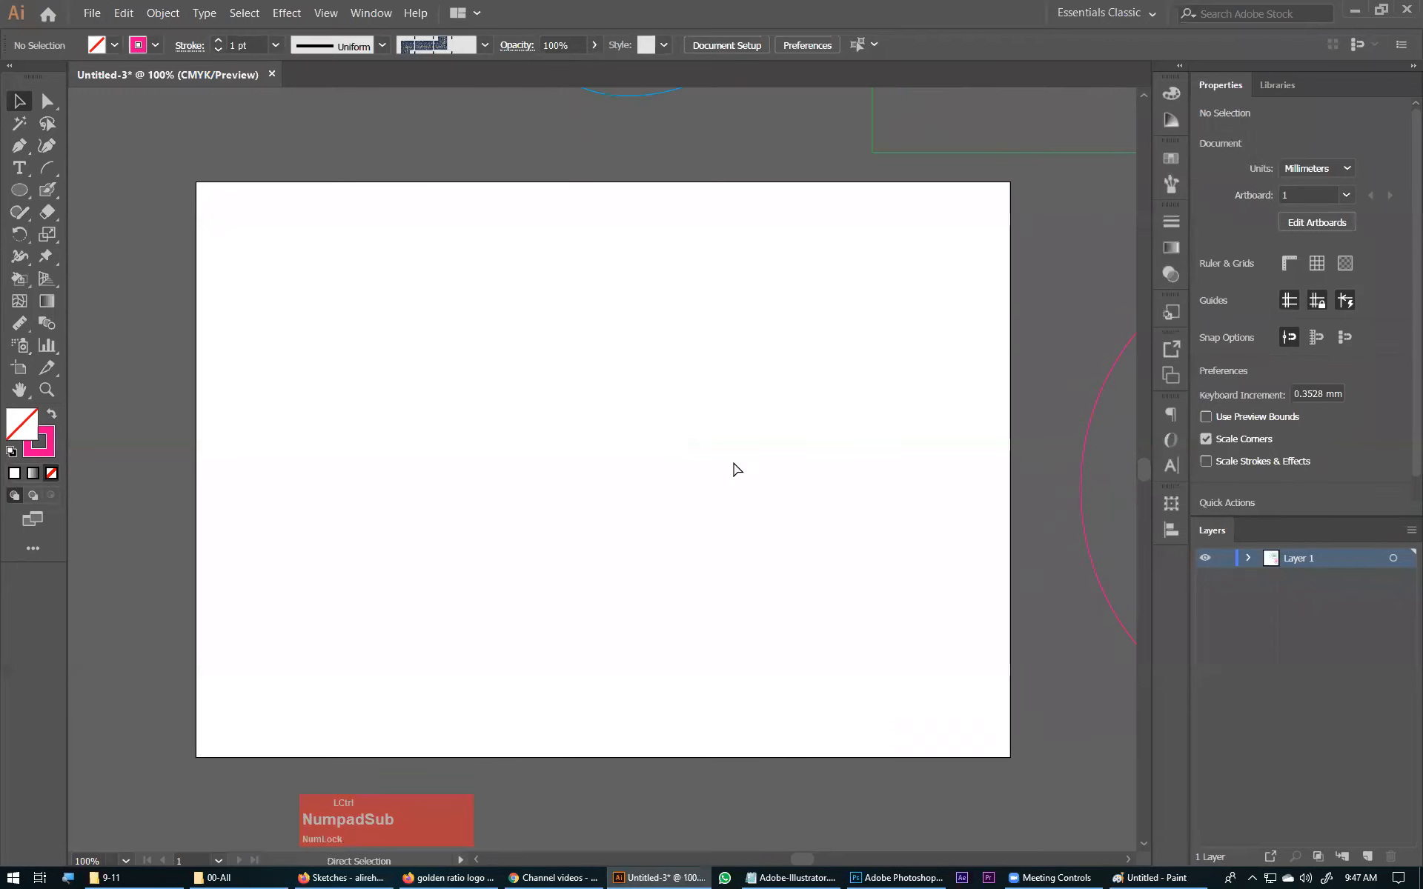
pyautogui.press('space')
pyautogui.moveTo(532, 545); pyautogui.dragTo(399, 552)
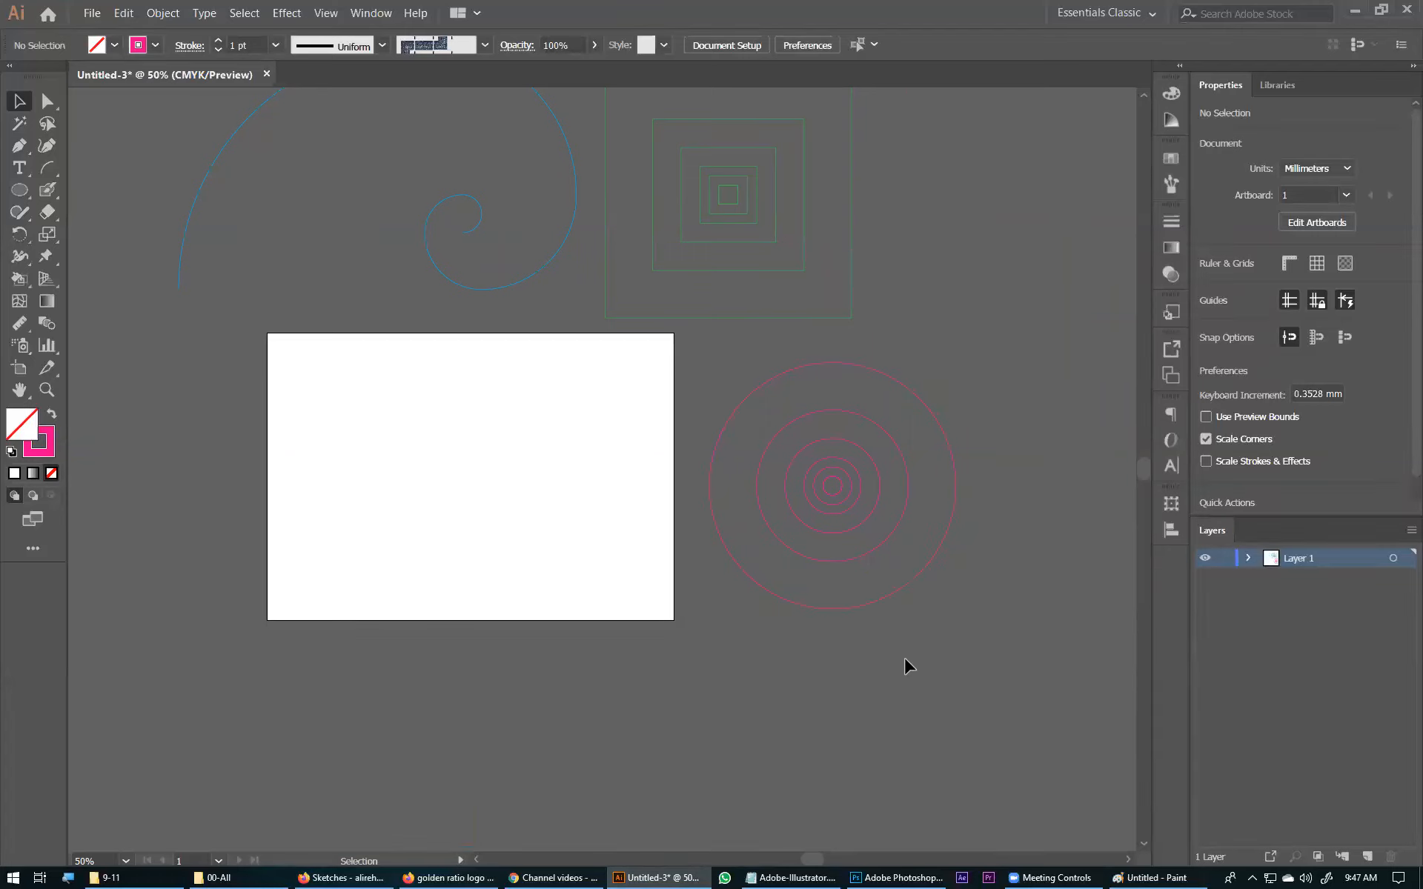
# Switch to the Adobe-Illustrator.txt notes in Notepad and add the line "energic - Electronic Brand" below the Golden Spiral entry.
pyautogui.click(784, 873)
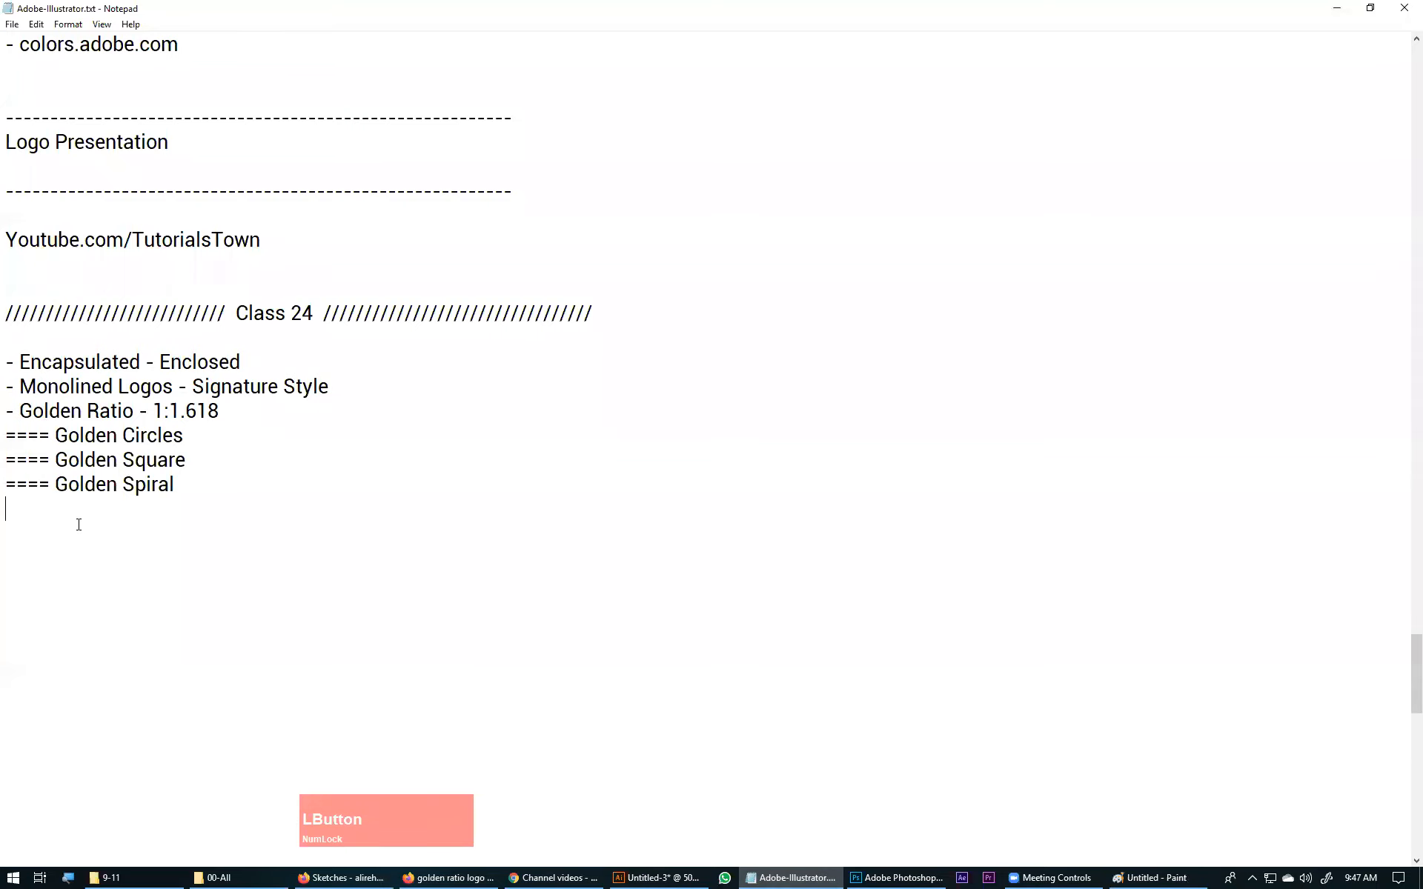
pyautogui.scroll(-5, 69, 575)
pyautogui.write('energic')
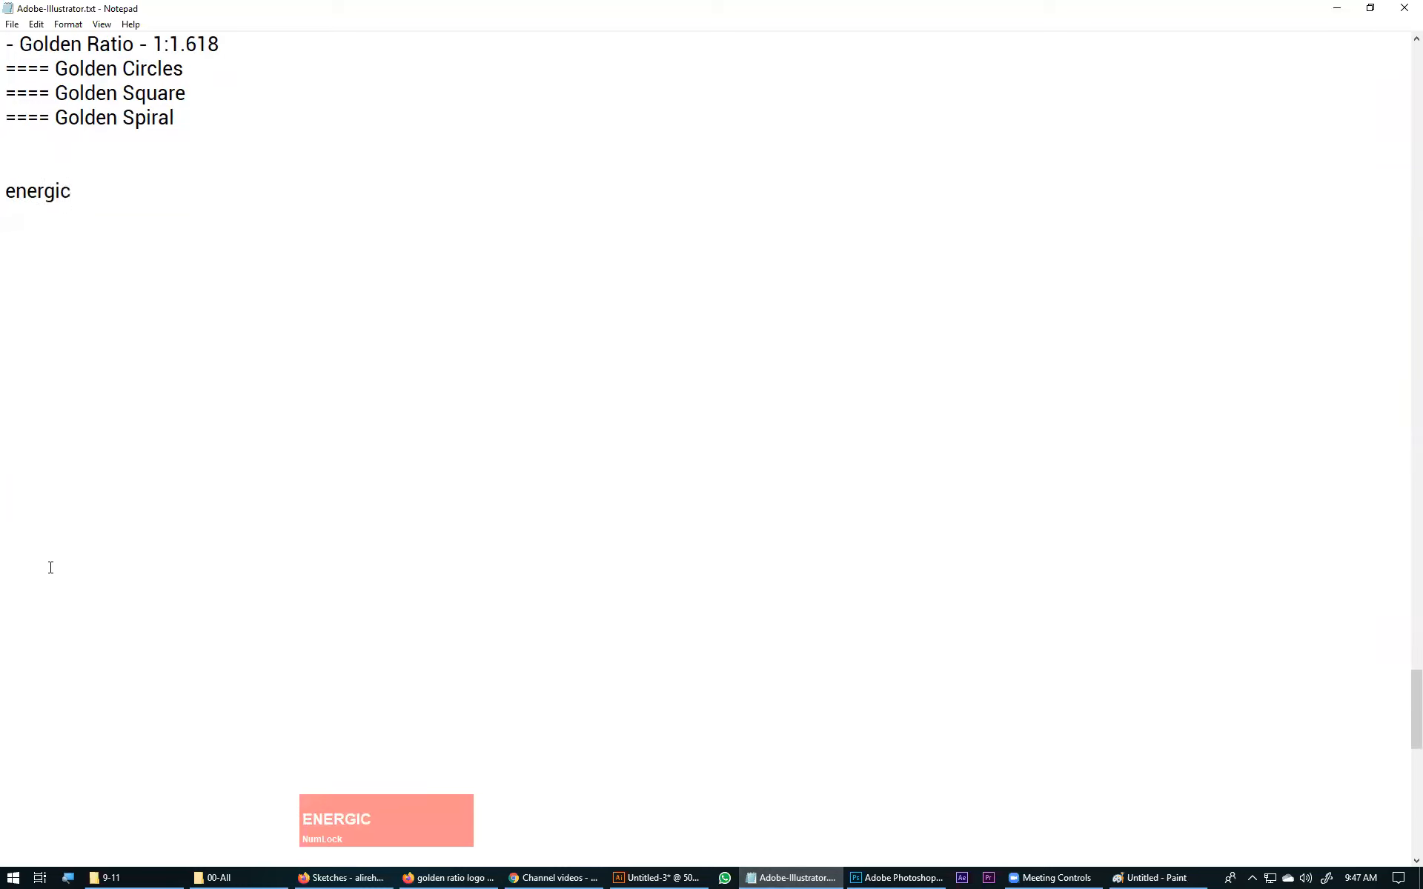
pyautogui.write(' - Electric Brand')
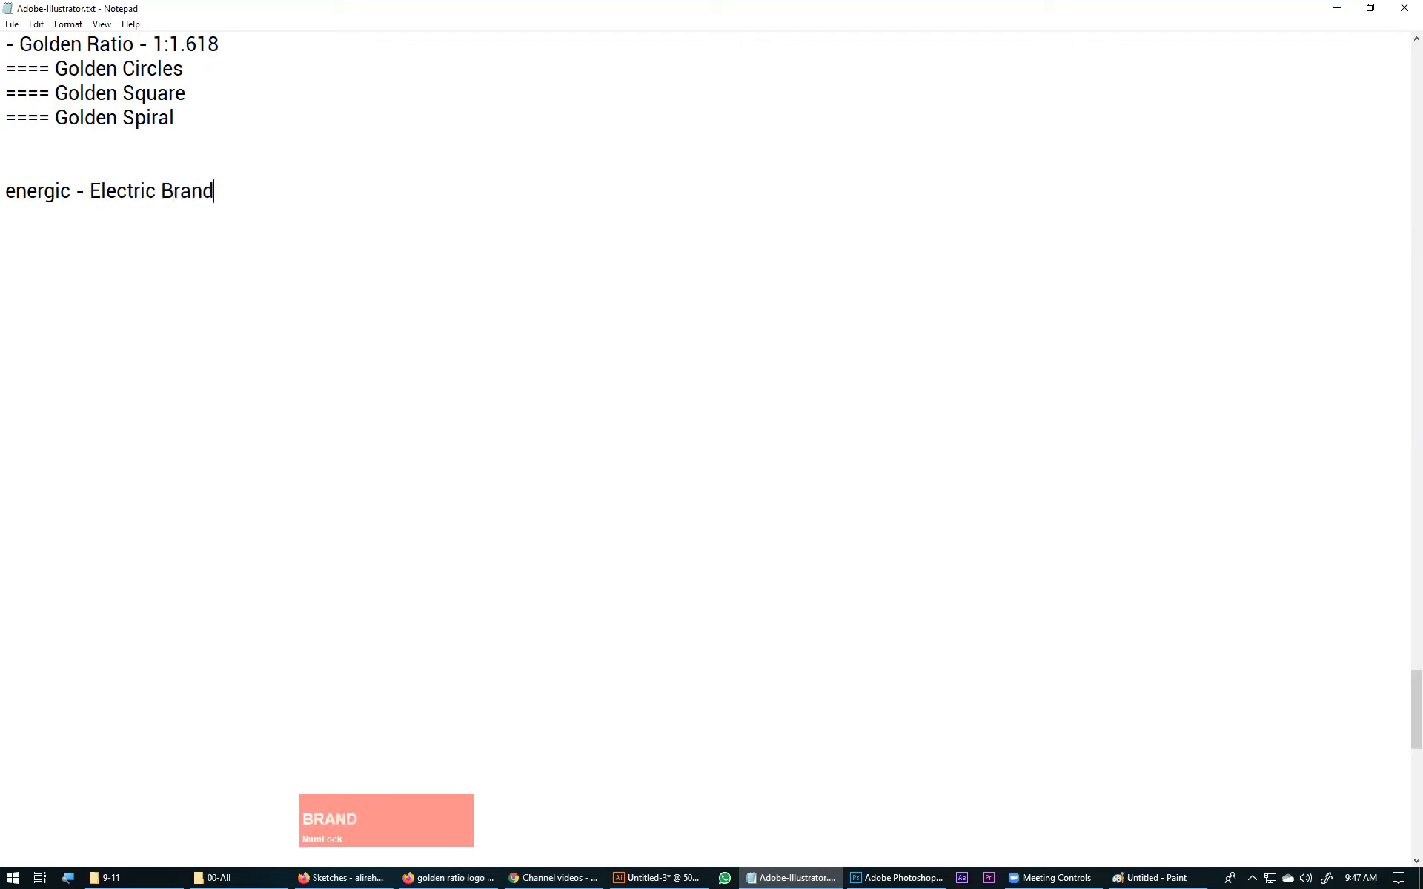
pyautogui.click(154, 197)
pyautogui.press('BackSpace')
pyautogui.press('BackSpace')
pyautogui.write('onic')
# Switch to Illustrator, copy the two largest golden circles onto the artboard and centre them vertically on it.
pyautogui.click(656, 877)
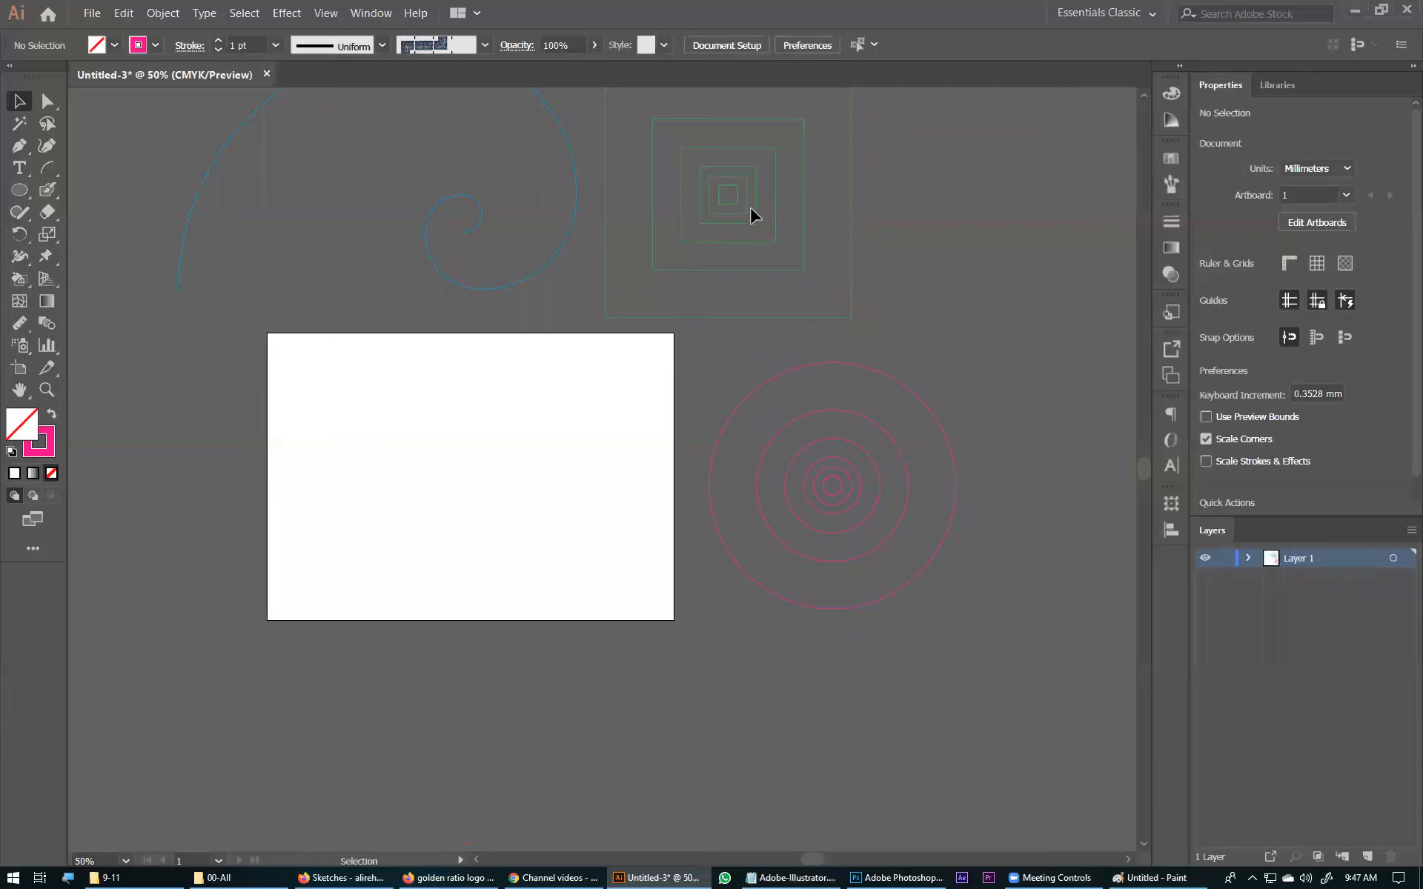
pyautogui.hotkey('ctrl', 'space')
pyautogui.moveTo(226, 313); pyautogui.dragTo(1004, 699)
pyautogui.moveTo(736, 635); pyautogui.dragTo(784, 639)
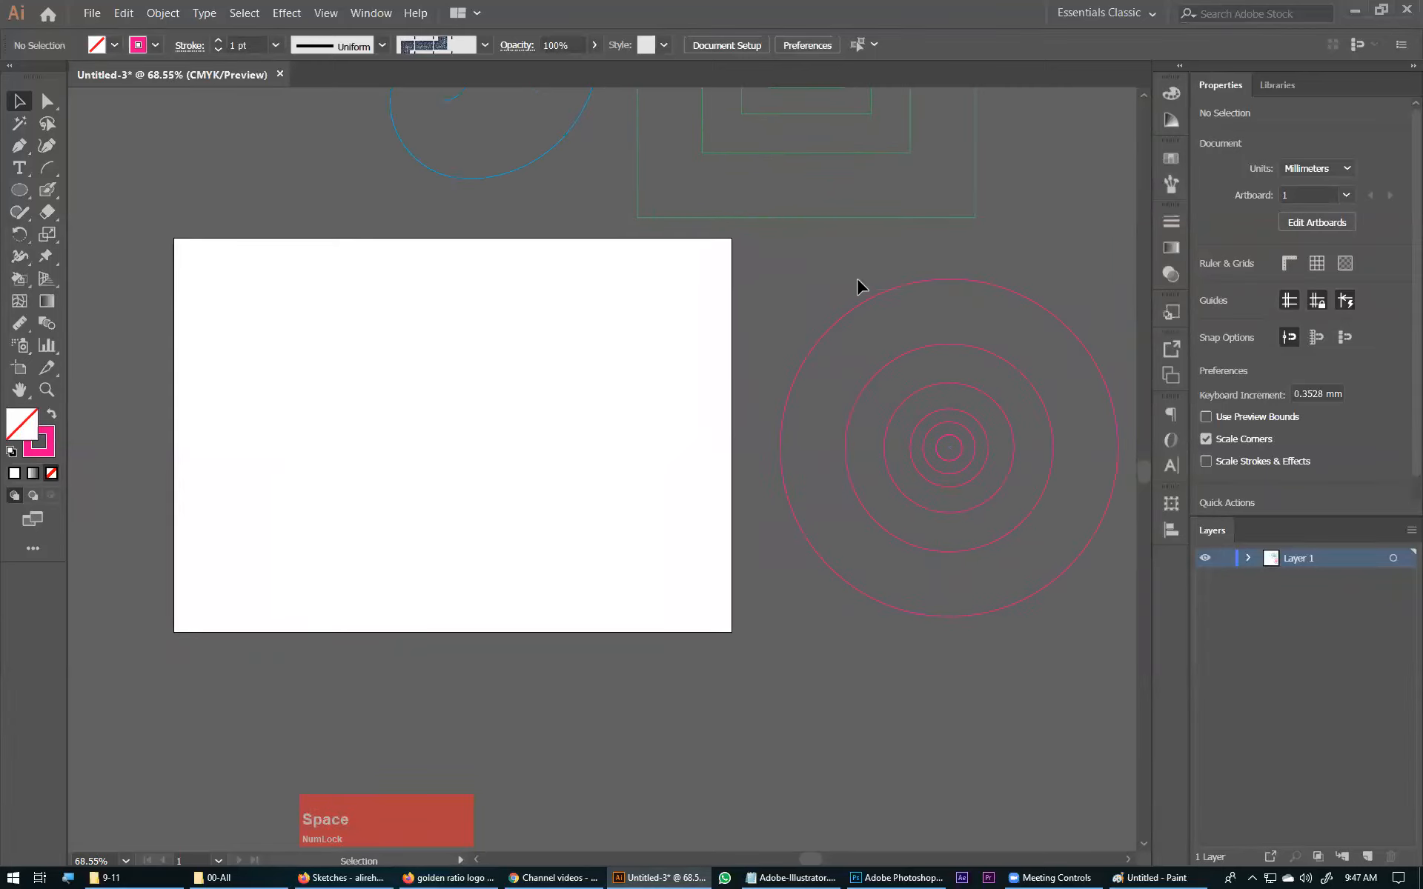
pyautogui.moveTo(919, 372); pyautogui.dragTo(430, 404)
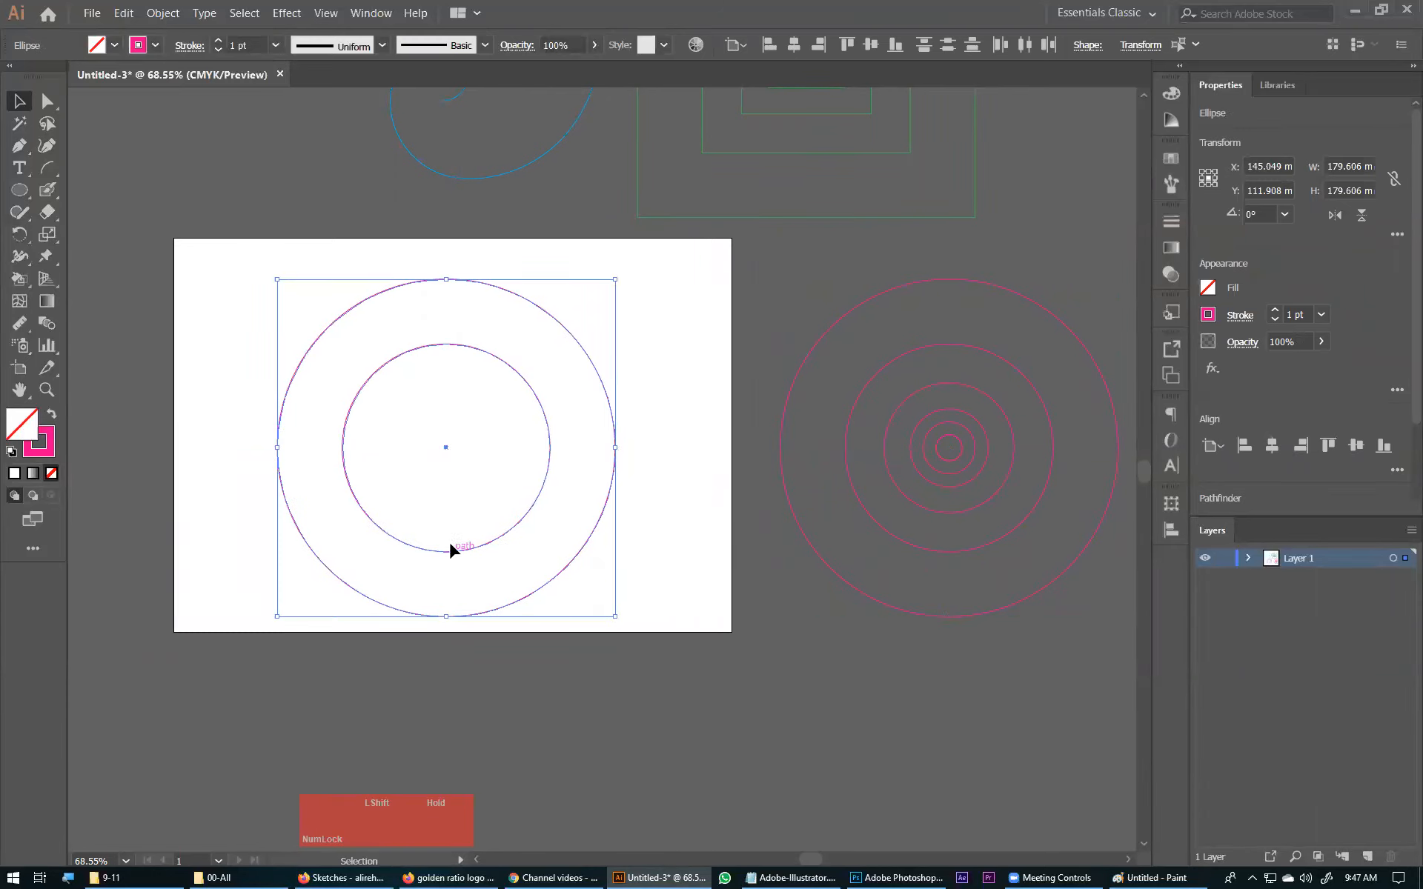
pyautogui.moveTo(449, 541); pyautogui.dragTo(449, 534)
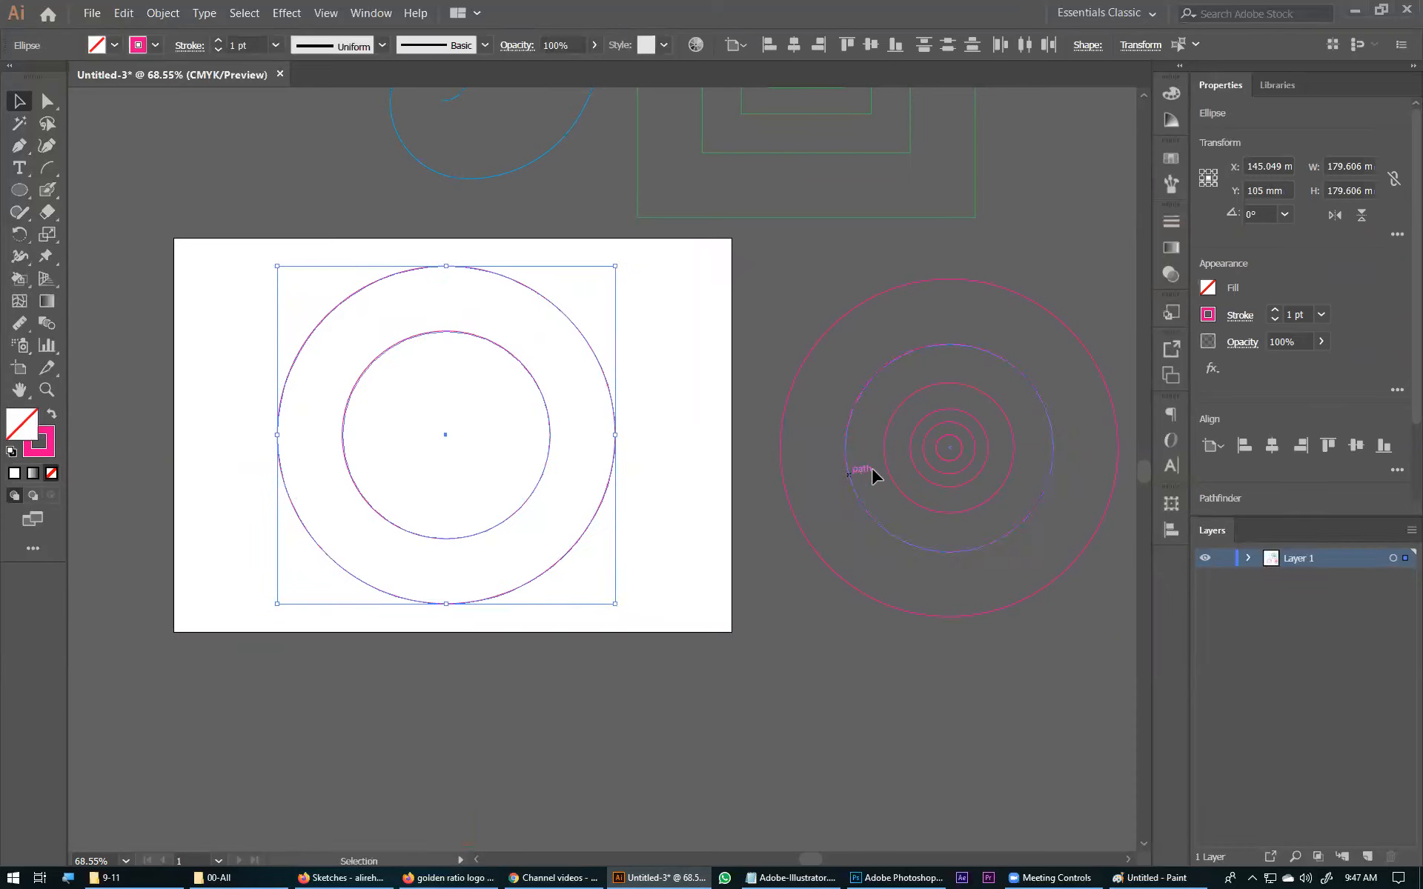
# Copy a small golden circle to the inner right edge of the large circle and align their vertical centres, using the large circle as key object.
pyautogui.moveTo(924, 480); pyautogui.dragTo(569, 475)
pyautogui.click(608, 385)
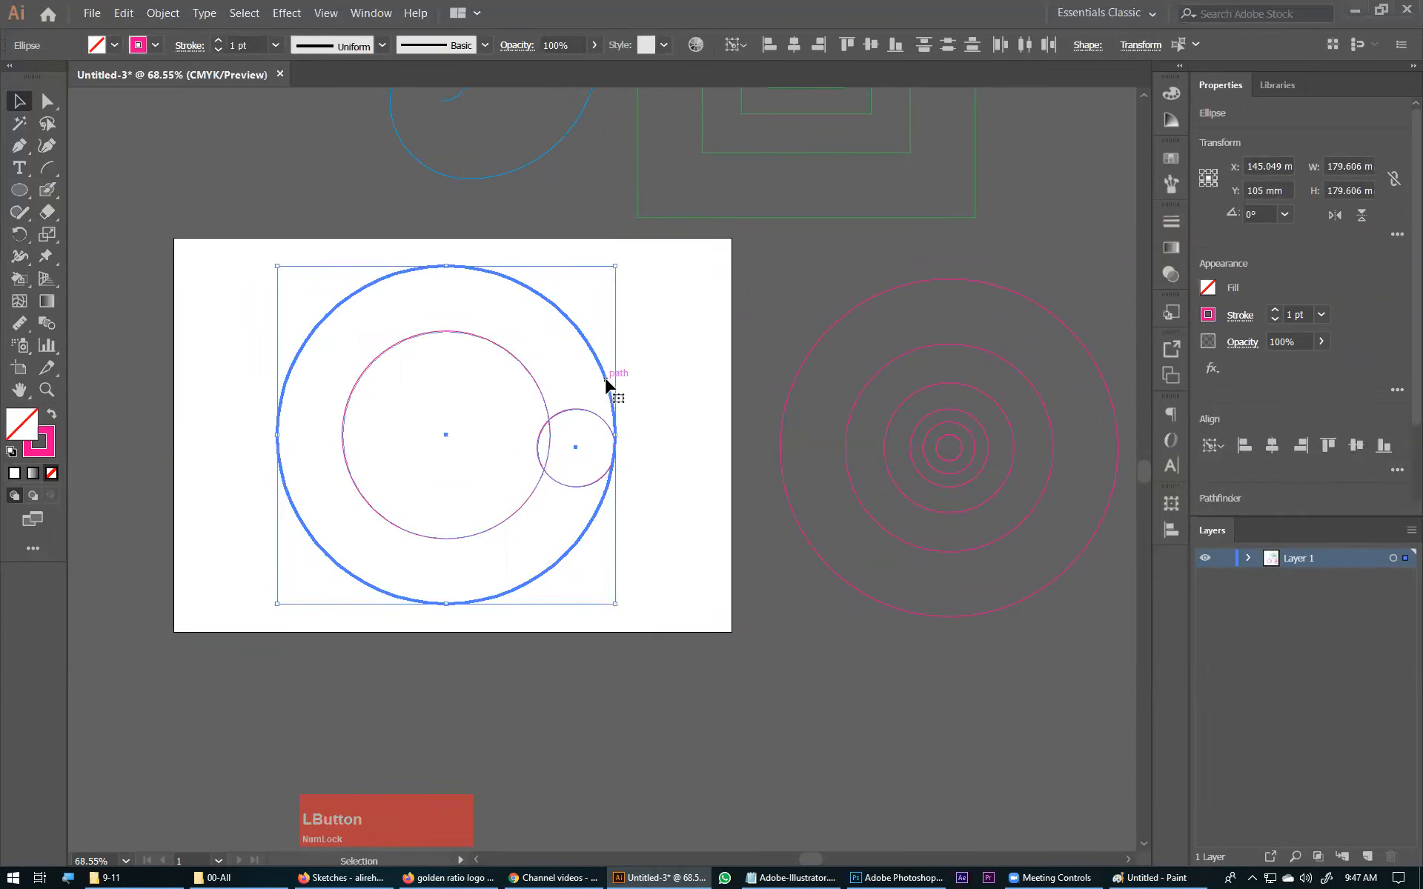
pyautogui.click(1353, 443)
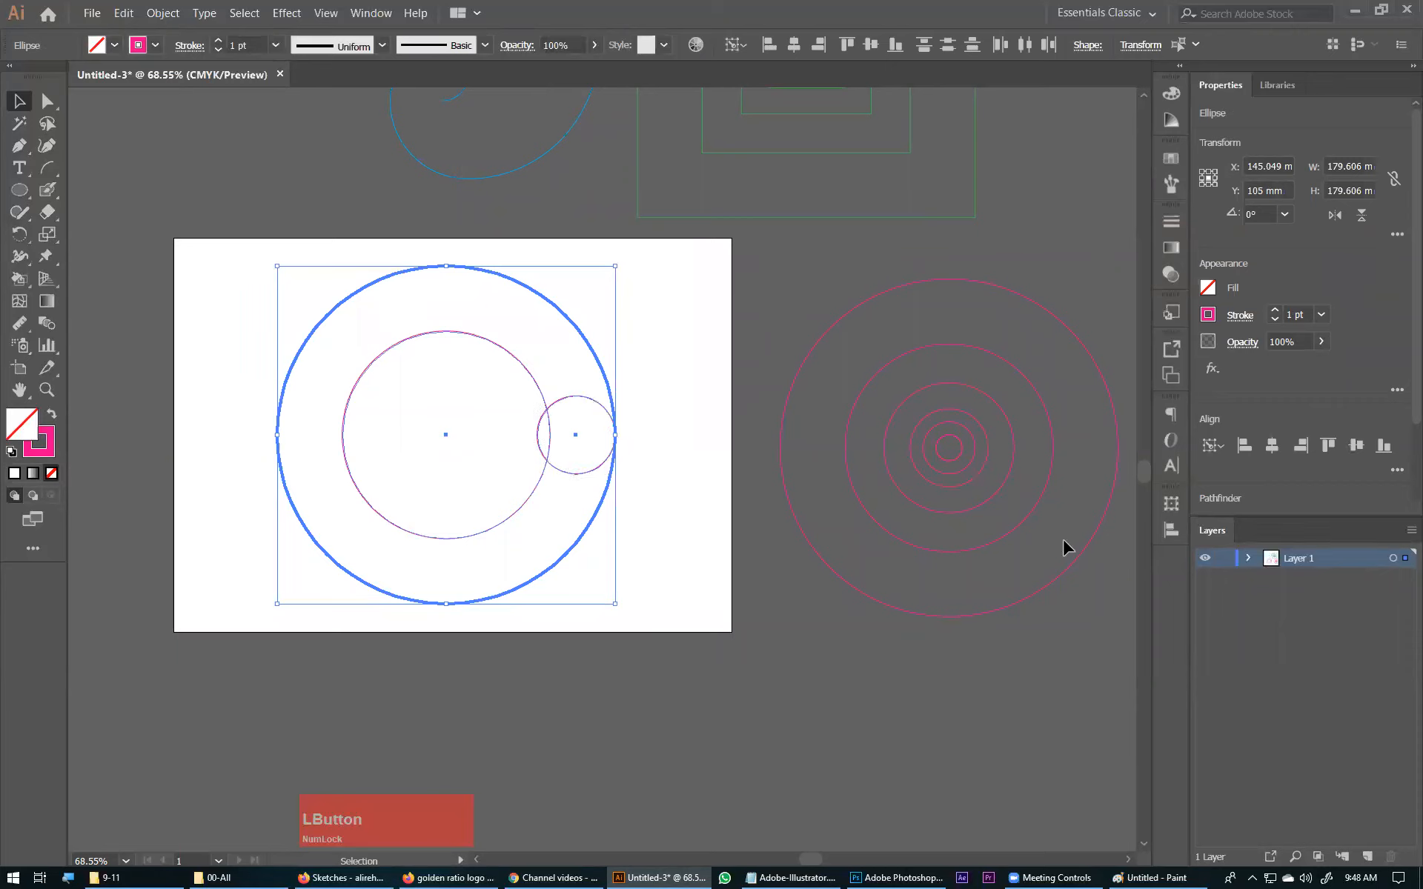
pyautogui.click(722, 452)
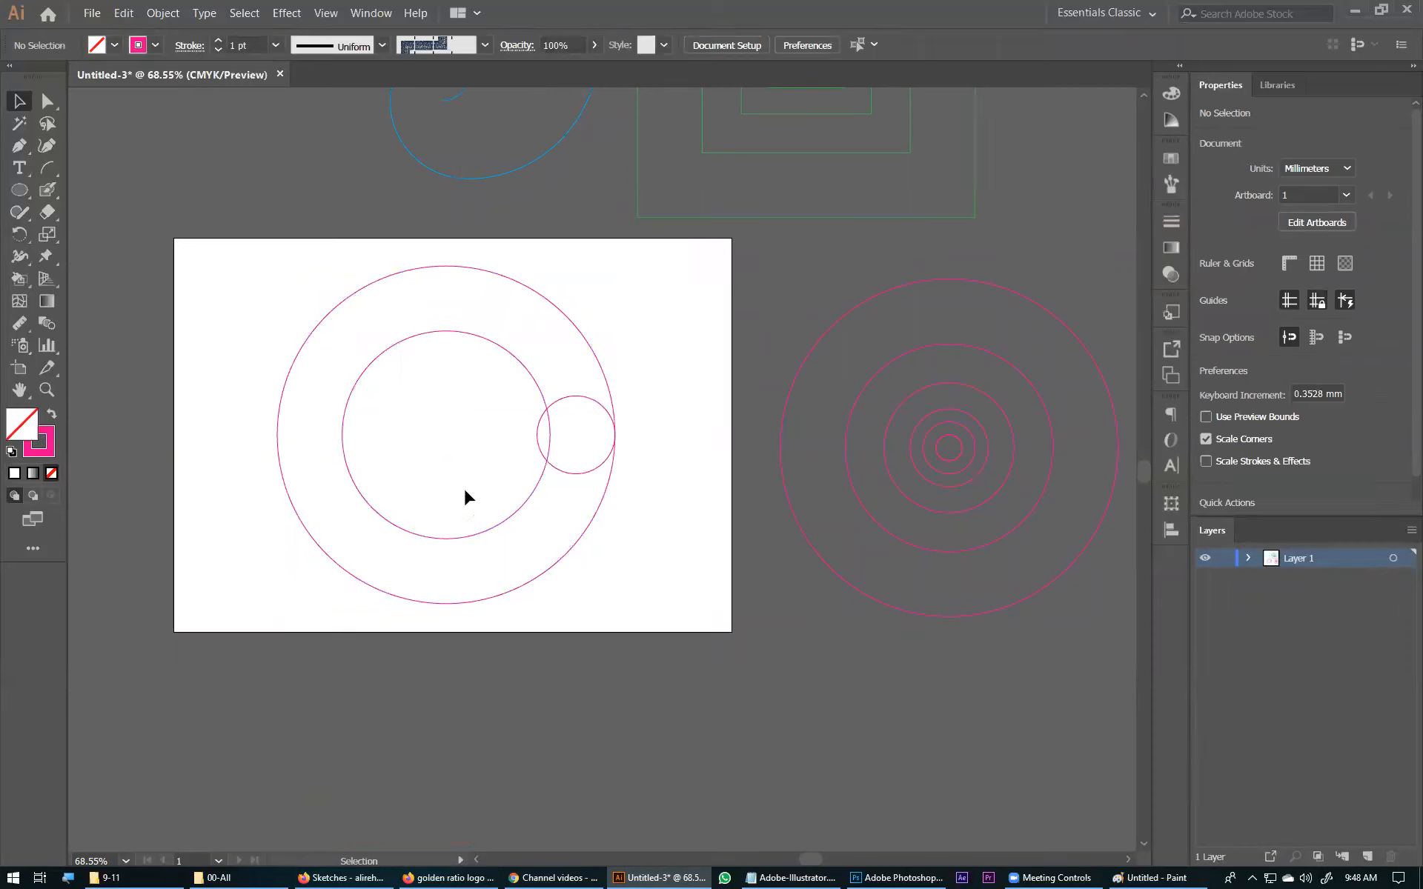
pyautogui.click(654, 312)
# Switch to the Notepad notes, add "- Think beyond the Logo" at the end of the Tips list and save the file.
pyautogui.click(818, 878)
pyautogui.scroll(20, 299, 410)
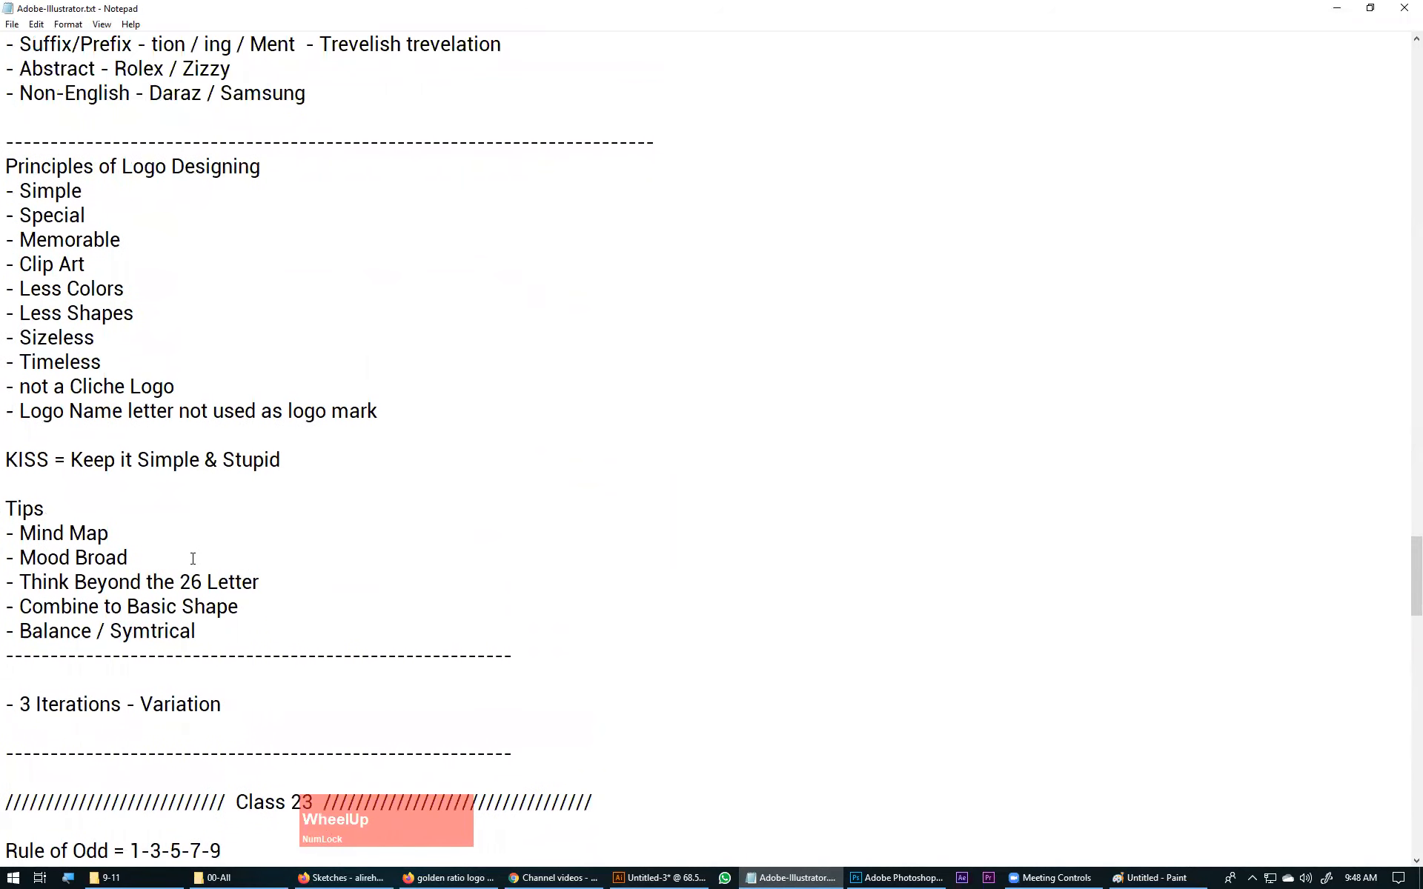
pyautogui.scroll(-2, 258, 525)
pyautogui.click(256, 490)
pyautogui.press('Return')
pyautogui.press('Return')
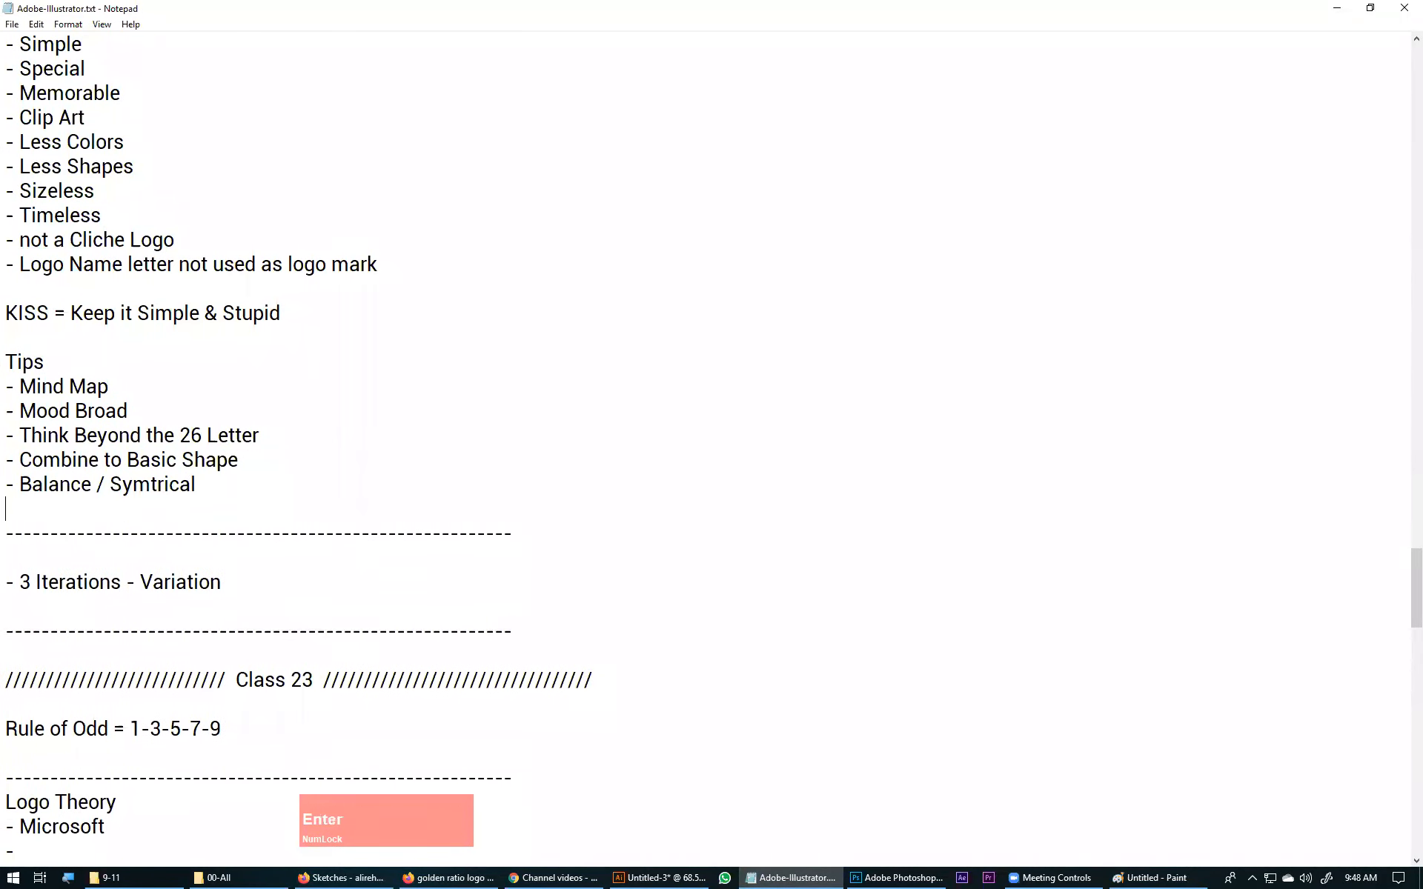
pyautogui.press('Up')
pyautogui.write('-')
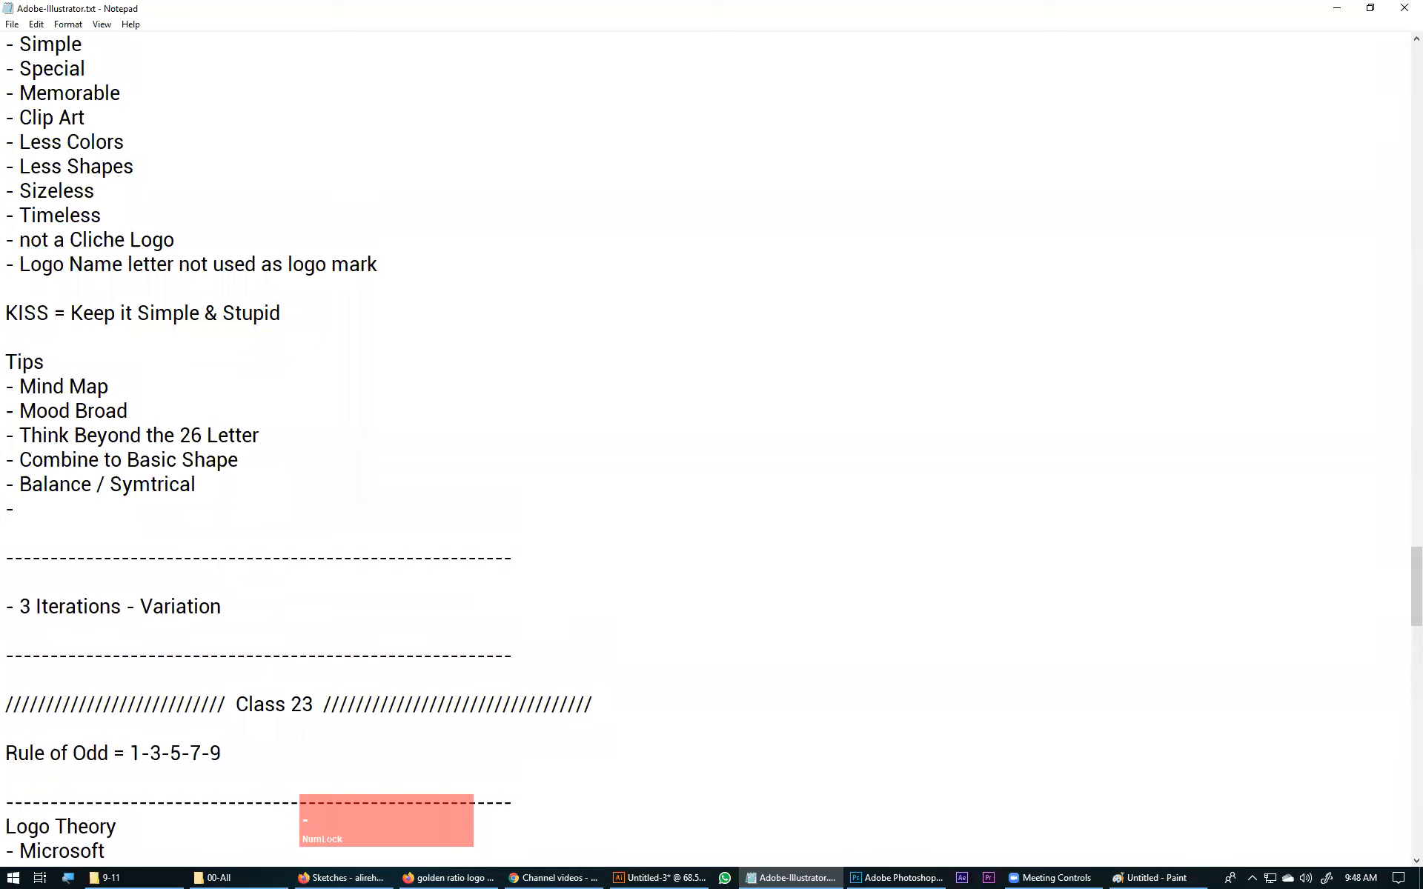
pyautogui.write(' Think beyond')
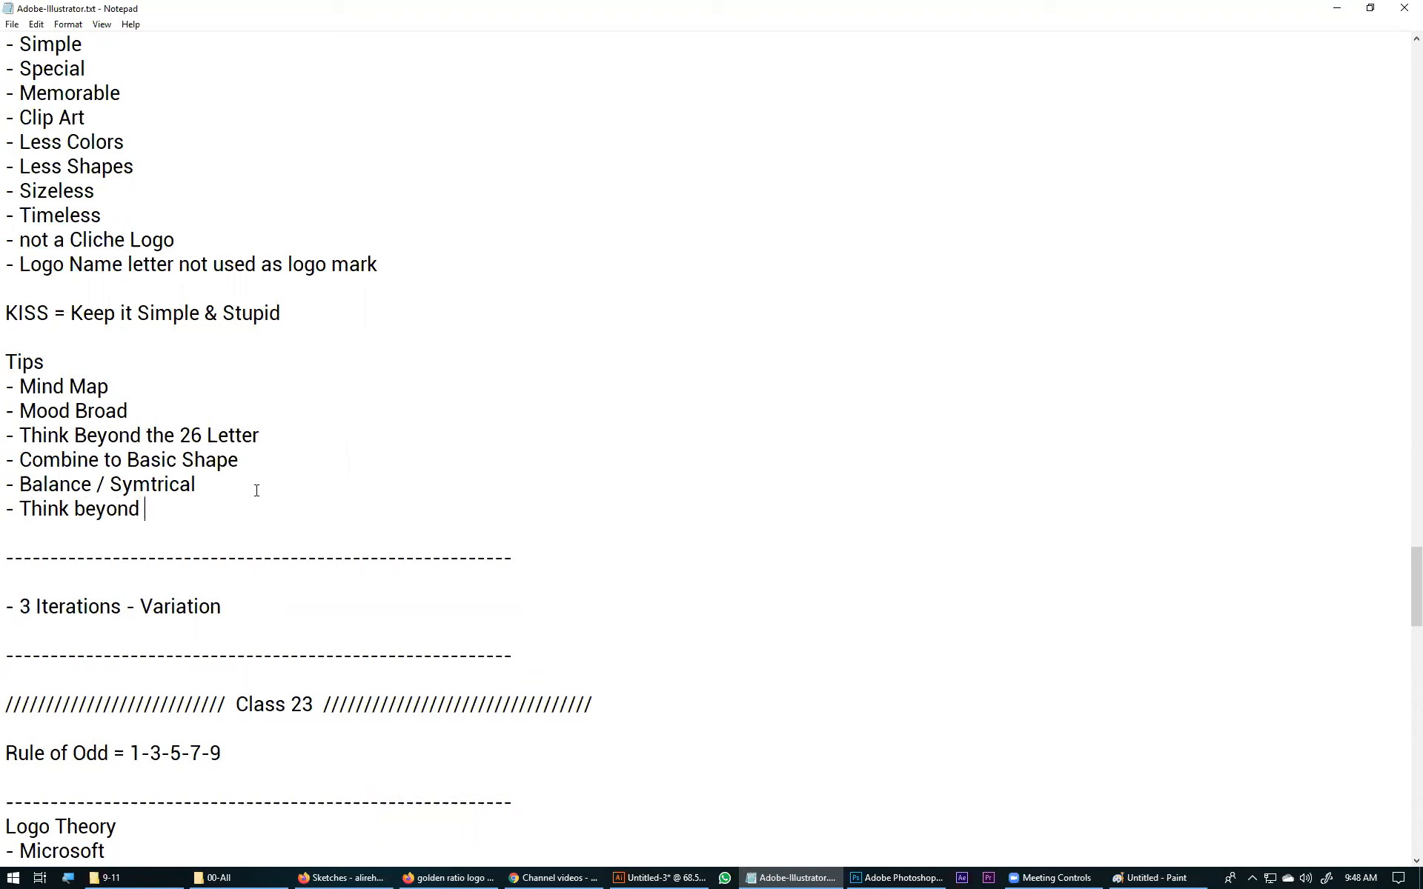
pyautogui.write(' the Logo')
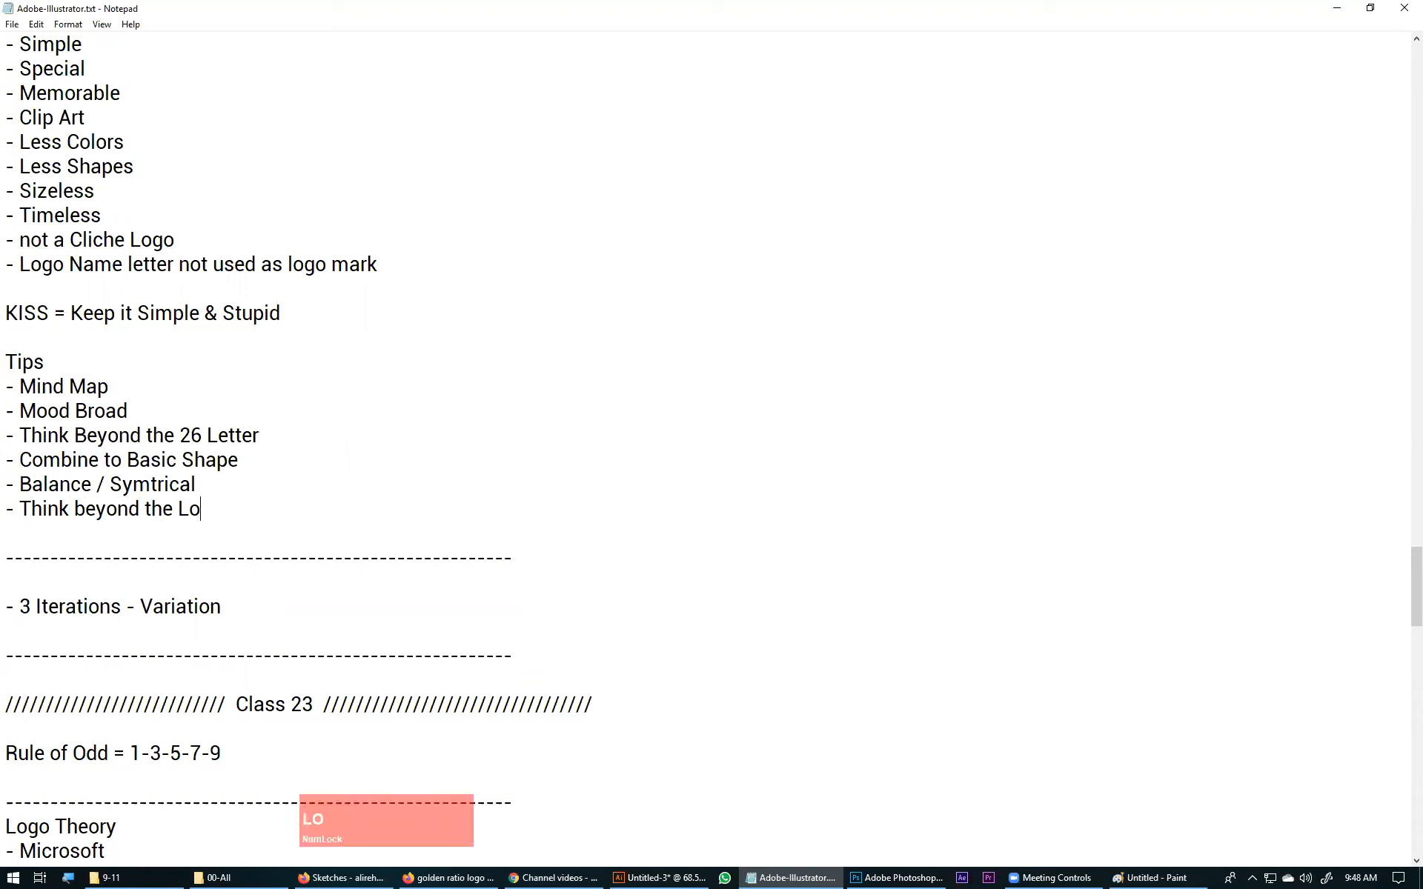
pyautogui.hotkey('ctrl', 's')
pyautogui.hotkey('ctrl', 's')
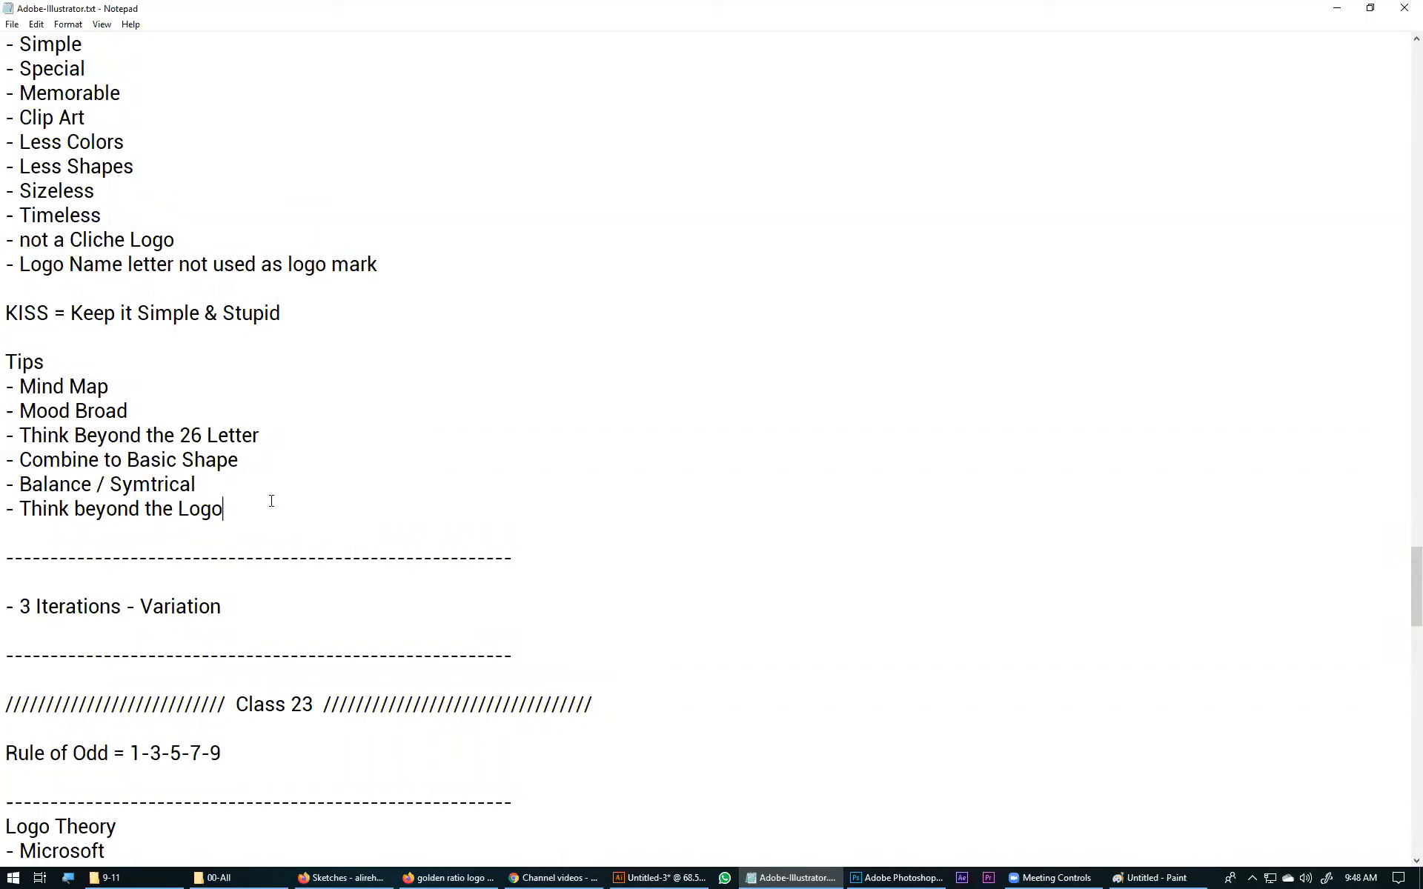
# Switch to Firefox and search Google Images for "monkey cake".
pyautogui.click(660, 877)
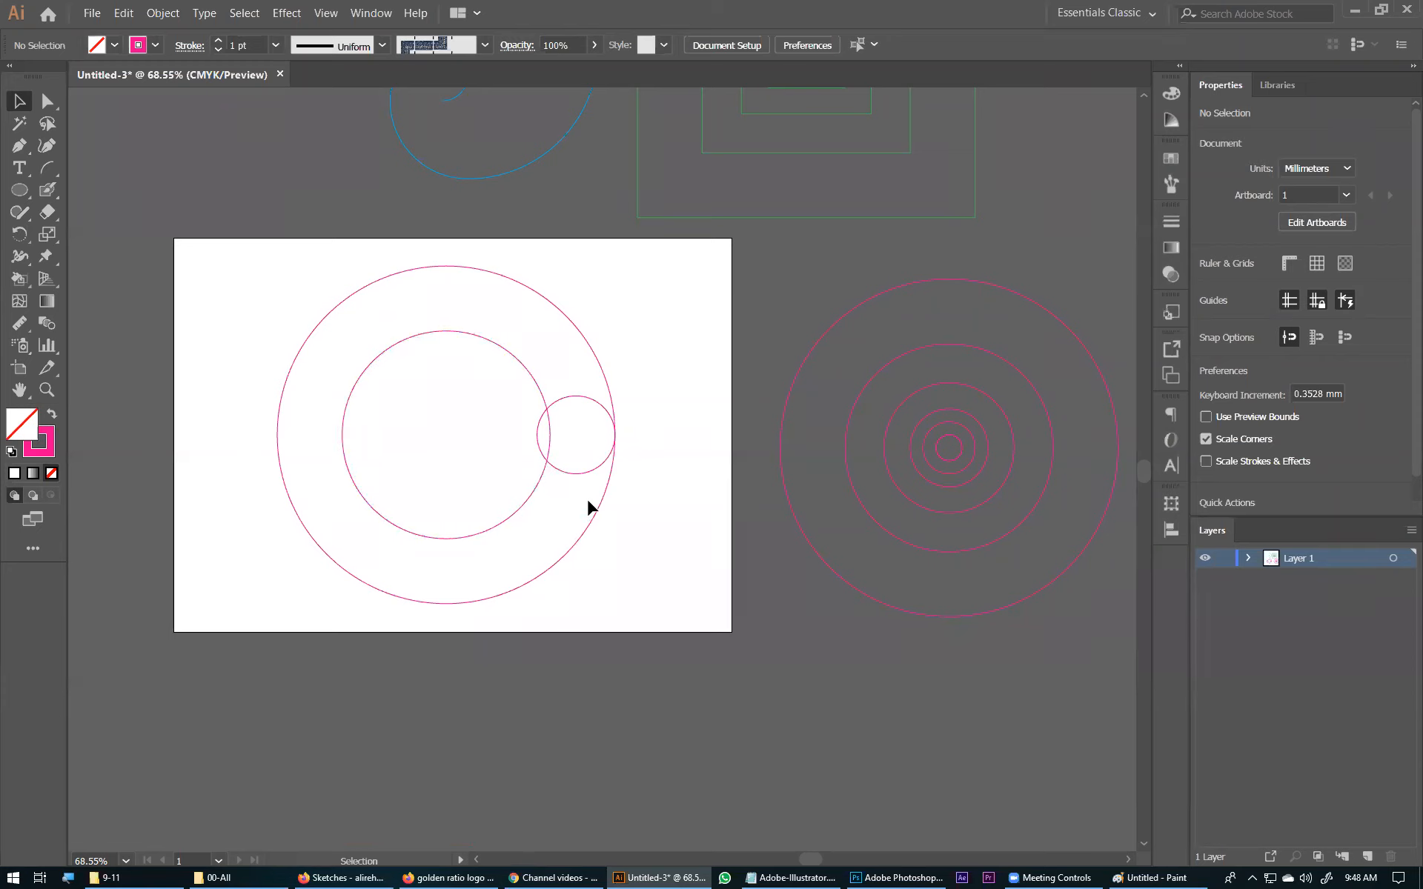
pyautogui.click(469, 871)
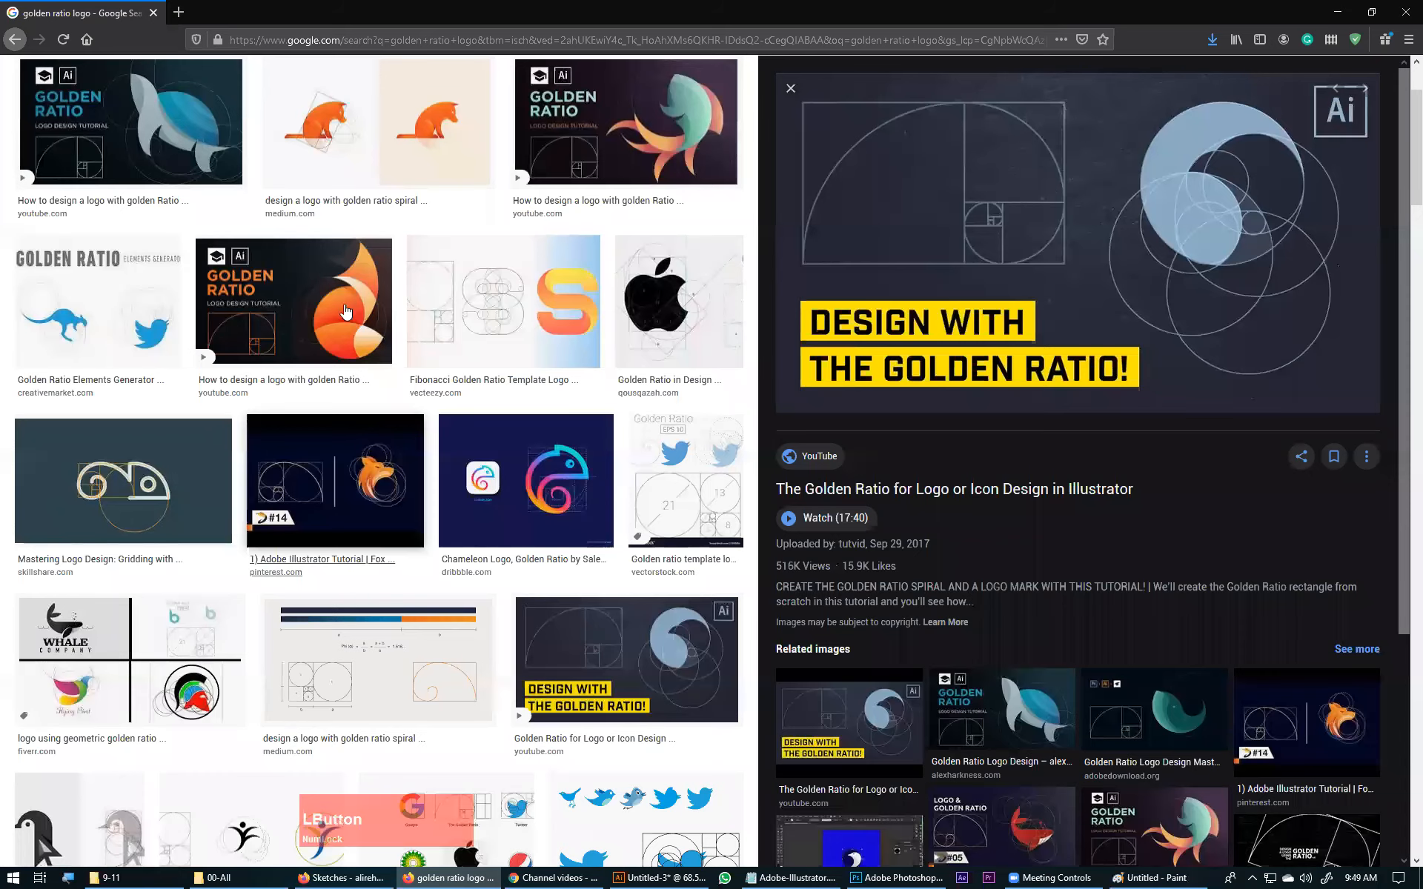
pyautogui.tripleClick(258, 91)
pyautogui.write('m')
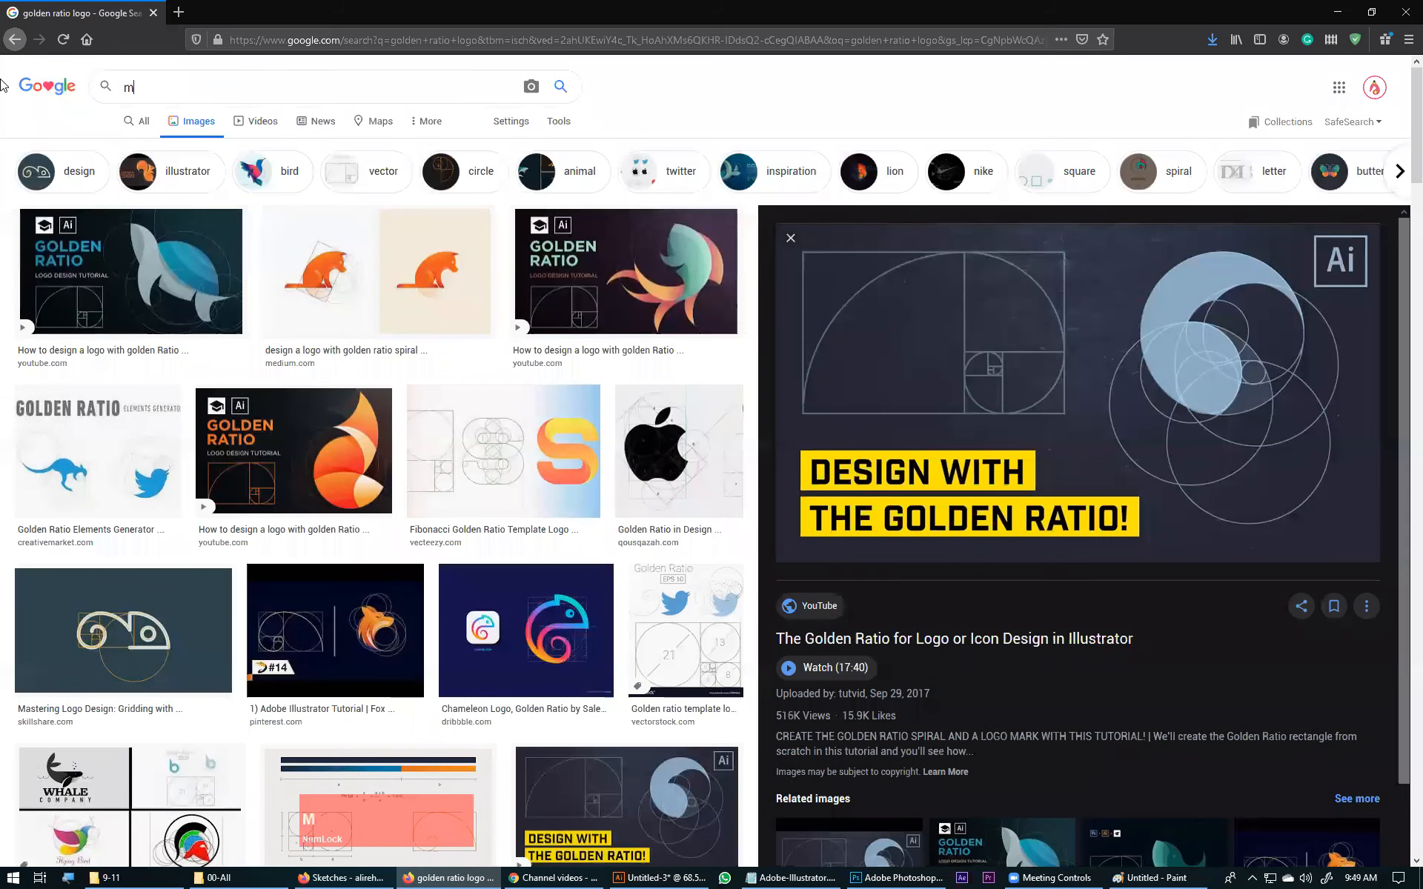
pyautogui.write('onkey')
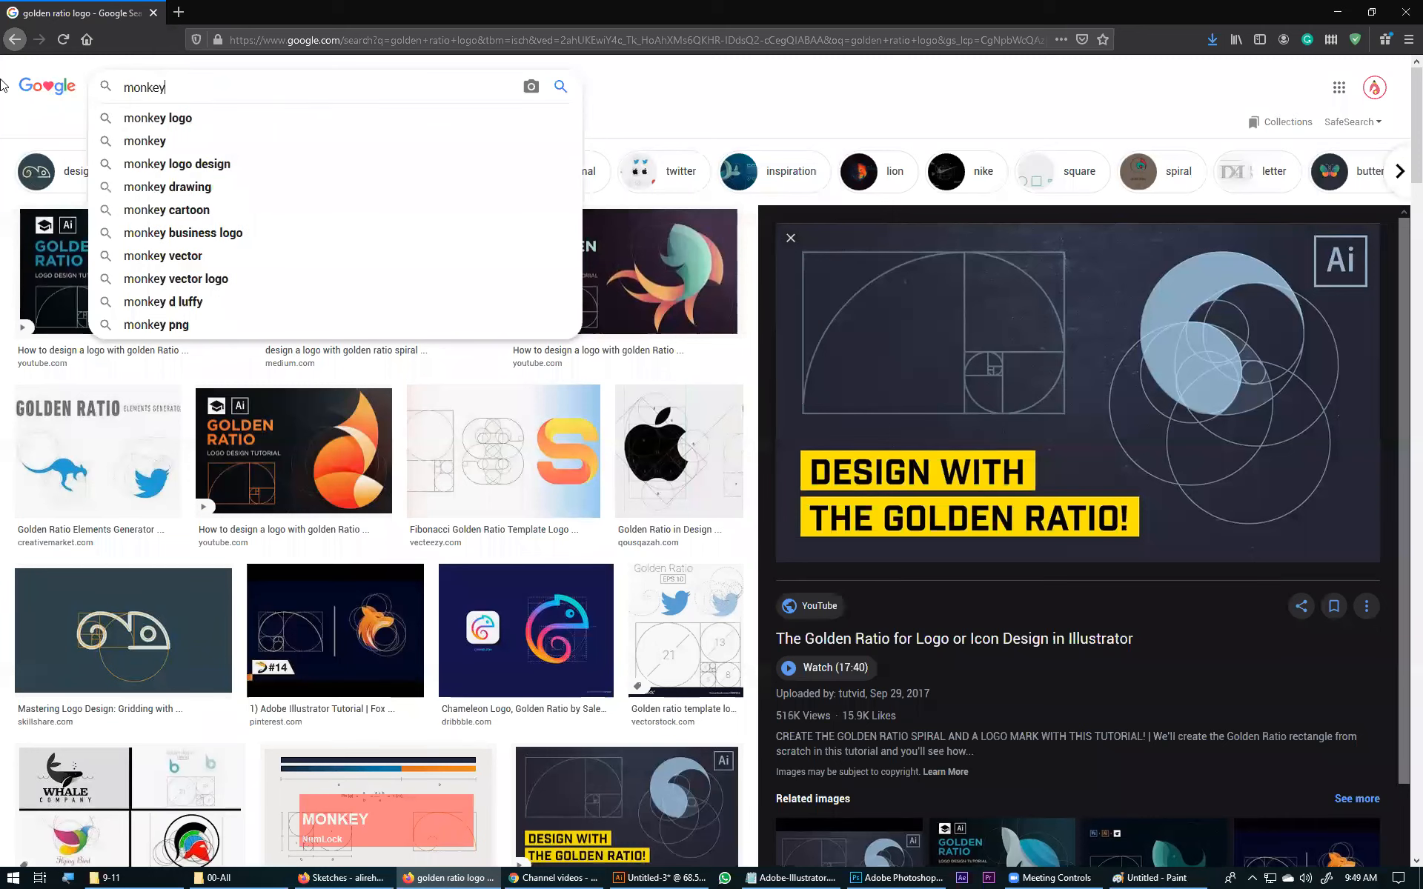
pyautogui.write(' ca')
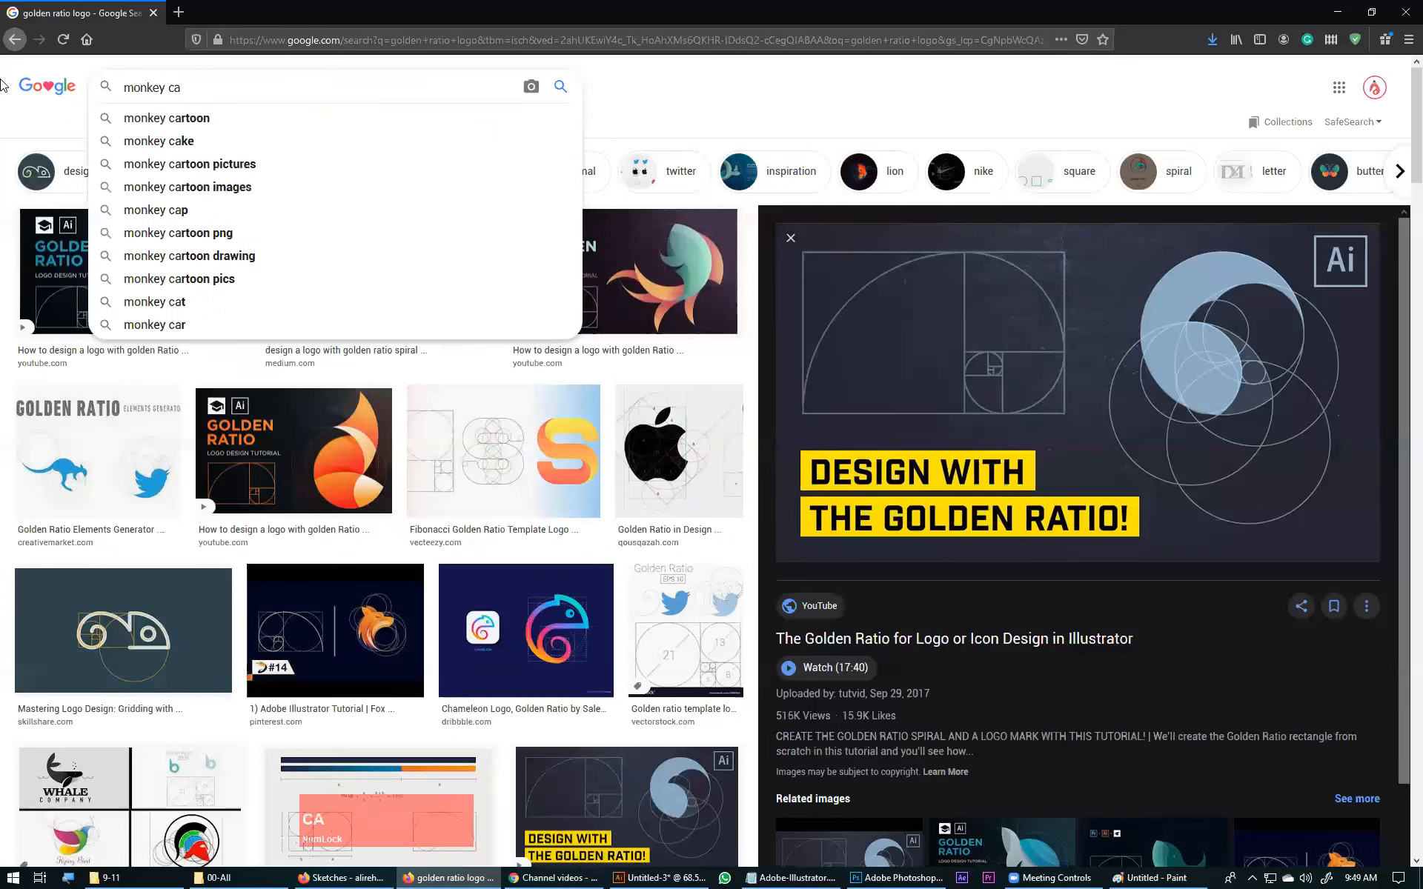
pyautogui.write('ke')
pyautogui.press('Return')
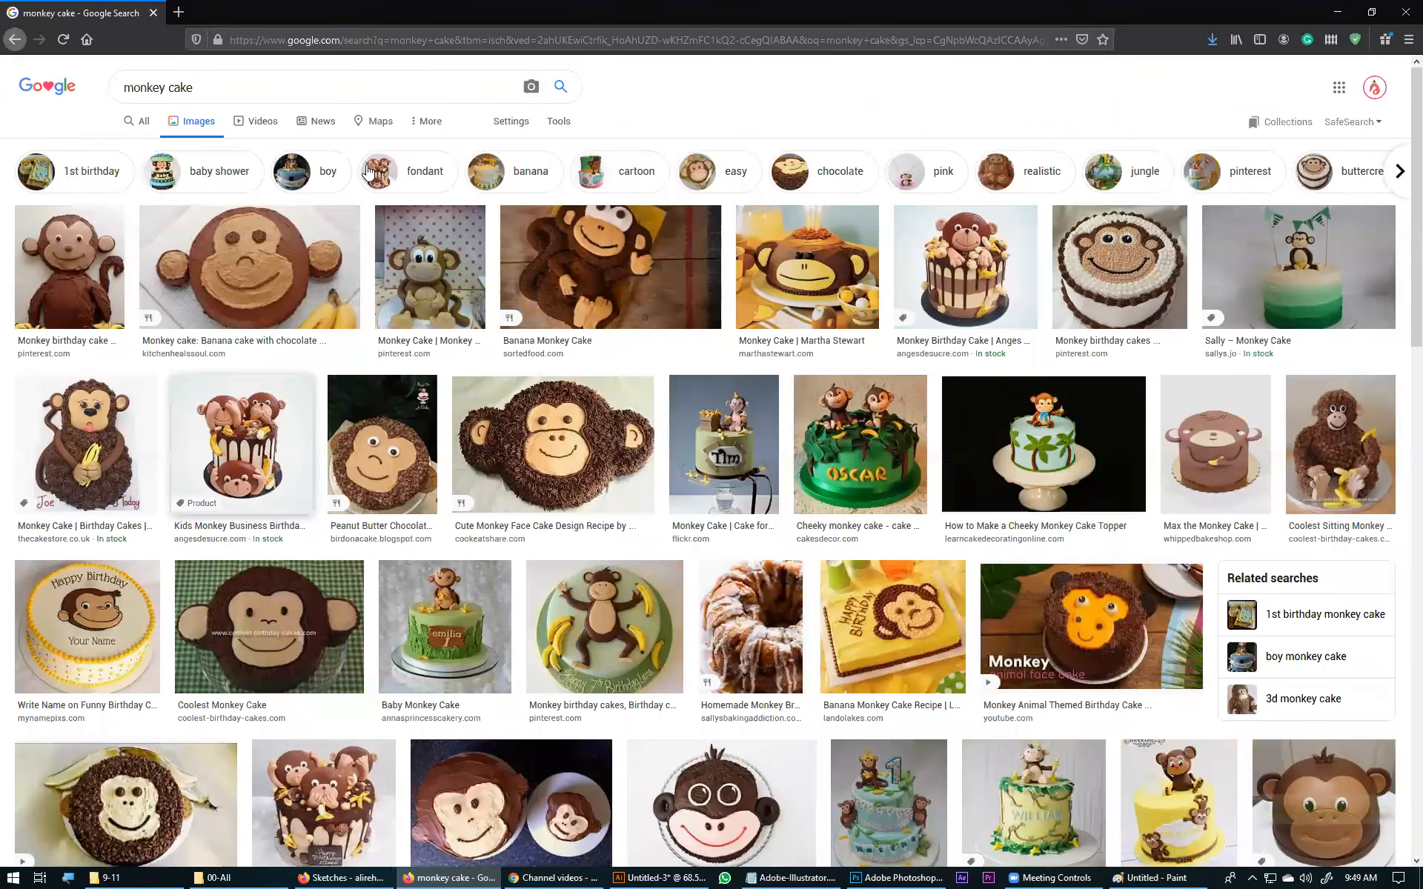
# Refine the image search to "monkey cake logo".
pyautogui.click(308, 81)
pyautogui.write('logo')
pyautogui.press('Return')
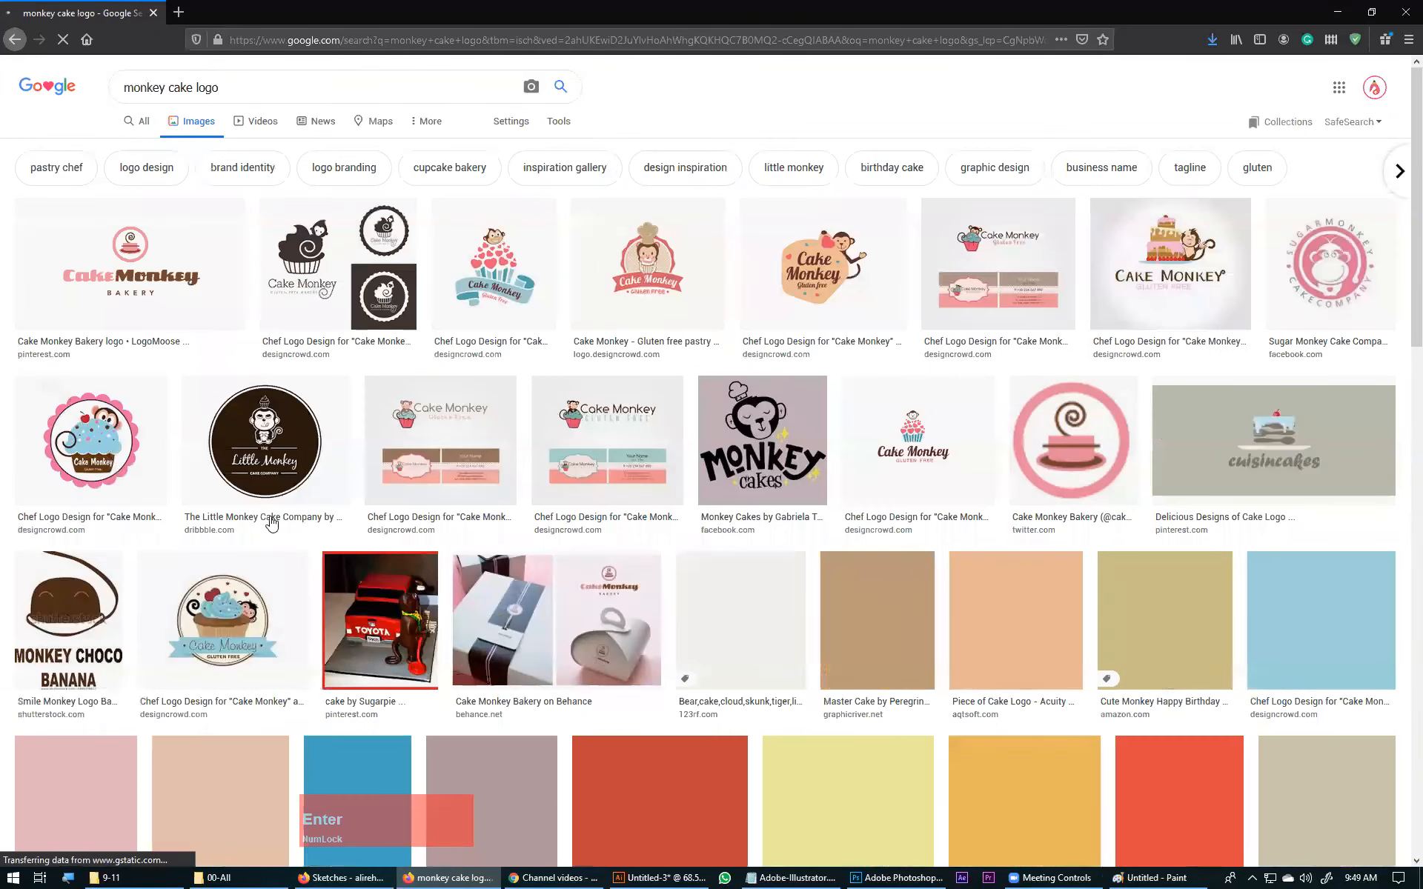
# Preview the Cake Monkey Bakery logo and browse the surrounding image results.
pyautogui.click(136, 267)
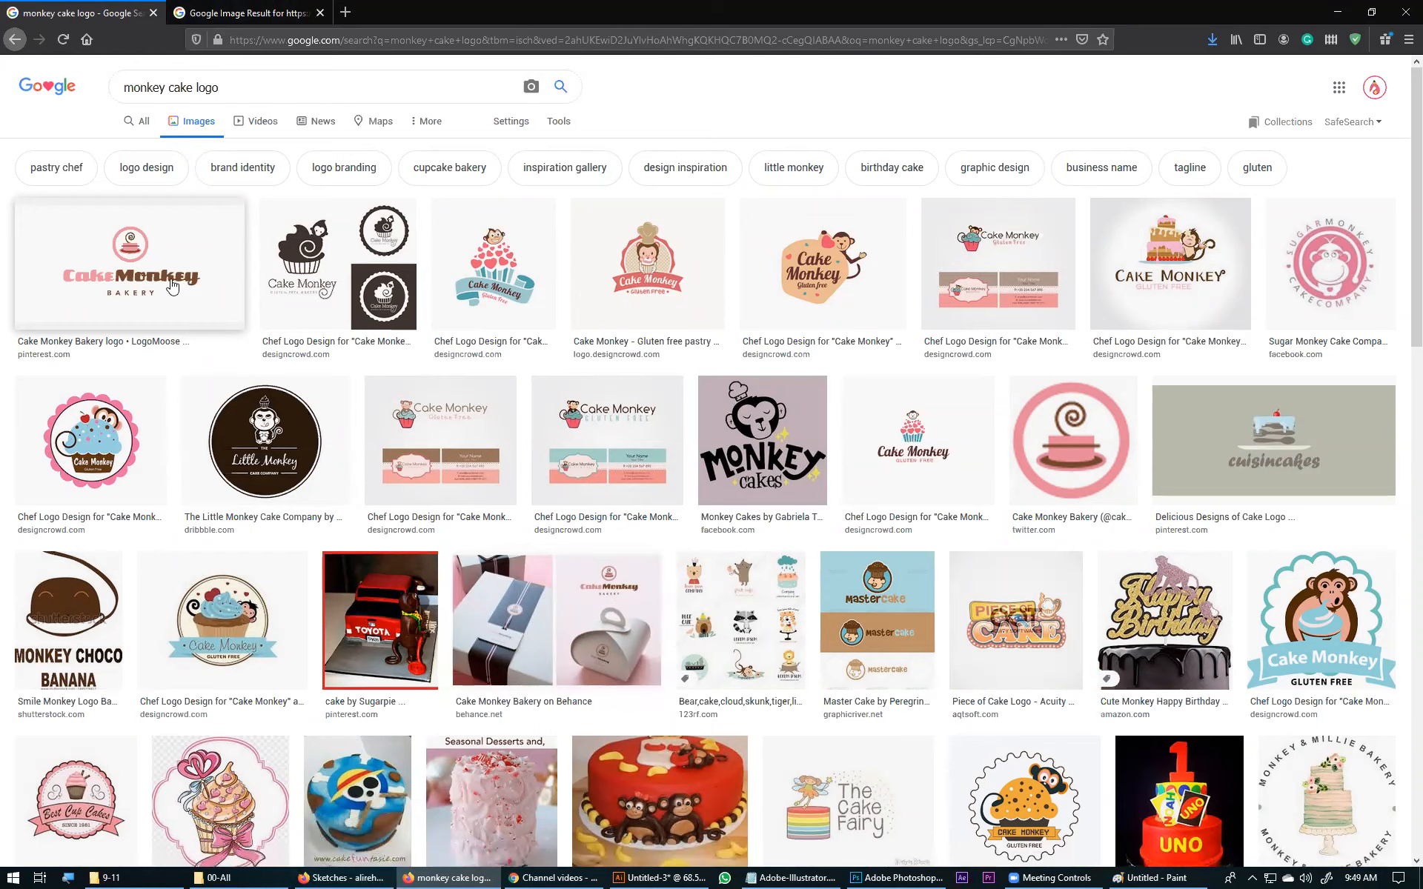
pyautogui.click(154, 253)
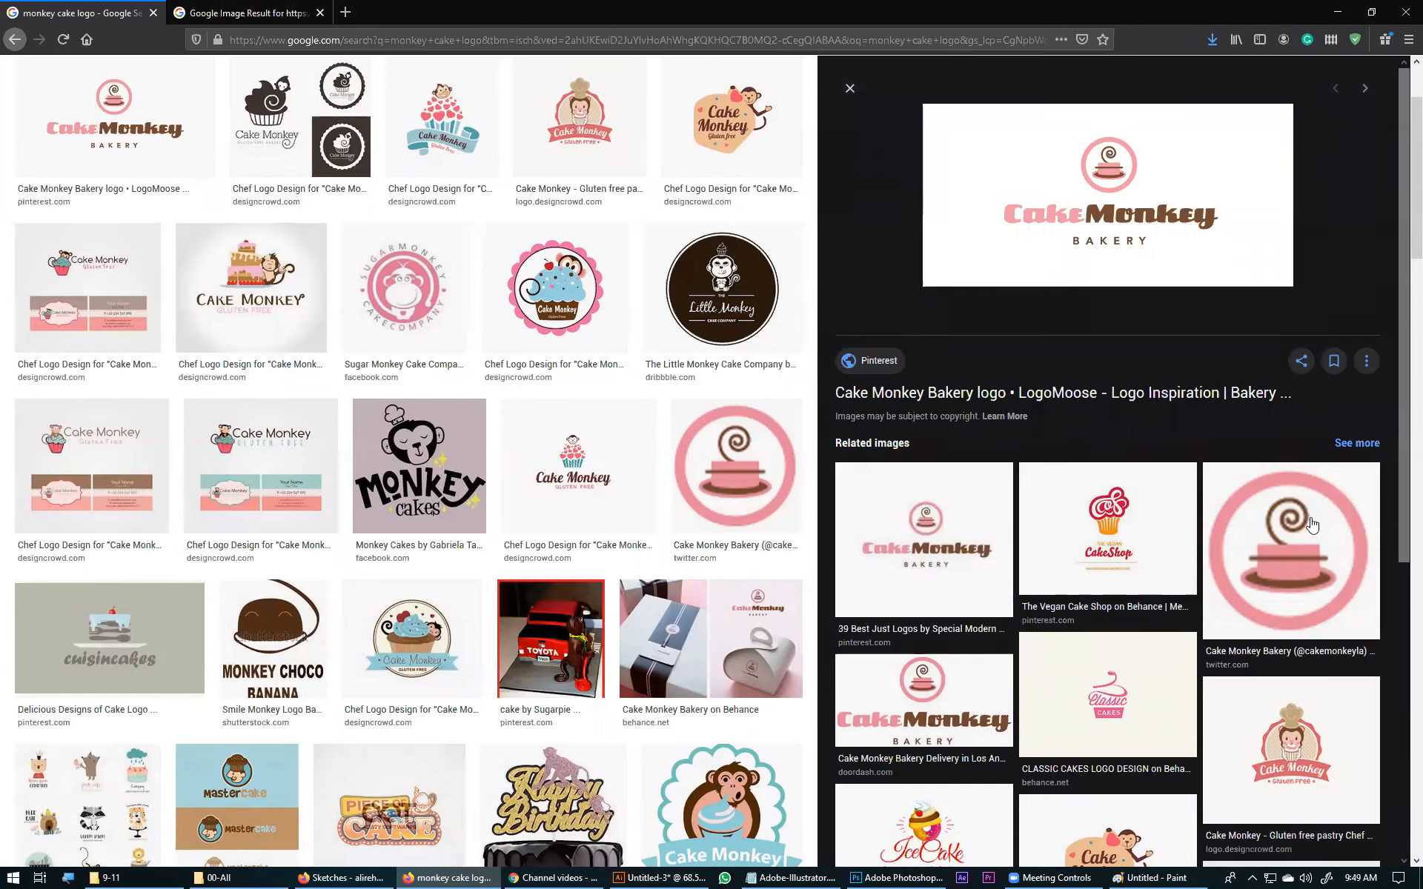
pyautogui.scroll(-3, 508, 625)
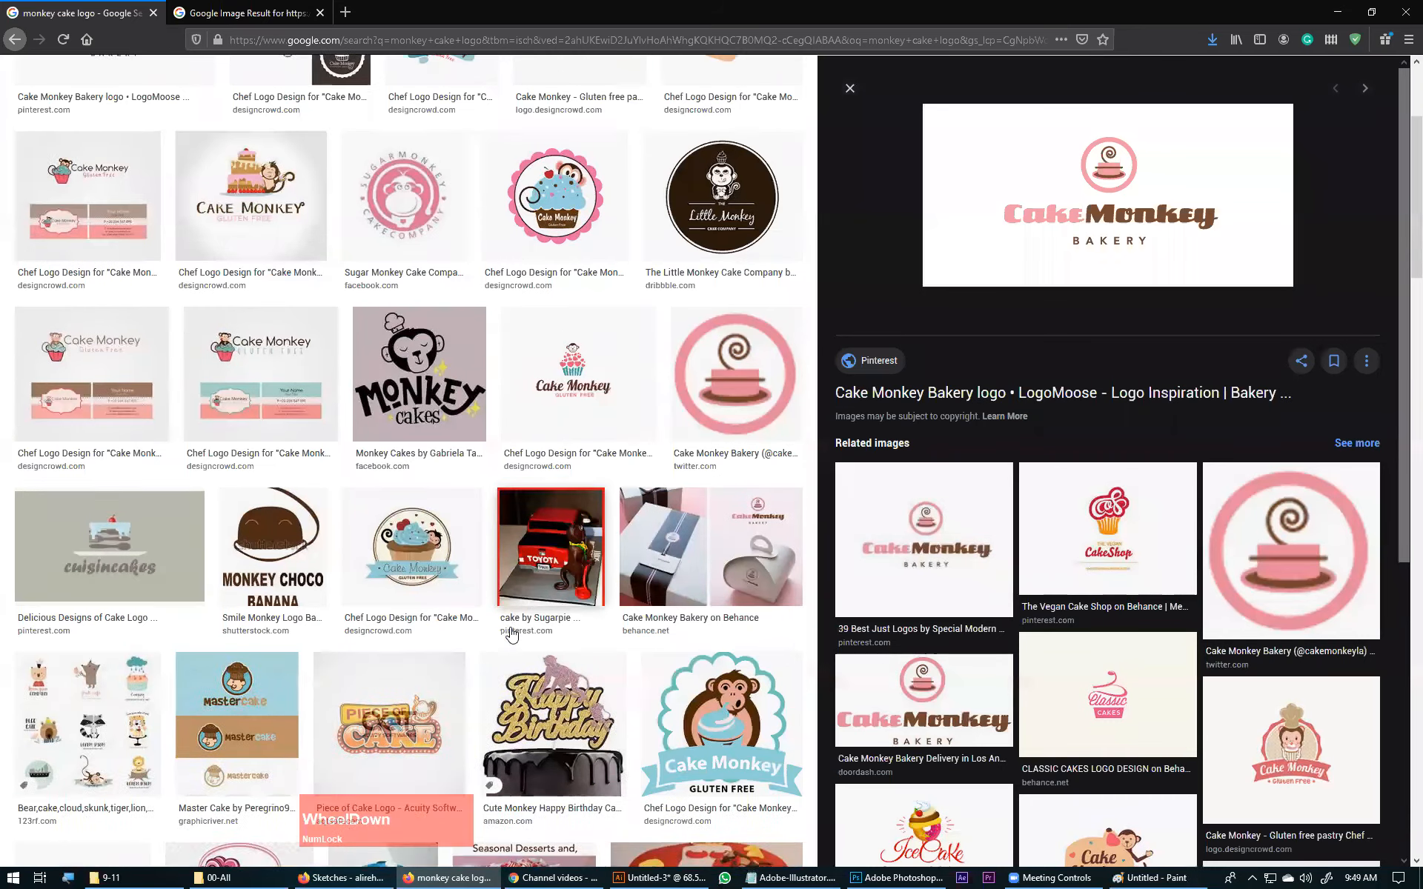
pyautogui.scroll(5, 508, 625)
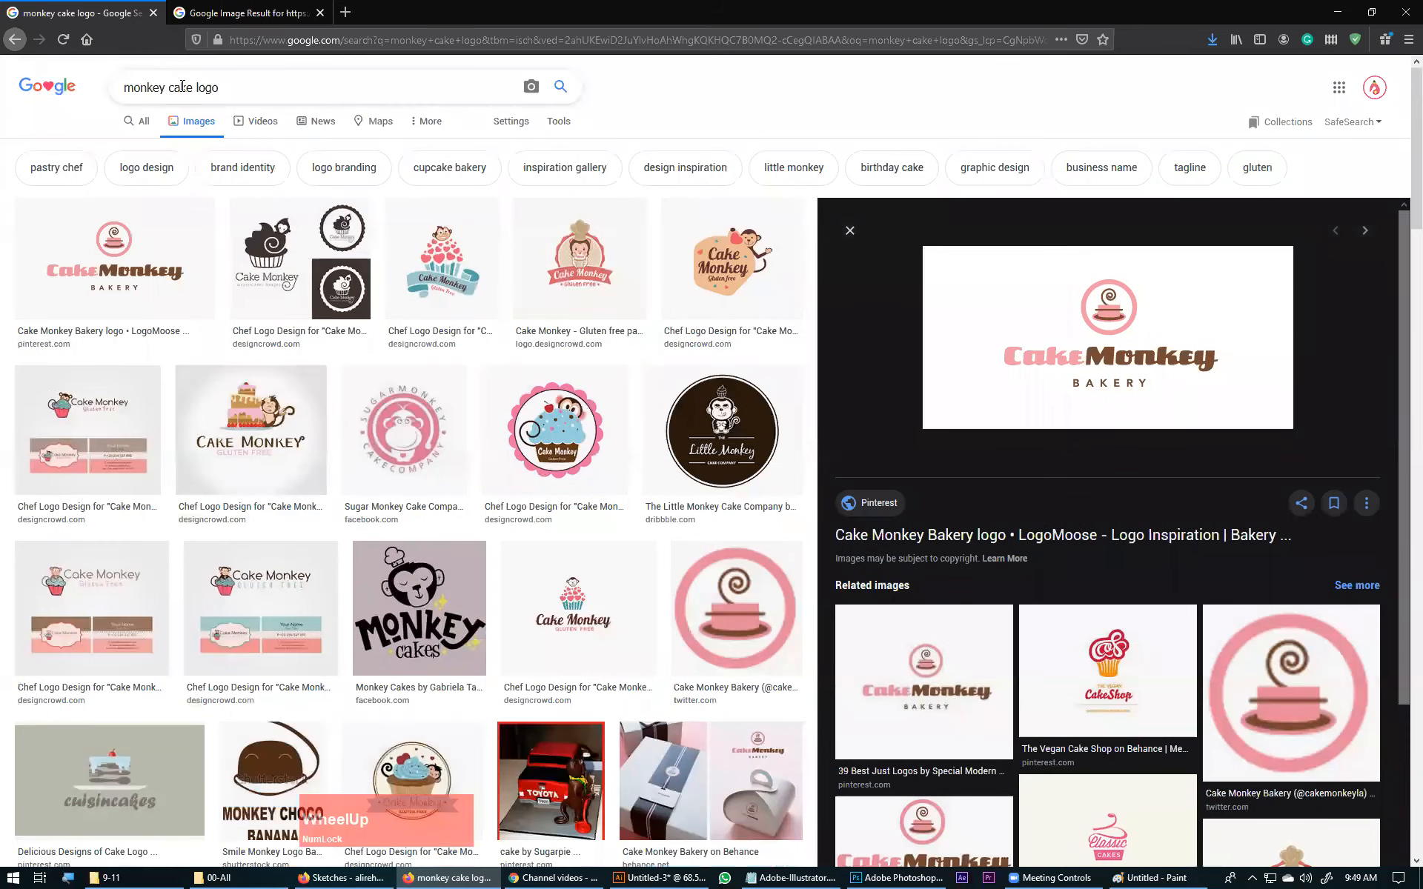
# Refine the Google Images search to "cake monkey bakery logo".
pyautogui.moveTo(196, 91); pyautogui.dragTo(65, 83)
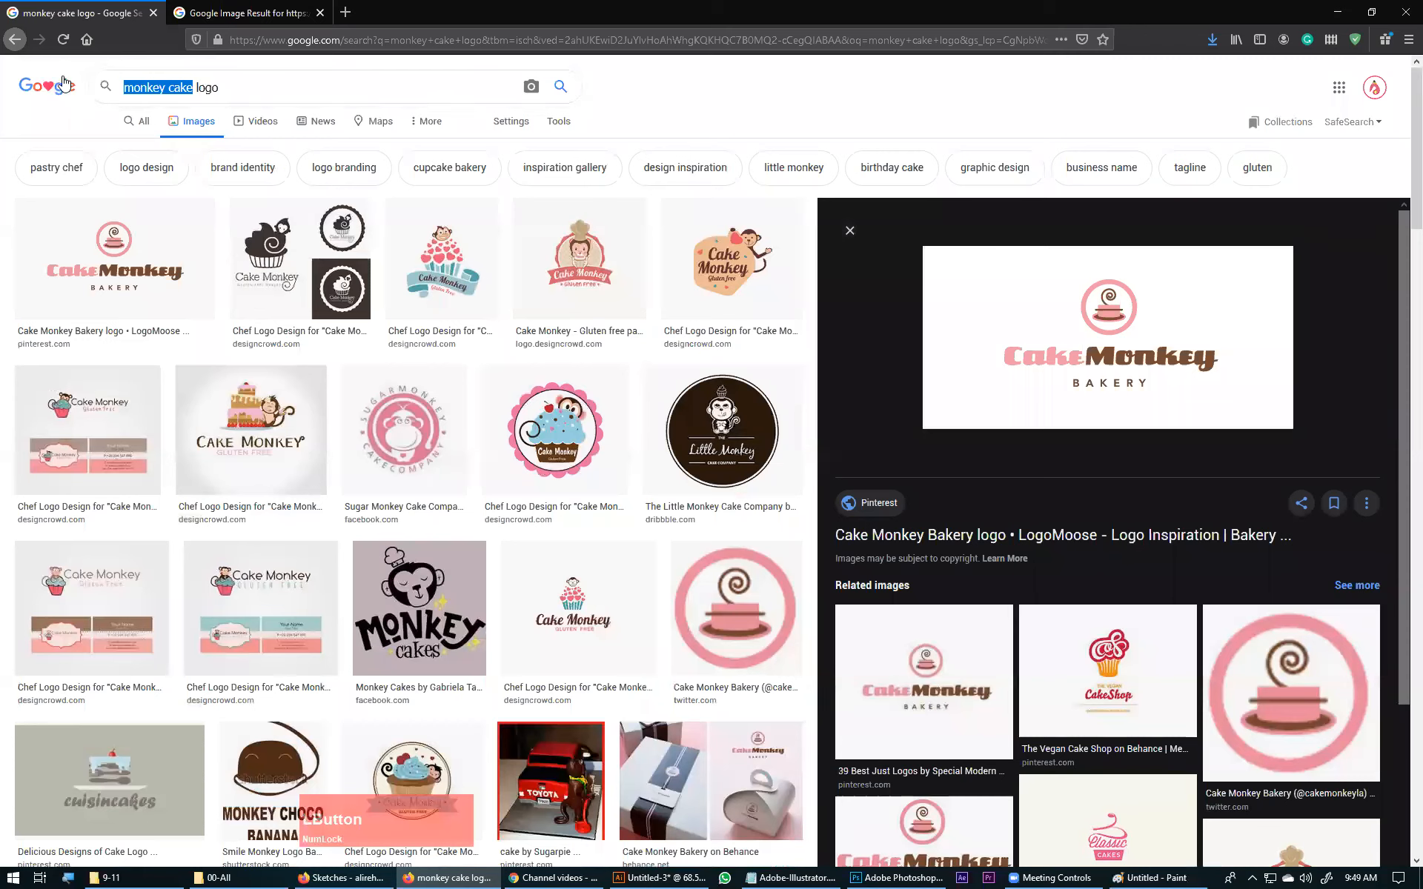
pyautogui.write('cake ')
pyautogui.write('monke ')
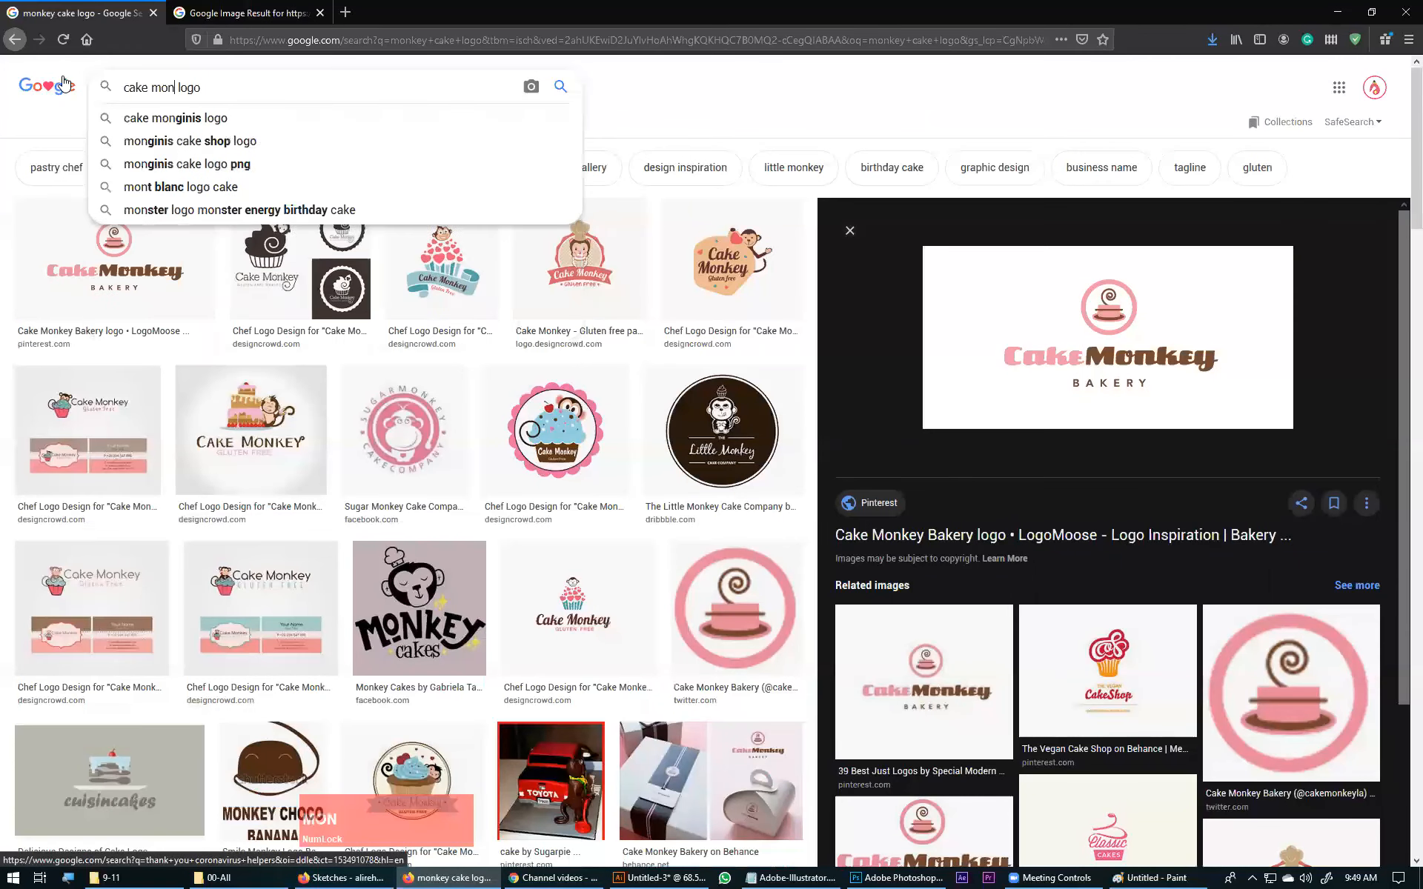
pyautogui.write('y ')
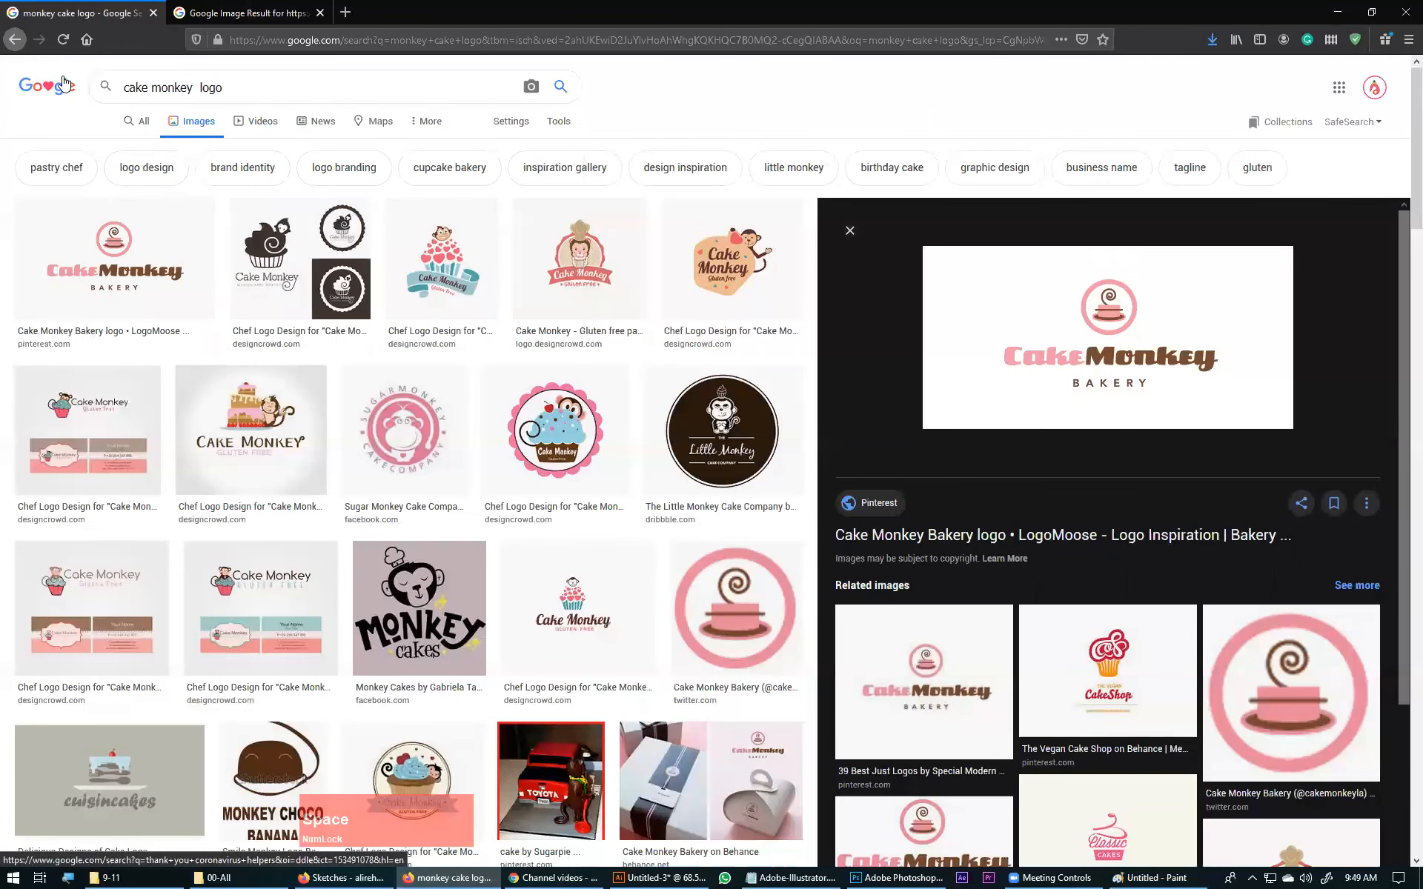
pyautogui.write('bakery')
pyautogui.press('Return')
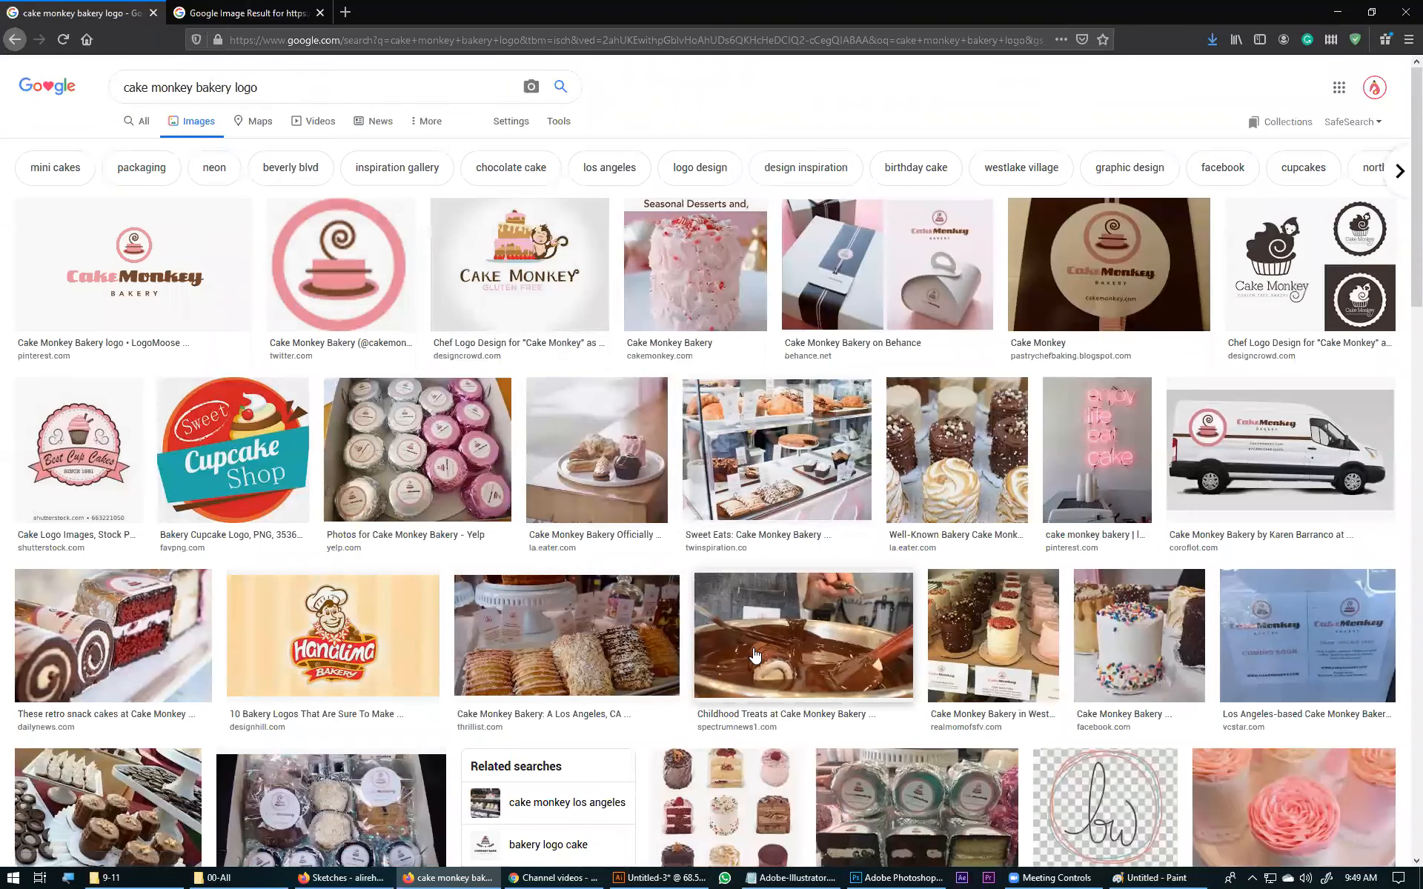
# Browse the bakery logo image results and preview the Cake Monkey Bakery "Snack Treats" picture to compare the rolled cakes with the logo.
pyautogui.scroll(-3, 640, 674)
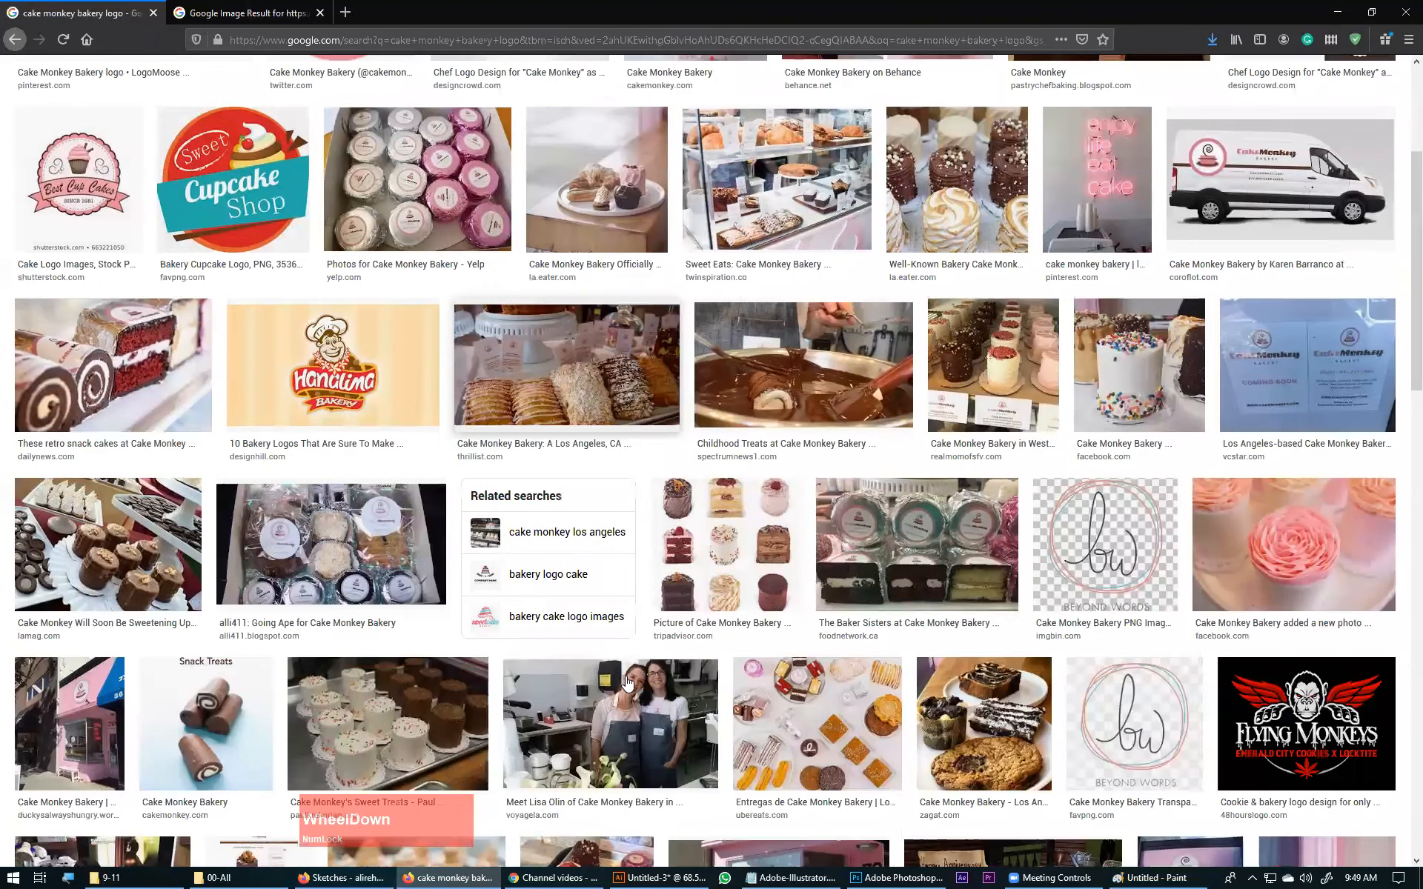
pyautogui.scroll(-1, 697, 666)
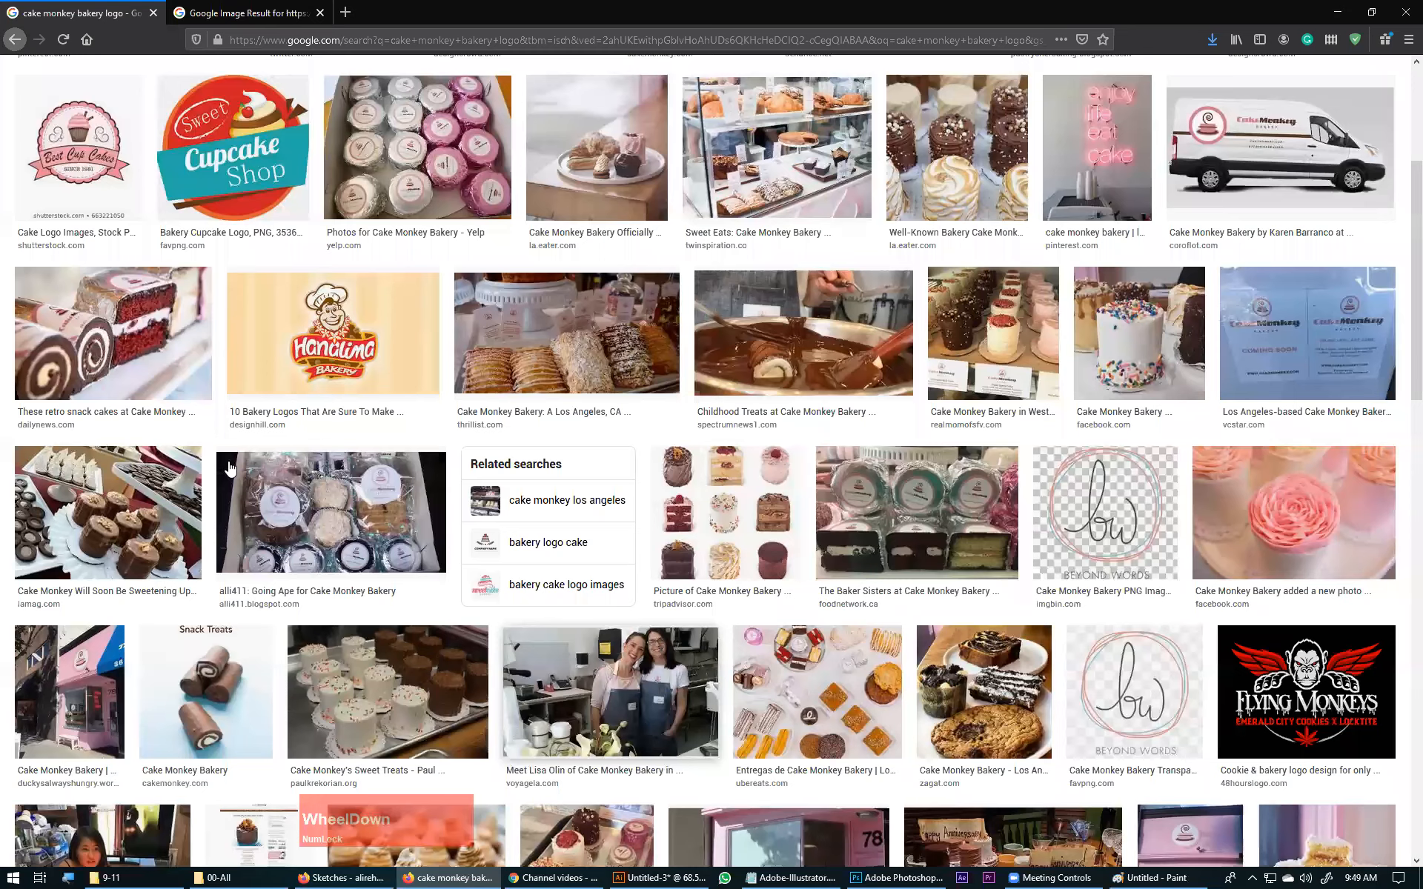
pyautogui.scroll(-3, 229, 468)
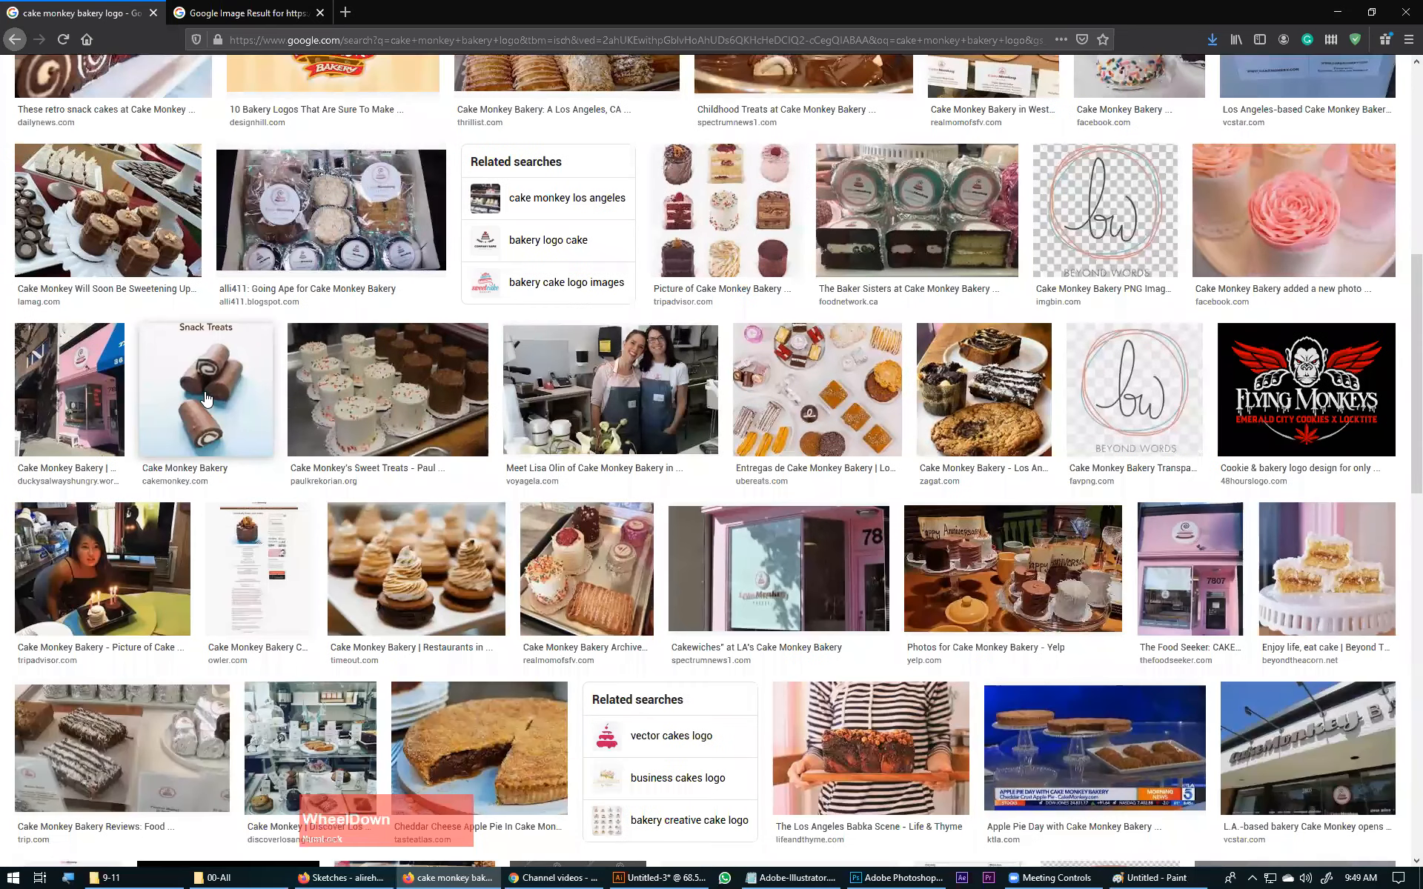
pyautogui.click(1130, 366)
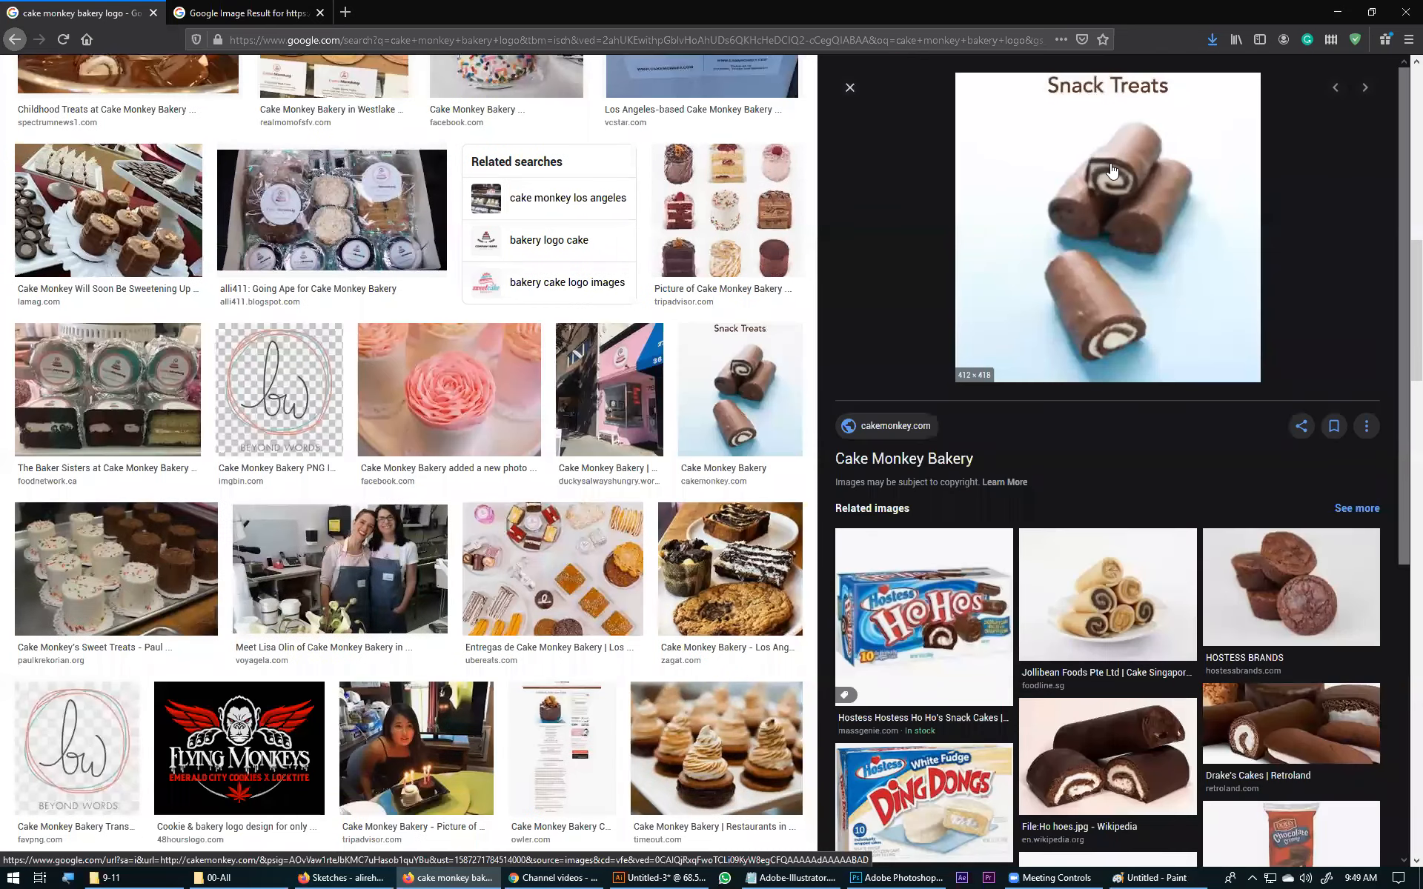
pyautogui.scroll(2, 348, 382)
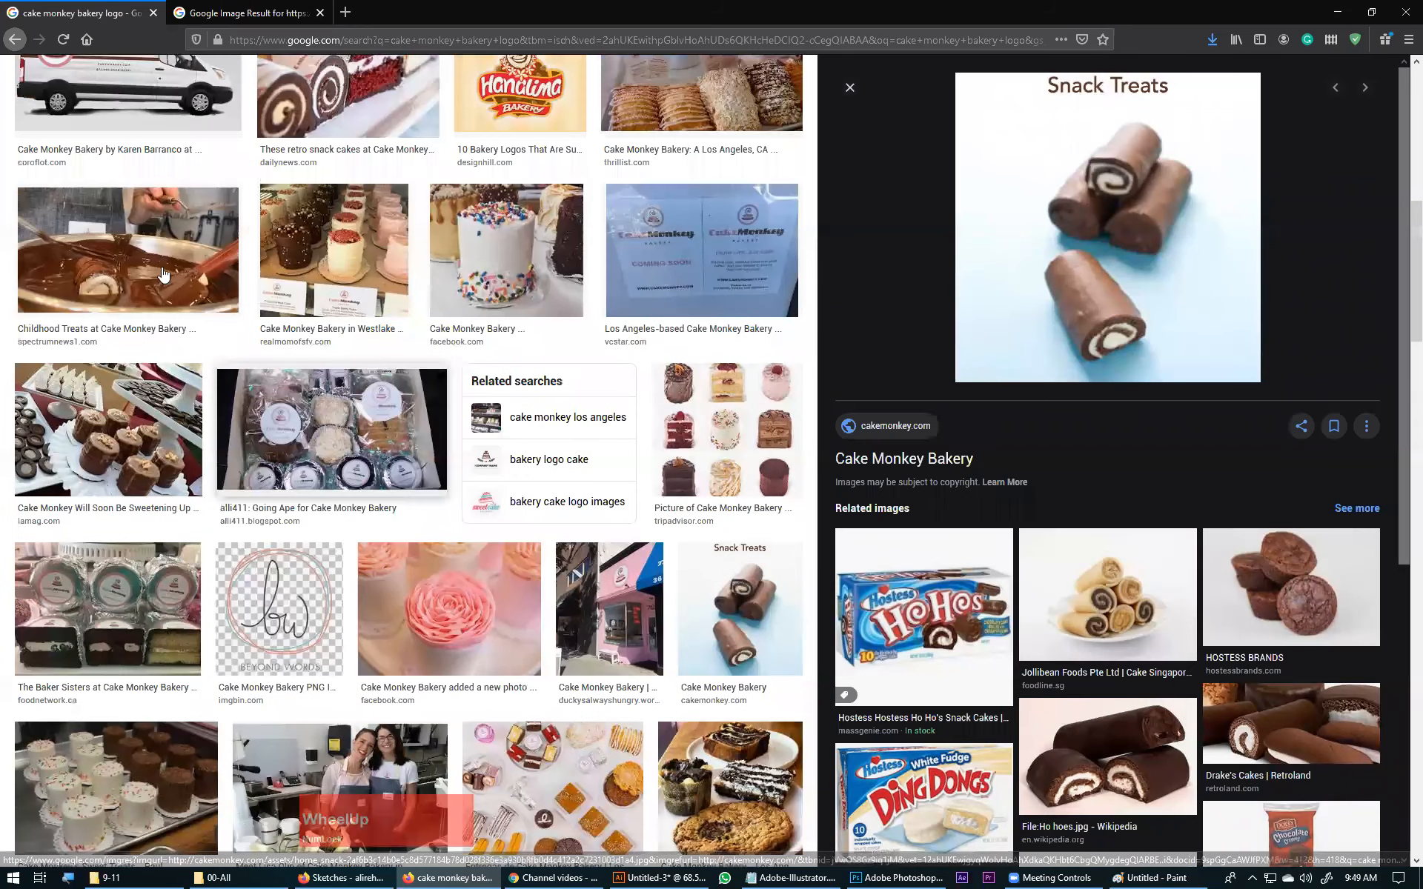
pyautogui.scroll(6, 163, 275)
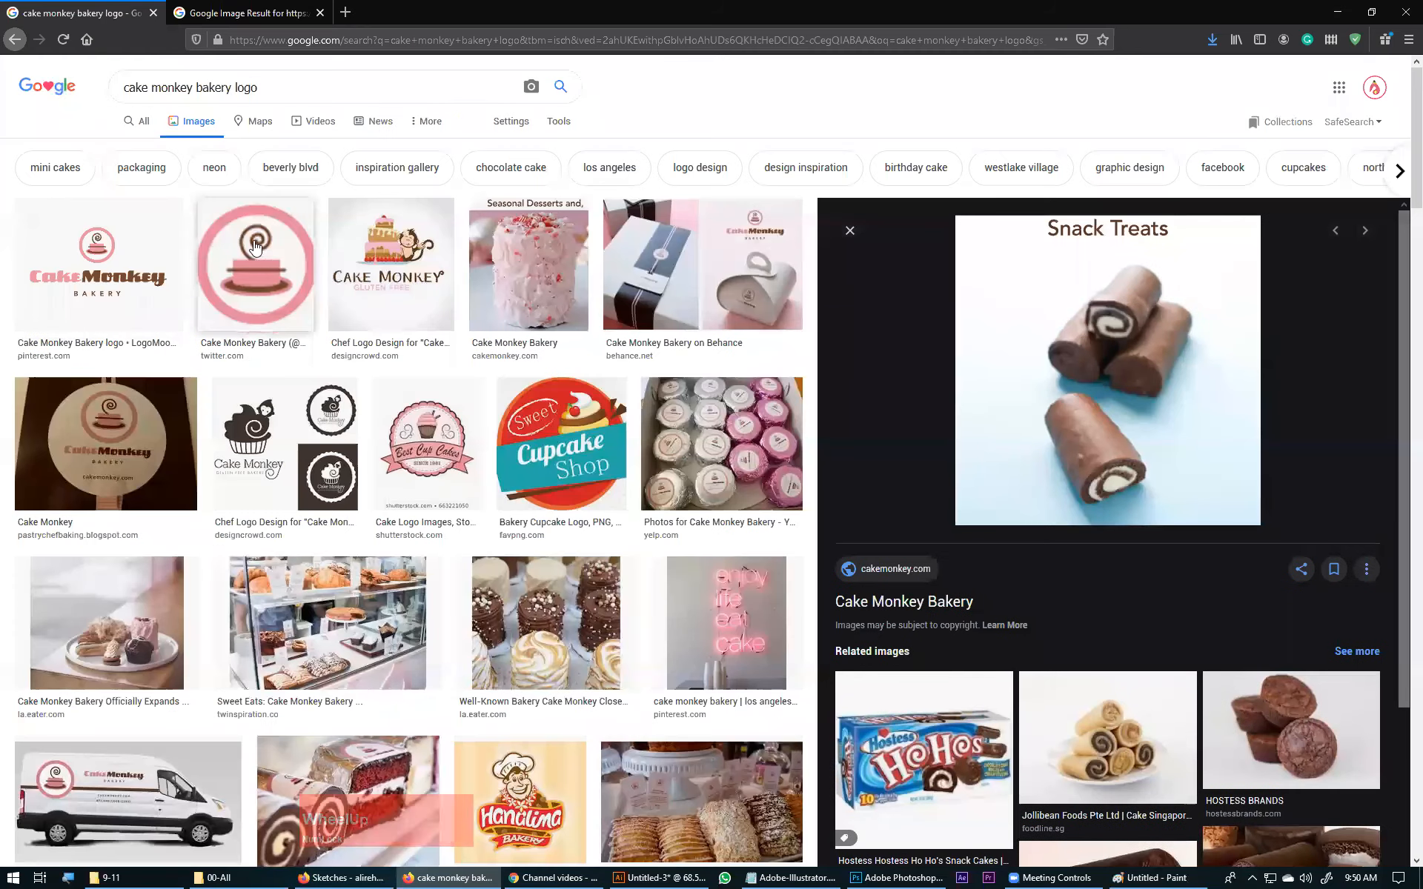
pyautogui.scroll(-3, 693, 618)
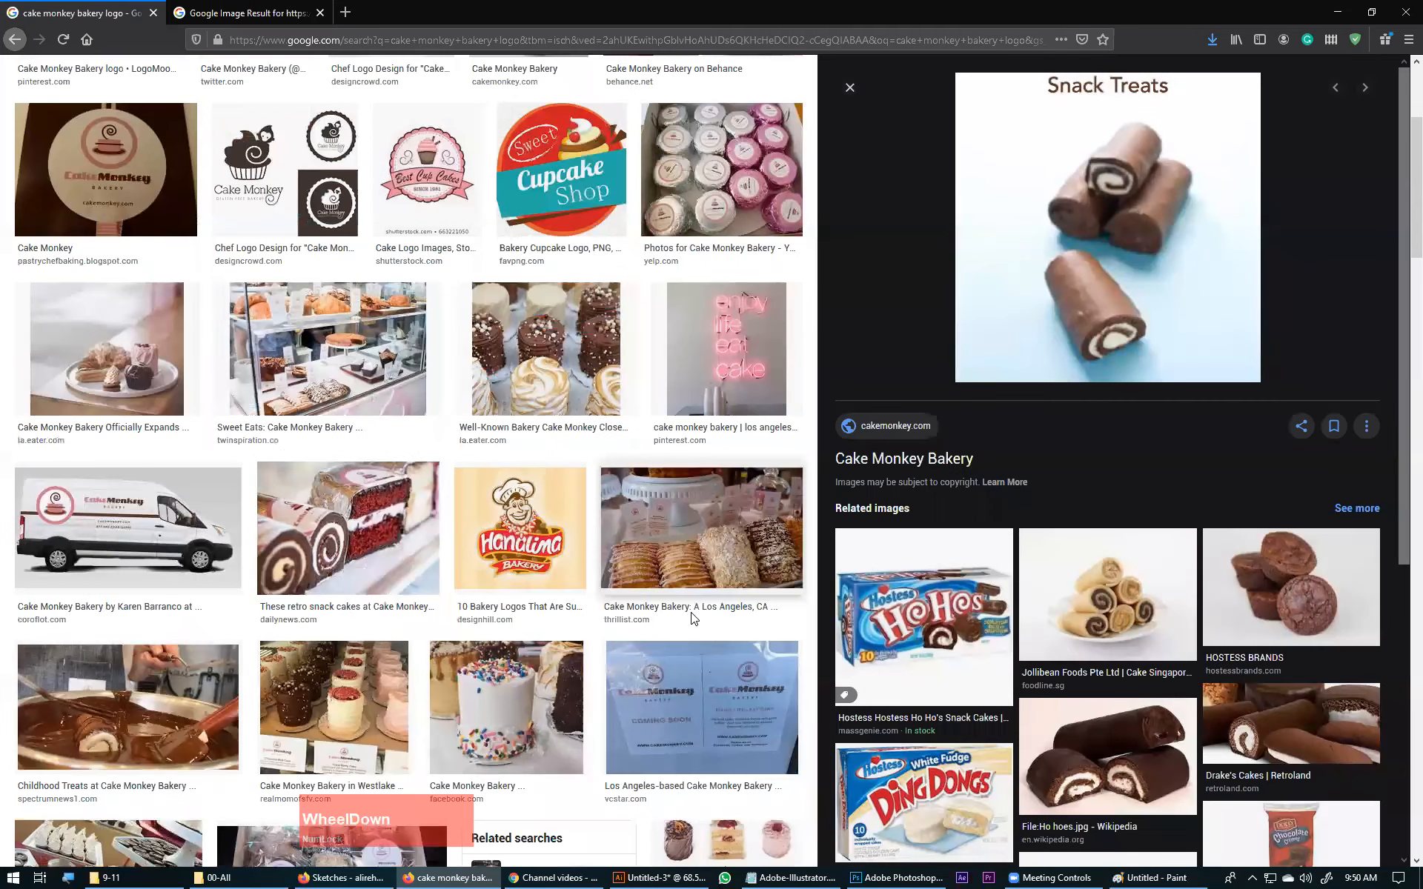
pyautogui.scroll(-6, 710, 611)
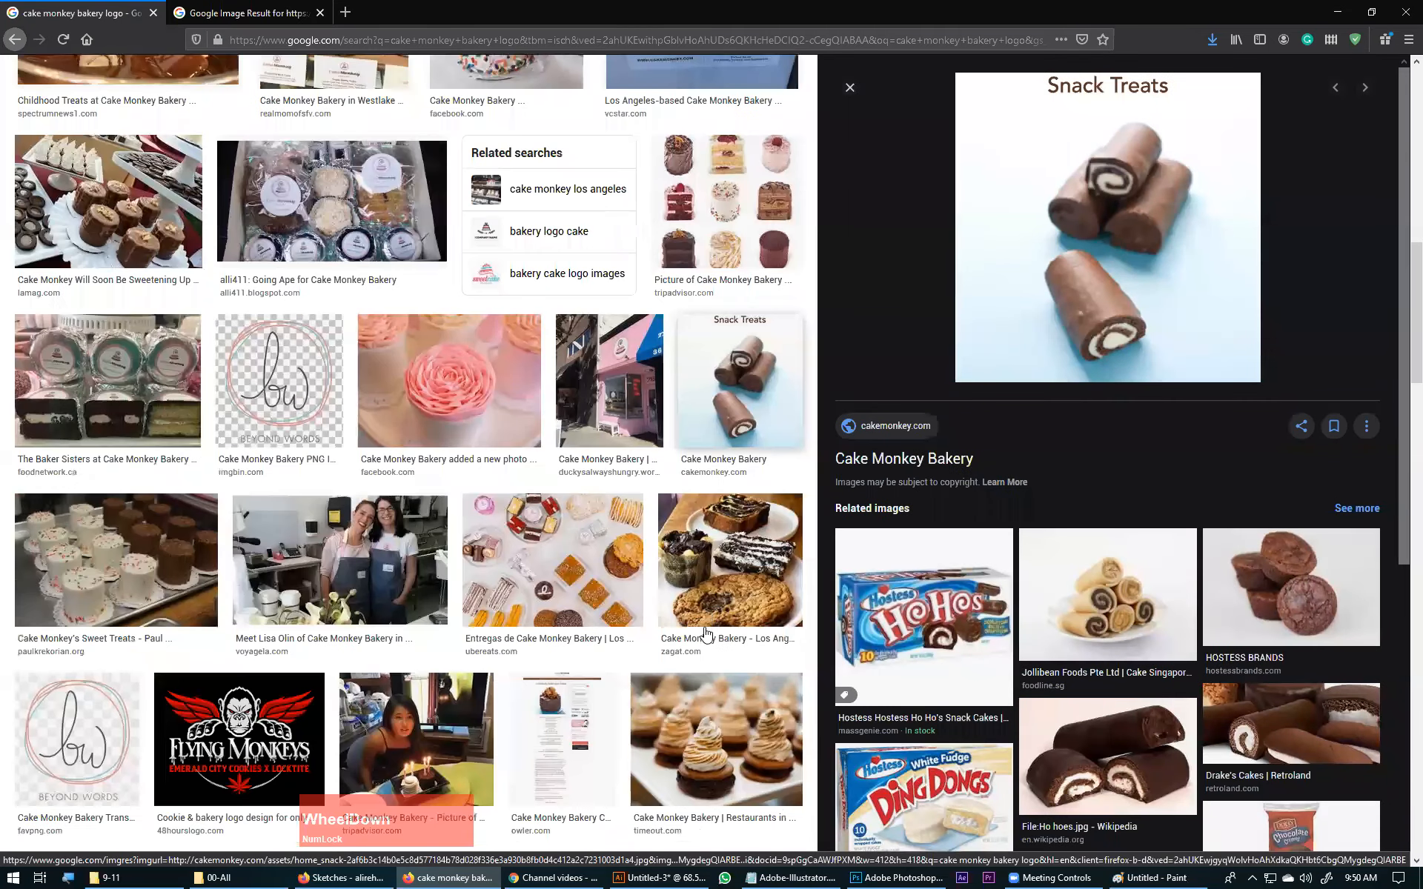
pyautogui.scroll(10, 705, 635)
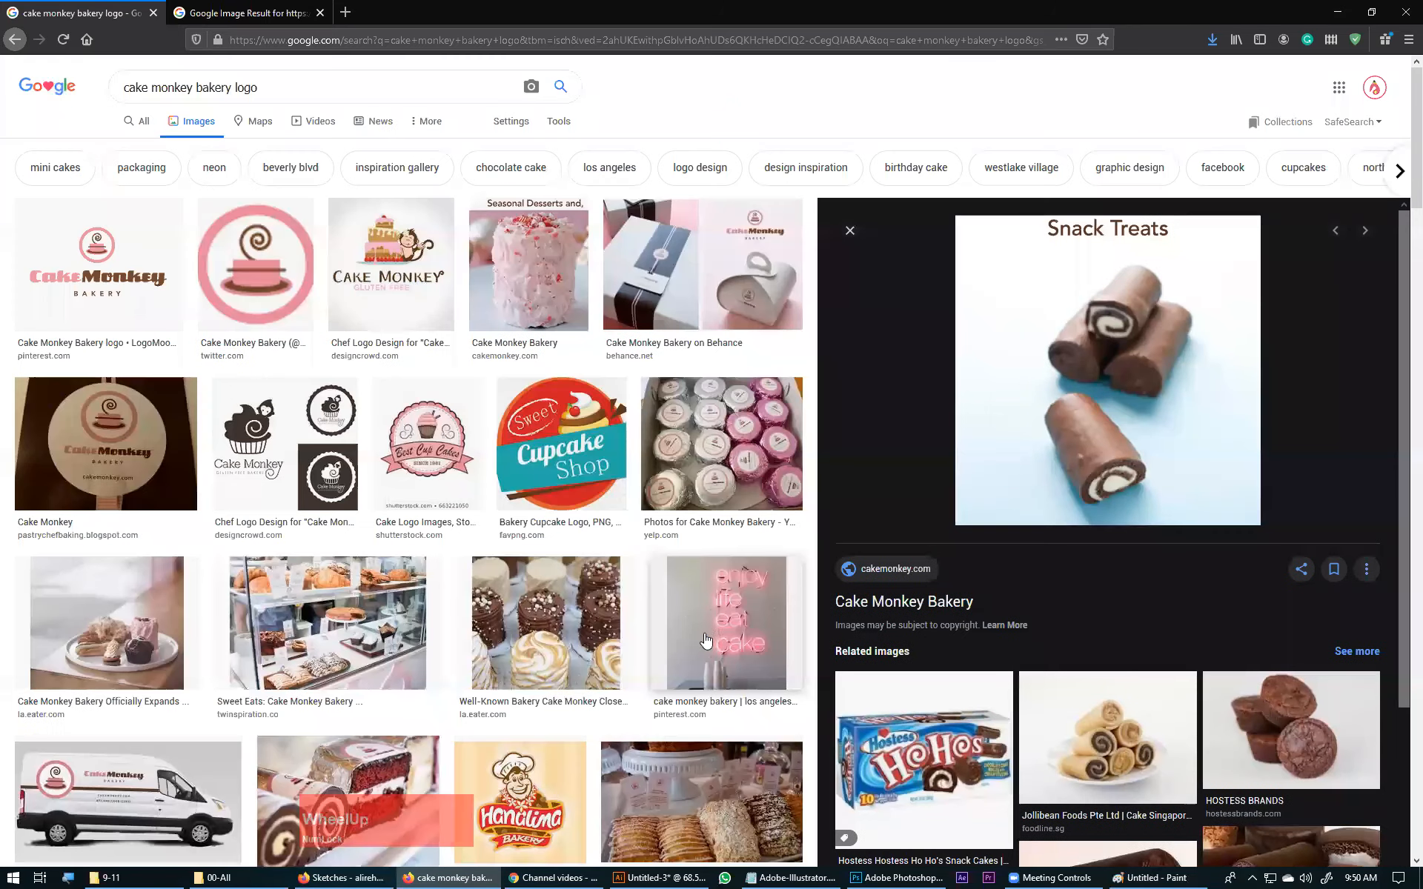
# Search Google Images for "cake monkey bakery", preview the retro snack cakes photo and look through the surrounding results.
pyautogui.doubleClick(232, 89)
pyautogui.press('Delete')
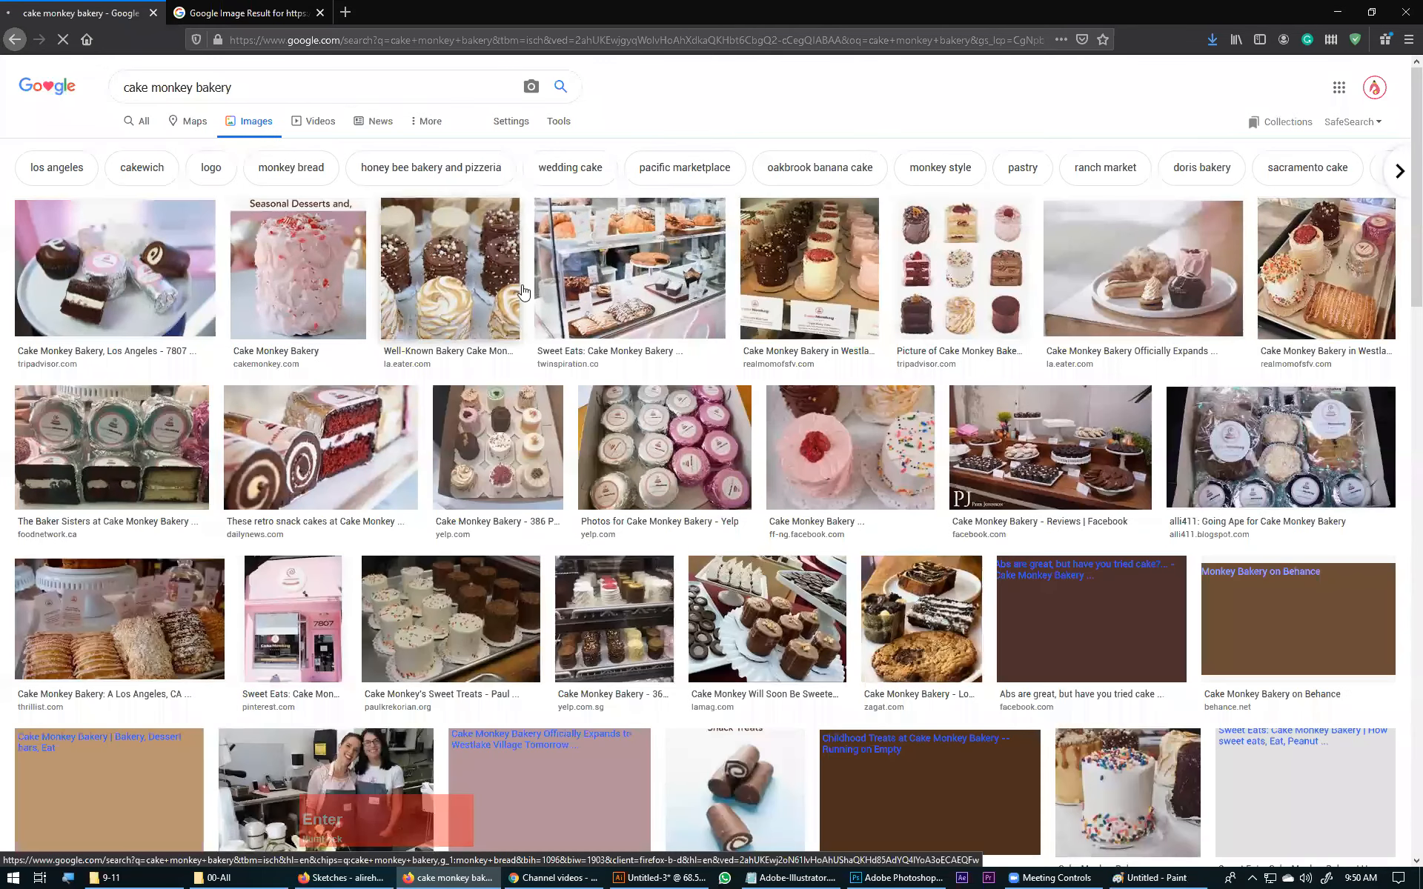
pyautogui.click(252, 489)
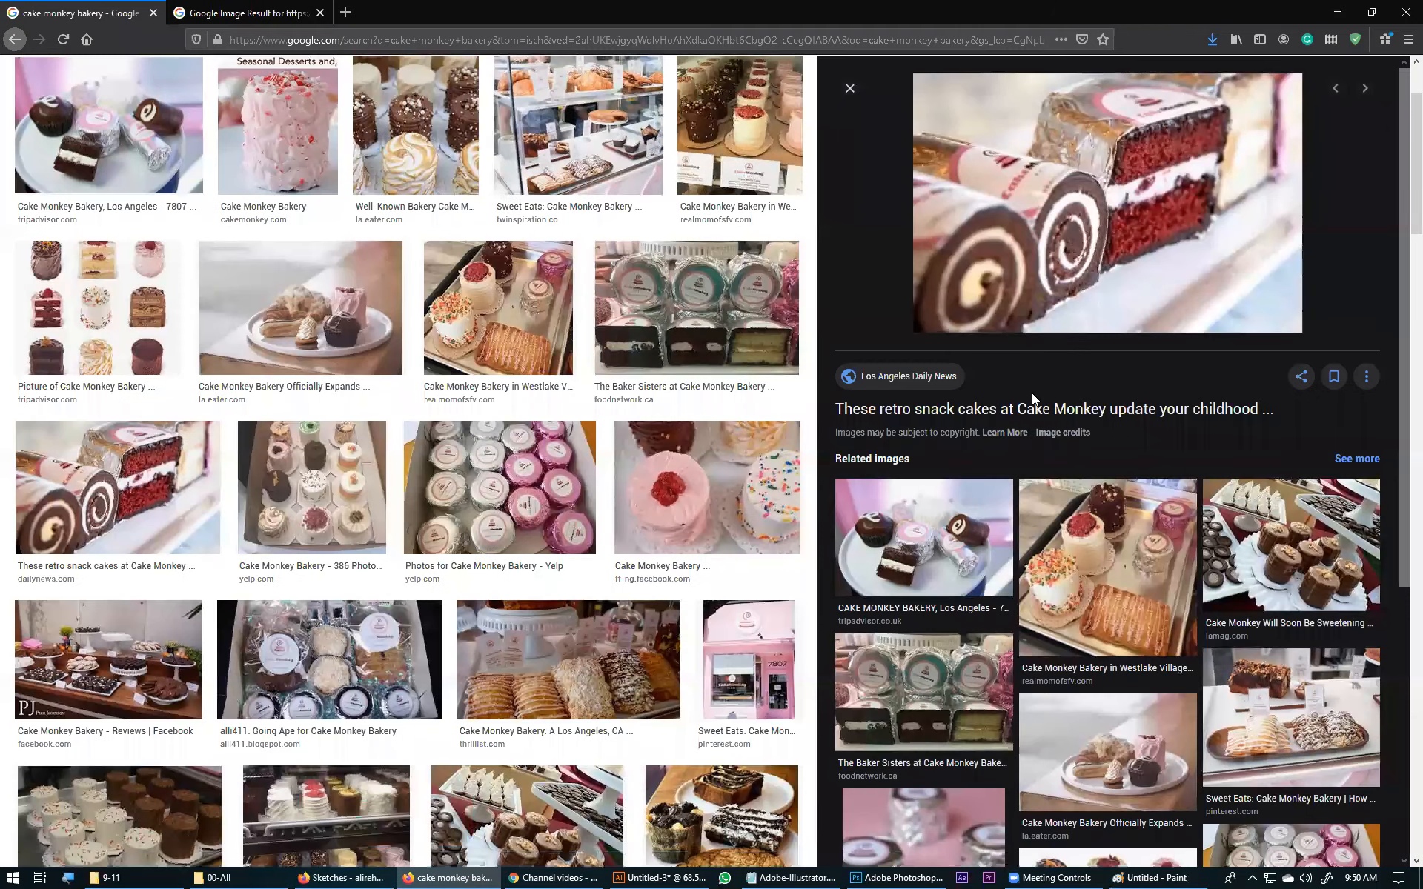
pyautogui.scroll(-2, 603, 622)
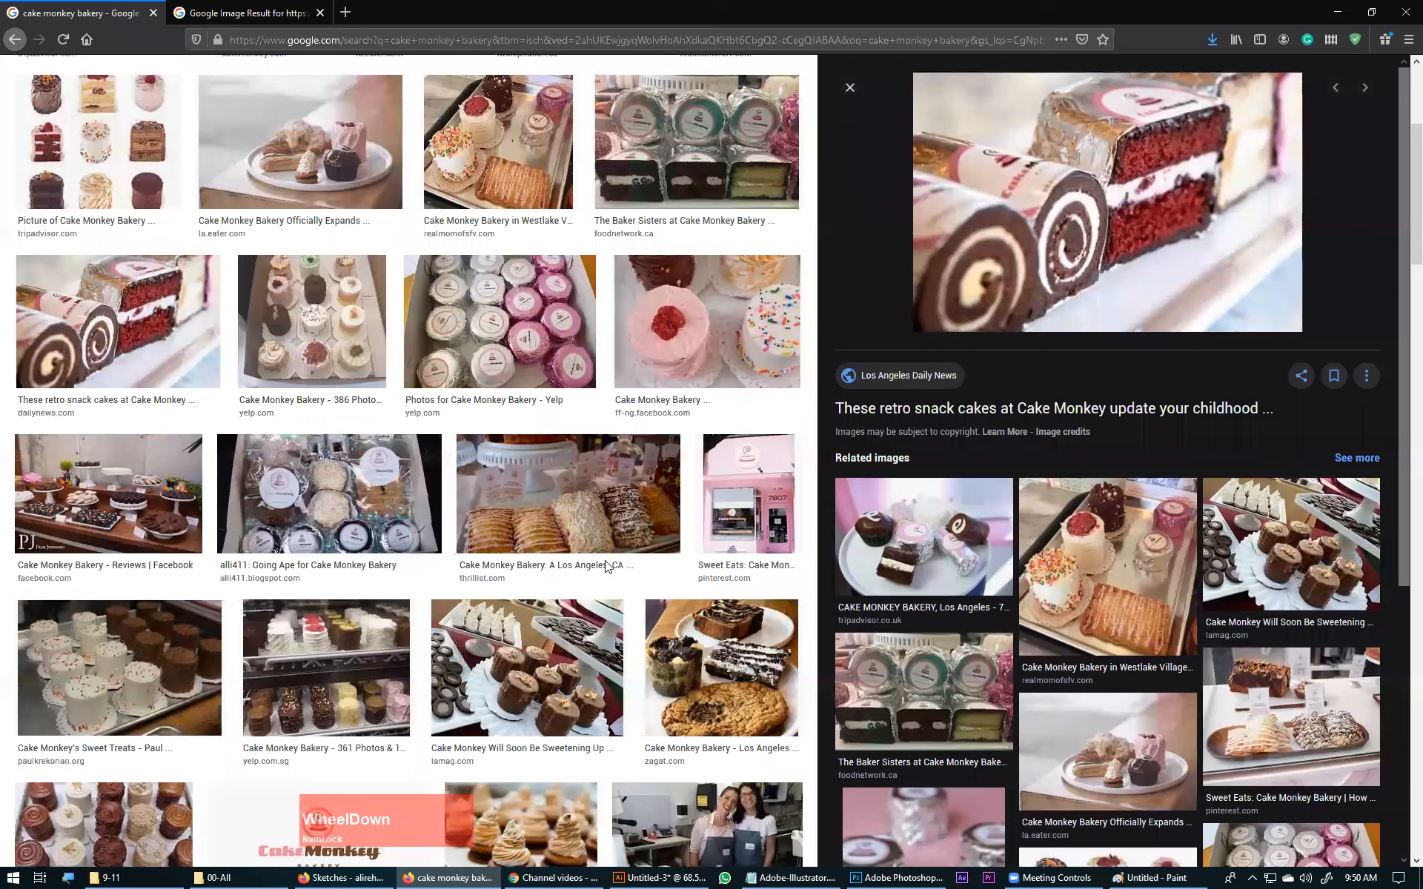
pyautogui.scroll(-3, 606, 567)
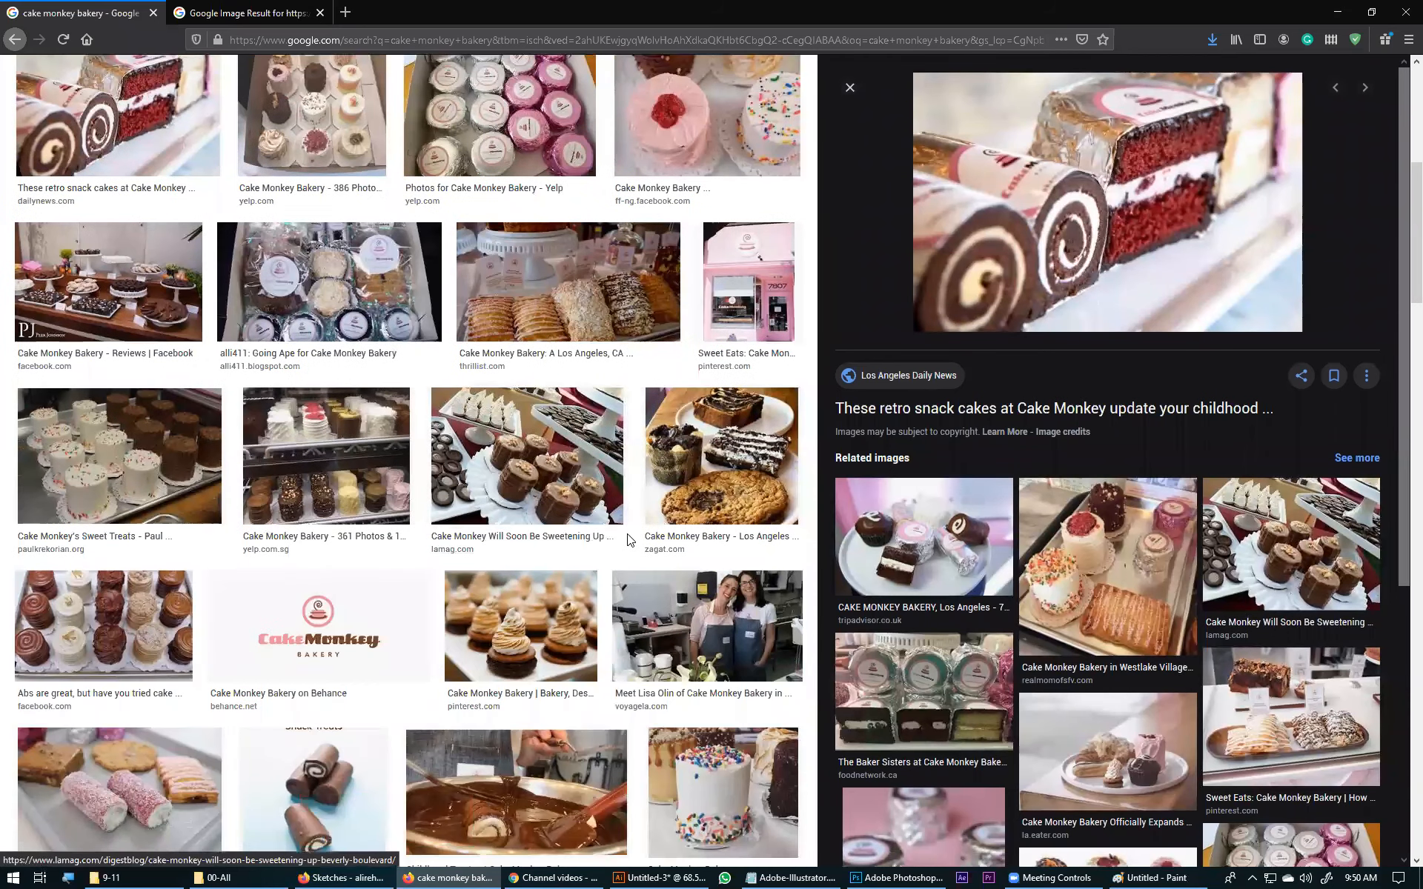
pyautogui.scroll(-3, 623, 541)
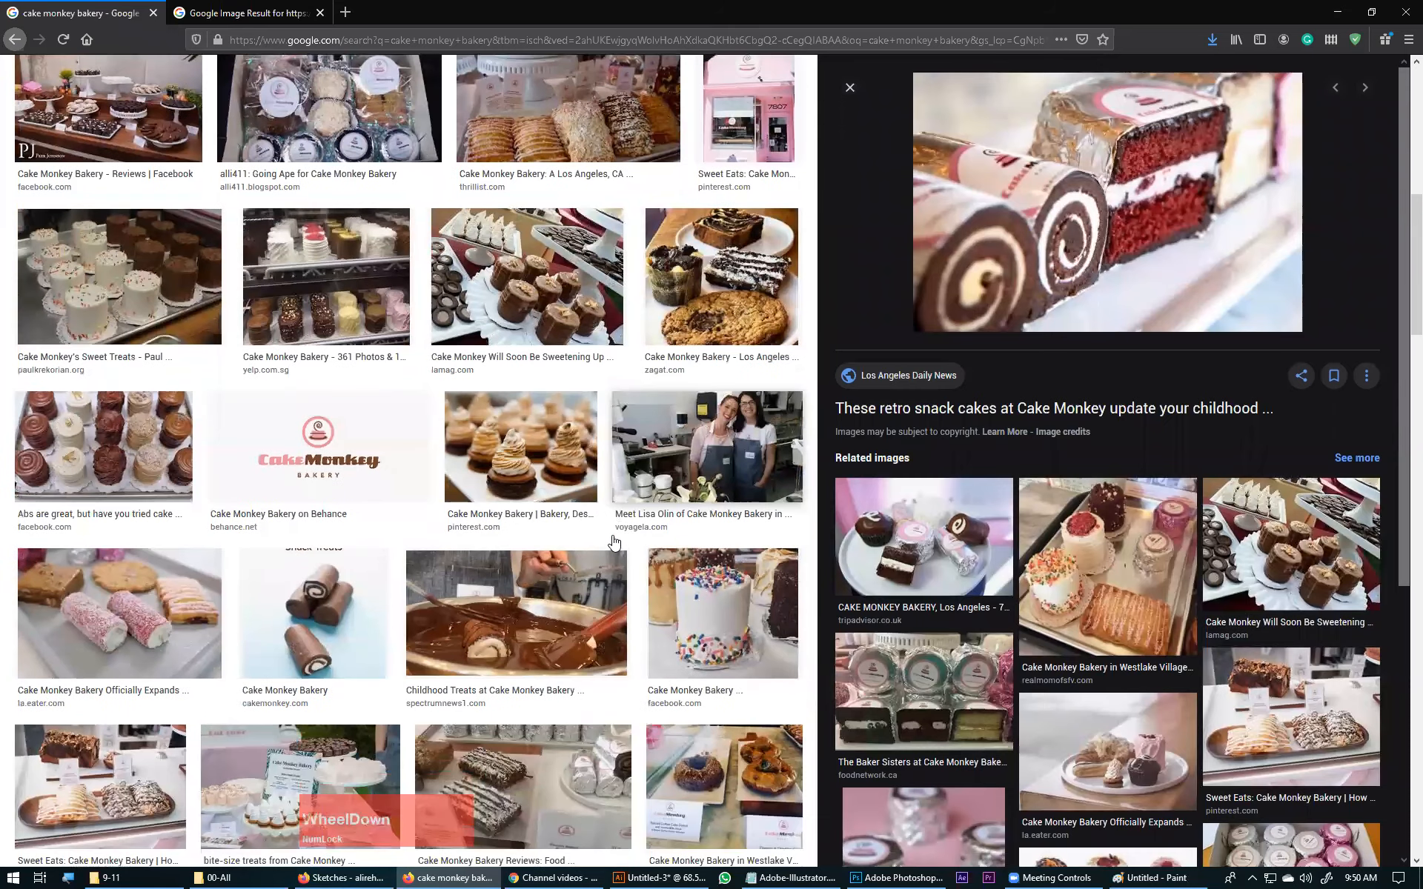
pyautogui.scroll(5, 1072, 112)
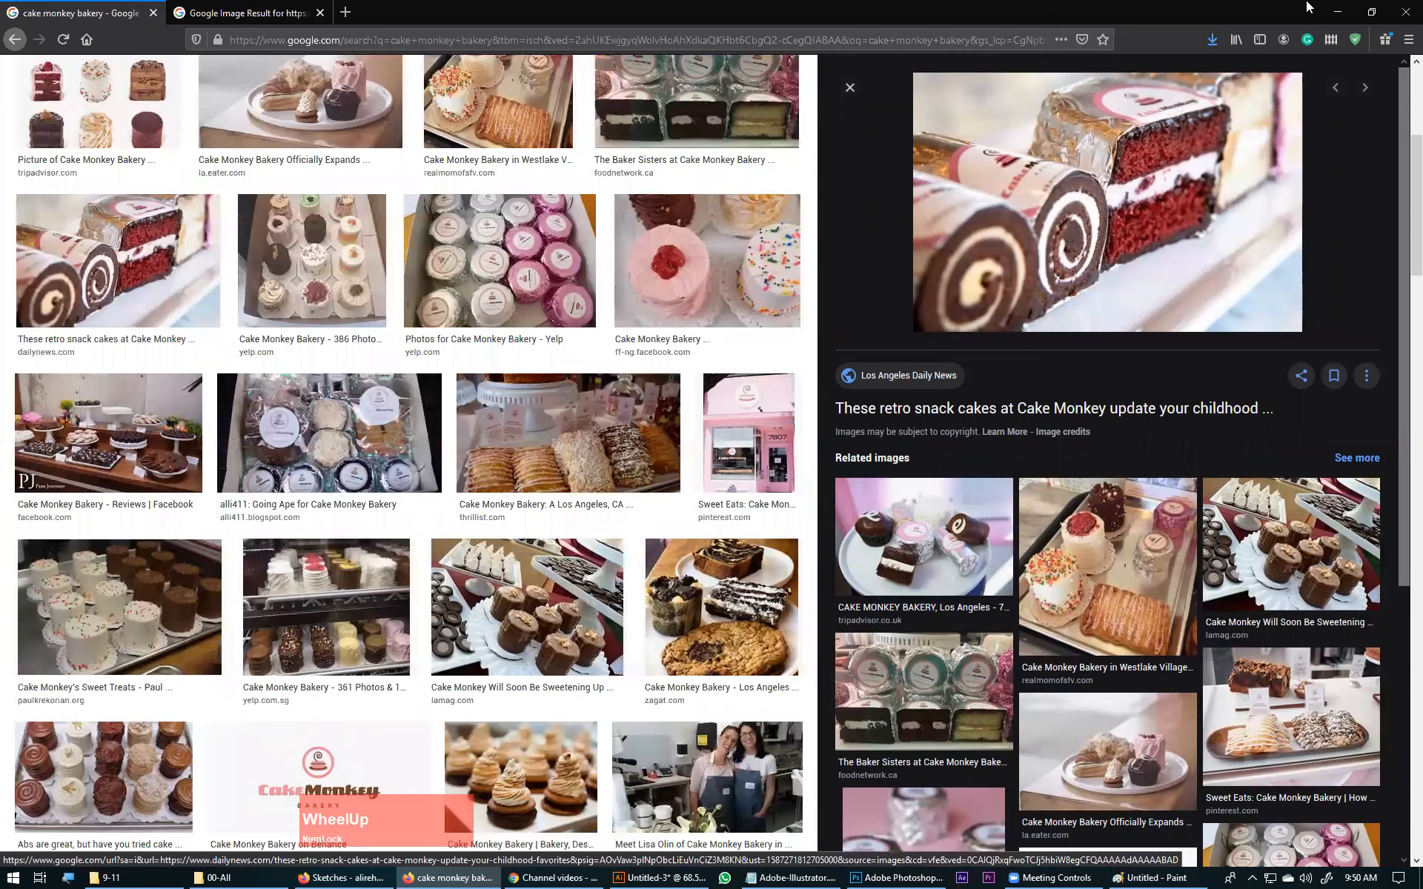
# Switch to Illustrator, copy the 27.632 mm circle onto the artboard, align it vertically with the others and centre it on the small circle's left edge.
pyautogui.click(659, 878)
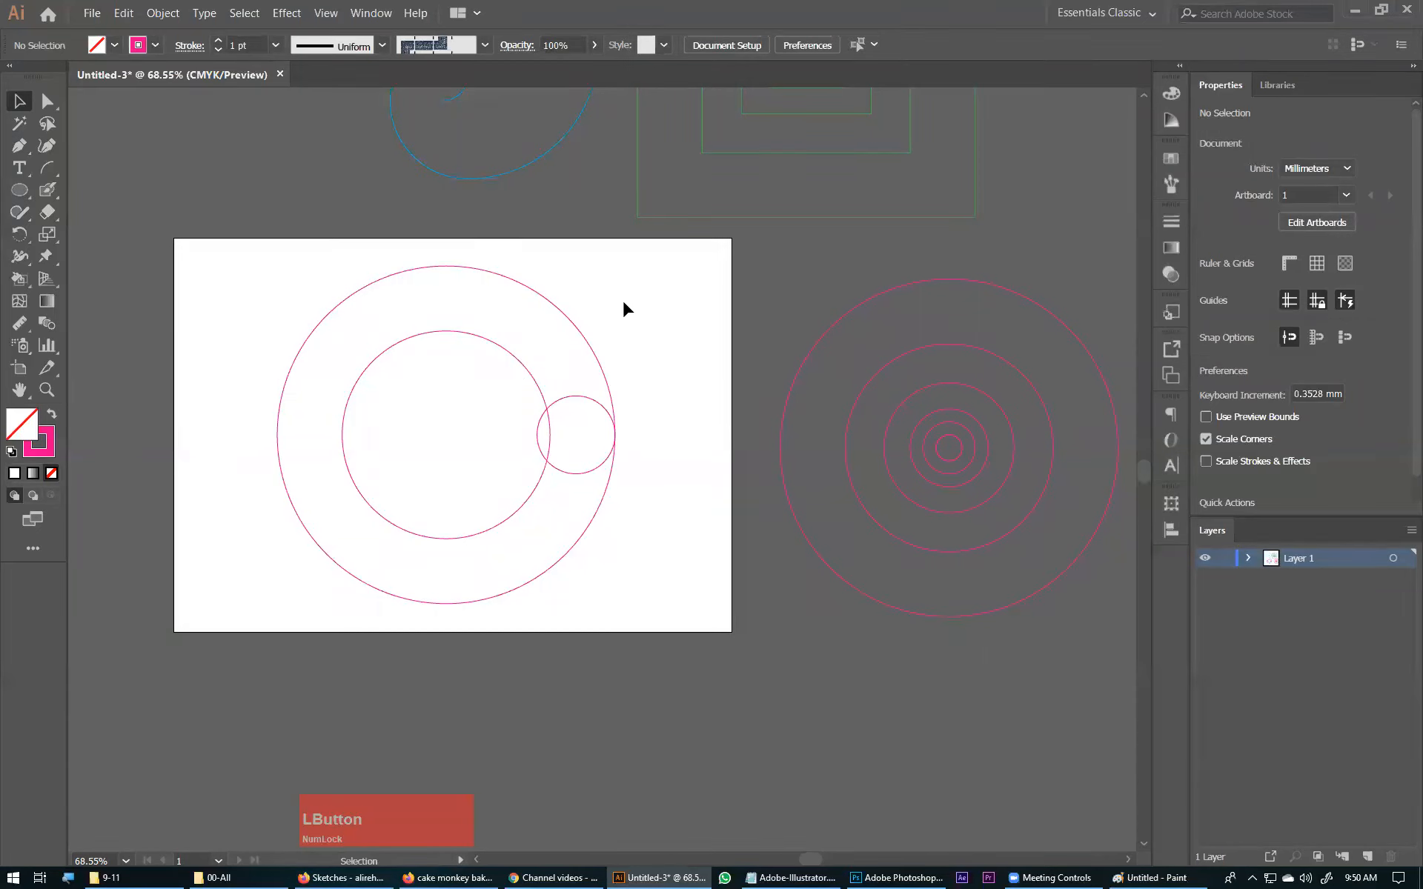
pyautogui.click(975, 464)
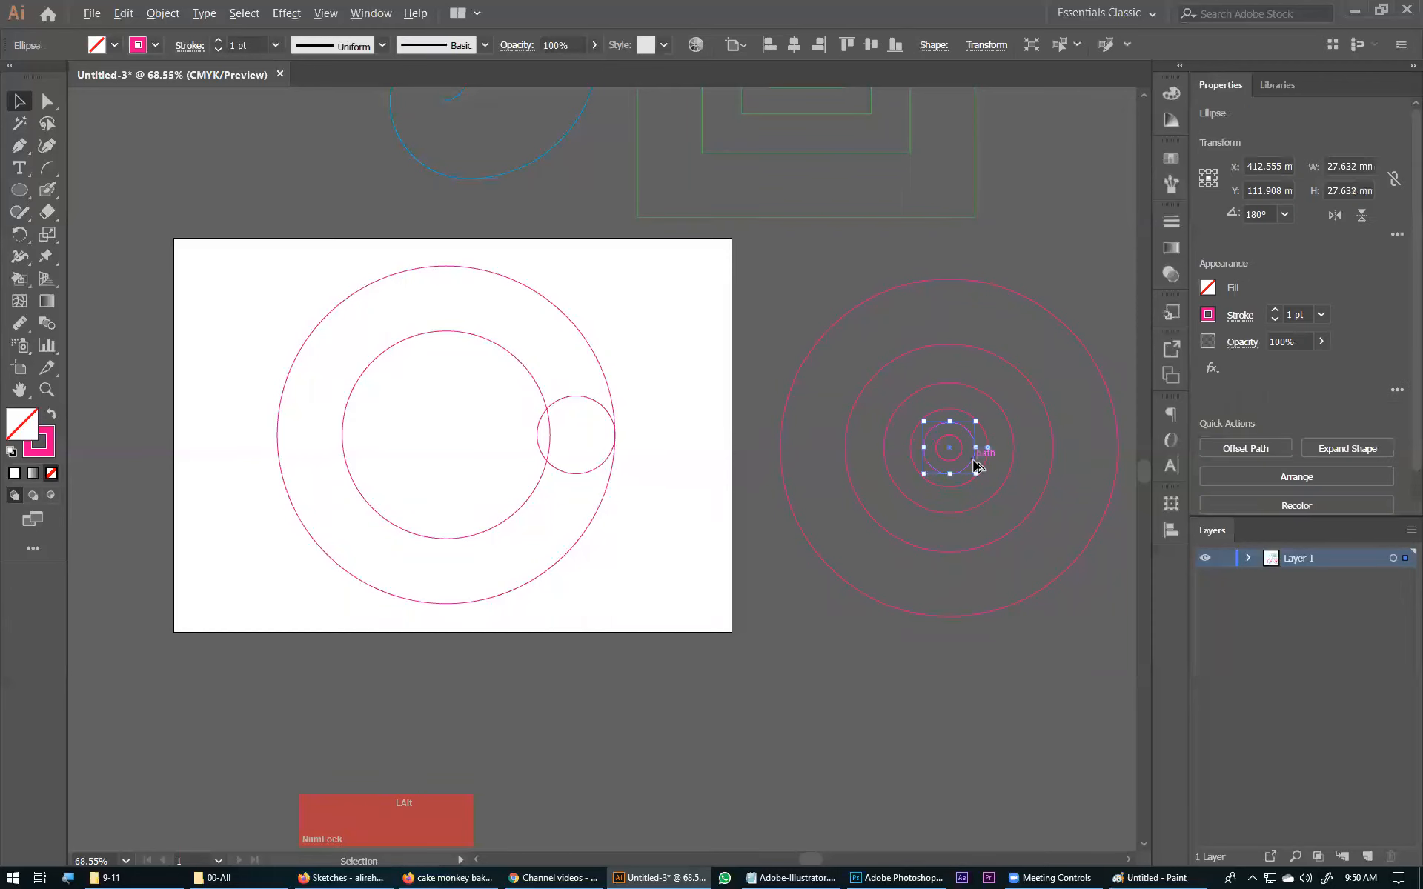
pyautogui.moveTo(971, 465); pyautogui.dragTo(571, 465)
pyautogui.moveTo(672, 396); pyautogui.dragTo(539, 458)
pyautogui.click(607, 394)
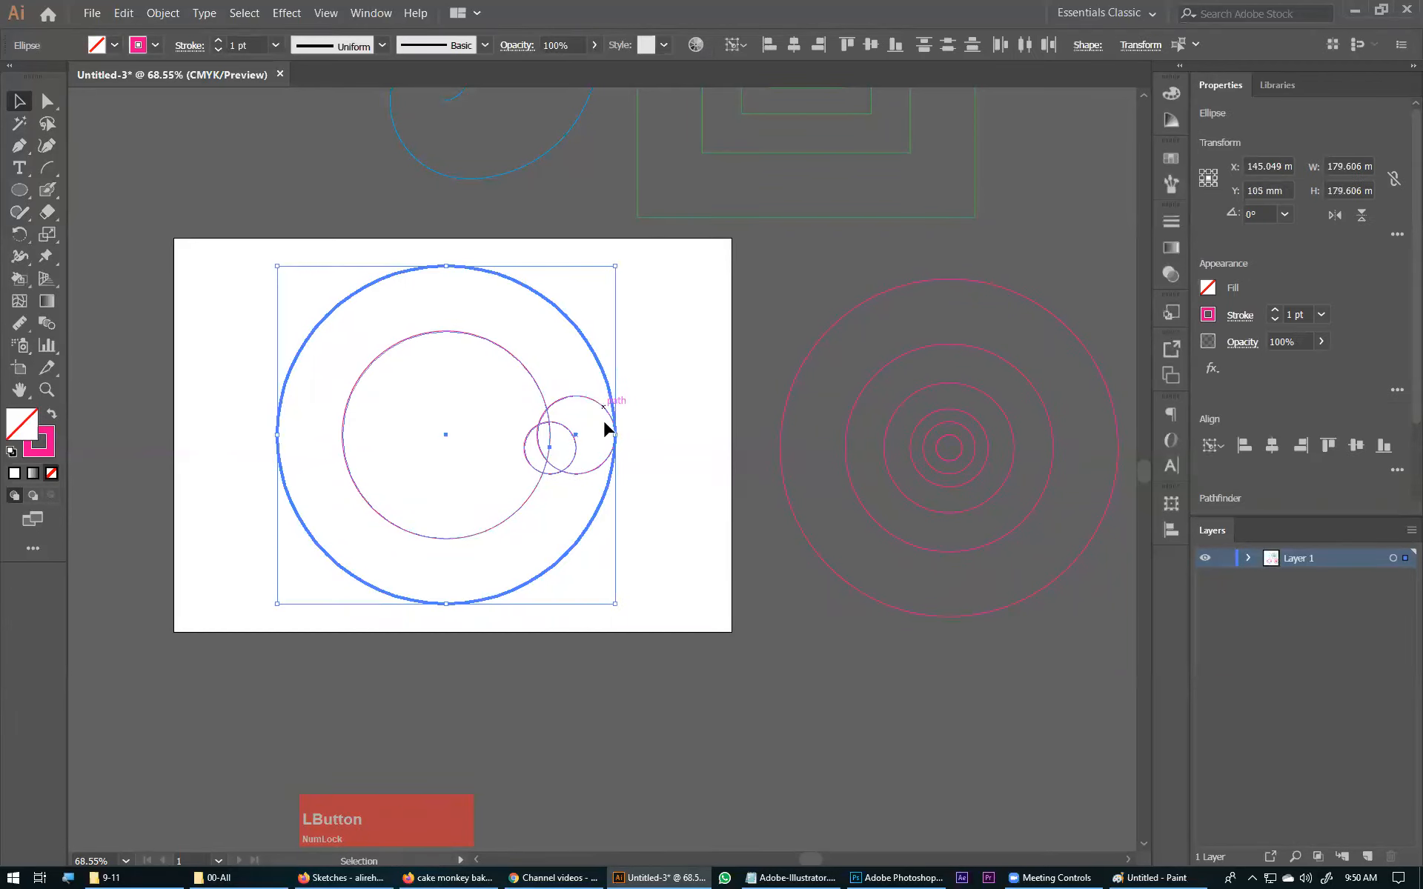
pyautogui.click(871, 44)
pyautogui.click(687, 402)
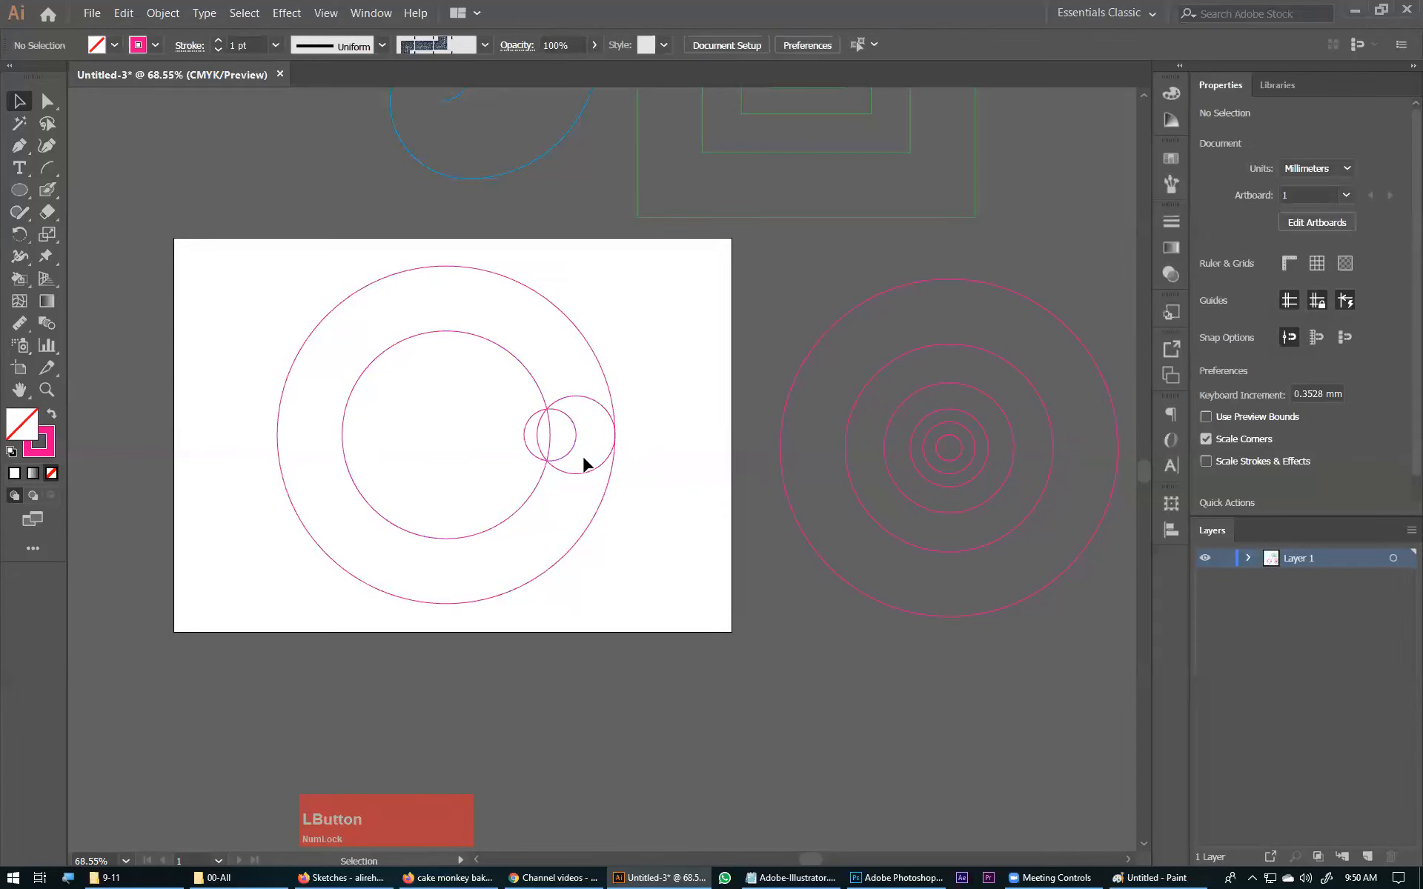
pyautogui.moveTo(573, 454); pyautogui.dragTo(561, 446)
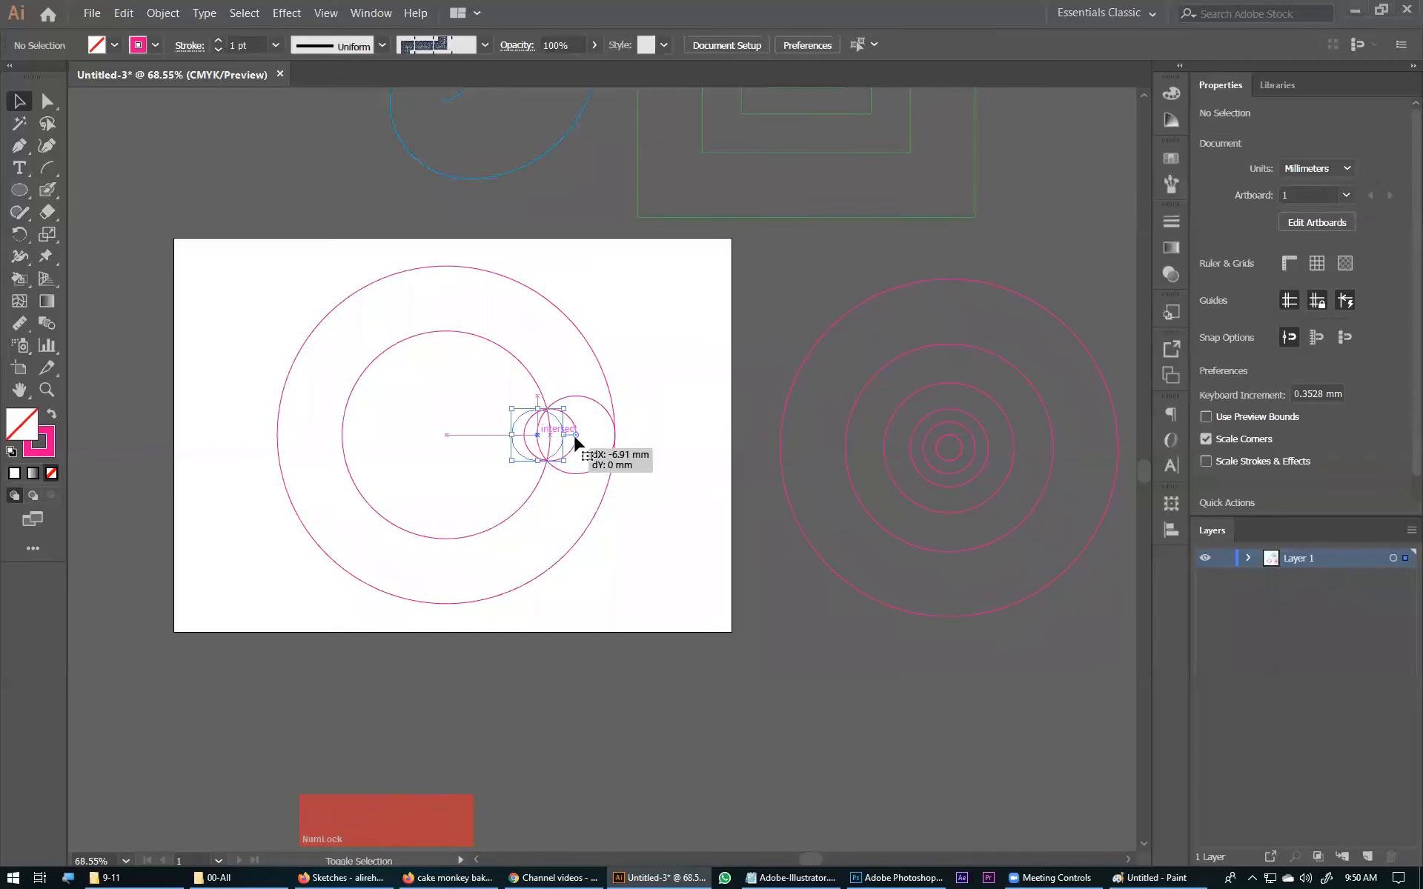
# Copy the innermost 13.816 mm circle onto the artboard and centre it vertically within the overlap of the two small circles.
pyautogui.moveTo(936, 452); pyautogui.dragTo(552, 452)
pyautogui.hotkey('ctrl', 'space')
pyautogui.moveTo(471, 346); pyautogui.dragTo(629, 591)
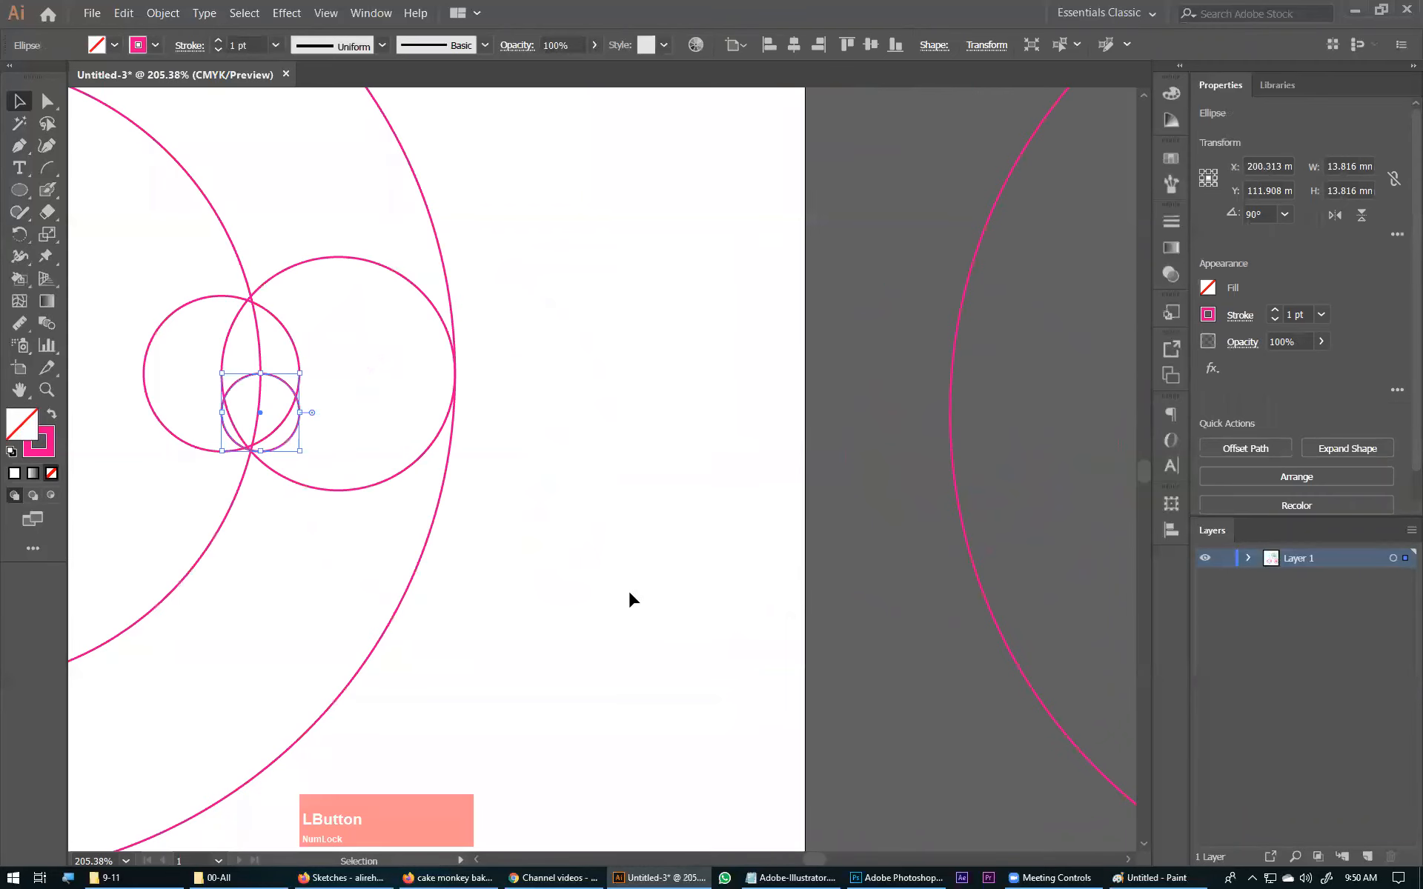
pyautogui.moveTo(279, 376); pyautogui.dragTo(268, 334)
pyautogui.click(634, 404)
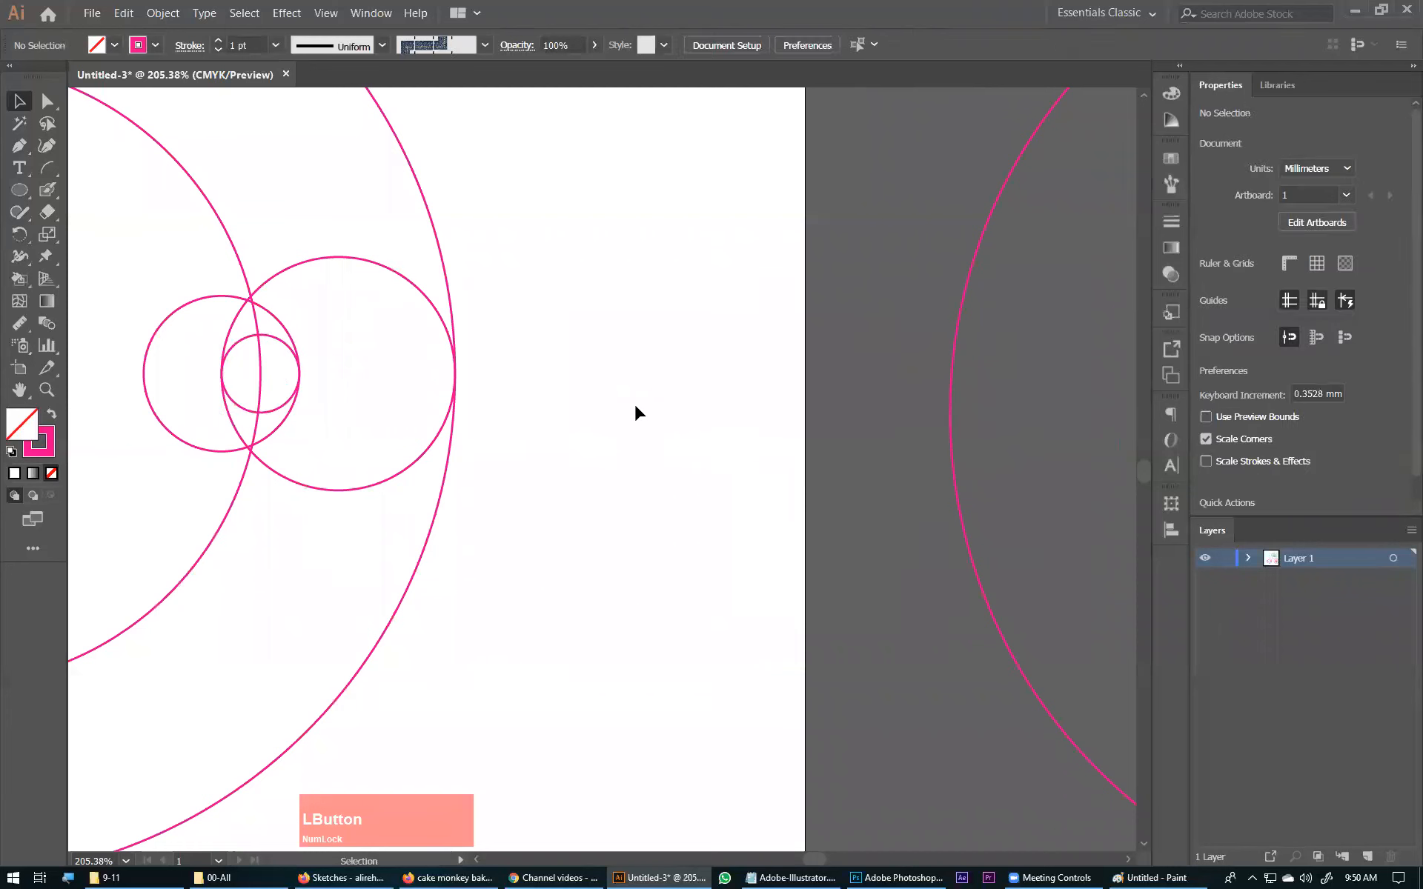
# Place another copy of the 13.816 mm circle centred on the left edge of the 27.632 mm circle.
pyautogui.hotkey('ctrl', '0')
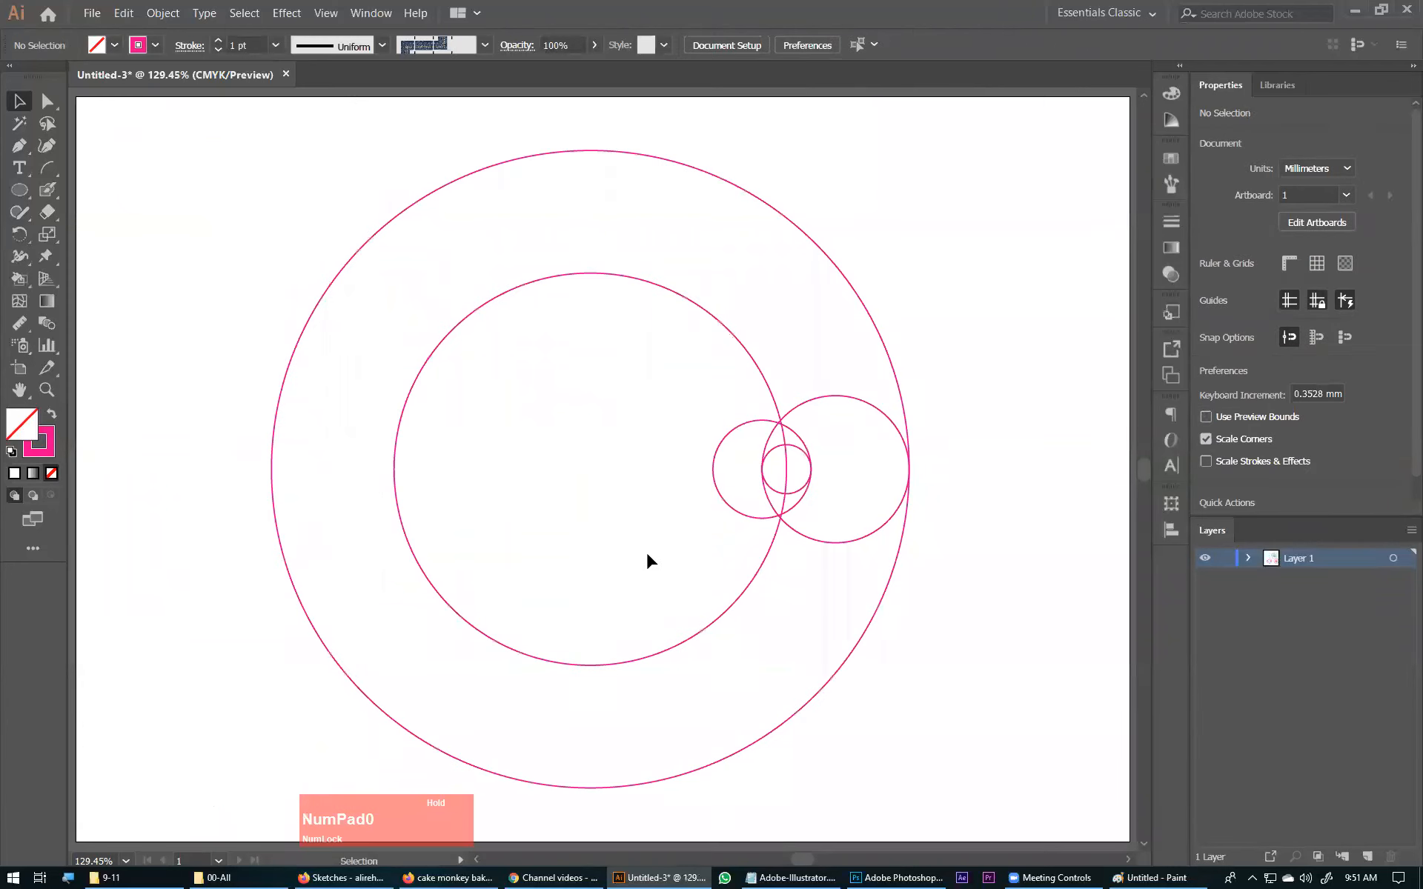
pyautogui.press('space')
pyautogui.moveTo(800, 524); pyautogui.dragTo(726, 507)
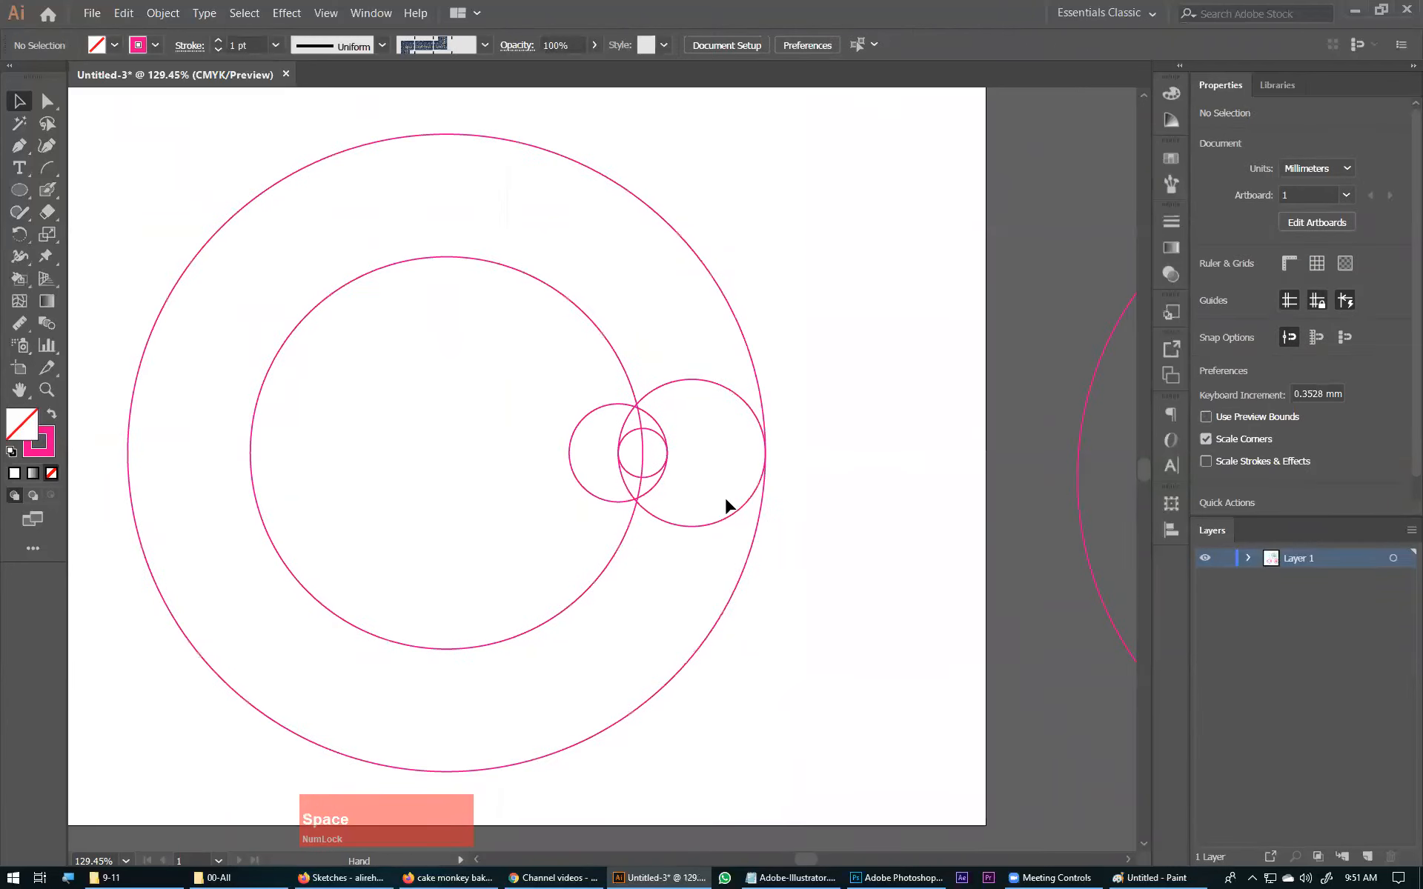
pyautogui.moveTo(833, 492); pyautogui.dragTo(553, 489)
pyautogui.moveTo(968, 477); pyautogui.dragTo(960, 482)
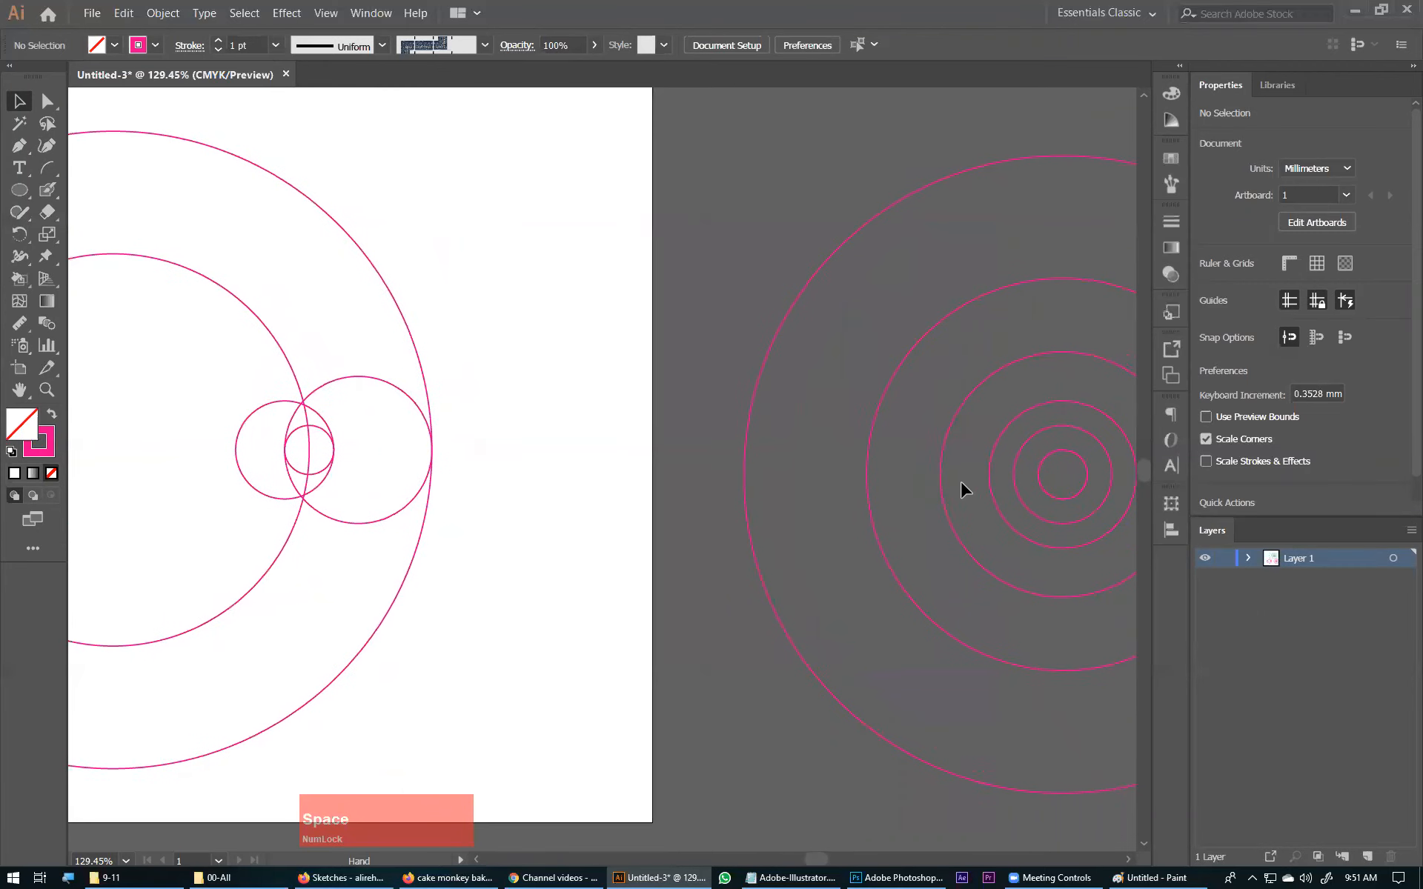
pyautogui.moveTo(1088, 487); pyautogui.dragTo(261, 463)
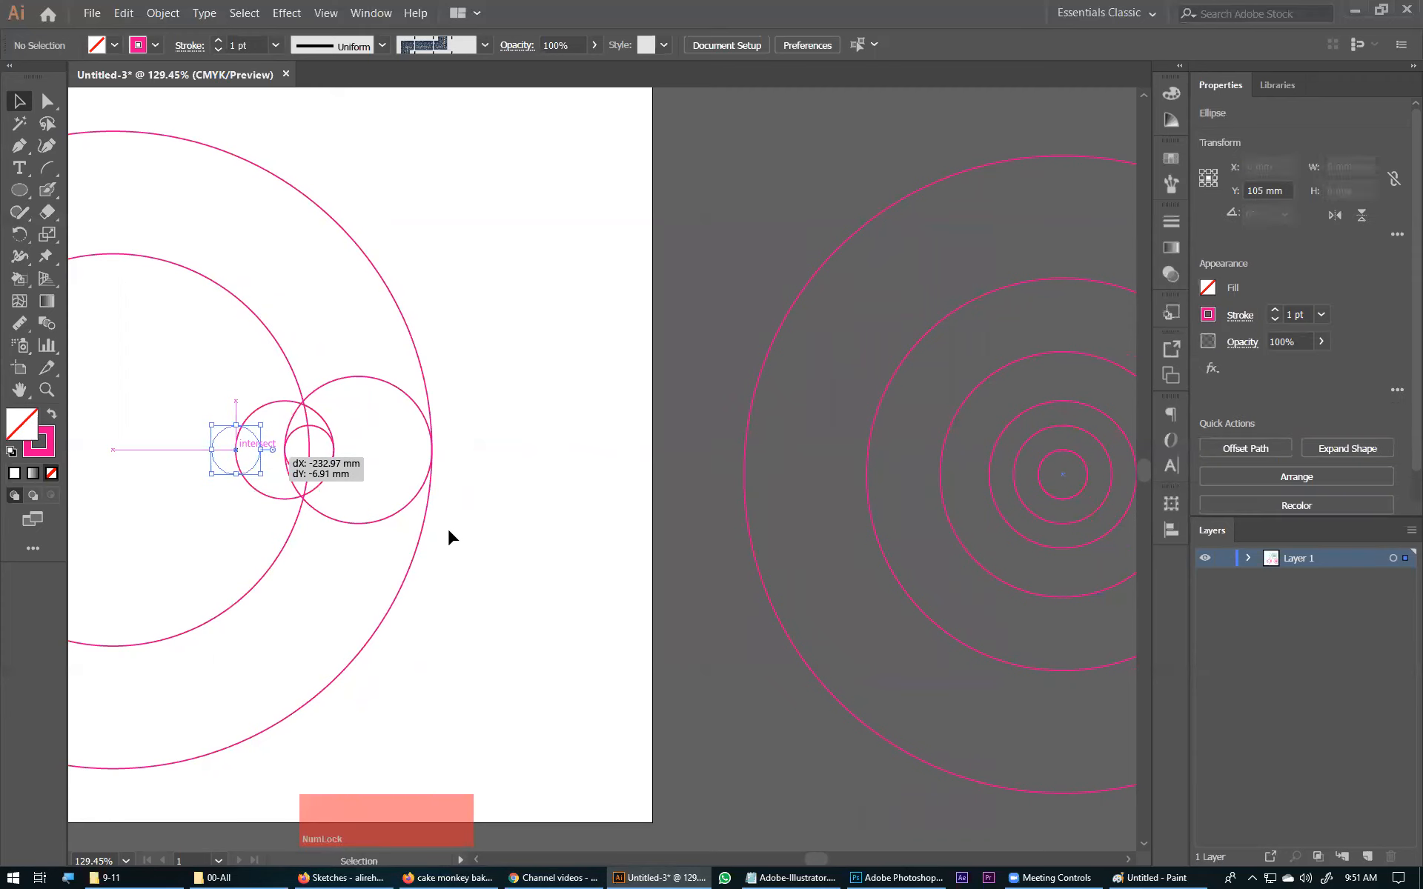
pyautogui.moveTo(546, 509); pyautogui.dragTo(679, 505)
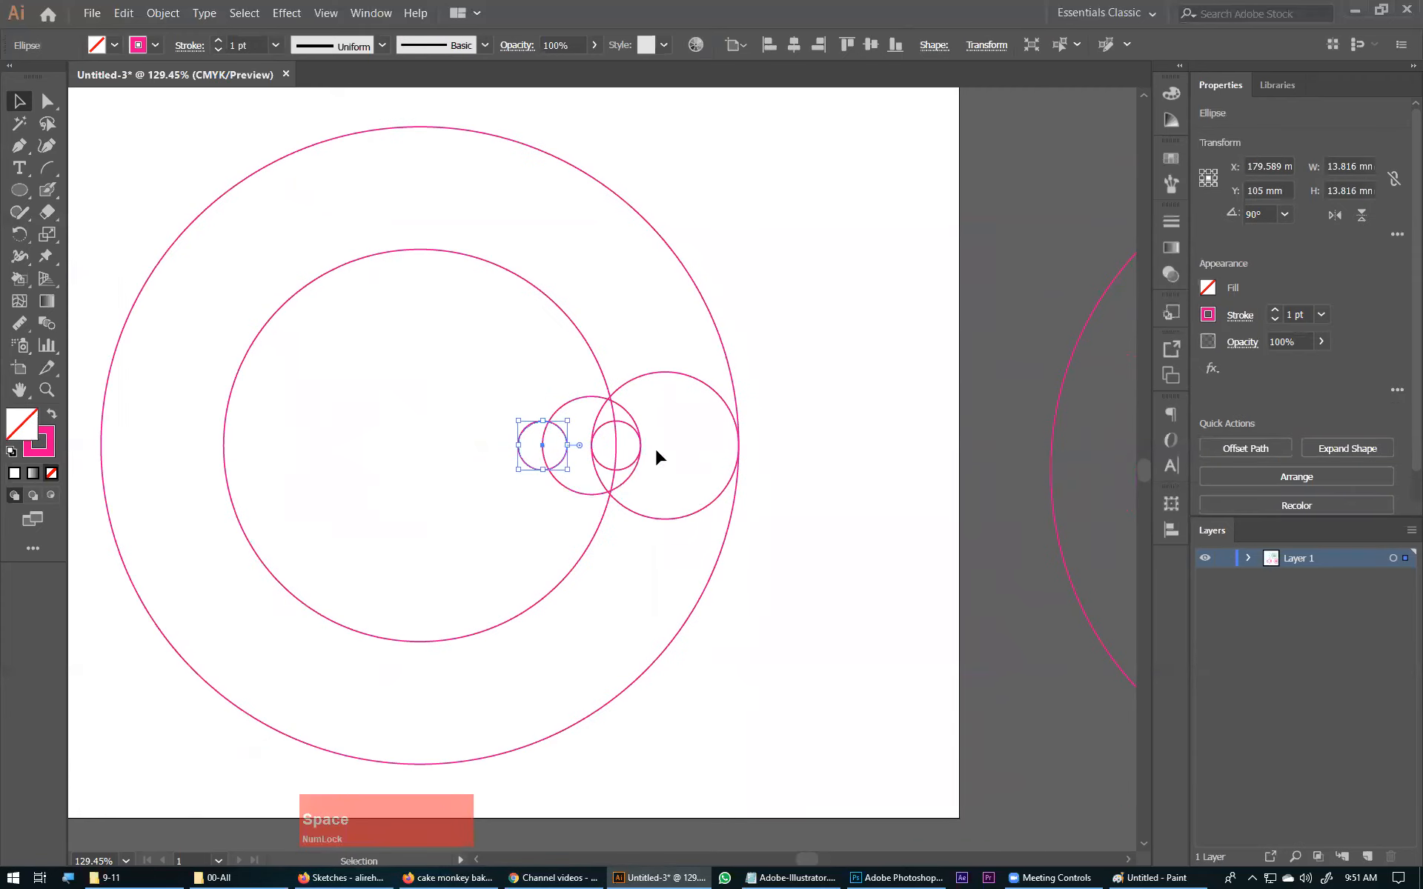
# Select all circles on the artboard and use Shape Builder to merge the outer ring with the rightmost circle and most of the 27.632 mm circle.
pyautogui.click(598, 380)
pyautogui.click(702, 304)
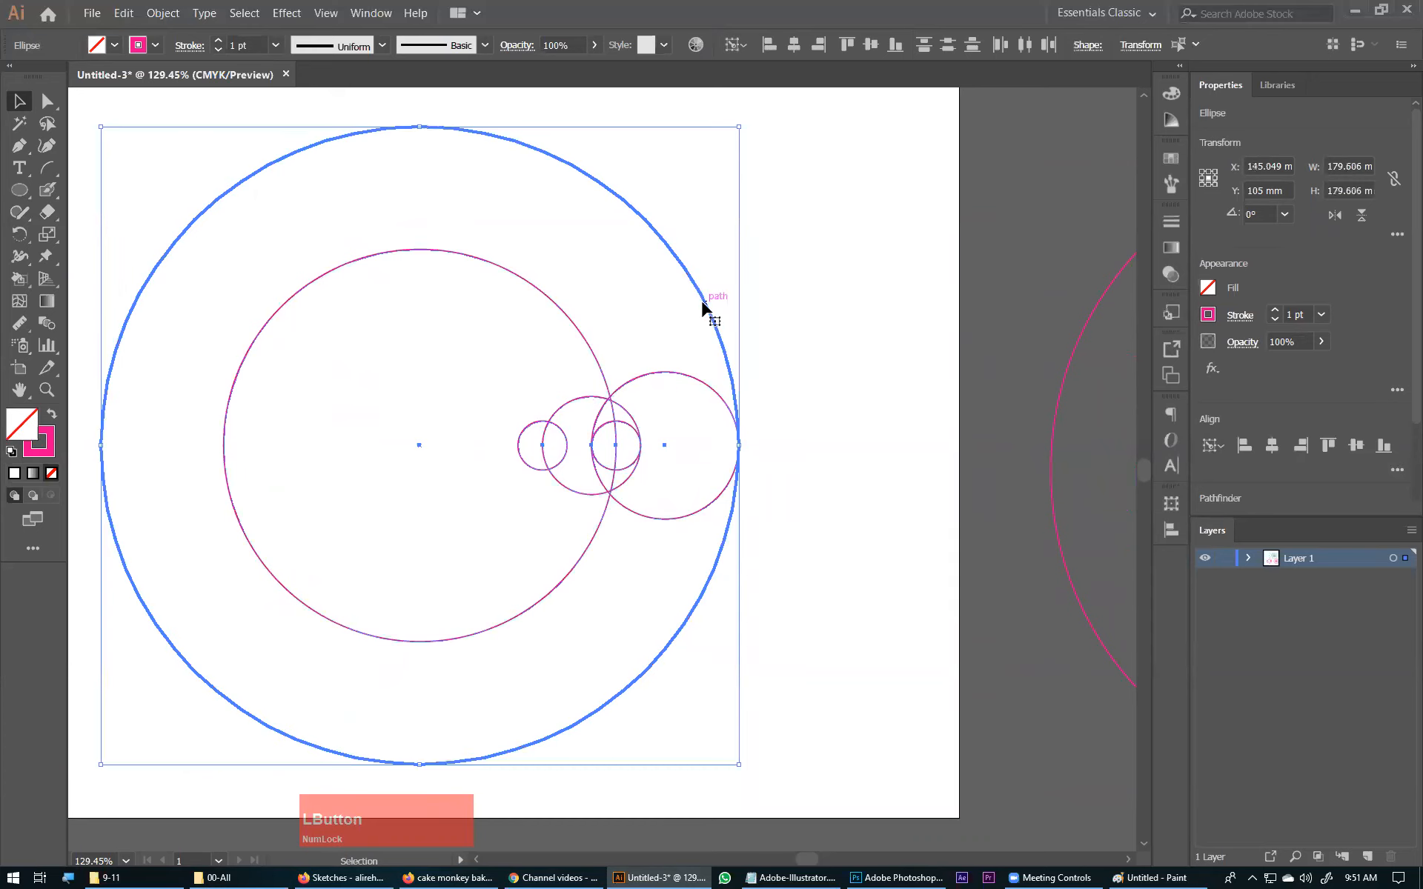
pyautogui.moveTo(840, 368); pyautogui.dragTo(321, 585)
pyautogui.moveTo(20, 281)
pyautogui.mouseDown()
pyautogui.moveTo(86, 286)
pyautogui.moveTo(95, 328)
pyautogui.mouseUp()
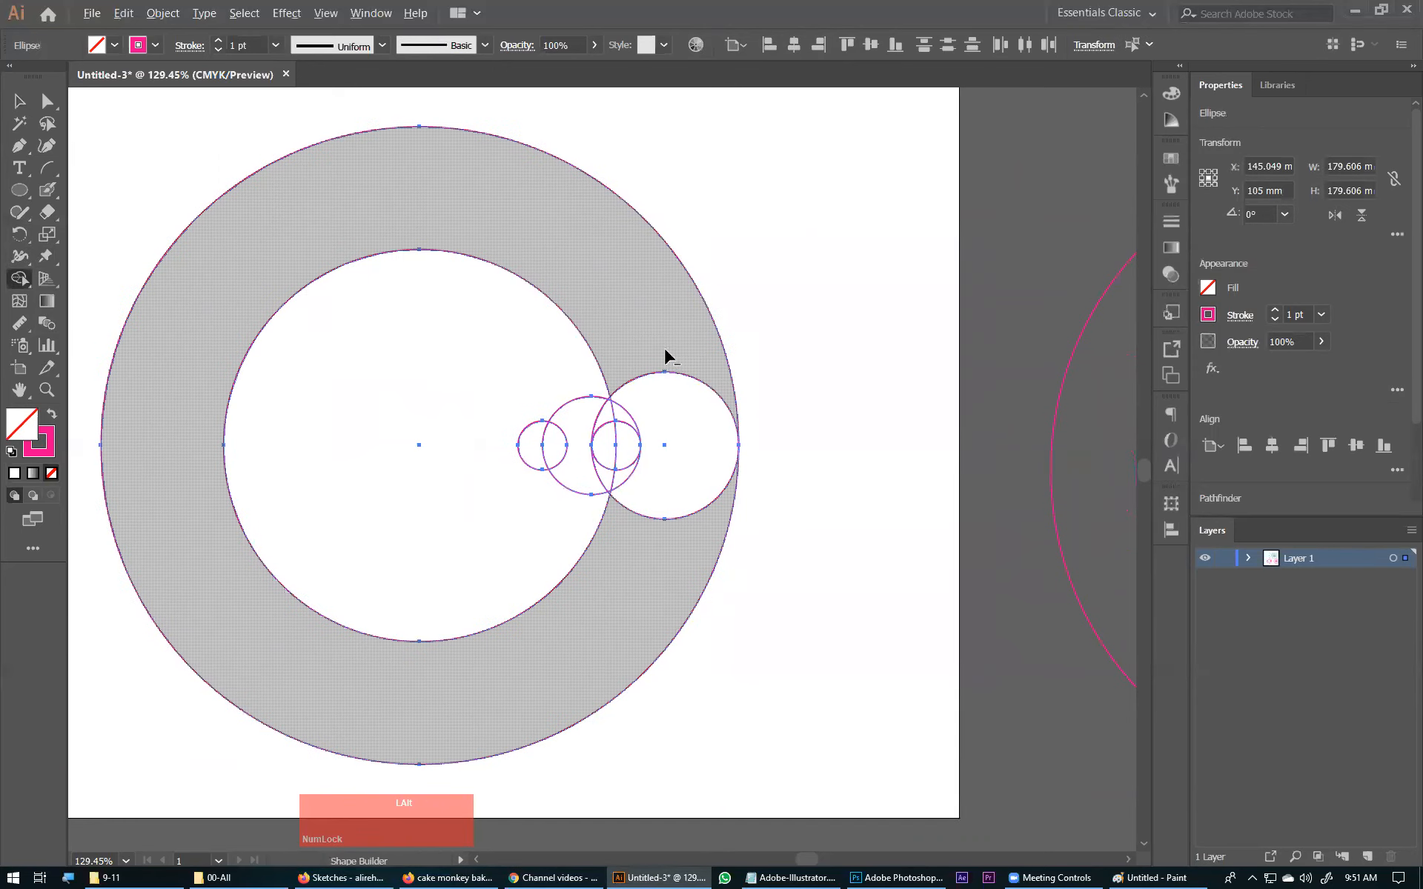
pyautogui.moveTo(669, 350)
pyautogui.mouseDown()
pyautogui.moveTo(682, 509)
pyautogui.moveTo(659, 528)
pyautogui.mouseUp()
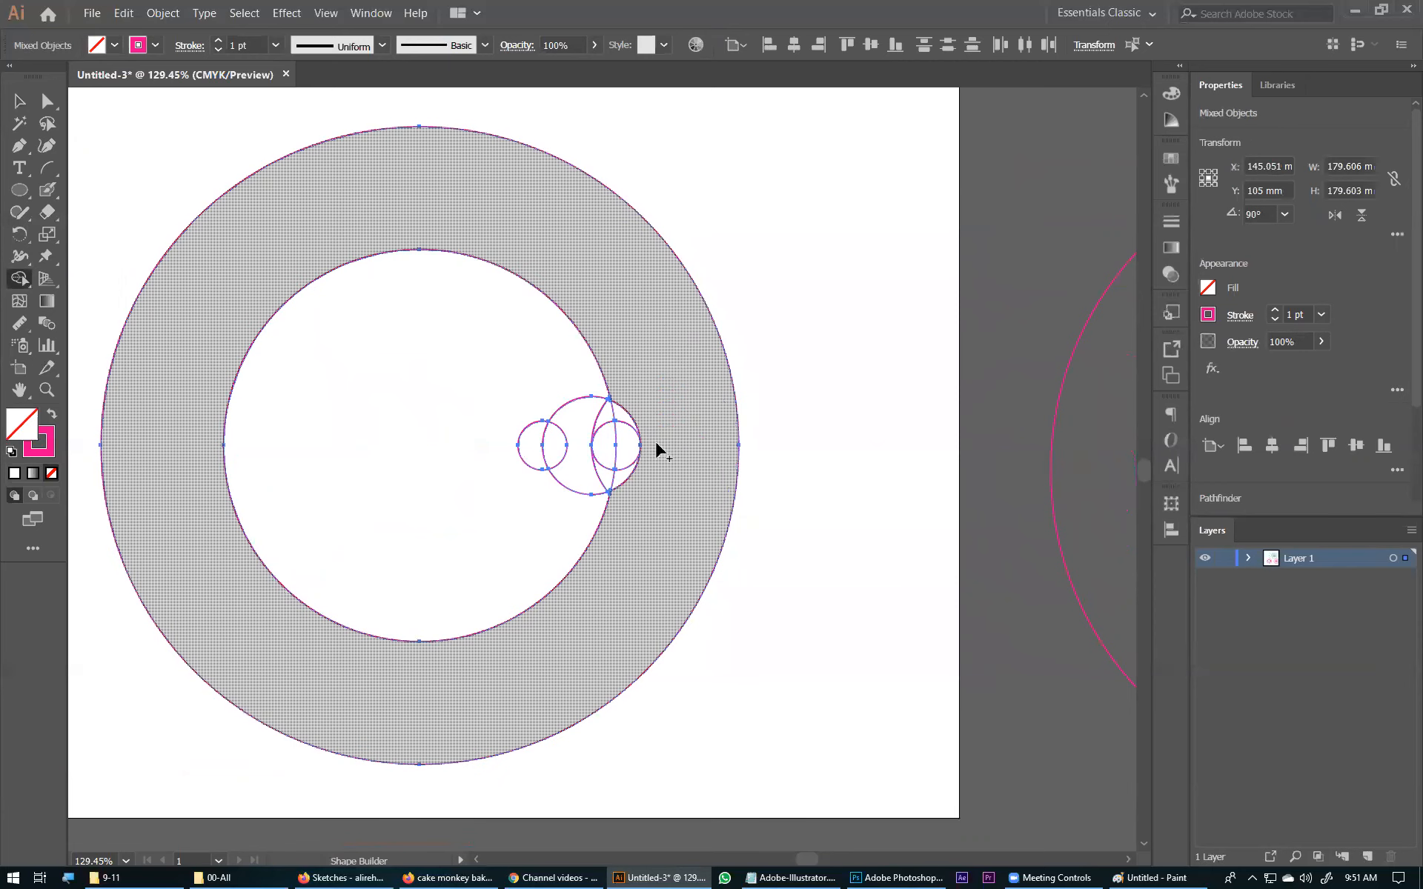
pyautogui.click(549, 456)
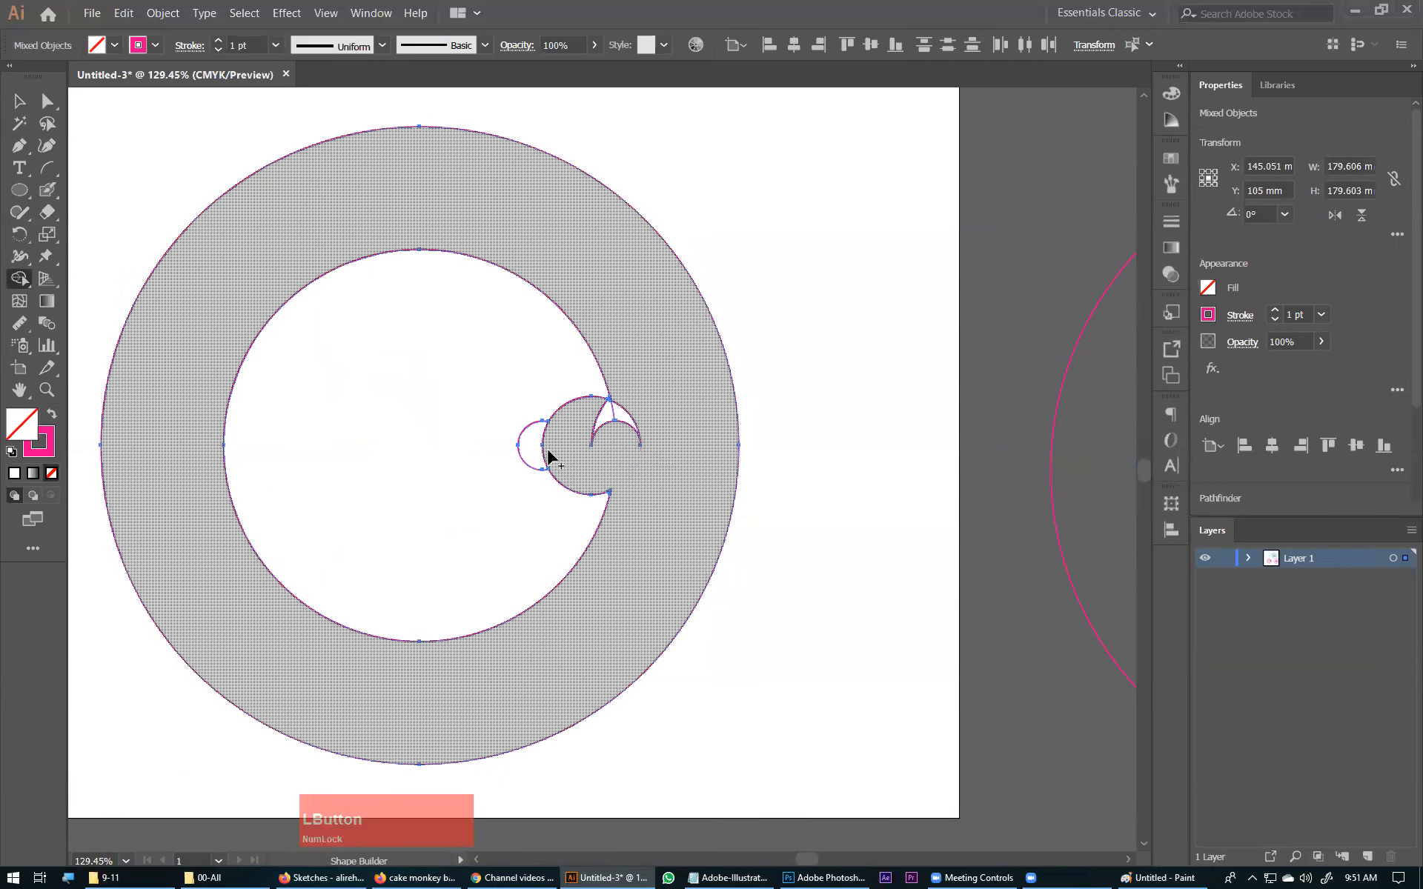
# Merge the remaining crescent and the leftover piece of the small 13.816 mm circle into the ring with Shape Builder, and deselect the artwork.
pyautogui.moveTo(658, 424); pyautogui.dragTo(572, 423)
pyautogui.click(540, 451)
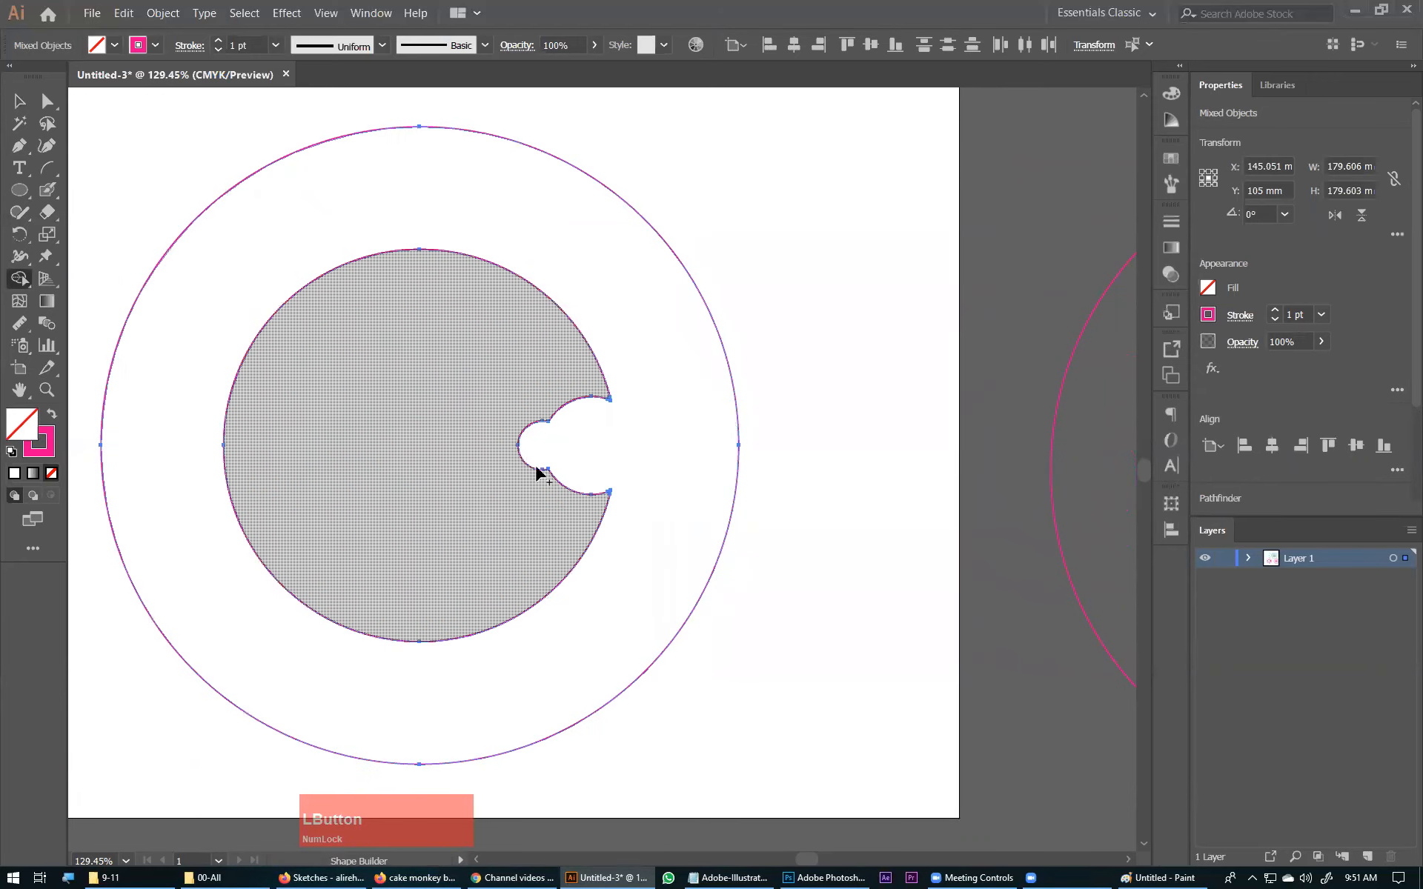
pyautogui.press('ctrl+KP_Subtract')
pyautogui.press('ctrl+KP_Subtract')
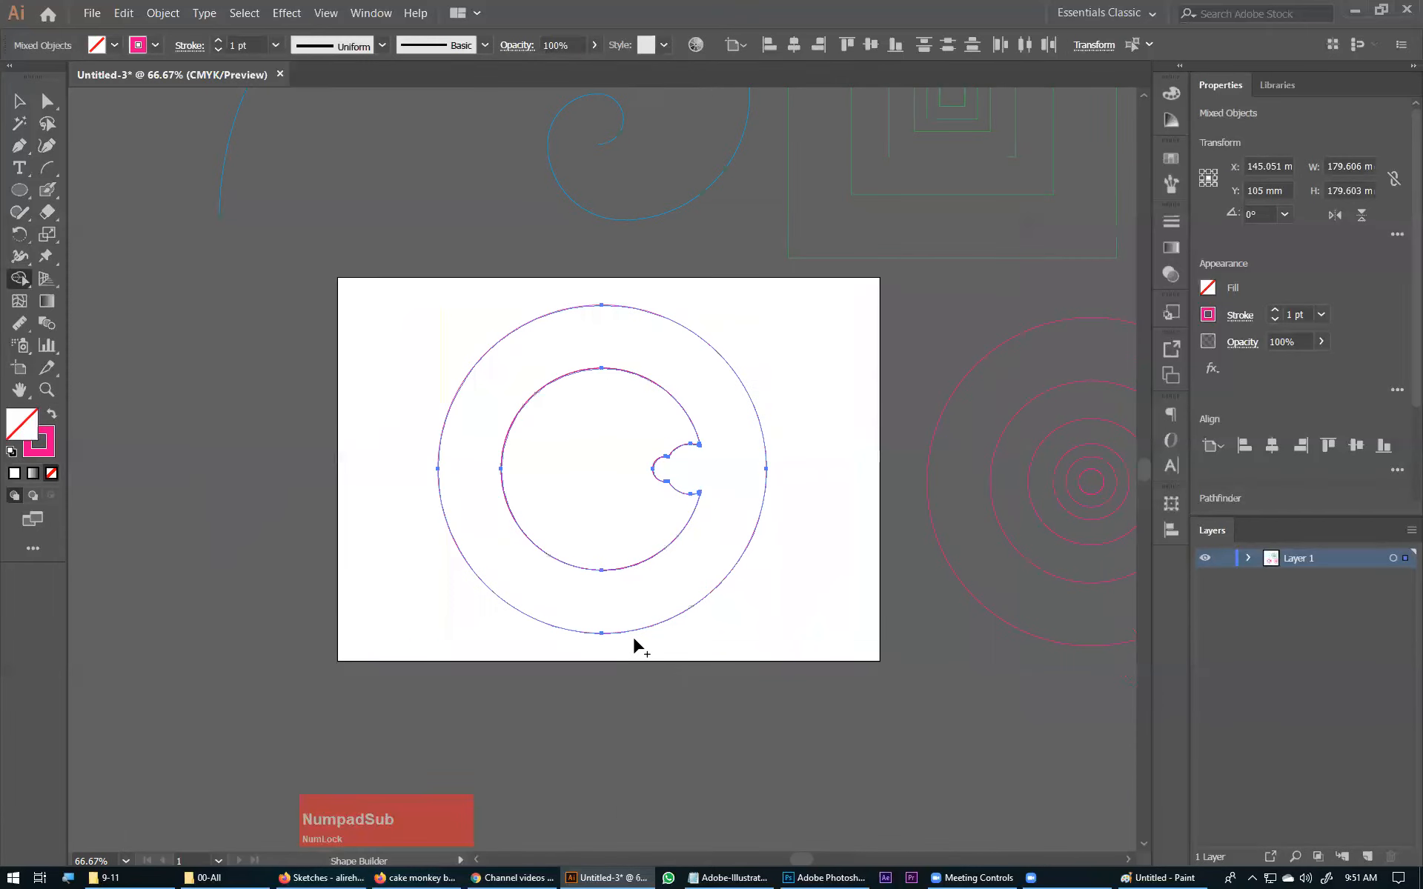
pyautogui.click(25, 98)
pyautogui.click(811, 516)
# Copy the 110.527 mm circle from the concentric set onto the artboard, overlapping the ring's lower-right part.
pyautogui.hotkey('ctrl', 'space')
pyautogui.moveTo(776, 492); pyautogui.dragTo(345, 653)
pyautogui.press('ctrl+KP_Subtract')
pyautogui.press('ctrl+KP_Subtract')
pyautogui.press('ctrl+KP_Subtract')
pyautogui.press('ctrl+KP_Subtract')
pyautogui.press('space')
pyautogui.moveTo(861, 530); pyautogui.dragTo(813, 535)
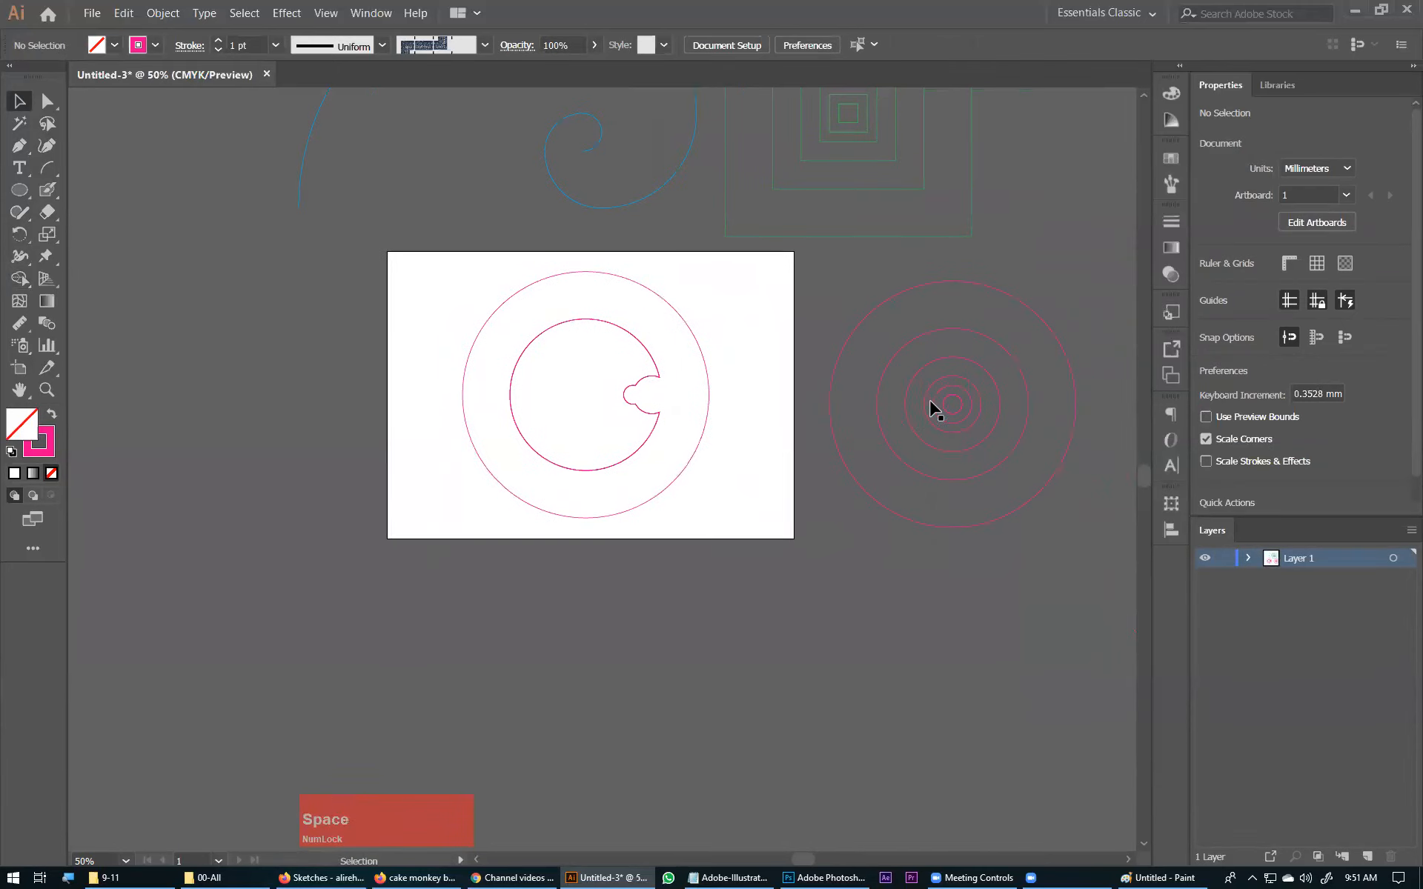
pyautogui.click(1023, 437)
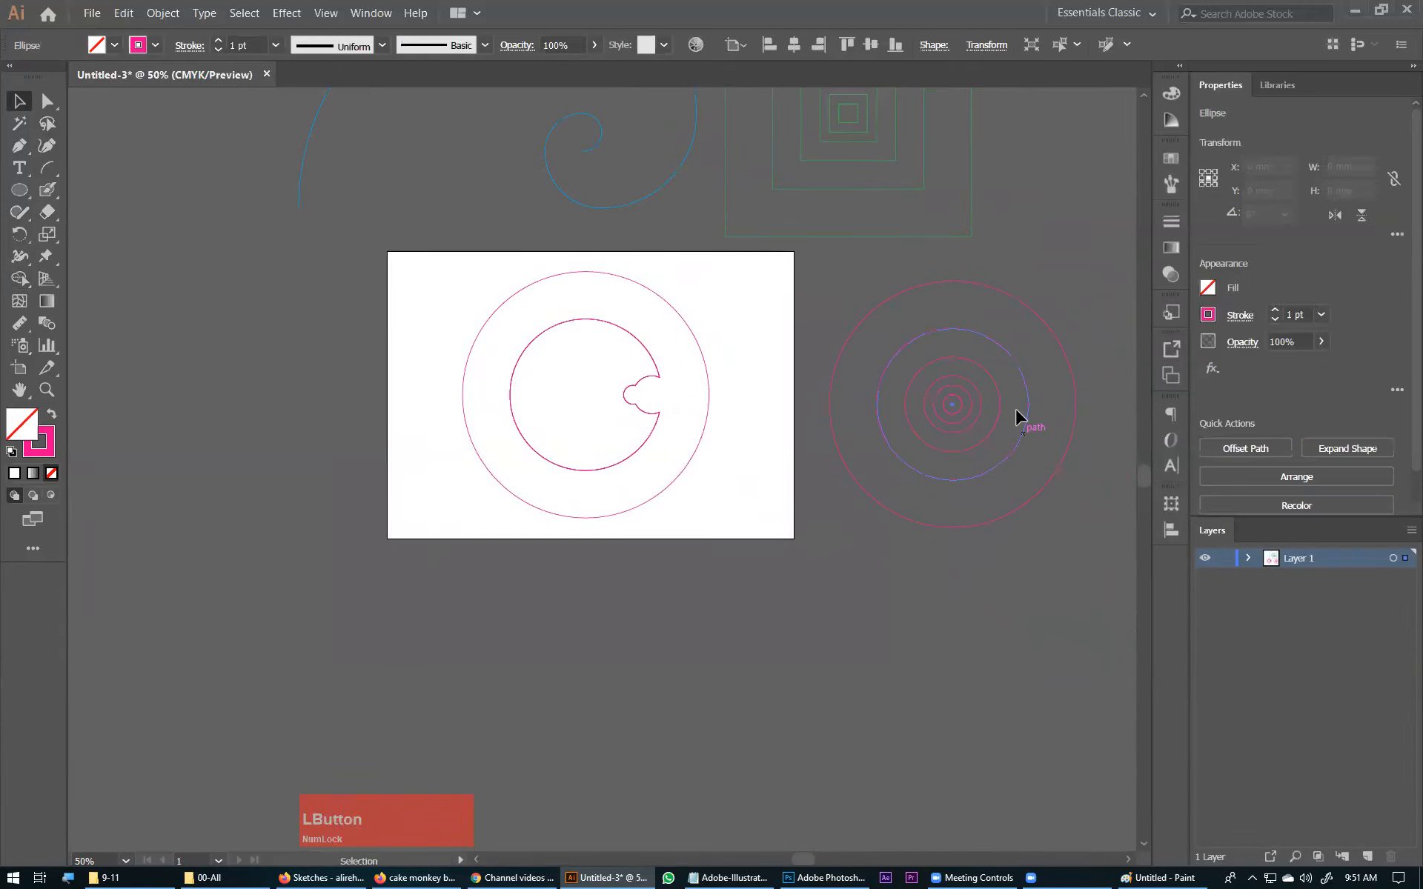
pyautogui.moveTo(1026, 395); pyautogui.dragTo(756, 465)
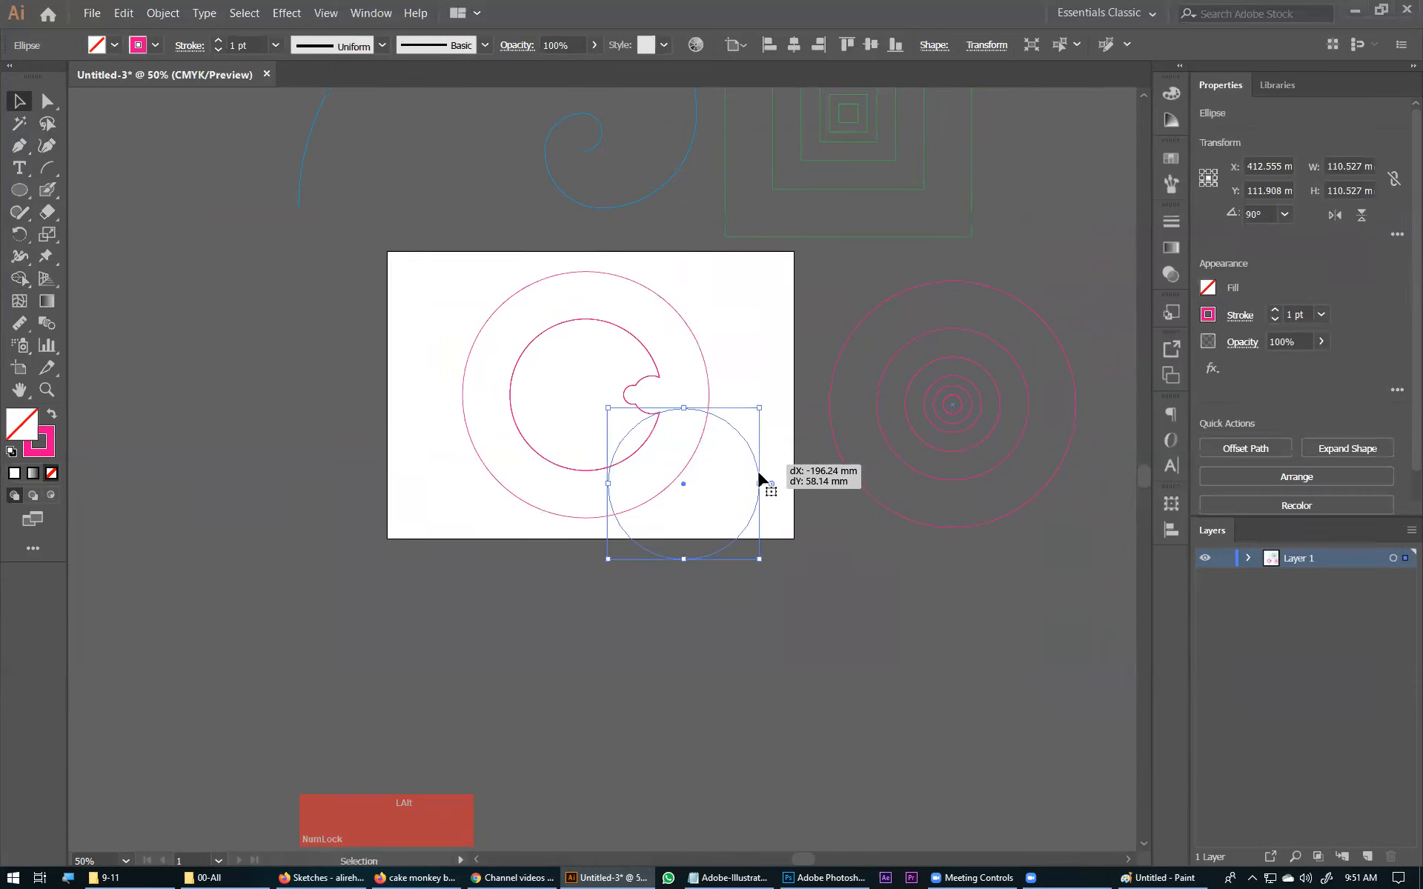
# In Outline view, move the copied 110.527 mm circle so its edge passes through the notch's lower corner point.
pyautogui.hotkey('ctrl', 'space')
pyautogui.moveTo(557, 264); pyautogui.dragTo(797, 484)
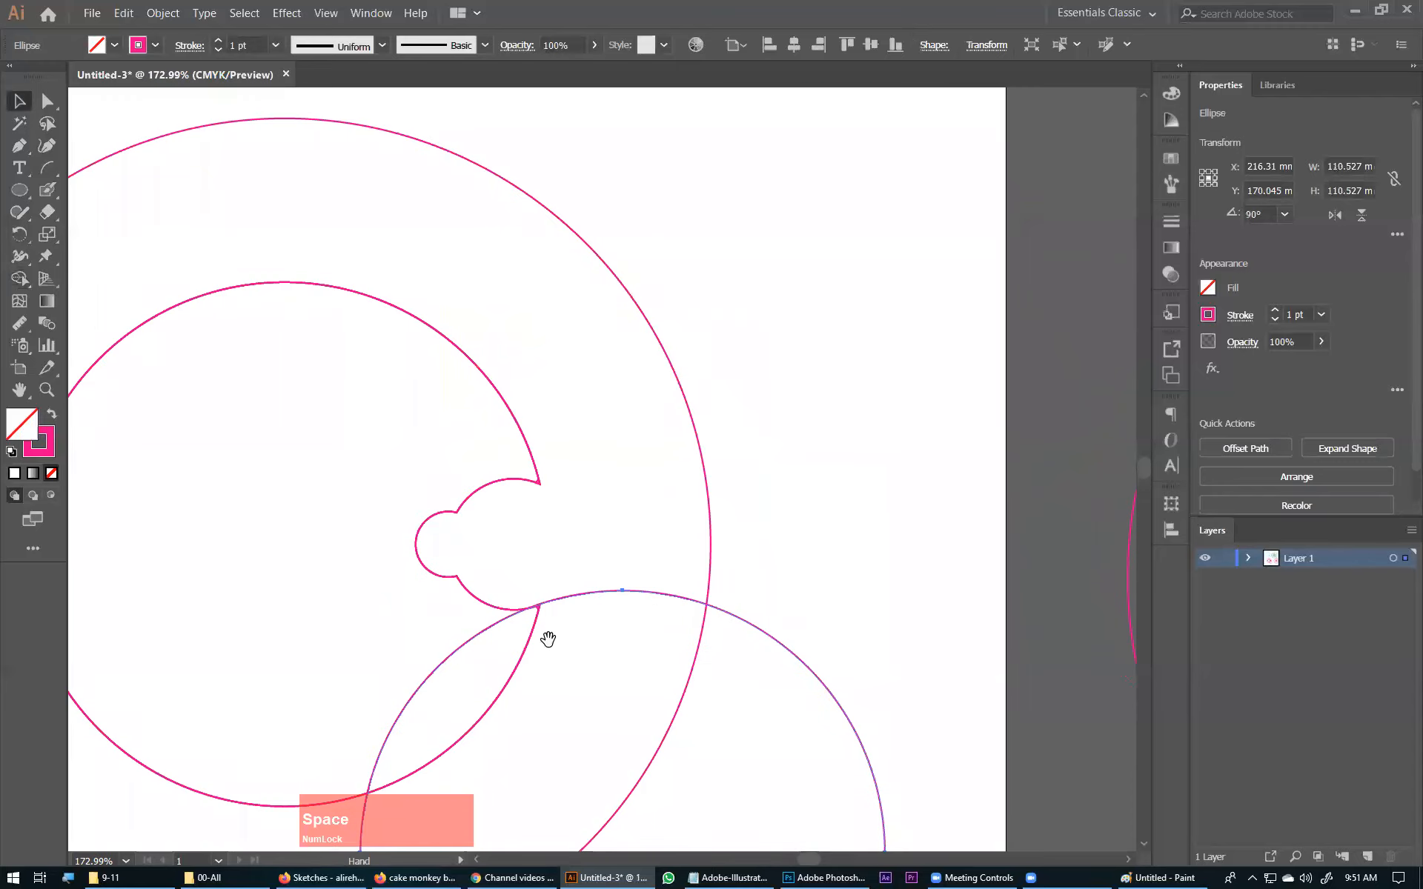
pyautogui.hotkey('ctrl', 'space')
pyautogui.moveTo(483, 508); pyautogui.dragTo(727, 705)
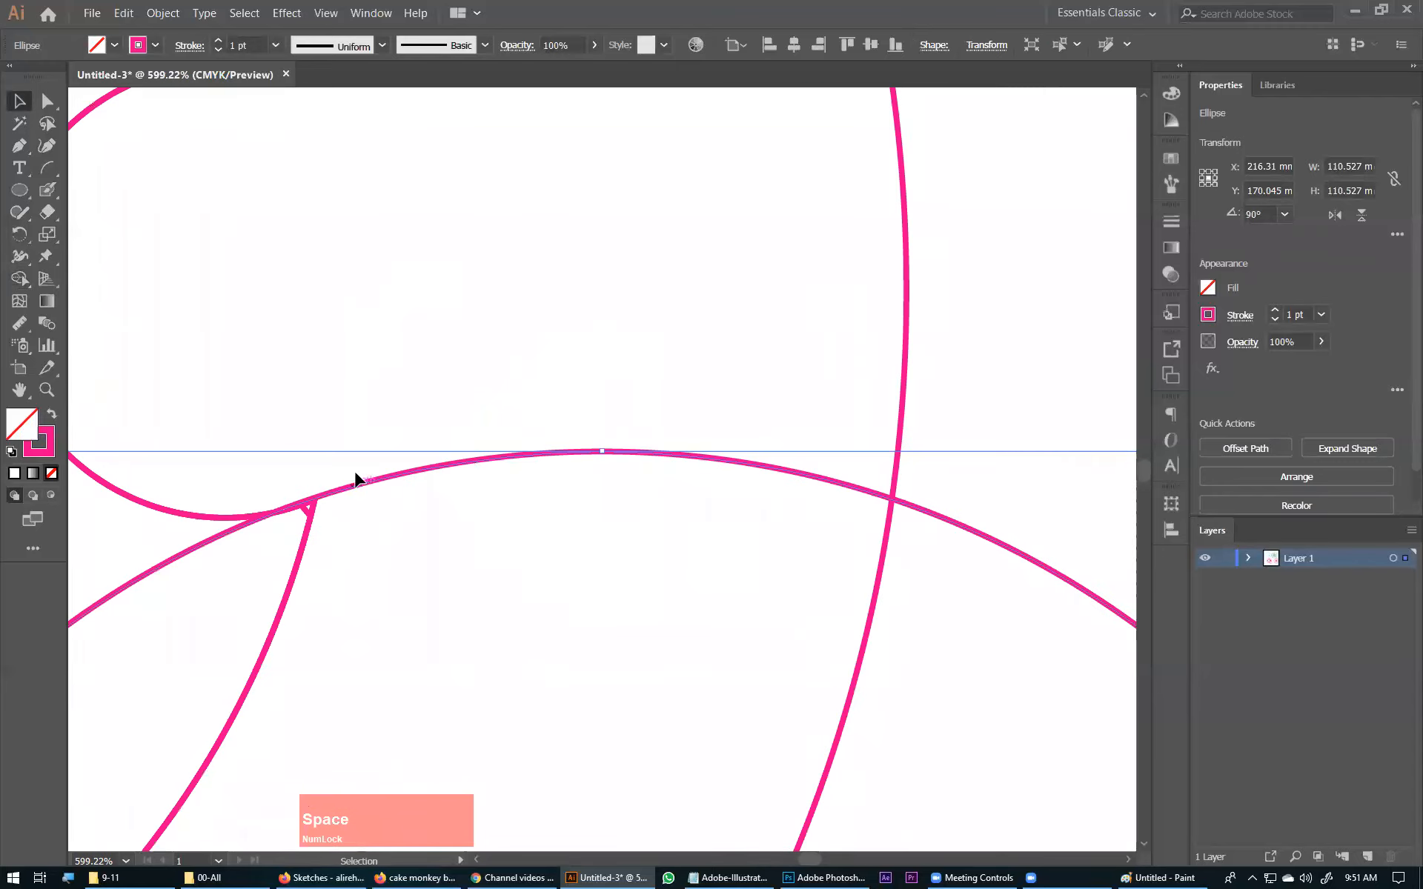
pyautogui.moveTo(367, 481)
pyautogui.mouseDown()
pyautogui.moveTo(366, 523)
pyautogui.moveTo(378, 481)
pyautogui.mouseUp()
pyautogui.moveTo(379, 475); pyautogui.dragTo(379, 475)
pyautogui.moveTo(254, 460); pyautogui.dragTo(455, 571)
pyautogui.hotkey('ctrl', 'y')
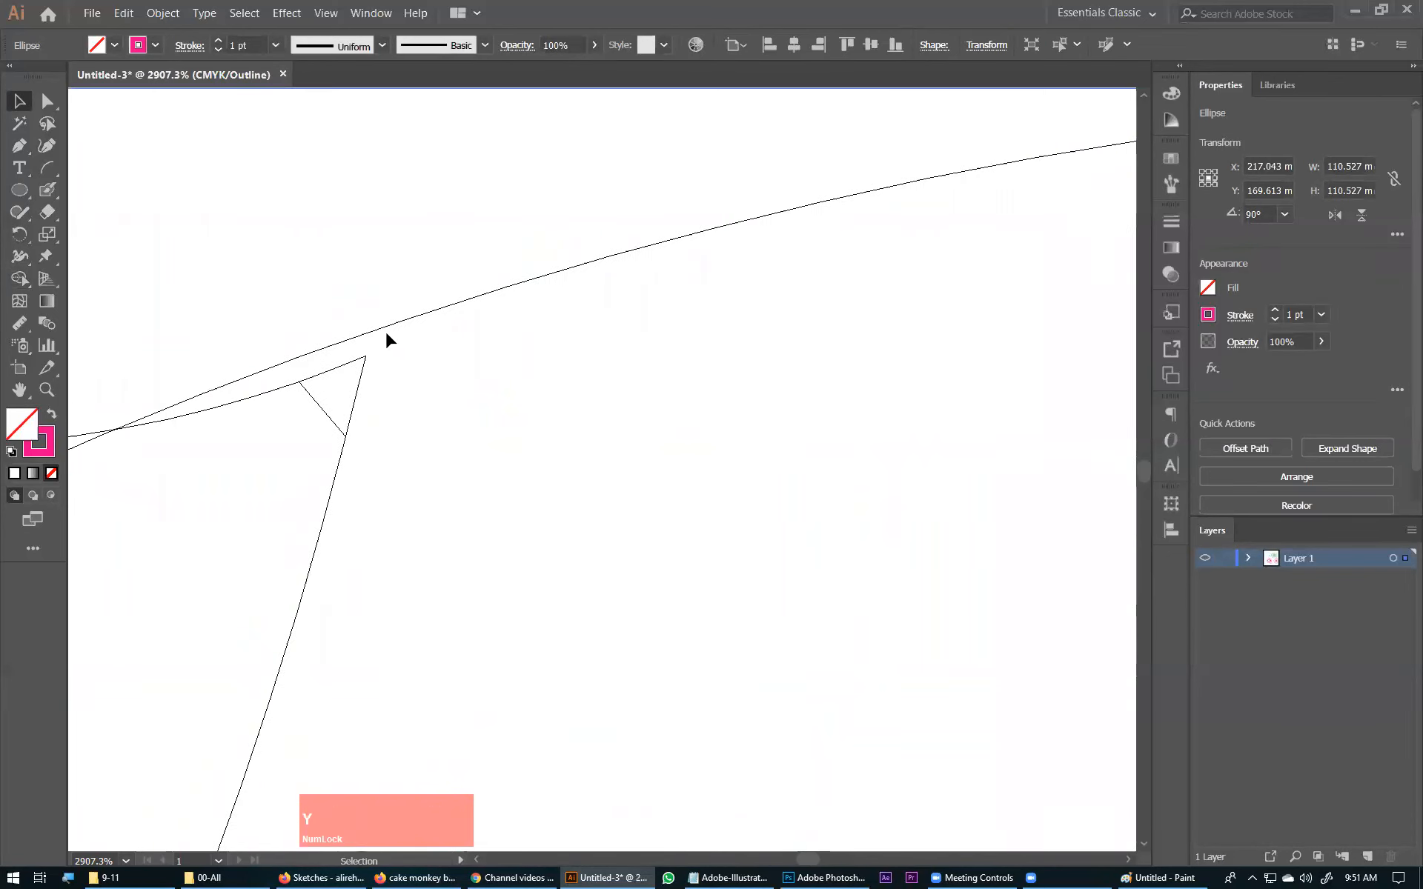
pyautogui.moveTo(387, 325); pyautogui.dragTo(406, 372)
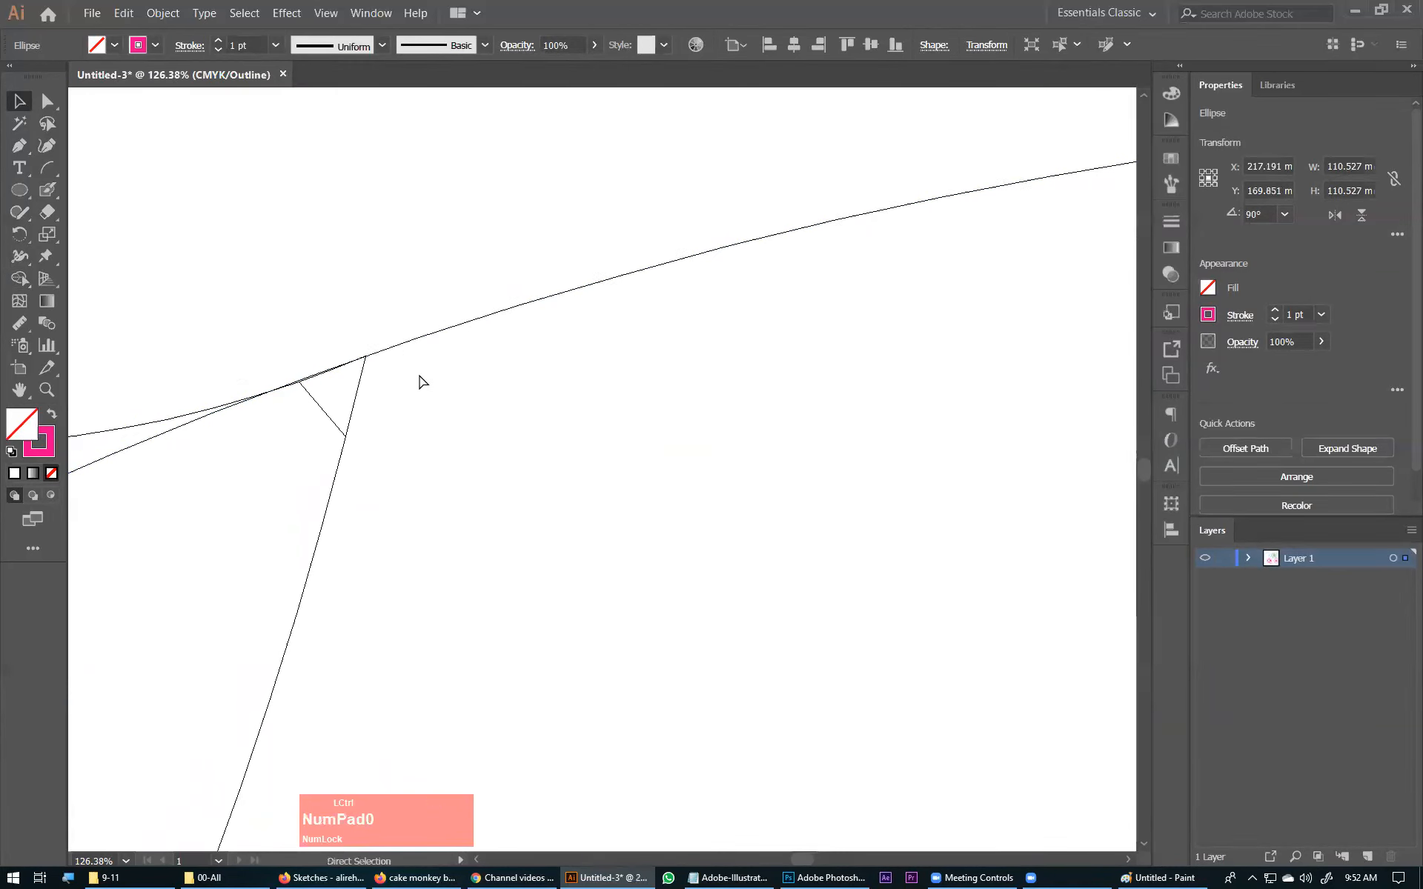
# Select all artwork and use Shape Builder to remove the parts of the ring and circle within the 110.527 mm circle.
pyautogui.hotkey('ctrl', '0')
pyautogui.hotkey('ctrl', 'a')
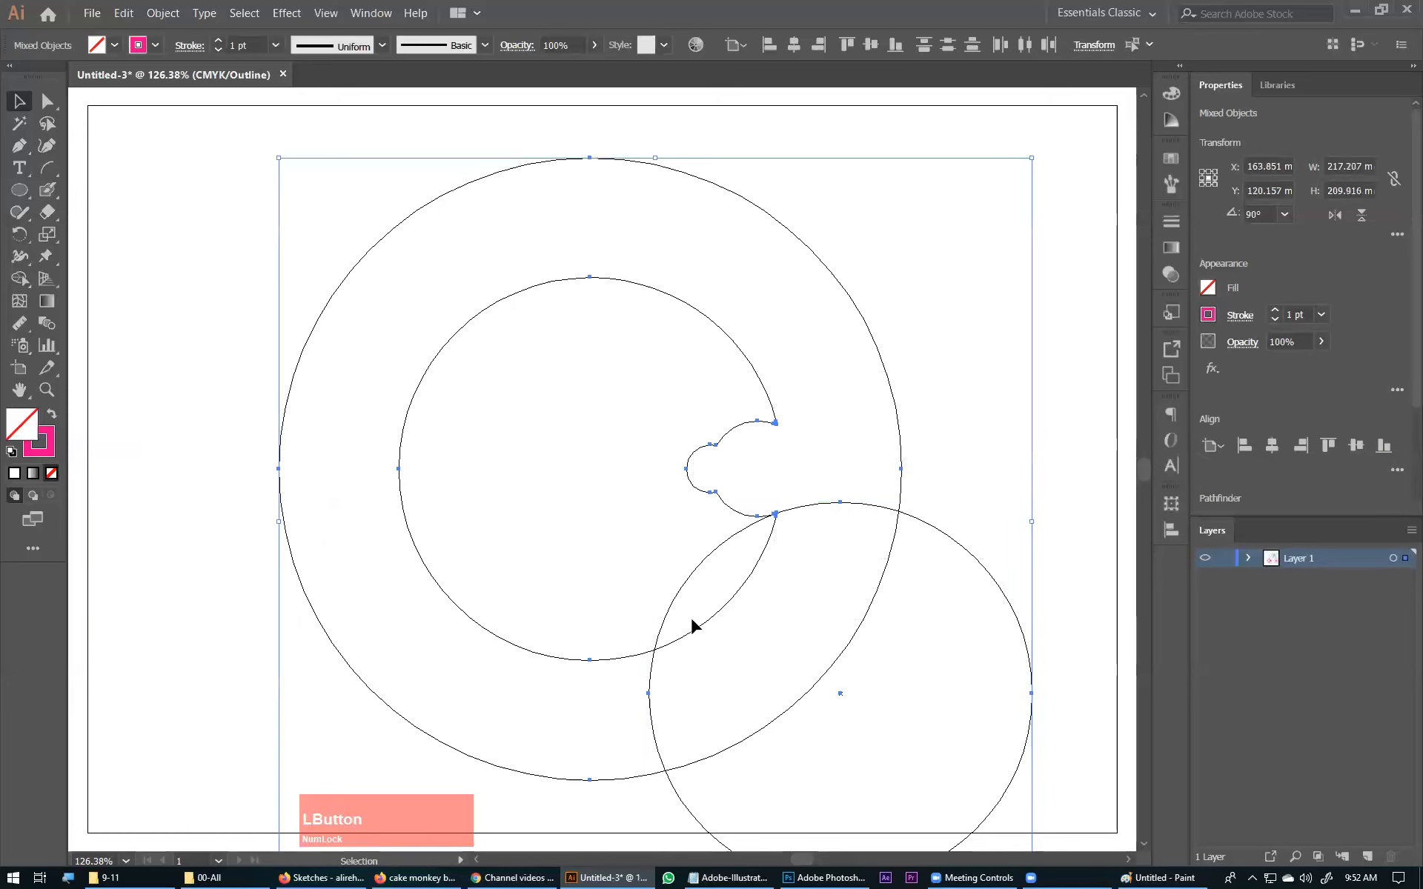
pyautogui.hotkey('shift', 'm')
pyautogui.keyDown('alt'); pyautogui.moveTo(747, 594); pyautogui.dragTo(923, 709); pyautogui.keyUp('alt')
pyautogui.keyDown('ctrl'); pyautogui.moveTo(763, 483); pyautogui.dragTo(766, 551); pyautogui.keyUp('ctrl')
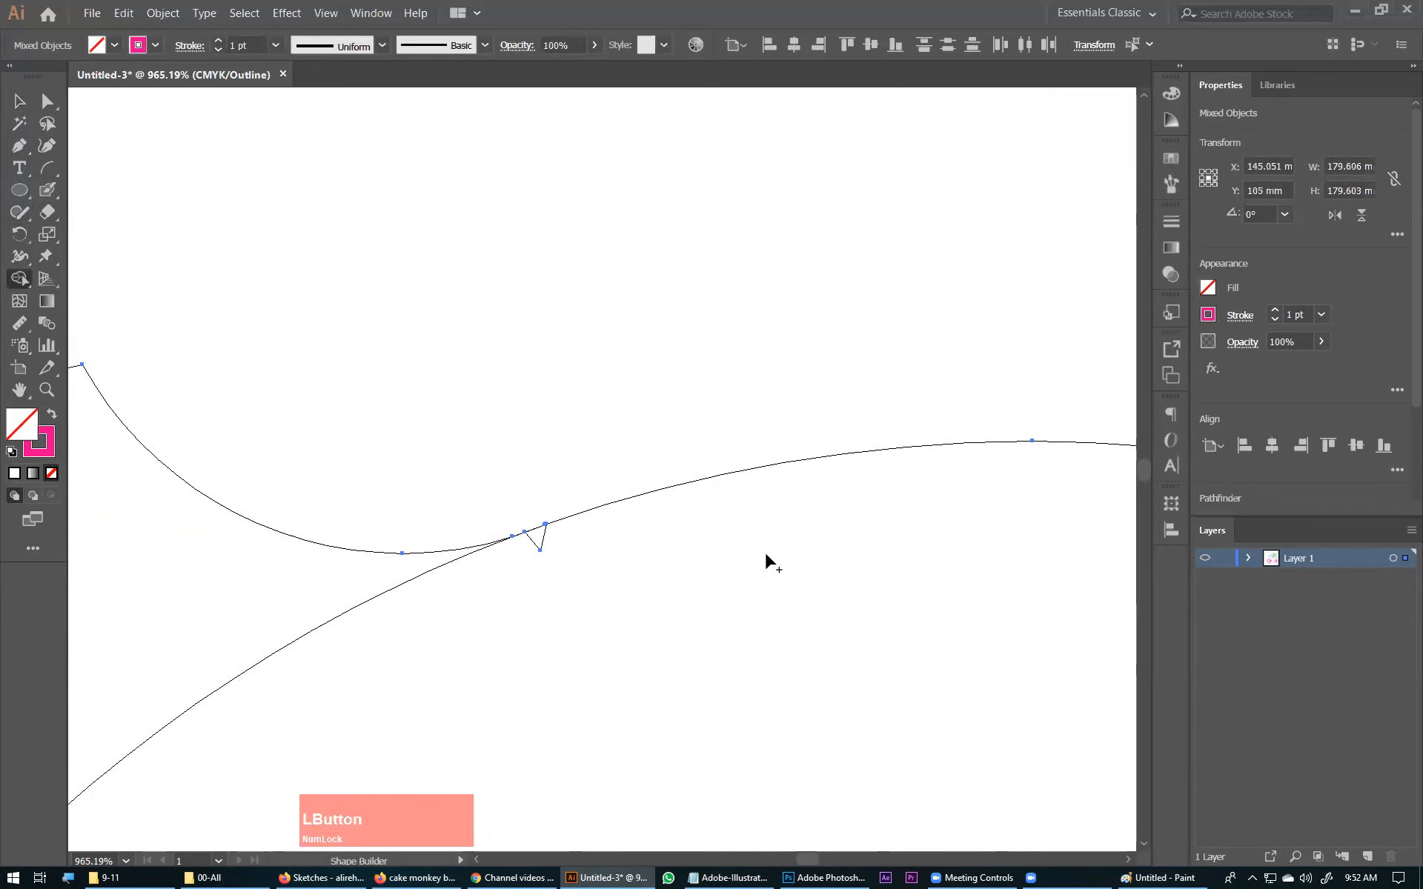
pyautogui.hotkey('ctrl', '0')
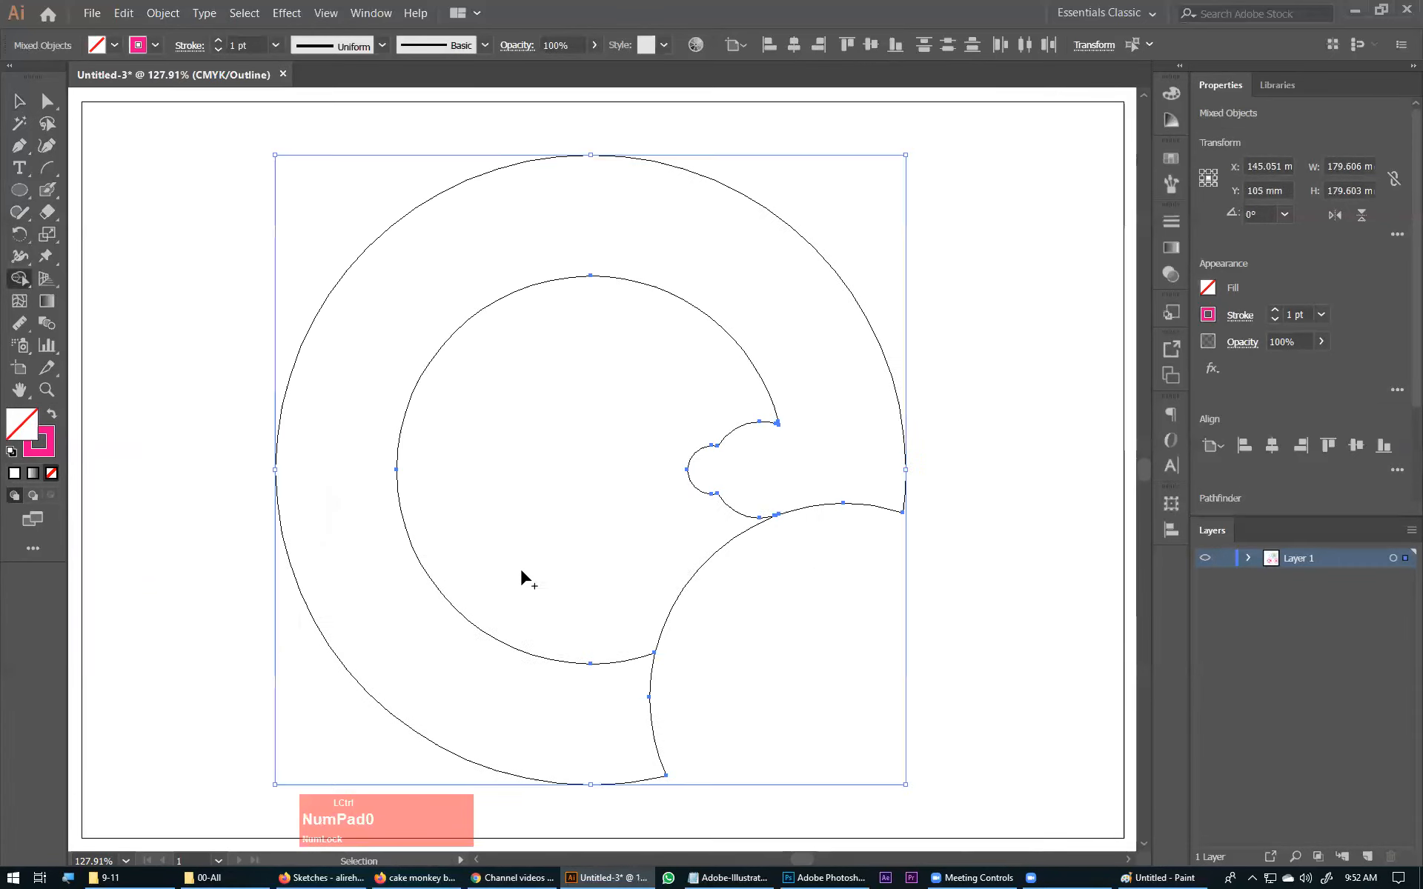
# Delete the middle anchor point on the cut edge of the ring's lower end.
pyautogui.moveTo(631, 654); pyautogui.dragTo(585, 522)
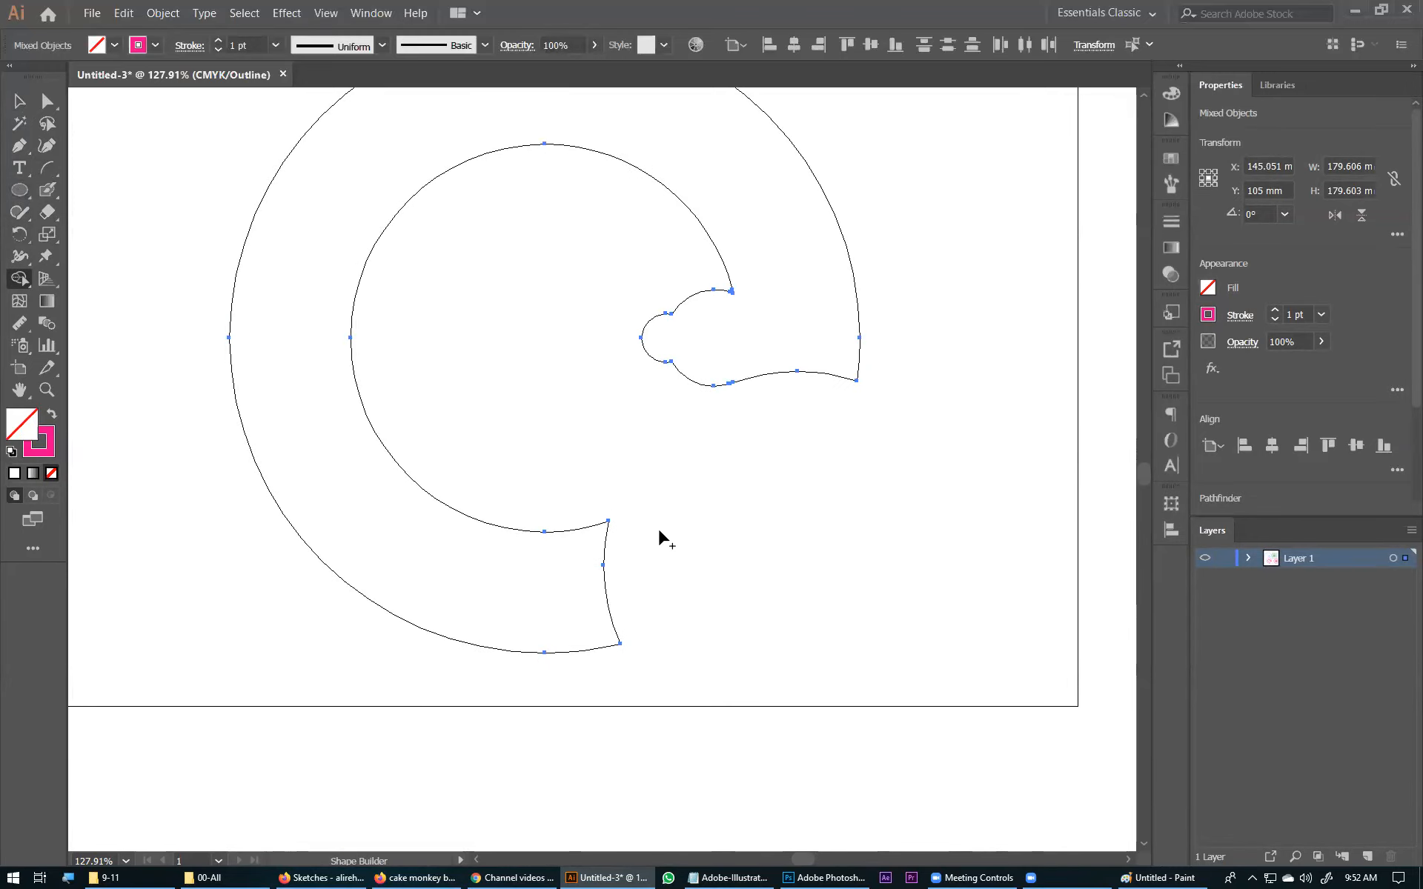
pyautogui.click(19, 145)
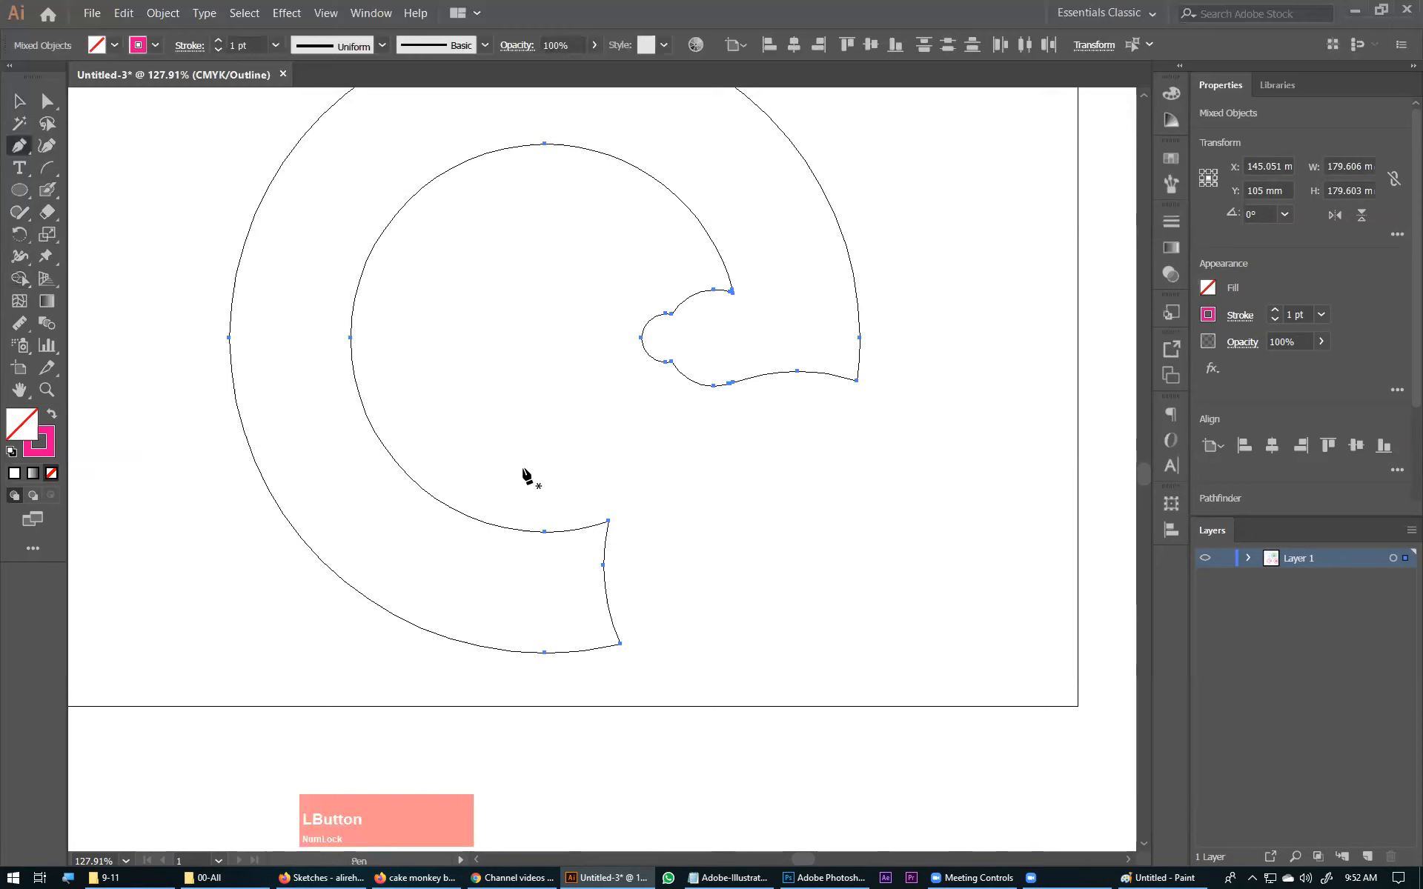
pyautogui.click(602, 566)
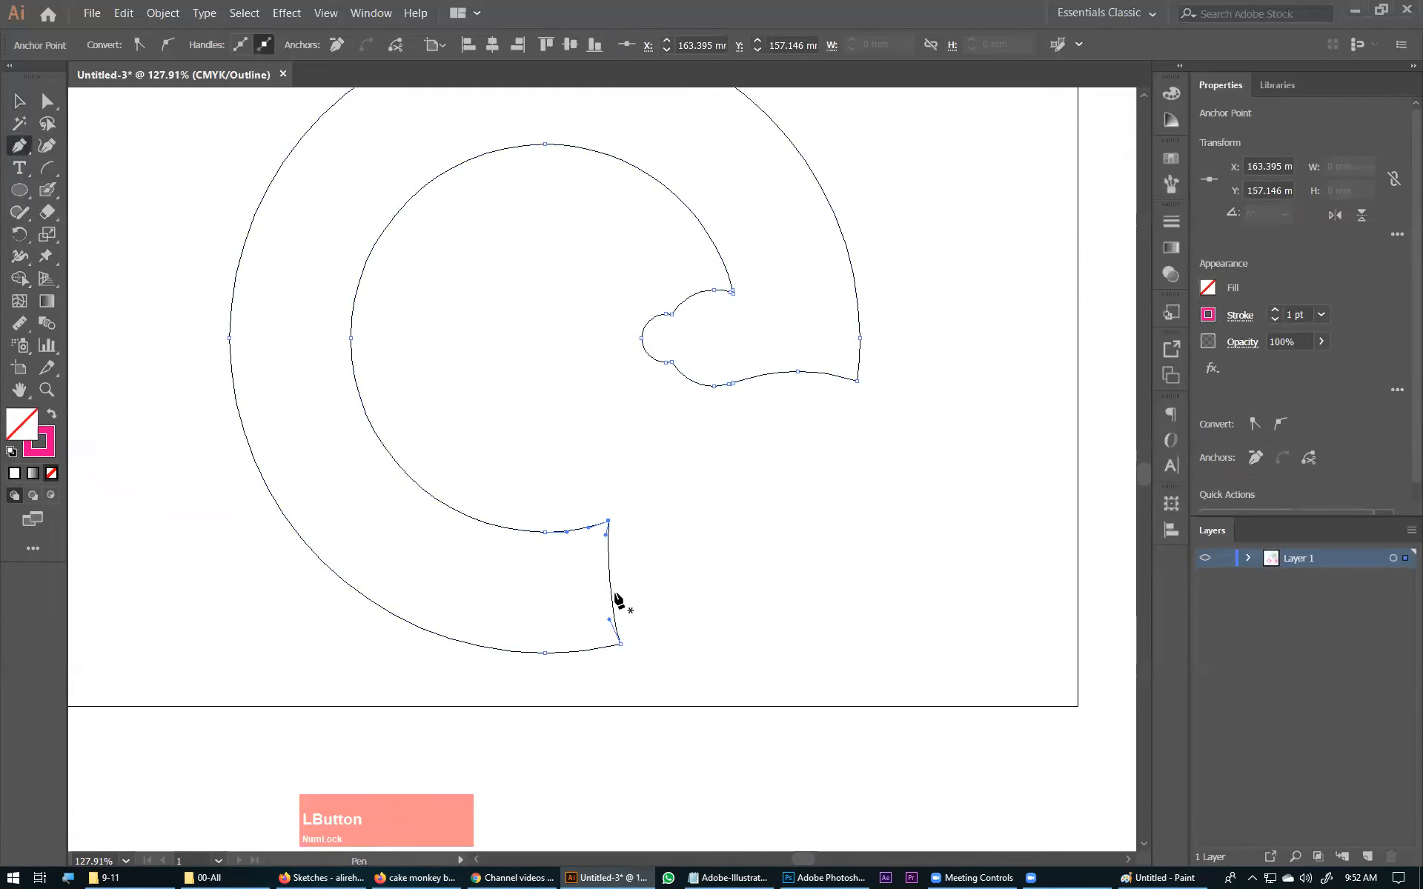
# Straighten the ring's lower end edge by adjusting the direction handles of its two anchor points, return to Preview mode and deselect the shape.
pyautogui.click(47, 101)
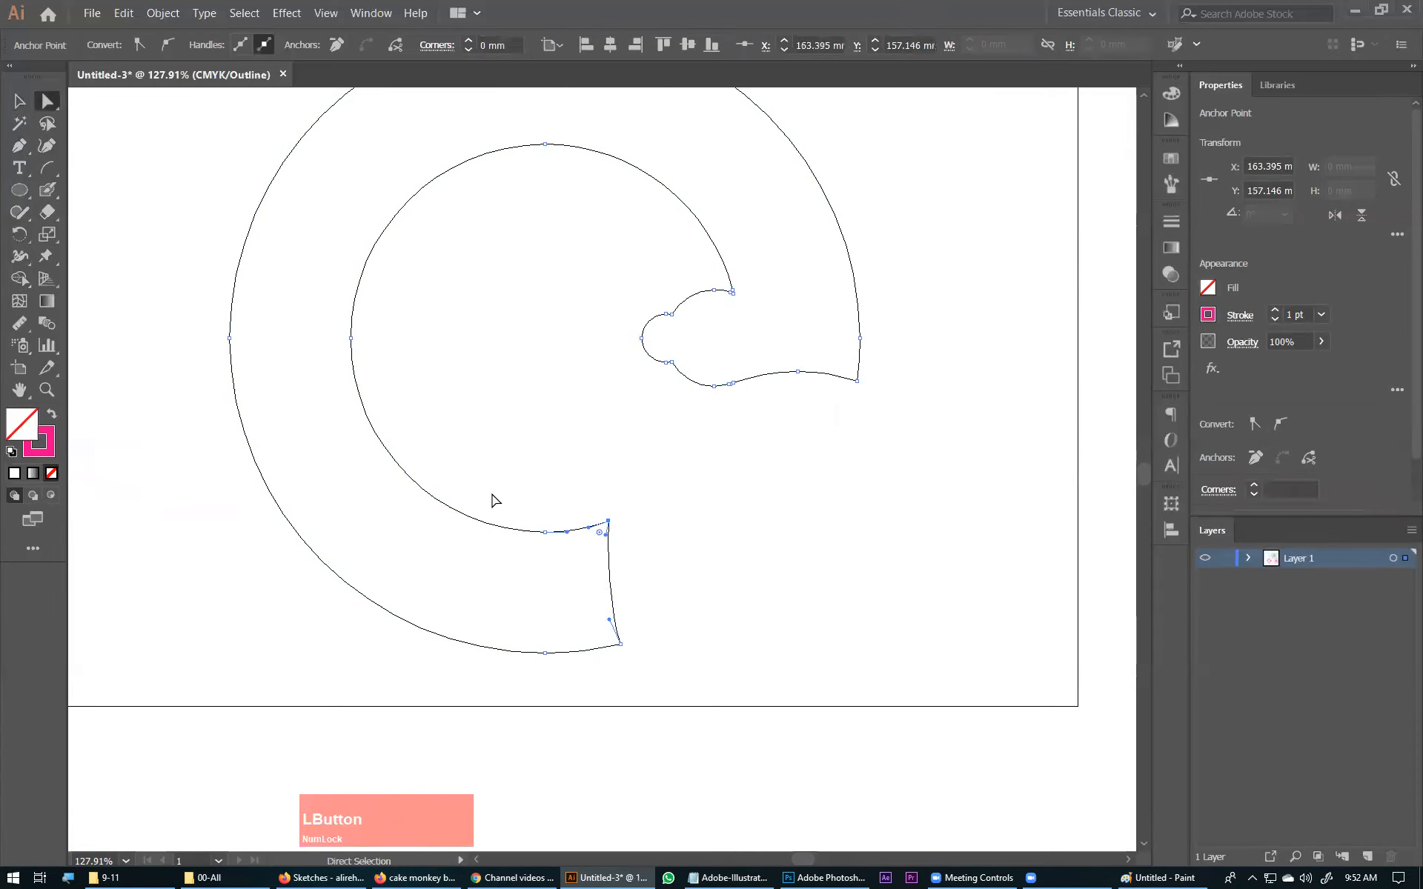
pyautogui.moveTo(594, 491); pyautogui.dragTo(752, 708)
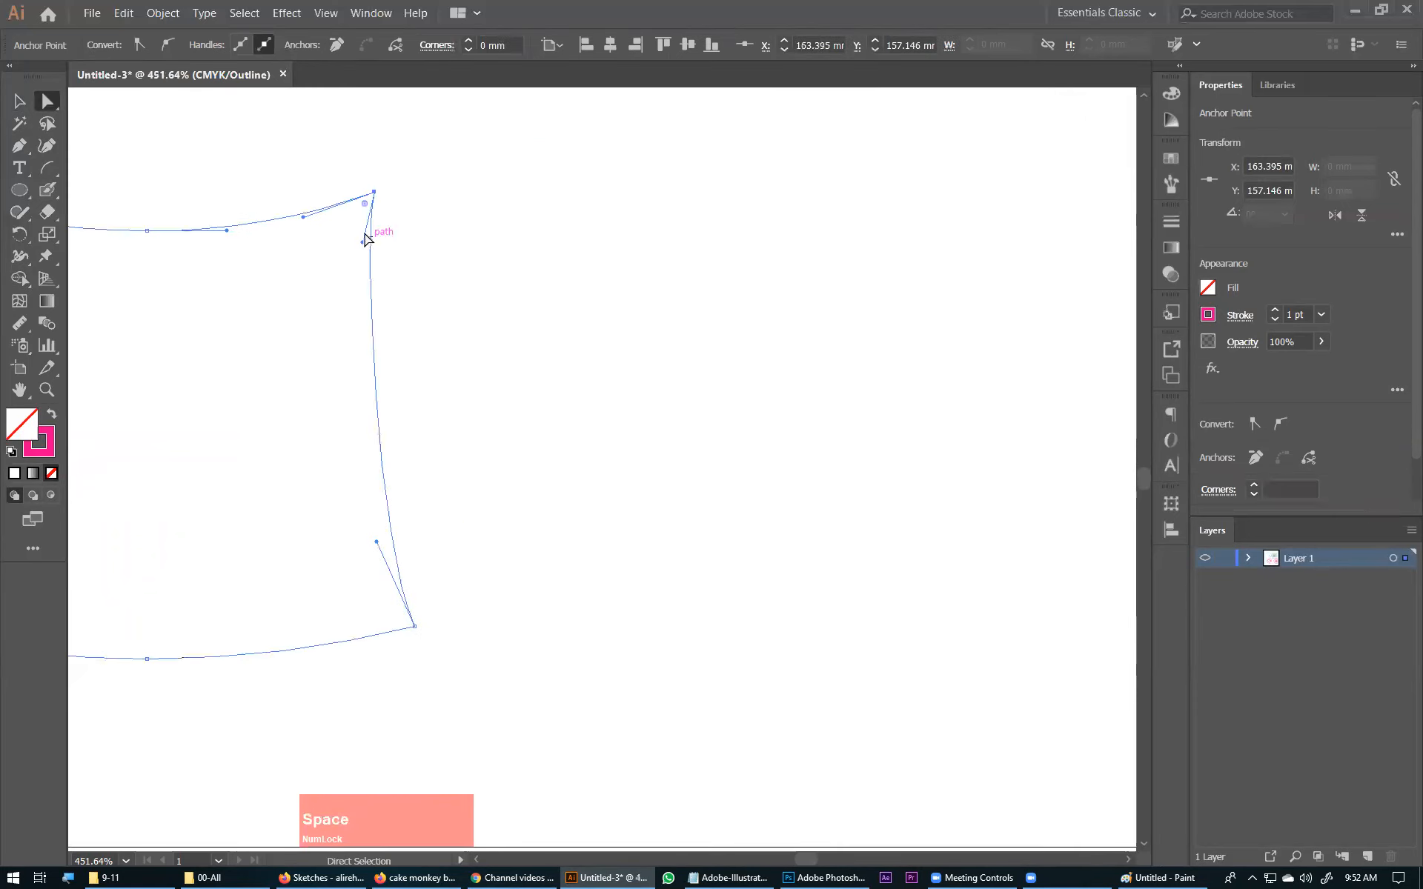
pyautogui.moveTo(363, 242); pyautogui.dragTo(375, 241)
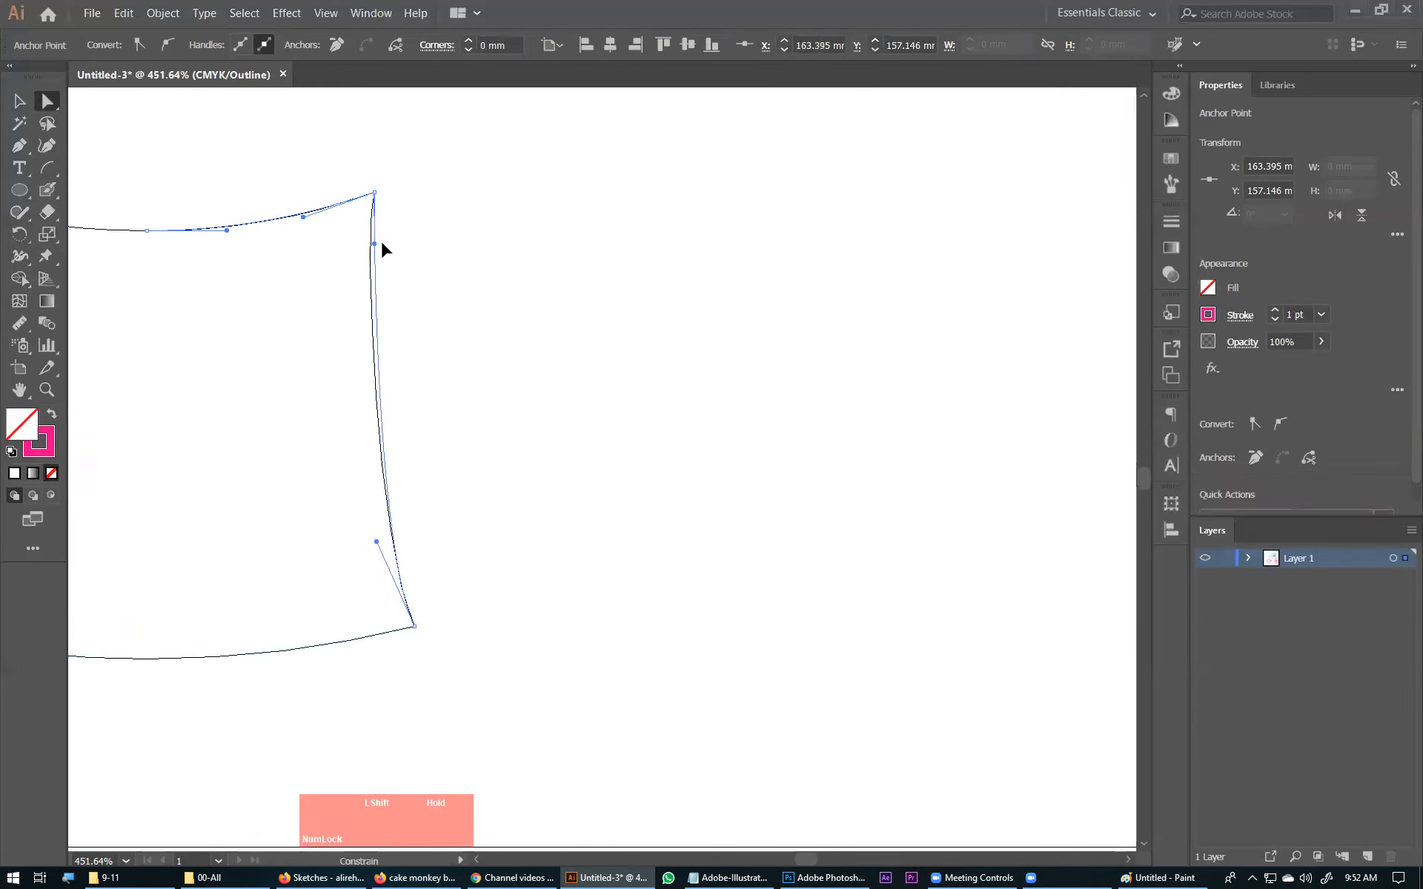
pyautogui.moveTo(378, 543); pyautogui.dragTo(408, 543)
pyautogui.moveTo(374, 244); pyautogui.dragTo(377, 243)
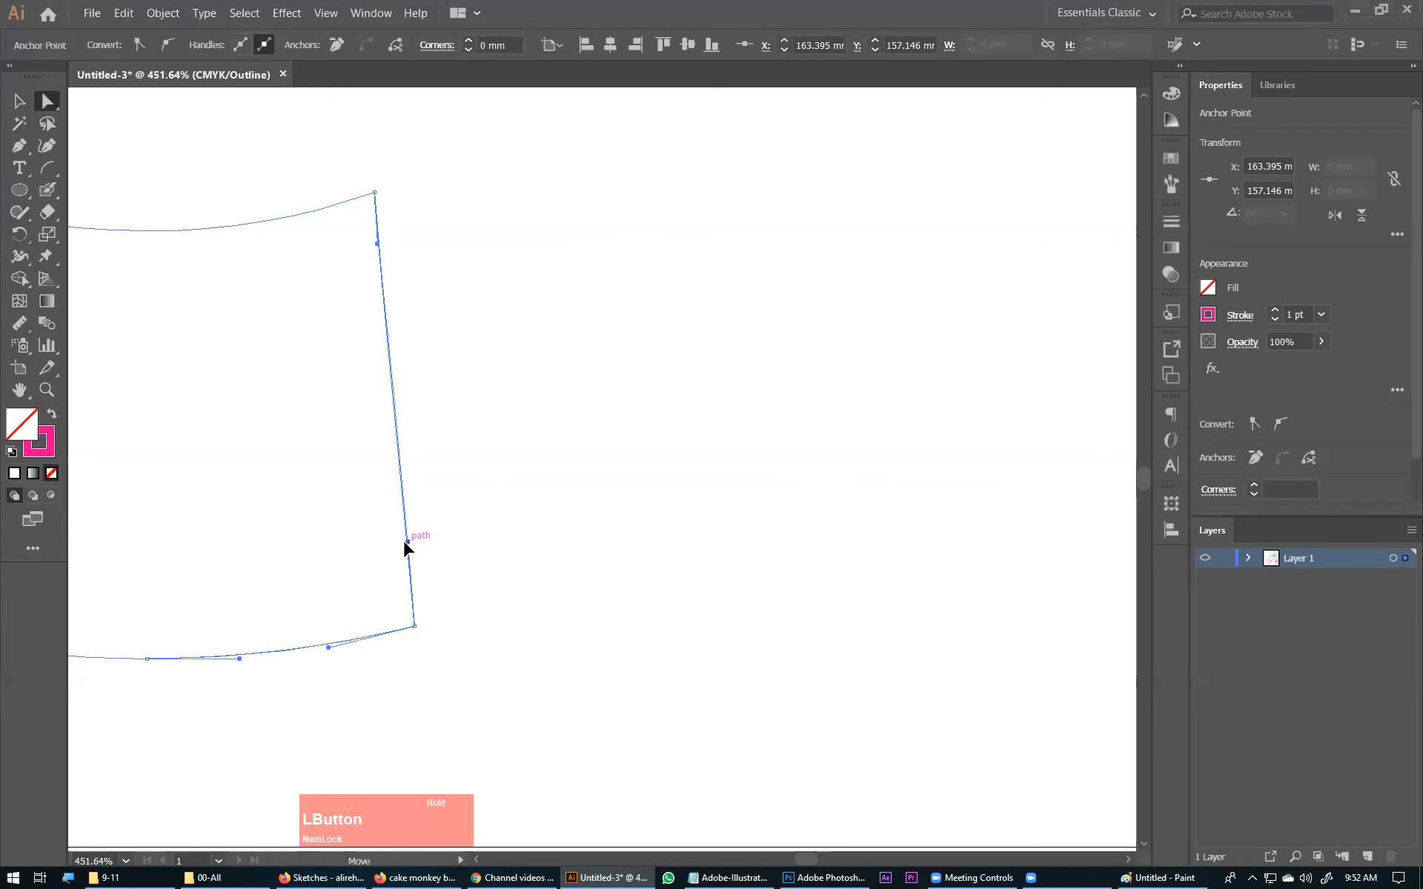
pyautogui.hotkey('ctrl', '0')
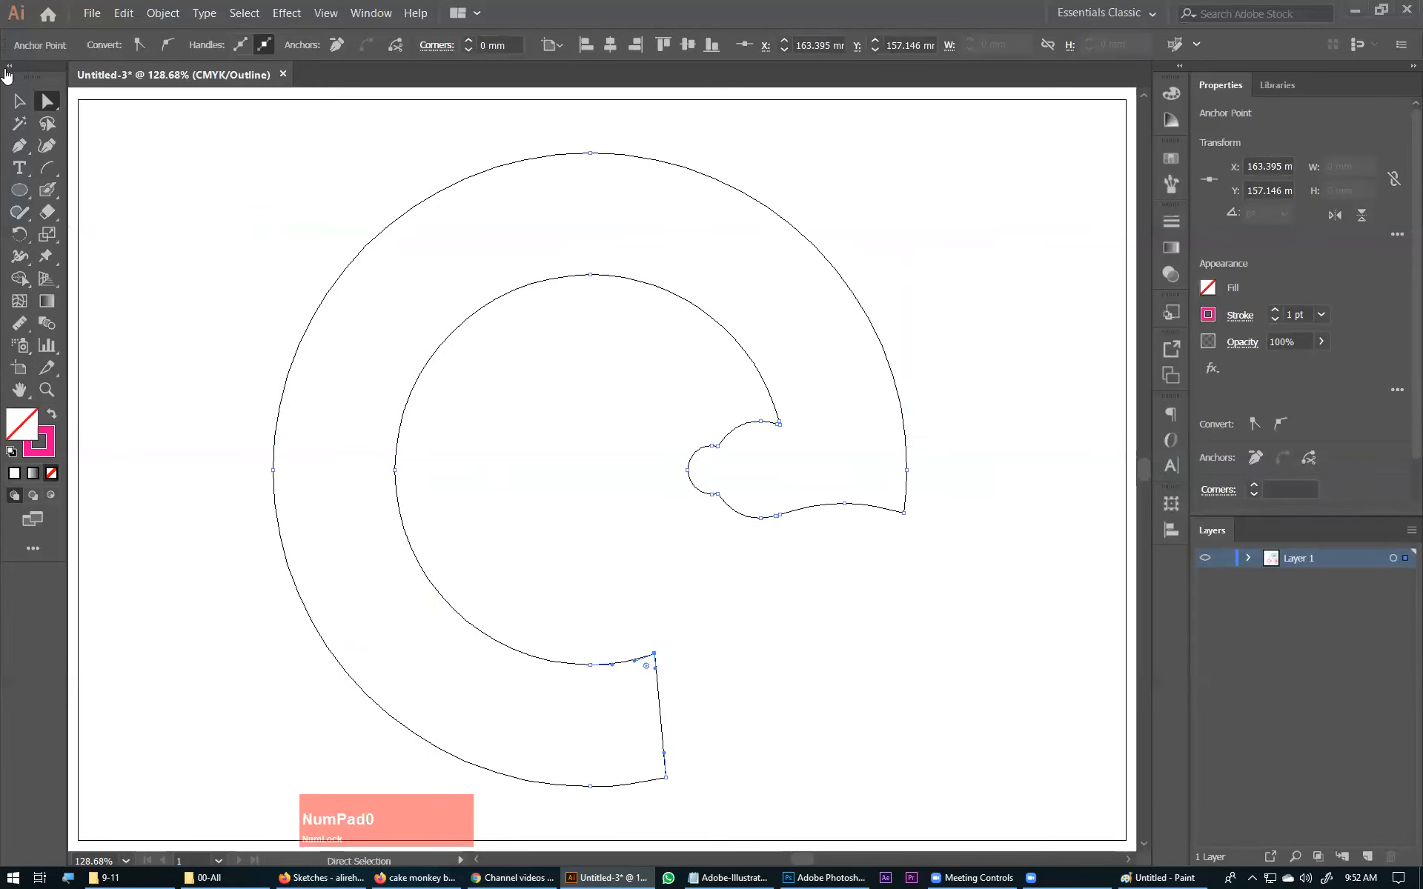
pyautogui.hotkey('ctrl', '-')
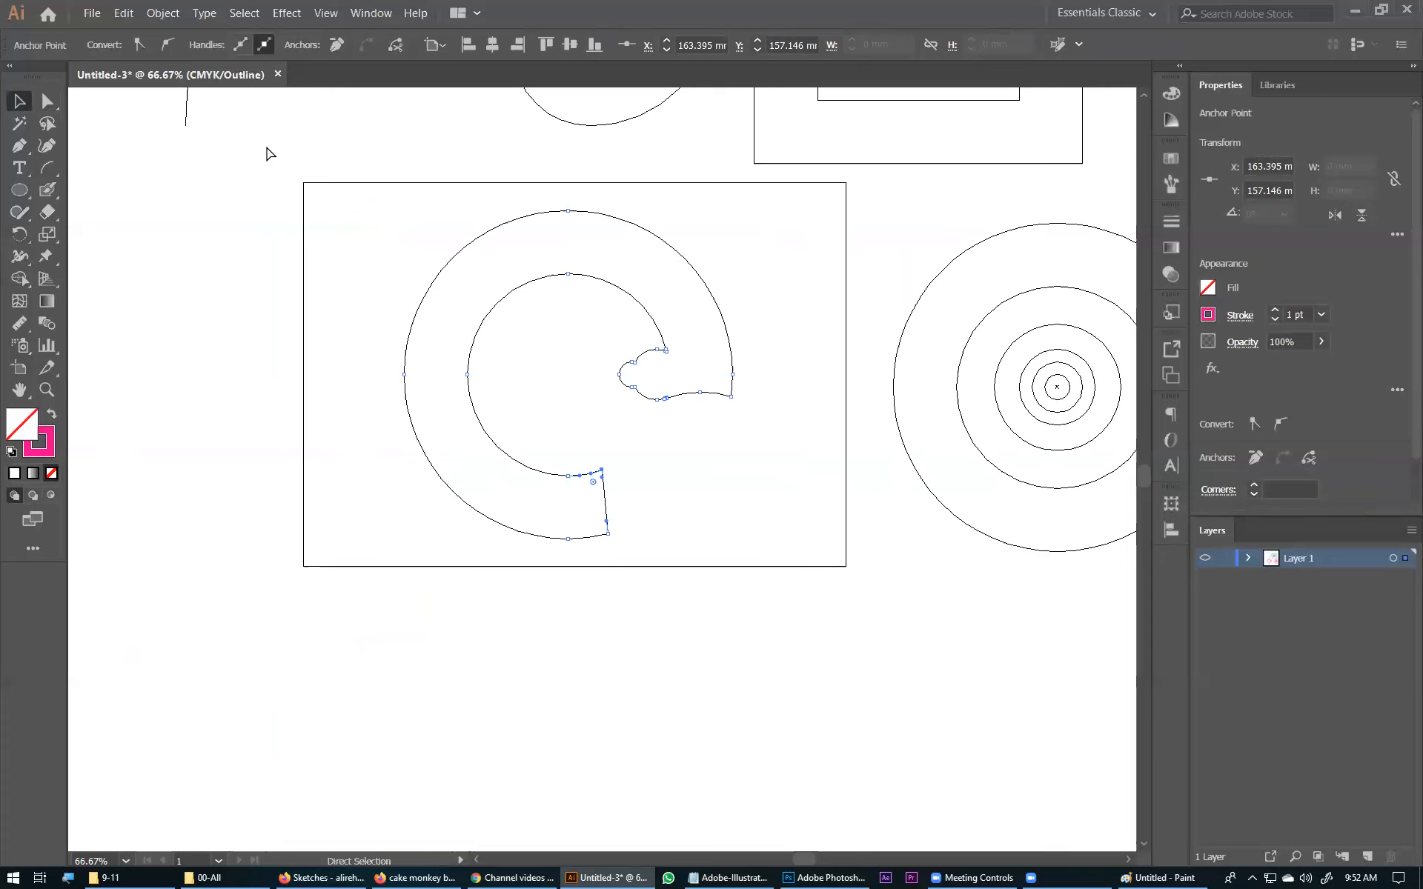
pyautogui.hotkey('ctrl', 'y')
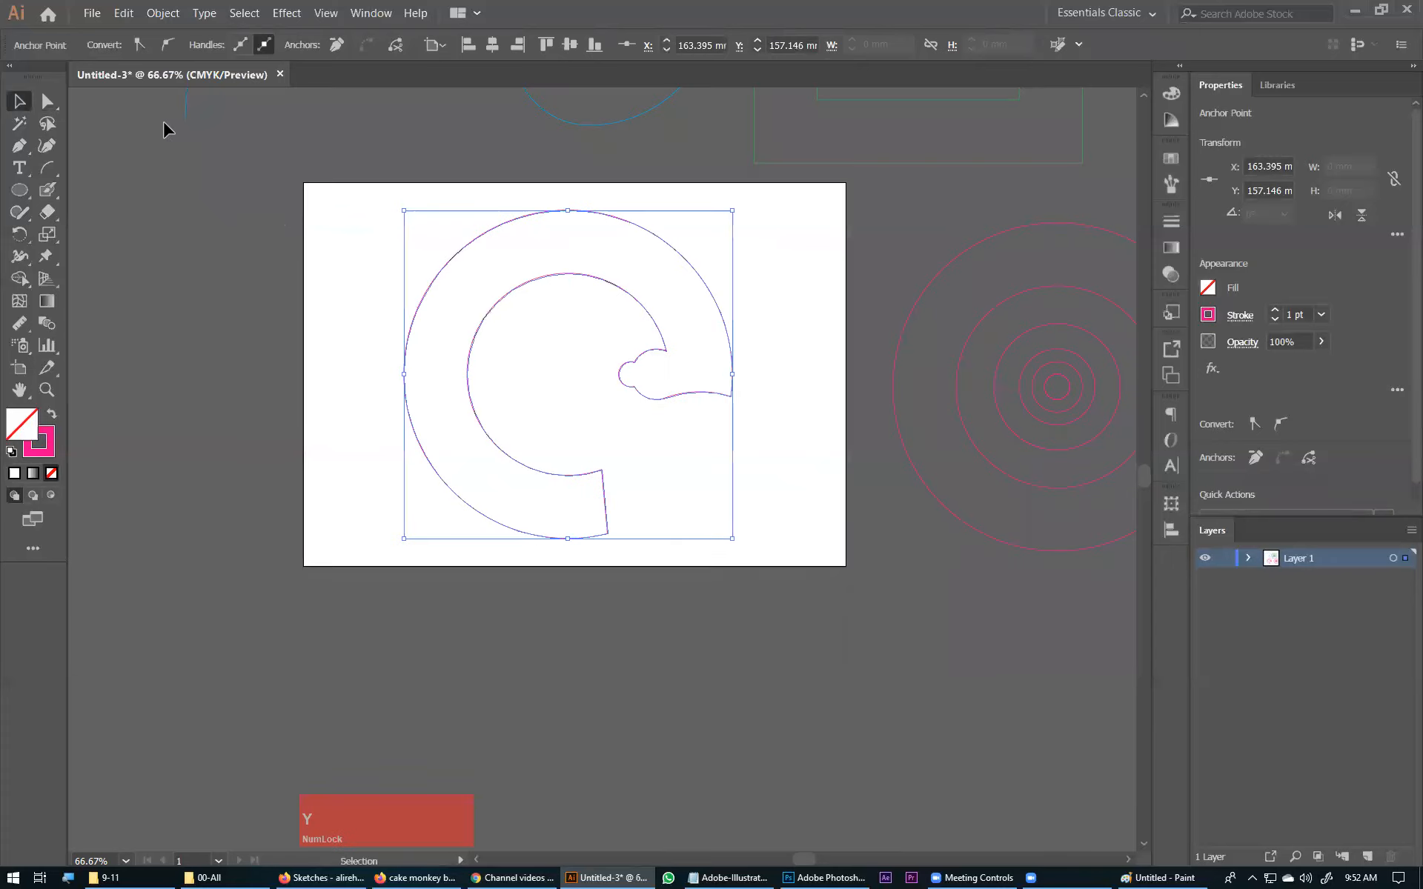
pyautogui.click(845, 524)
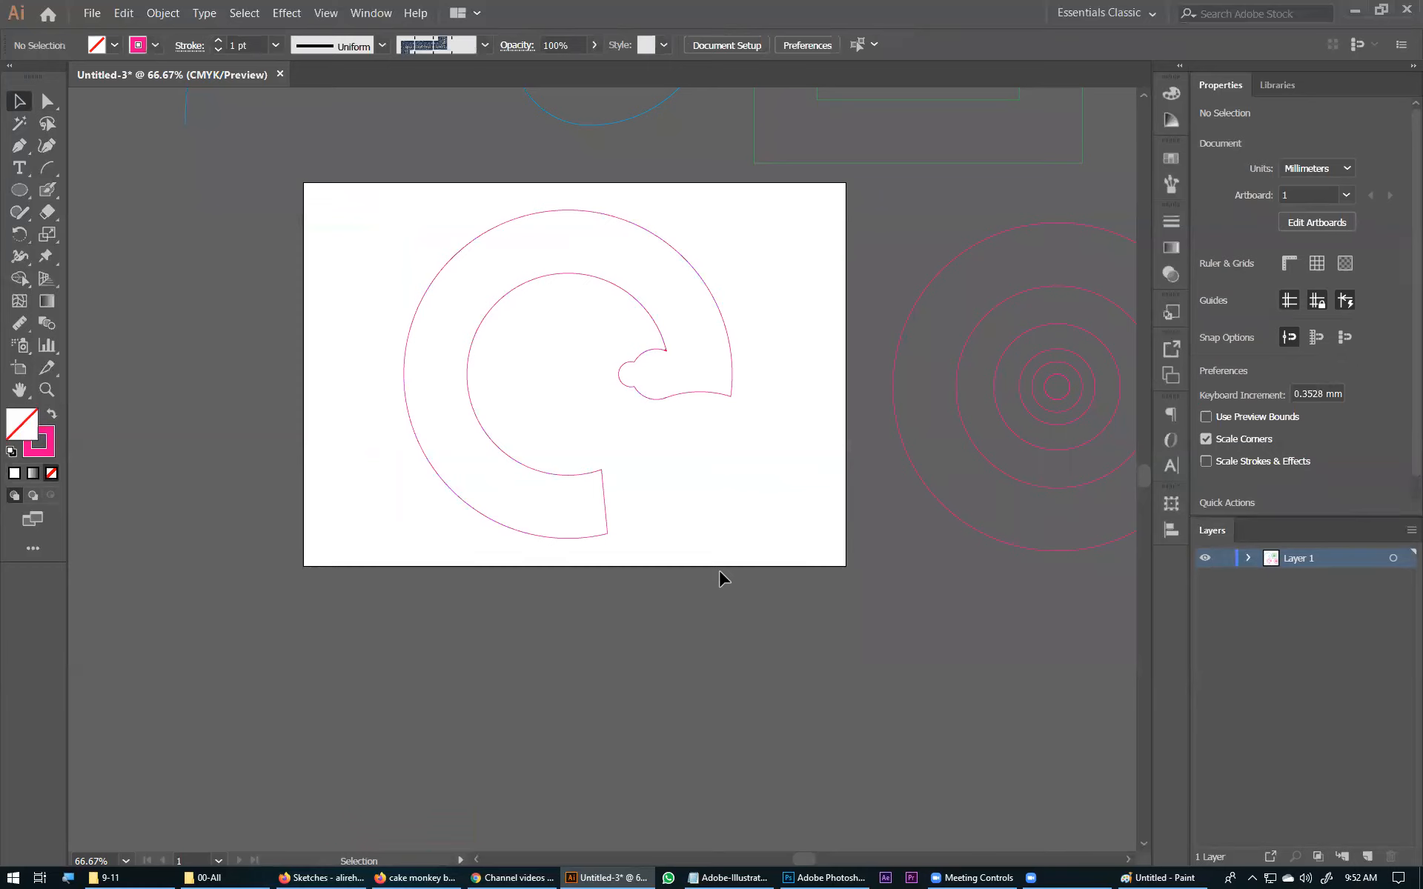
# Hide Layer 1 and create a new empty layer above it.
pyautogui.click(1204, 560)
pyautogui.click(1366, 857)
pyautogui.doubleClick(1327, 558)
pyautogui.click(1291, 660)
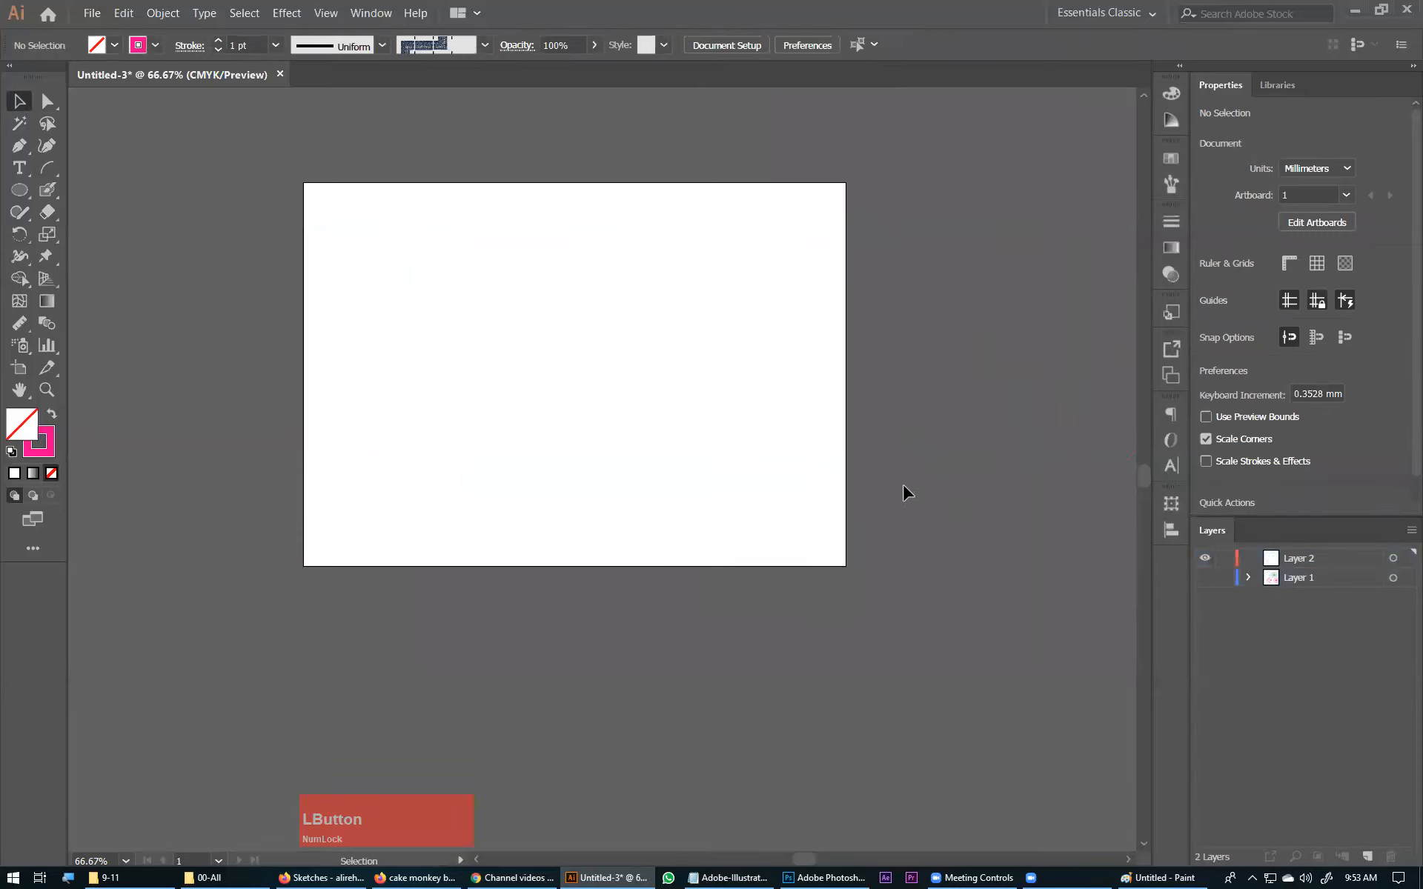
pyautogui.moveTo(607, 324); pyautogui.dragTo(629, 370)
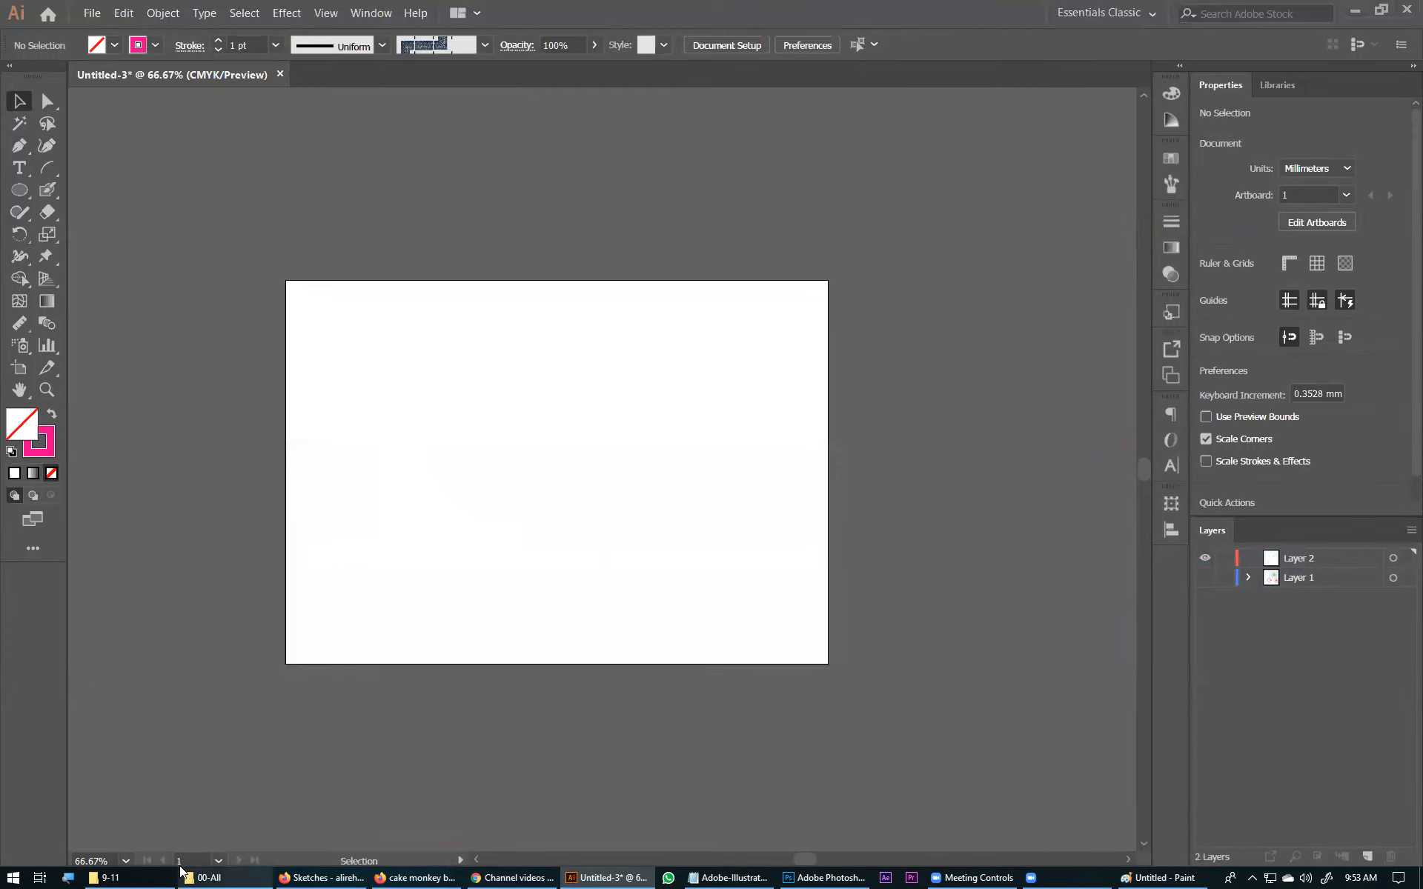
# Switch to File Explorer, open the attachments folder of the last student folder in Logo-Assignment and enlarge the thumbnails.
pyautogui.click(210, 876)
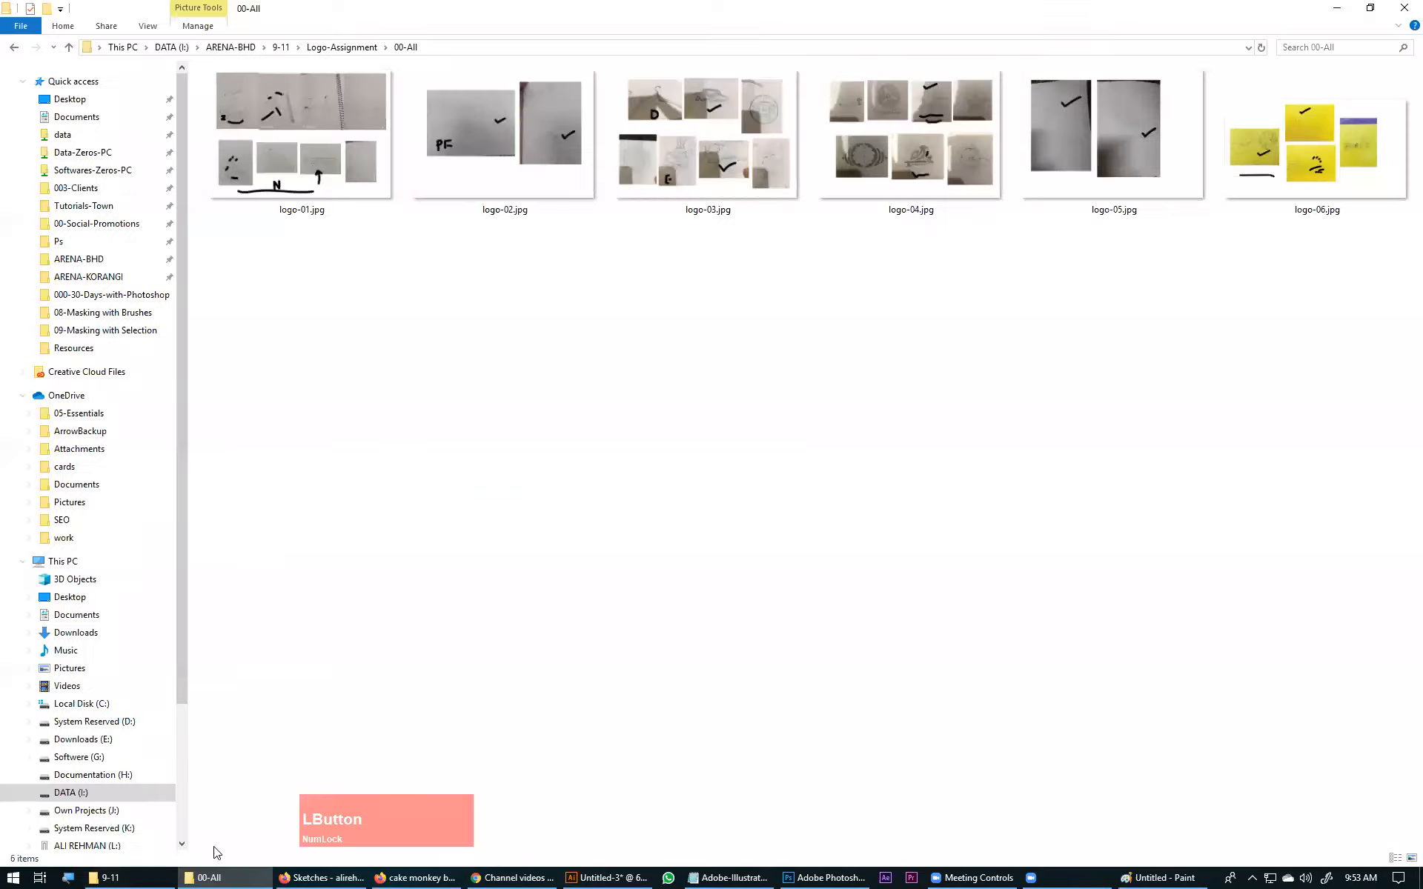
pyautogui.click(342, 47)
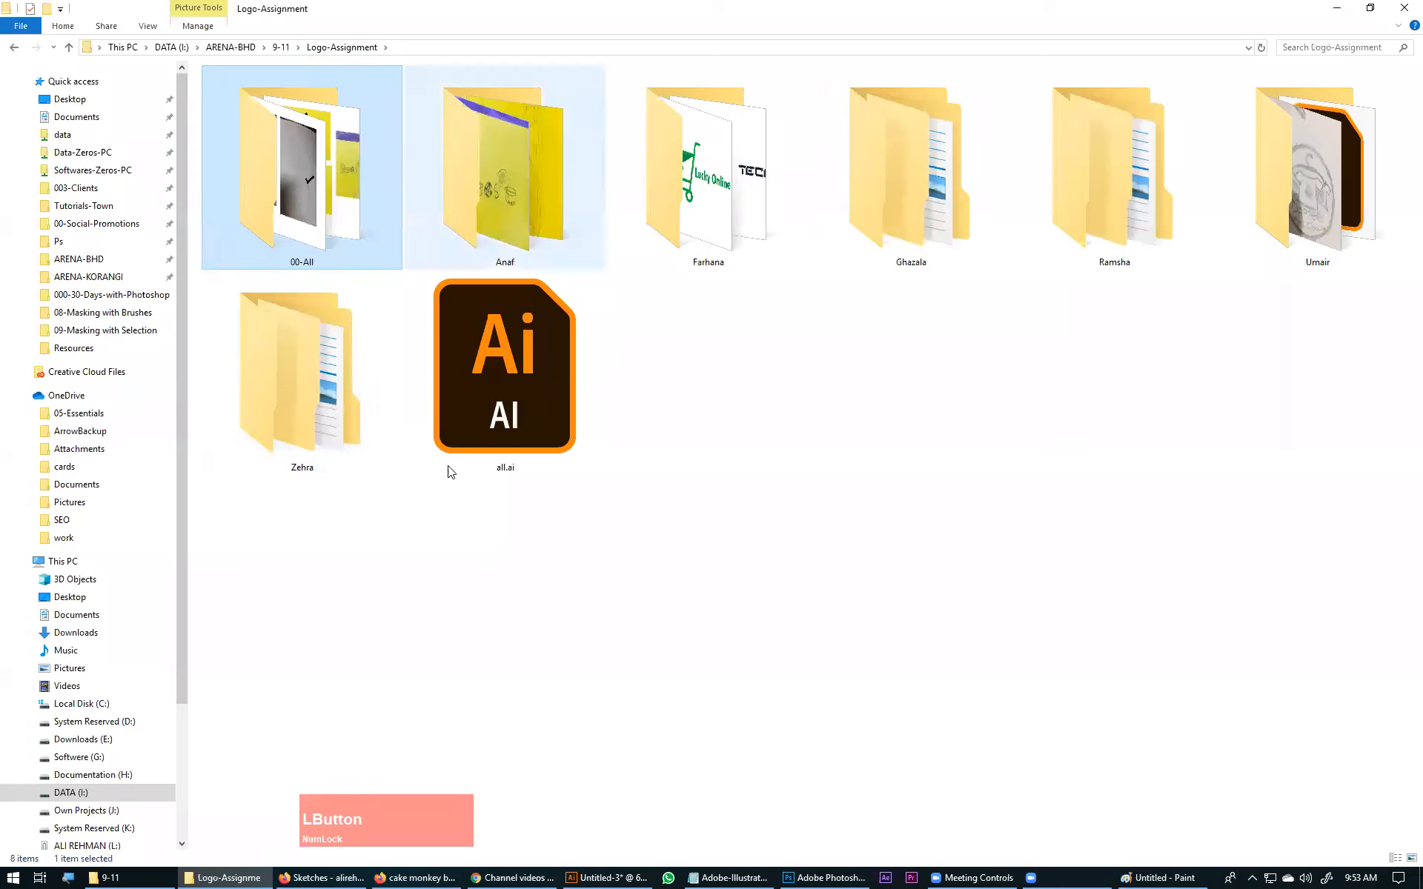
pyautogui.click(294, 430)
pyautogui.doubleClick(294, 429)
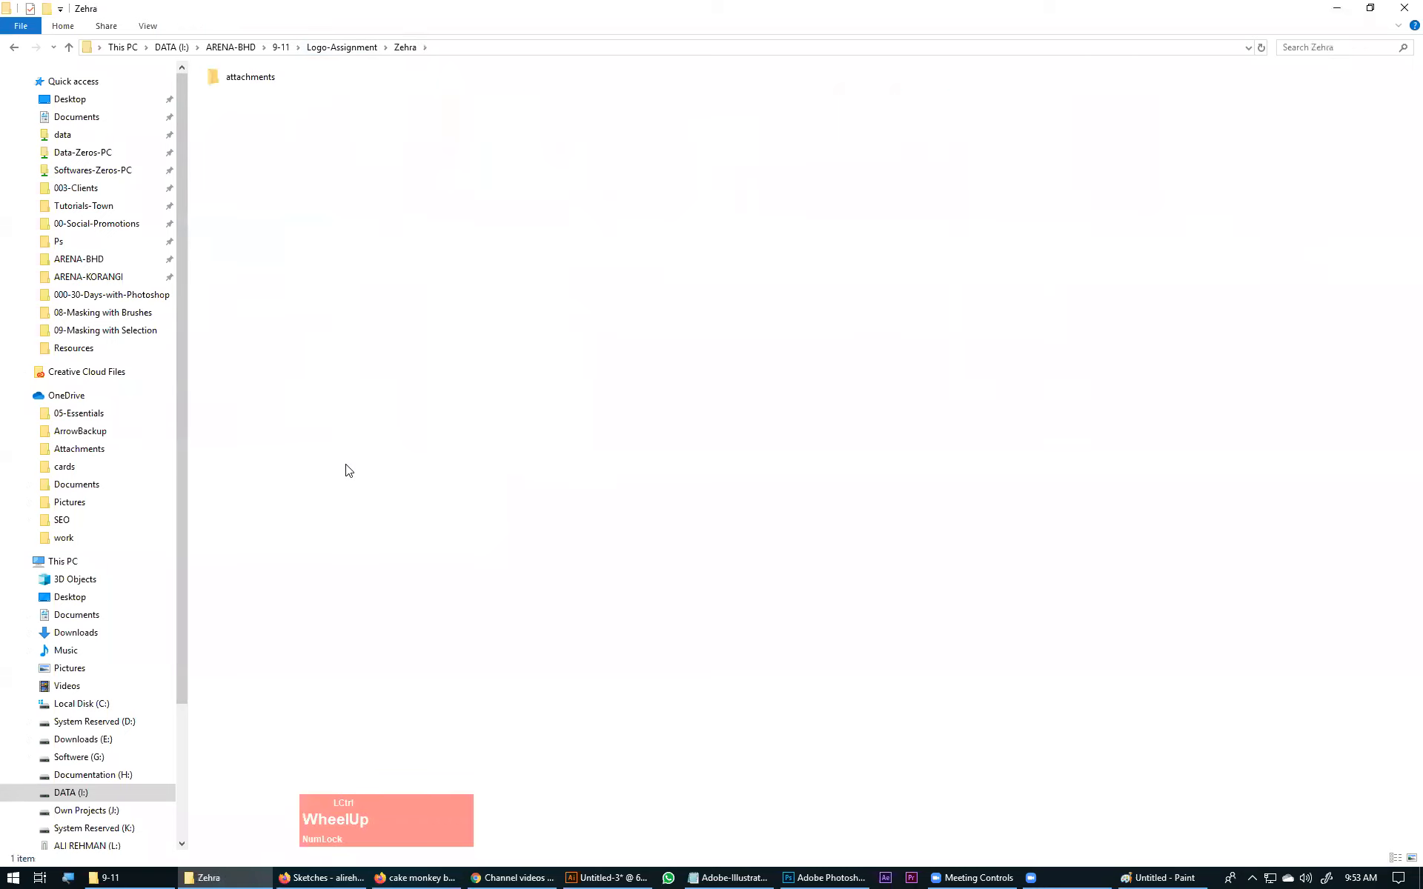
pyautogui.doubleClick(237, 96)
pyautogui.keyDown('ctrl'); pyautogui.scroll(3, 424, 423); pyautogui.keyUp('ctrl')
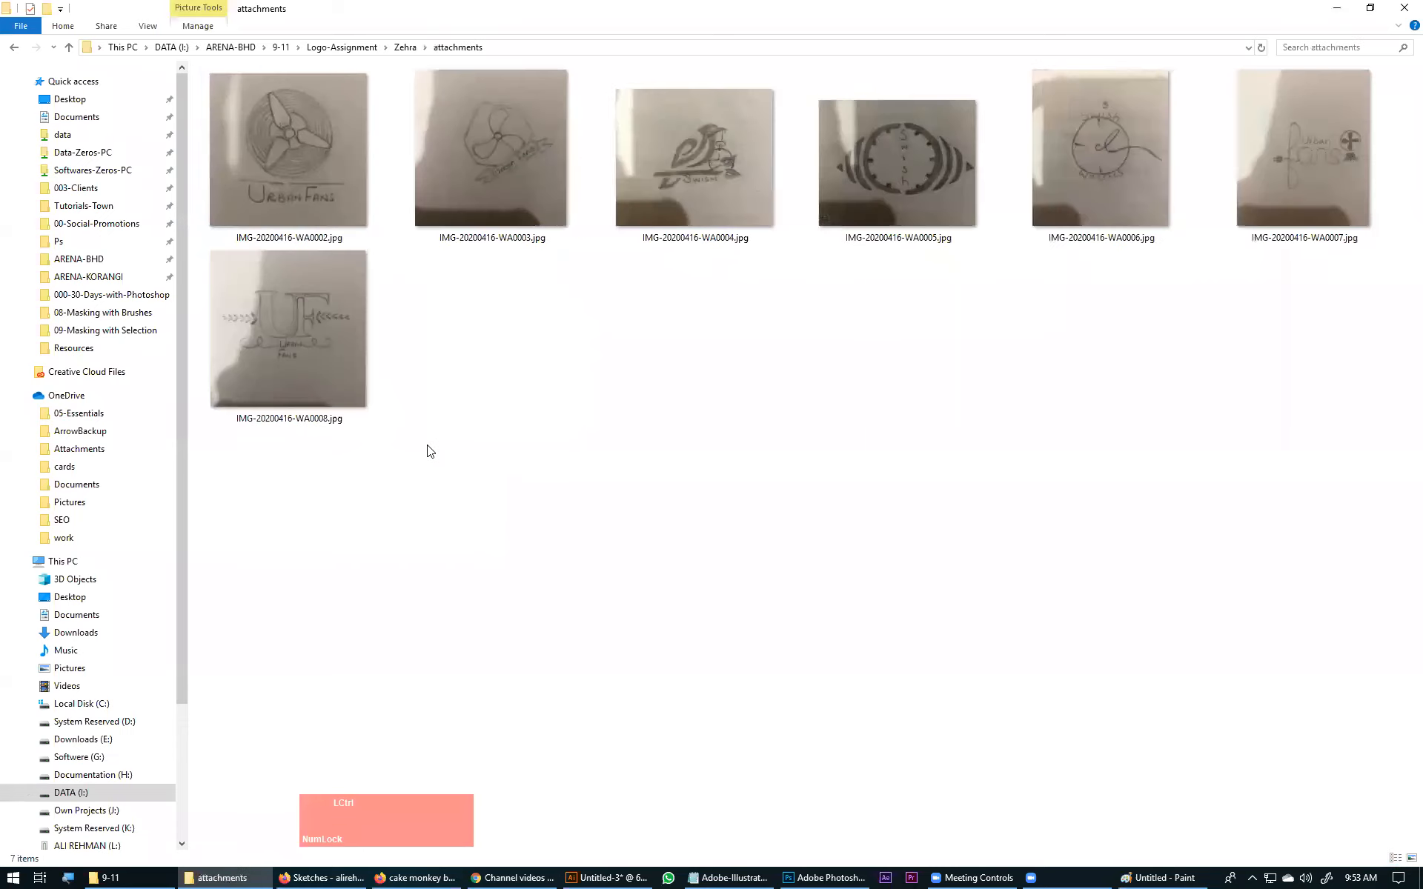
pyautogui.keyDown('ctrl'); pyautogui.scroll(2, 439, 482); pyautogui.keyUp('ctrl')
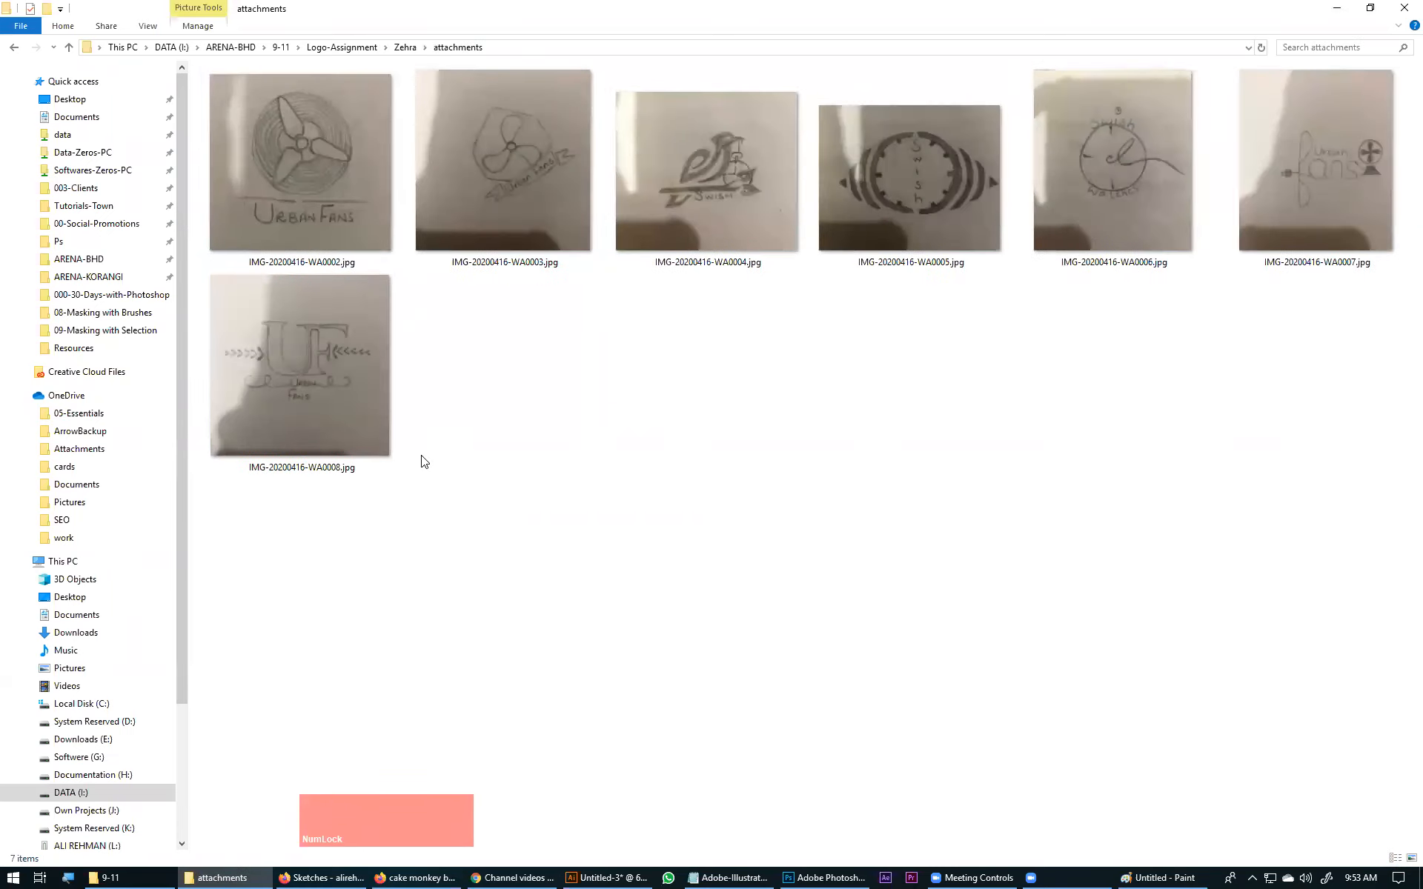
# Place IMG-20200416-WA0003.jpg in the Illustrator document, scale it to about 241 × 251 mm and position the sketch over the artboard.
pyautogui.click(529, 226)
pyautogui.moveTo(475, 155); pyautogui.dragTo(437, 466)
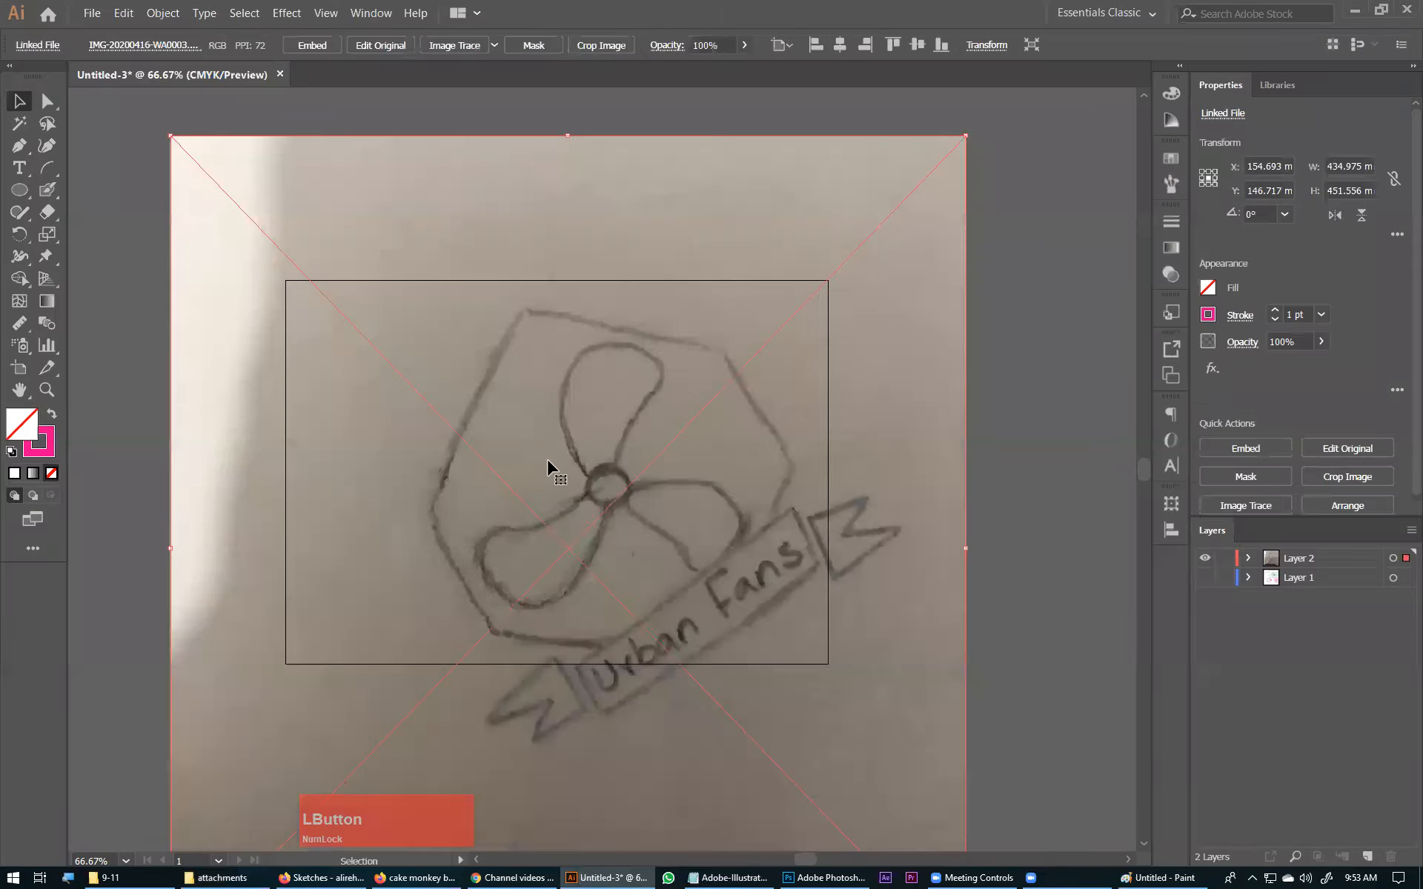
pyautogui.moveTo(961, 141); pyautogui.dragTo(774, 215)
pyautogui.moveTo(620, 547); pyautogui.dragTo(589, 508)
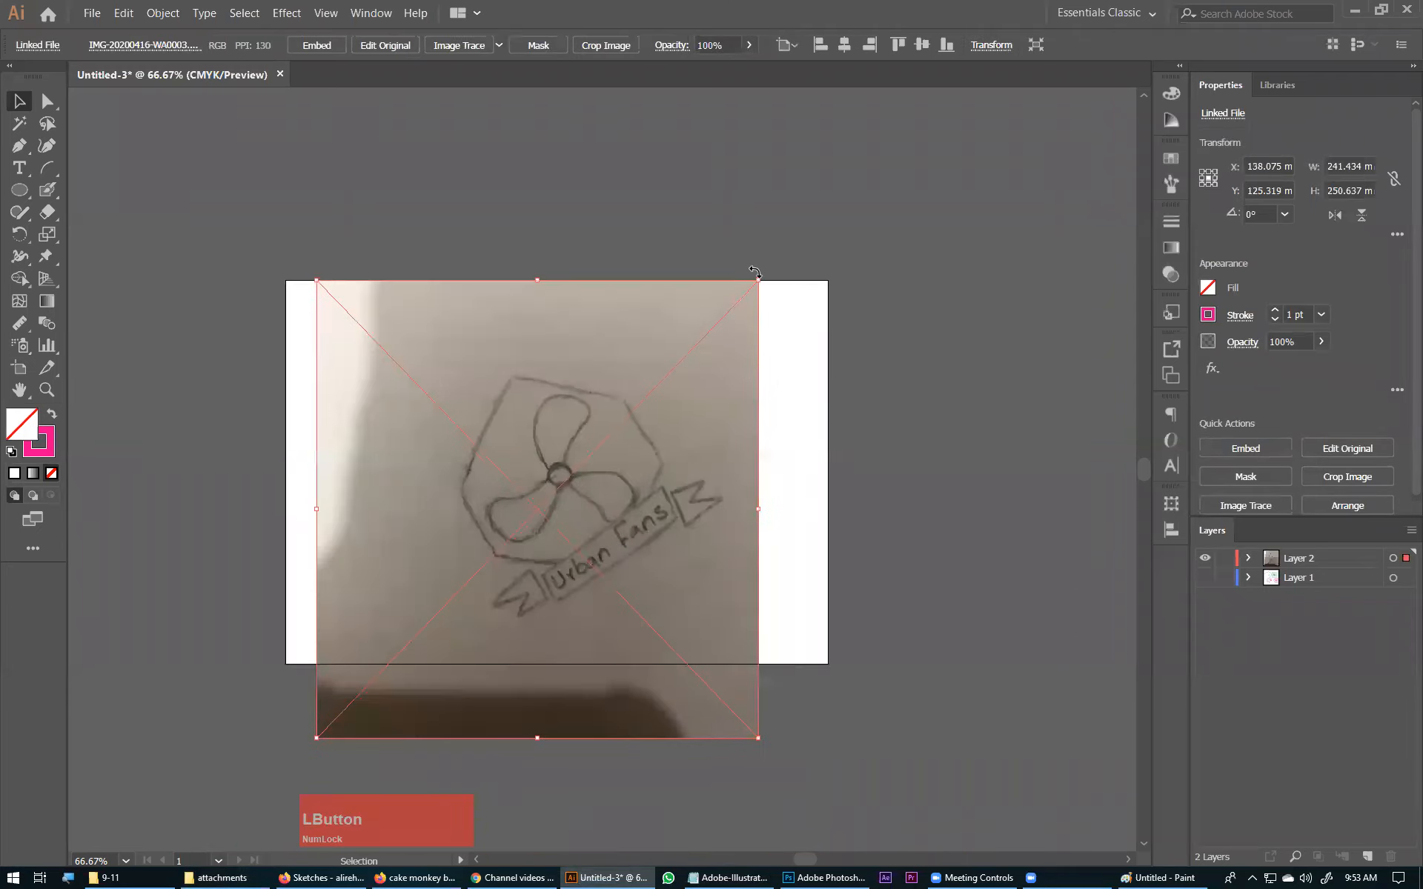
# Rotate the placed sketch about 31° clockwise to level the Urban Fans banner, show the rulers and add a horizontal guide along the banner's bottom edge.
pyautogui.moveTo(762, 275); pyautogui.dragTo(846, 430)
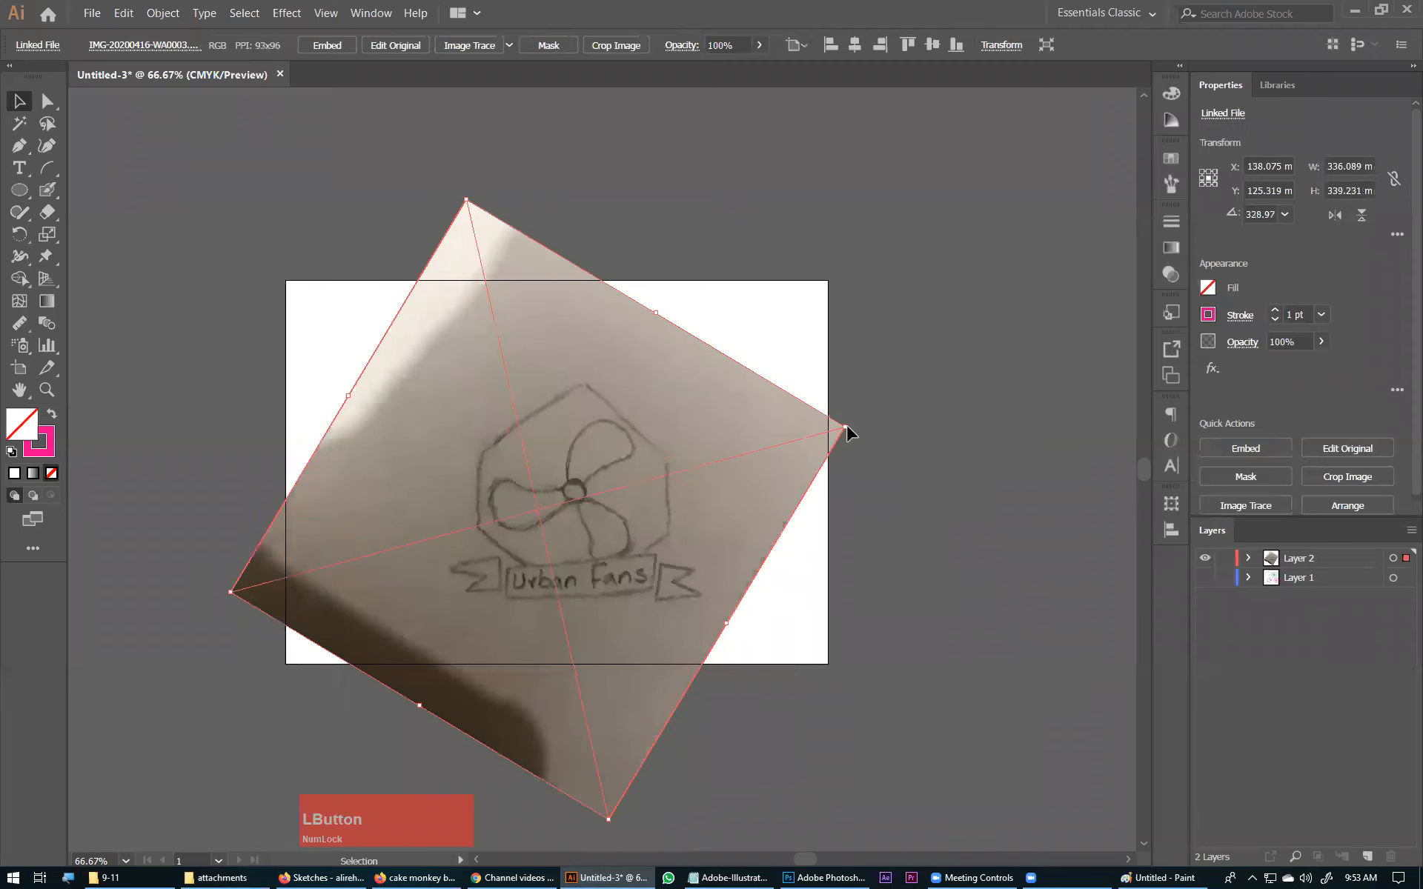
pyautogui.hotkey('ctrl', 'r')
pyautogui.moveTo(525, 93); pyautogui.dragTo(532, 338)
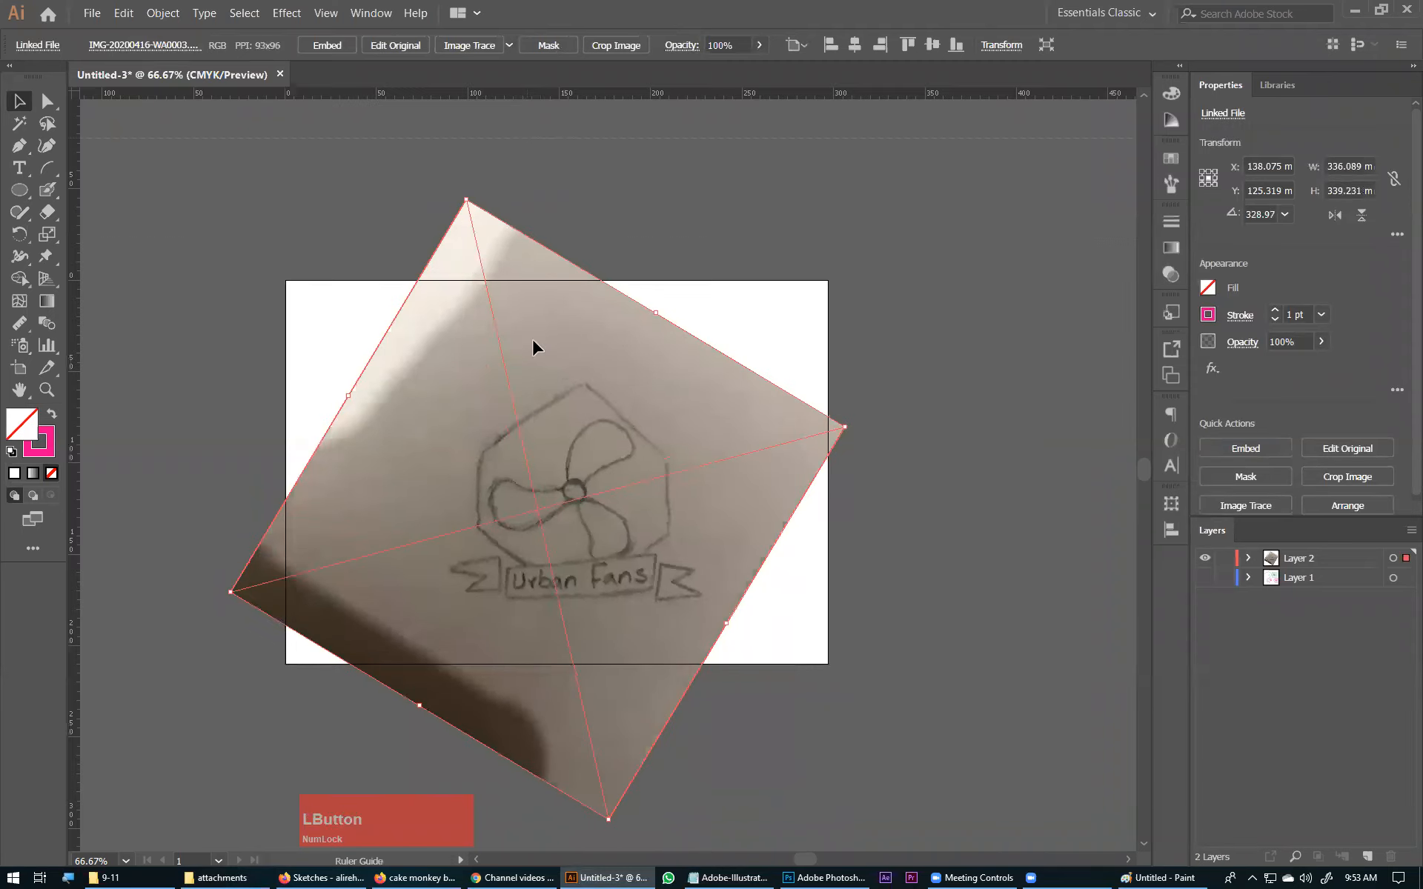
pyautogui.moveTo(547, 585); pyautogui.dragTo(547, 597)
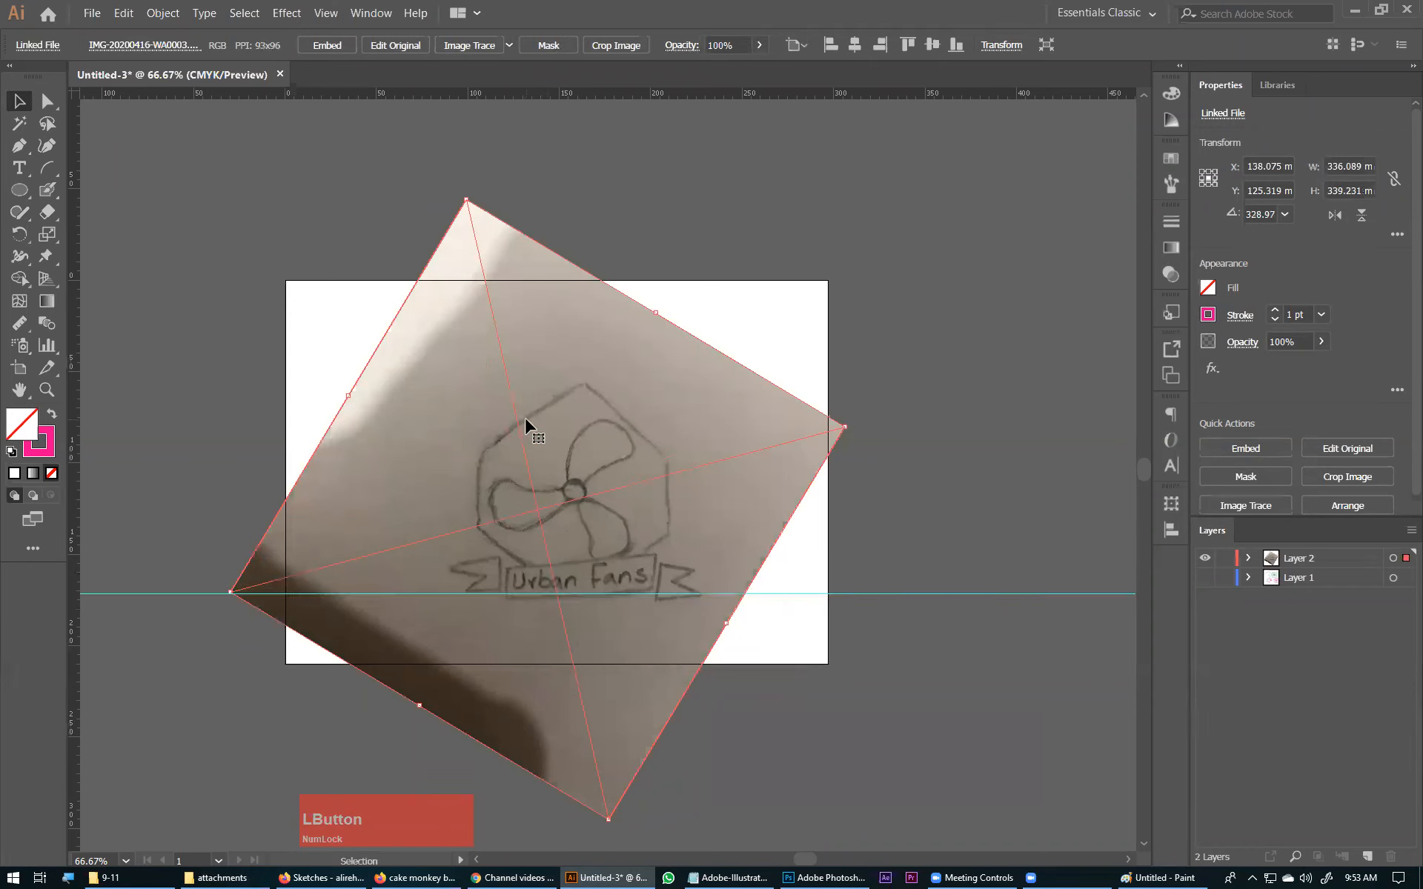
# Rotate the sketch about 4° further clockwise and shift it until the Urban Fans banner's bottom edge sits on the horizontal guide.
pyautogui.moveTo(852, 427); pyautogui.dragTo(861, 446)
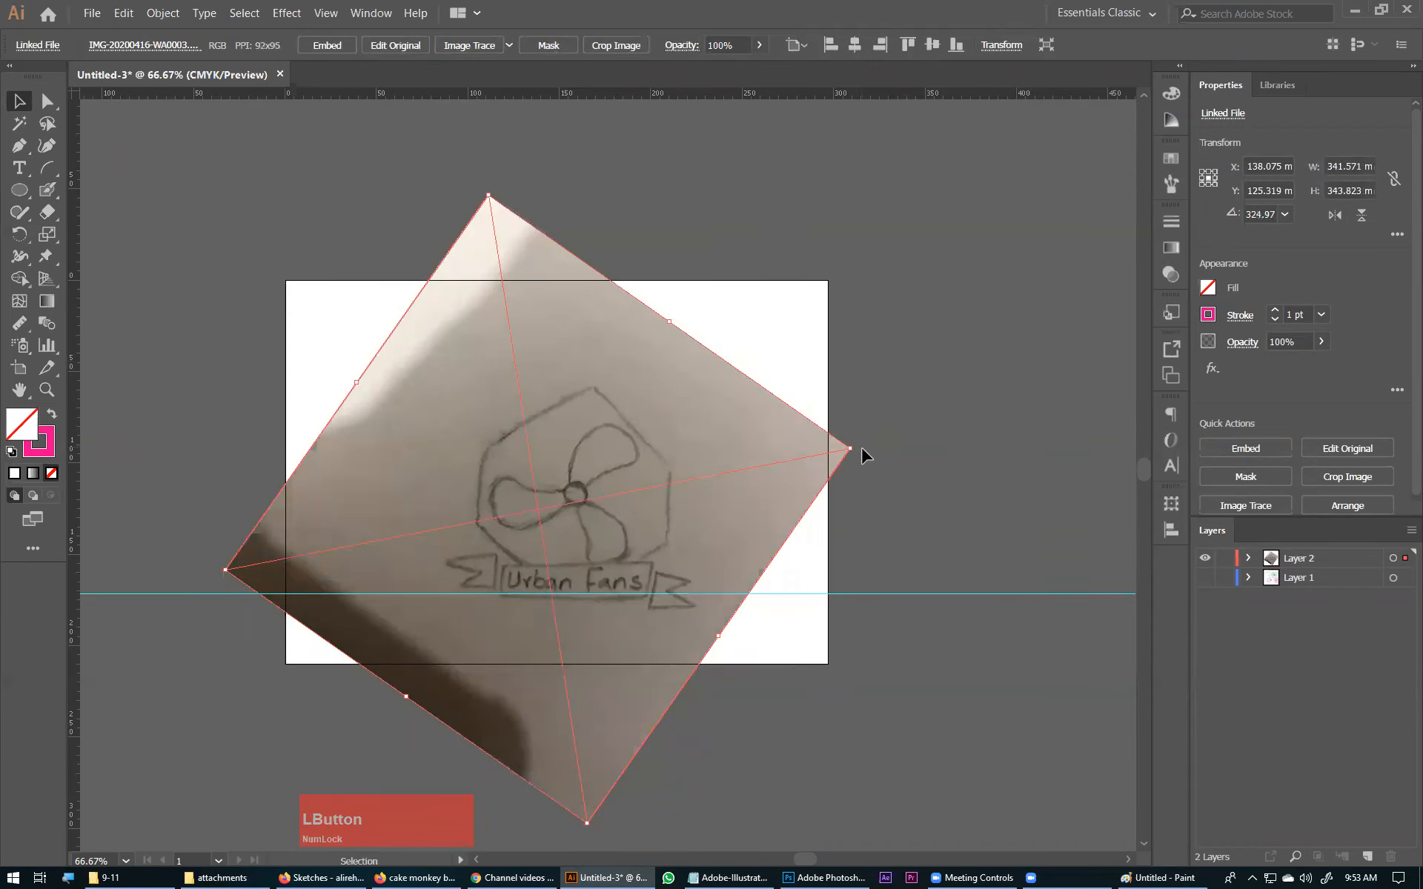
pyautogui.moveTo(682, 526); pyautogui.dragTo(624, 545)
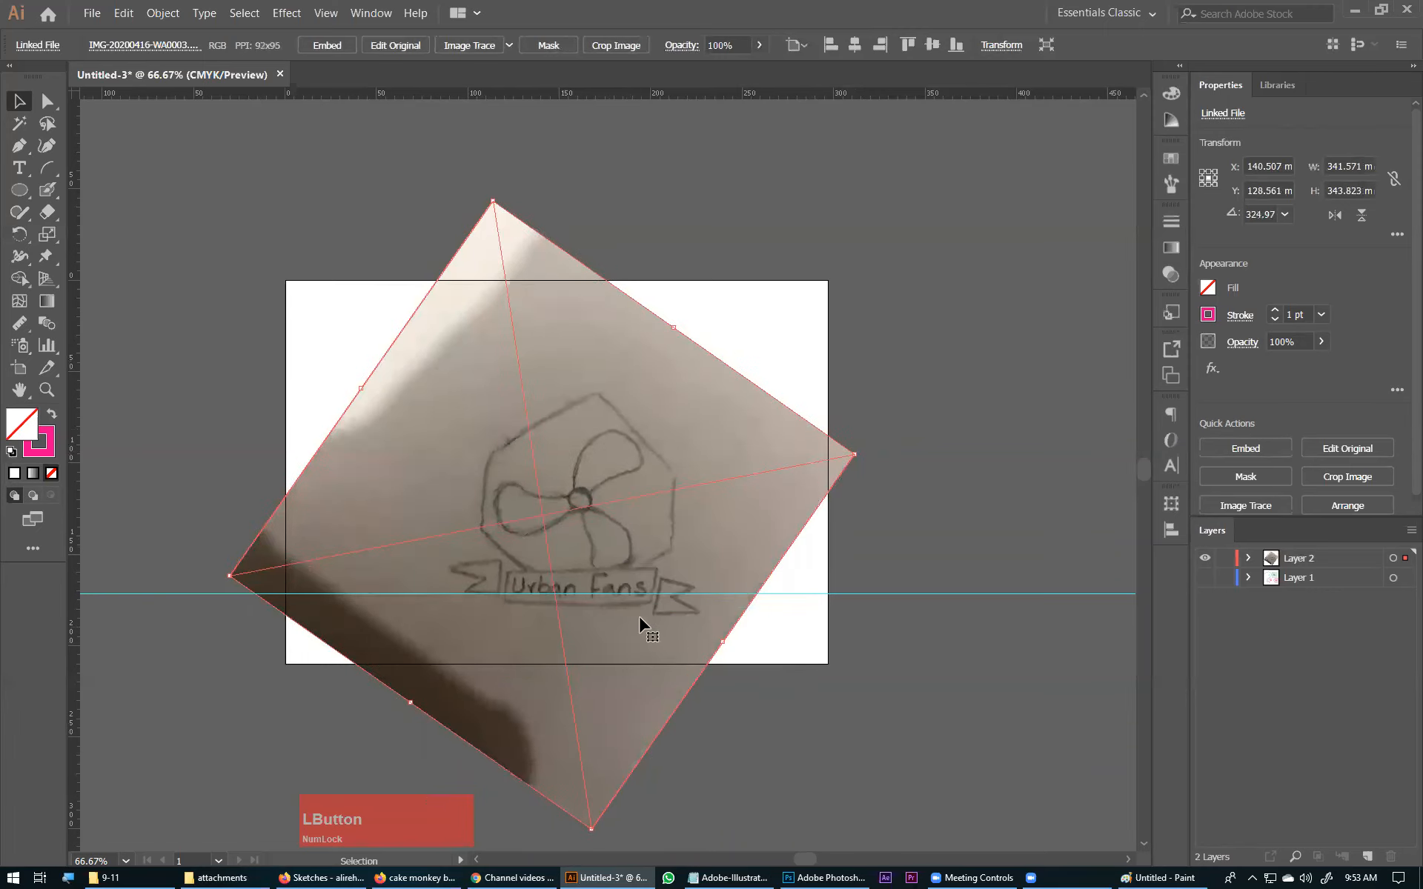
pyautogui.press('Up')
pyautogui.press('Up')
pyautogui.press('Up')
pyautogui.press('Up')
pyautogui.press('Up')
pyautogui.press('Up')
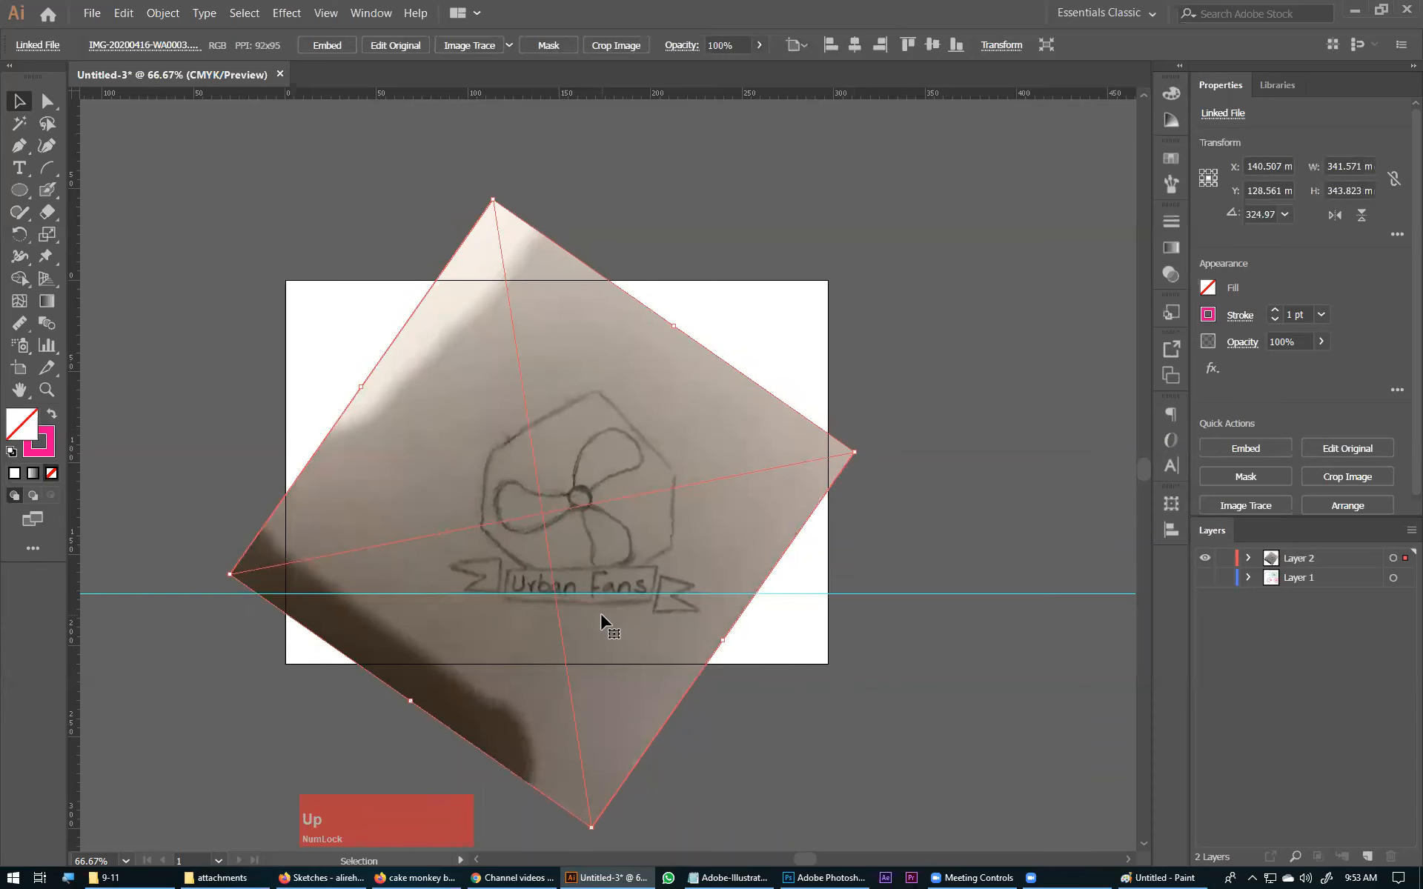
pyautogui.hotkey('shift', 'Up')
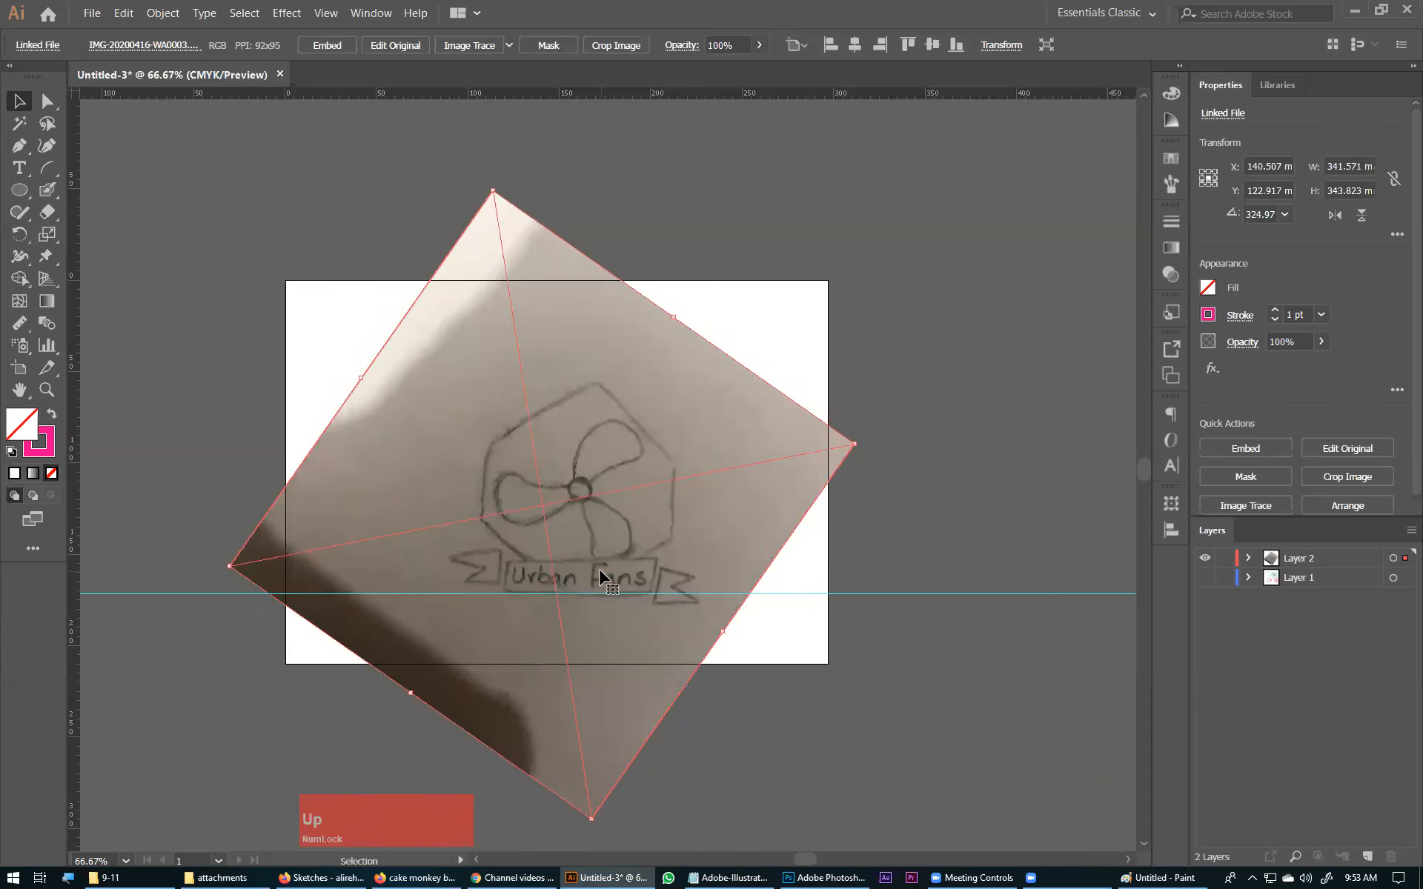
# Lock Layer 2 with the sketch and create a new empty layer above it.
pyautogui.click(863, 517)
pyautogui.click(738, 460)
pyautogui.click(833, 582)
pyautogui.click(698, 537)
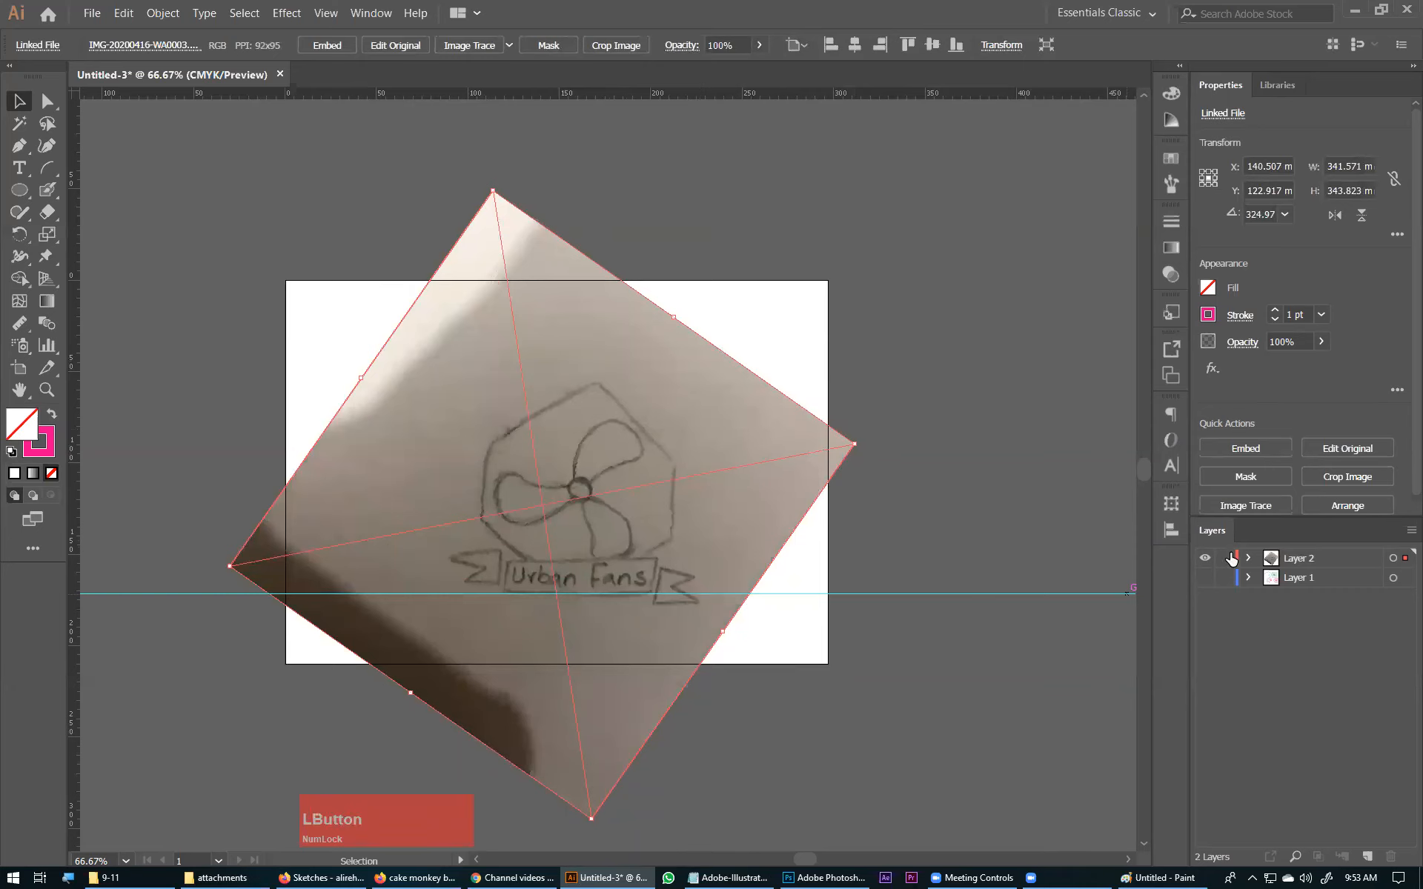
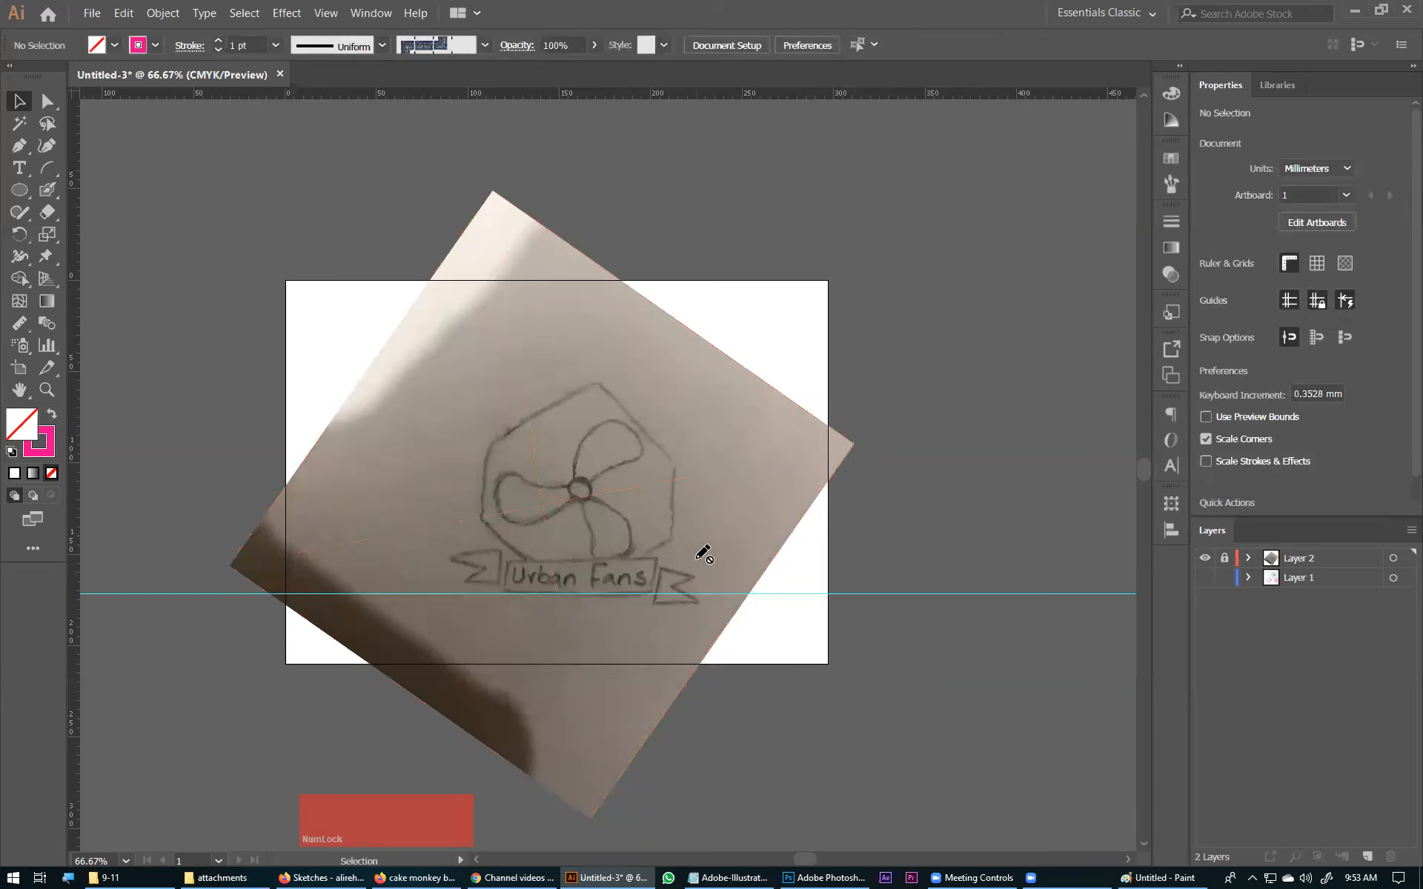
pyautogui.click(1367, 857)
pyautogui.hotkey('ctrl', 'space')
pyautogui.moveTo(448, 432); pyautogui.dragTo(838, 653)
pyautogui.press('space')
pyautogui.moveTo(716, 499); pyautogui.dragTo(805, 564)
pyautogui.hotkey('ctrl', '-')
pyautogui.hotkey('ctrl', '-')
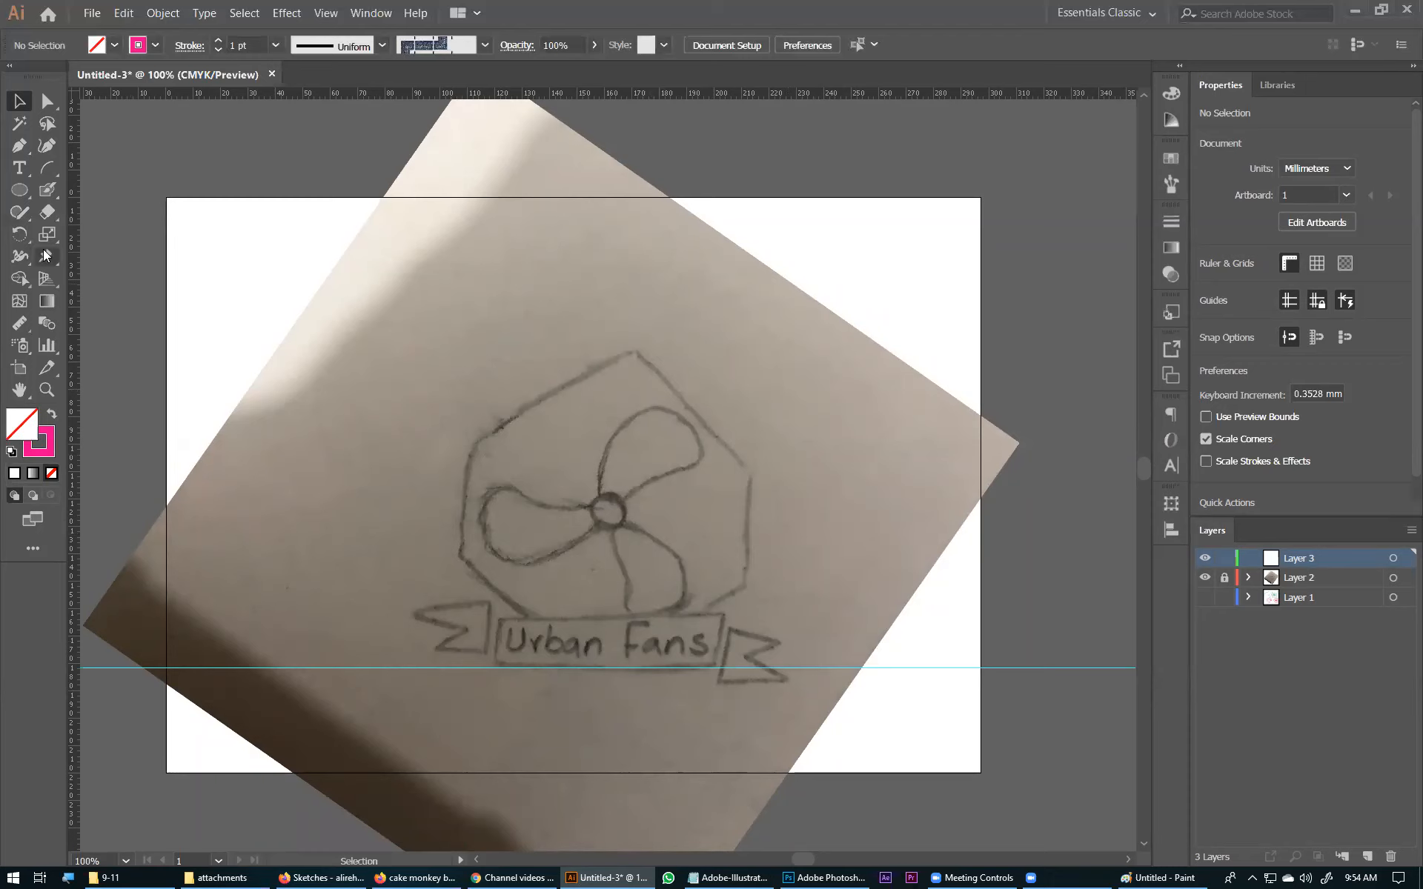
pyautogui.moveTo(19, 191); pyautogui.dragTo(140, 258)
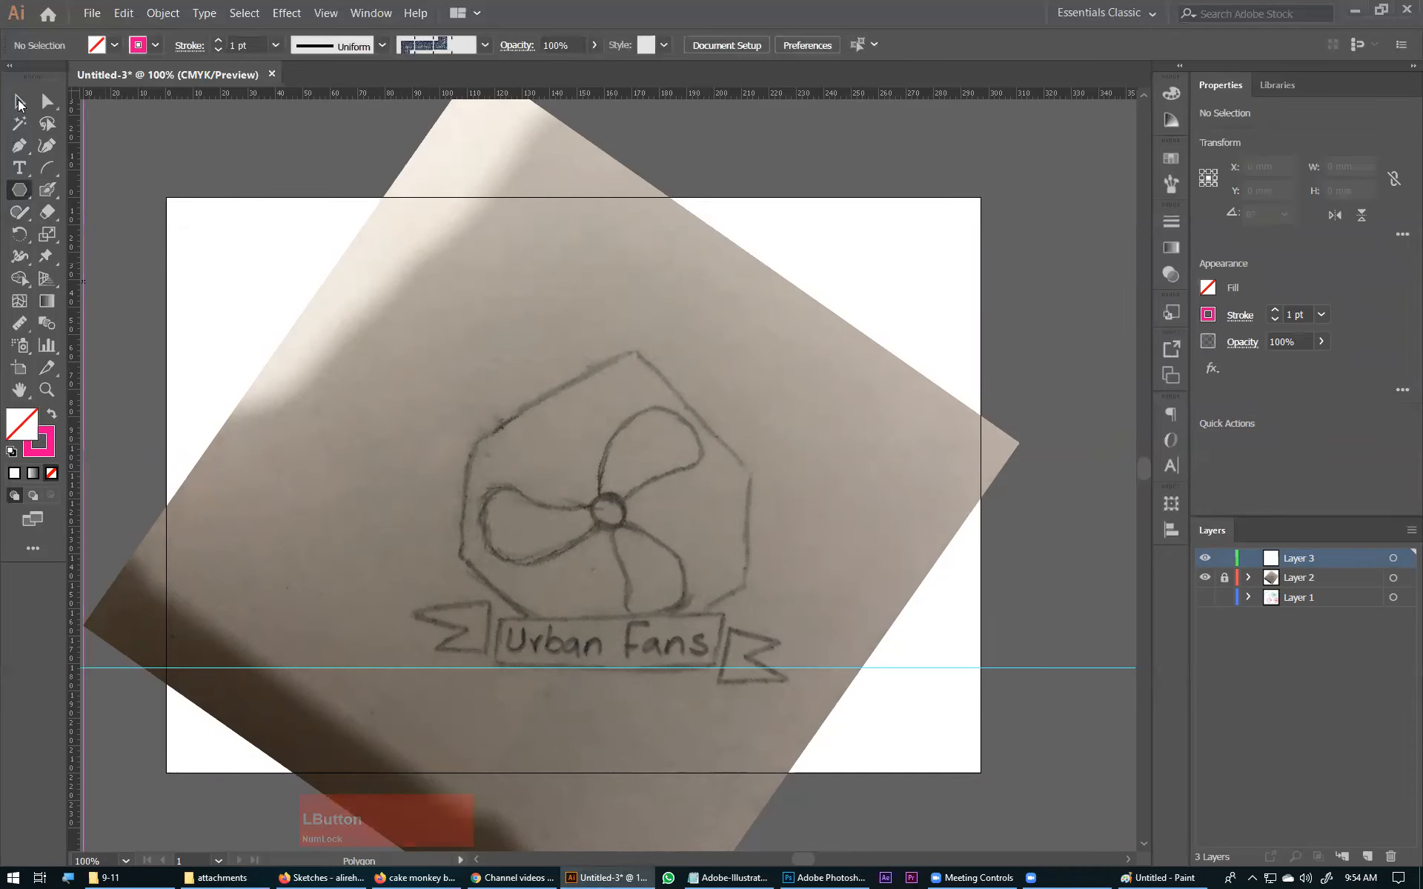
pyautogui.hotkey('ctrl', '-')
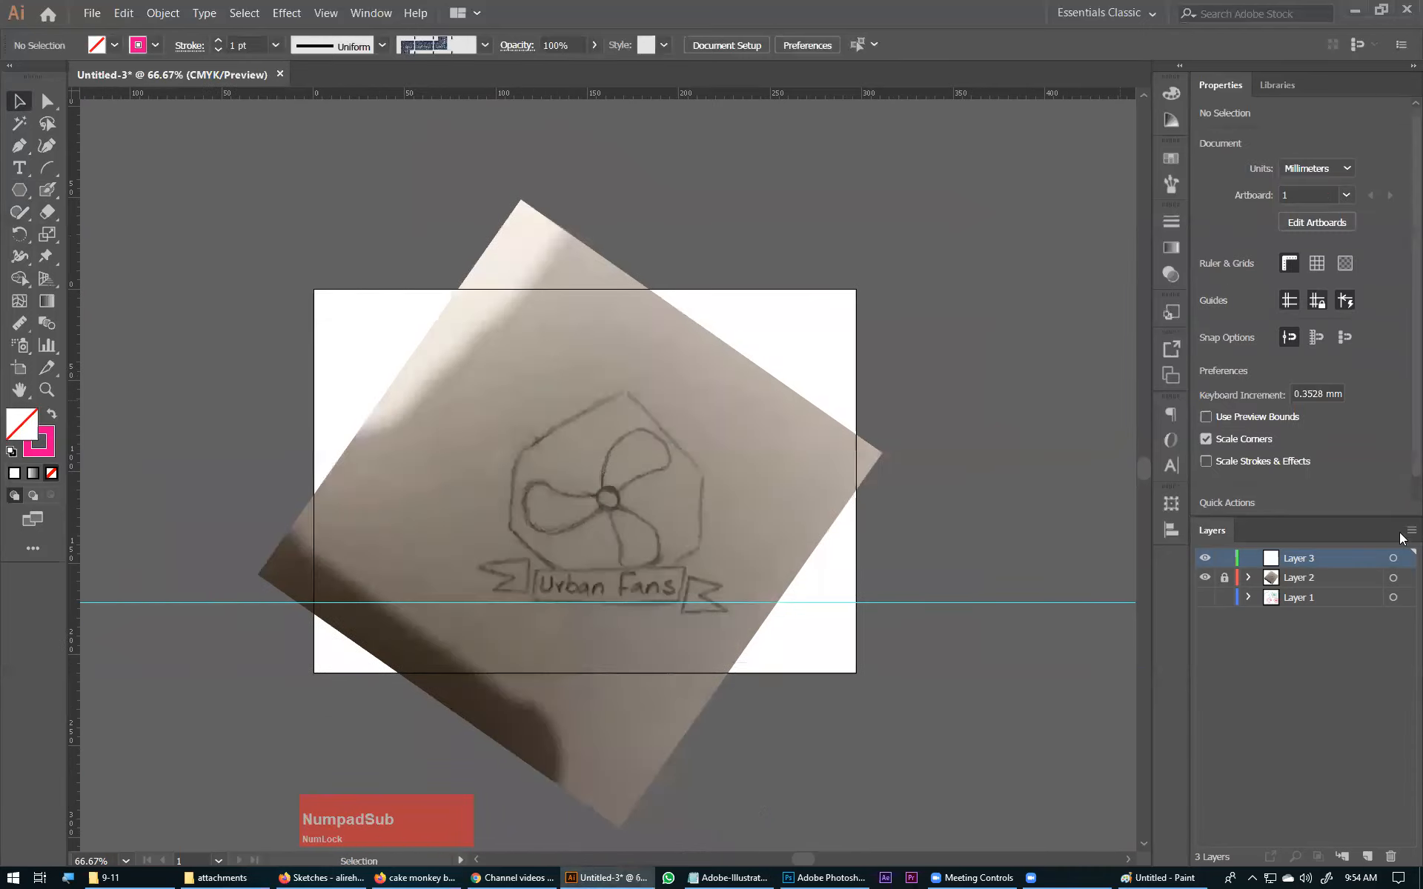
# Show Layer 1, copy its concentric circles, hide it again and paste the circles in place on Layer 3.
pyautogui.click(1205, 597)
pyautogui.moveTo(663, 391); pyautogui.dragTo(424, 276)
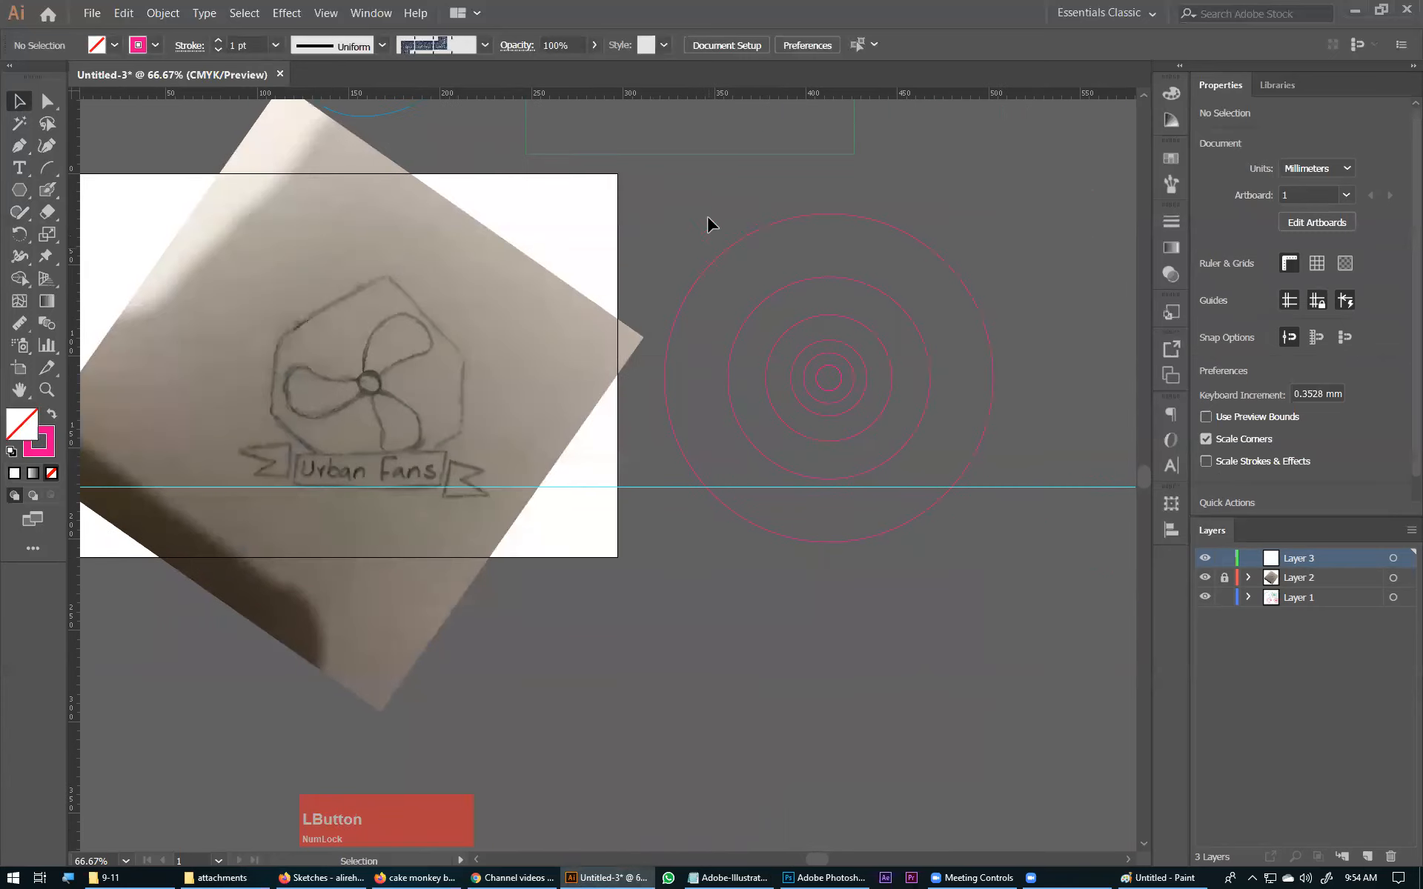
pyautogui.moveTo(913, 490); pyautogui.dragTo(913, 490)
pyautogui.hotkey('ctrl', 'c')
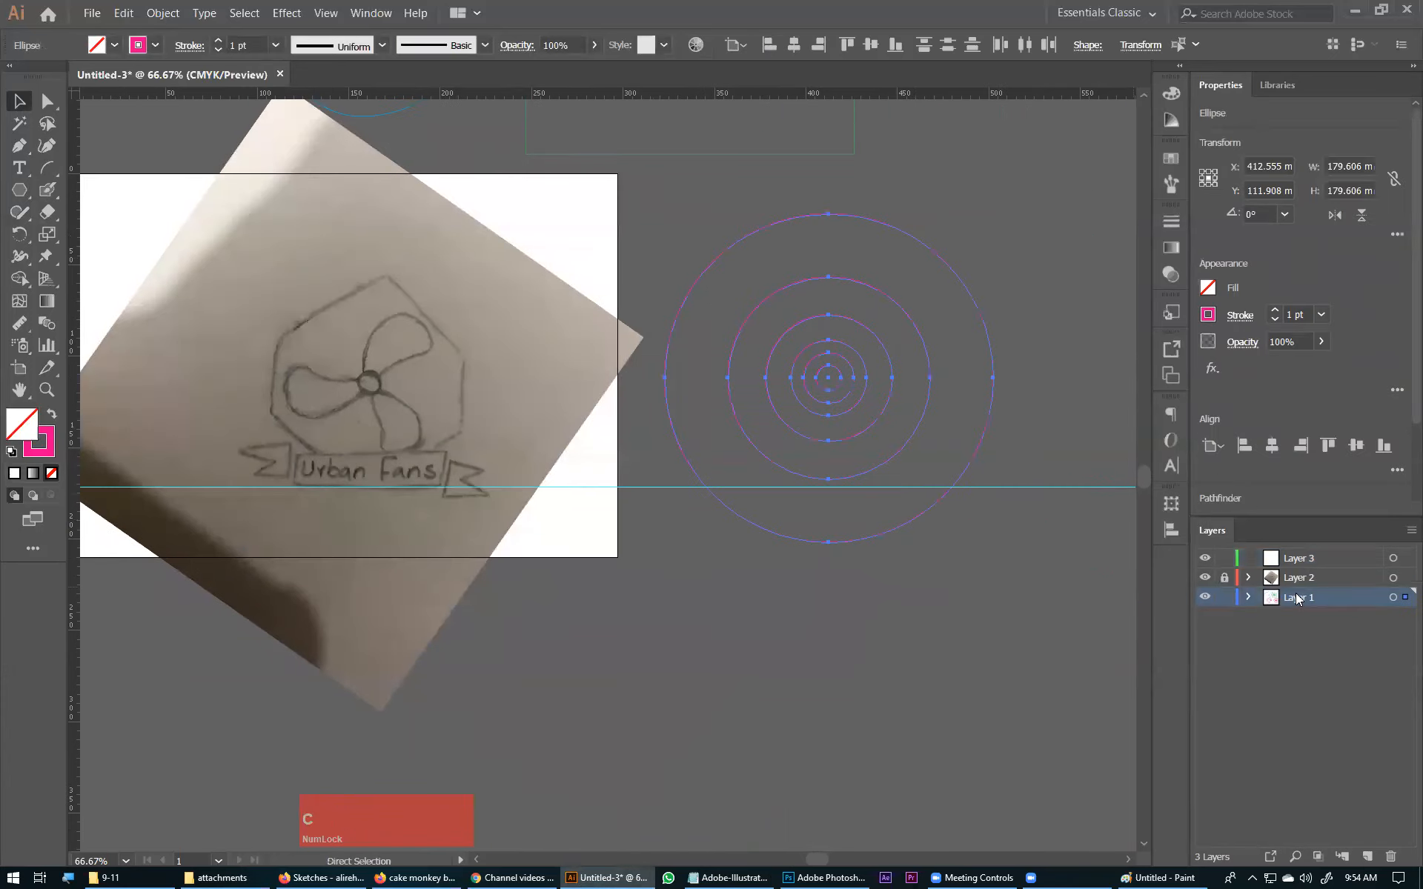
pyautogui.click(1215, 598)
pyautogui.click(1278, 557)
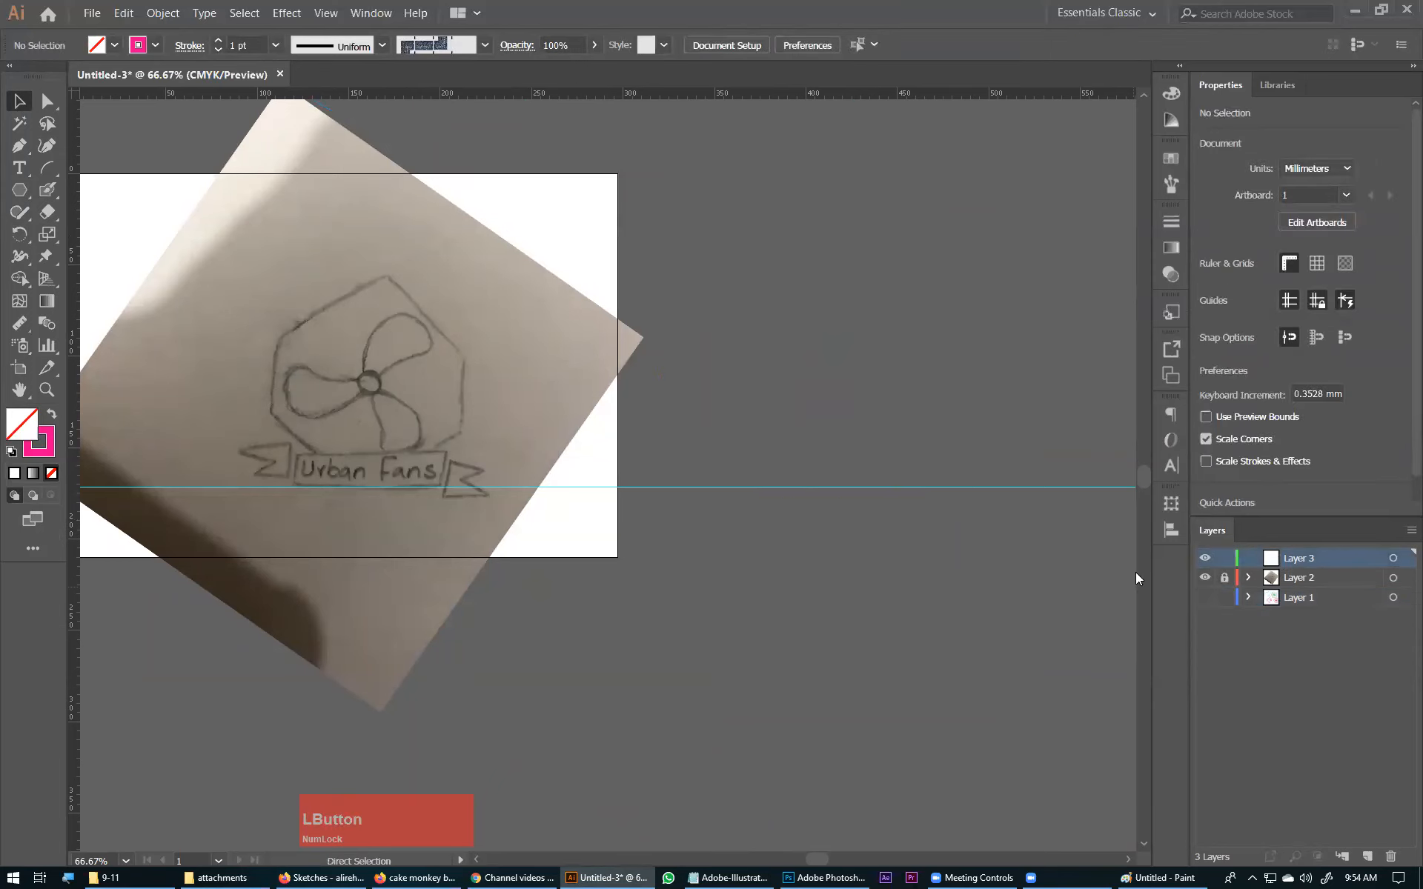
pyautogui.hotkey('ctrl', 'v')
pyautogui.moveTo(632, 498); pyautogui.dragTo(788, 597)
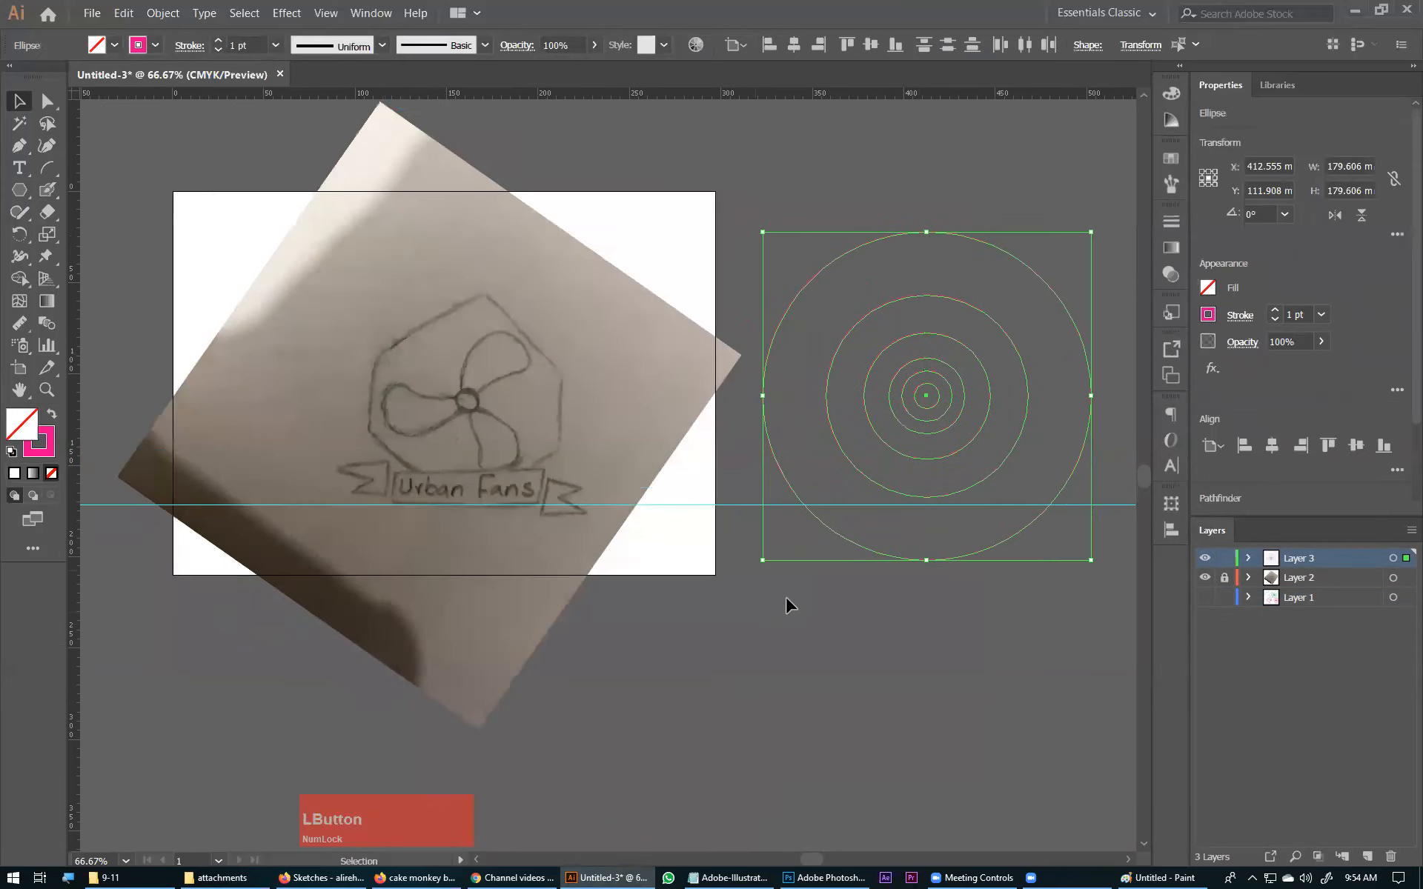
pyautogui.click(901, 706)
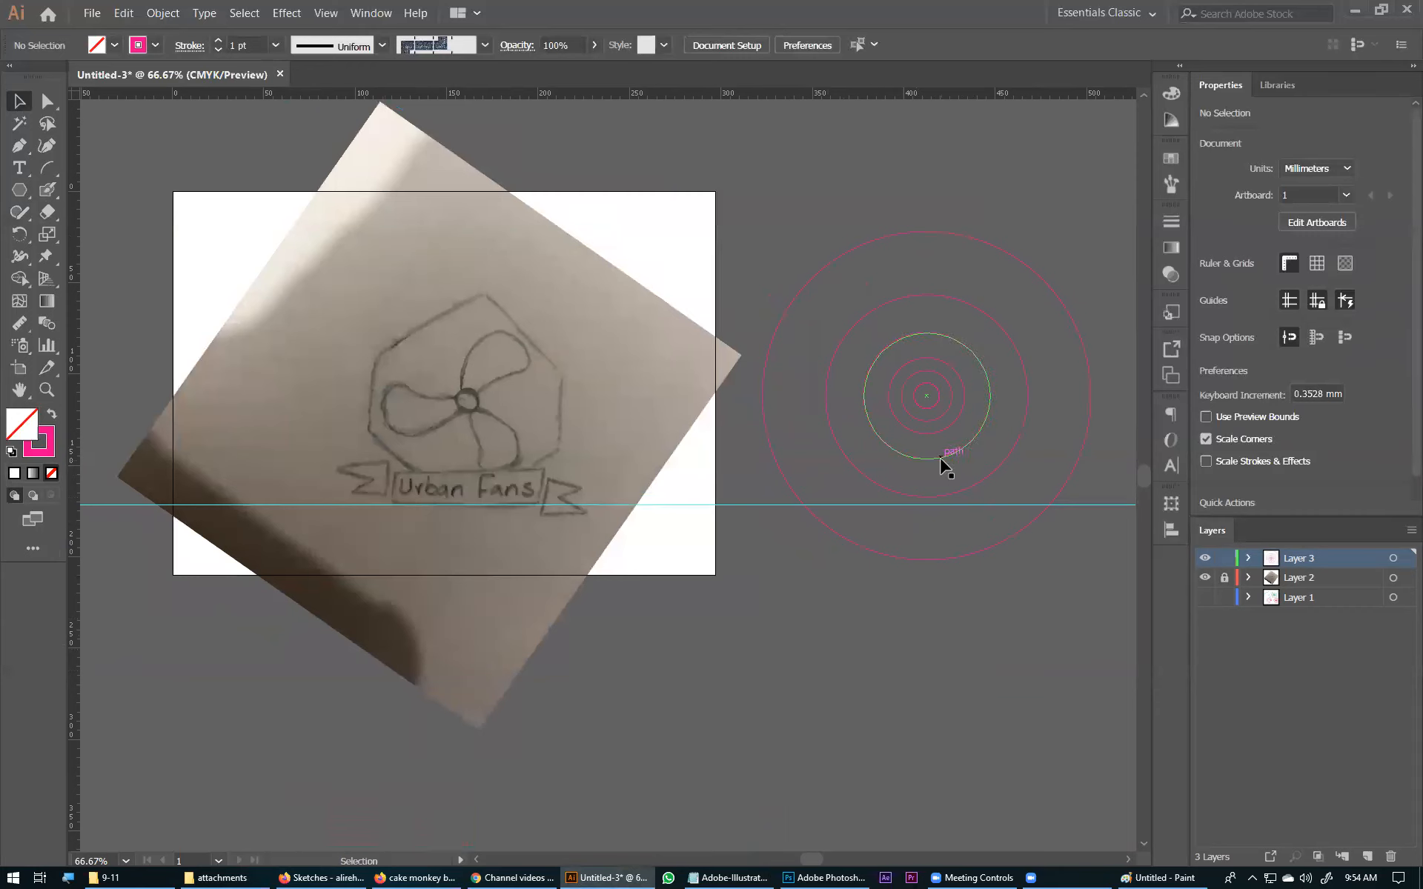
# Duplicate the second-largest concentric circle onto the sketch so that it encloses the fan's hexagonal outline.
pyautogui.click(943, 465)
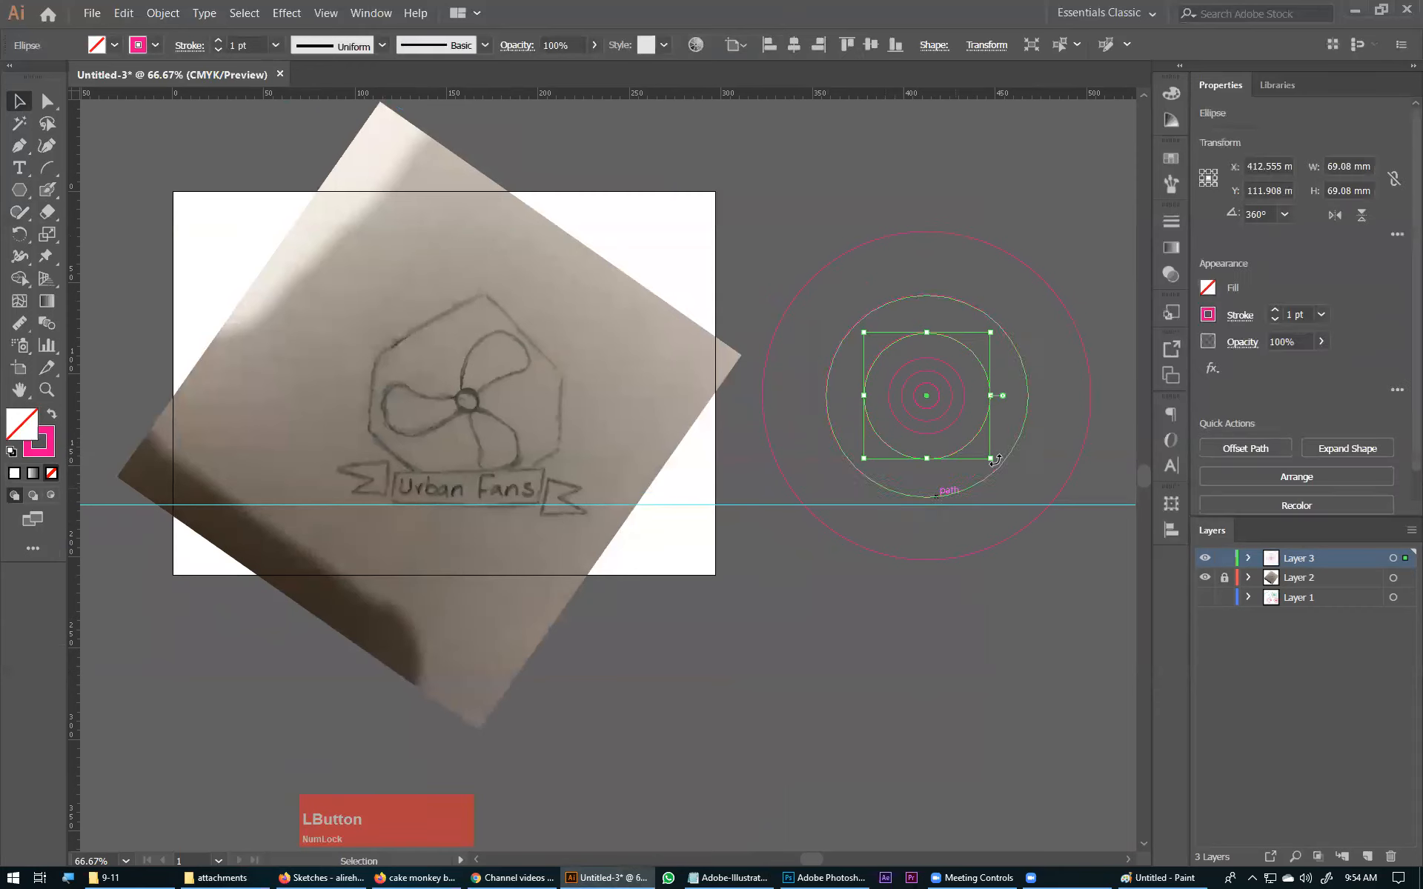
pyautogui.moveTo(1025, 421); pyautogui.dragTo(563, 406)
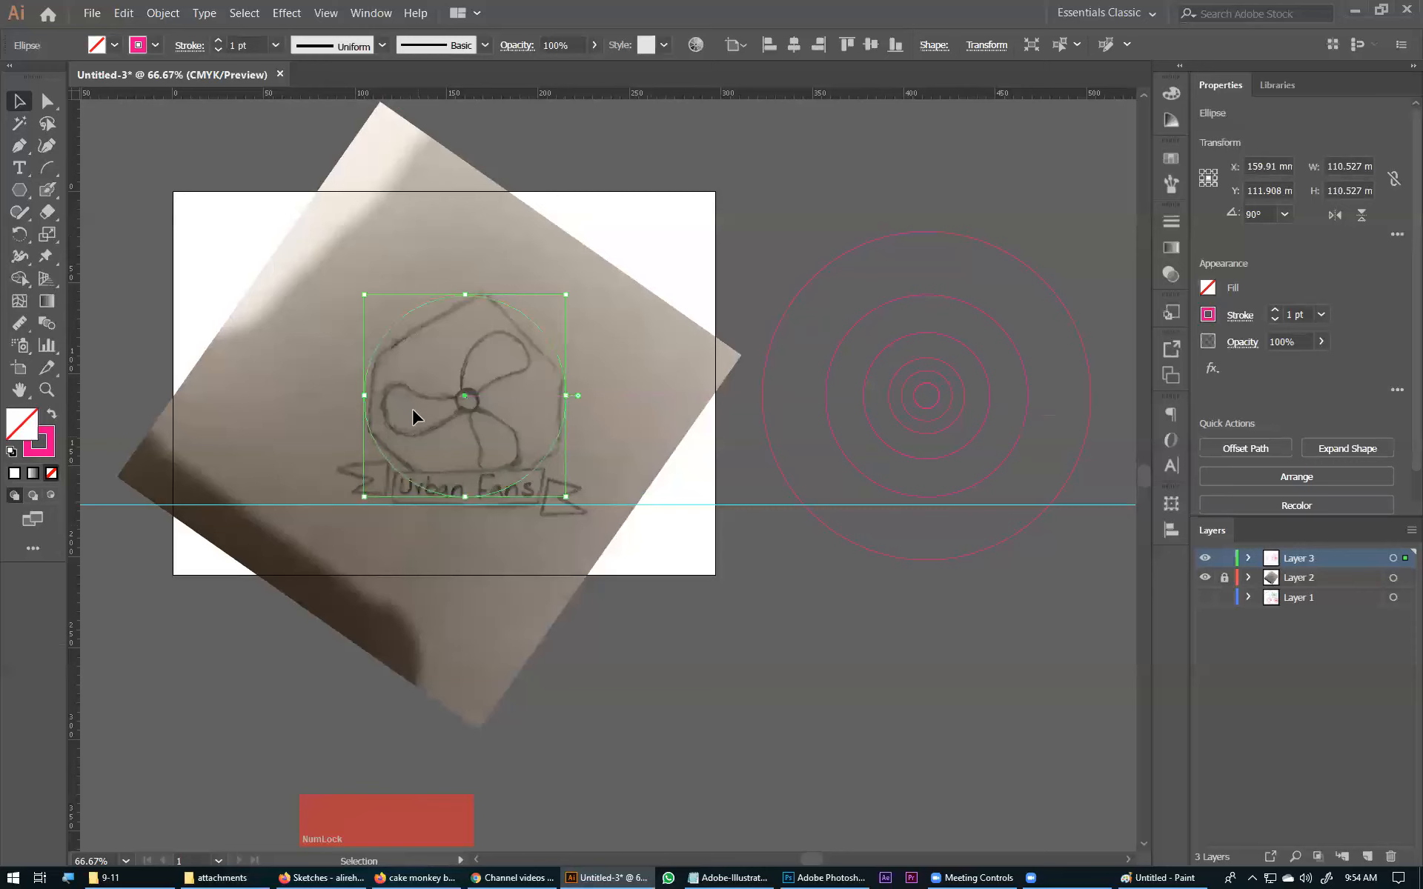
pyautogui.moveTo(567, 221); pyautogui.dragTo(537, 322)
pyautogui.click(535, 323)
pyautogui.moveTo(19, 190); pyautogui.dragTo(19, 192)
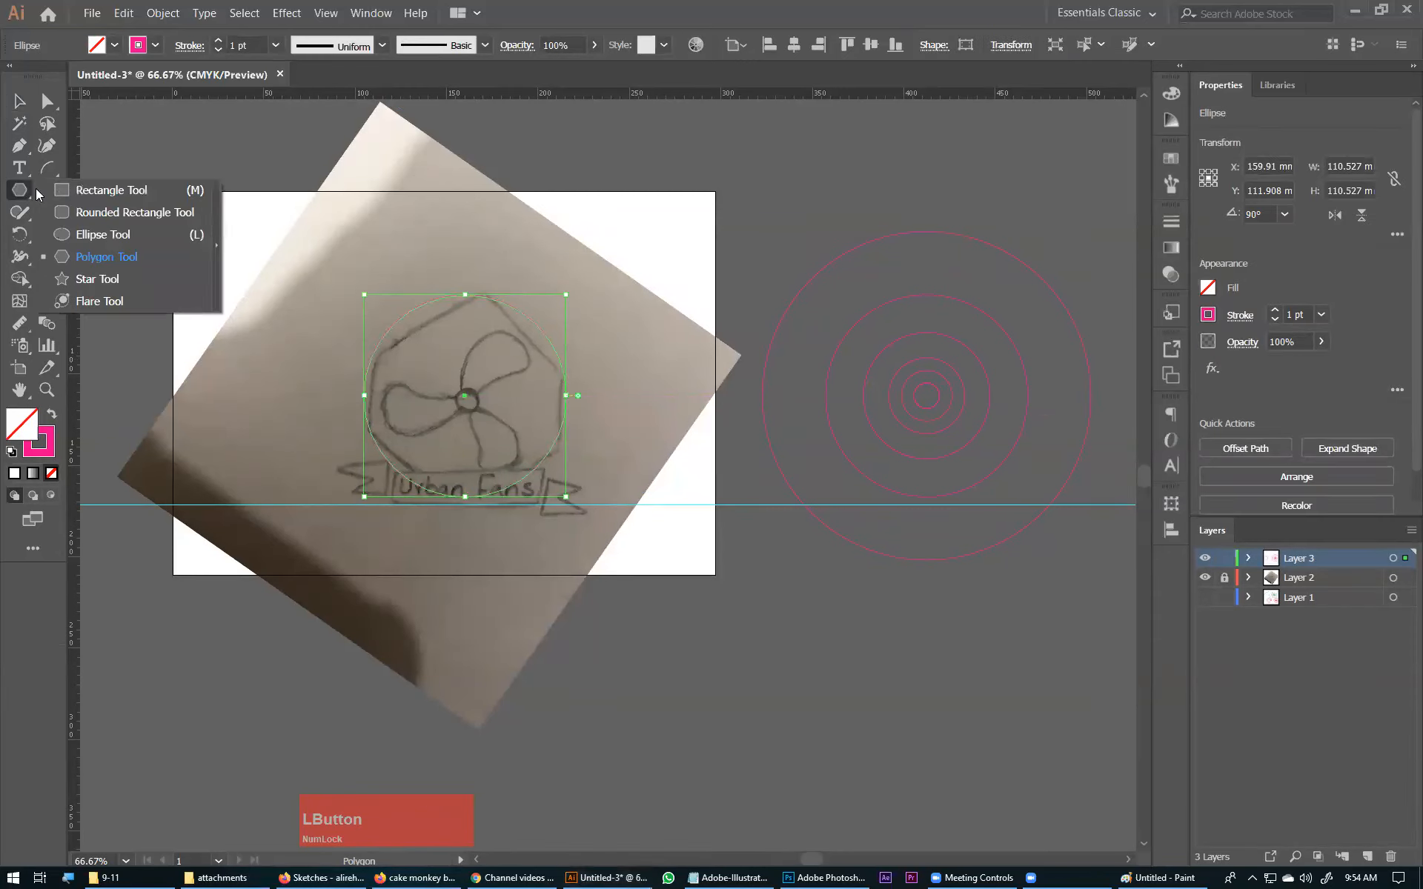
pyautogui.click(83, 256)
pyautogui.click(390, 378)
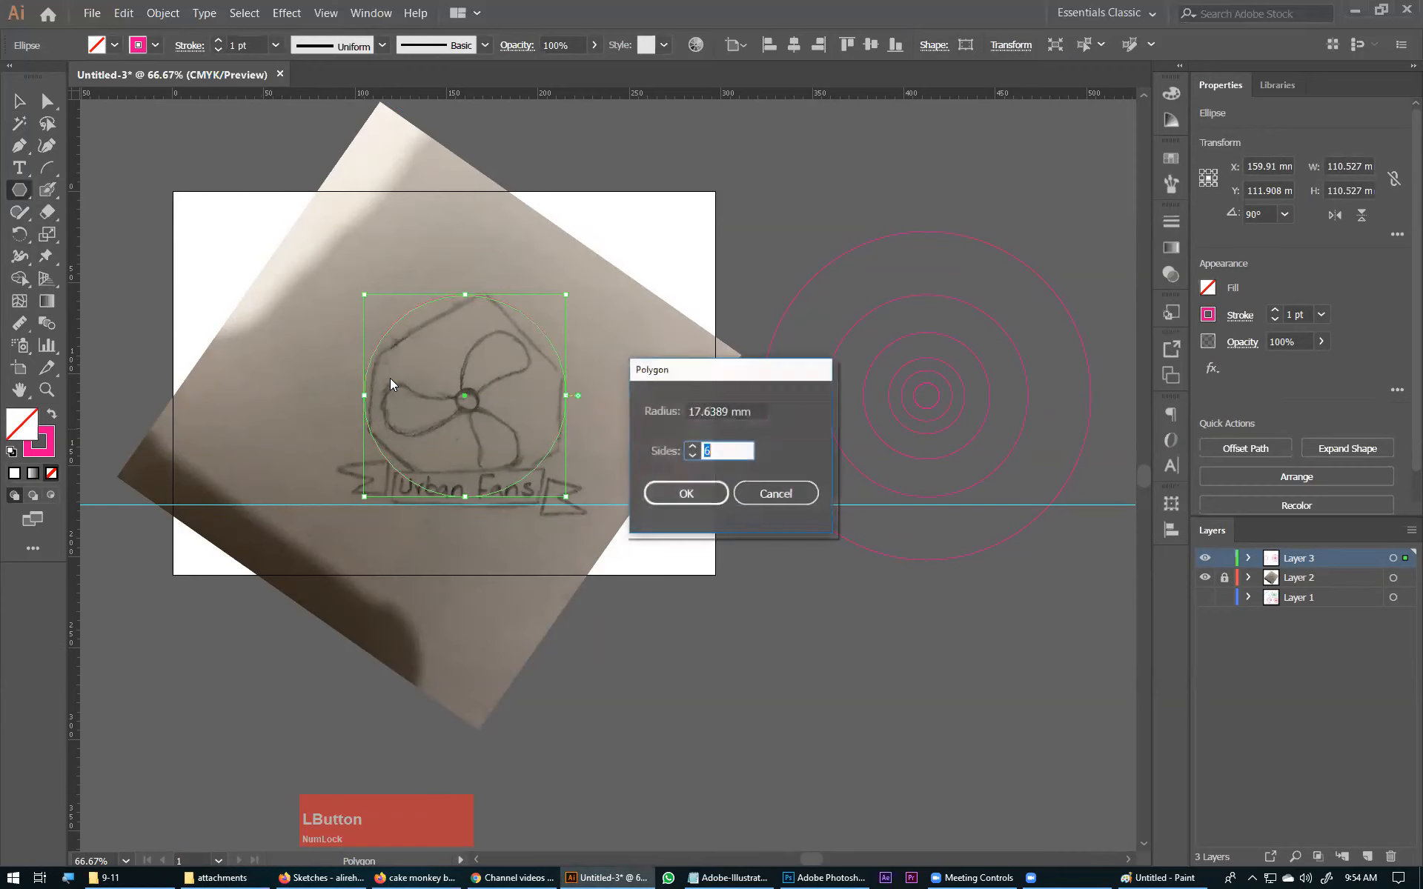
pyautogui.click(722, 451)
pyautogui.click(765, 495)
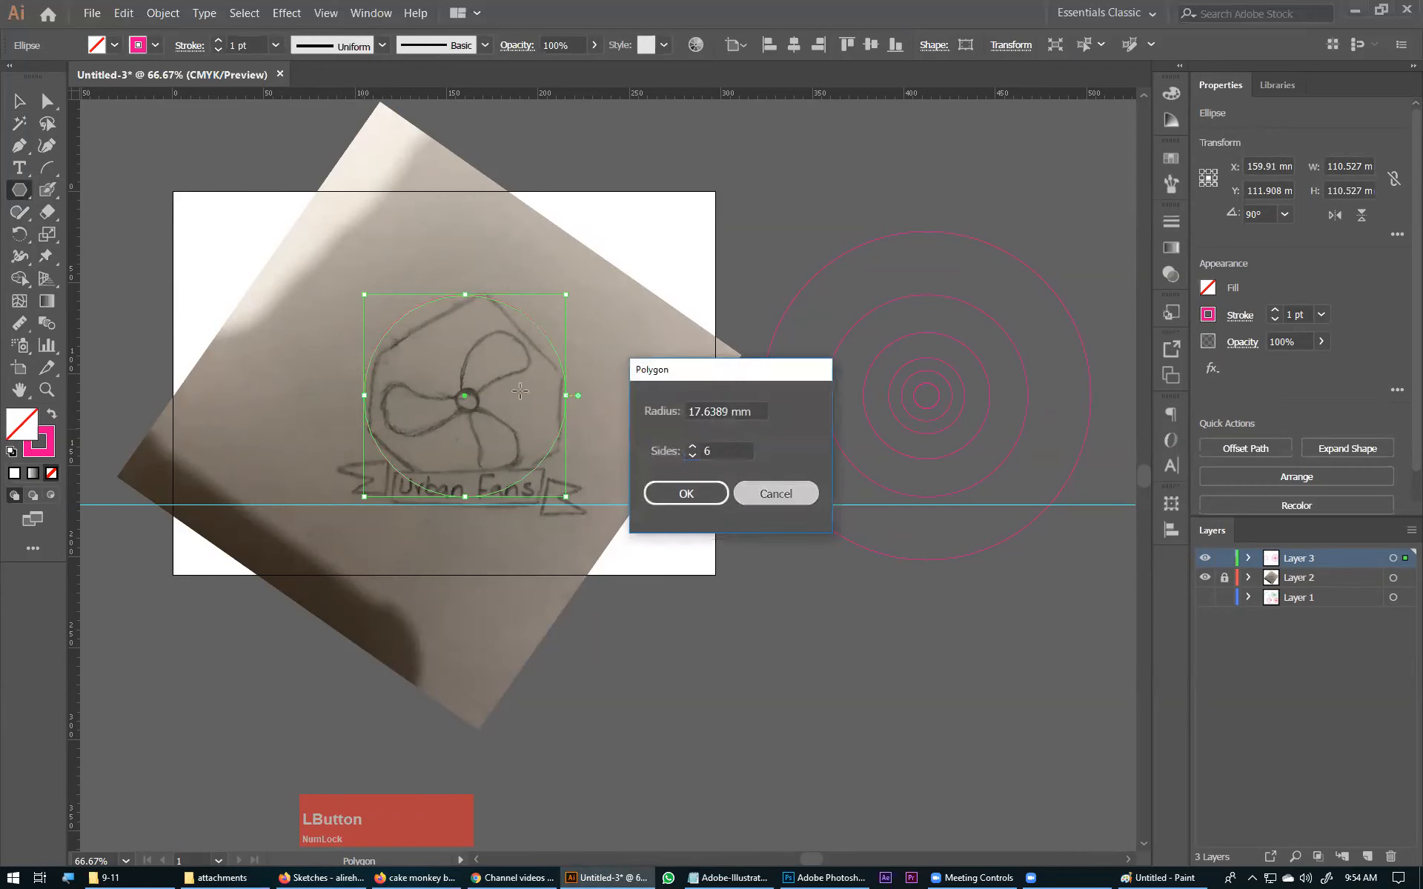
# Try a six-sided polygon using the circle's copied width, 110.527 mm, as its radius, and undo it.
pyautogui.click(1011, 46)
pyautogui.moveTo(945, 75); pyautogui.dragTo(977, 80)
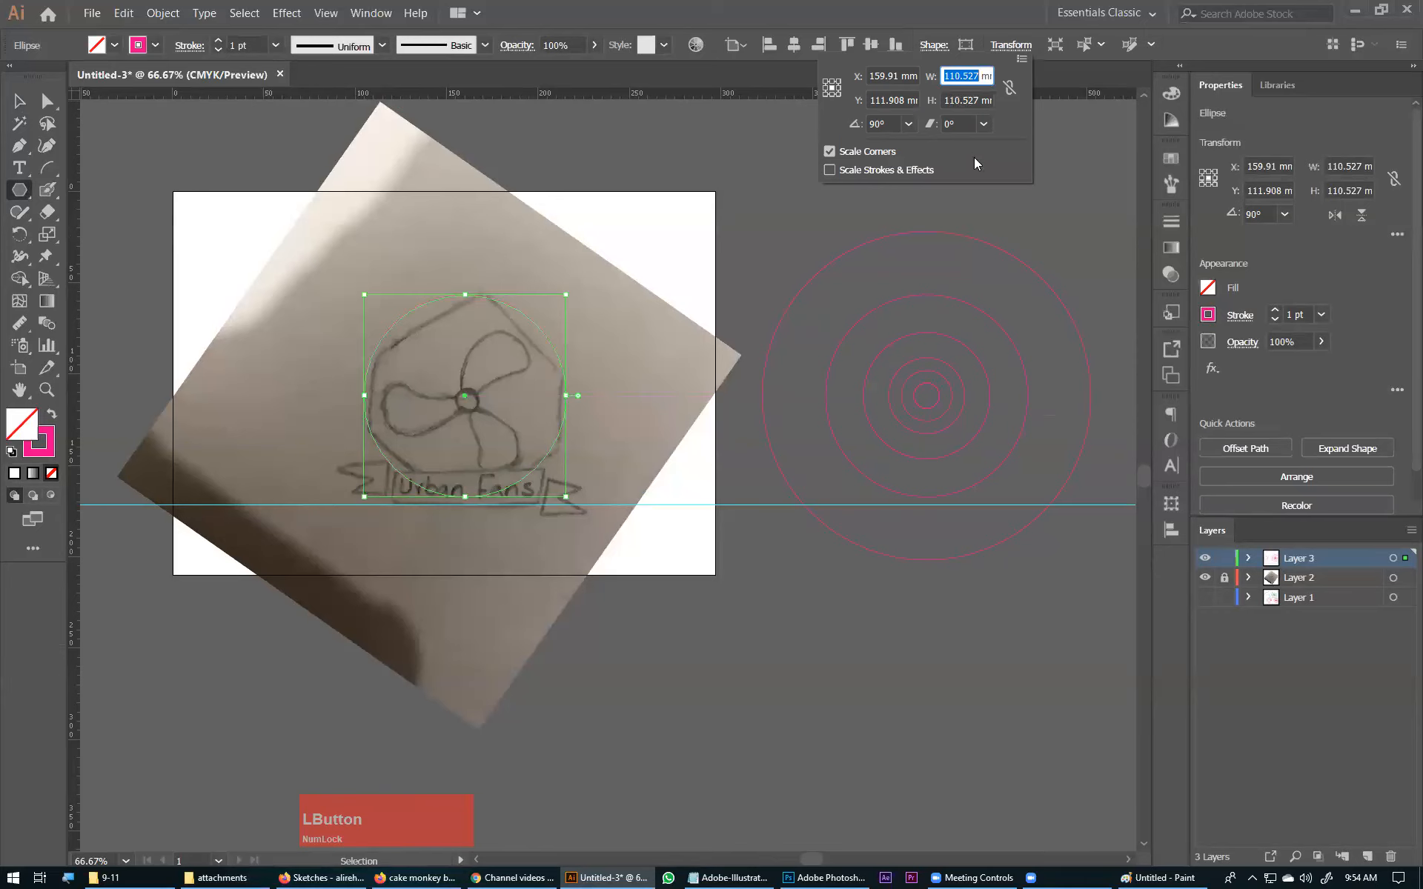
pyautogui.hotkey('ctrl', 'c')
pyautogui.hotkey('ctrl', 'c')
pyautogui.click(10, 191)
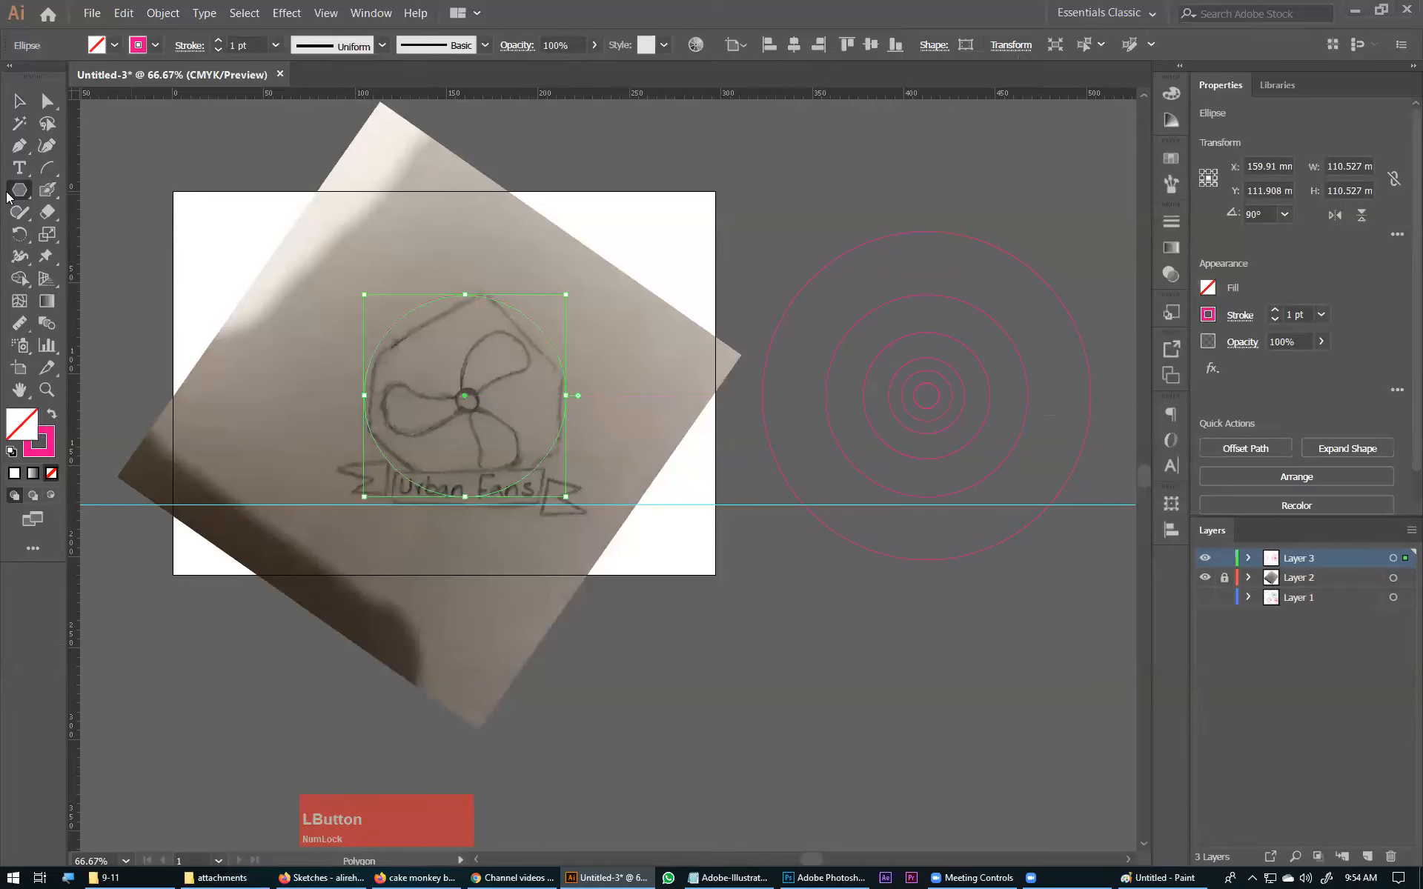
pyautogui.click(461, 421)
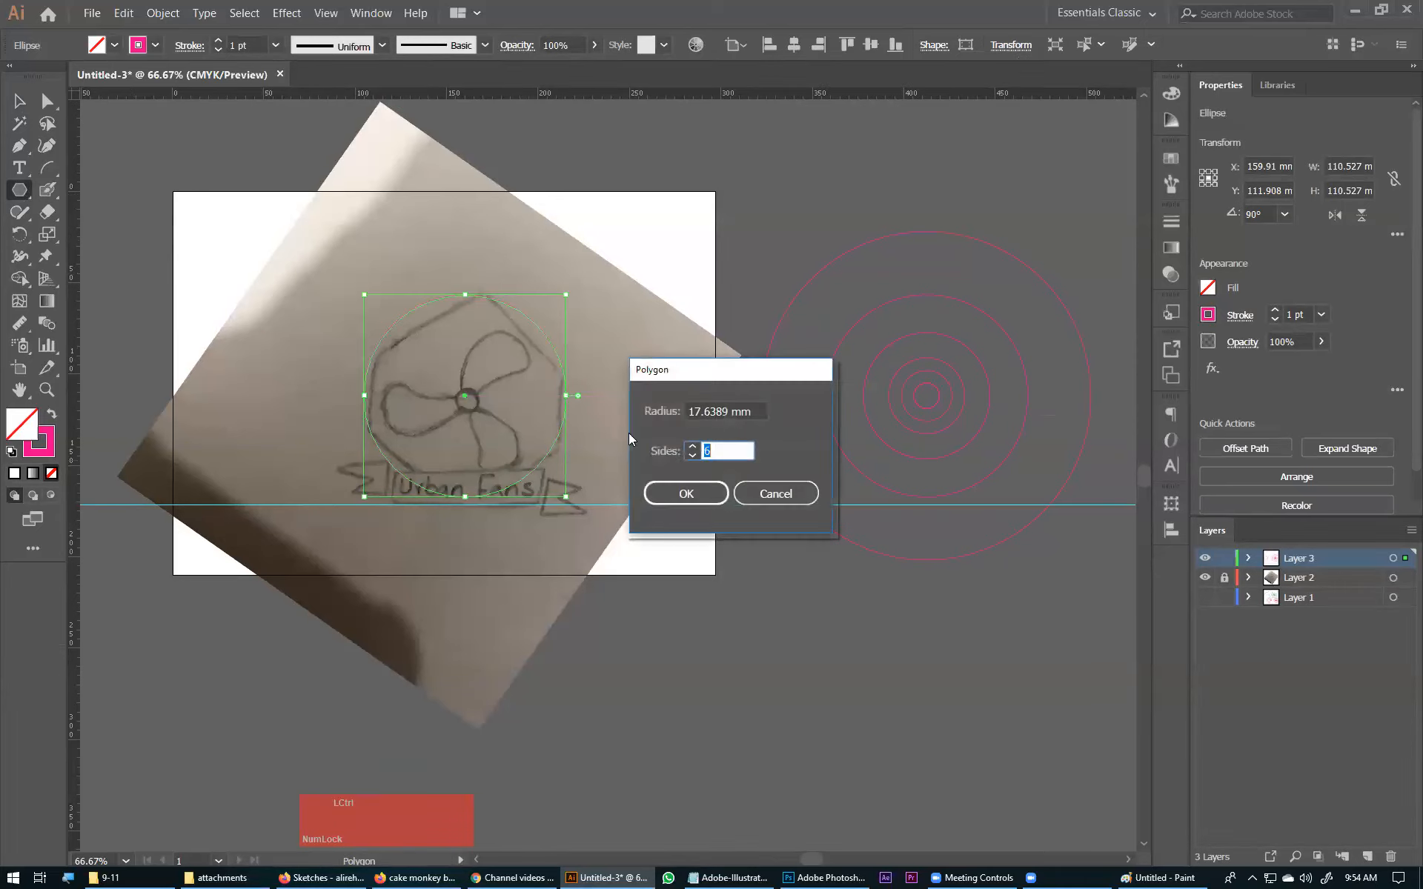
pyautogui.hotkey('shift', 'Tab')
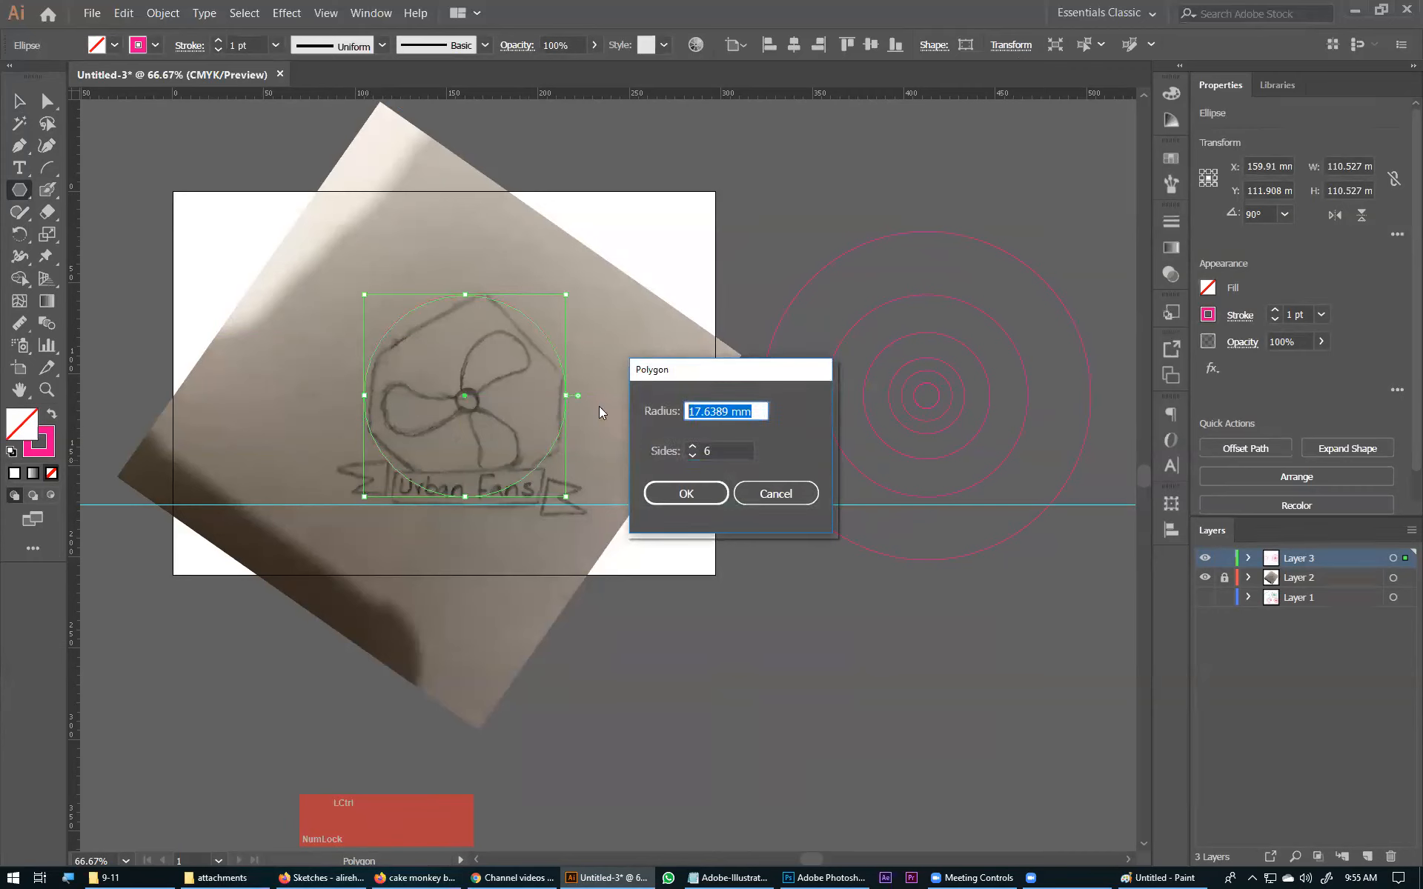
pyautogui.hotkey('ctrl', 'v')
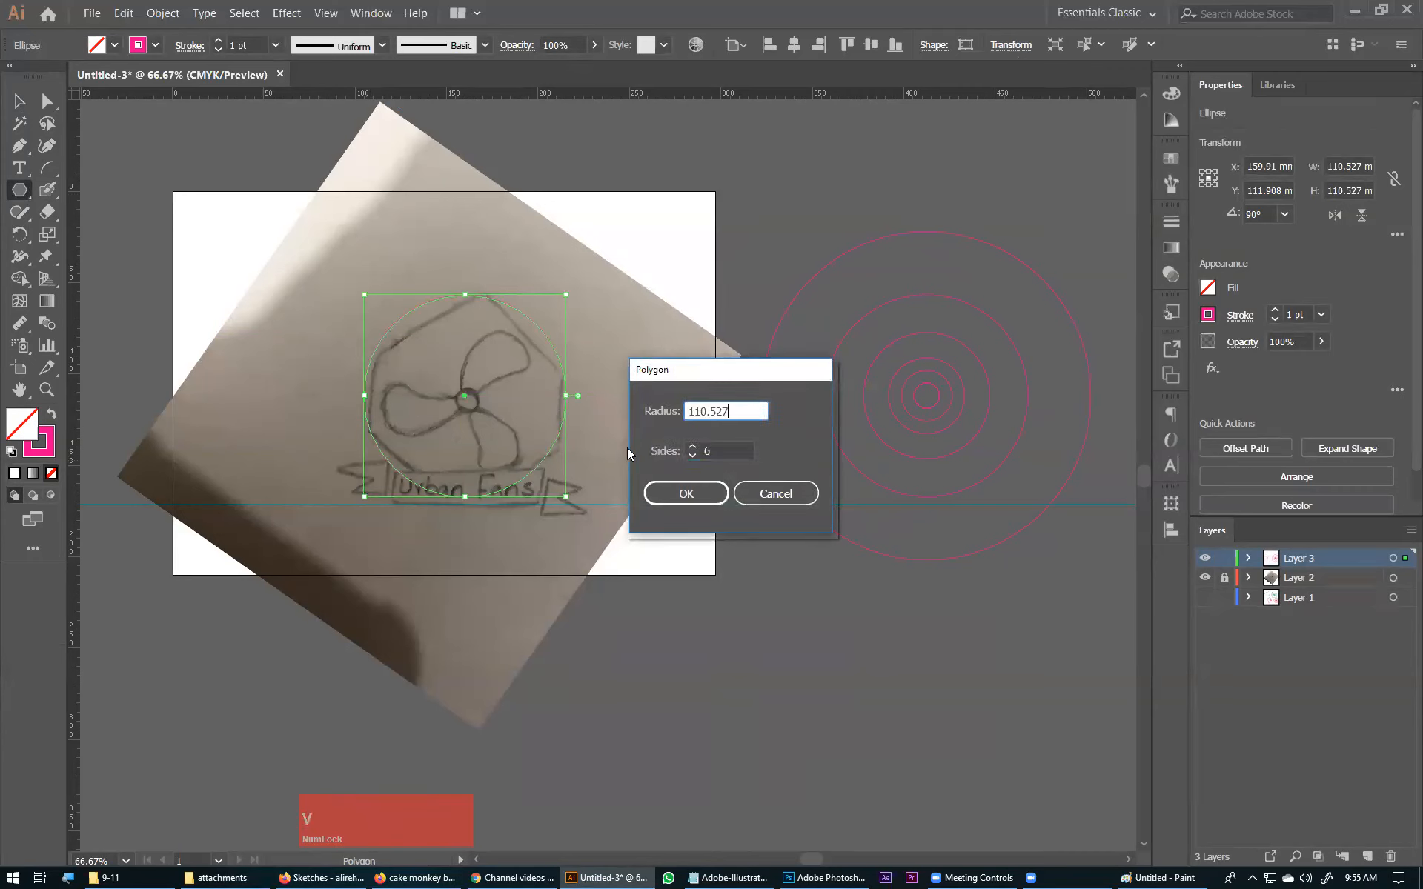
pyautogui.click(681, 495)
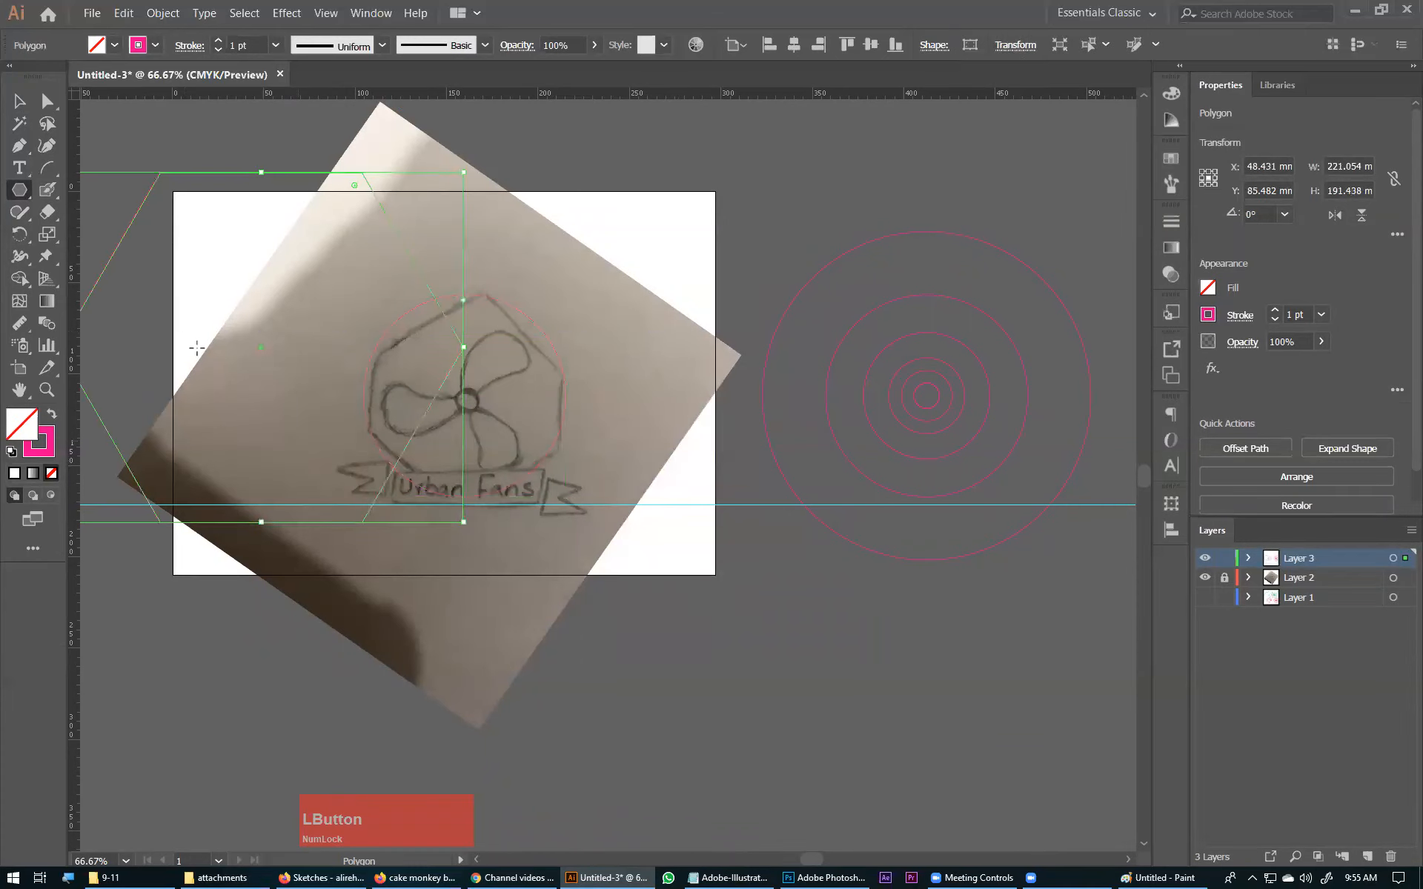
pyautogui.hotkey('ctrl', 'z')
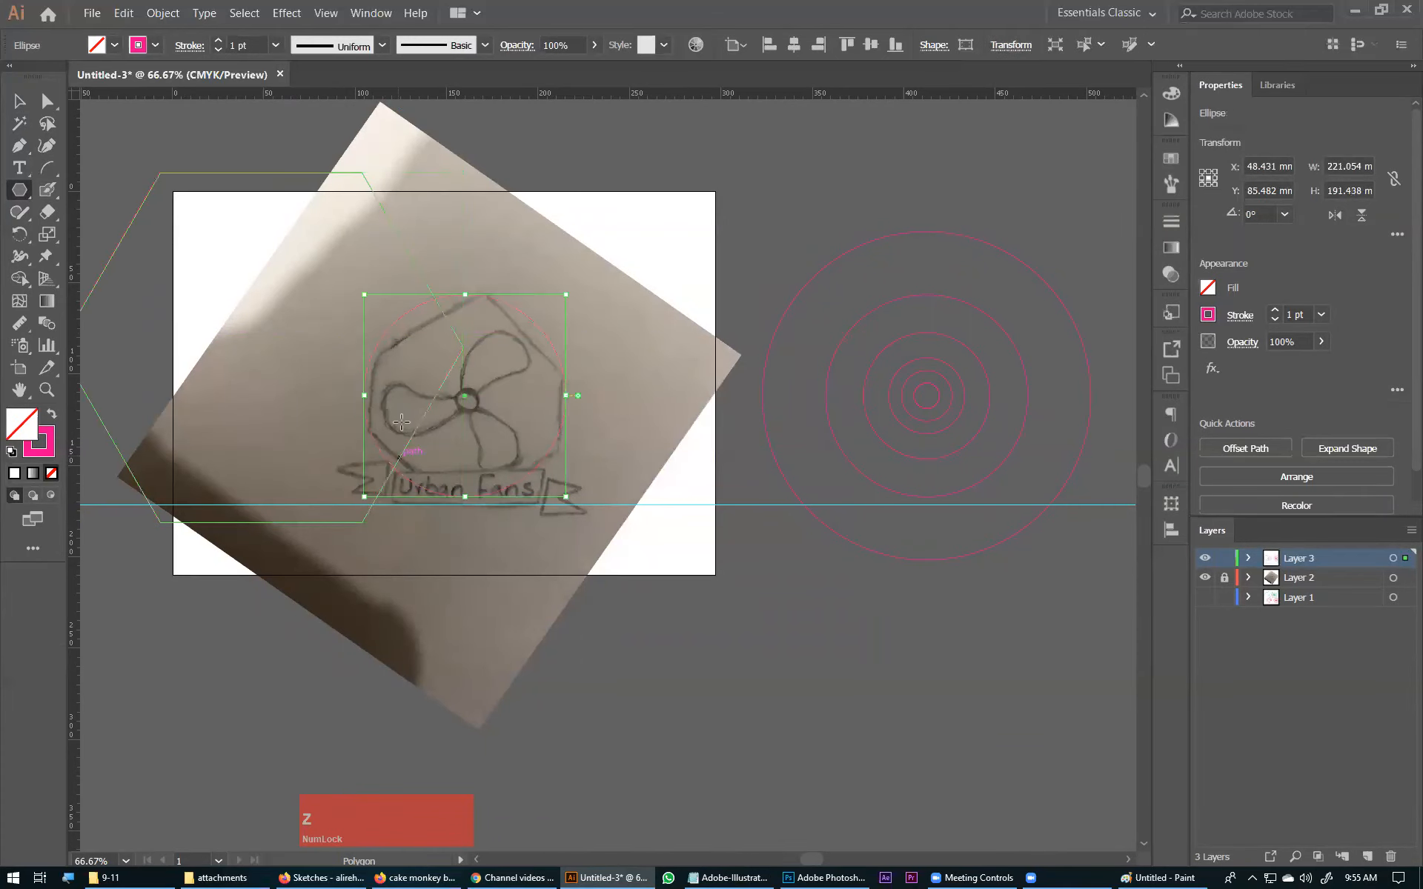
# Draw a six-sided polygon whose radius is half of 110.527 mm and centre it inside the circle over the sketch.
pyautogui.moveTo(340, 295); pyautogui.dragTo(731, 552)
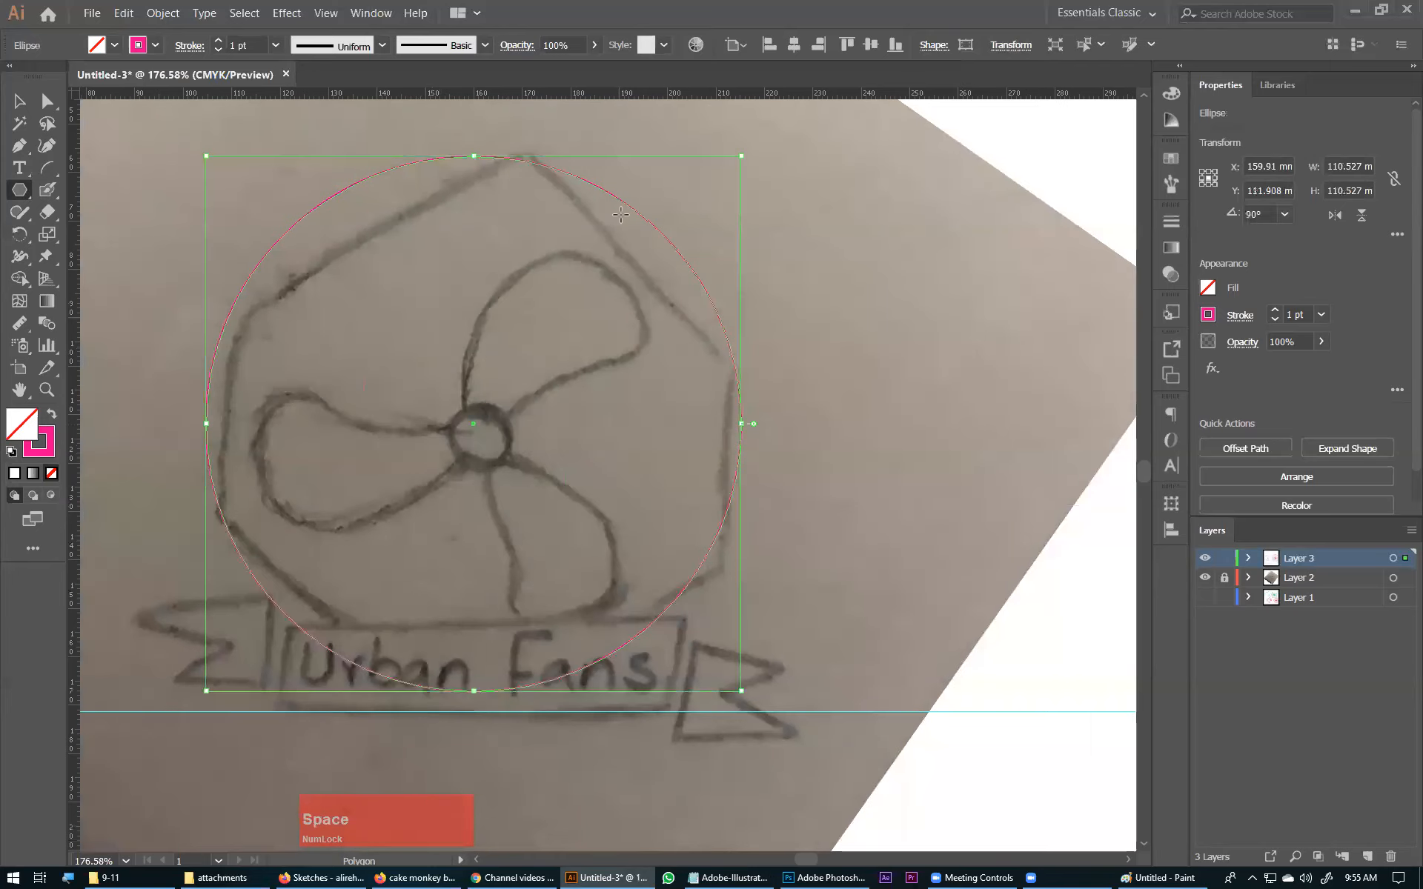
pyautogui.click(599, 406)
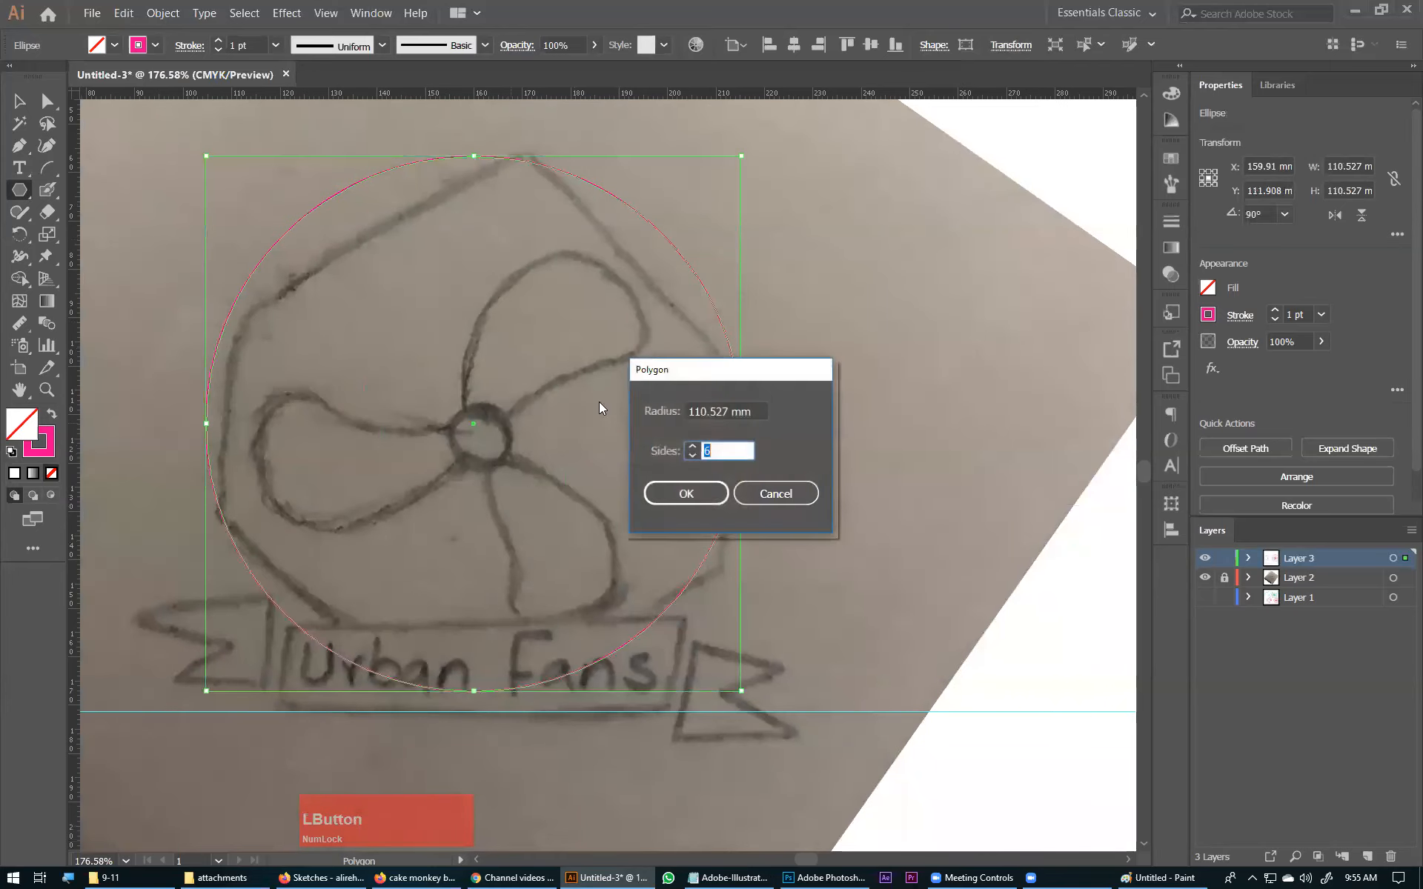
pyautogui.click(727, 411)
pyautogui.press('Left')
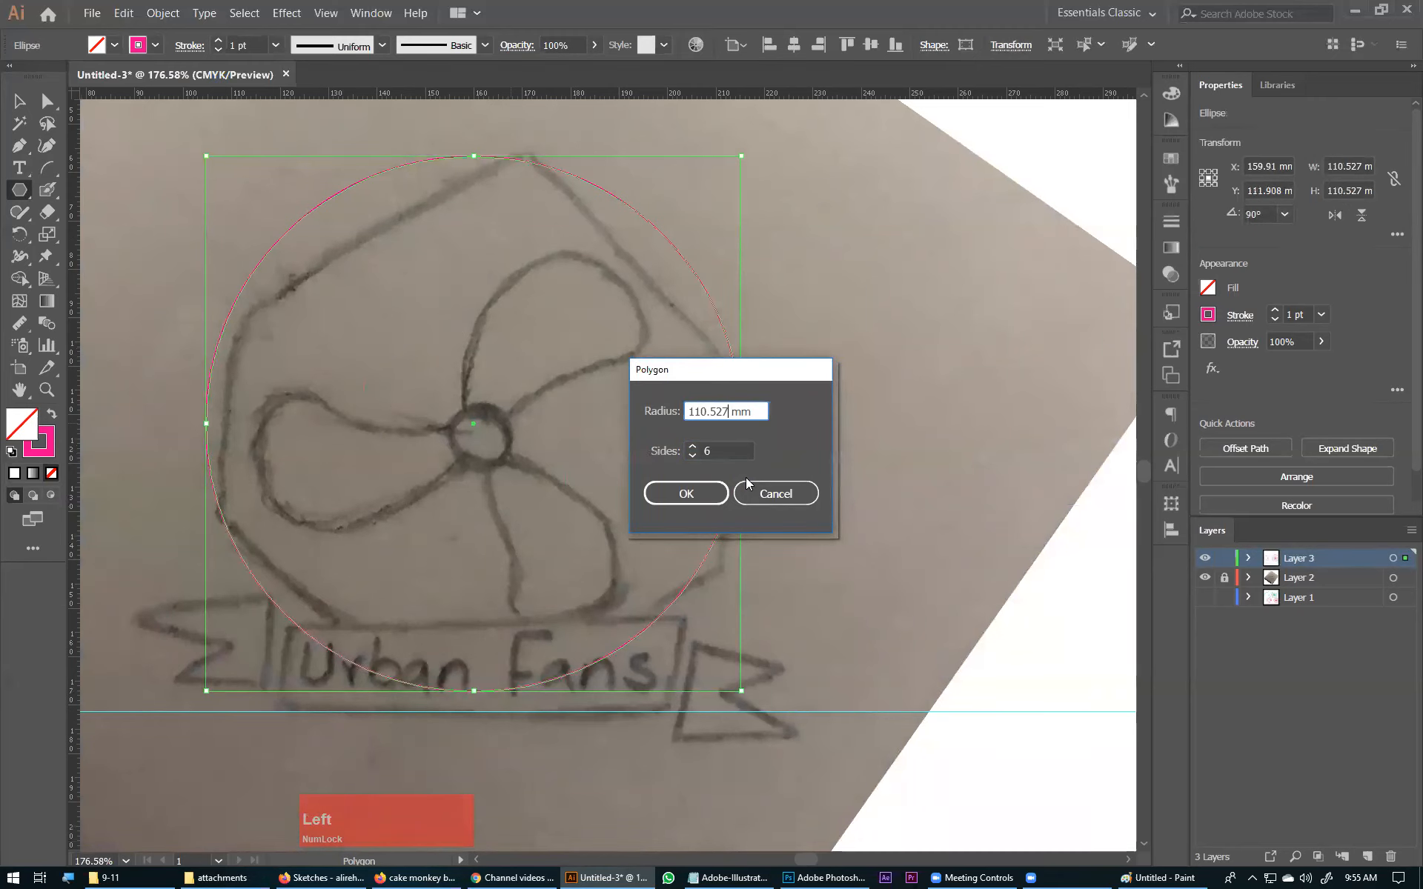
pyautogui.press('Return')
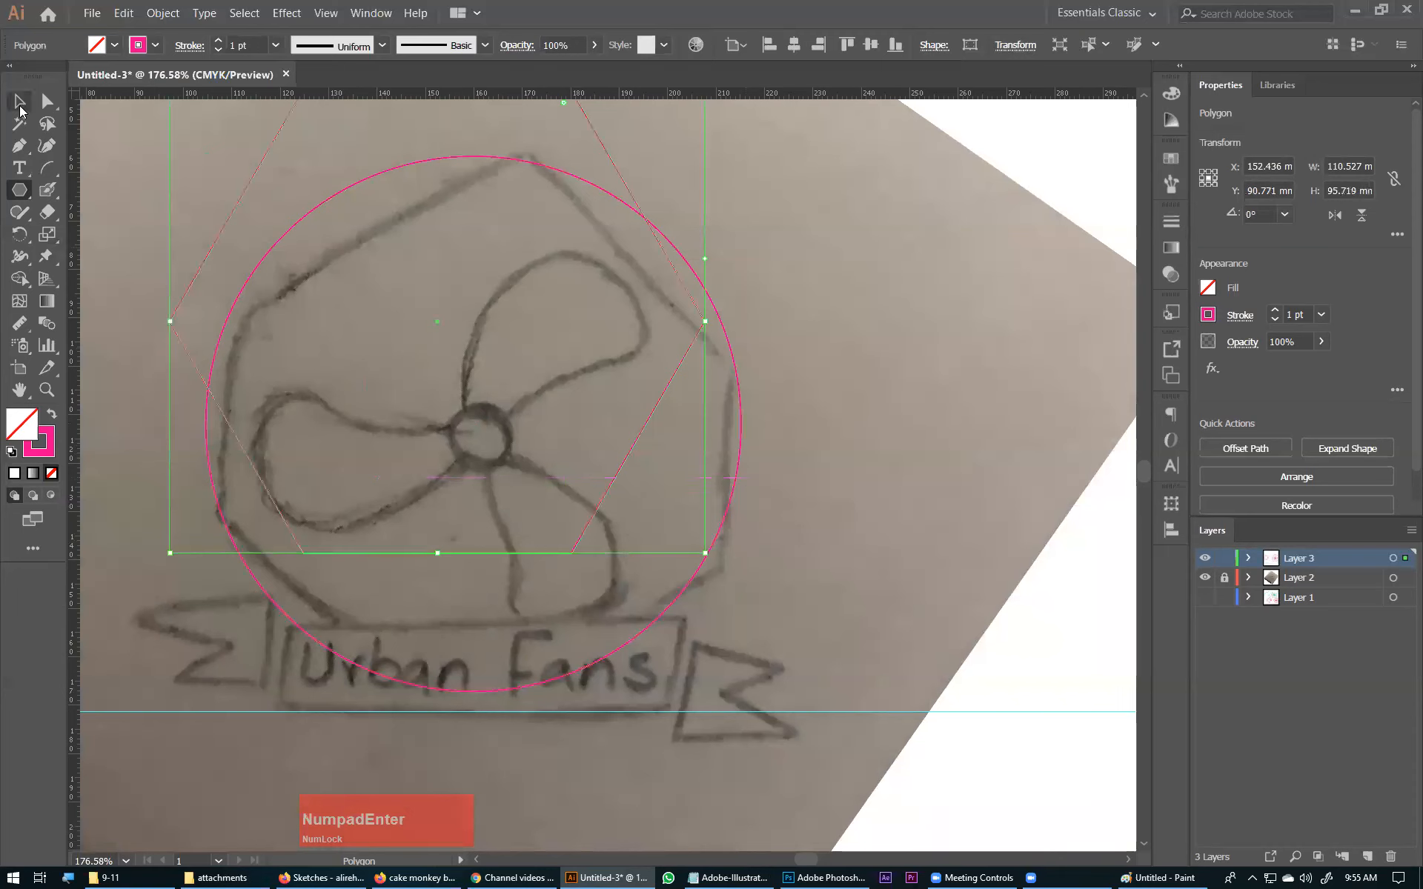
pyautogui.click(20, 101)
pyautogui.moveTo(616, 157); pyautogui.dragTo(642, 259)
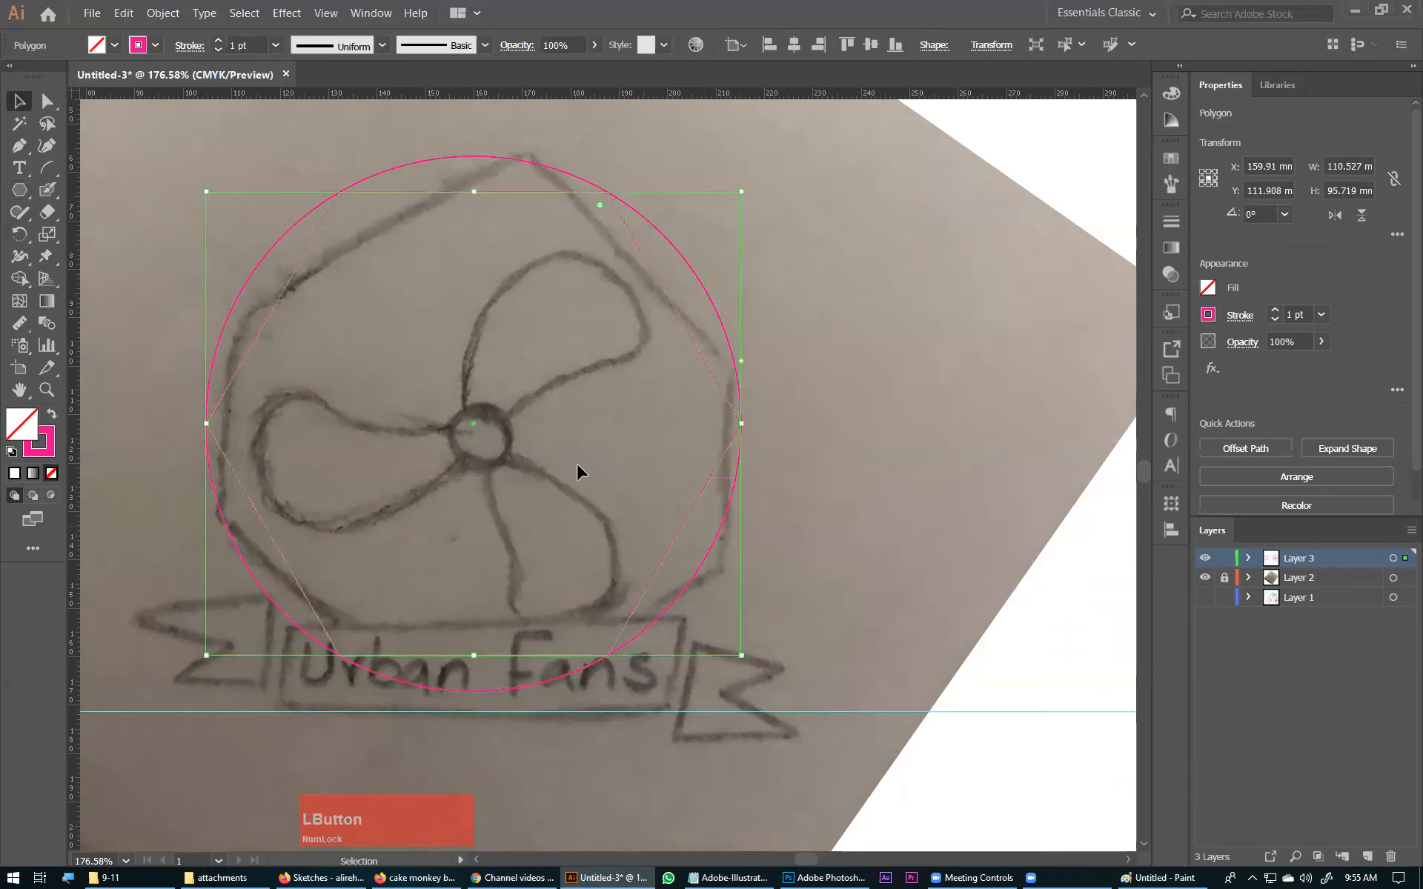
# Rotate the hexagon to 262.4° so a vertex meets the sketch's peak, and slightly round all its corners.
pyautogui.moveTo(748, 185); pyautogui.dragTo(671, 726)
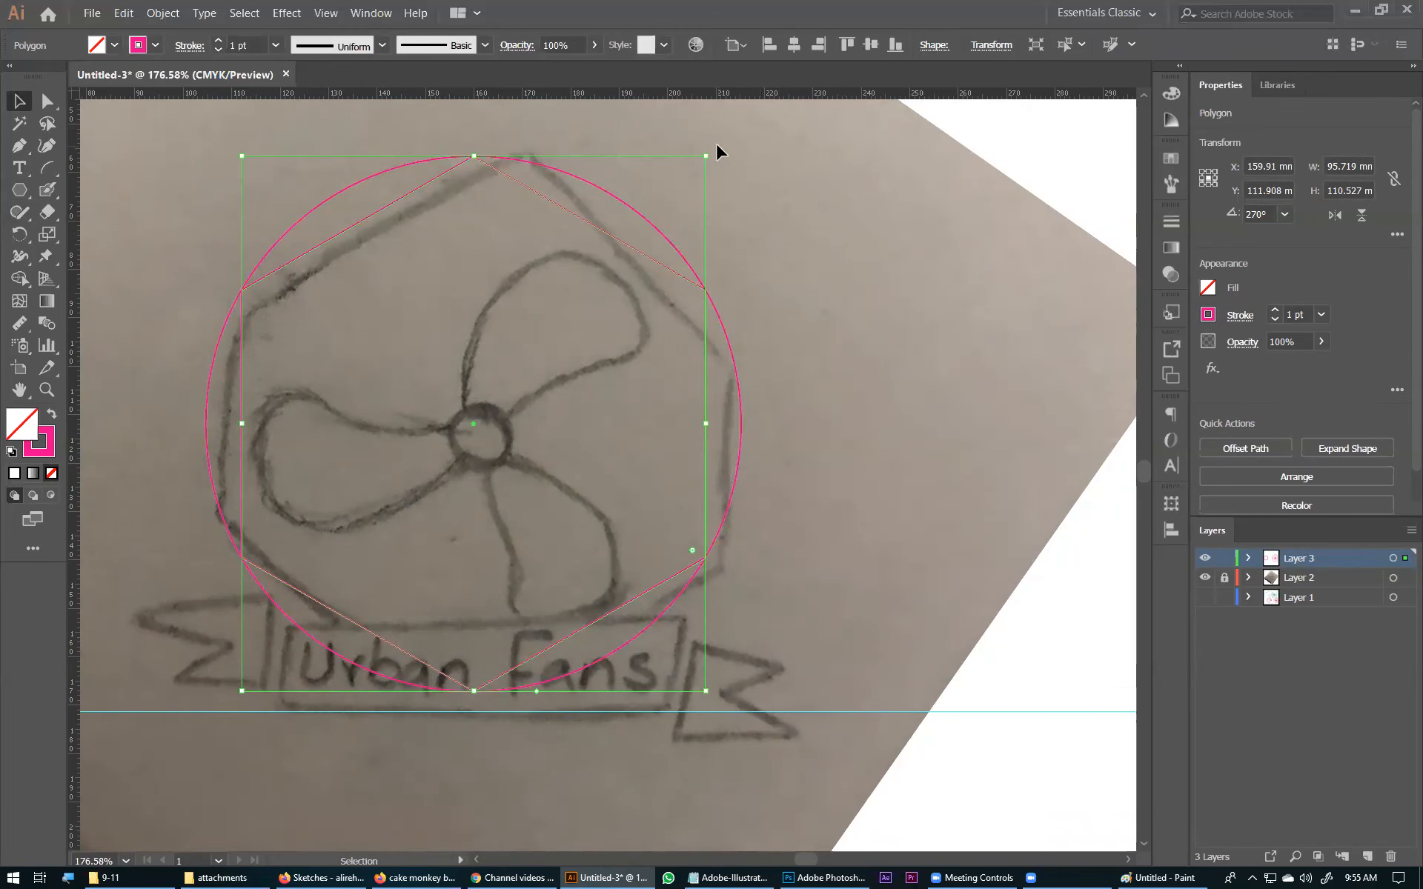
pyautogui.moveTo(717, 156); pyautogui.dragTo(751, 180)
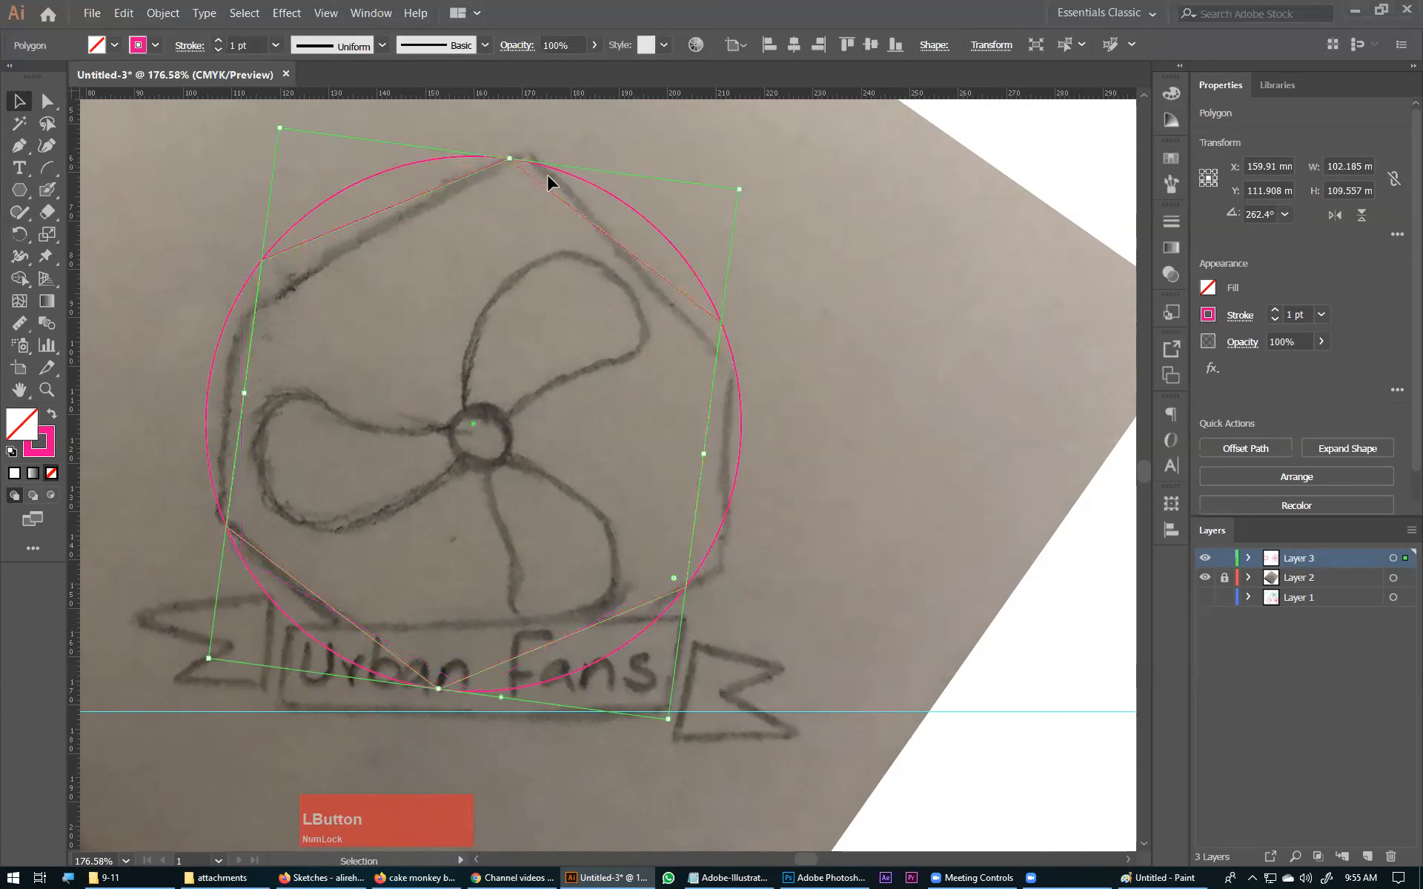
pyautogui.press('ctrl')
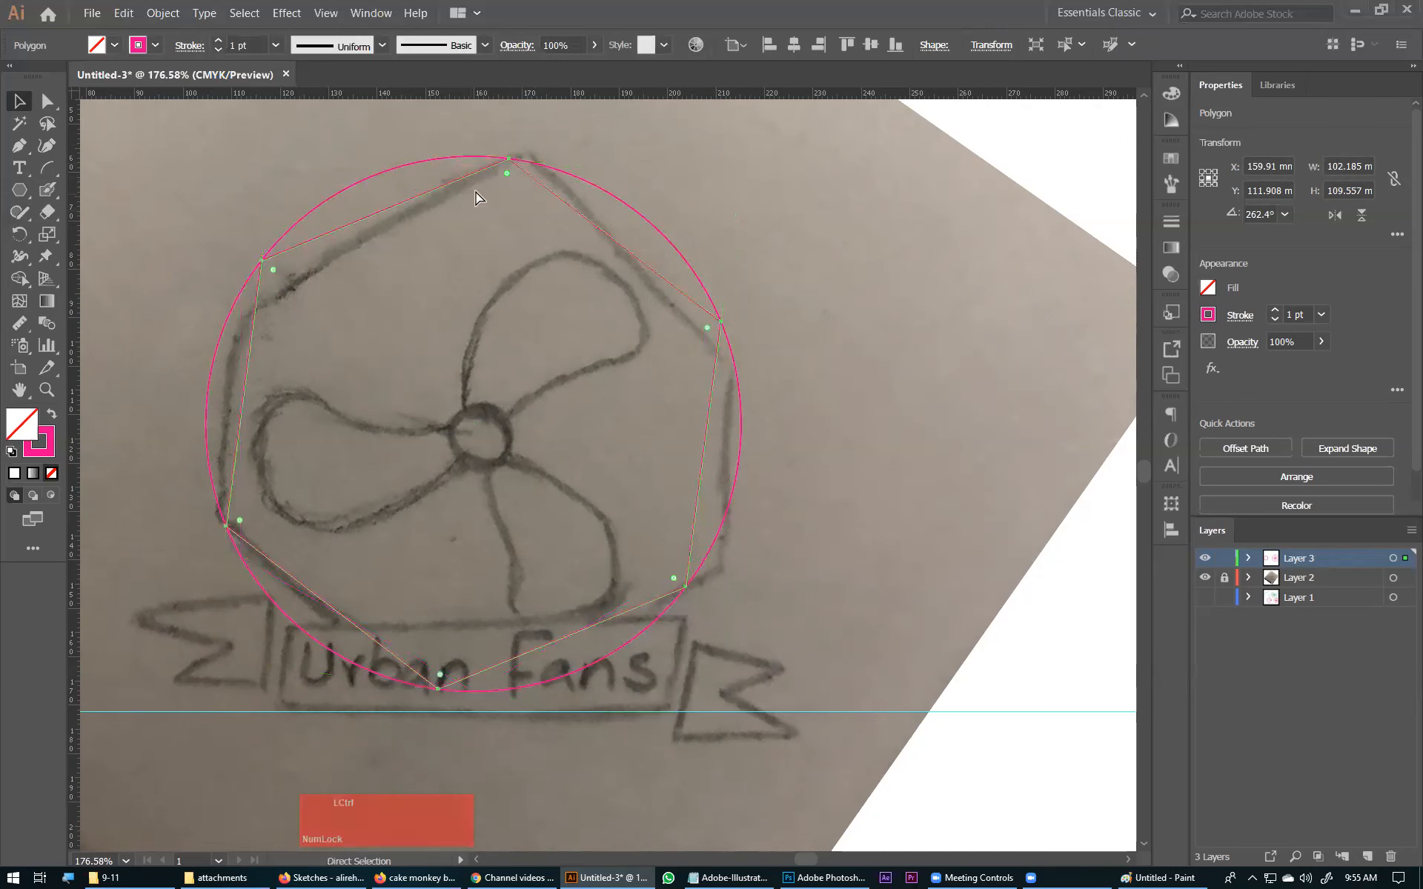
pyautogui.moveTo(507, 175); pyautogui.dragTo(490, 220)
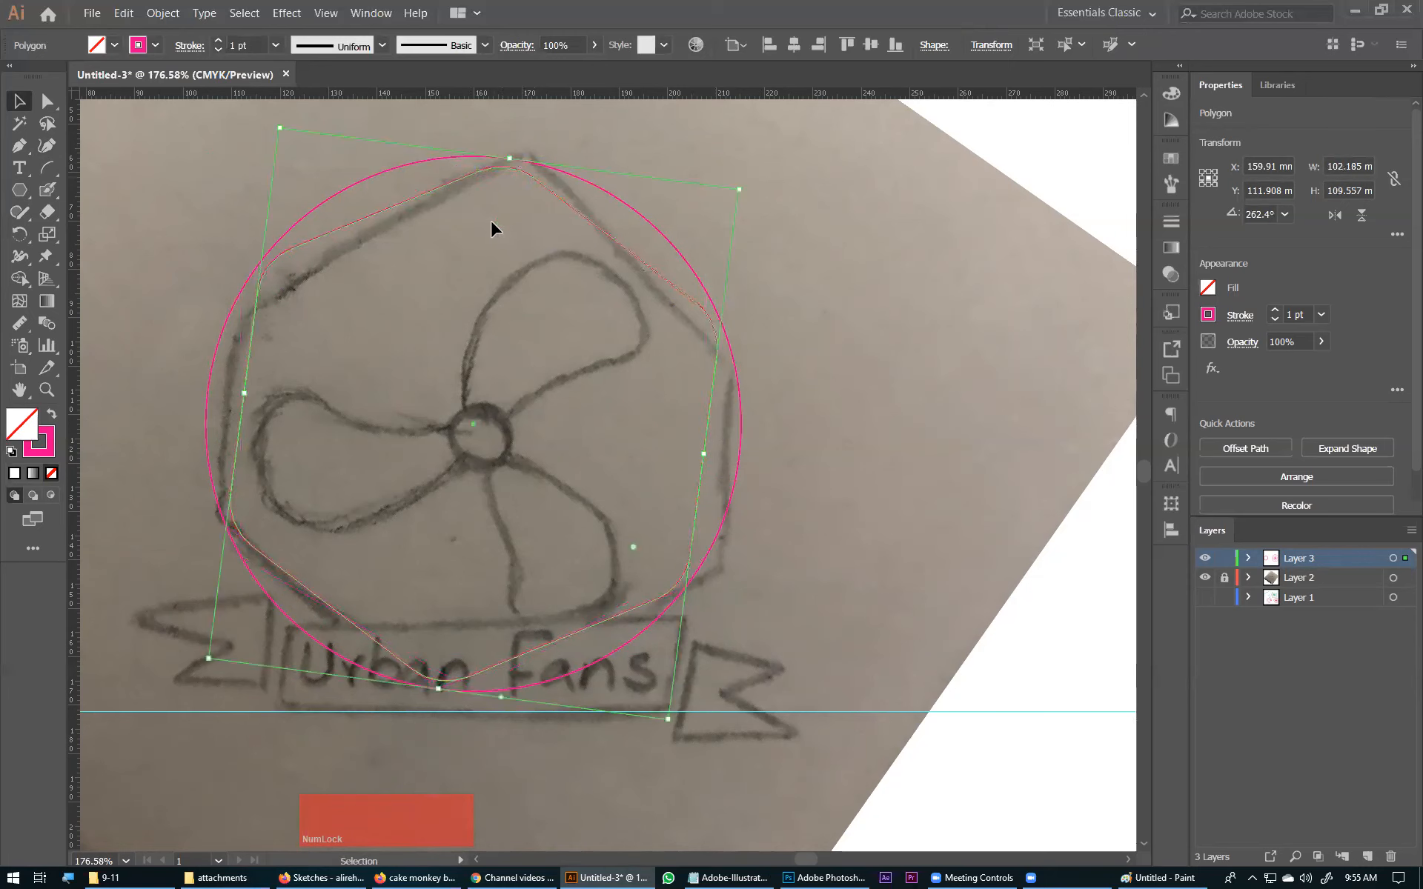
# Enlarge the rounded hexagon slightly so its corners meet the enclosing circle, and delete that circle.
pyautogui.moveTo(512, 158); pyautogui.dragTo(514, 149)
pyautogui.click(814, 276)
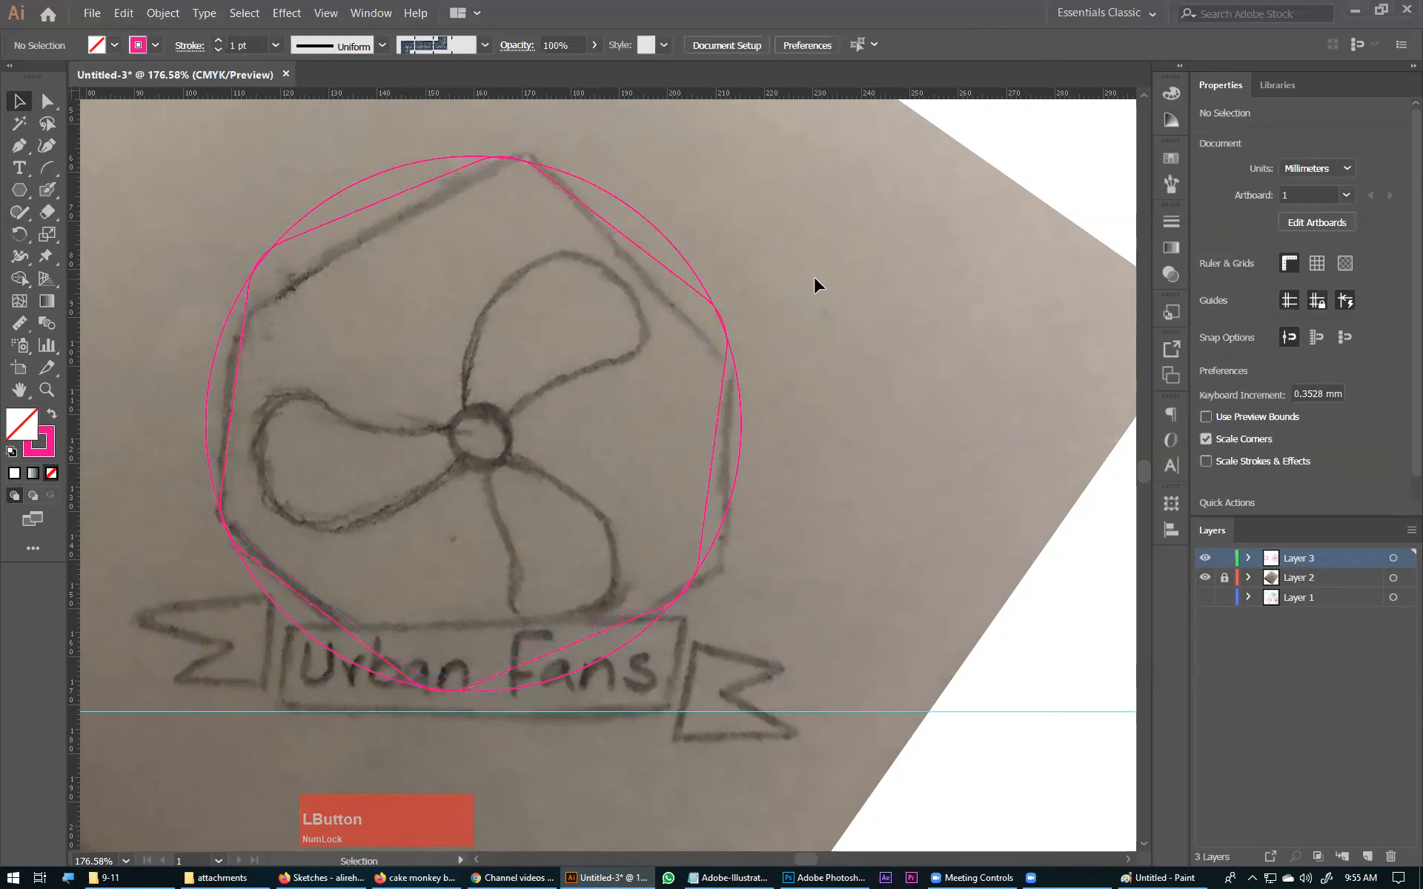
pyautogui.click(657, 230)
pyautogui.press('Delete')
# Set the hexagon's stroke weight to 7 pt.
pyautogui.press('ctrl+KP_Subtract')
pyautogui.press('ctrl+KP_Subtract')
pyautogui.press('ctrl+KP_Subtract')
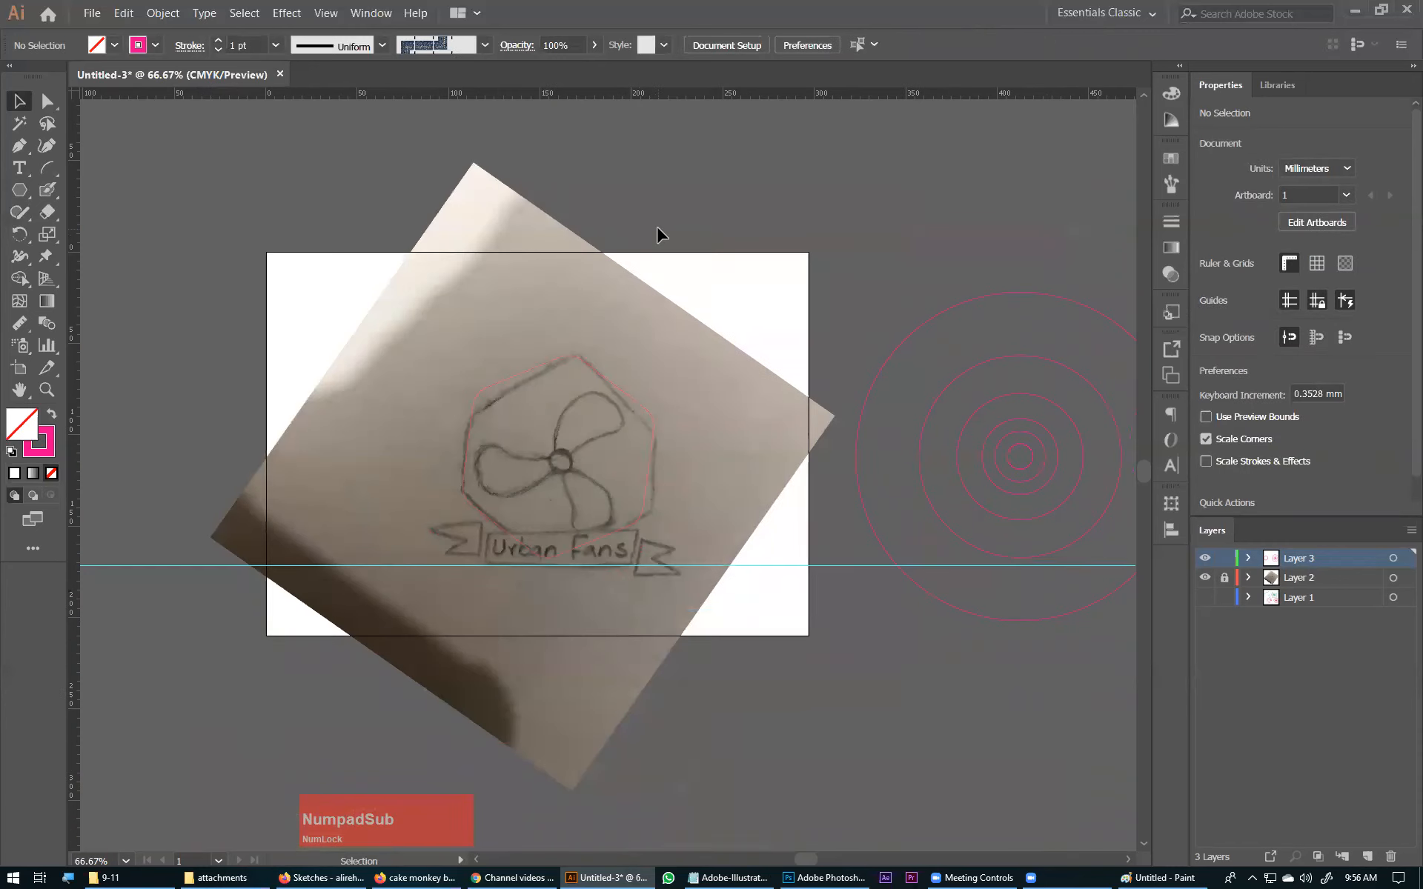
pyautogui.click(630, 392)
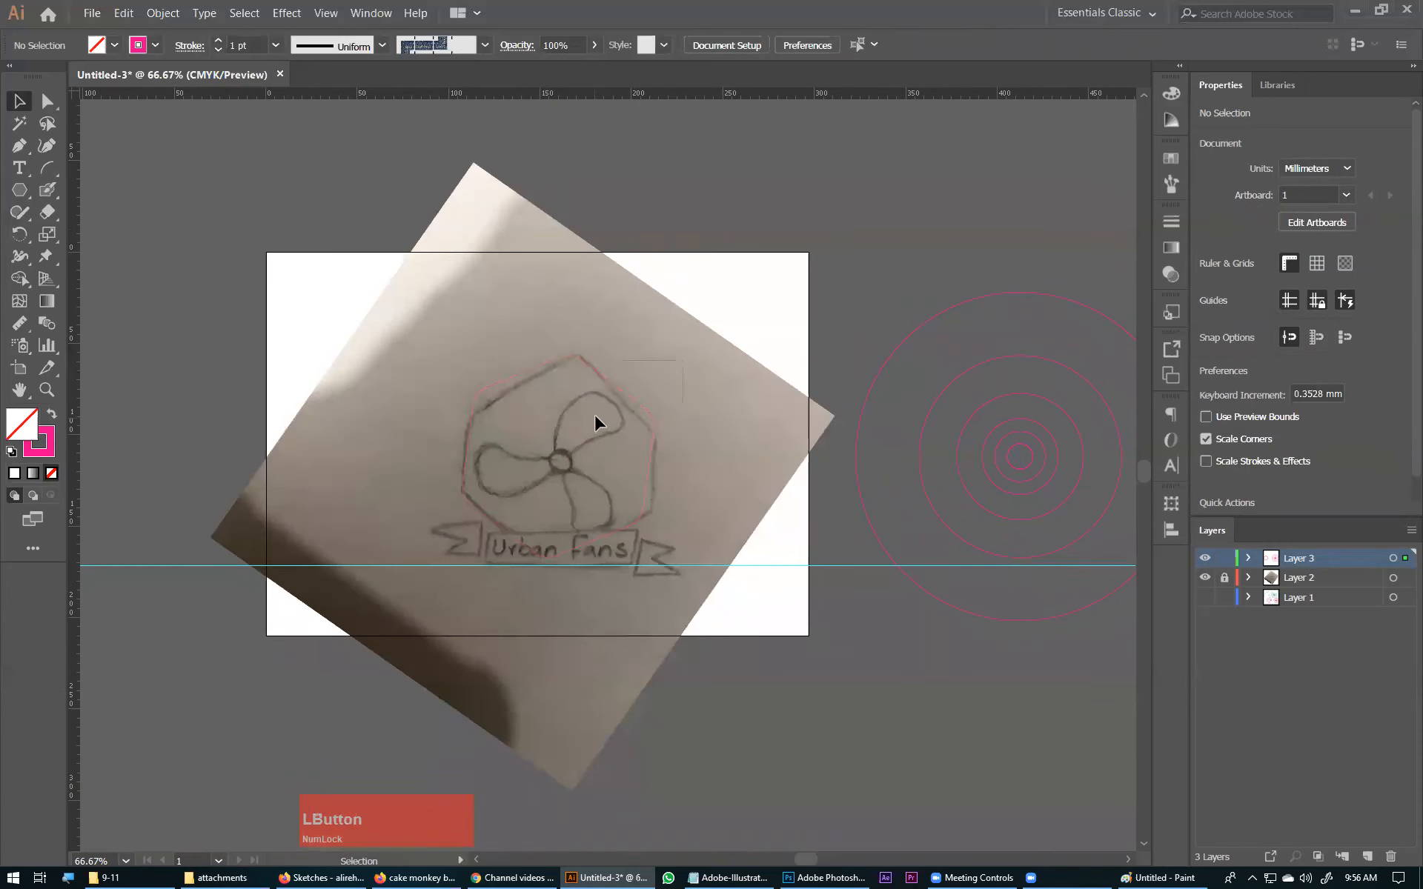
pyautogui.click(218, 41)
pyautogui.click(218, 42)
pyautogui.click(218, 42)
pyautogui.click(218, 41)
pyautogui.click(218, 42)
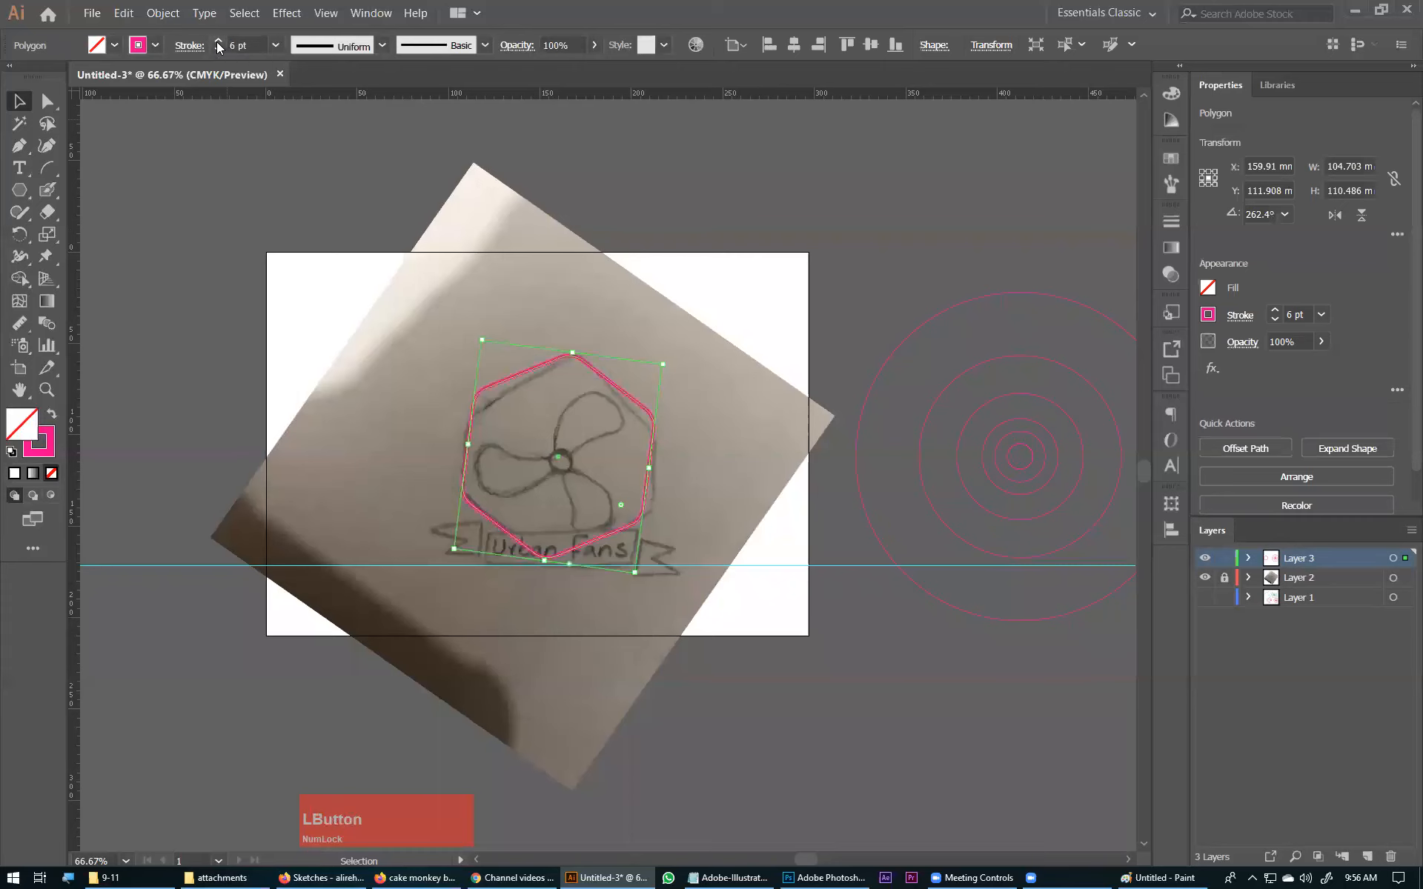
pyautogui.click(797, 284)
pyautogui.moveTo(381, 353); pyautogui.dragTo(833, 716)
pyautogui.moveTo(632, 508); pyautogui.dragTo(627, 584)
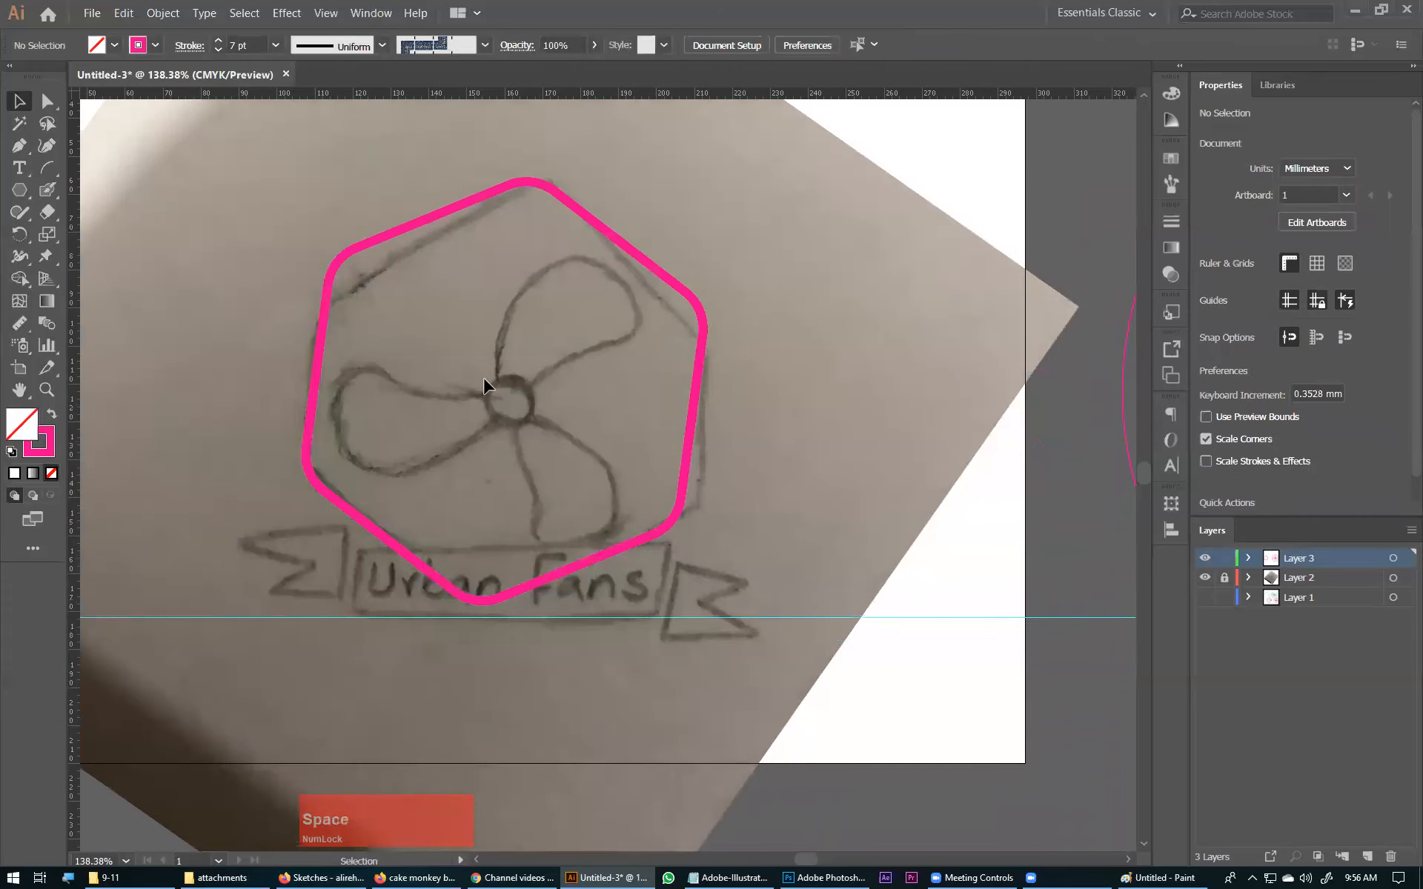
# Duplicate the smallest concentric circle, 13.816 mm wide, onto the fan's hub in the sketch.
pyautogui.hotkey('ctrl', '-')
pyautogui.hotkey('ctrl', '-')
pyautogui.moveTo(844, 464); pyautogui.dragTo(682, 450)
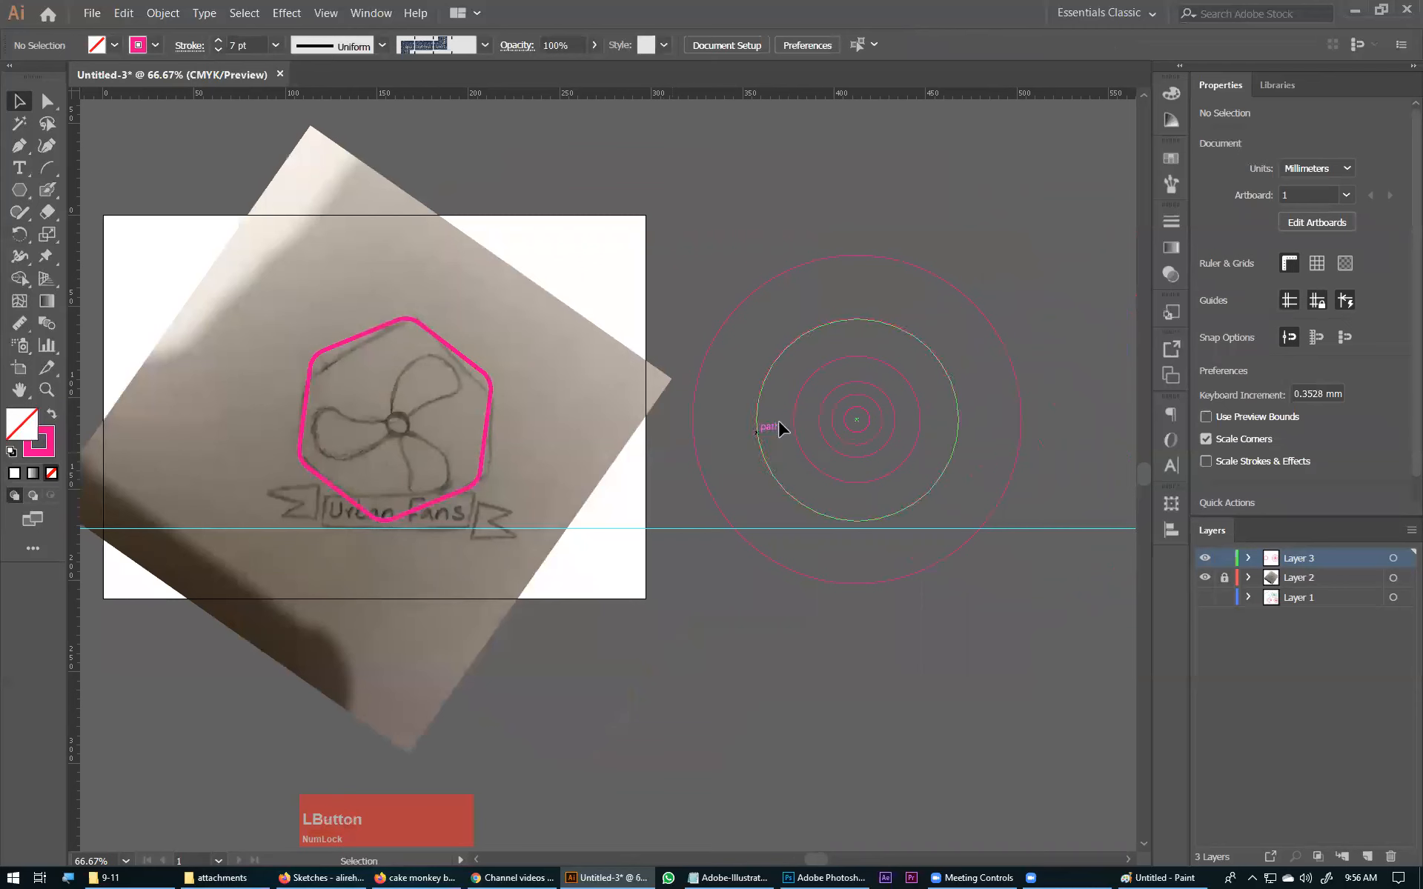
pyautogui.click(848, 421)
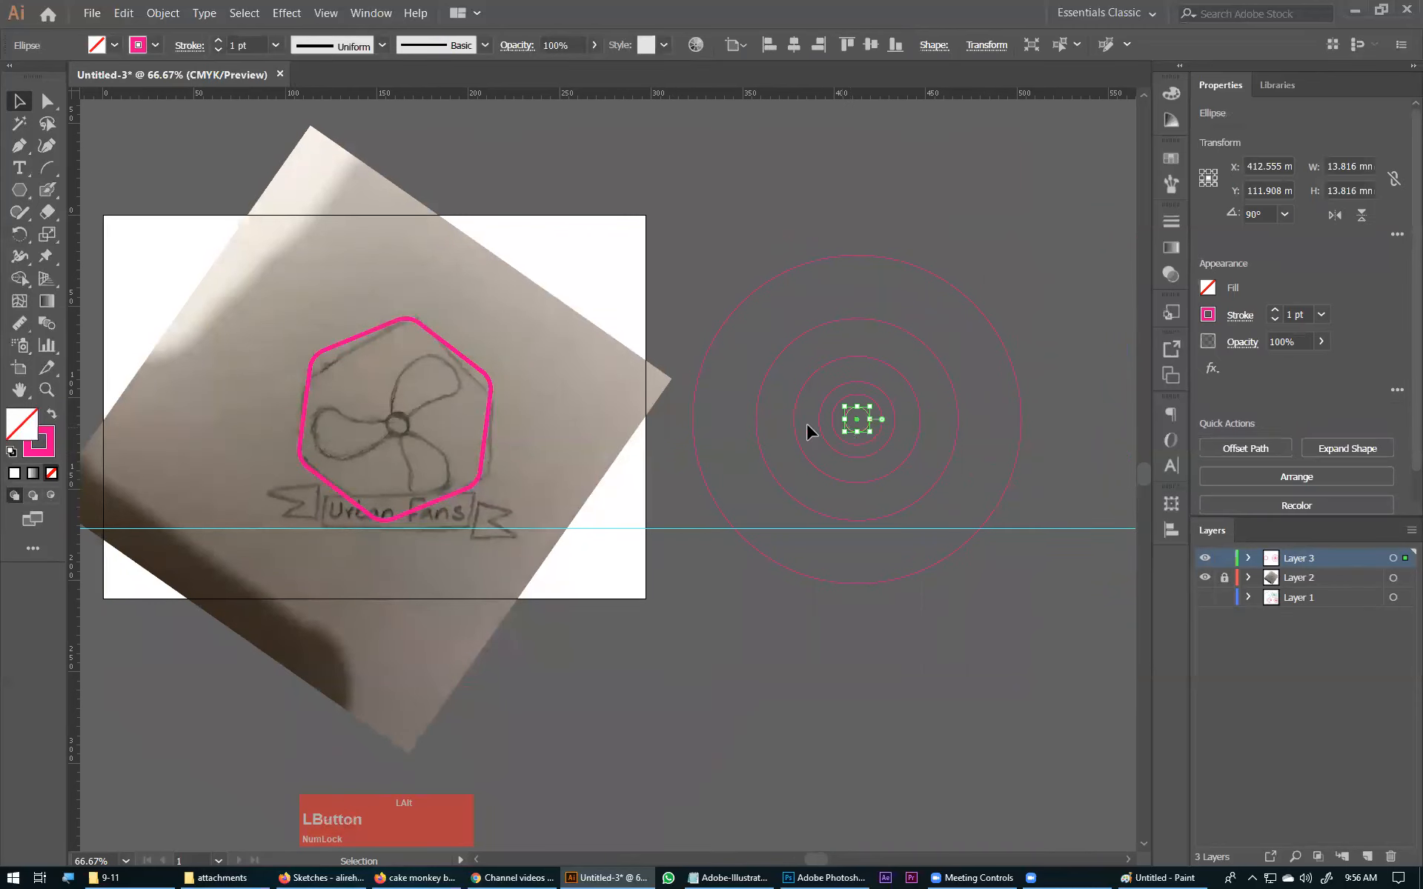
pyautogui.moveTo(742, 422)
pyautogui.mouseDown()
pyautogui.moveTo(897, 420)
pyautogui.moveTo(671, 448)
pyautogui.moveTo(368, 436)
pyautogui.moveTo(398, 439)
pyautogui.mouseUp()
pyautogui.click(857, 437)
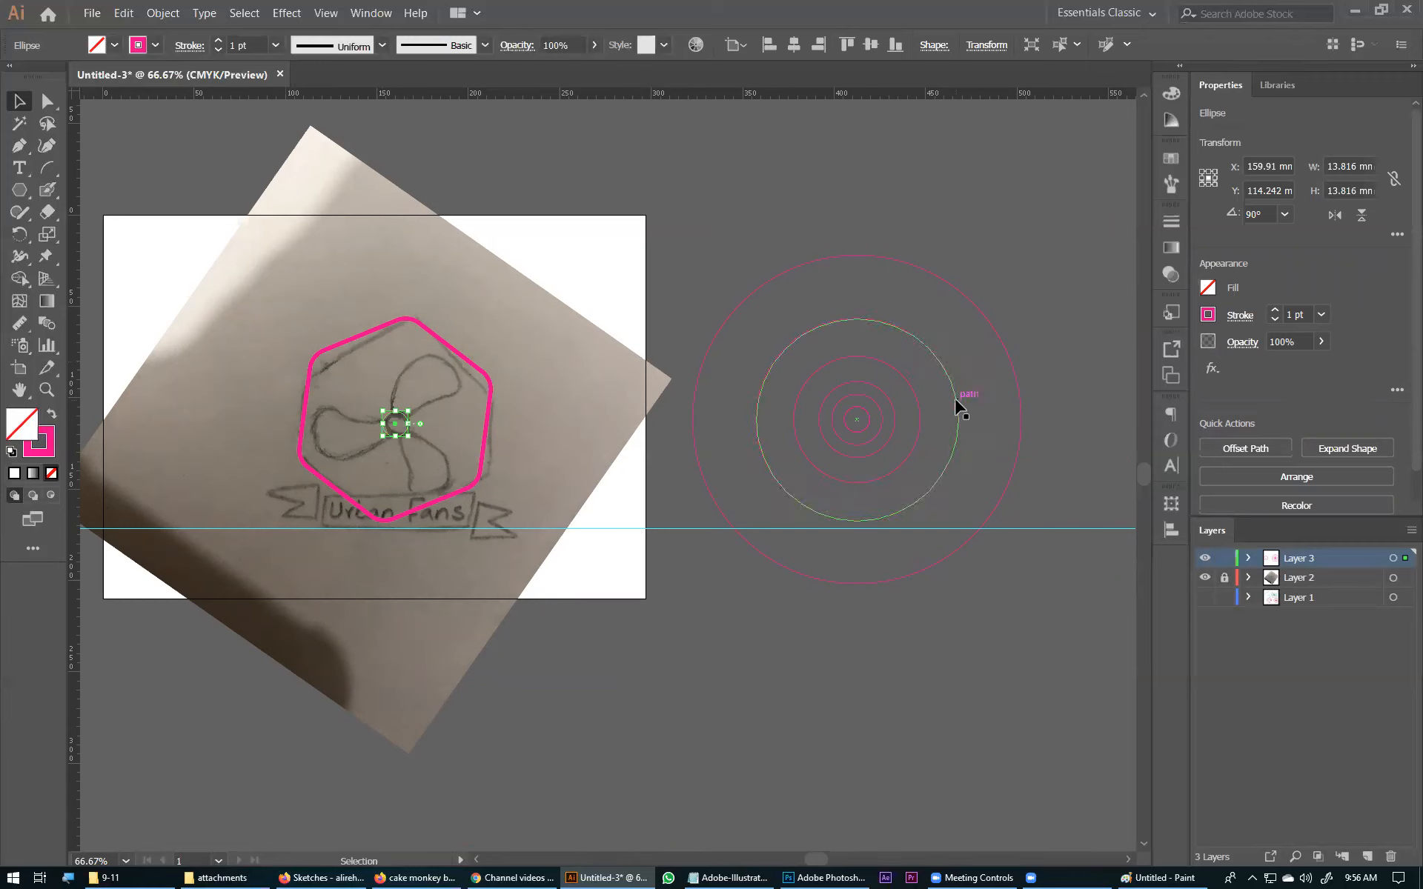
pyautogui.moveTo(923, 409); pyautogui.dragTo(454, 401)
pyautogui.hotkey('ctrl', 'z')
pyautogui.moveTo(954, 412); pyautogui.dragTo(489, 413)
pyautogui.hotkey('ctrl', 'z')
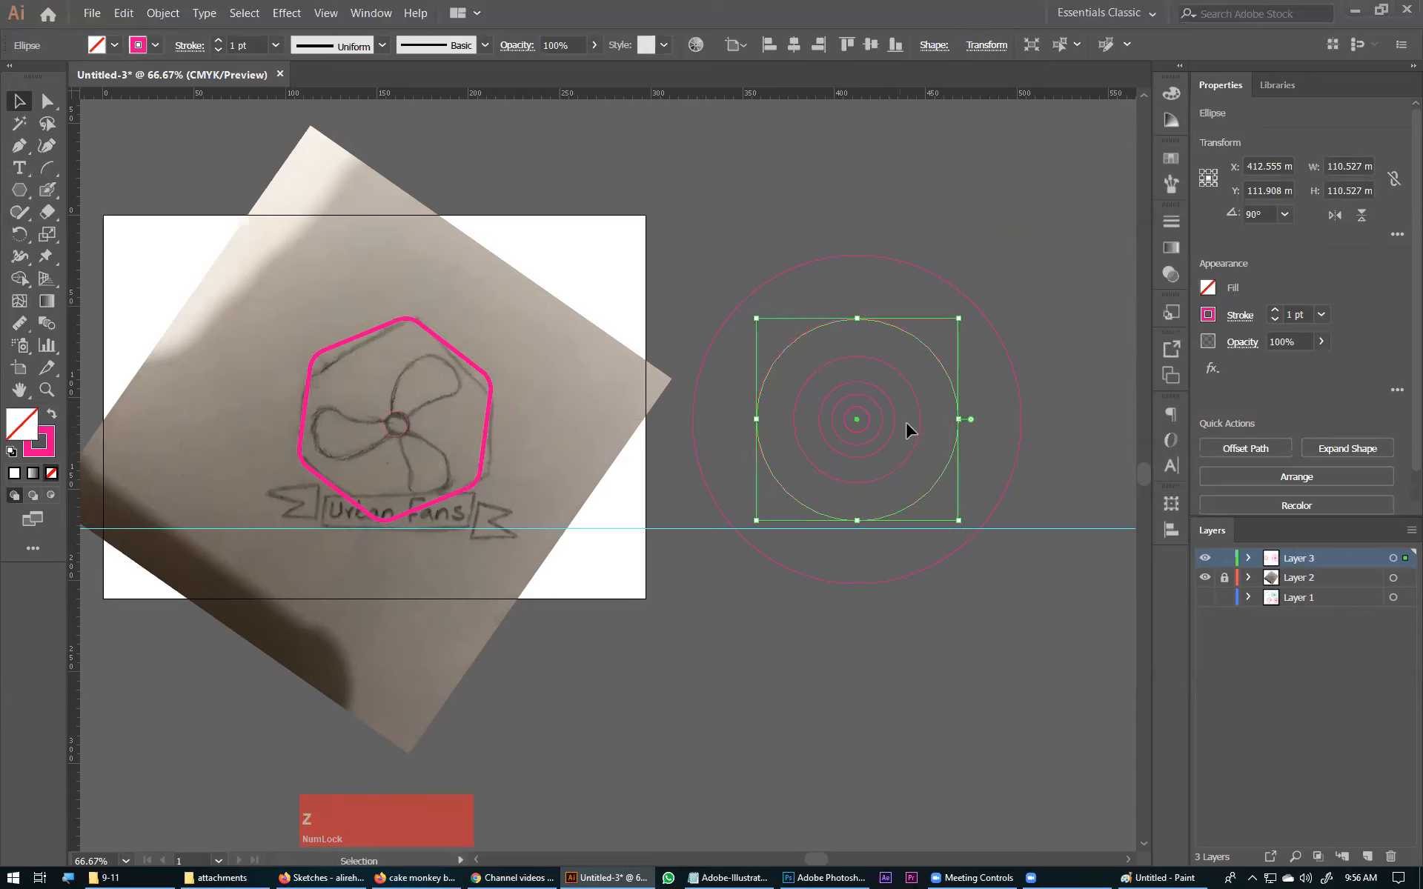
# Duplicate the 69.08 mm circle to the hexagon's centre and the 13.816 mm circle onto the upper curve of the left blade's tip.
pyautogui.moveTo(920, 420); pyautogui.dragTo(458, 437)
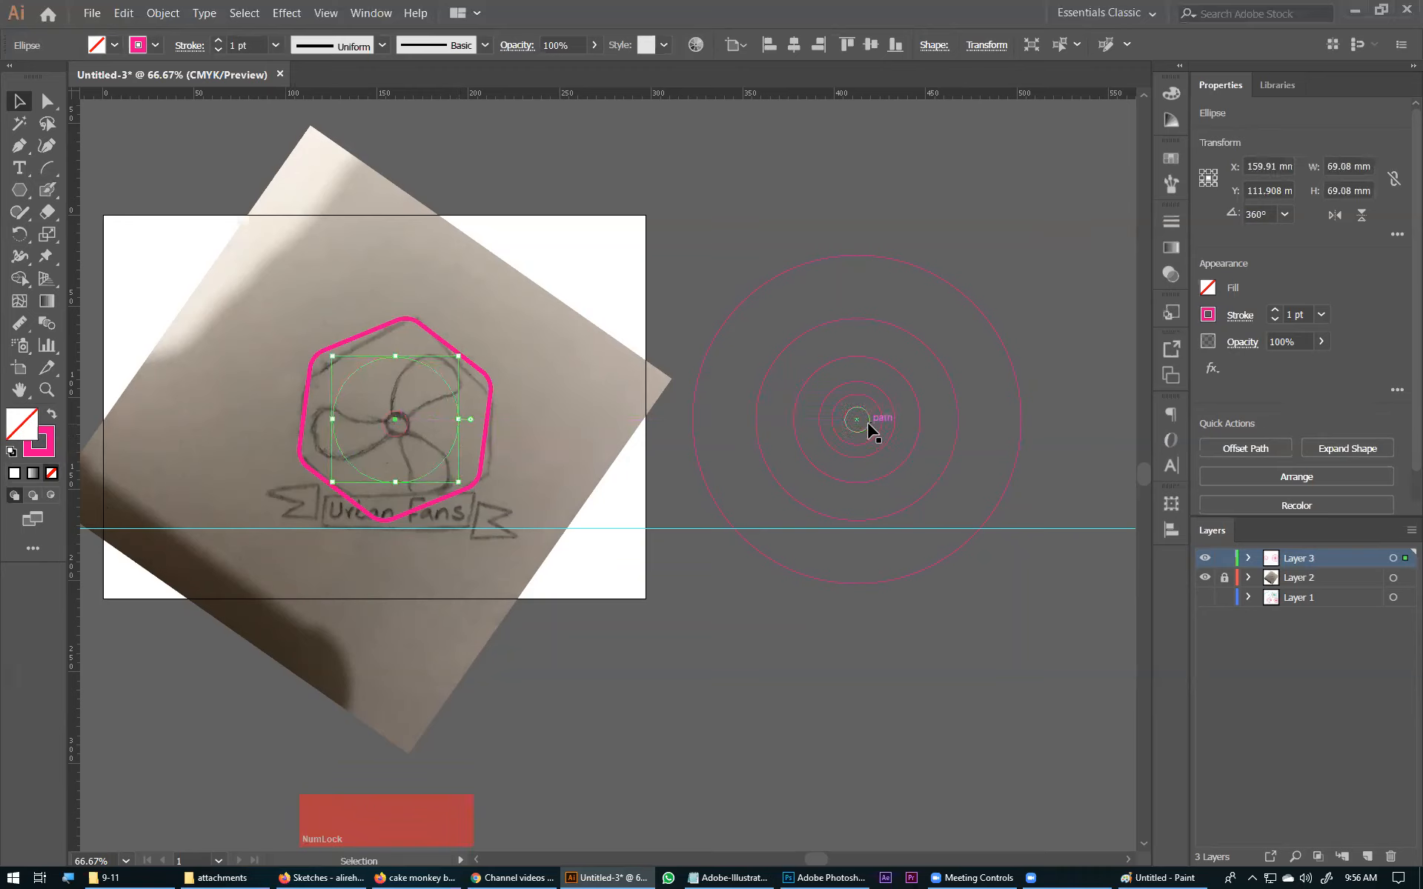
pyautogui.moveTo(861, 420); pyautogui.dragTo(337, 436)
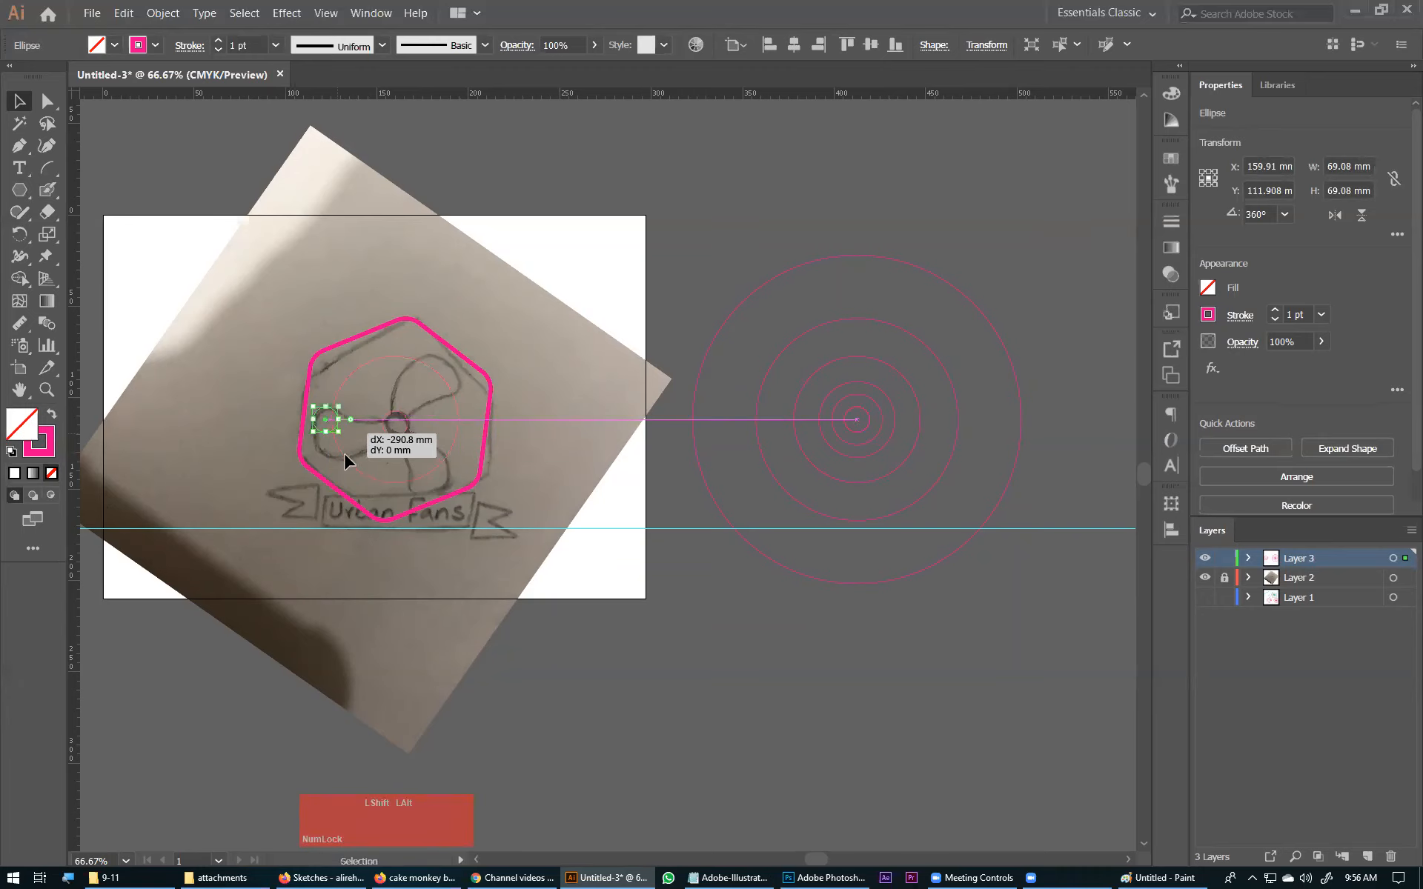
pyautogui.moveTo(234, 337); pyautogui.dragTo(330, 340)
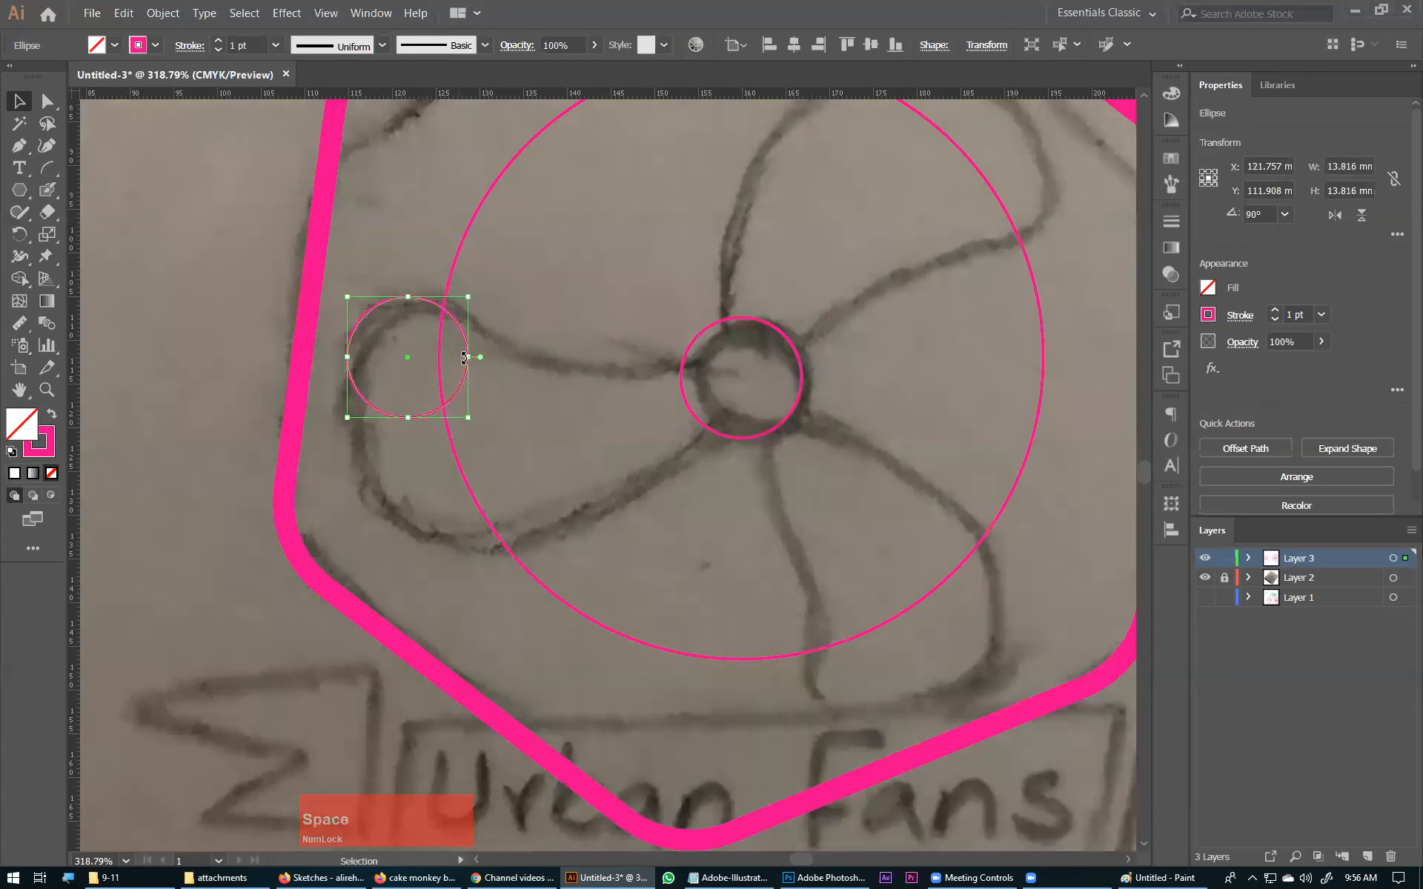
pyautogui.moveTo(464, 381); pyautogui.dragTo(477, 377)
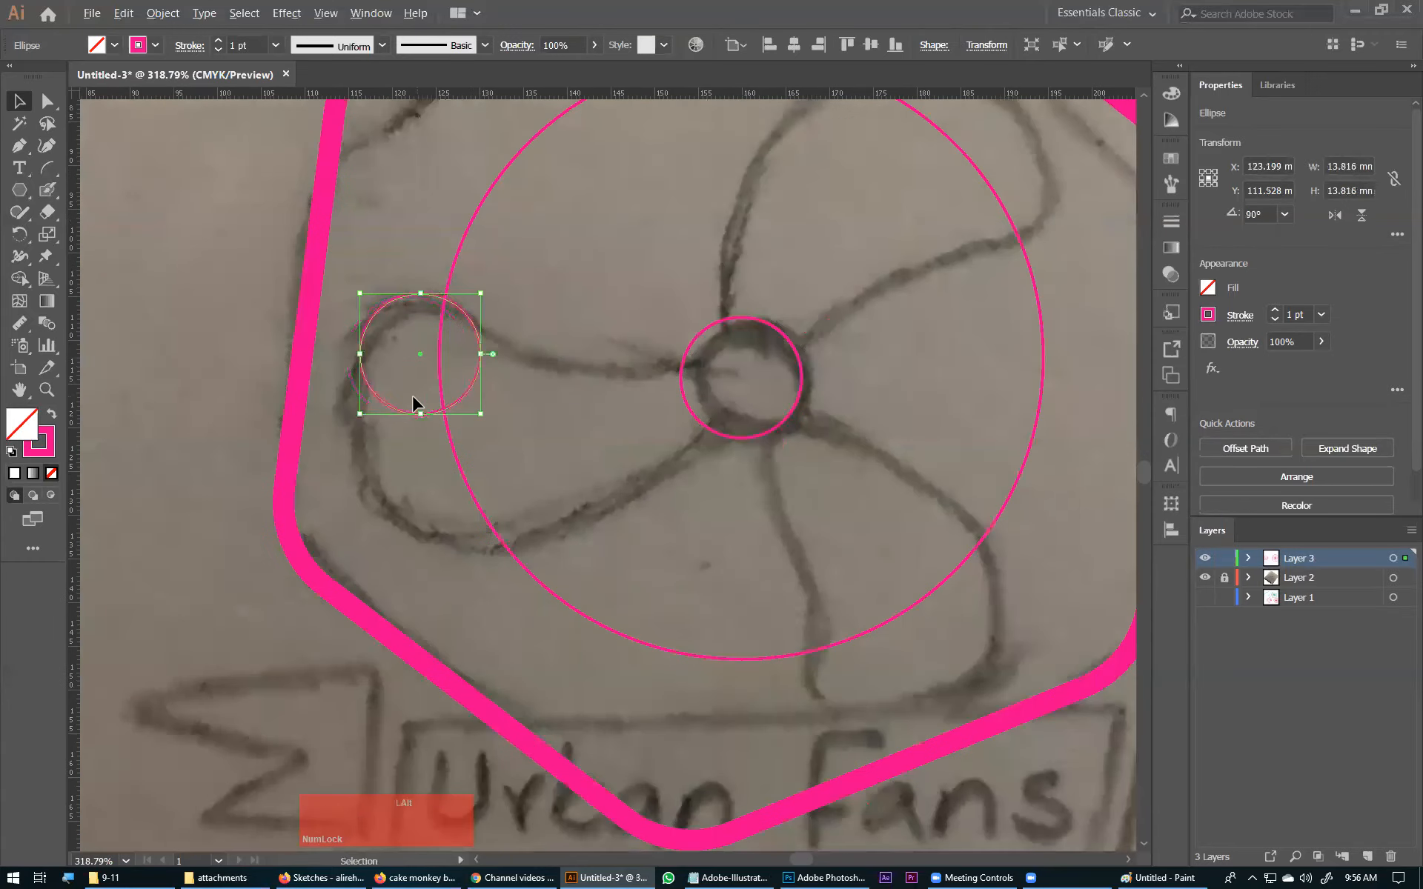
# Duplicate the 27.632 mm circle onto the left blade so it fits the lower curve of its rounded end.
pyautogui.moveTo(390, 409); pyautogui.dragTo(404, 518)
pyautogui.hotkey('ctrl', 'z')
pyautogui.hotkey('ctrl', '-')
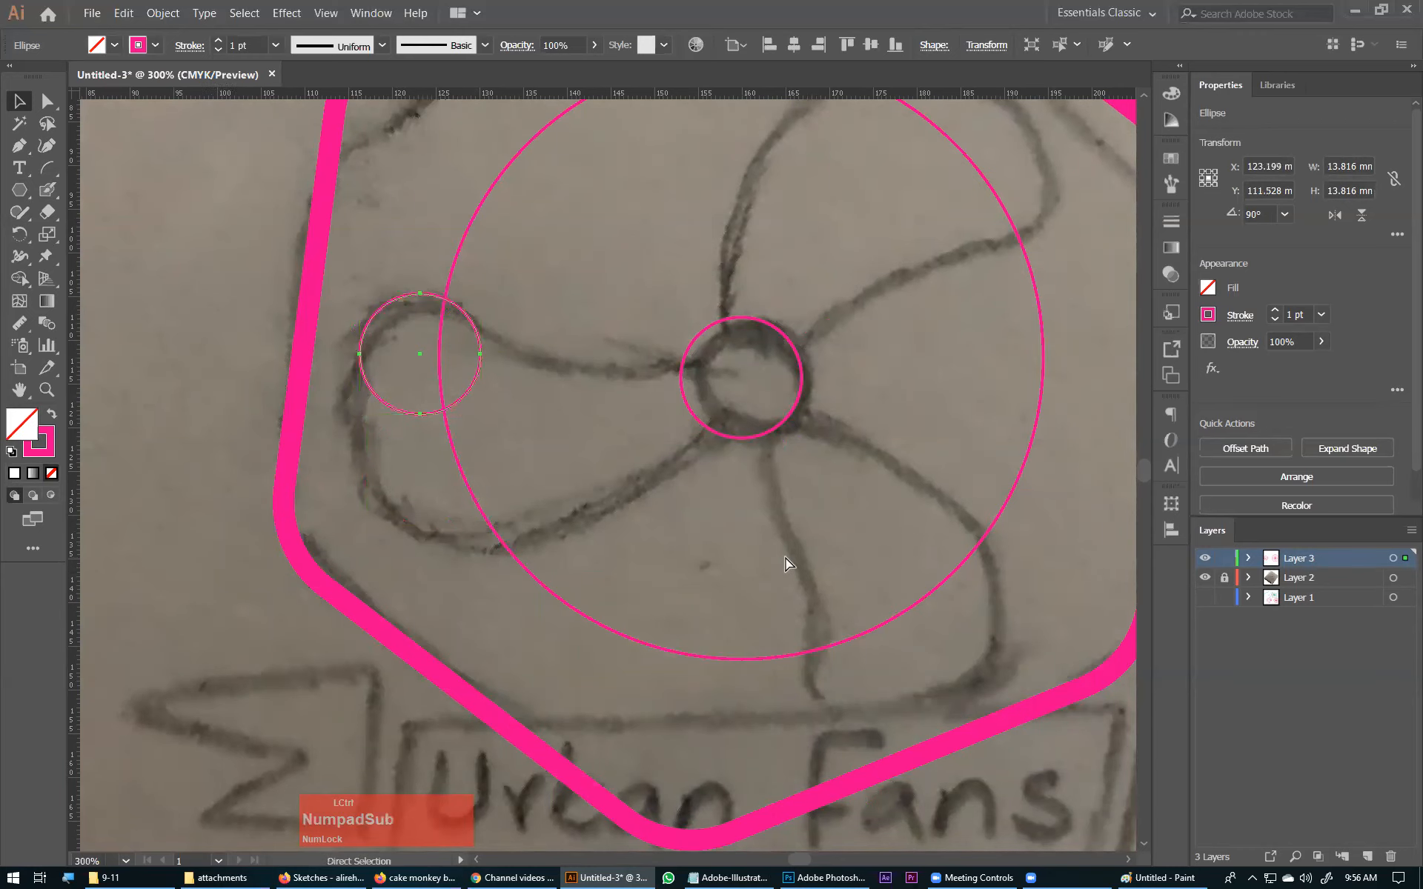
pyautogui.moveTo(785, 559); pyautogui.dragTo(626, 549)
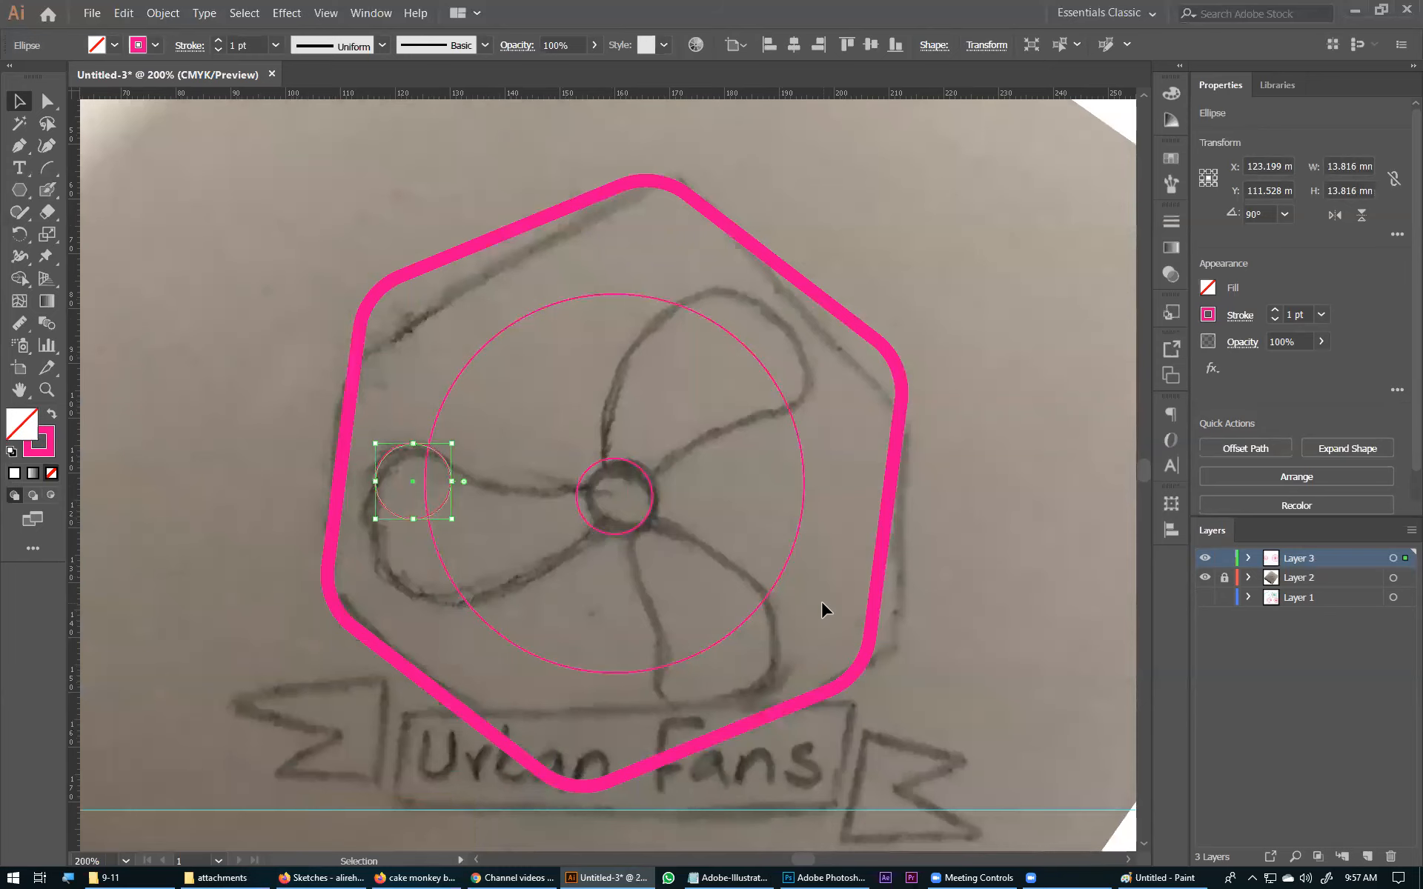
pyautogui.hotkey('ctrl', '-')
pyautogui.hotkey('ctrl', '-')
pyautogui.moveTo(823, 591); pyautogui.dragTo(491, 543)
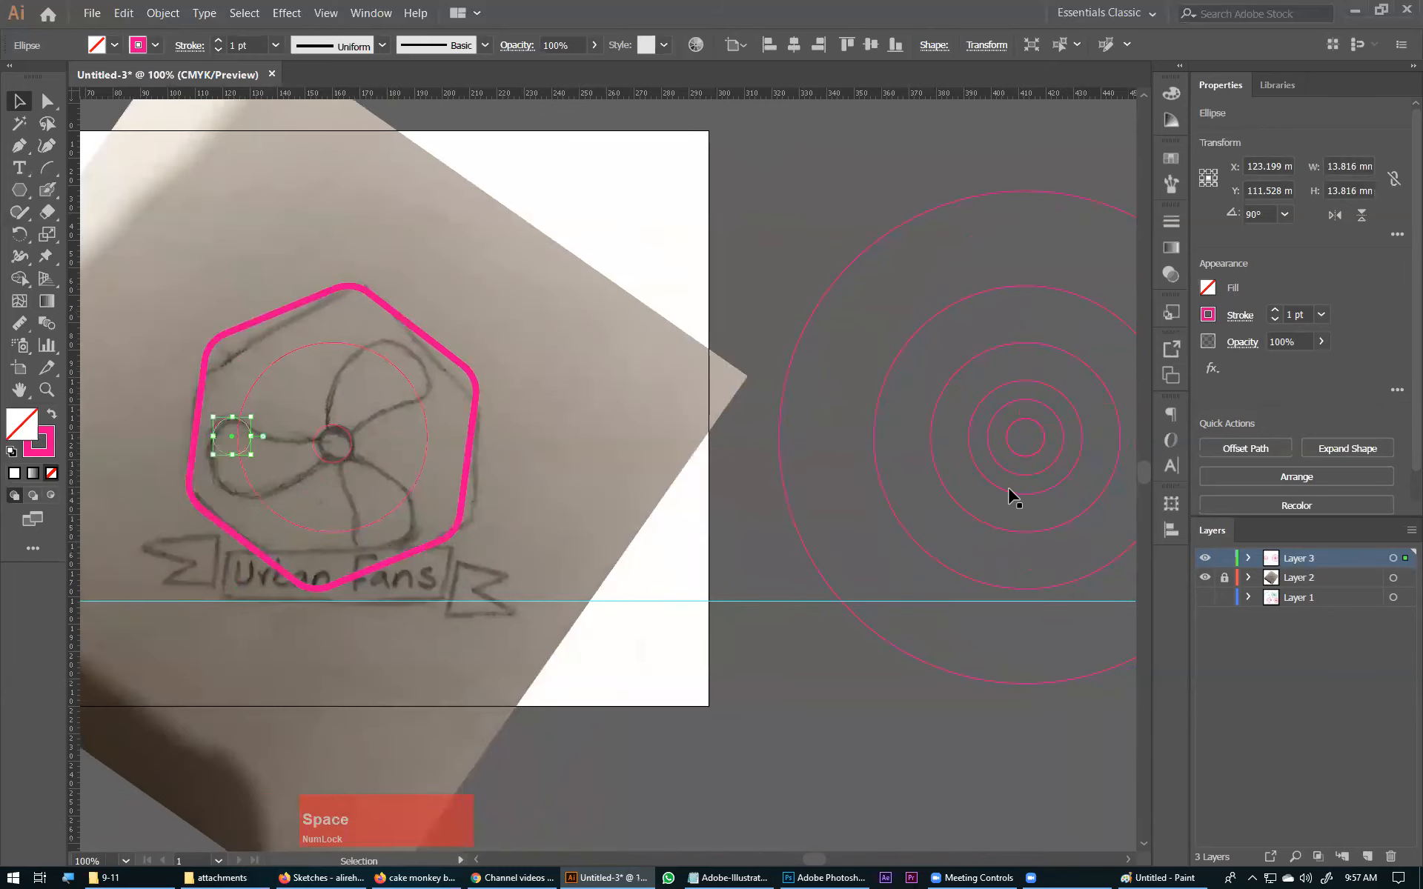
pyautogui.moveTo(1037, 478)
pyautogui.mouseDown()
pyautogui.moveTo(232, 448)
pyautogui.moveTo(259, 497)
pyautogui.mouseUp()
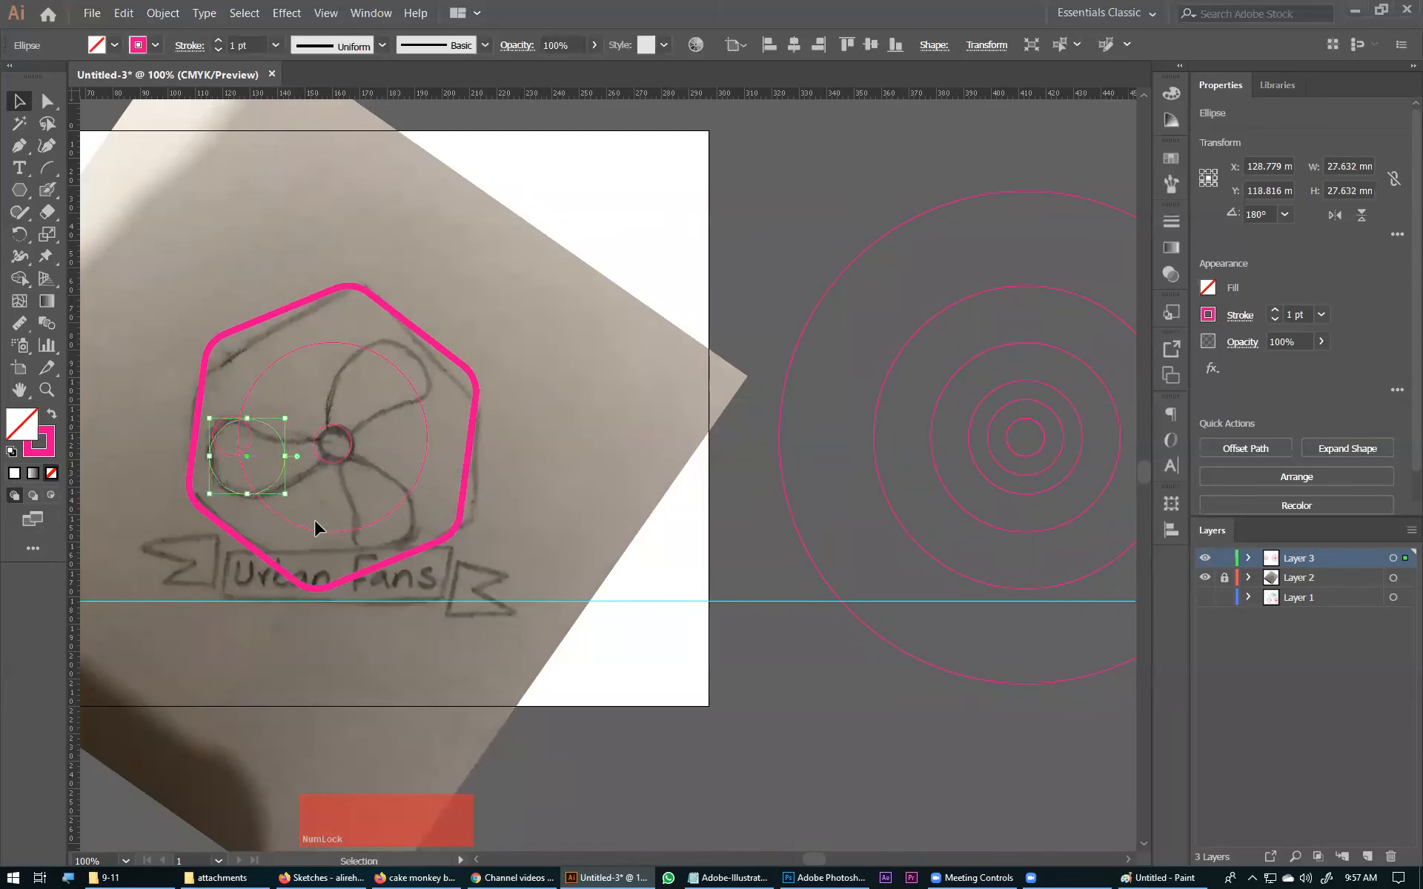
pyautogui.click(1063, 480)
pyautogui.moveTo(998, 490); pyautogui.dragTo(280, 497)
pyautogui.hotkey('ctrl', 'z')
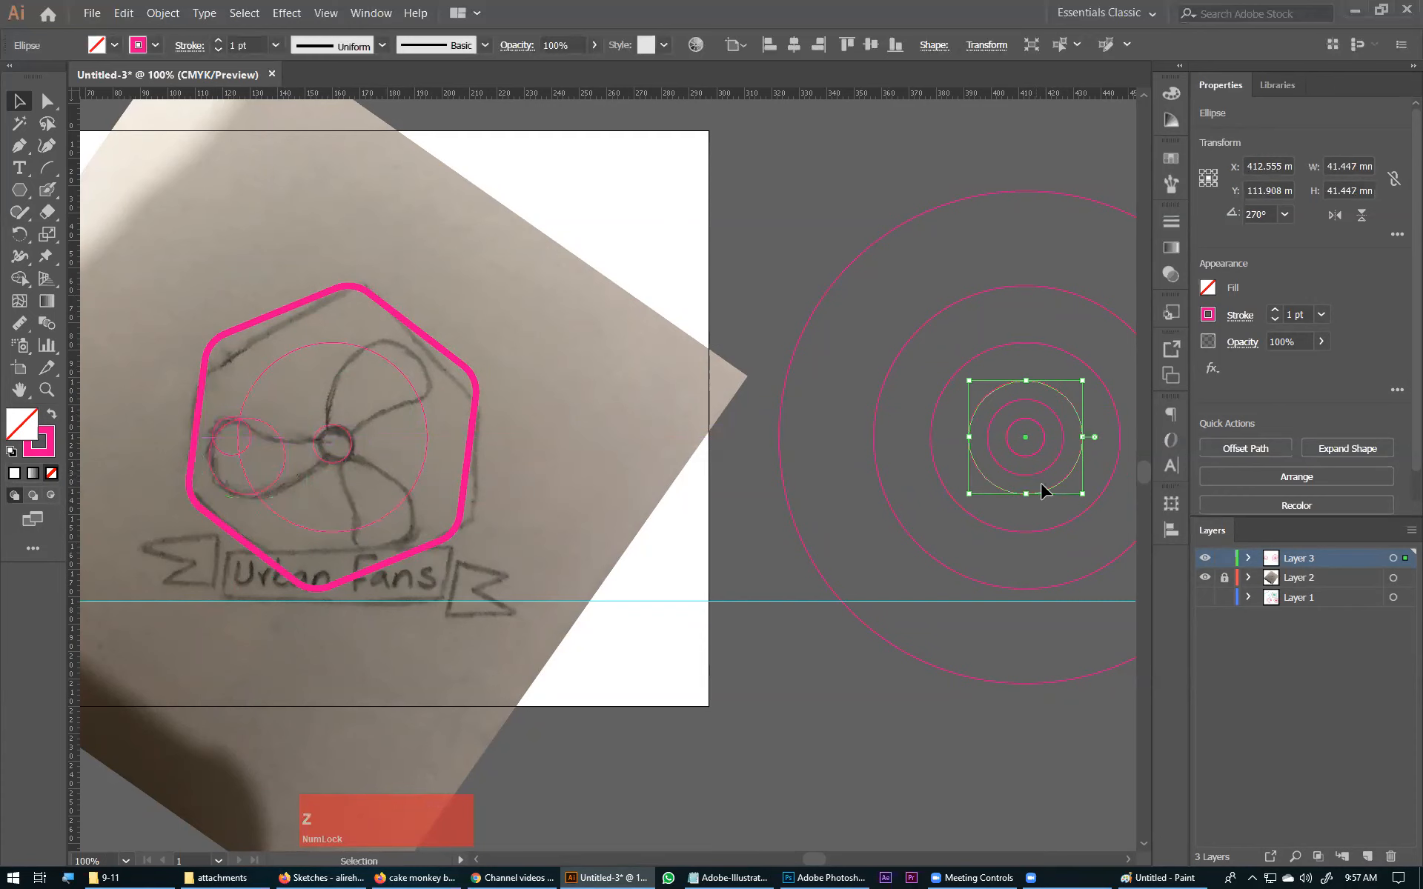
# Place two copies of the 69.08 mm circle so their arcs follow the left blade's lower and upper edges.
pyautogui.moveTo(1074, 524); pyautogui.dragTo(295, 487)
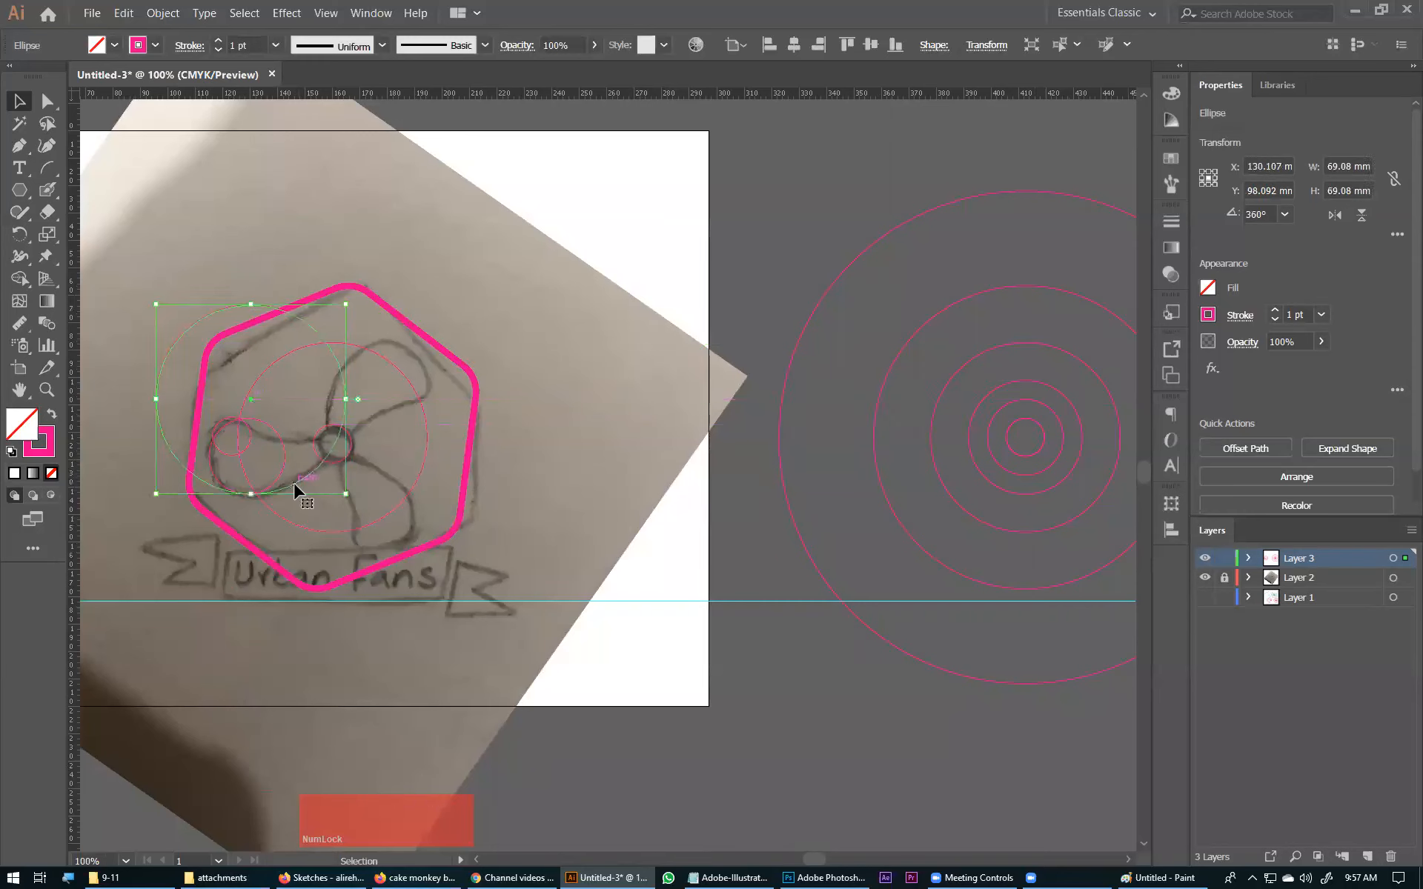
pyautogui.moveTo(204, 476); pyautogui.dragTo(244, 430)
pyautogui.hotkey('ctrl', 'space')
pyautogui.moveTo(216, 378); pyautogui.dragTo(467, 531)
pyautogui.moveTo(240, 426); pyautogui.dragTo(476, 413)
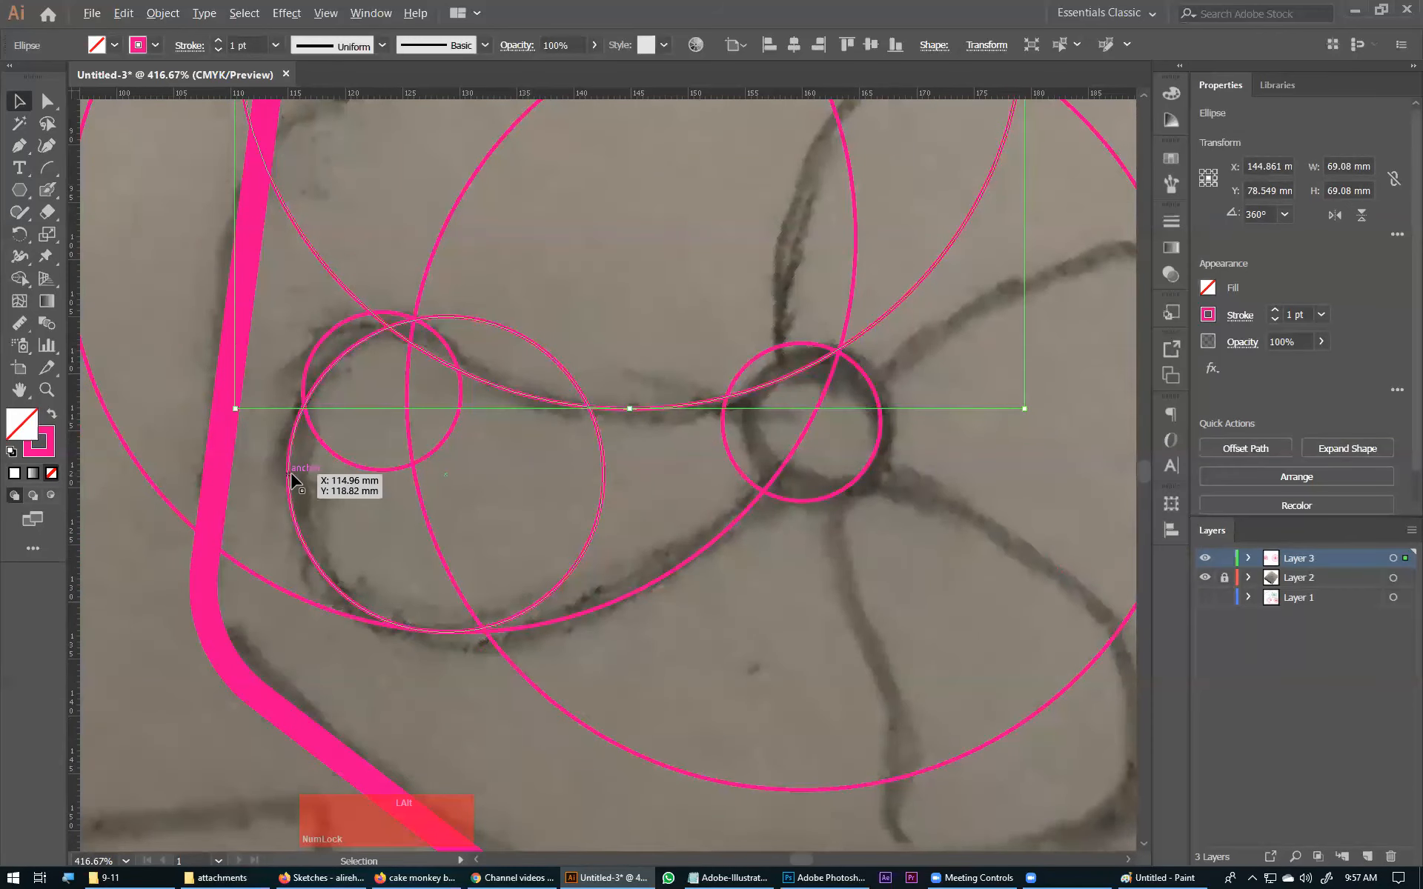
# Lock the hexagon so it cannot be selected, and unlock it again.
pyautogui.hotkey('ctrl', '-')
pyautogui.hotkey('ctrl', '-')
pyautogui.hotkey('ctrl', '-')
pyautogui.hotkey('ctrl', '-')
pyautogui.hotkey('ctrl', '-')
pyautogui.hotkey('ctrl', '-')
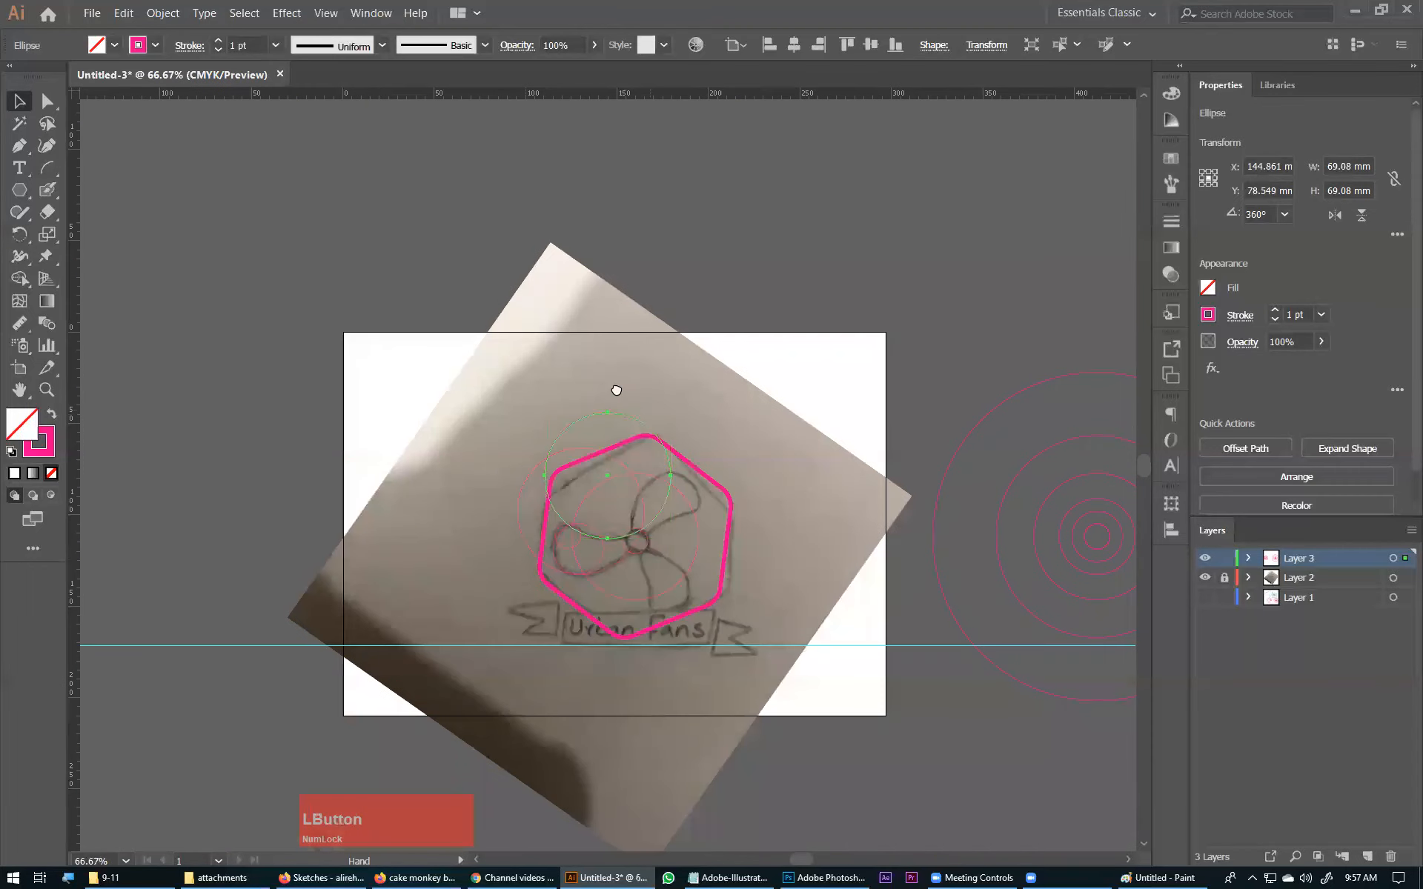
pyautogui.press('space')
pyautogui.click(534, 355)
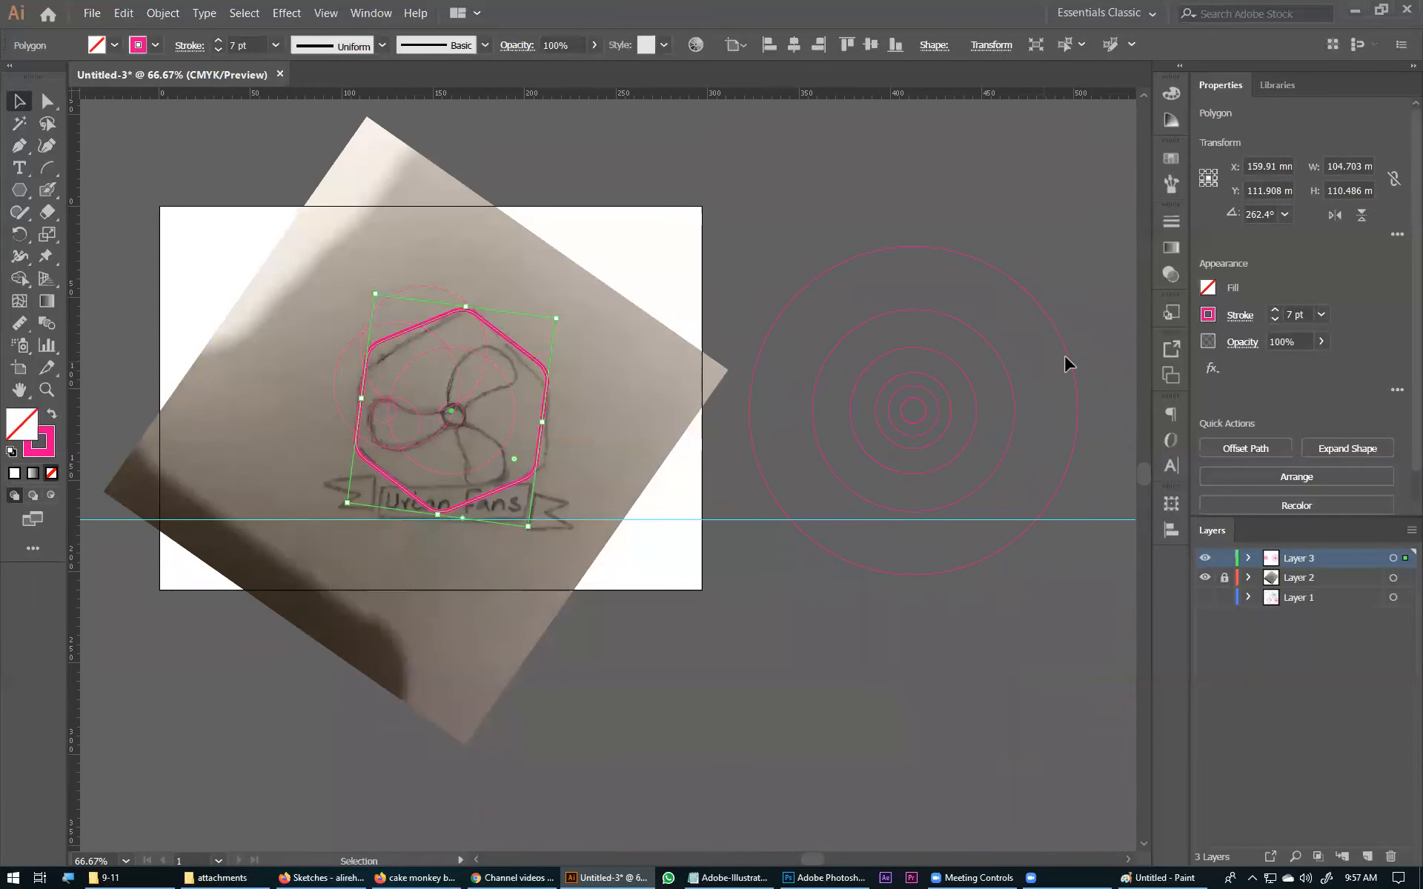
pyautogui.click(1280, 344)
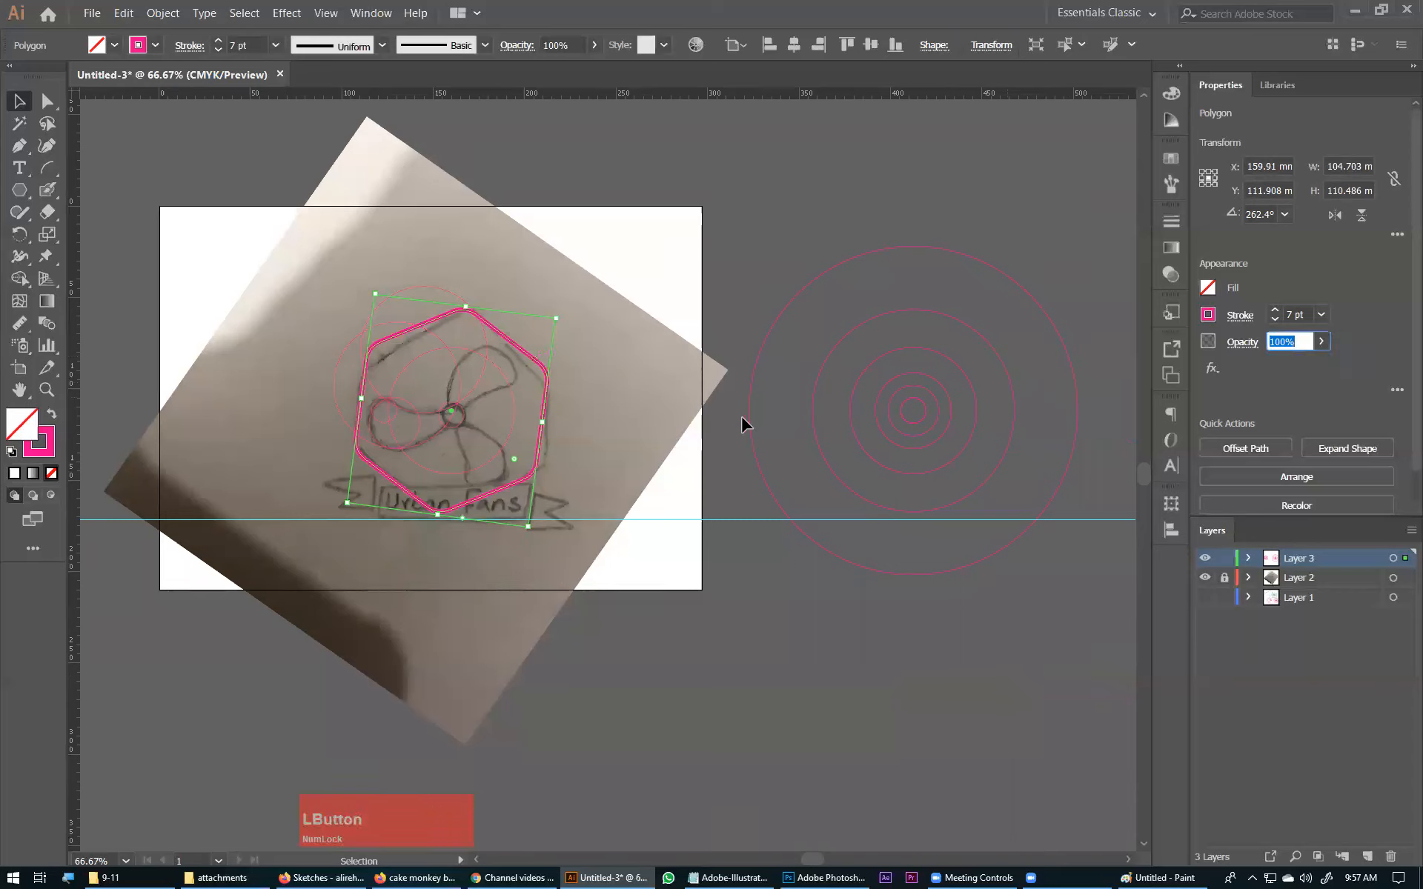
pyautogui.hotkey('ctrl', '2')
pyautogui.click(524, 357)
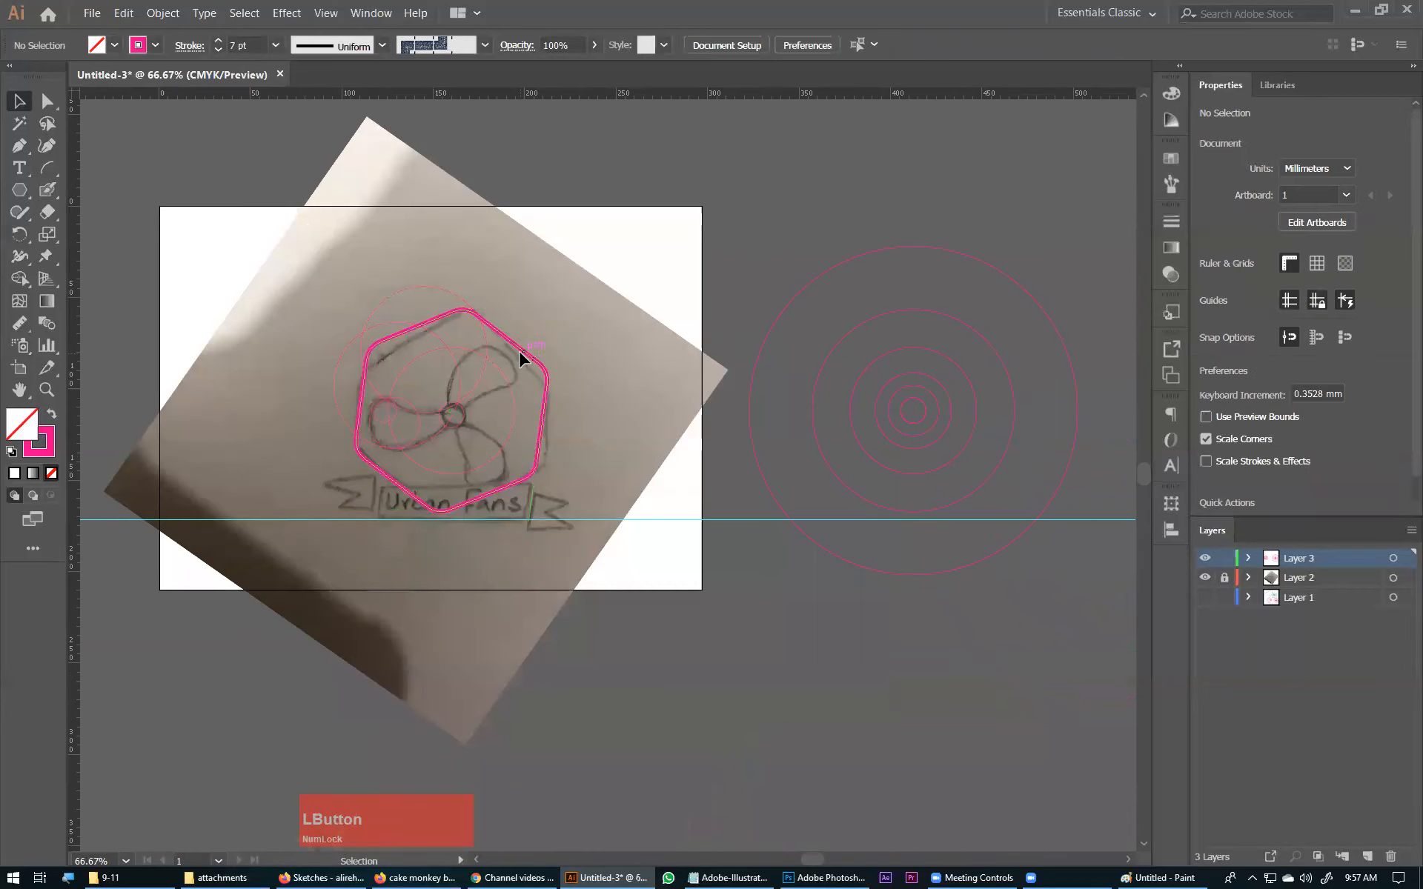
pyautogui.keyDown('ctrl'); pyautogui.click(528, 358); pyautogui.keyUp('ctrl')
pyautogui.hotkey('ctrl', '2')
pyautogui.moveTo(340, 273); pyautogui.dragTo(578, 497)
pyautogui.moveTo(477, 441); pyautogui.dragTo(511, 373)
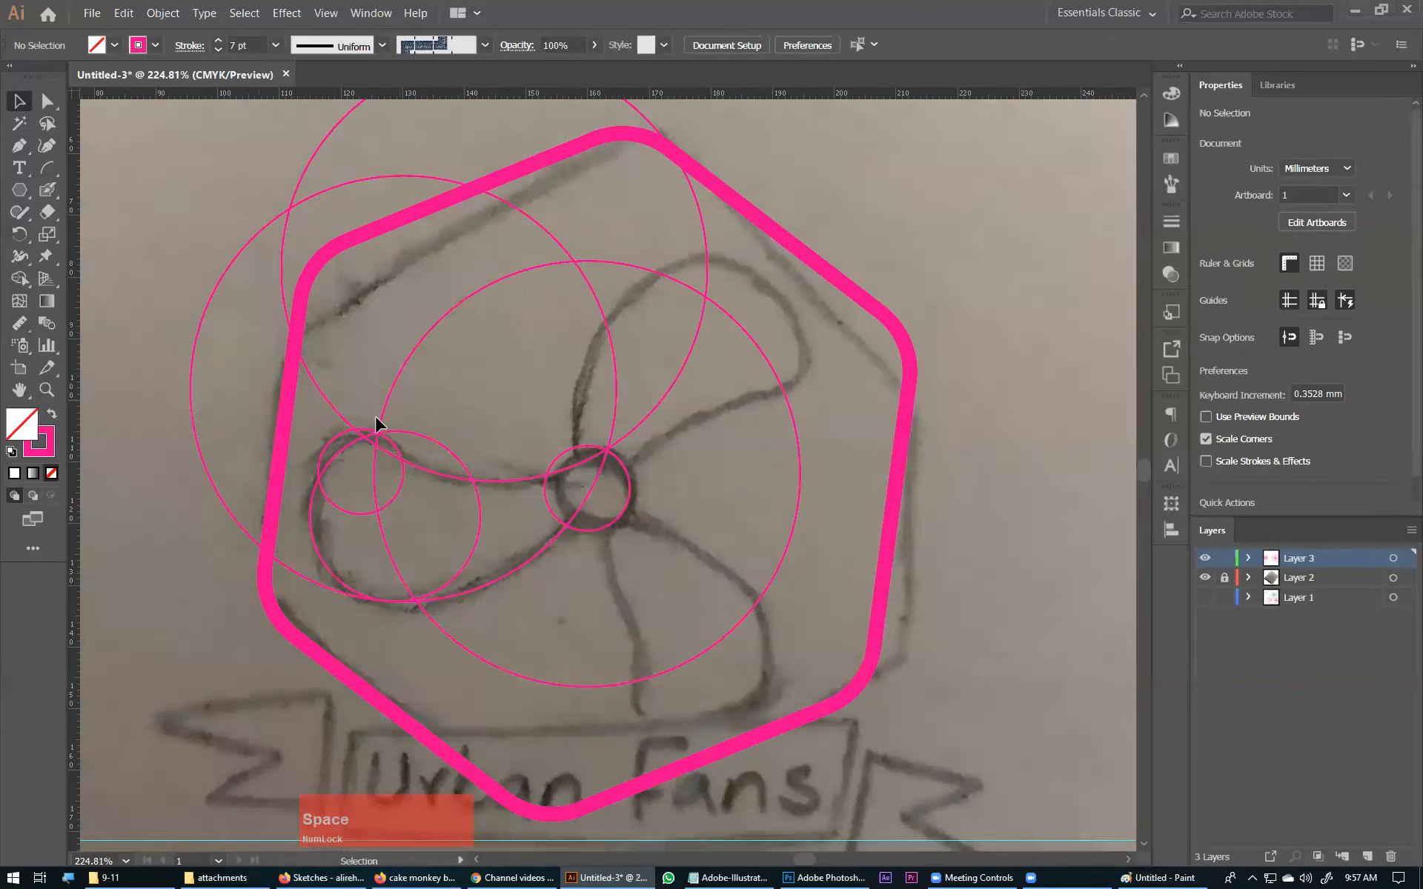
pyautogui.press('ctrl')
pyautogui.hotkey('ctrl', 'alt', '2')
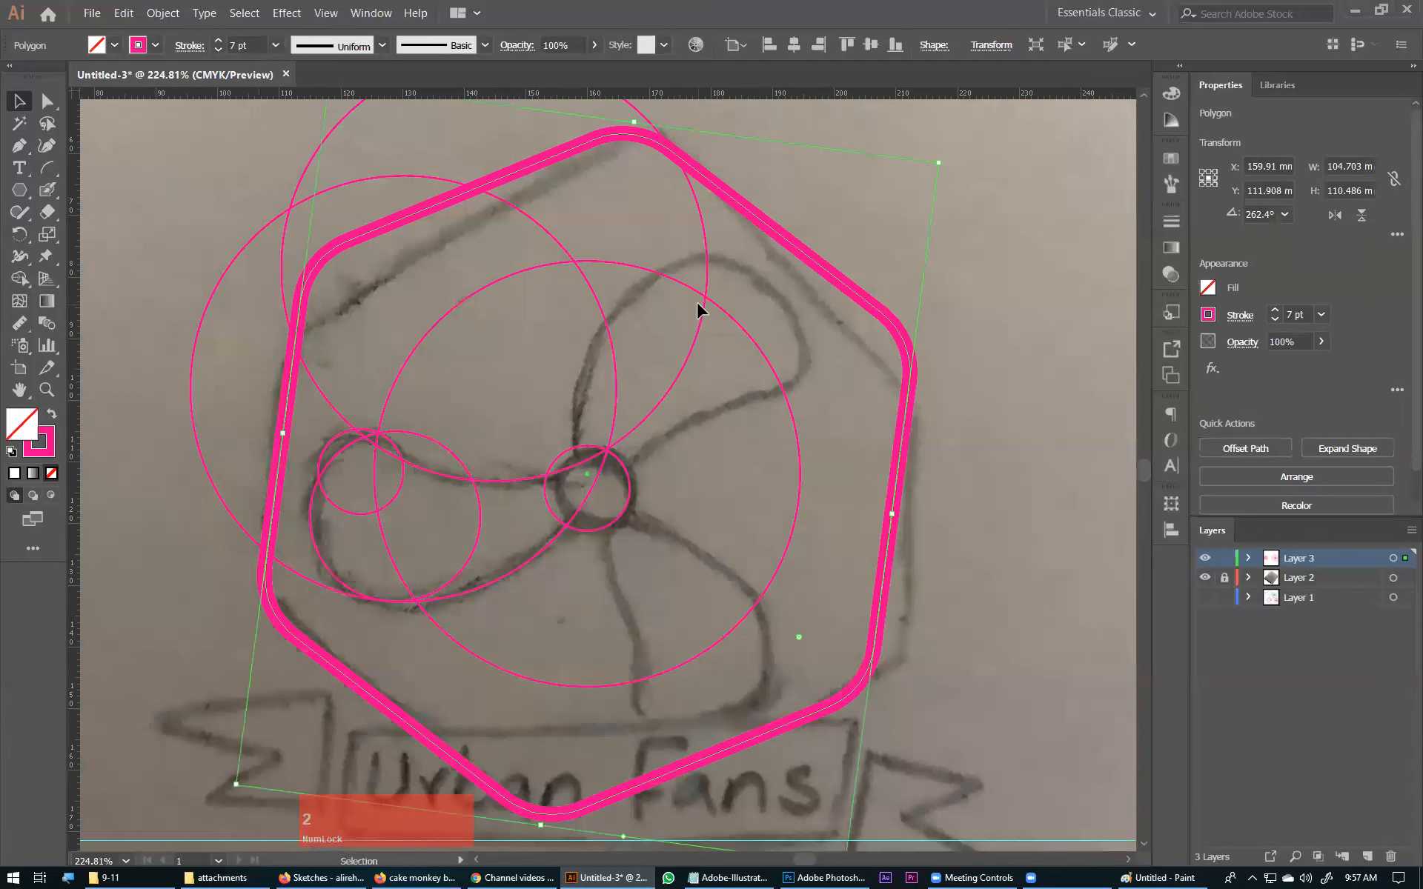
# Change the hexagon's stroke colour to blue and deselect it.
pyautogui.click(155, 45)
pyautogui.click(104, 77)
pyautogui.click(752, 204)
pyautogui.click(778, 263)
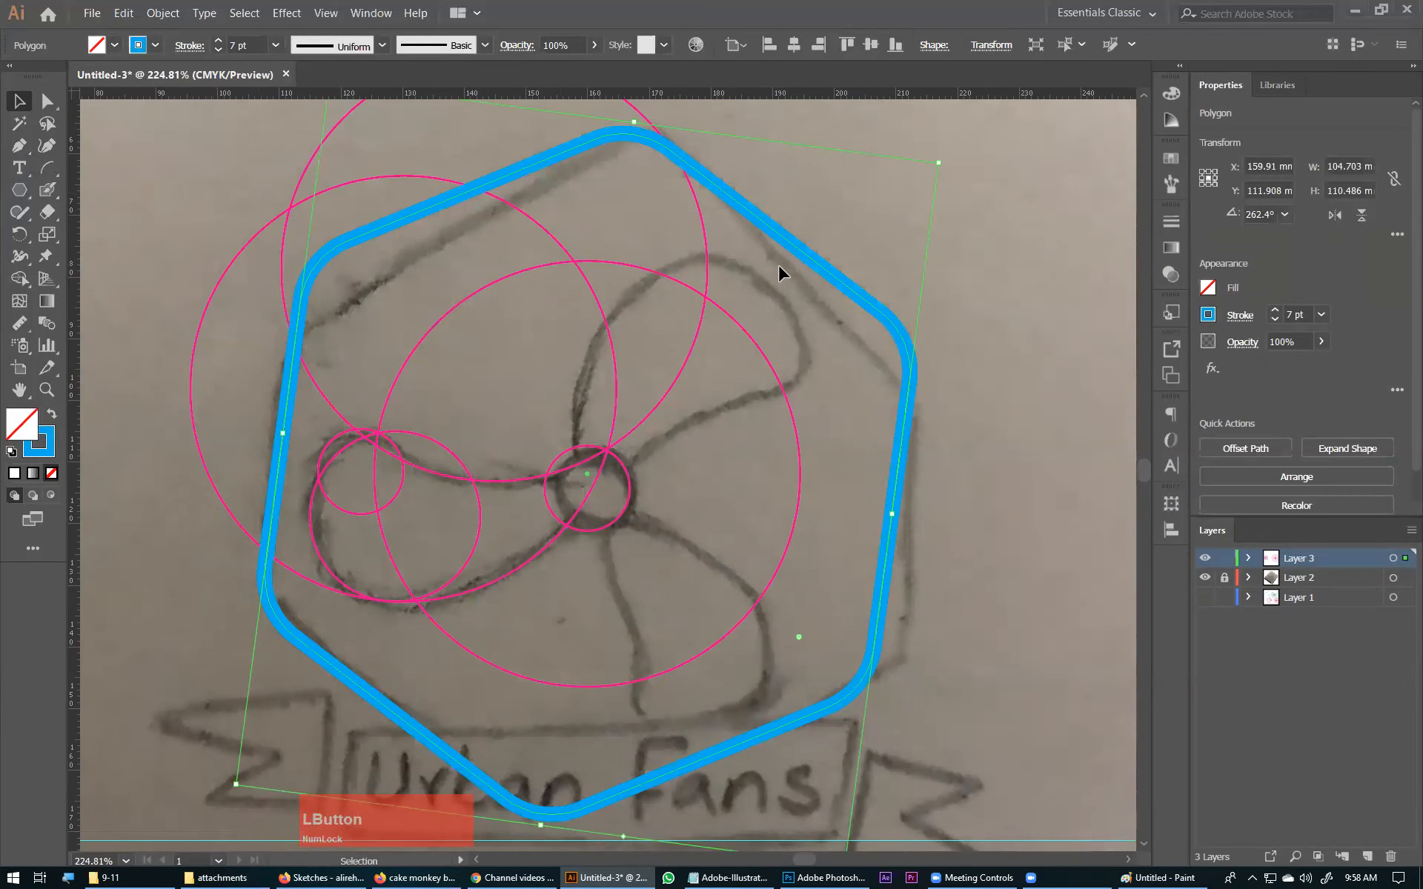
pyautogui.click(773, 281)
pyautogui.press('space')
pyautogui.moveTo(525, 309); pyautogui.dragTo(530, 239)
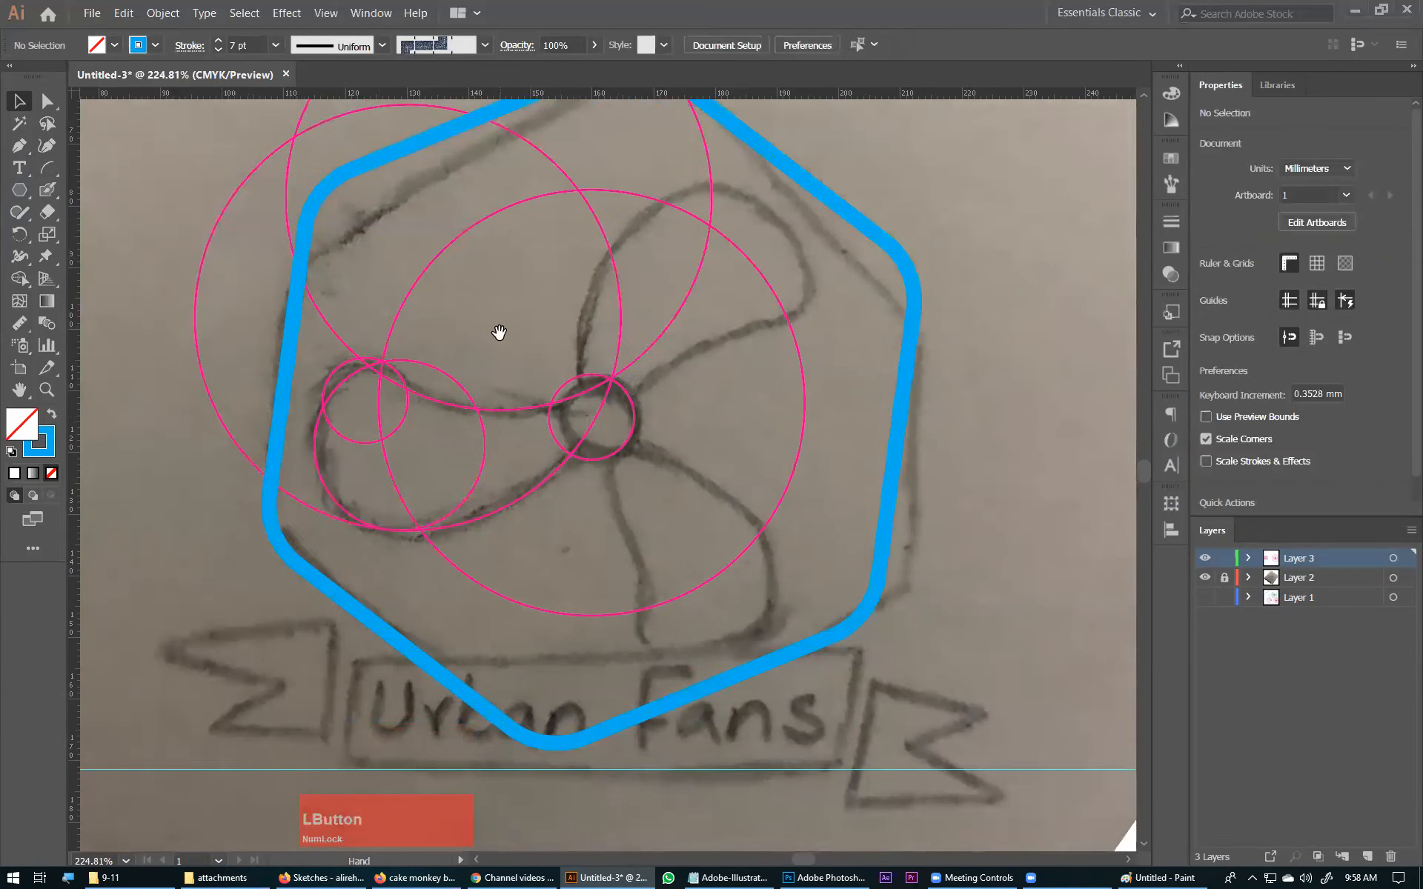
# Try a second copy of the 27.632 mm circle on the left blade's end, slightly above the existing one.
pyautogui.hotkey('ctrl', '-')
pyautogui.hotkey('ctrl', '-')
pyautogui.hotkey('ctrl', '-')
pyautogui.press('space')
pyautogui.moveTo(818, 512); pyautogui.dragTo(411, 404)
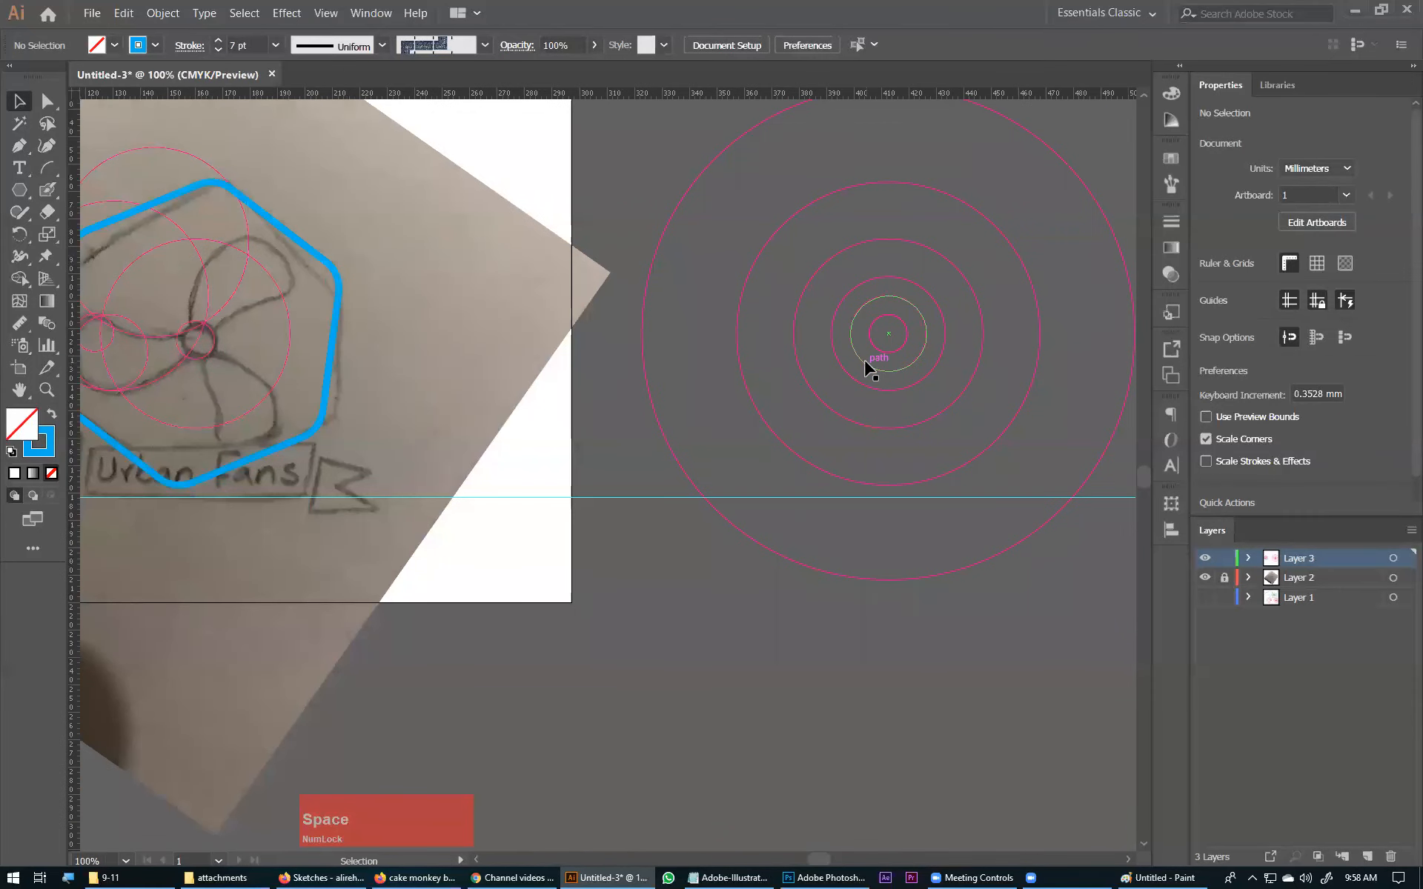
pyautogui.moveTo(873, 366)
pyautogui.mouseDown()
pyautogui.moveTo(625, 419)
pyautogui.moveTo(159, 416)
pyautogui.moveTo(451, 420)
pyautogui.mouseUp()
pyautogui.hotkey('ctrl', 'space')
pyautogui.moveTo(276, 267); pyautogui.dragTo(729, 468)
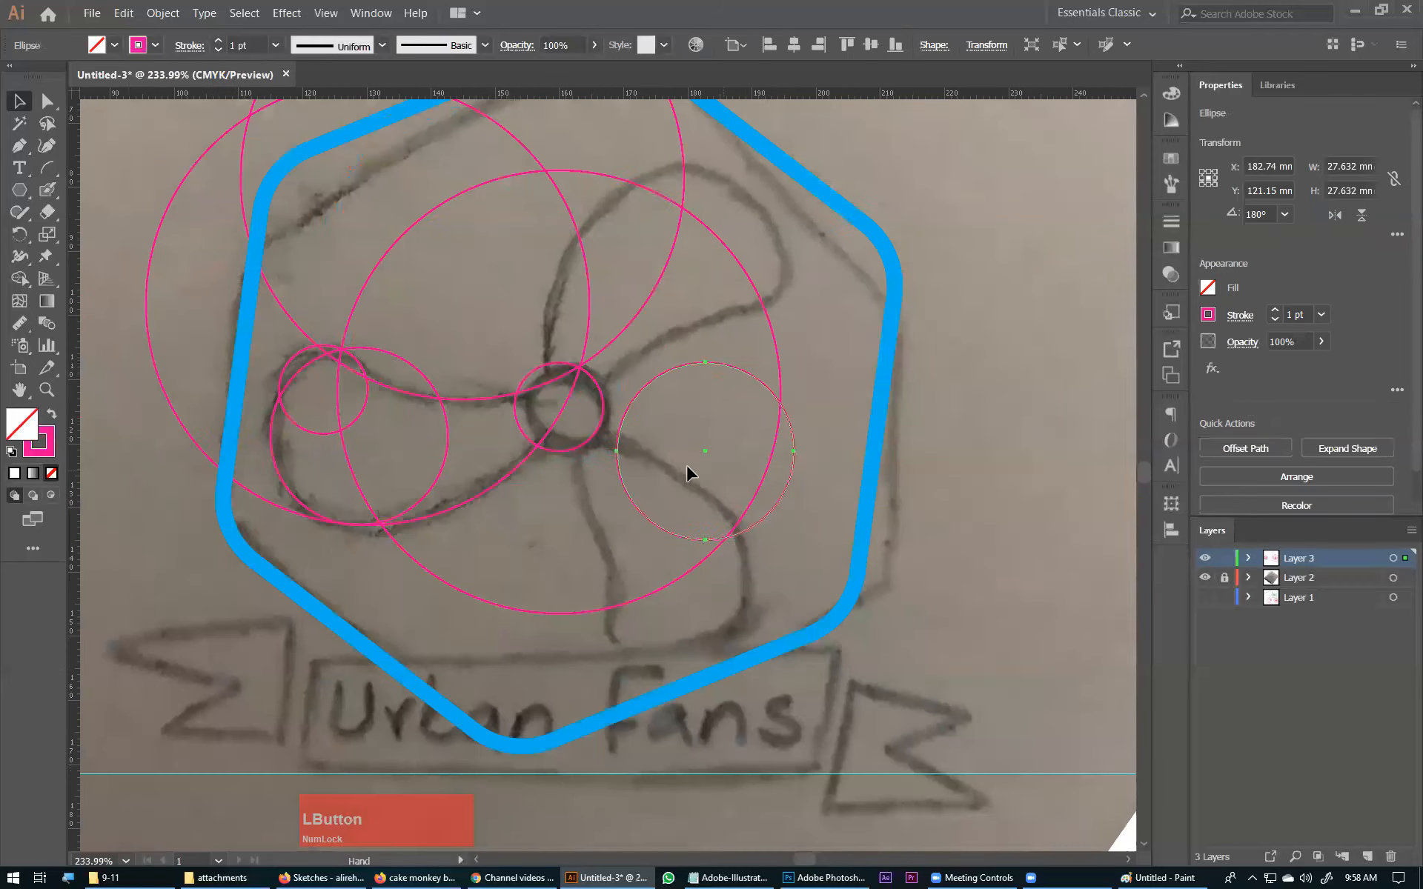
pyautogui.moveTo(623, 427); pyautogui.dragTo(286, 385)
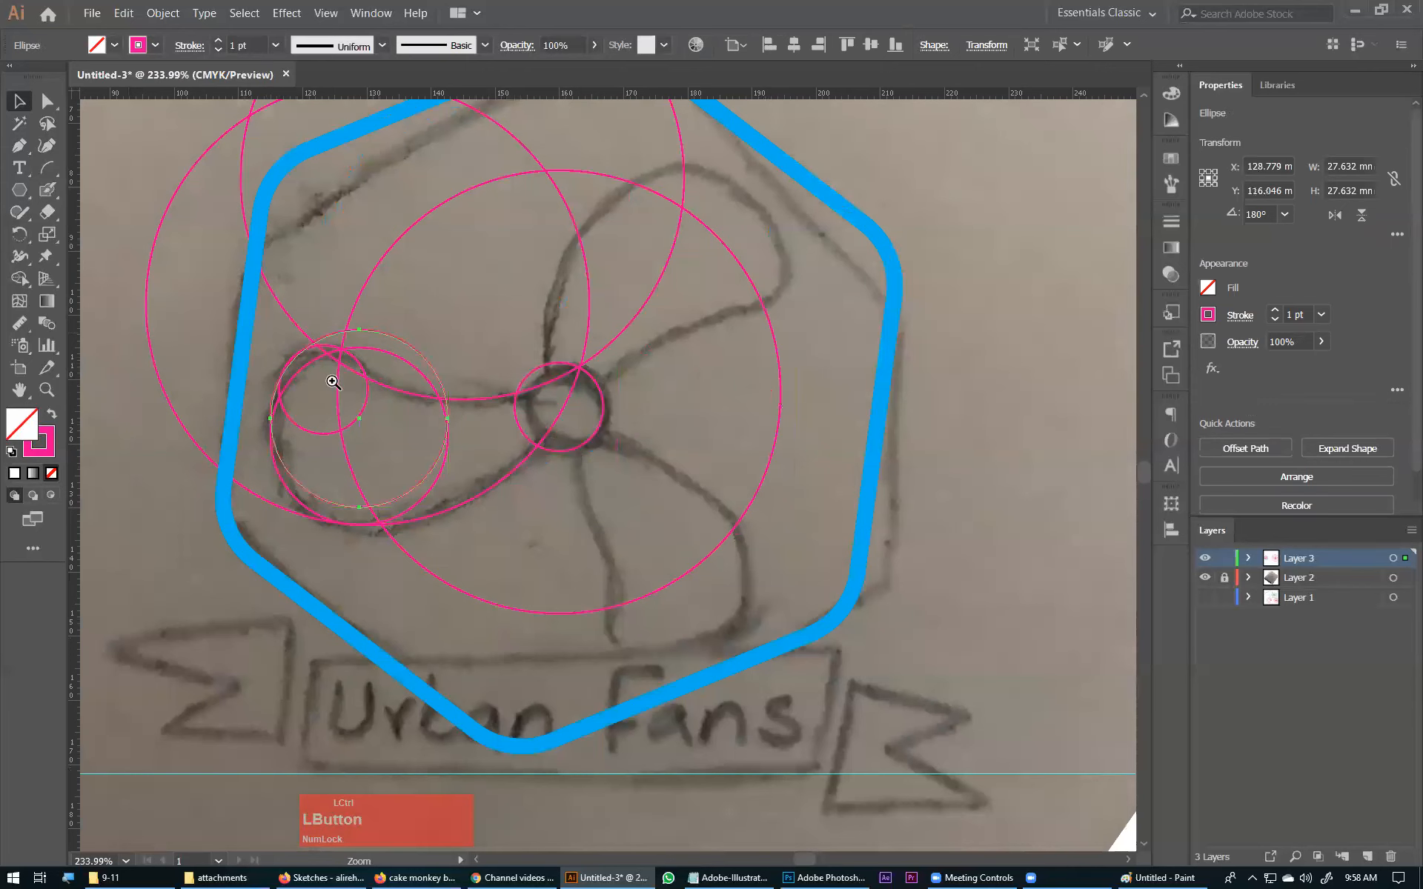
# Switch to outline view and delete the extra 27.632 mm circle on the left blade's end.
pyautogui.hotkey('ctrl', 'space')
pyautogui.moveTo(259, 329); pyautogui.dragTo(471, 483)
pyautogui.press('ctrl')
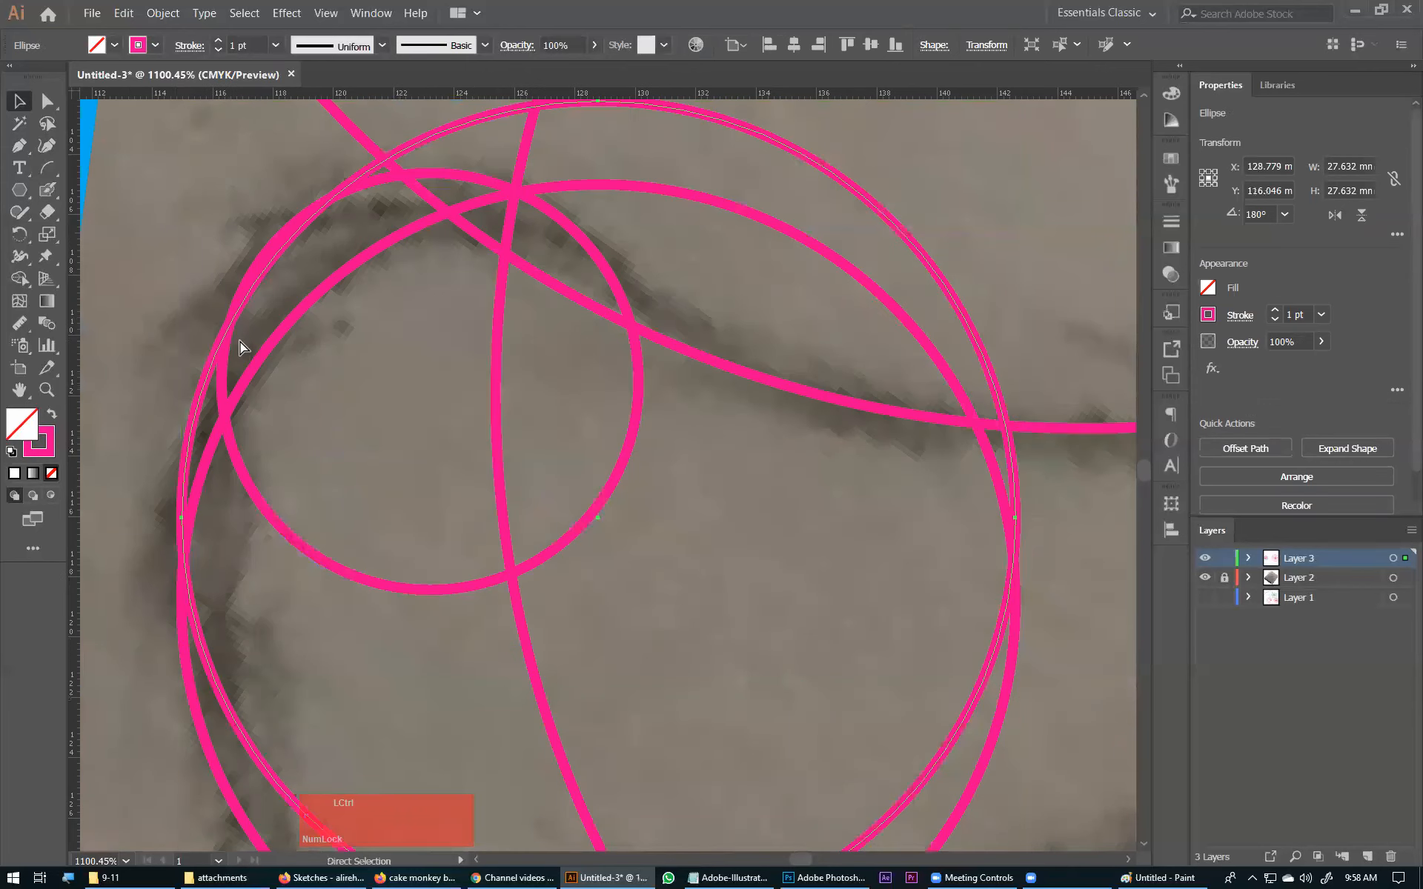
pyautogui.hotkey('ctrl', 'y')
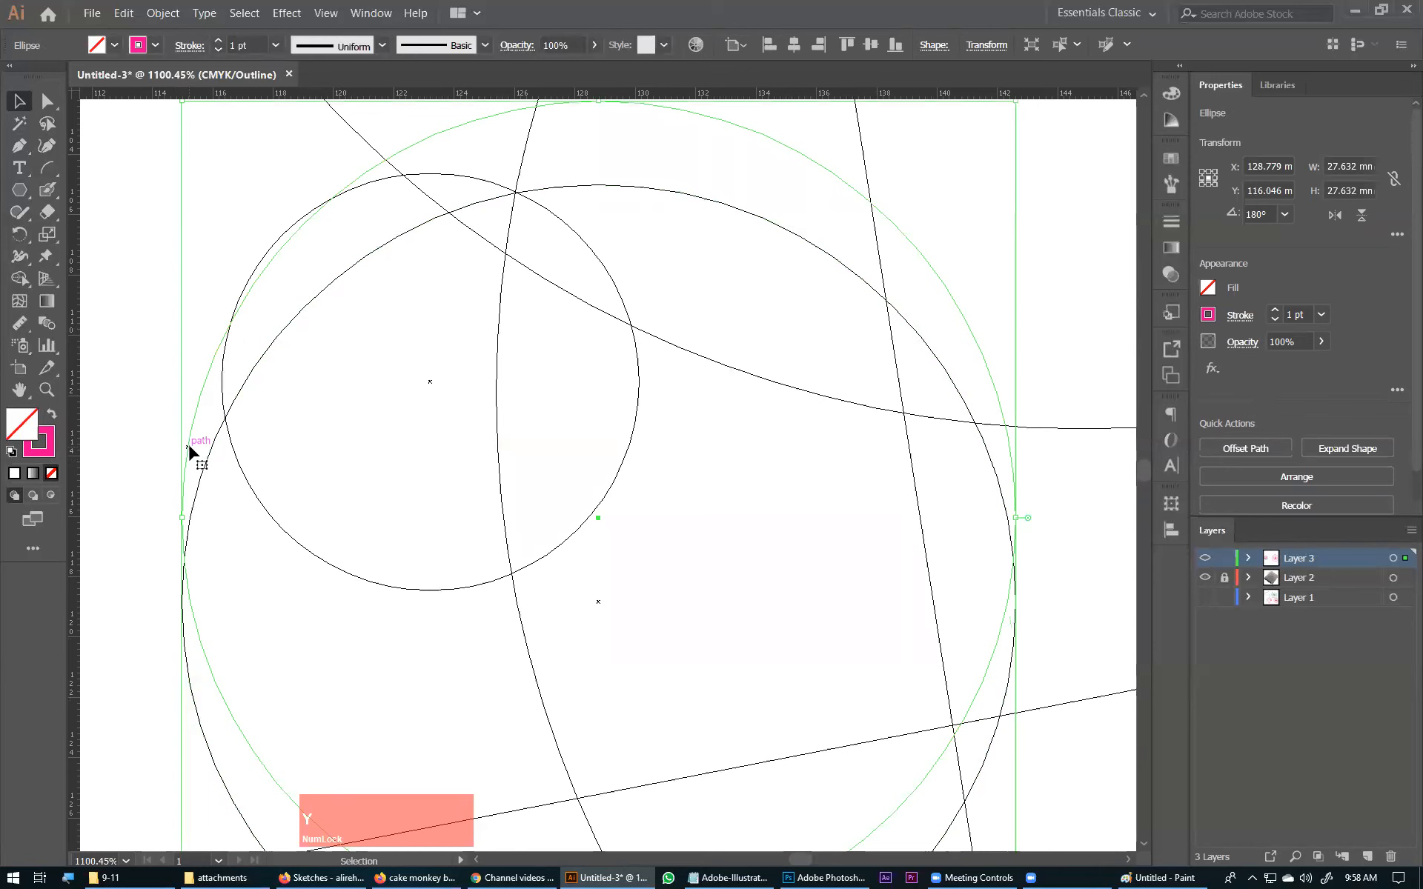
pyautogui.press('Delete')
# Place a copy of the 69.08 mm circle from the concentric set over the left blade, against its outer end.
pyautogui.press('ctrl+KP_Subtract')
pyautogui.press('ctrl+KP_Subtract')
pyautogui.press('ctrl+KP_Subtract')
pyautogui.press('ctrl+KP_Subtract')
pyautogui.press('ctrl+KP_Subtract')
pyautogui.press('ctrl+KP_Subtract')
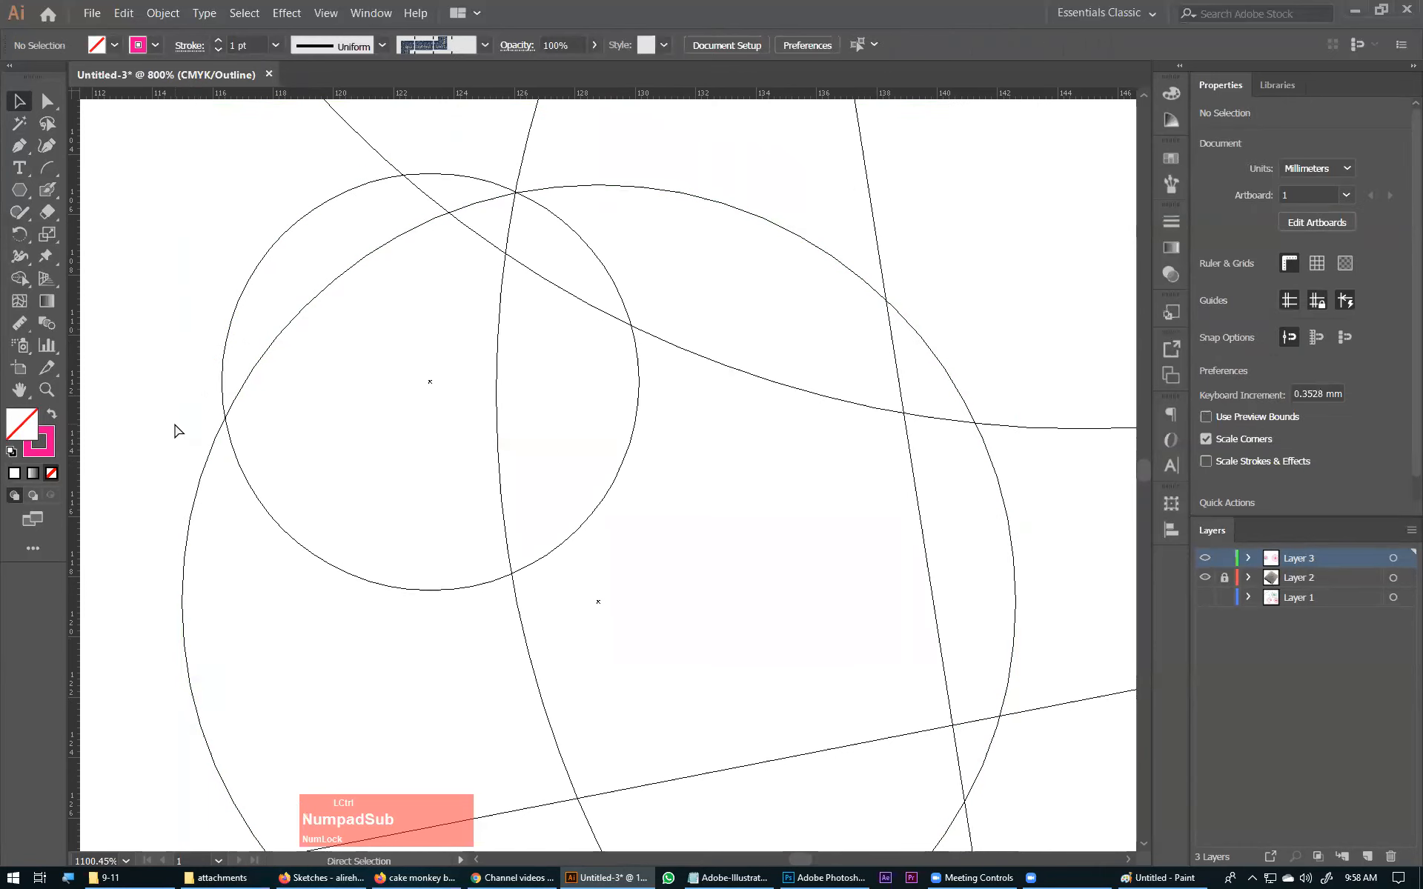
pyautogui.press('space')
pyautogui.moveTo(805, 509); pyautogui.dragTo(583, 425)
pyautogui.moveTo(914, 383); pyautogui.dragTo(603, 390)
pyautogui.moveTo(754, 386); pyautogui.dragTo(642, 379)
pyautogui.press('ctrl+KP_Subtract')
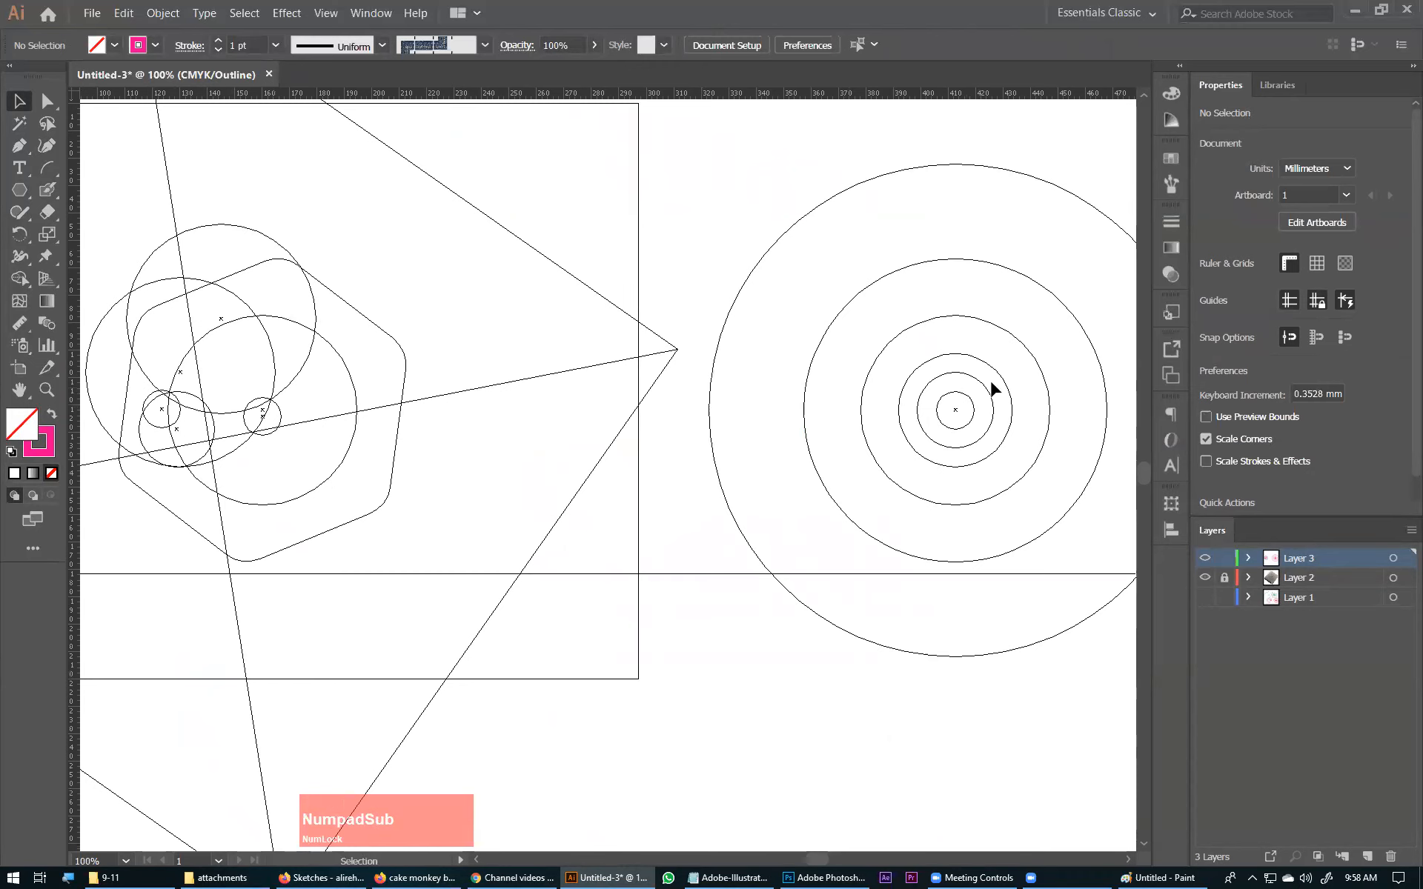
pyautogui.click(861, 412)
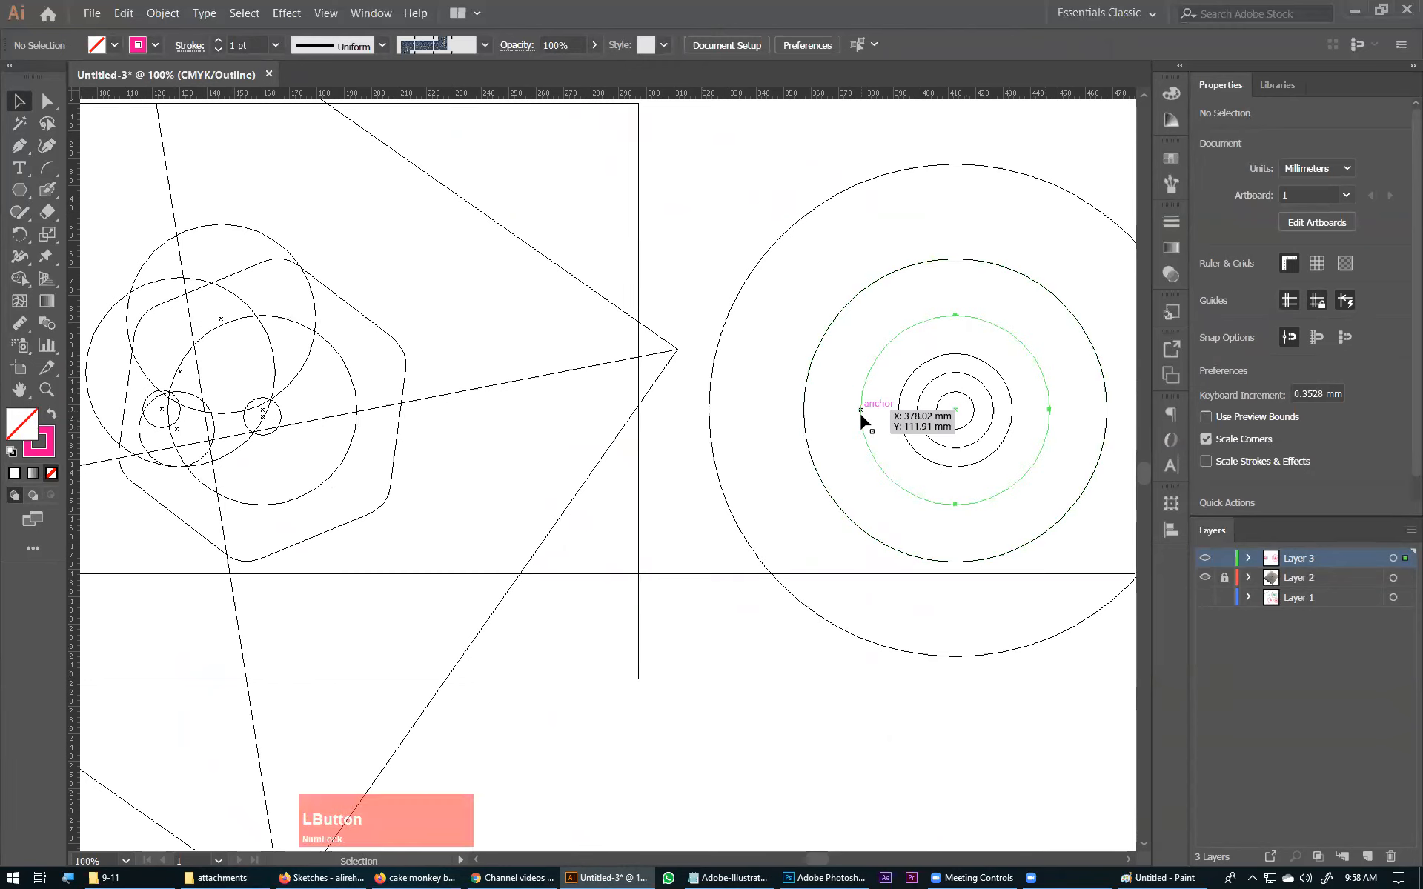
pyautogui.moveTo(862, 420); pyautogui.dragTo(140, 434)
# Lower the copied 69.08 mm circle to bridge the two smaller circles at the left blade's outer end, and return to preview mode.
pyautogui.moveTo(106, 381); pyautogui.dragTo(245, 511)
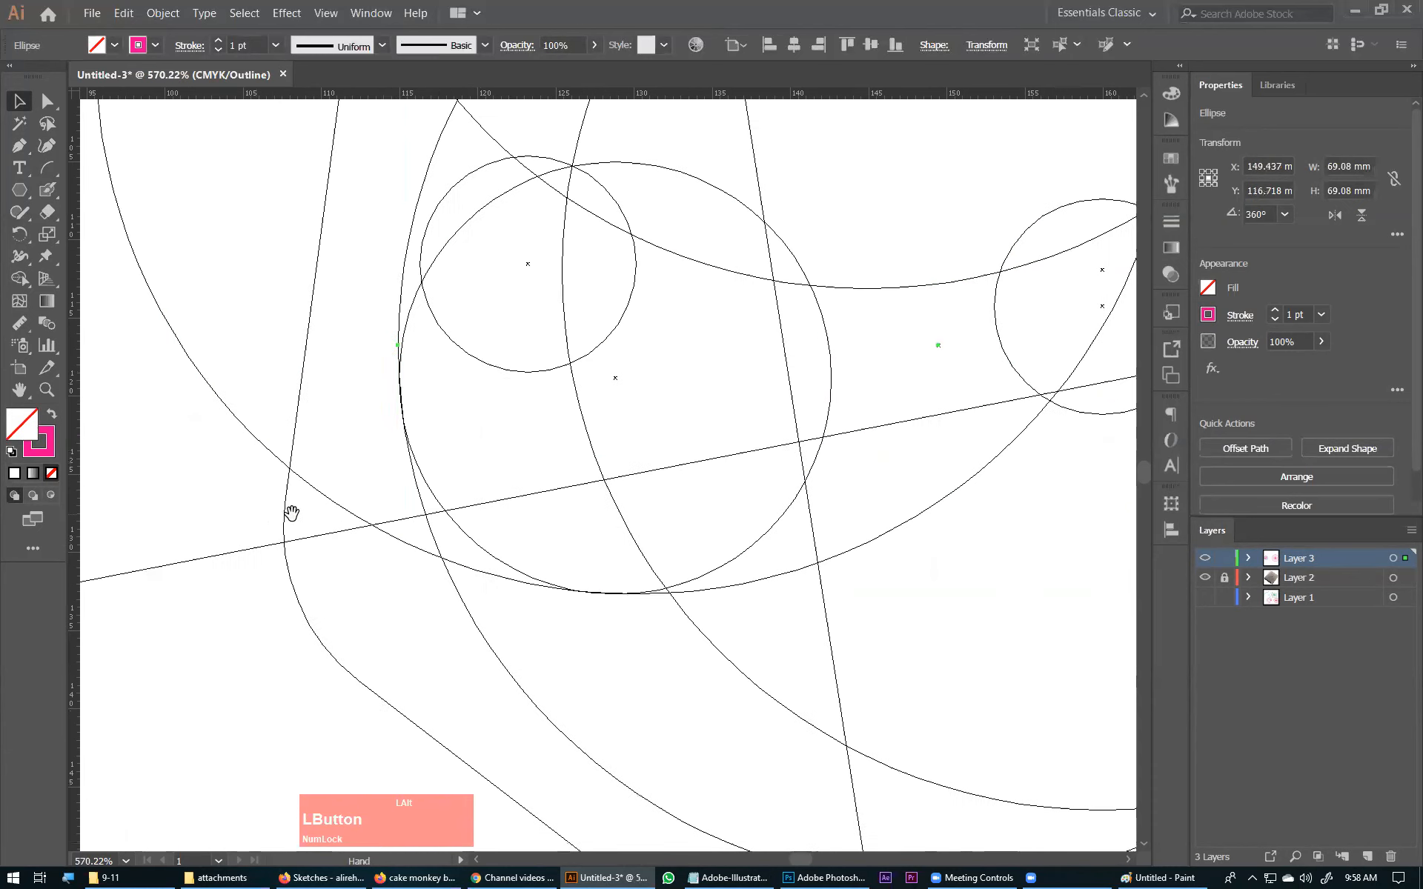
pyautogui.moveTo(434, 172); pyautogui.dragTo(430, 221)
pyautogui.moveTo(430, 215); pyautogui.dragTo(428, 218)
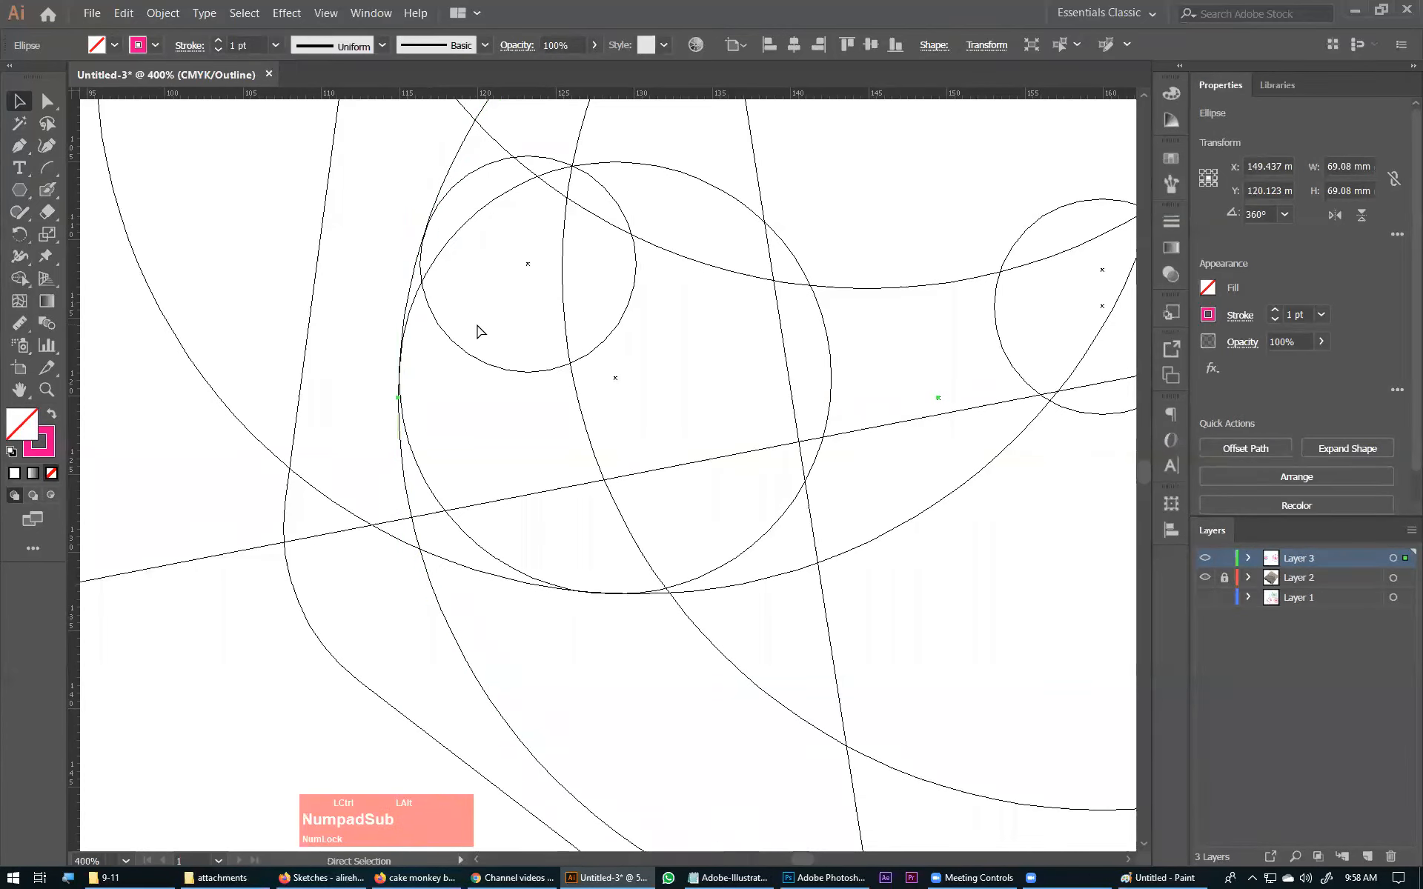
pyautogui.press('ctrl+KP_Subtract')
pyautogui.press('ctrl+KP_Subtract')
pyautogui.press('ctrl+KP_Subtract')
pyautogui.press('ctrl+KP_Subtract')
pyautogui.press('ctrl+KP_Subtract')
pyautogui.hotkey('ctrl', 'y')
pyautogui.moveTo(366, 214); pyautogui.dragTo(892, 630)
pyautogui.moveTo(713, 499); pyautogui.dragTo(745, 392)
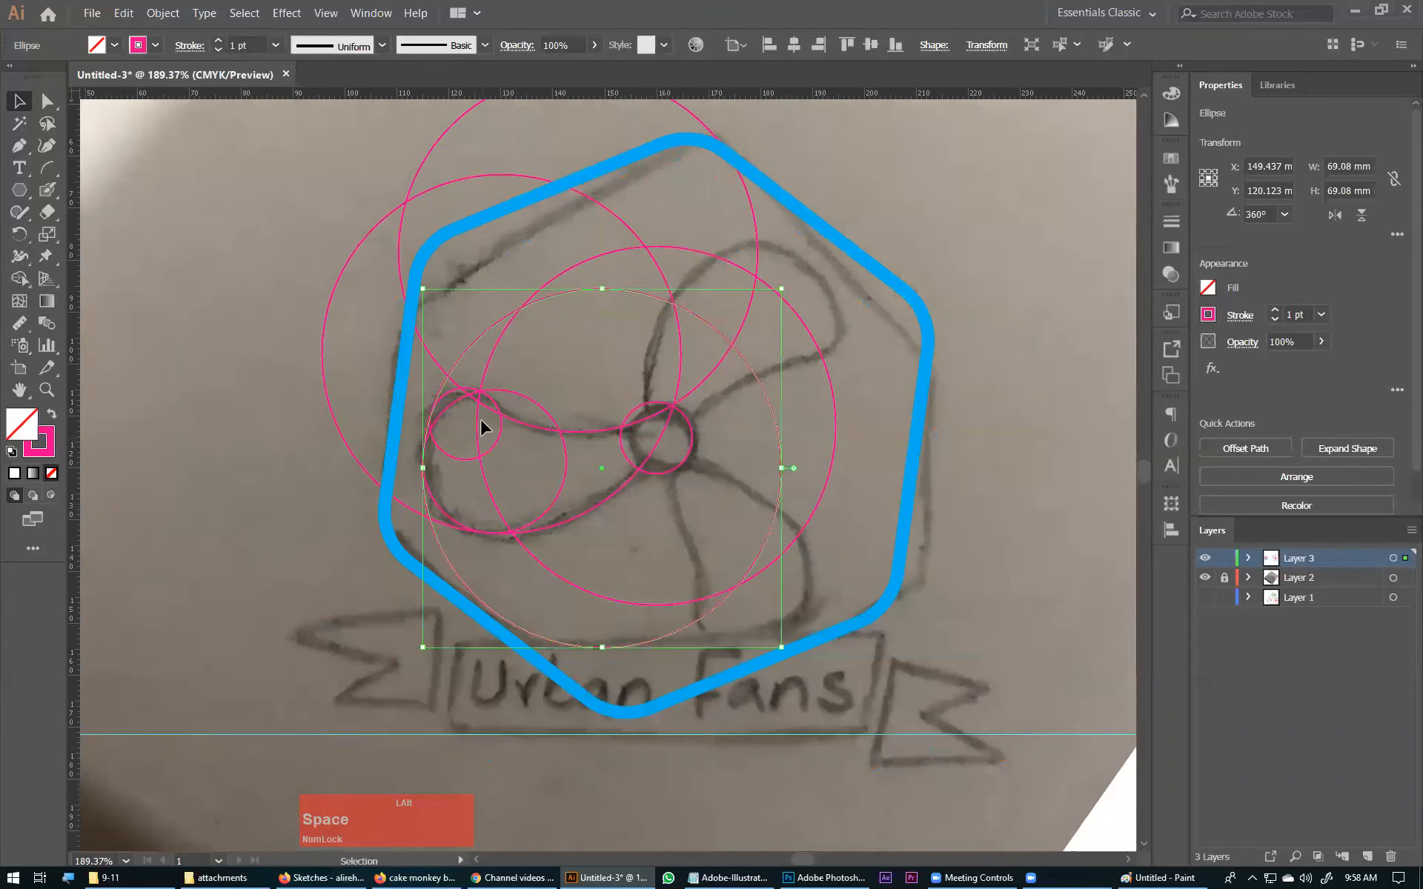
# Try a red-orange 7 pt stroke on the left blade's selected circles while the Shape Builder tool is active.
pyautogui.moveTo(286, 184); pyautogui.dragTo(593, 647)
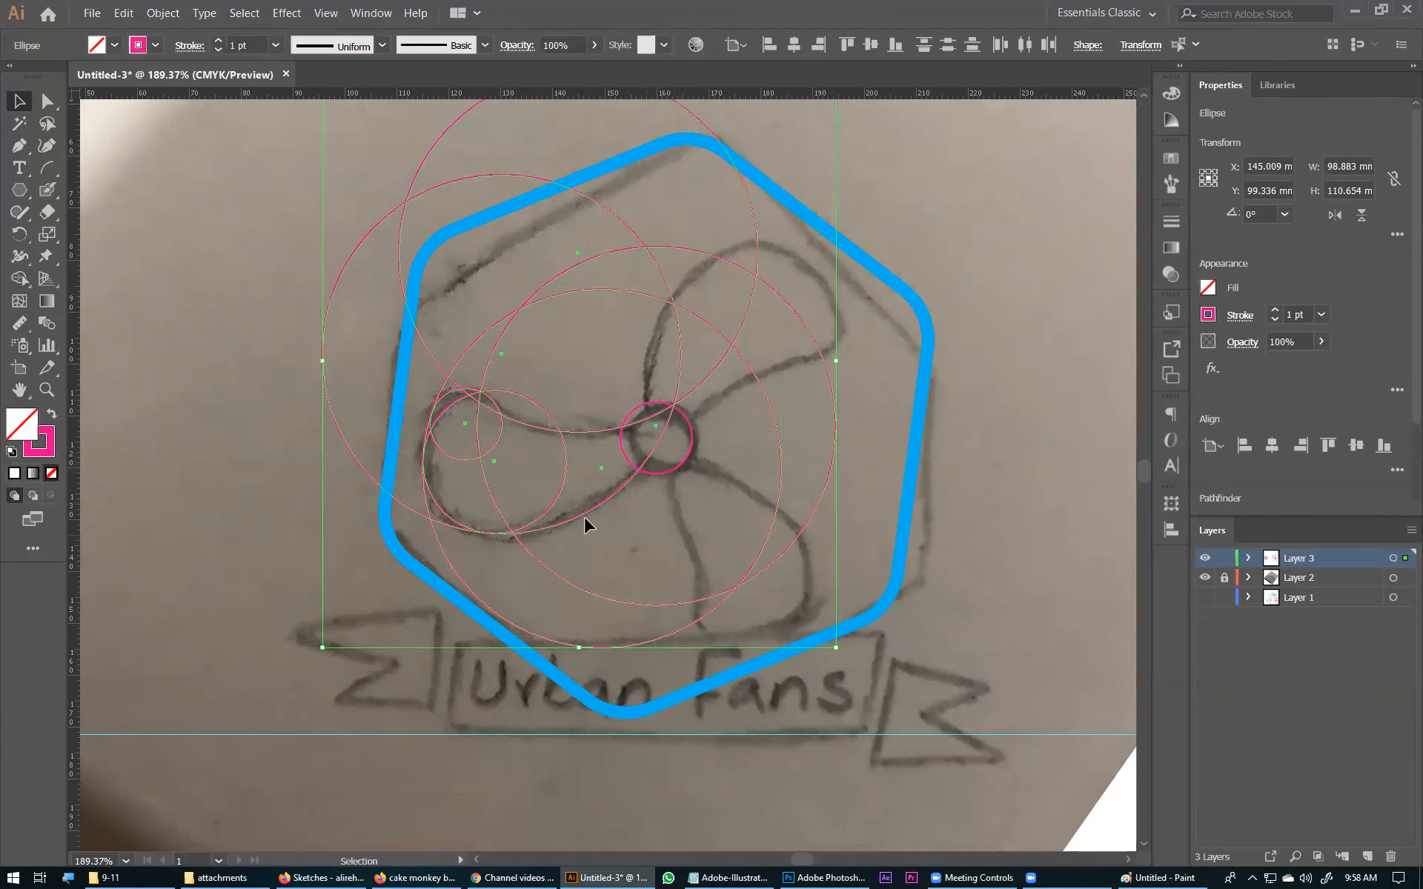
pyautogui.click(19, 278)
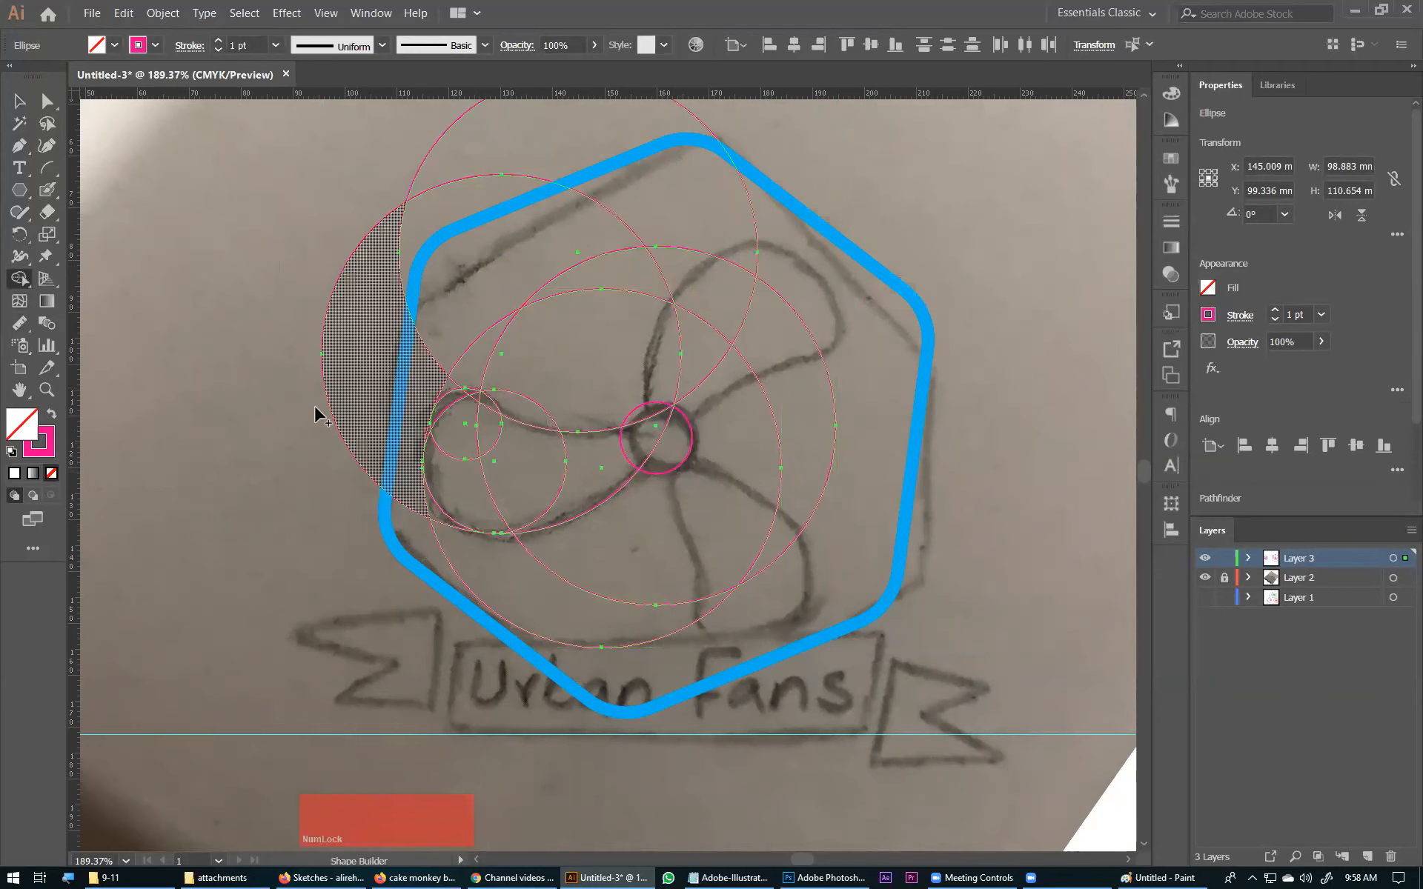
pyautogui.click(156, 46)
pyautogui.click(142, 132)
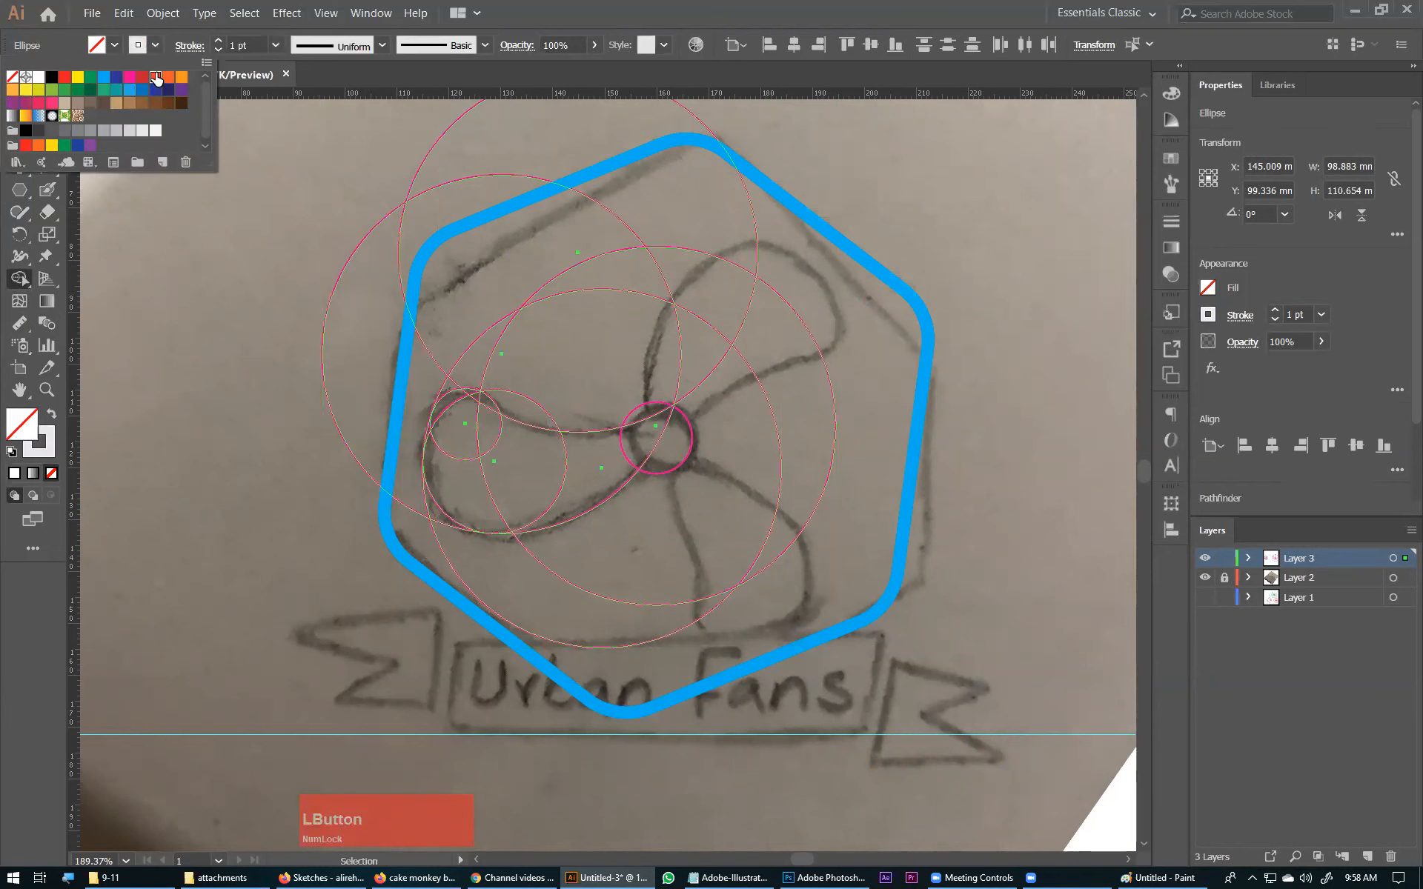
pyautogui.click(157, 77)
pyautogui.click(218, 41)
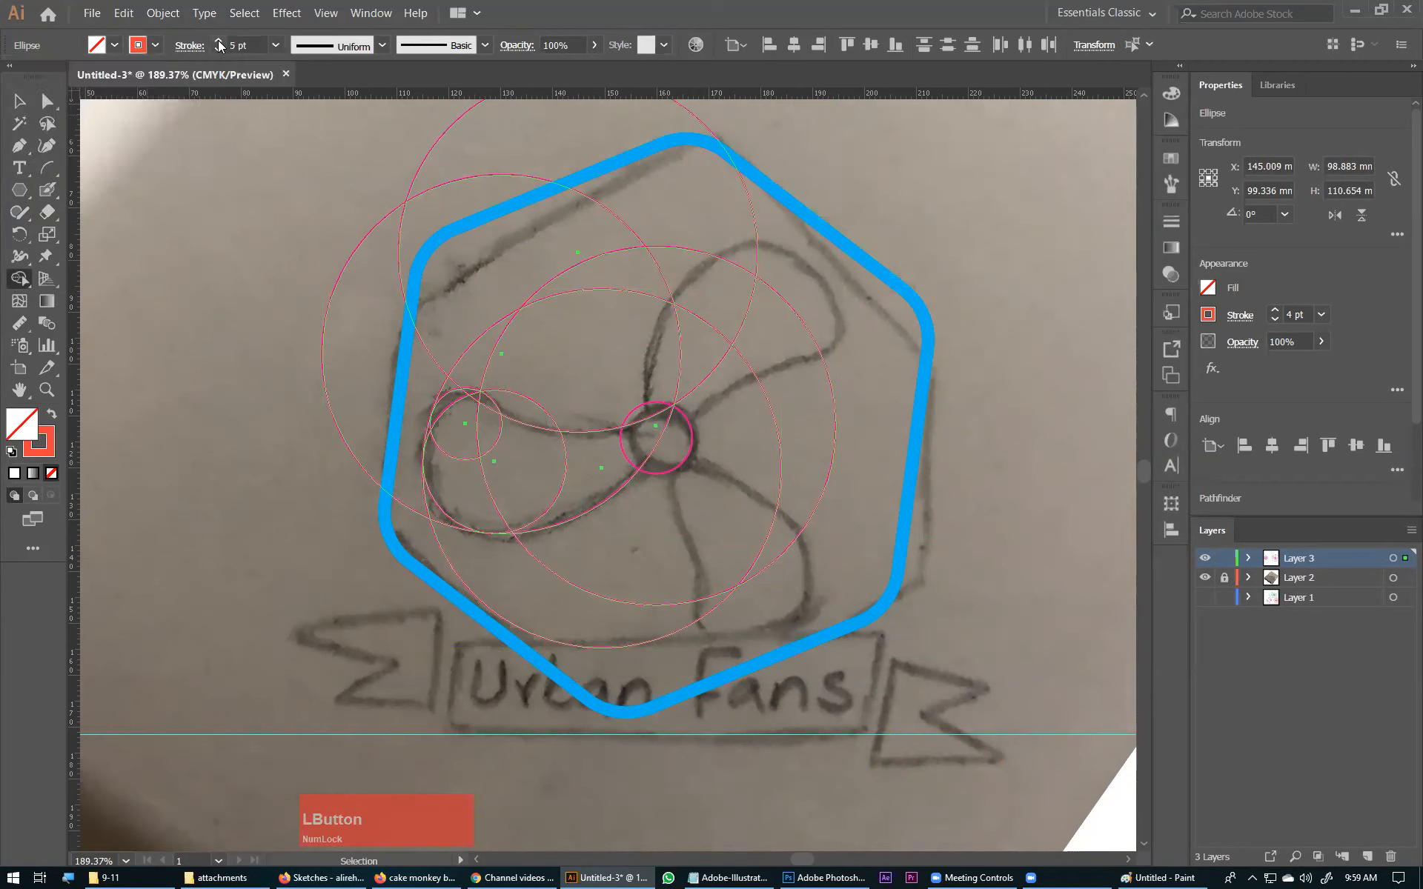
pyautogui.click(218, 40)
pyautogui.click(218, 41)
pyautogui.click(217, 41)
pyautogui.click(218, 40)
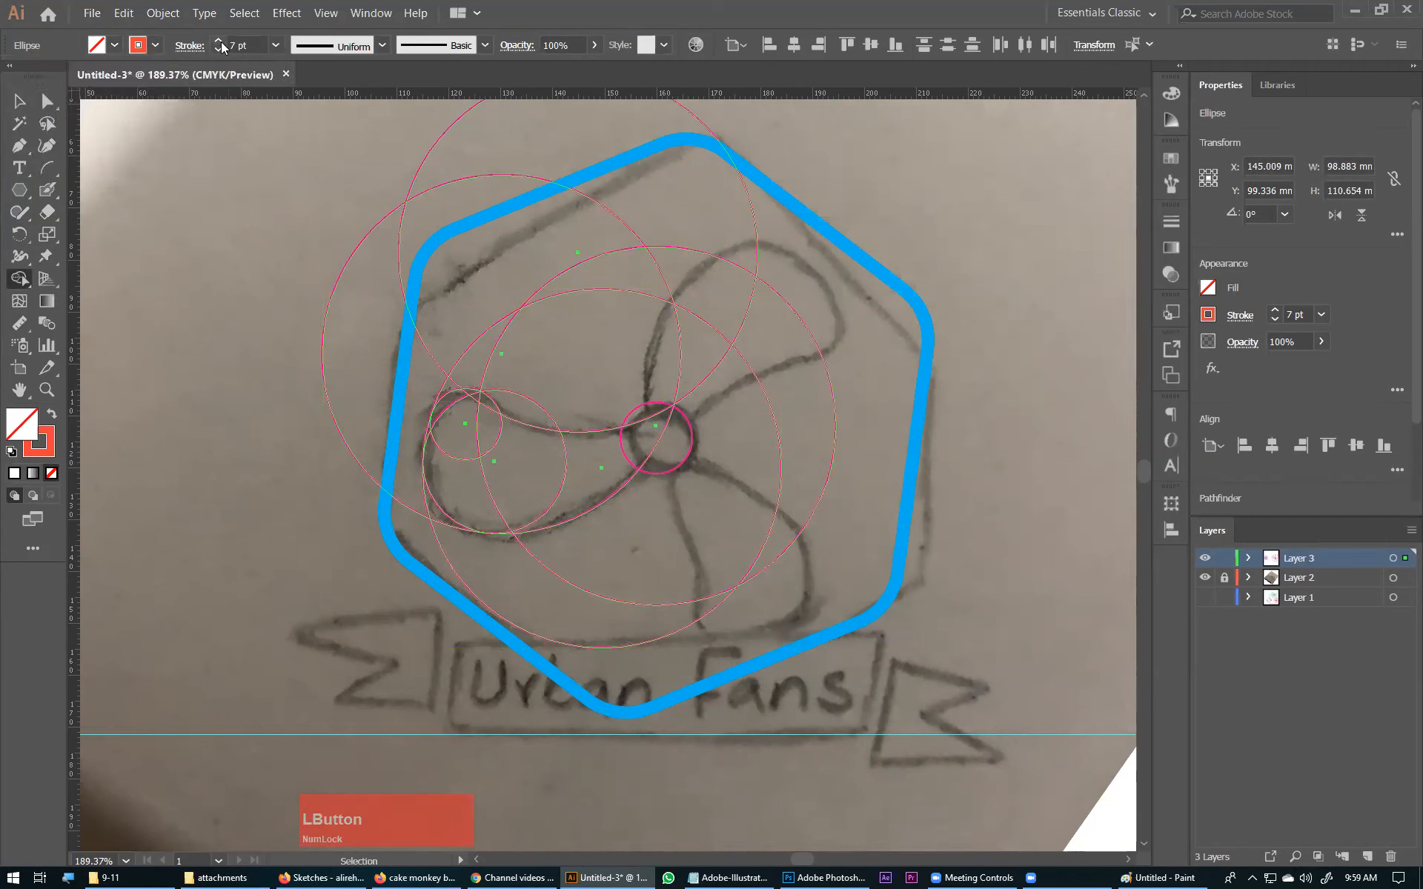
pyautogui.click(20, 101)
pyautogui.click(227, 351)
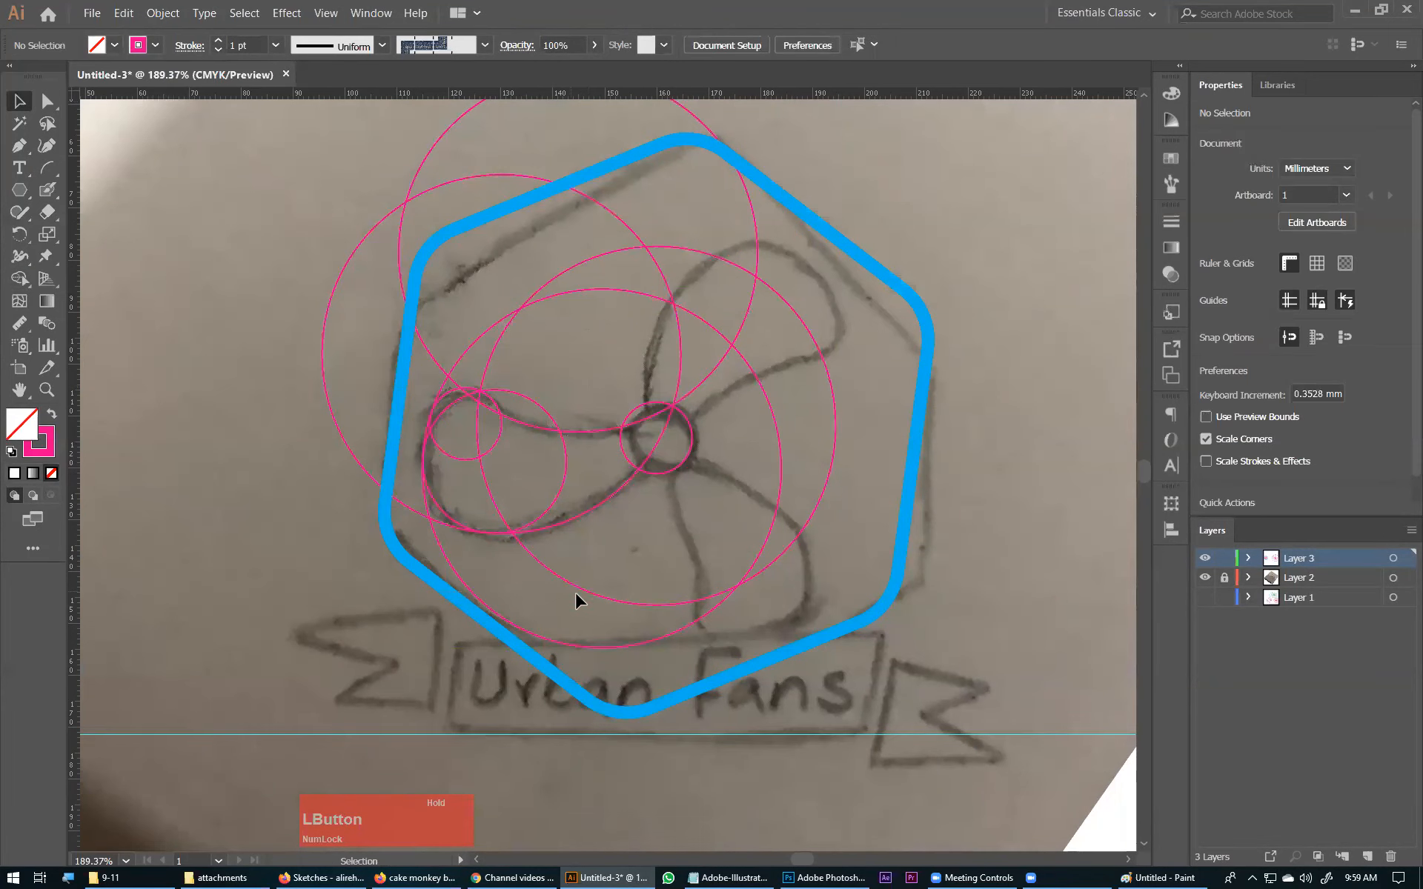
# Select the left blade's circles and set their stroke weight to 4 pt.
pyautogui.moveTo(358, 475); pyautogui.dragTo(205, 65)
pyautogui.click(219, 40)
pyautogui.click(219, 40)
pyautogui.click(219, 40)
pyautogui.click(220, 40)
pyautogui.click(220, 40)
pyautogui.click(220, 53)
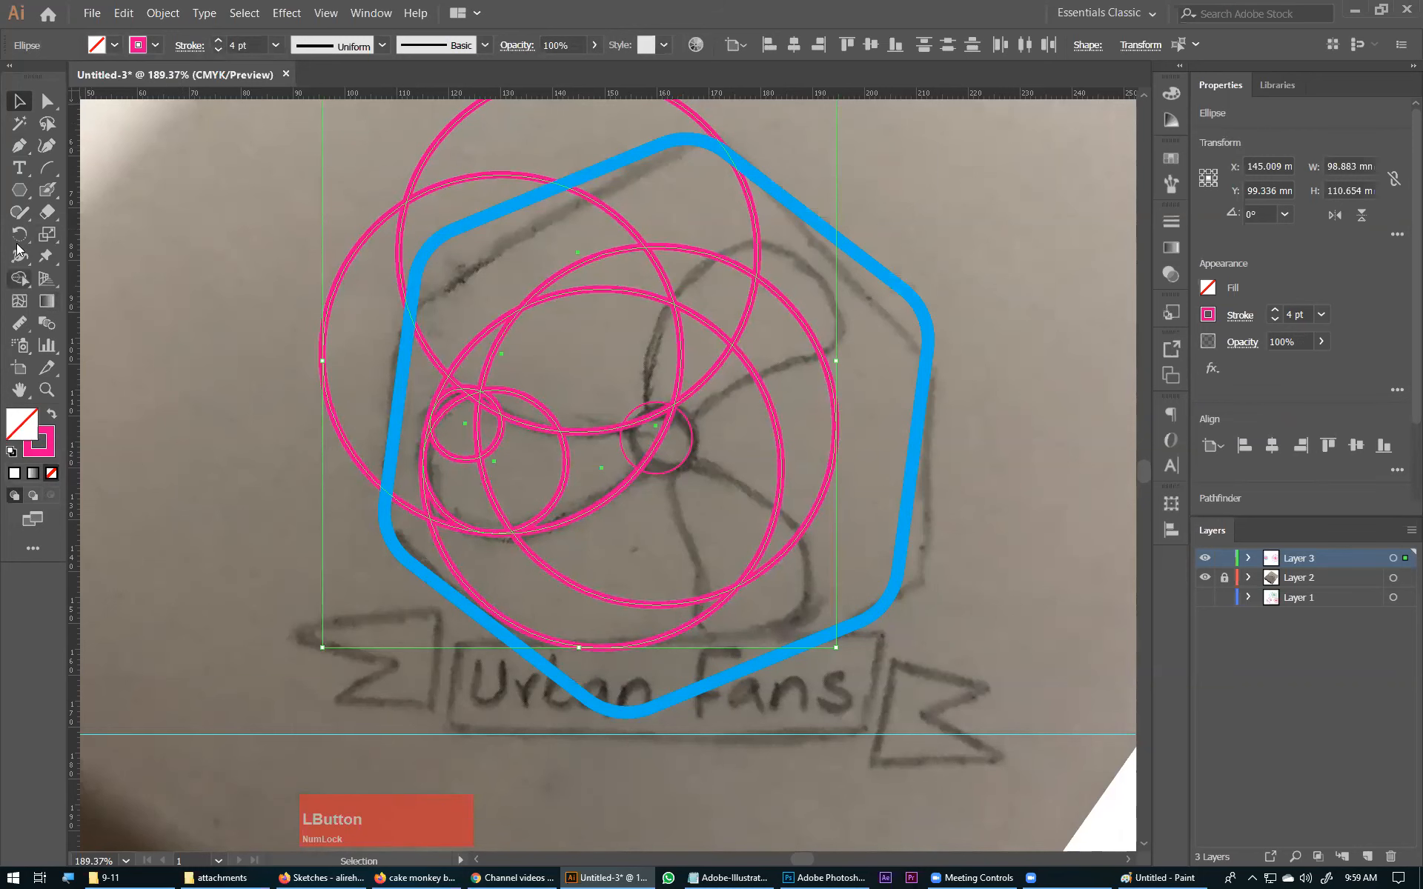
# Remove the large circle regions above, beside and below the left blade with the Shape Builder tool.
pyautogui.click(20, 279)
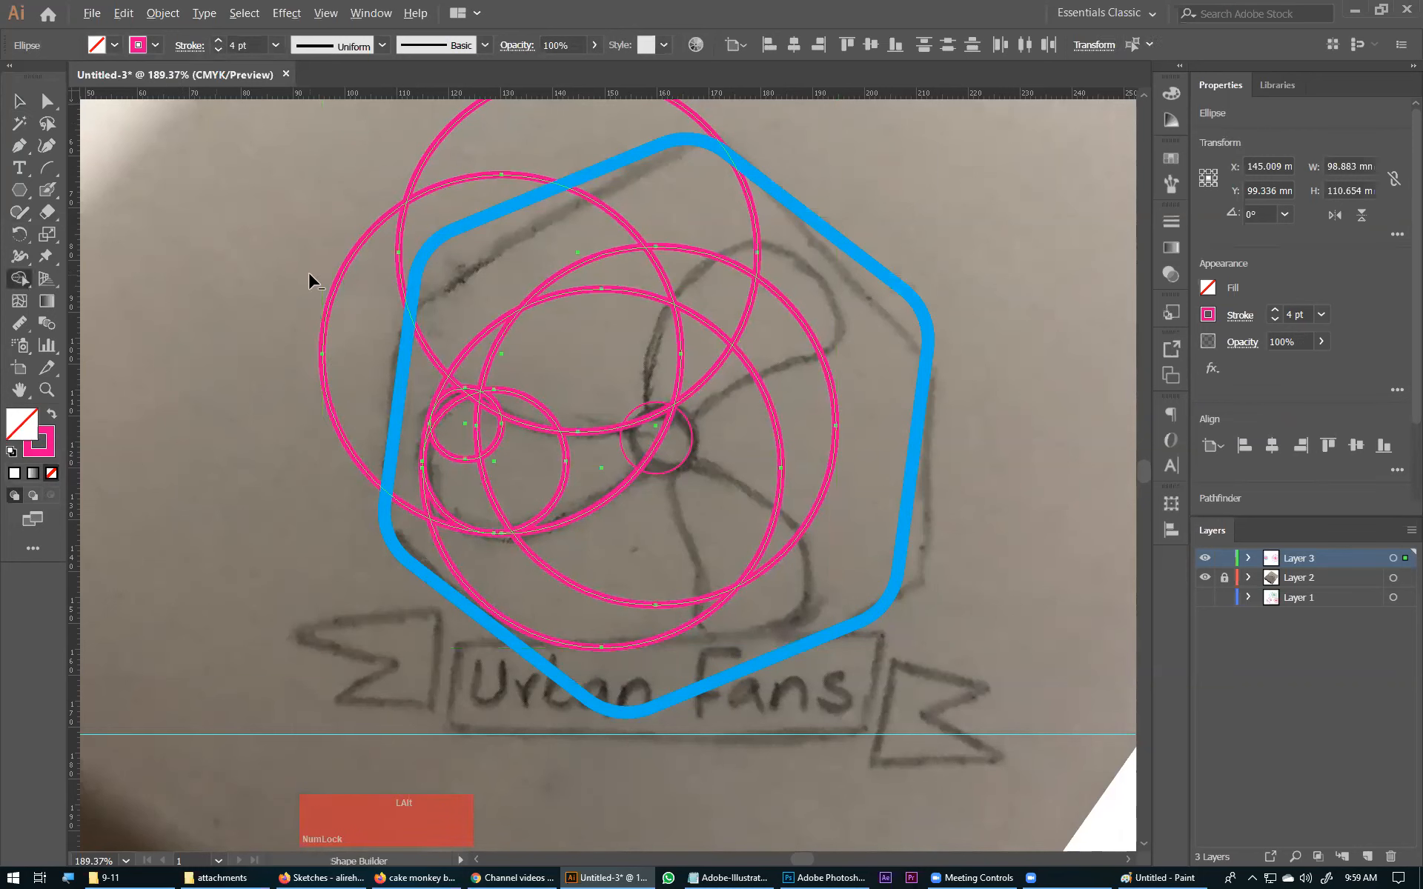
pyautogui.keyDown('alt'); pyautogui.click(326, 371); pyautogui.keyUp('alt')
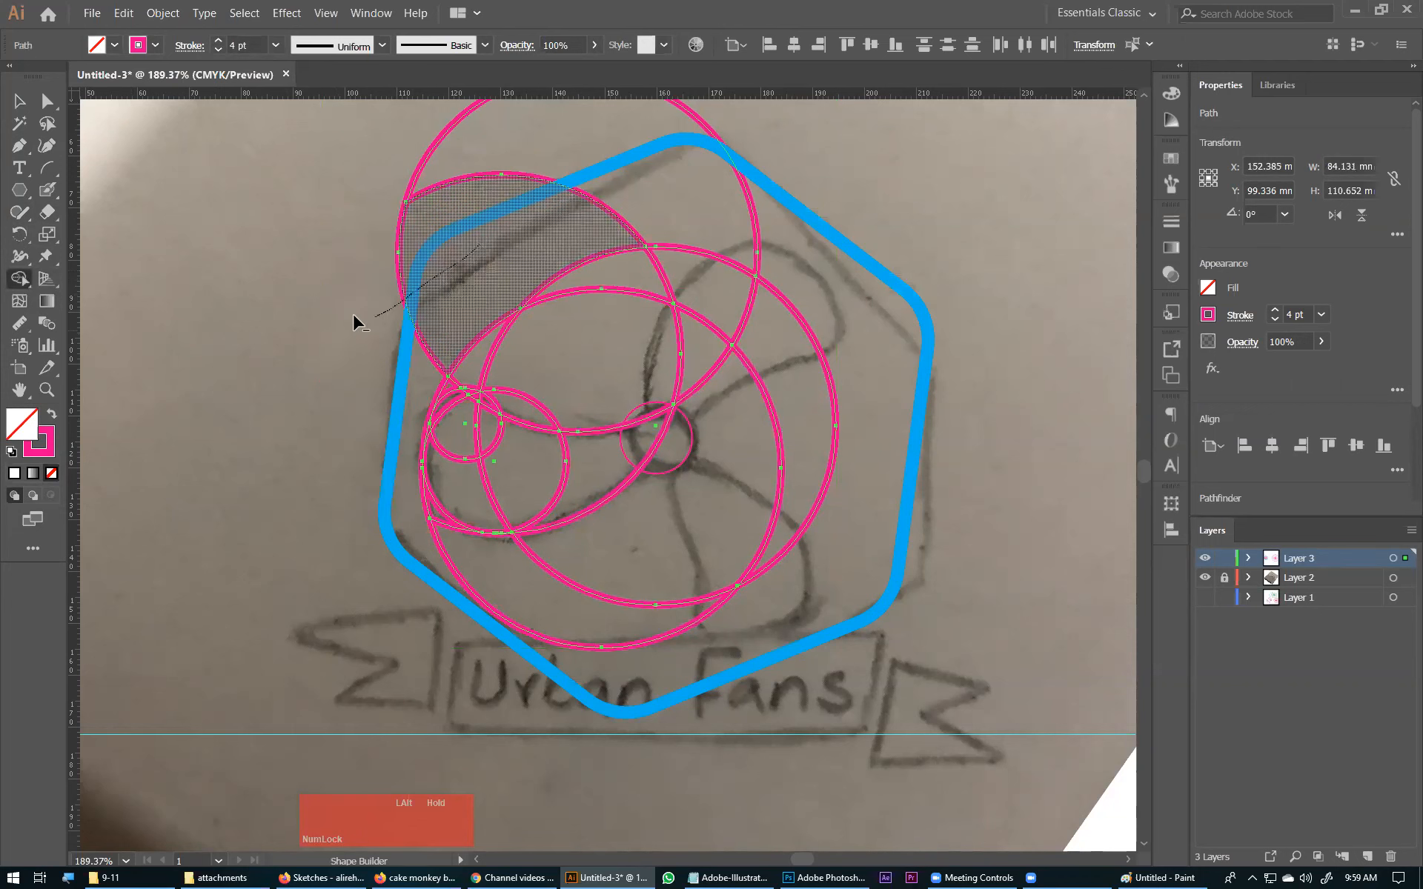
pyautogui.keyDown('alt'); pyautogui.click(622, 158); pyautogui.keyUp('alt')
pyautogui.keyDown('alt'); pyautogui.moveTo(711, 270); pyautogui.dragTo(813, 427); pyautogui.keyUp('alt')
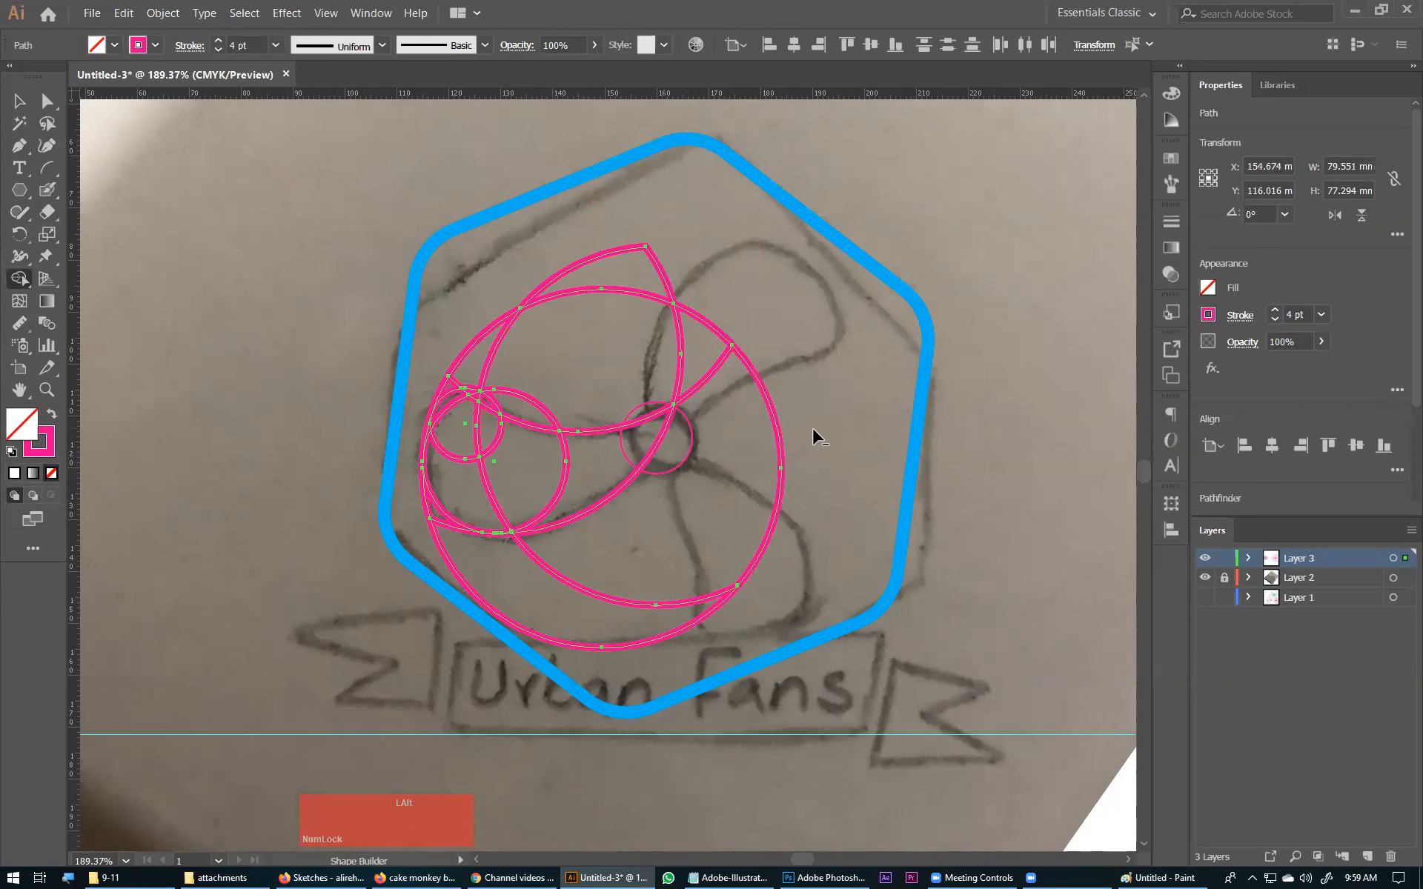
pyautogui.moveTo(725, 274)
pyautogui.keyDown('alt'); pyautogui.mouseDown()
pyautogui.moveTo(597, 336)
pyautogui.moveTo(443, 335)
pyautogui.moveTo(568, 317)
pyautogui.mouseUp(); pyautogui.keyUp('alt')
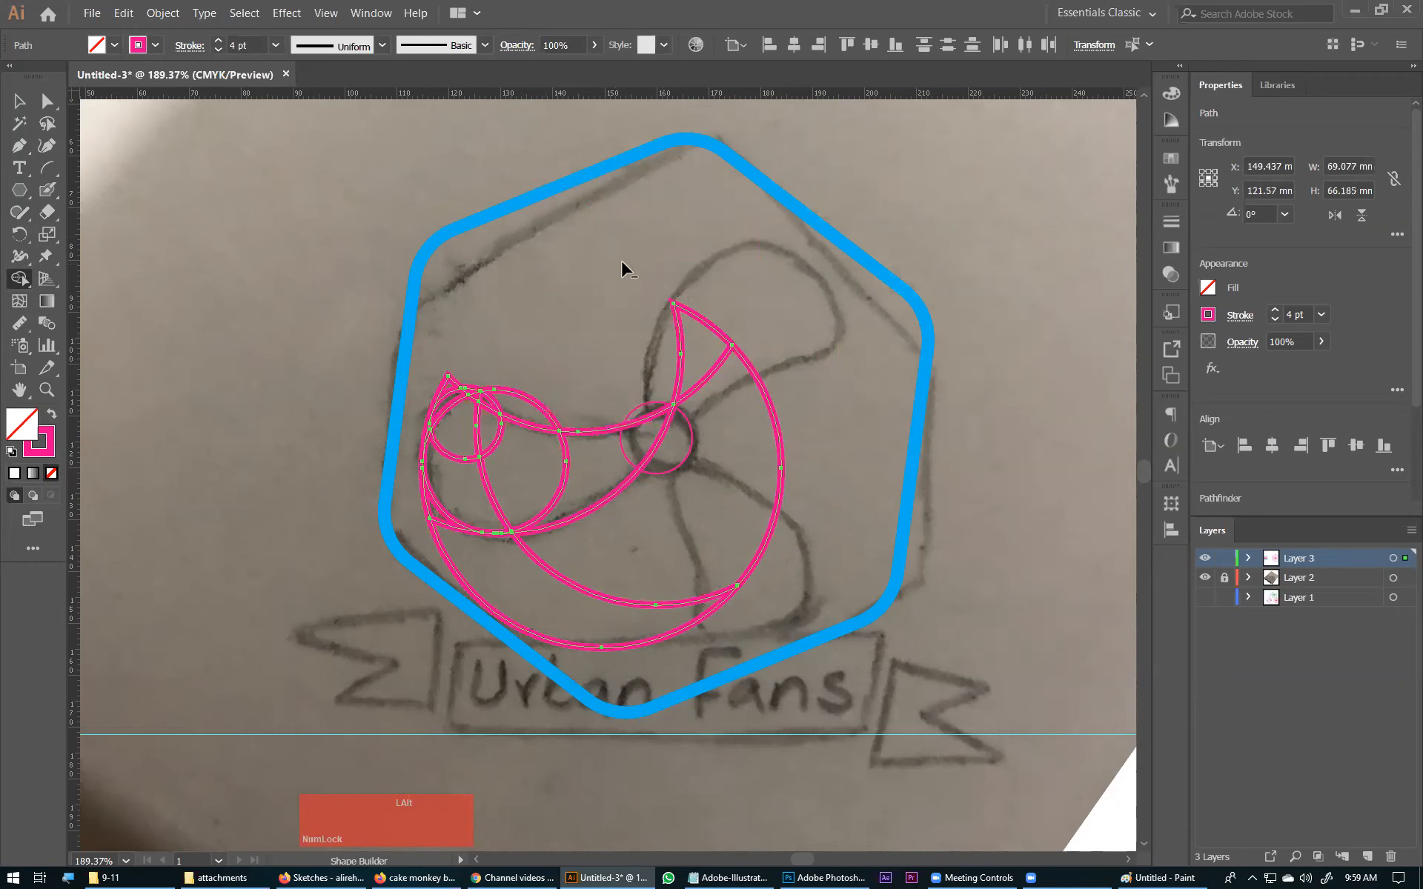
pyautogui.keyDown('alt'); pyautogui.moveTo(705, 344); pyautogui.dragTo(732, 323); pyautogui.keyUp('alt')
pyautogui.keyDown('alt'); pyautogui.moveTo(741, 415); pyautogui.dragTo(810, 578); pyautogui.keyUp('alt')
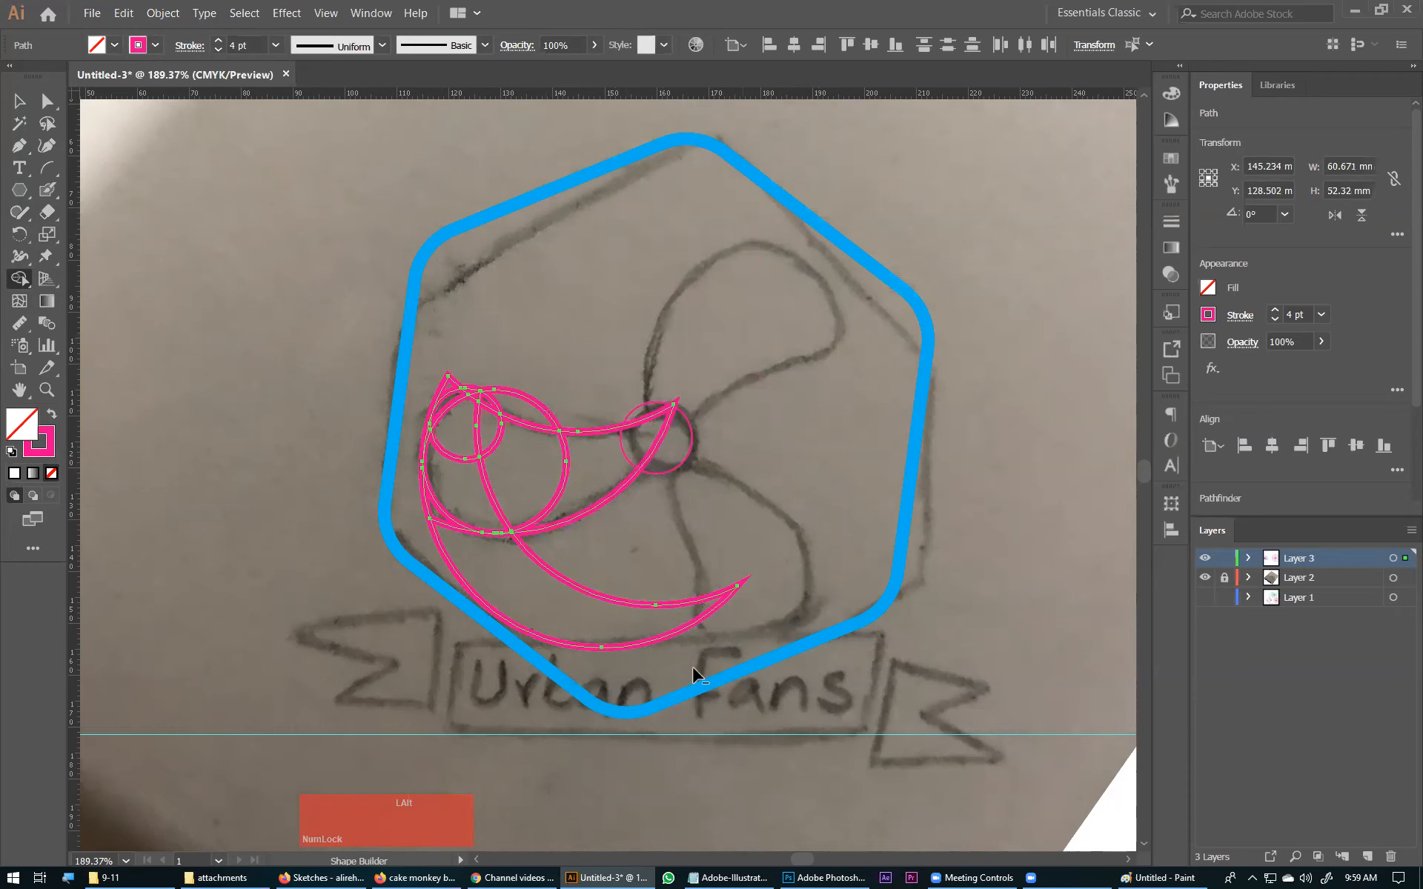
pyautogui.keyDown('alt'); pyautogui.moveTo(571, 713); pyautogui.dragTo(569, 715); pyautogui.keyUp('alt')
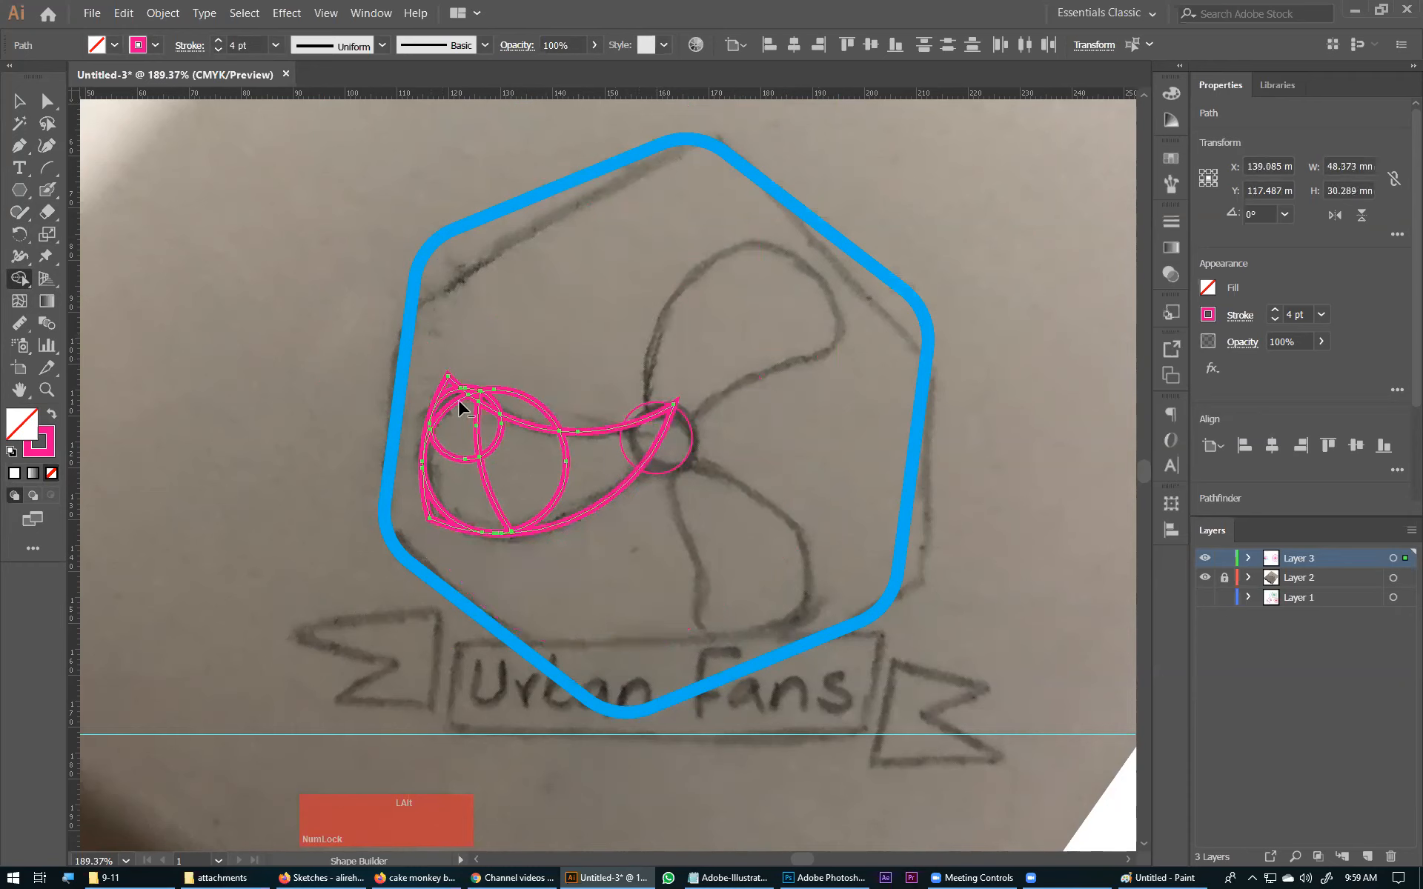
# Try a 2 pt stroke and cutting the corner slivers off the left blade's outer end.
pyautogui.keyDown('ctrl'); pyautogui.keyDown('space'); pyautogui.moveTo(432, 356); pyautogui.dragTo(635, 575); pyautogui.keyUp('space'); pyautogui.keyUp('ctrl')
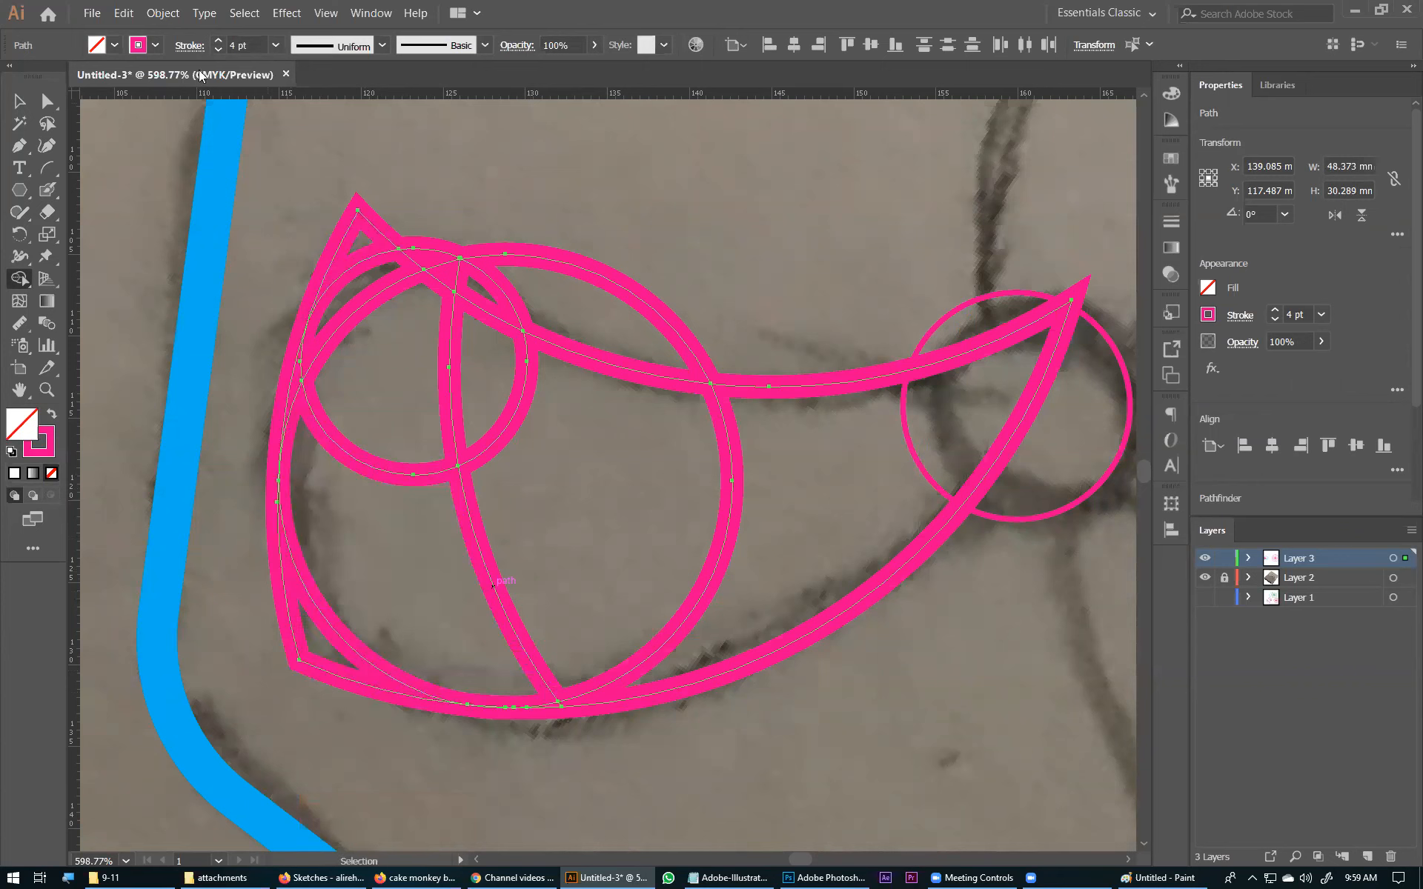
pyautogui.click(218, 50)
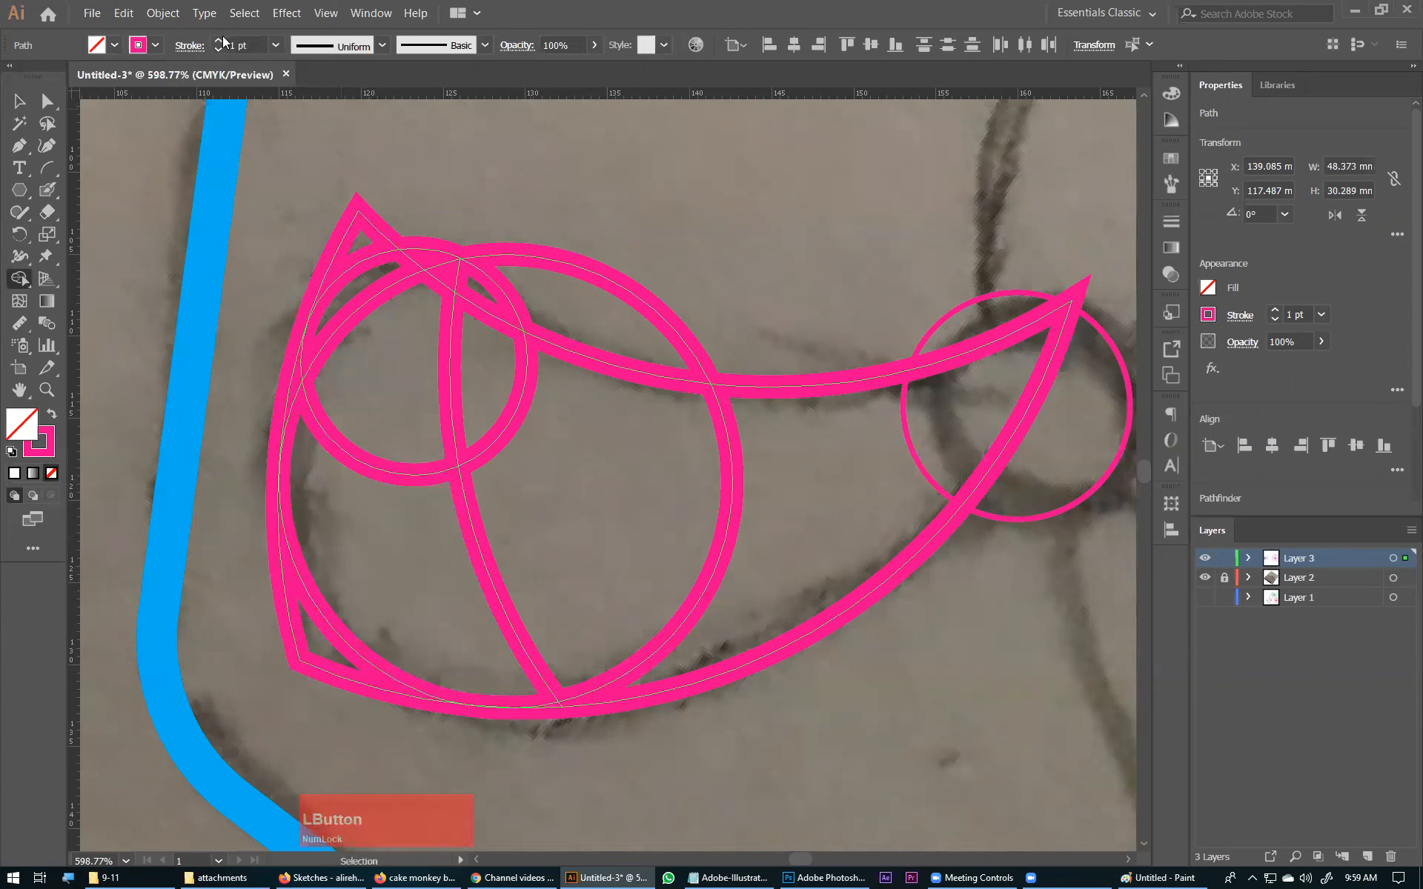
pyautogui.moveTo(293, 691); pyautogui.dragTo(288, 687)
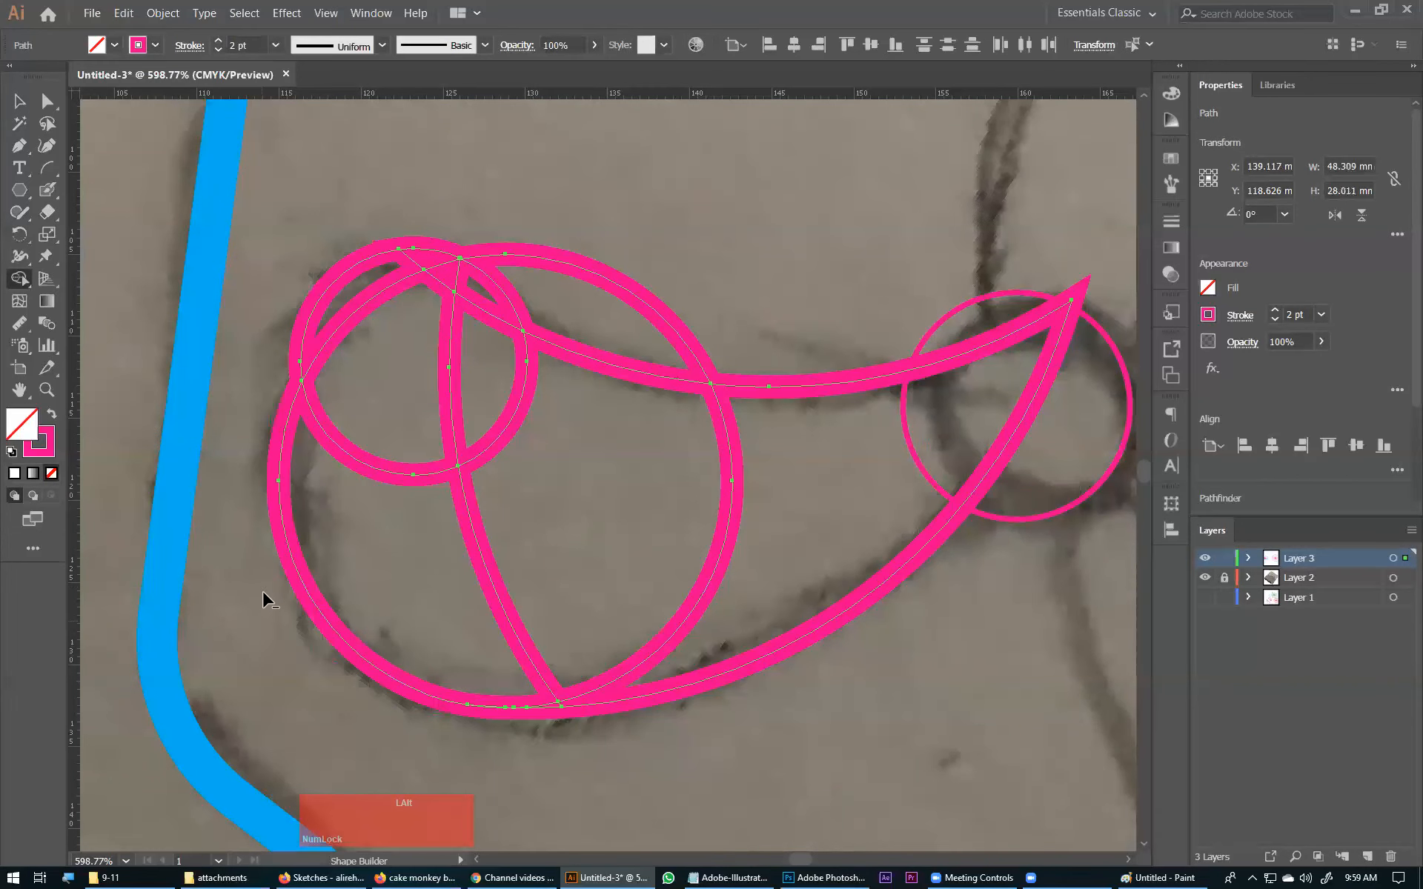
pyautogui.hotkey('ctrl', 'z')
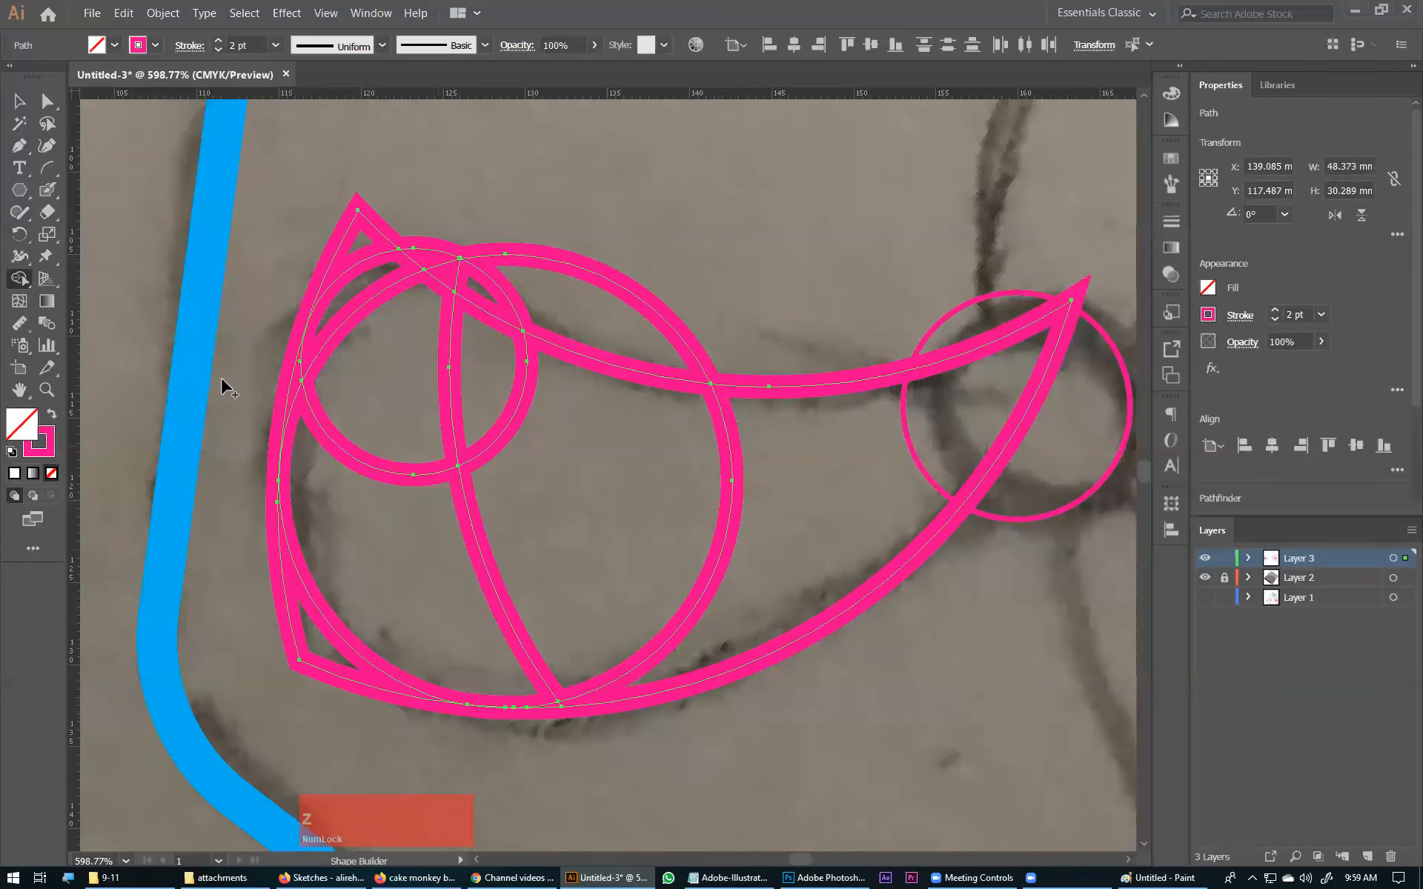
# Examine in outline view how the large arc meets the two smaller circles at the left blade's outer end.
pyautogui.click(19, 102)
pyautogui.hotkey('ctrl', 'y')
pyautogui.moveTo(275, 281); pyautogui.dragTo(361, 376)
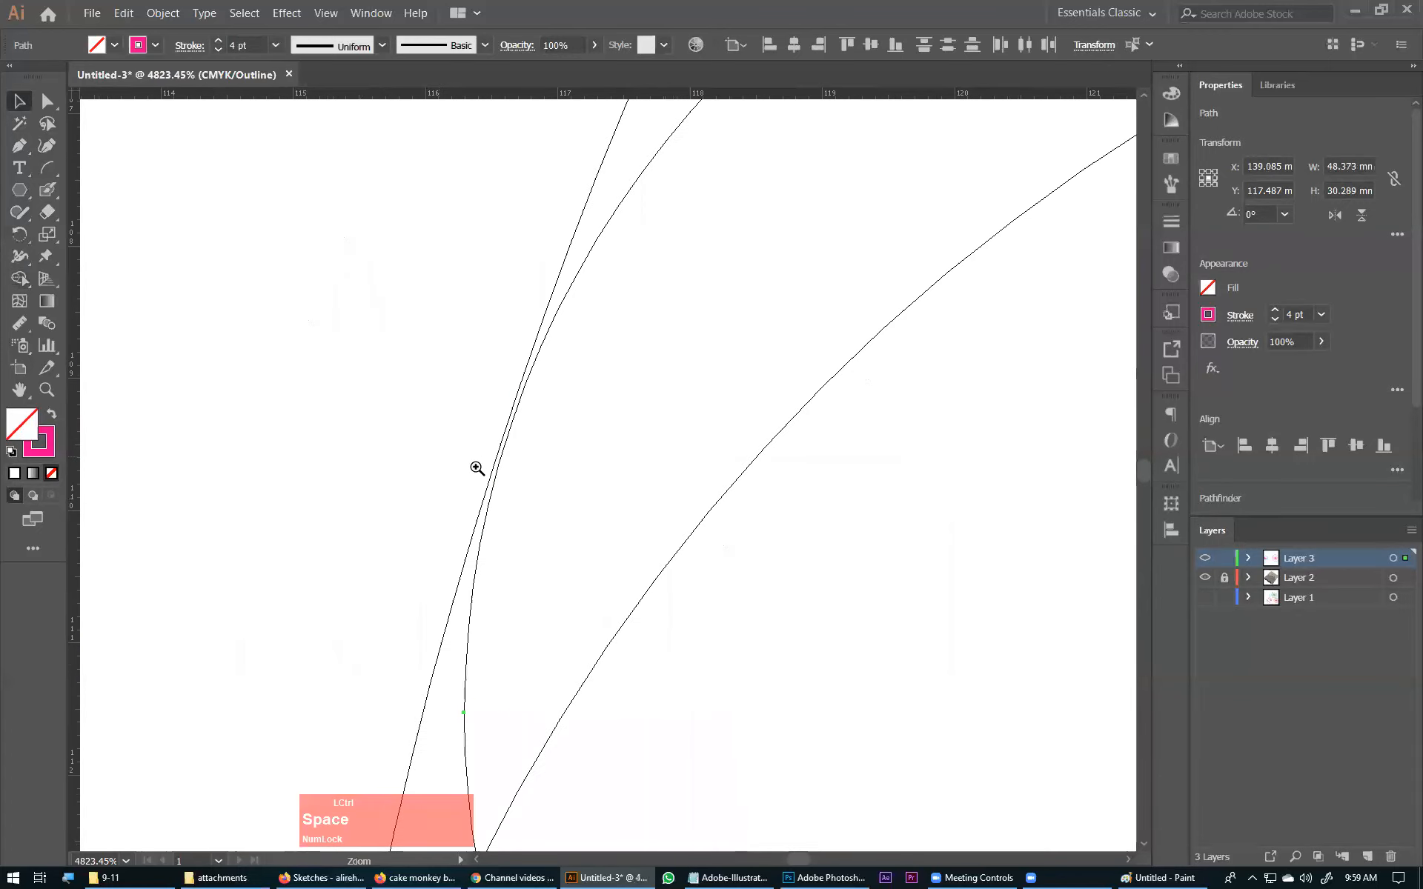
pyautogui.click(23, 102)
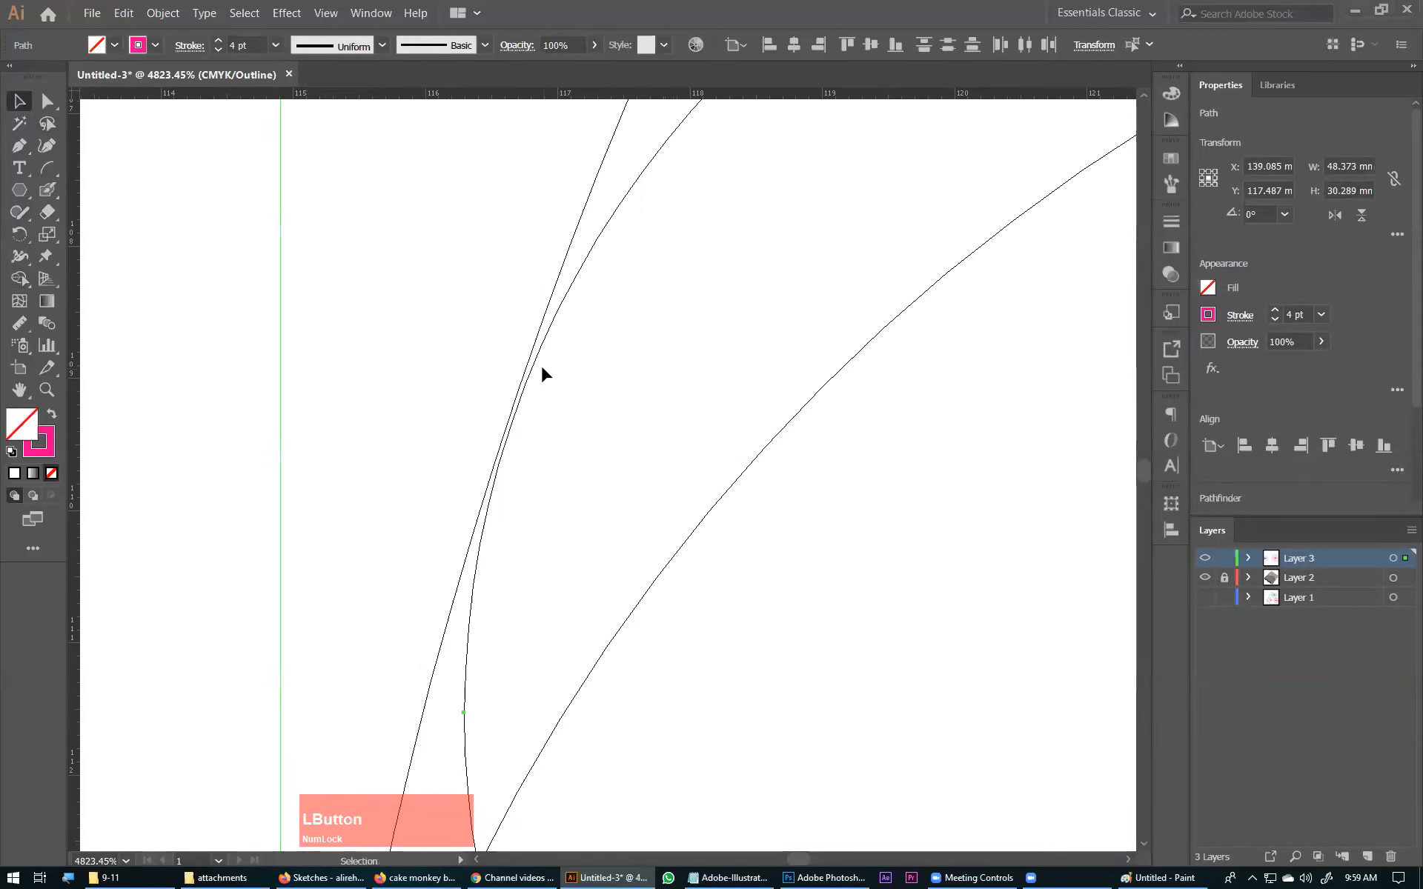
pyautogui.moveTo(534, 366); pyautogui.dragTo(482, 148)
pyautogui.click(477, 388)
pyautogui.click(421, 597)
pyautogui.moveTo(469, 690); pyautogui.dragTo(553, 192)
pyautogui.moveTo(438, 451); pyautogui.dragTo(432, 450)
pyautogui.click(371, 458)
pyautogui.press('ctrl+KP_Subtract')
pyautogui.press('ctrl+KP_Subtract')
pyautogui.press('ctrl+KP_Subtract')
pyautogui.press('ctrl+KP_Subtract')
pyautogui.press('ctrl+KP_Subtract')
pyautogui.press('ctrl+KP_Subtract')
pyautogui.press('ctrl+KP_Subtract')
pyautogui.press('ctrl+KP_Subtract')
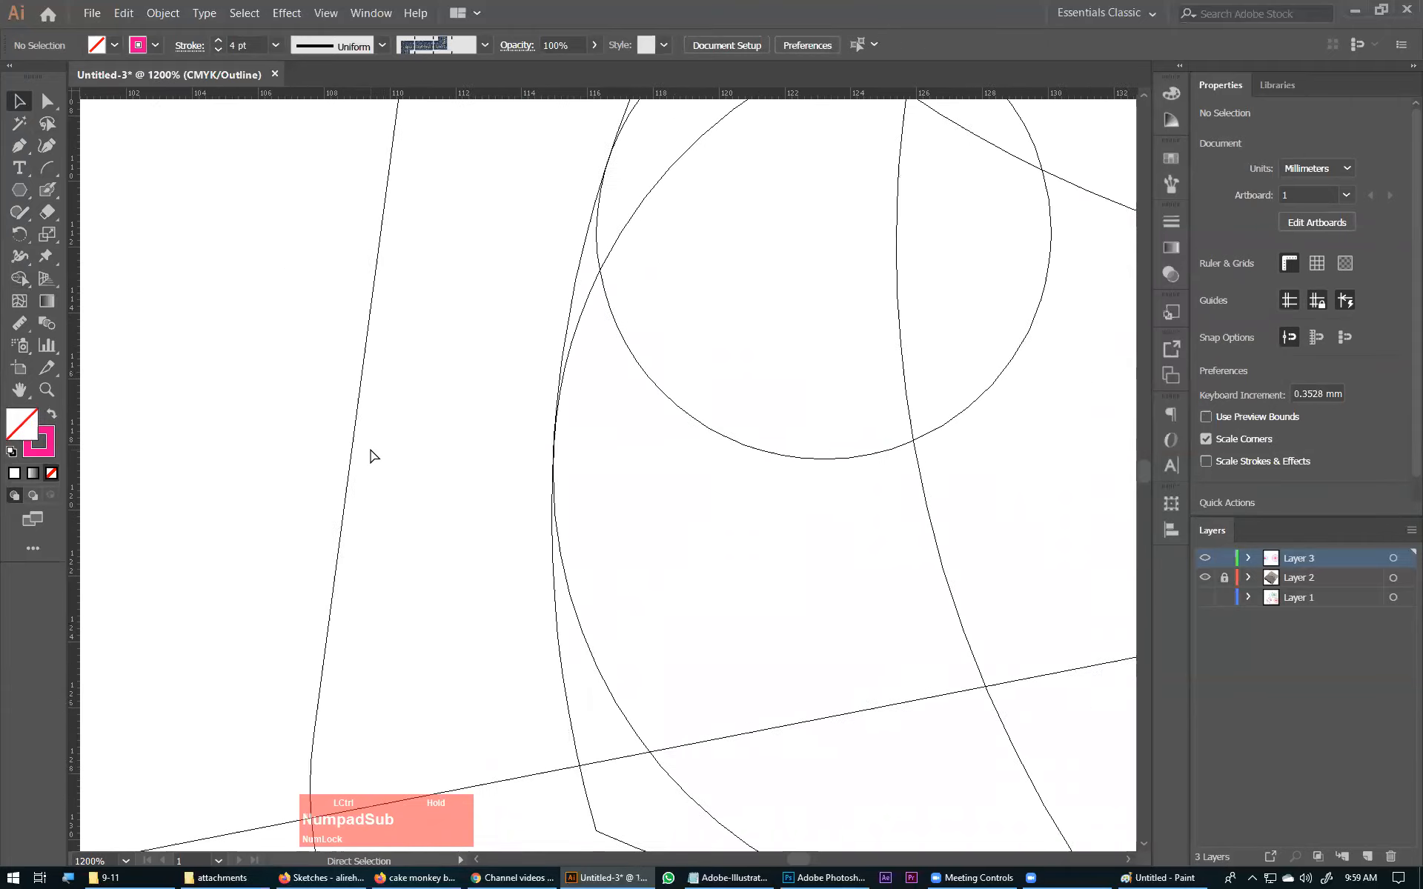
# Select the blade paths and remove the upper and lower corner slivers at the outer end with Shape Builder.
pyautogui.moveTo(680, 489); pyautogui.dragTo(549, 473)
pyautogui.moveTo(405, 264); pyautogui.dragTo(643, 627)
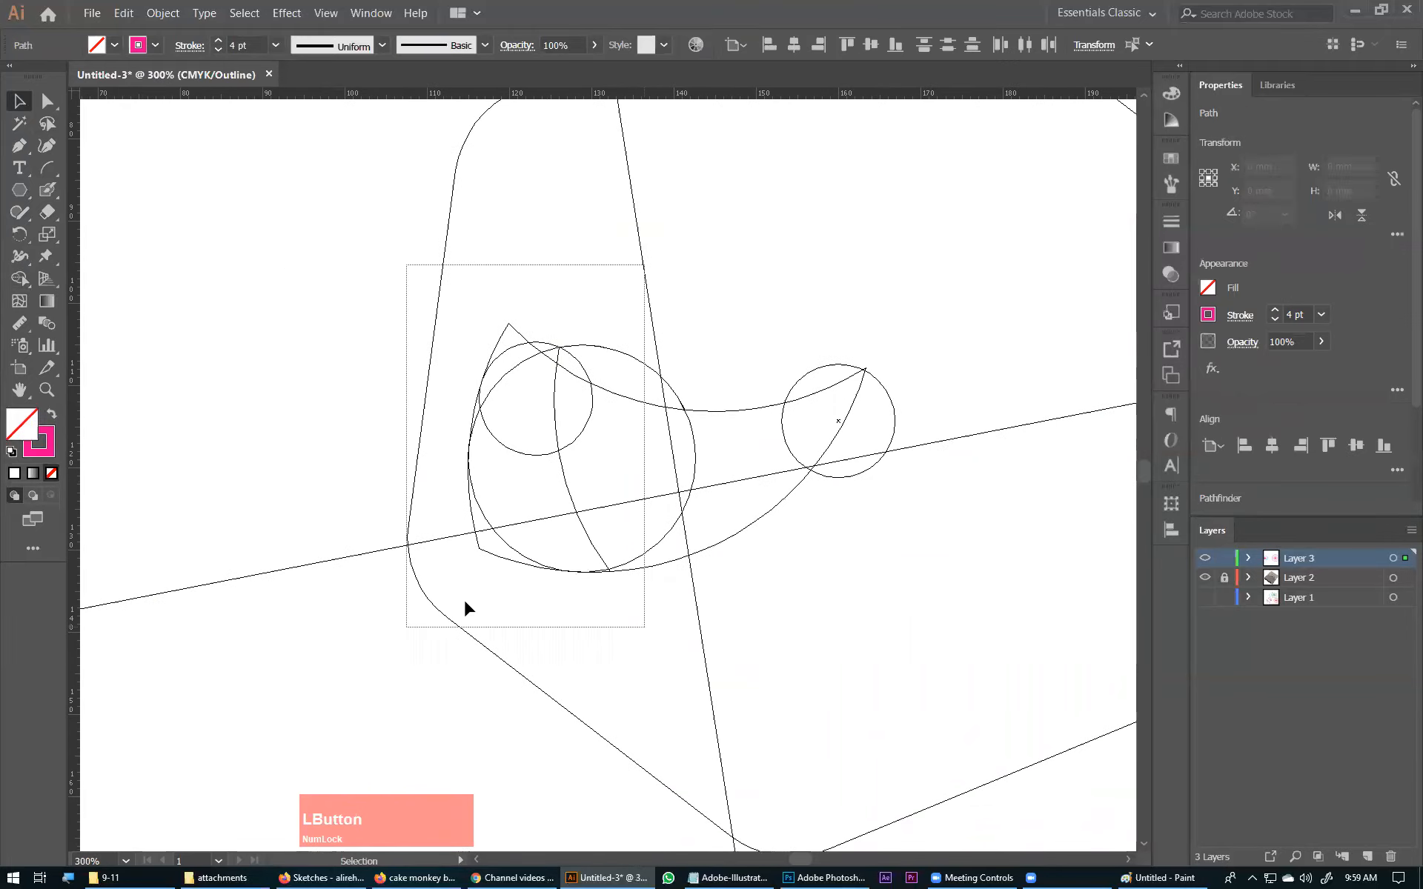
pyautogui.click(19, 278)
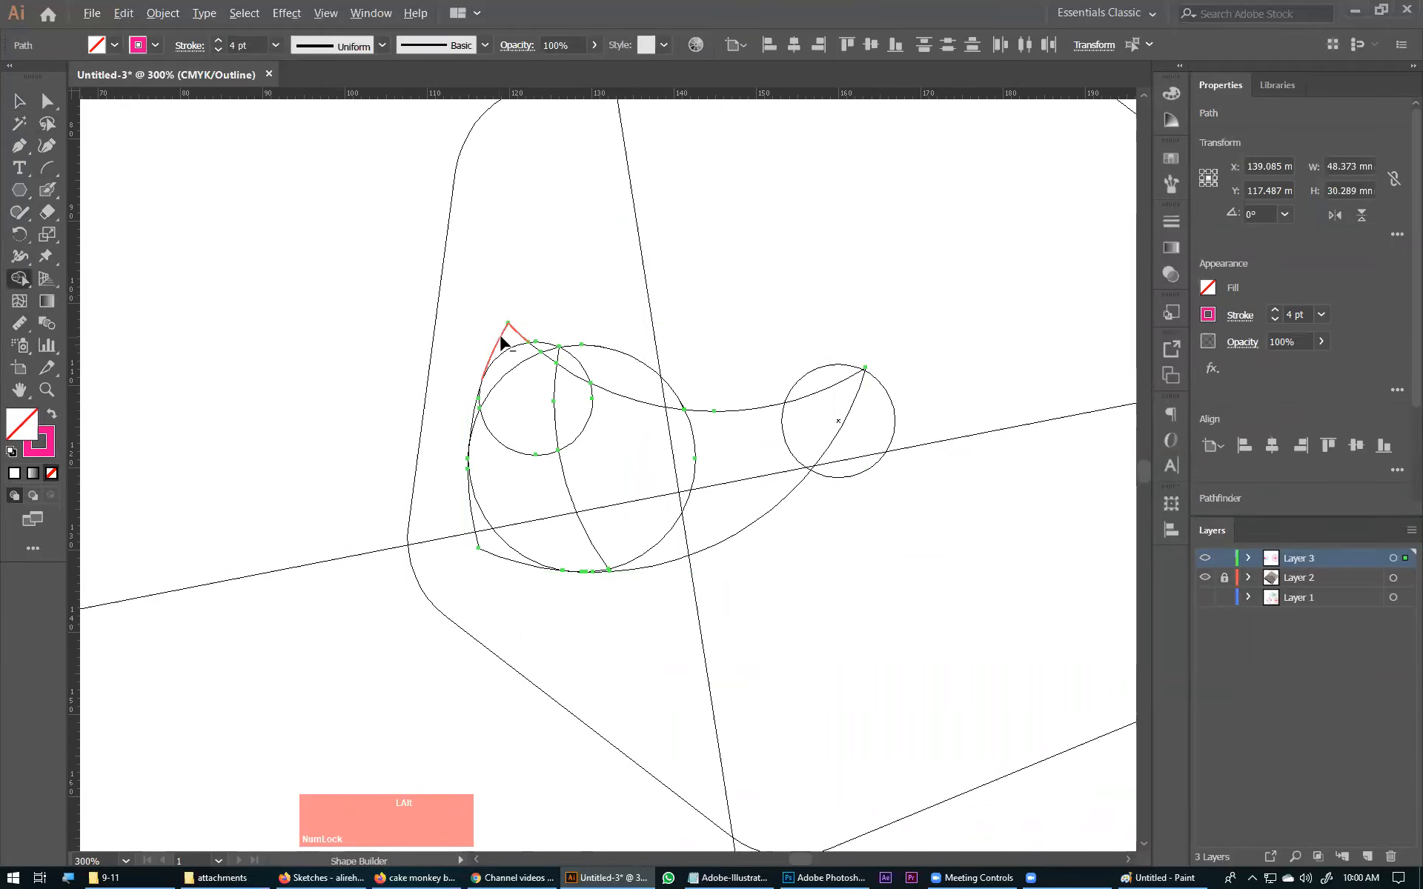
pyautogui.hotkey('ctrl', 'y')
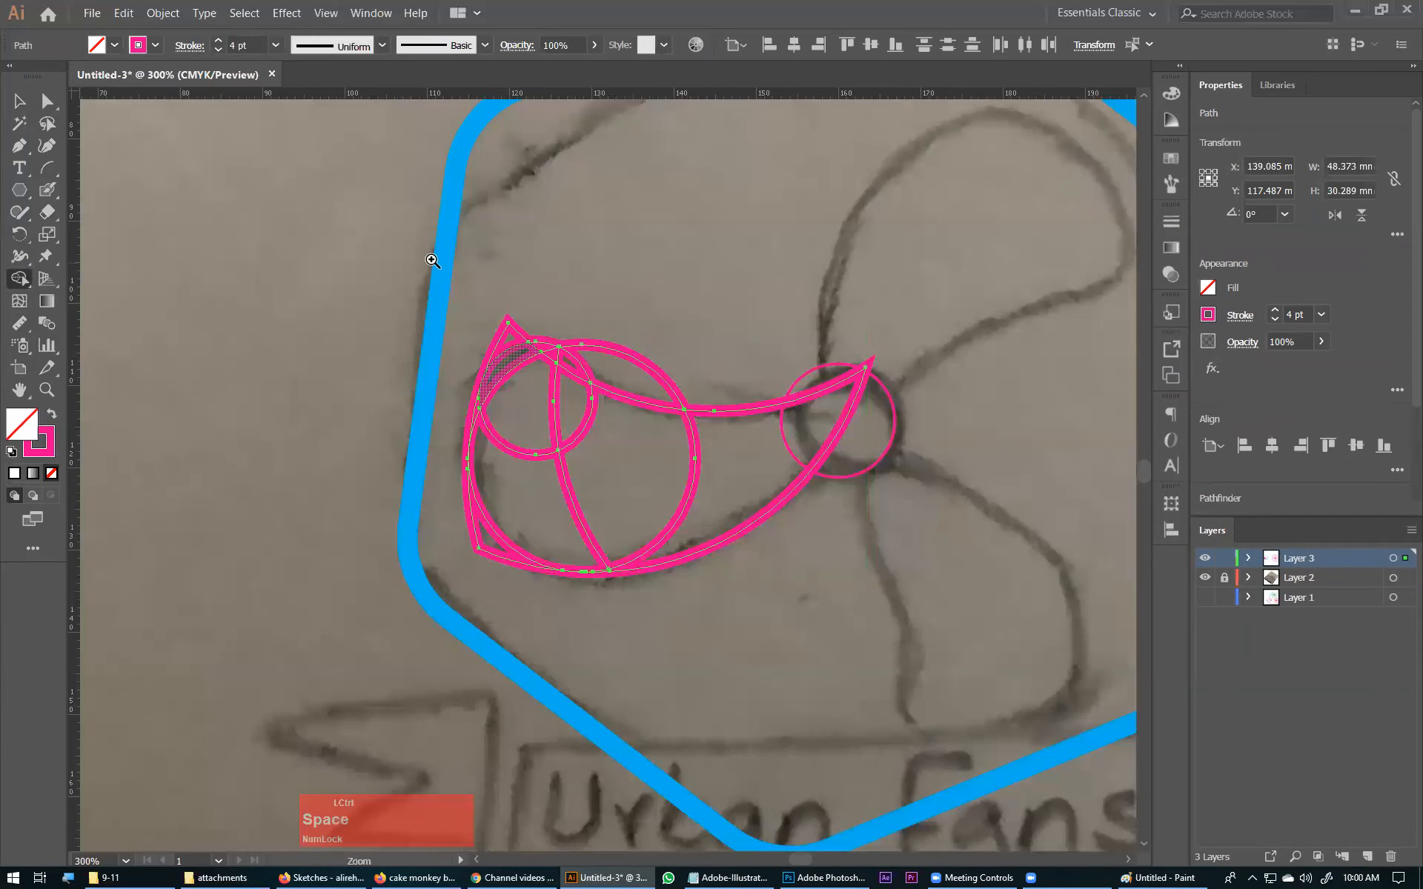
pyautogui.moveTo(434, 261); pyautogui.dragTo(731, 613)
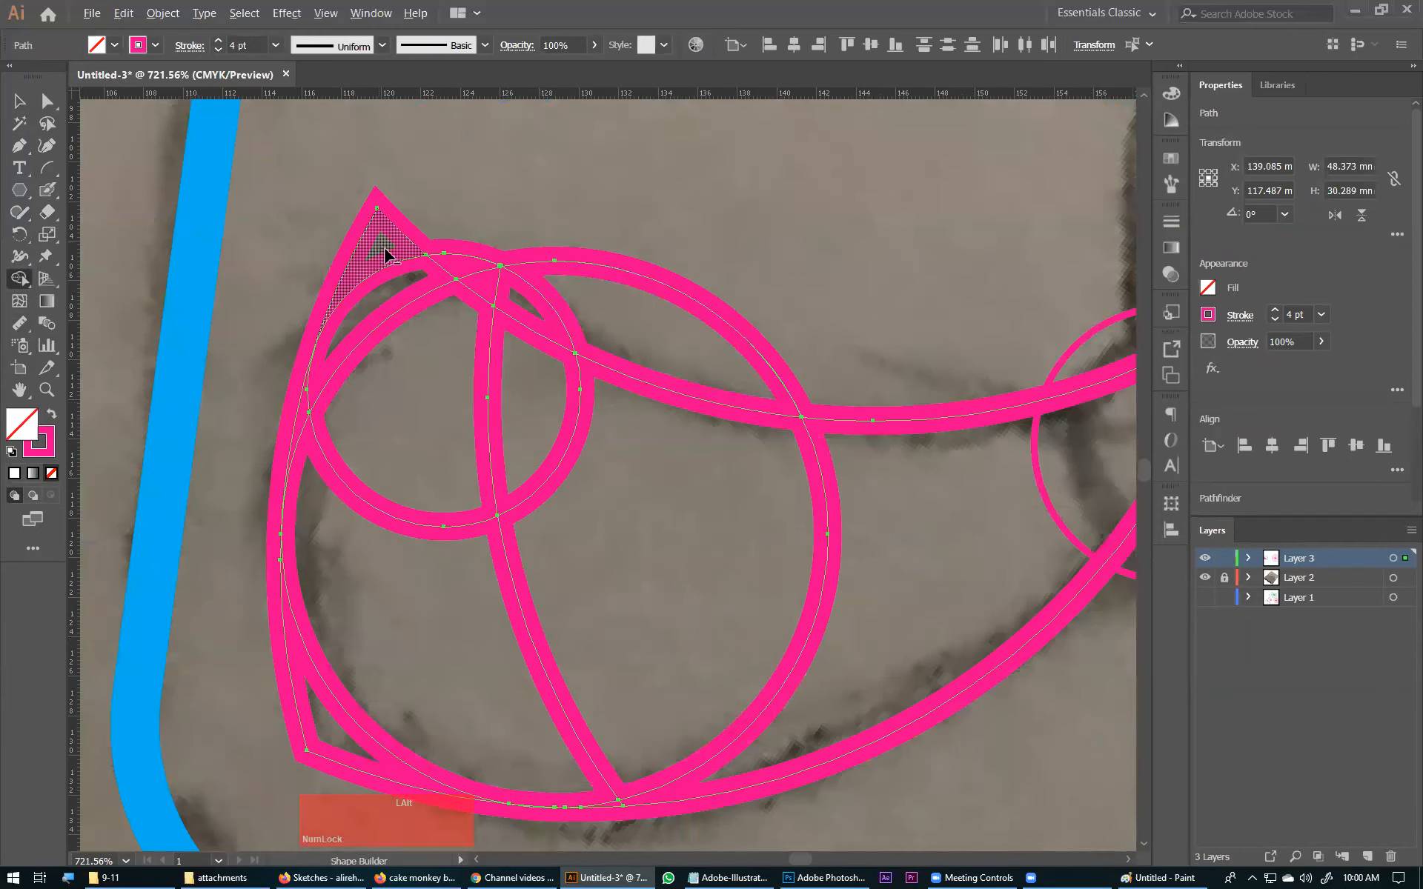
pyautogui.moveTo(373, 246); pyautogui.dragTo(303, 197)
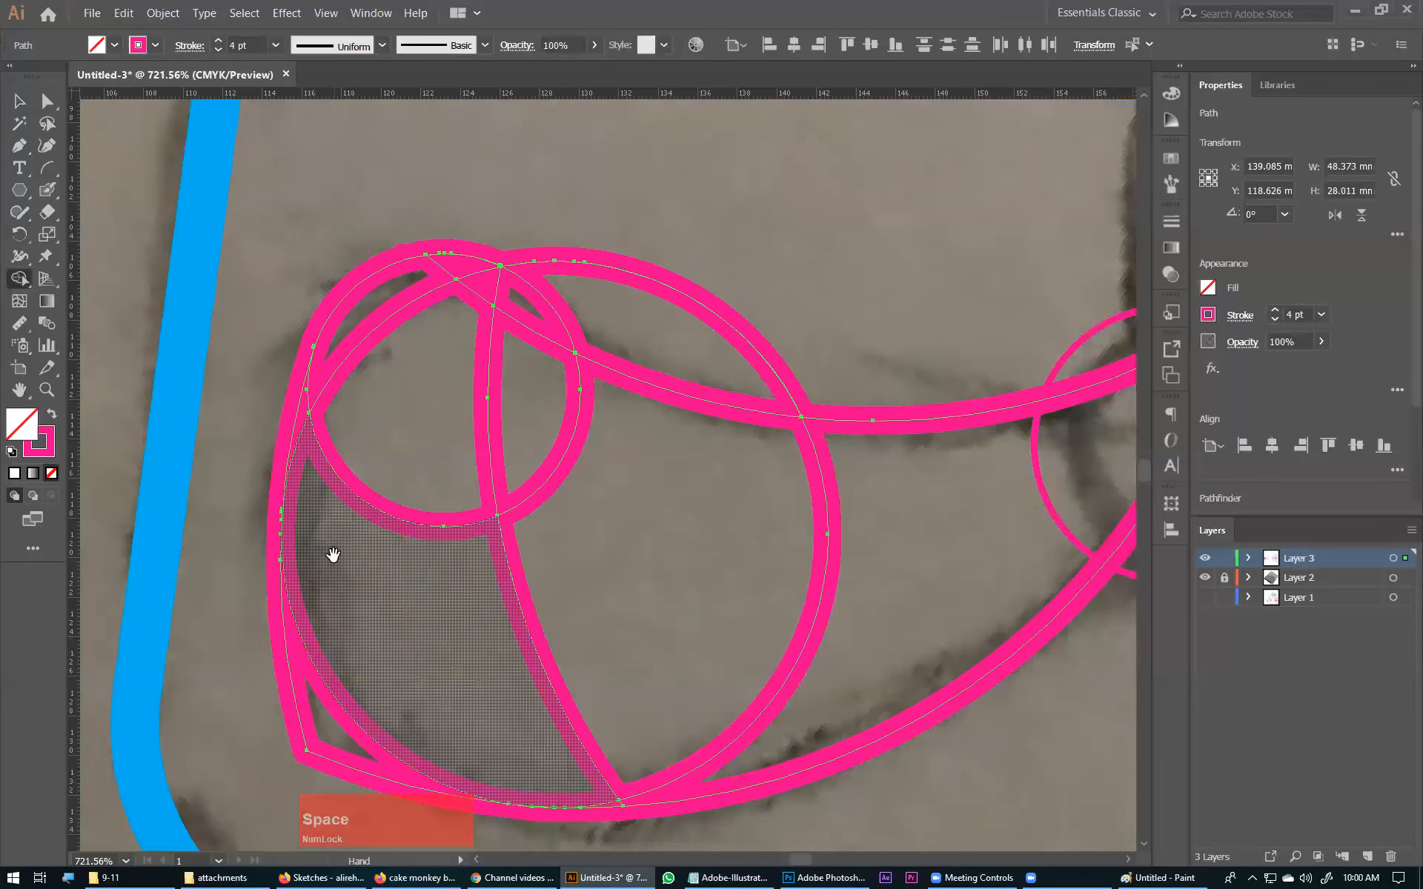
pyautogui.moveTo(330, 556); pyautogui.dragTo(430, 260)
pyautogui.moveTo(442, 408); pyautogui.dragTo(412, 468)
# Remove the circle regions protruding above the left blade's upper curve with Shape Builder.
pyautogui.moveTo(604, 344); pyautogui.dragTo(451, 562)
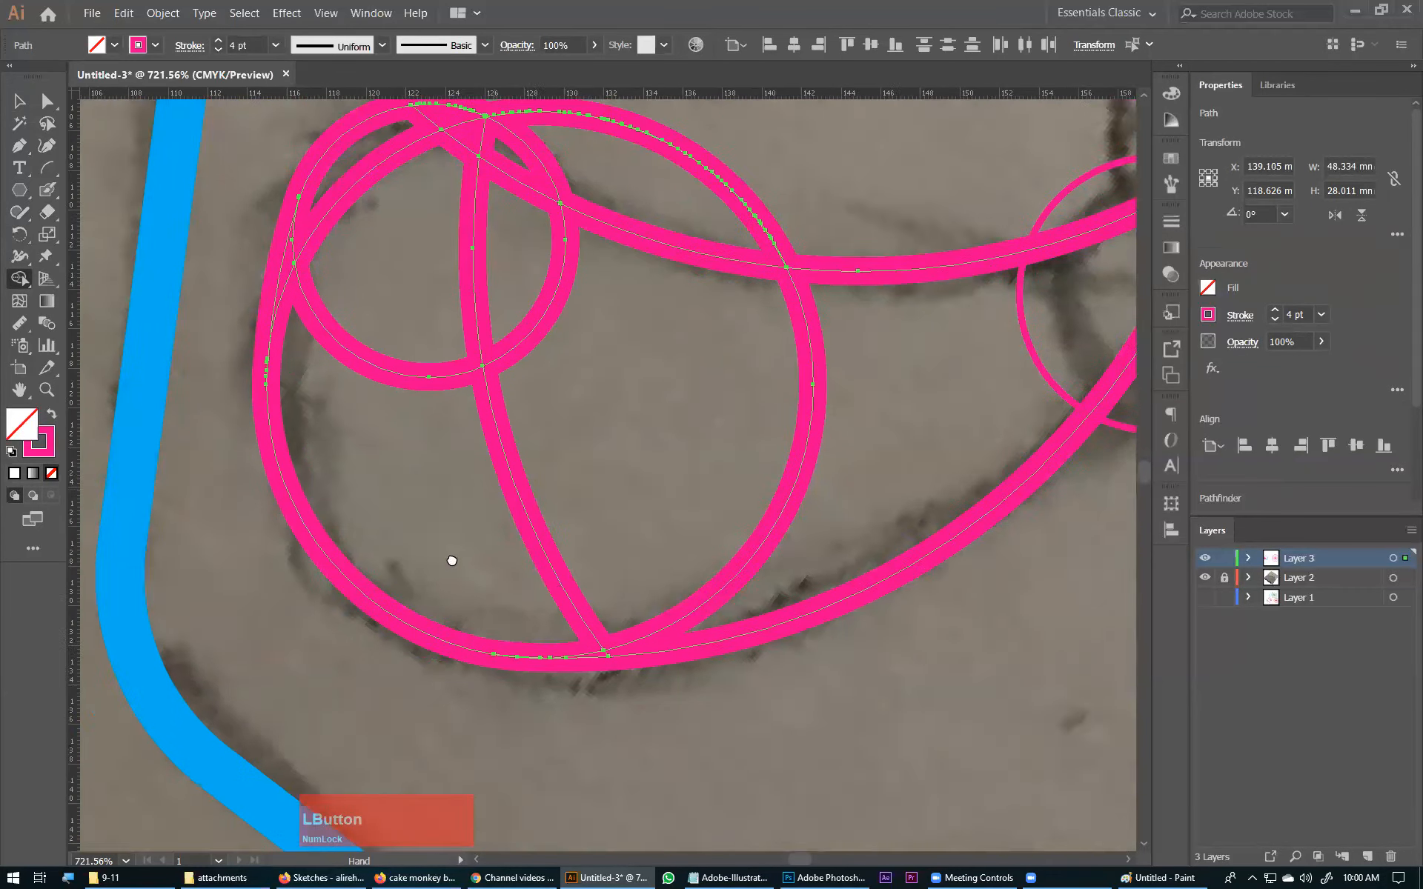
pyautogui.moveTo(557, 395); pyautogui.dragTo(514, 469)
pyautogui.moveTo(359, 238)
pyautogui.mouseDown()
pyautogui.moveTo(430, 286)
pyautogui.moveTo(582, 324)
pyautogui.moveTo(688, 337)
pyautogui.mouseUp()
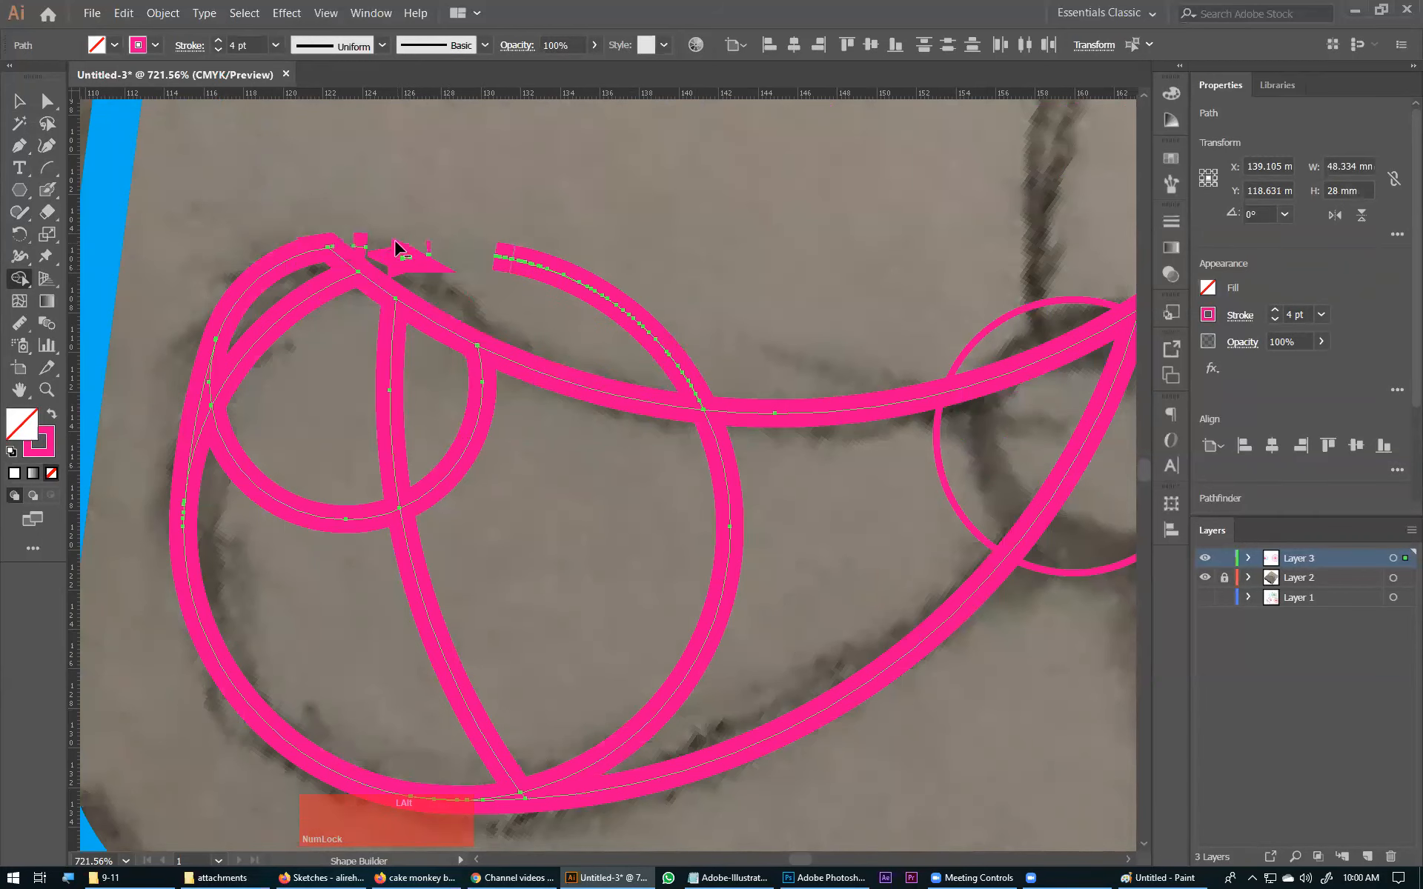
# Clear the leftover path fragments above the left blade's upper curve with Shape Builder in outline view.
pyautogui.hotkey('ctrl', 'y')
pyautogui.moveTo(317, 197); pyautogui.dragTo(706, 451)
pyautogui.moveTo(677, 356); pyautogui.dragTo(778, 286)
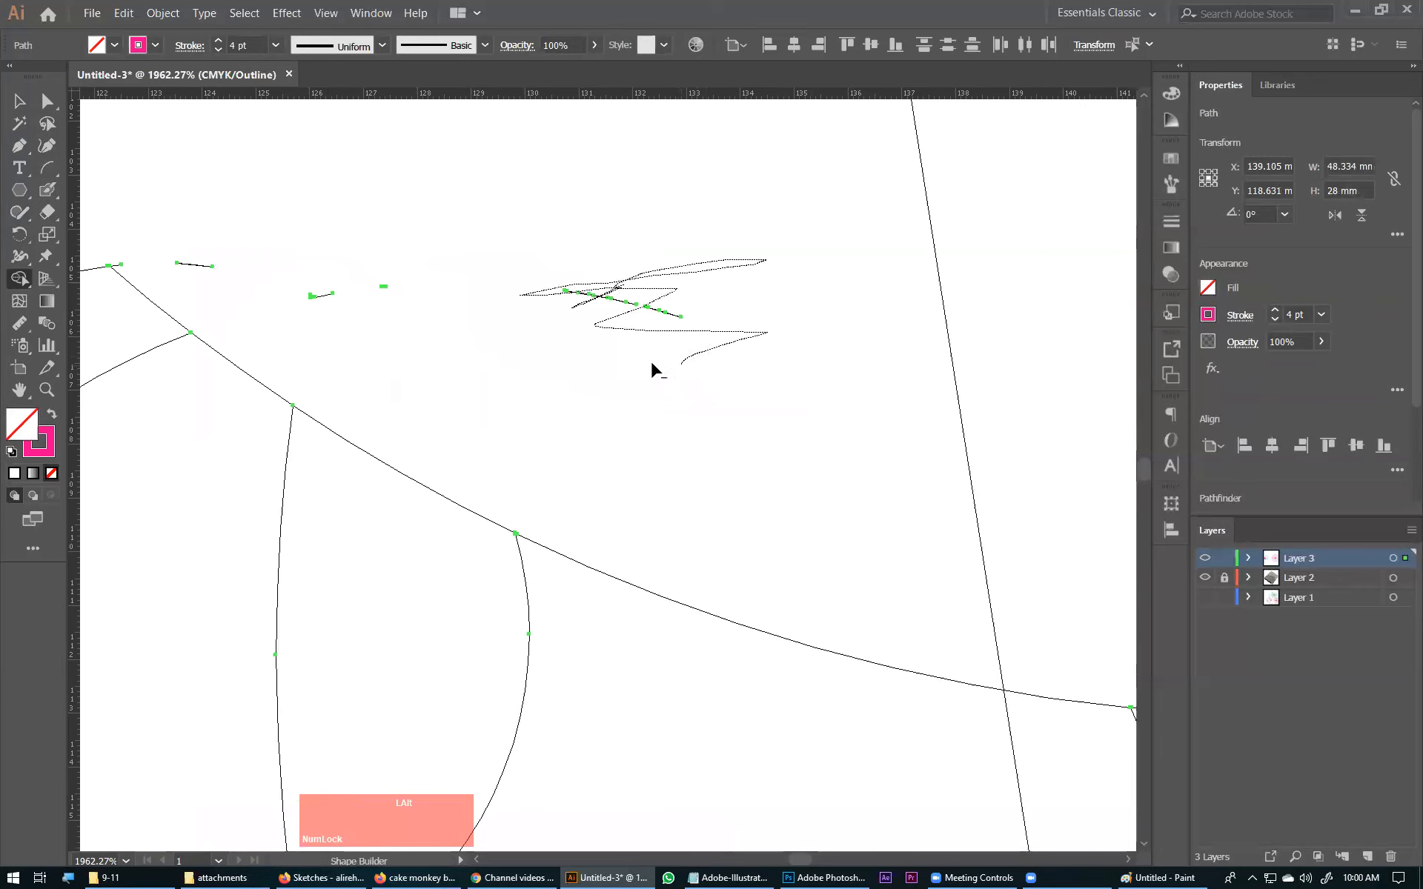
pyautogui.moveTo(560, 252); pyautogui.dragTo(730, 345)
pyautogui.moveTo(453, 247); pyautogui.dragTo(283, 311)
pyautogui.moveTo(152, 294); pyautogui.dragTo(154, 288)
pyautogui.moveTo(422, 264); pyautogui.dragTo(341, 309)
pyautogui.moveTo(184, 274); pyautogui.dragTo(528, 385)
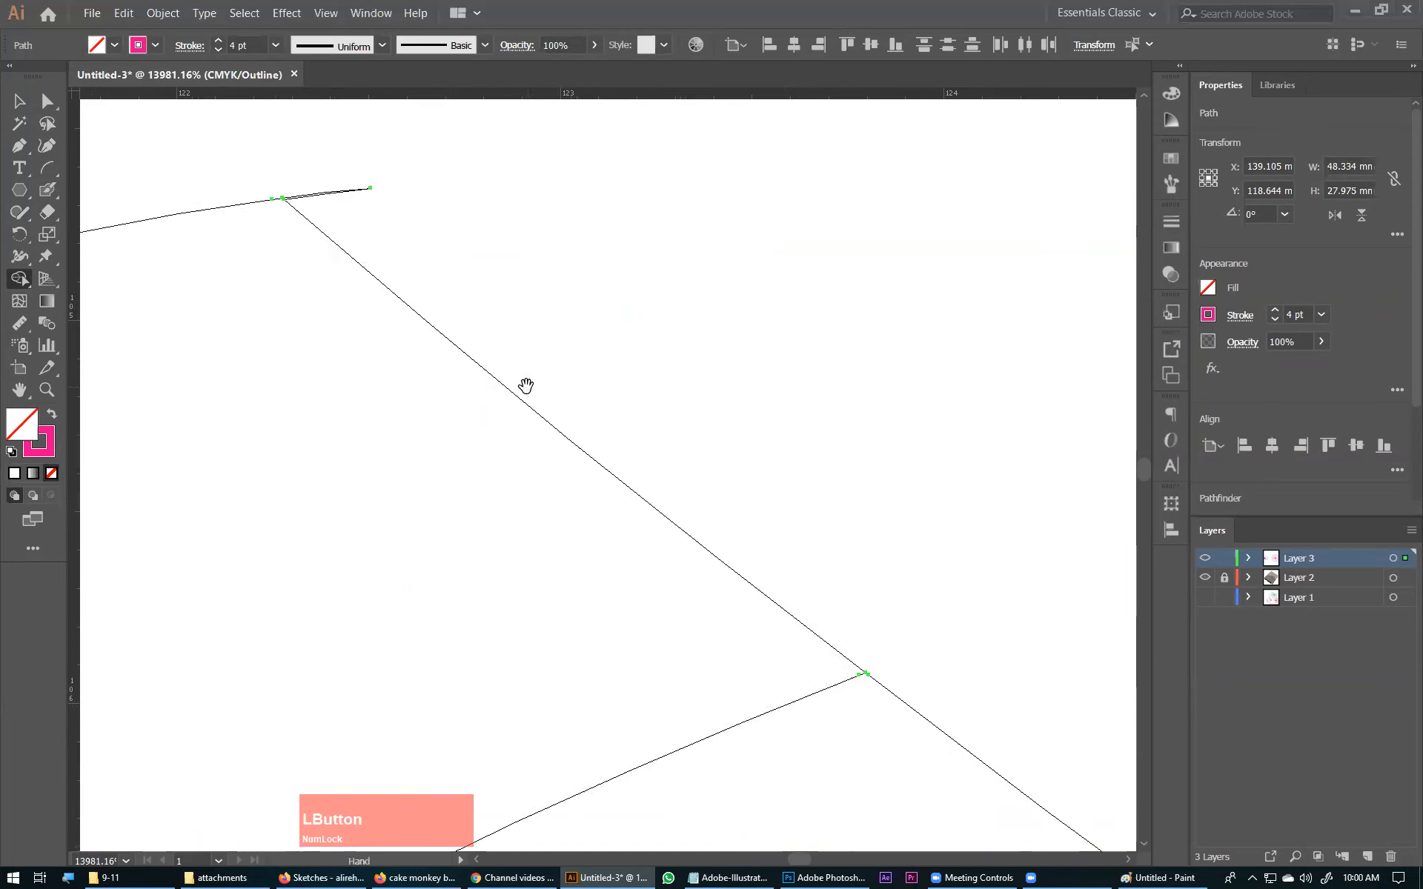
pyautogui.hotkey('ctrl', '0')
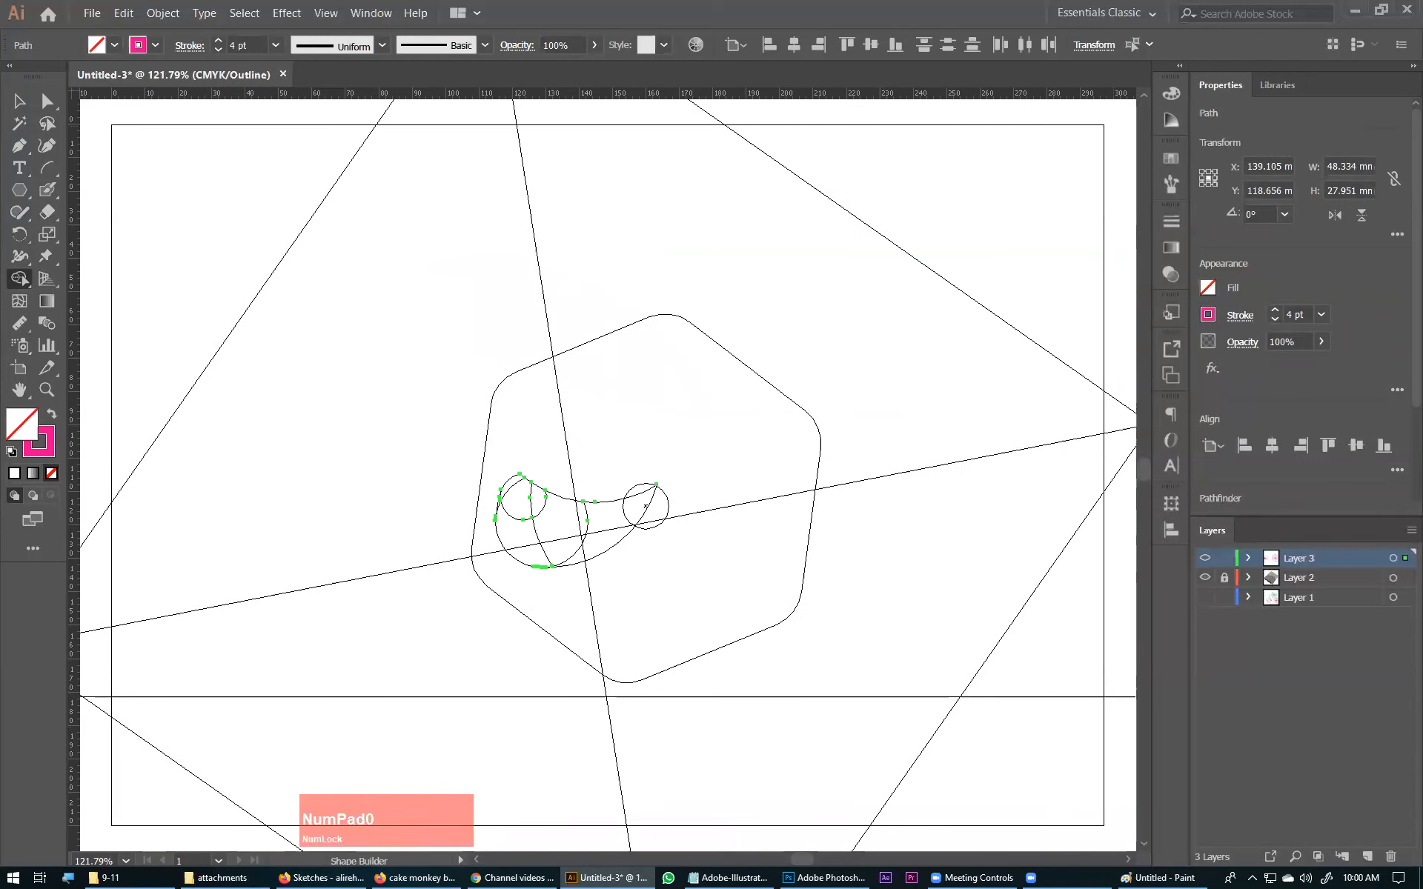
# Merge all inner regions of the left blade into one shape with Shape Builder and return to preview view.
pyautogui.click(646, 506)
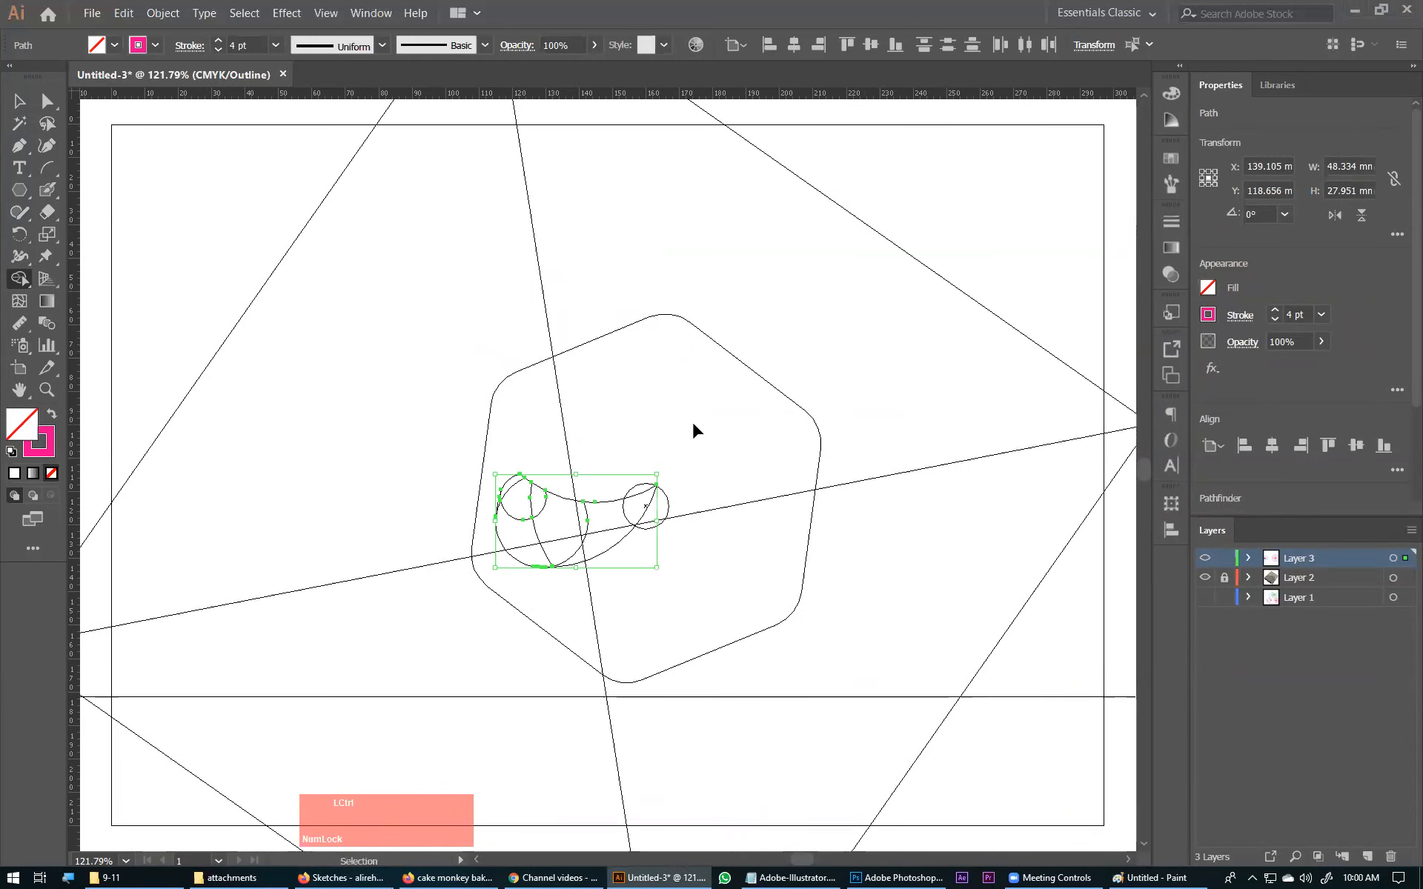
pyautogui.moveTo(442, 460); pyautogui.dragTo(694, 588)
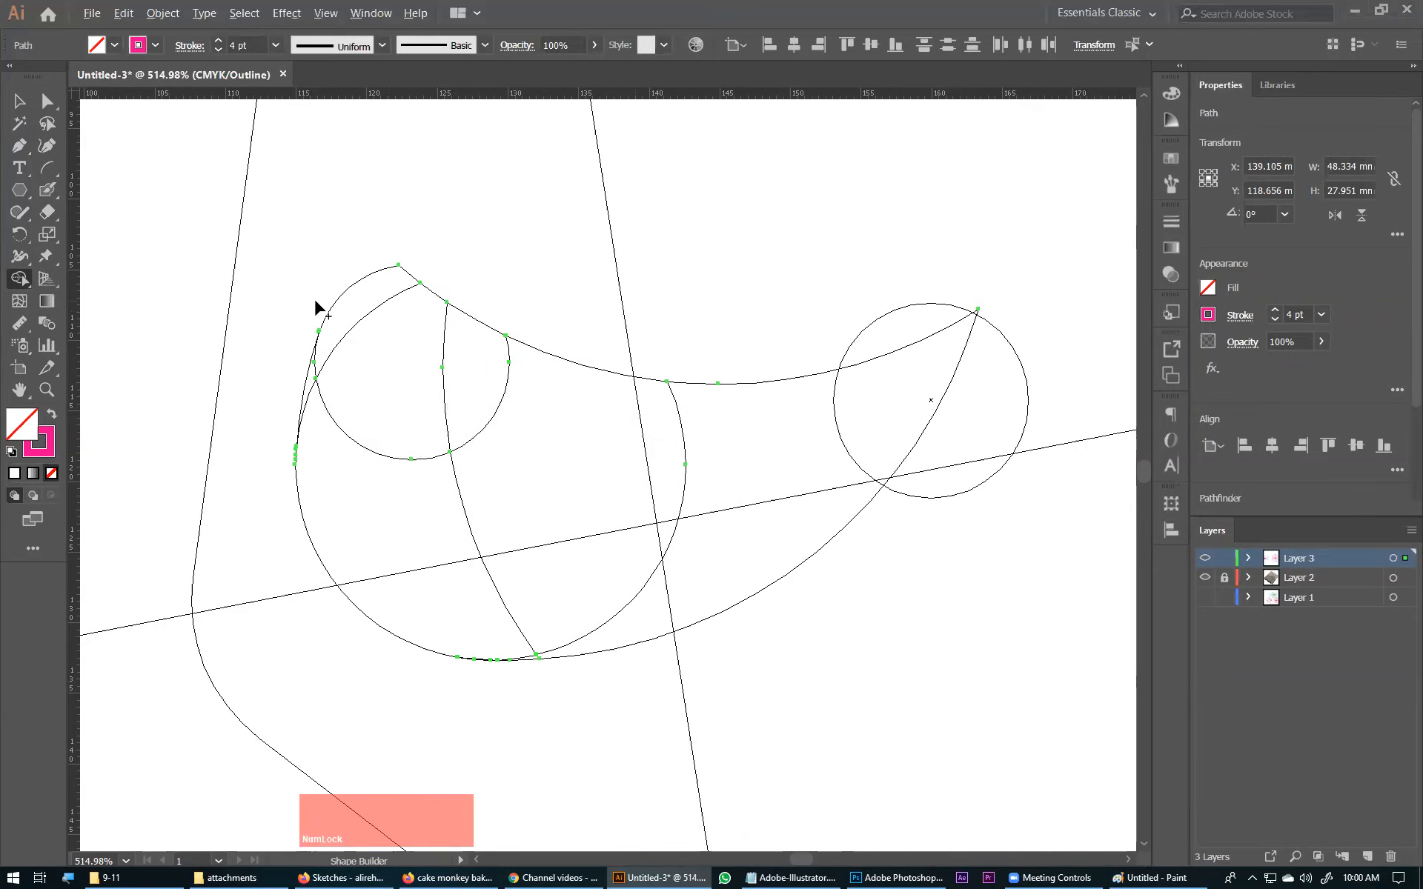
pyautogui.moveTo(340, 315); pyautogui.dragTo(387, 416)
pyautogui.moveTo(280, 254); pyautogui.dragTo(771, 610)
pyautogui.moveTo(407, 552); pyautogui.dragTo(479, 673)
pyautogui.moveTo(295, 270); pyautogui.dragTo(375, 508)
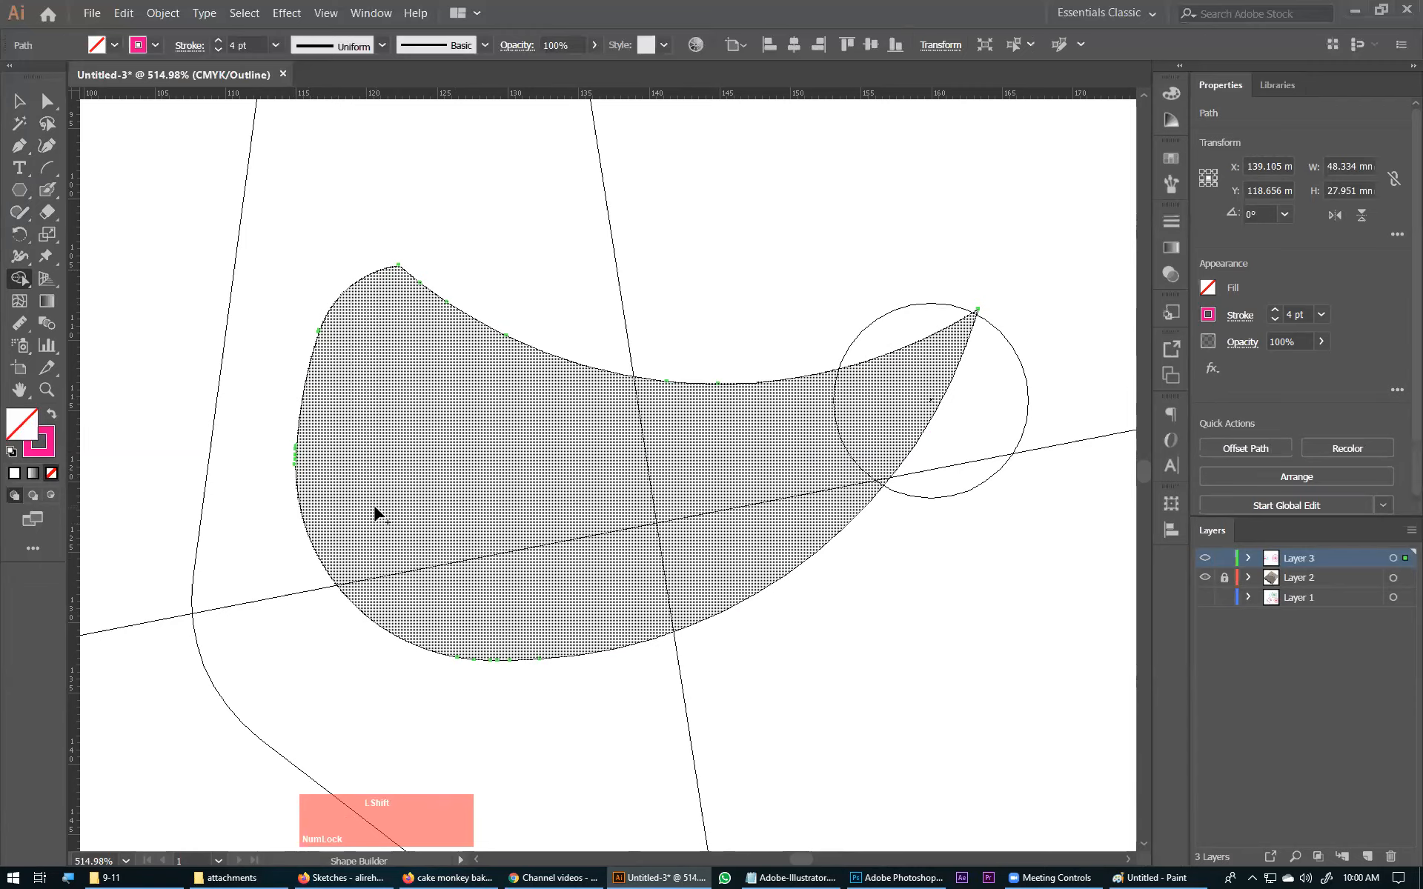
pyautogui.hotkey('ctrl', 'y')
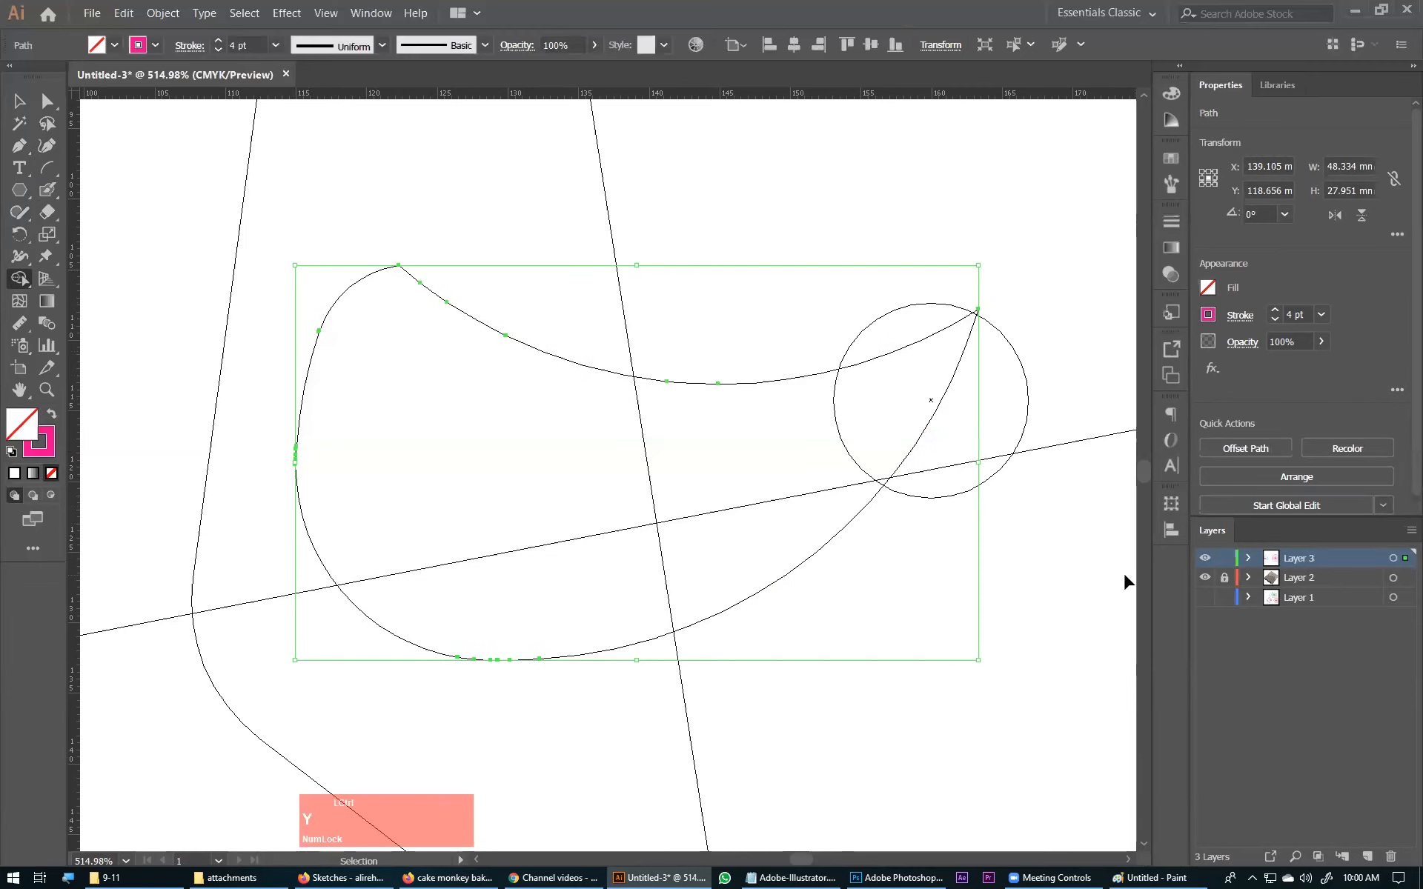
pyautogui.press('ctrl')
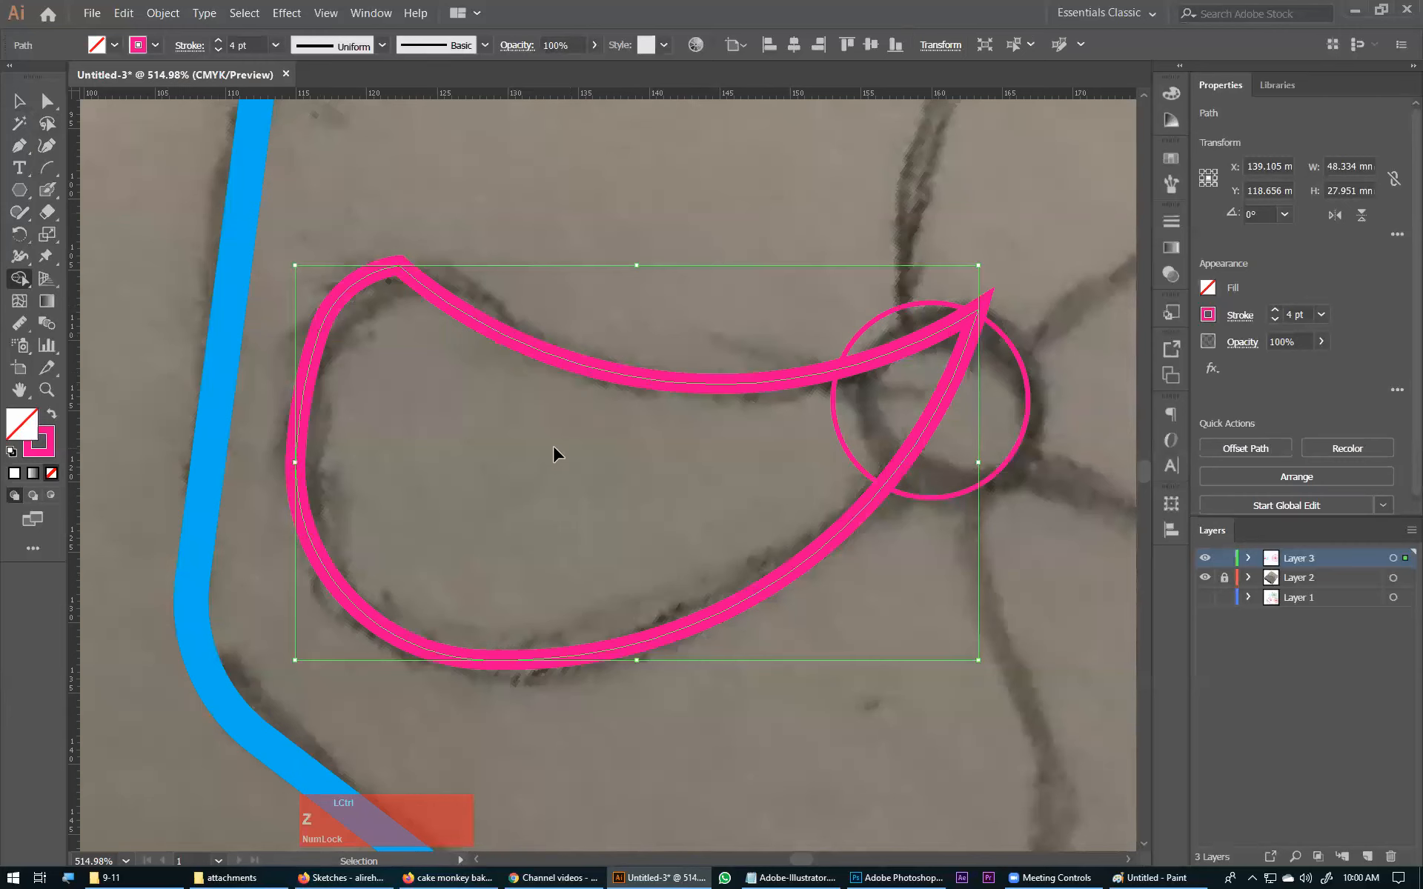
# Undo the blade merge and the earlier region removals back to before the lower corner sliver was cut.
pyautogui.hotkey('ctrl', 'z')
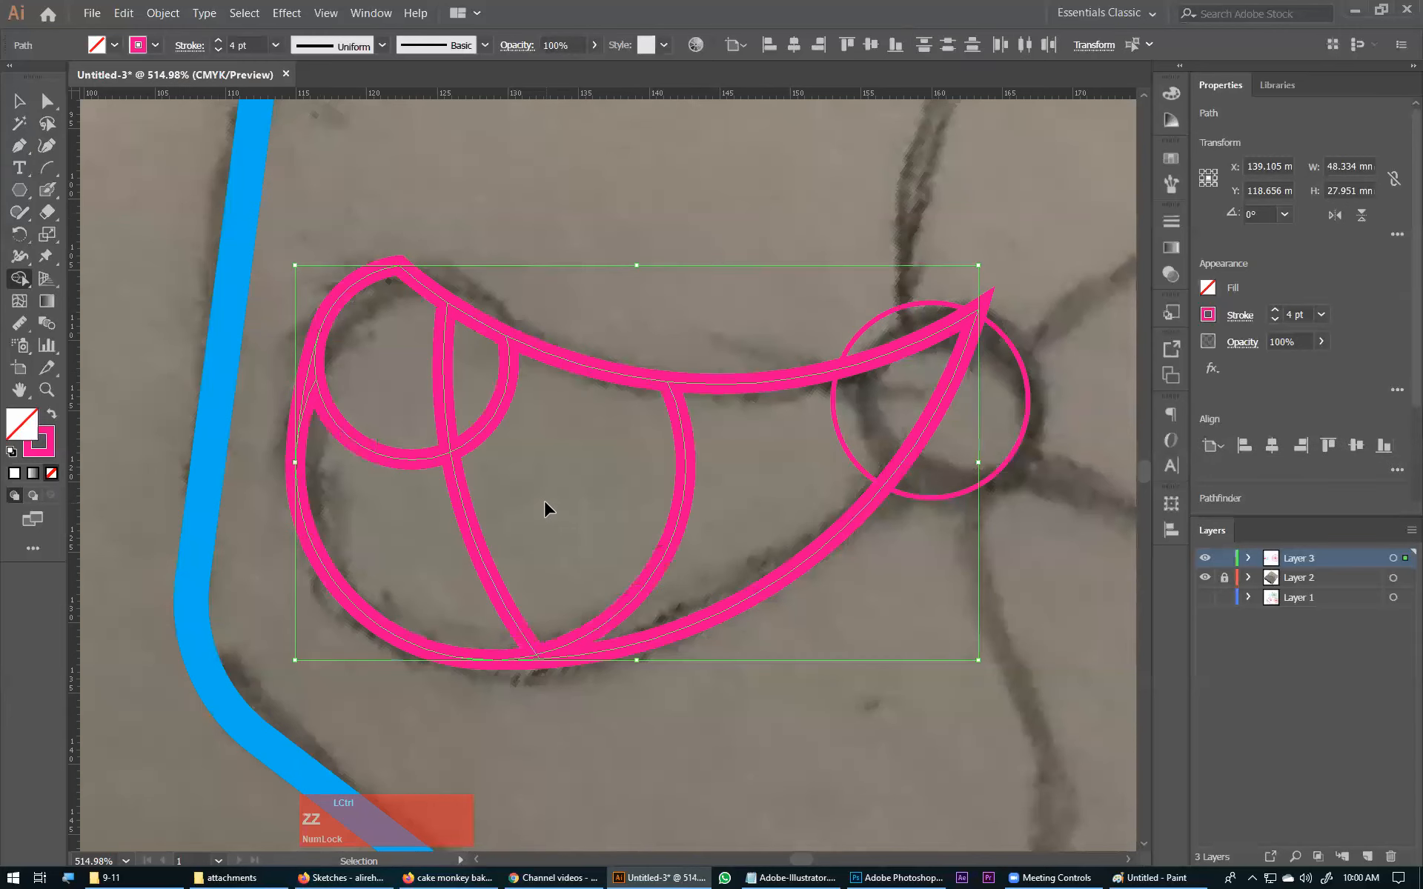
pyautogui.hotkey('ctrl', 'z')
pyautogui.hotkey('ctrl', 'z')
pyautogui.hotkey('ctrl', 'z')
pyautogui.hotkey('ctrl', 'z')
pyautogui.hotkey('ctrl', 'z')
pyautogui.hotkey('ctrl', 'z')
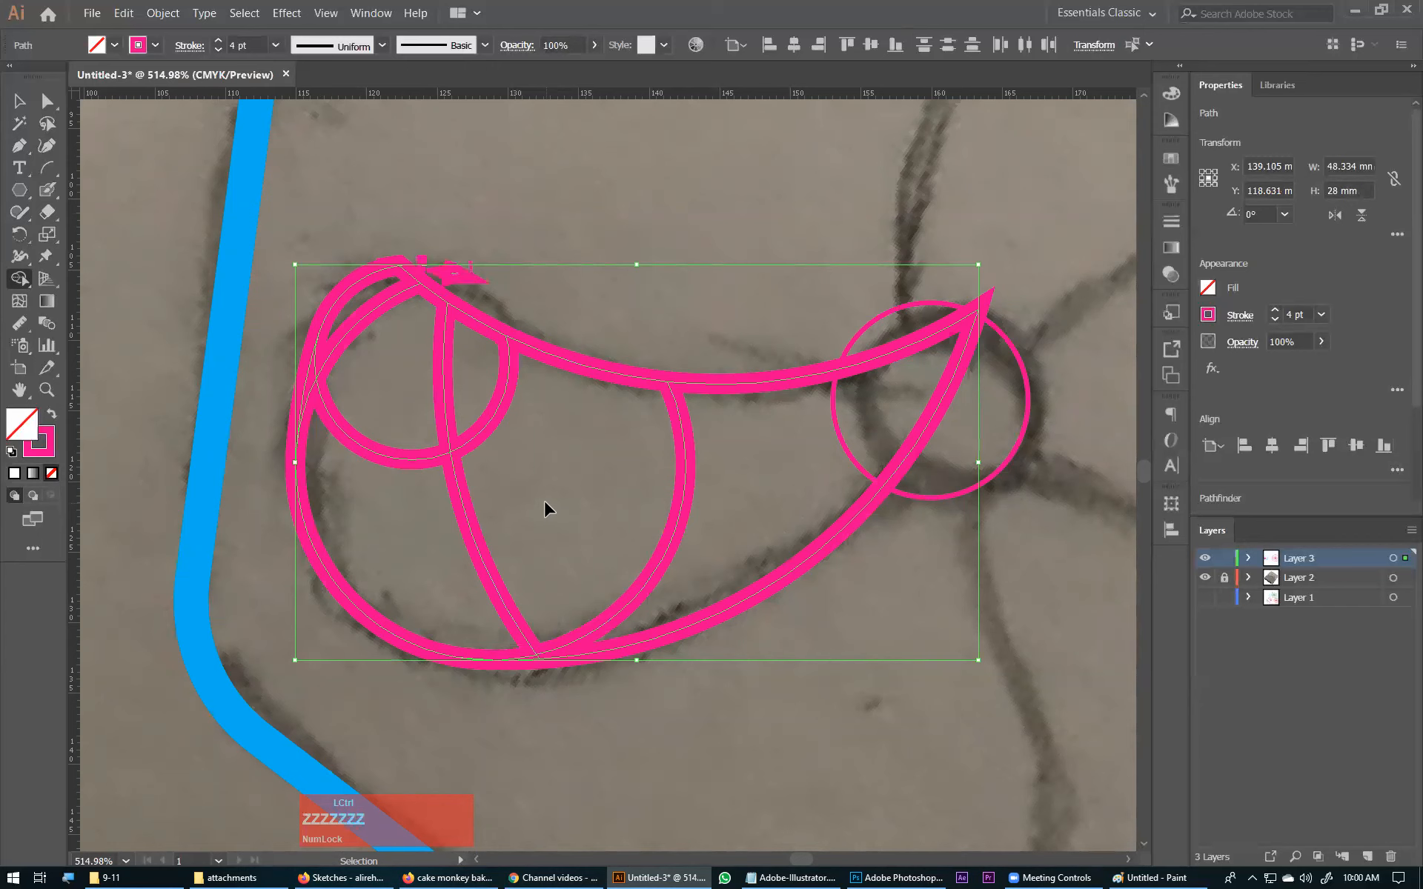
pyautogui.hotkey('ctrl', 'z')
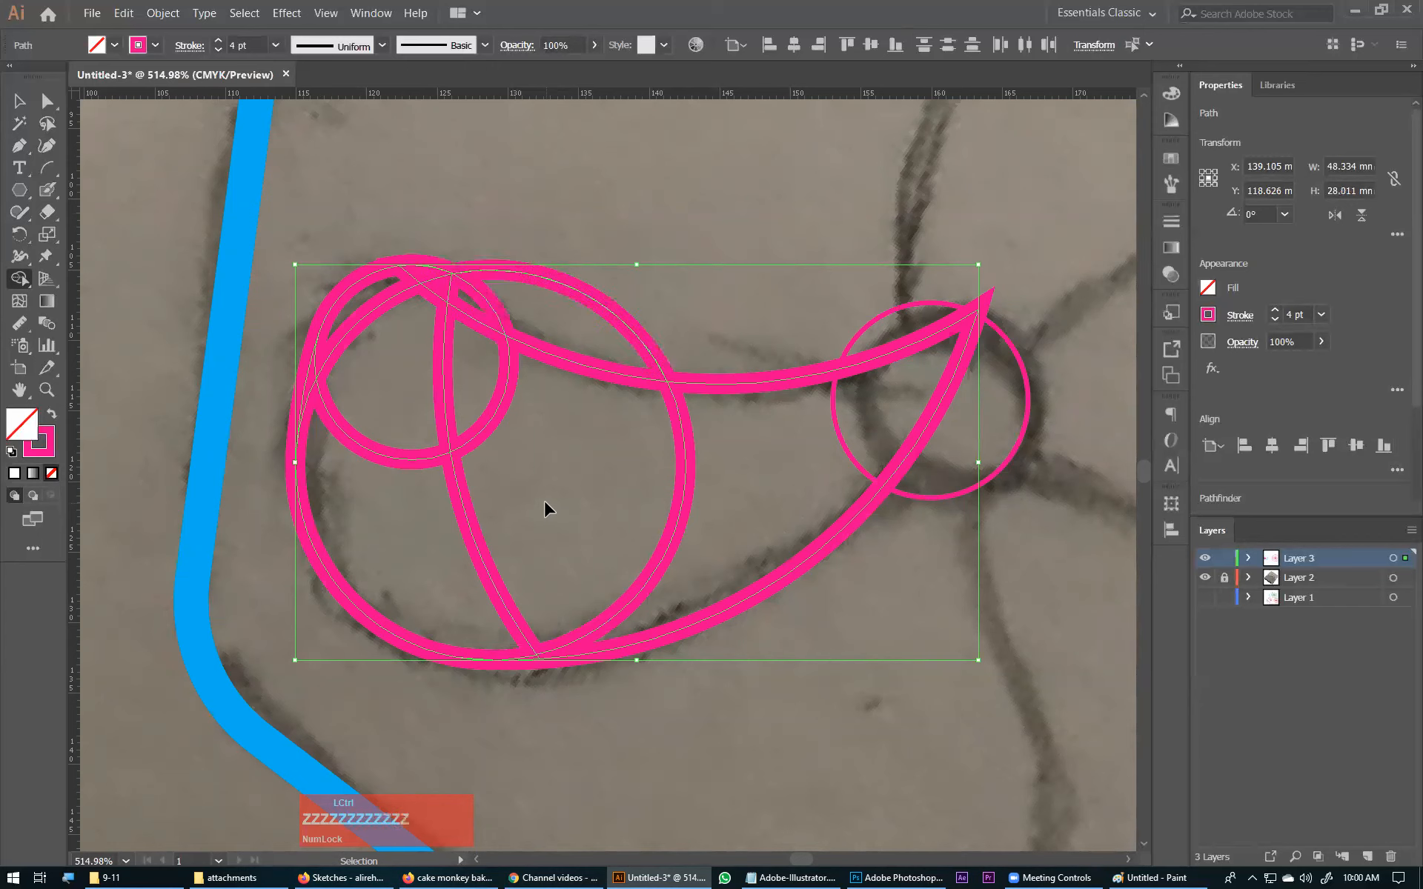
pyautogui.hotkey('ctrl', 'z')
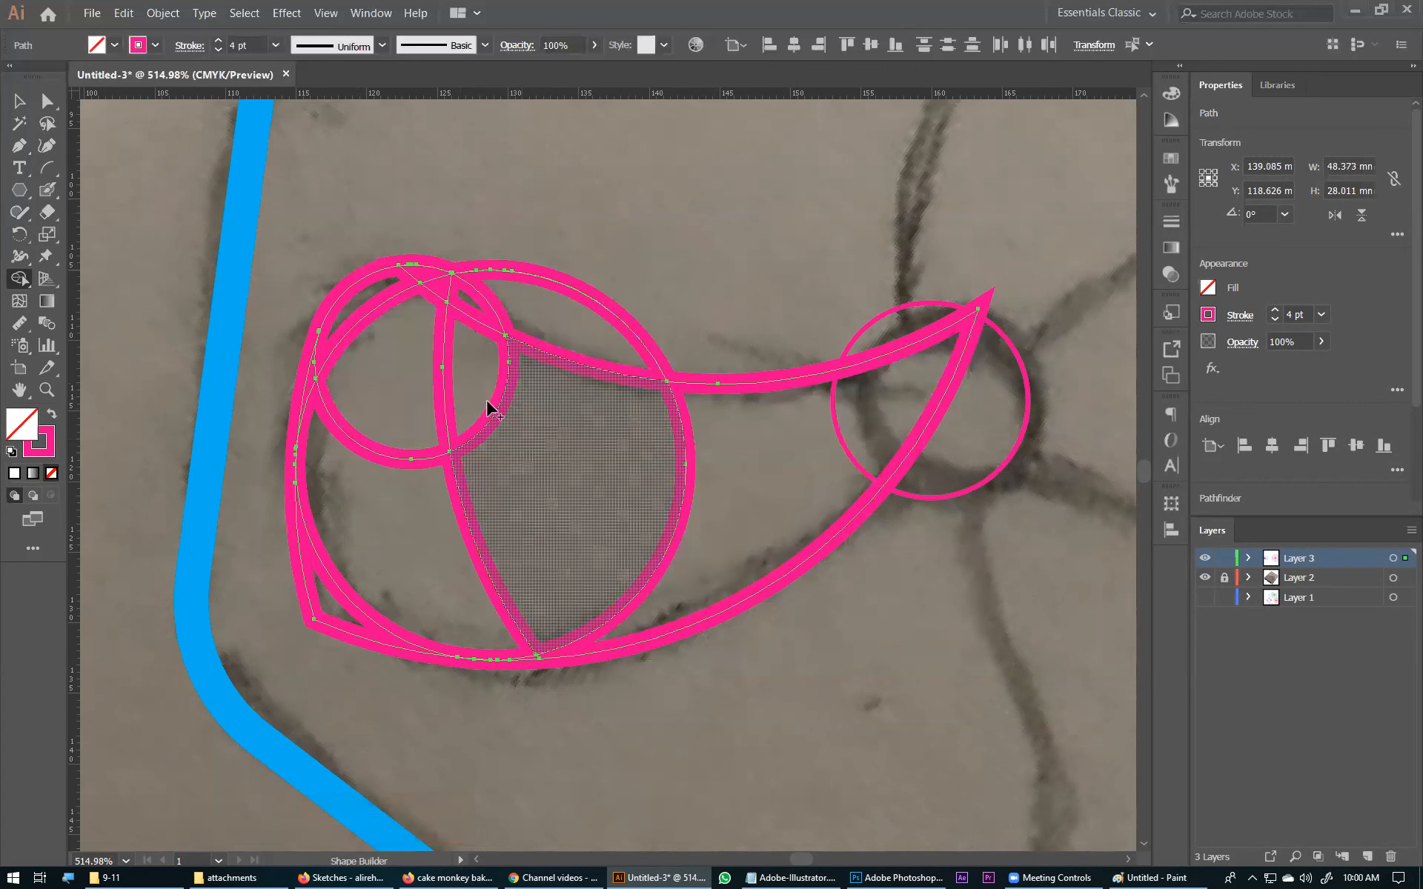
# Remove the larger circle's region protruding above the left blade's upper curve and its stray path fragments with Shape Builder.
pyautogui.keyDown('alt'); pyautogui.click(613, 256); pyautogui.keyUp('alt')
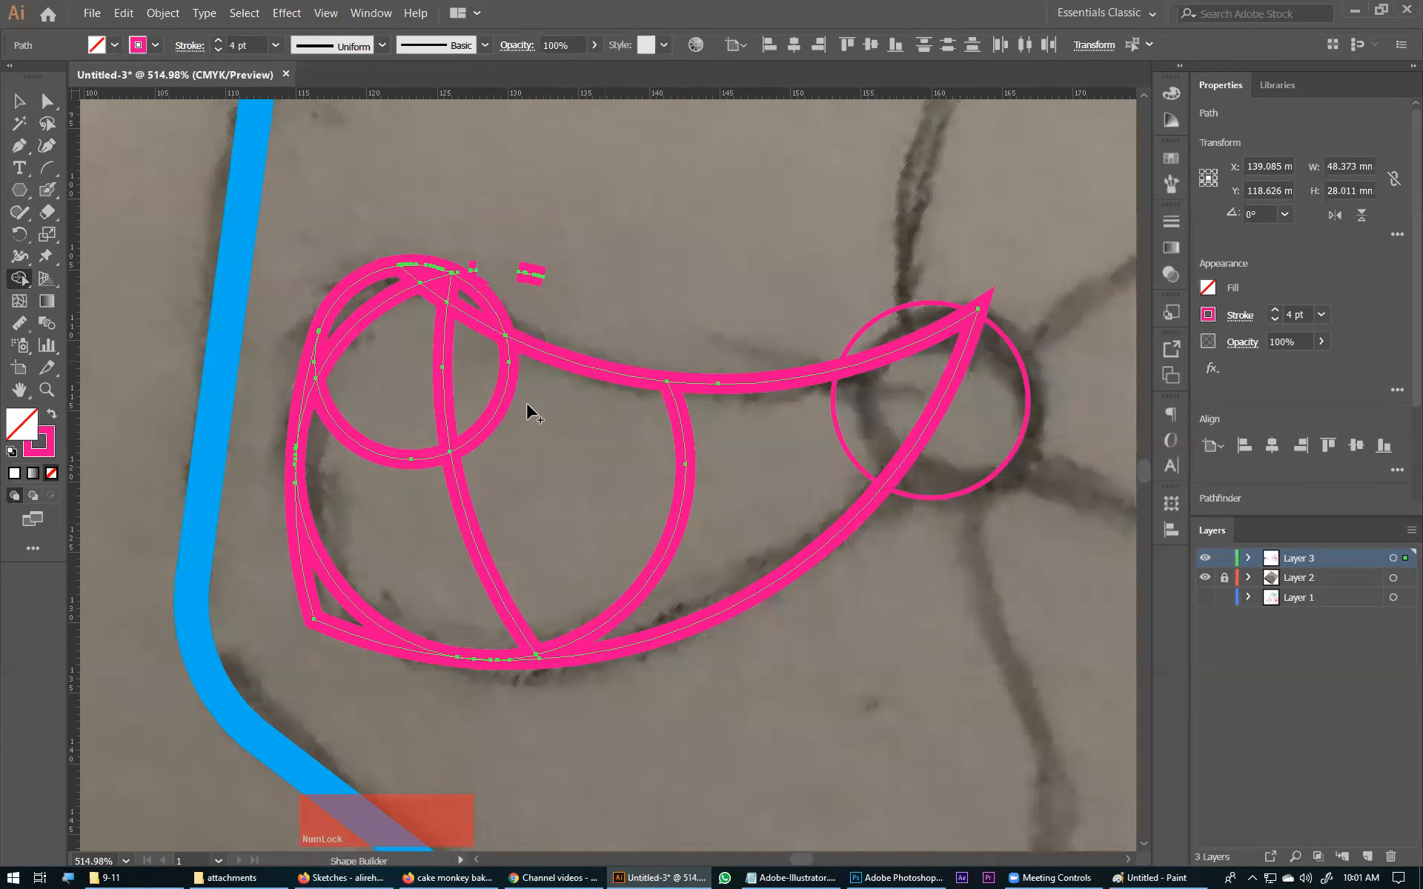
pyautogui.hotkey('ctrl', 'y')
pyautogui.moveTo(413, 228); pyautogui.dragTo(659, 382)
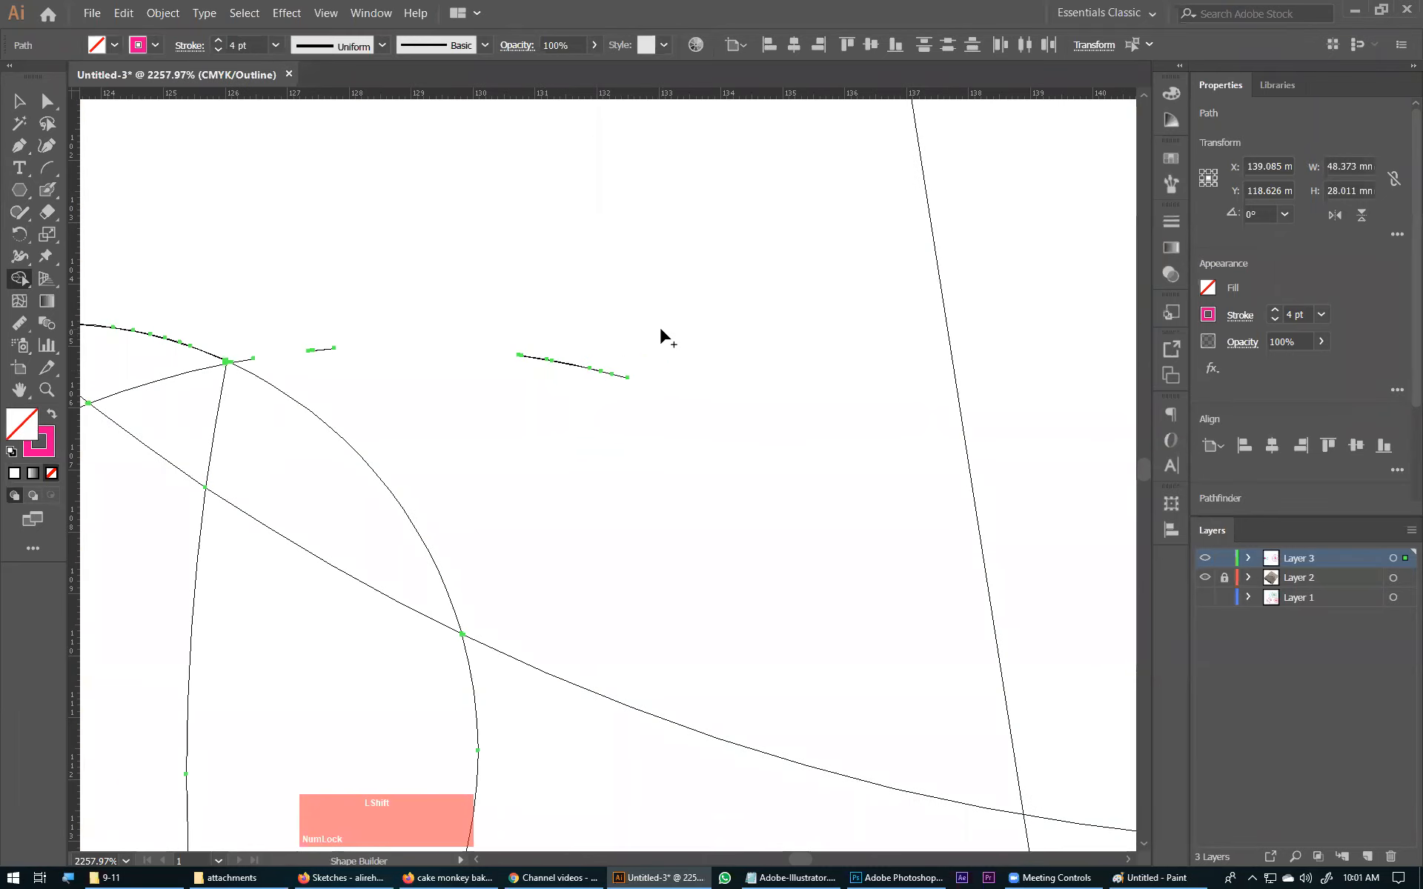
pyautogui.moveTo(689, 309); pyautogui.dragTo(449, 405)
pyautogui.moveTo(276, 373); pyautogui.dragTo(245, 360)
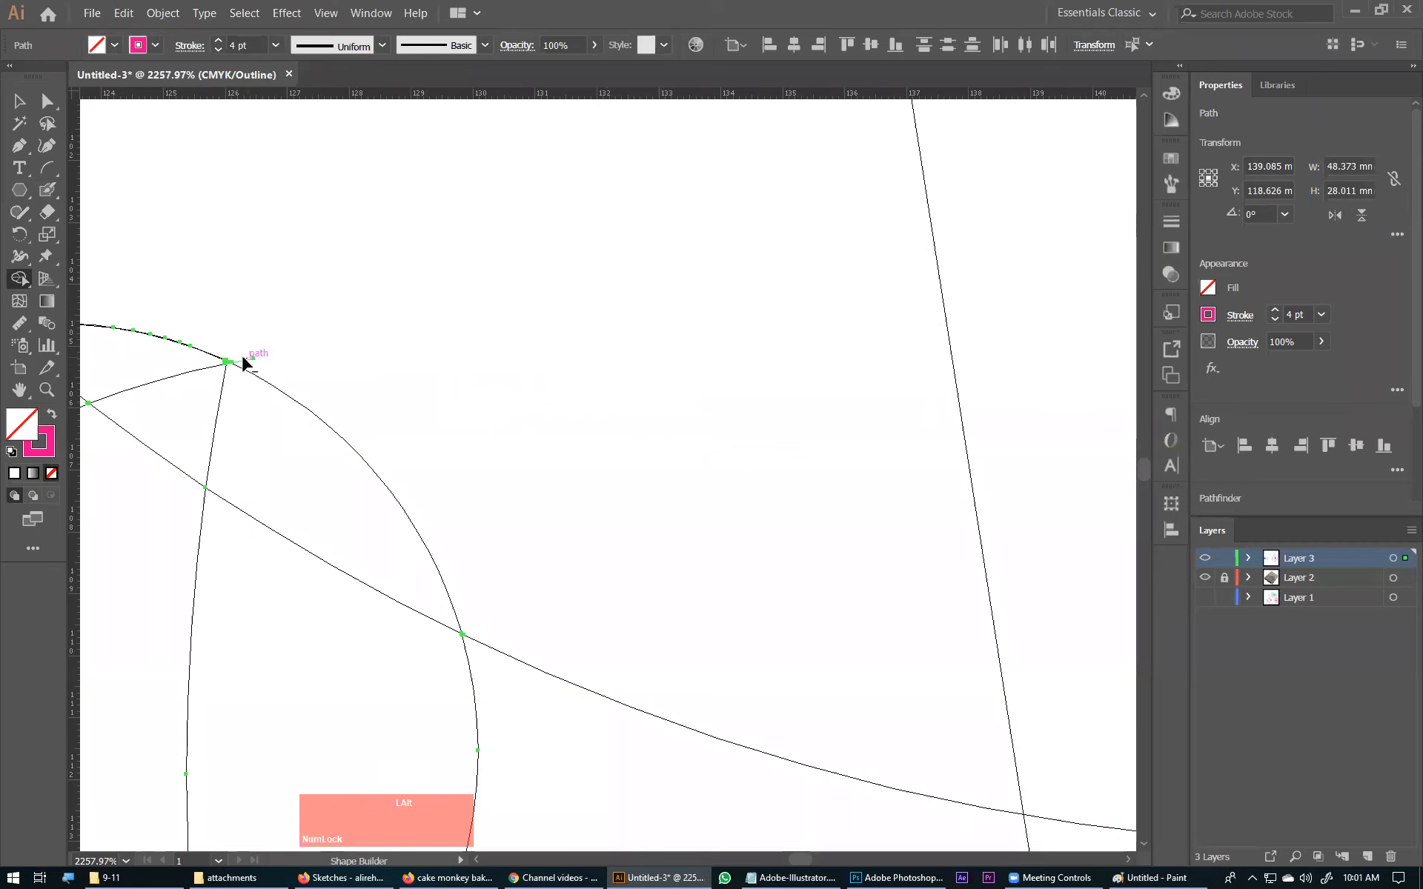
pyautogui.press('KP_Subtract')
pyautogui.press('KP_Subtract')
pyautogui.press('KP_Subtract')
pyautogui.press('KP_Subtract')
pyautogui.press('KP_Subtract')
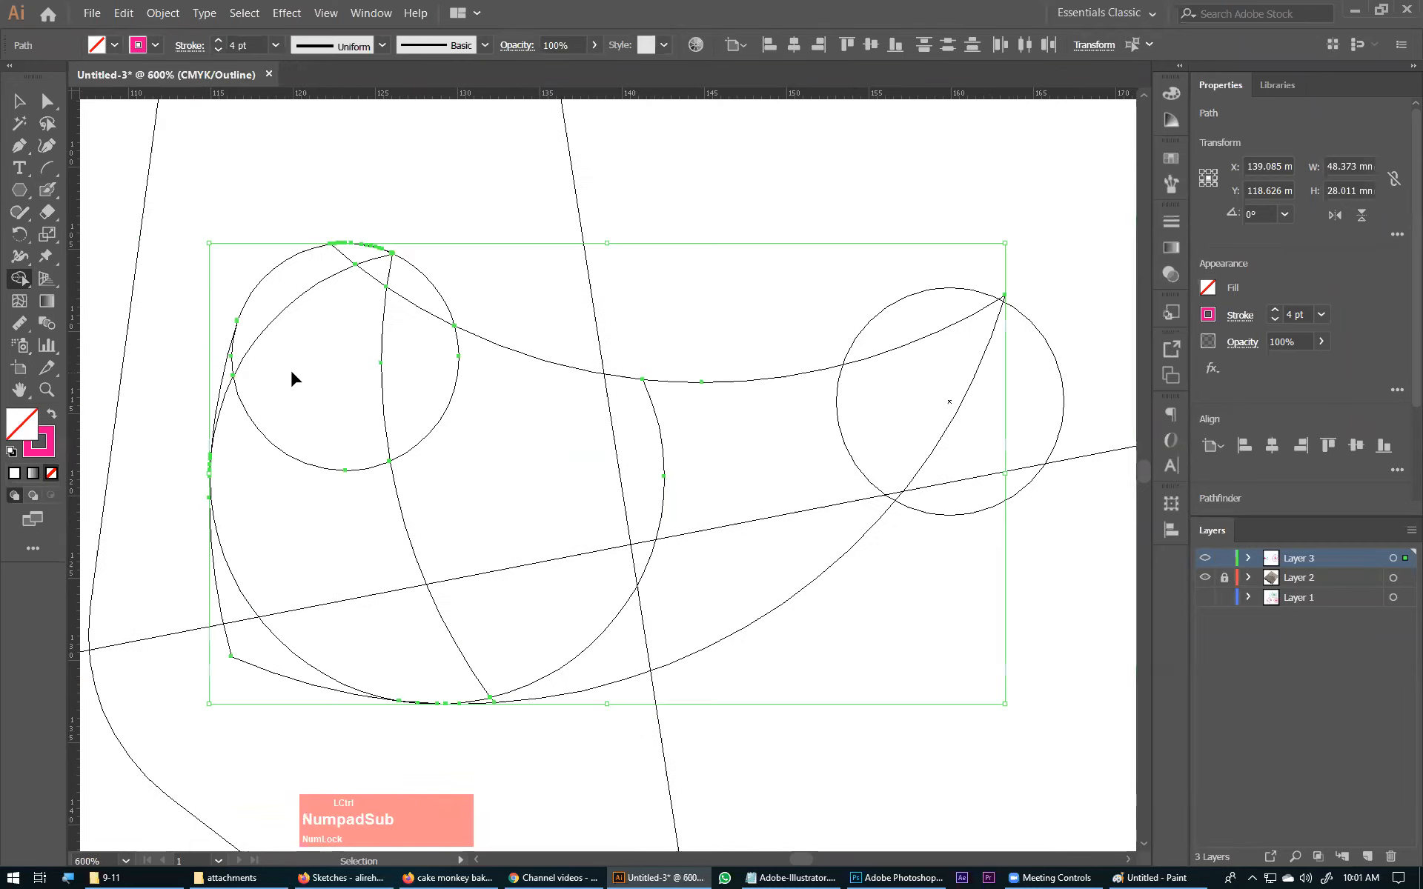
# Remove the lower corner sliver at the left blade's outer end and merge the remaining regions, including the rounded bump, into one shape.
pyautogui.moveTo(407, 344); pyautogui.dragTo(607, 605)
pyautogui.hotkey('ctrl', 'z')
pyautogui.keyDown('alt'); pyautogui.click(430, 563); pyautogui.keyUp('alt')
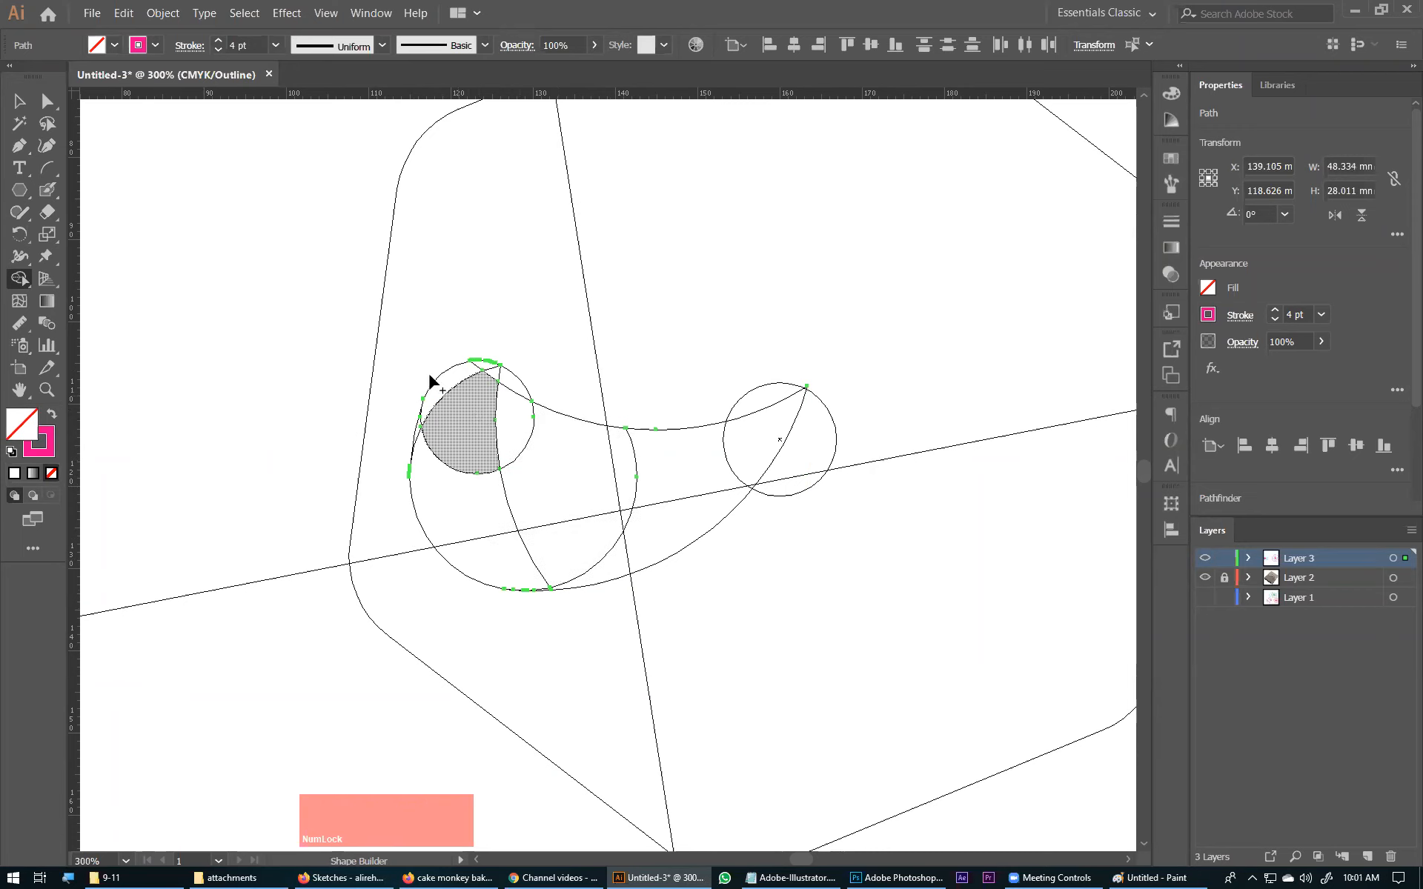
pyautogui.moveTo(415, 356); pyautogui.dragTo(655, 616)
pyautogui.moveTo(515, 566); pyautogui.dragTo(580, 607)
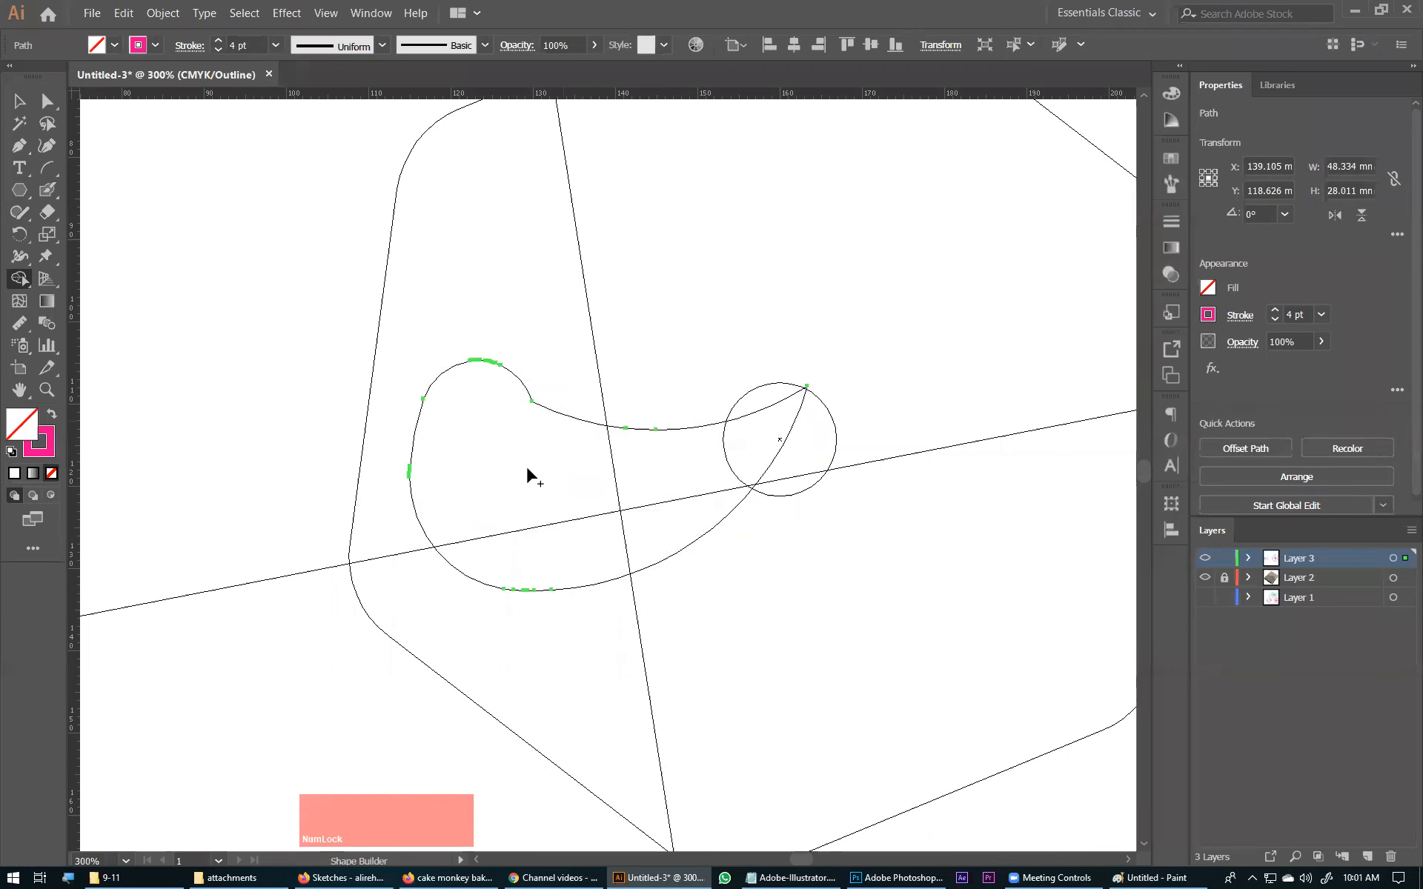